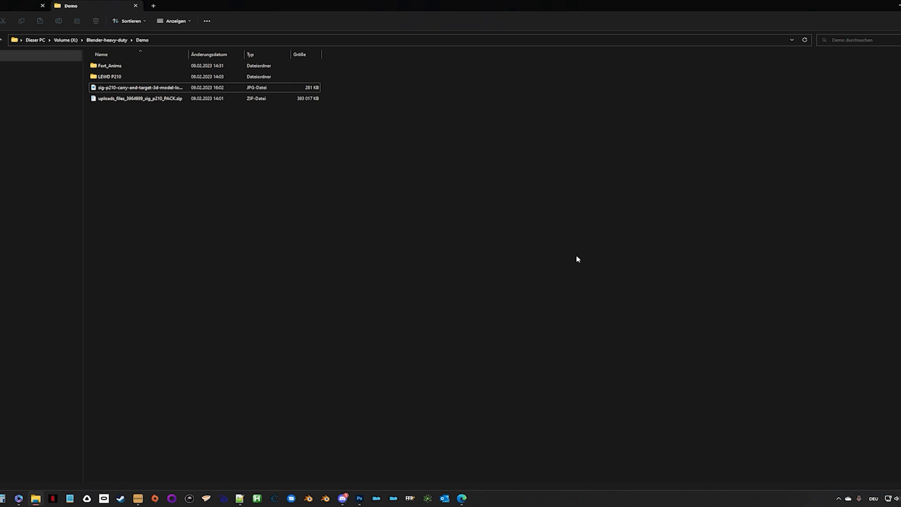
# Step: View the P210 carry-and-target preview JPG in the Demo folder, then close it
pyautogui.doubleClick(159, 87)
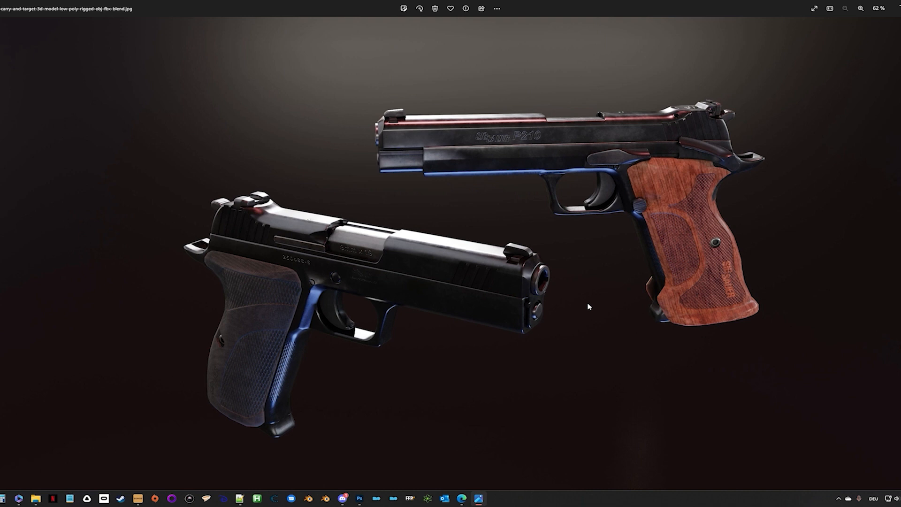
pyautogui.moveTo(800, 4); pyautogui.dragTo(653, 81)
pyautogui.click(811, 76)
# Step: Extract uploads_files_3964999_sig_p210_PACK.zip into a subfolder of the same name with NanaZip
pyautogui.click(164, 100)
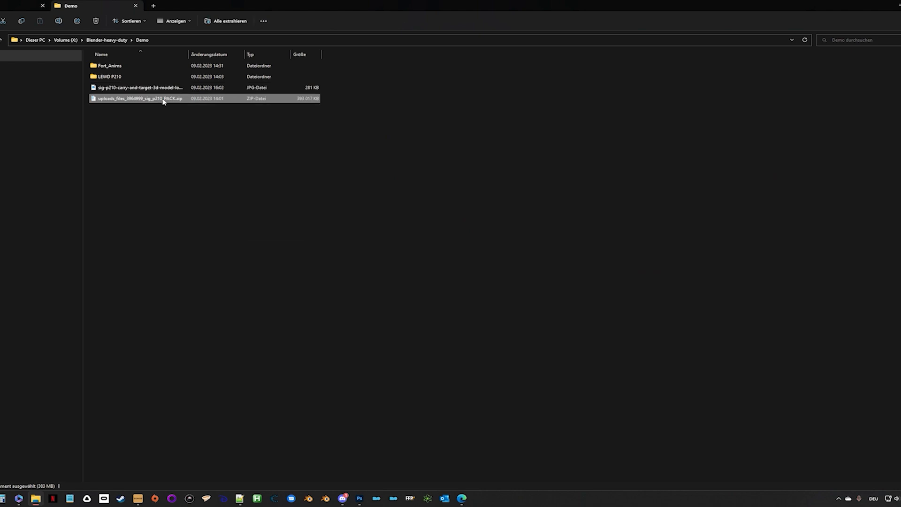
pyautogui.rightClick(164, 100)
pyautogui.moveTo(273, 206)
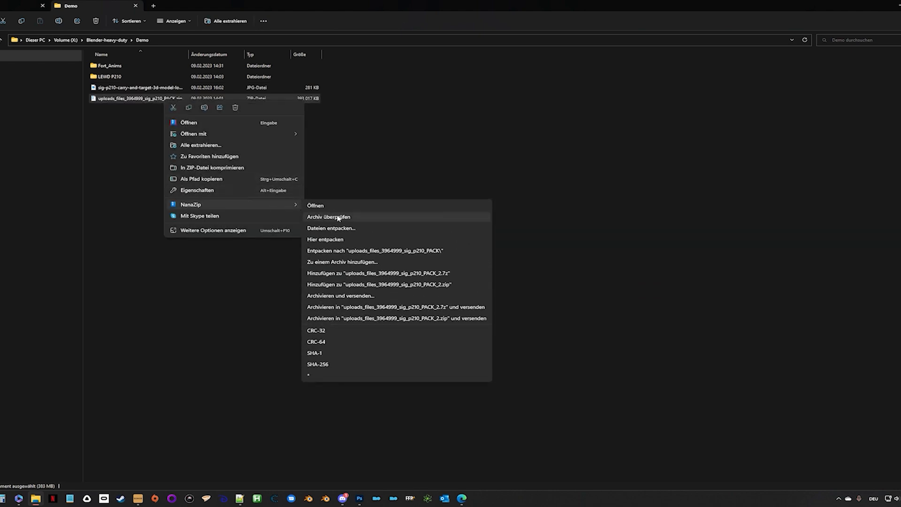
pyautogui.click(403, 252)
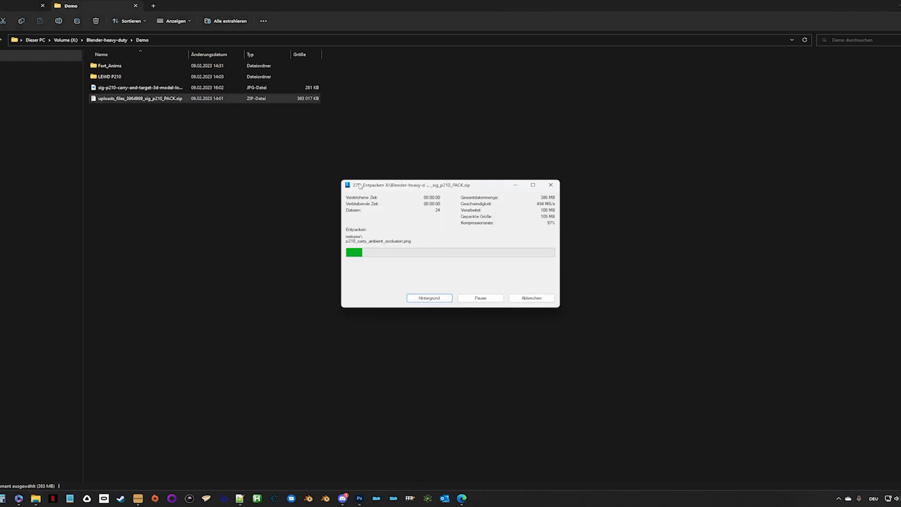
# Step: Look through the preview renders in the extracted pack folder, starting from sig210_prev_003.jpg
pyautogui.doubleClick(156, 89)
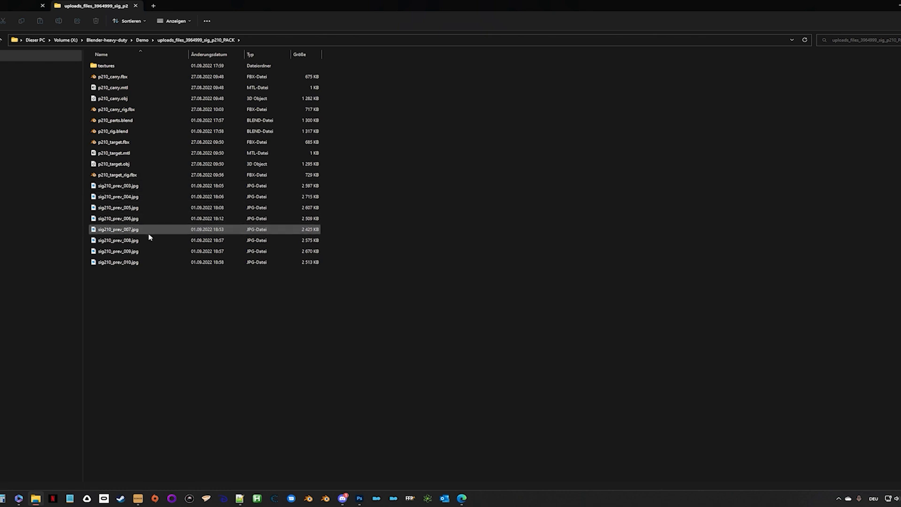
pyautogui.doubleClick(134, 186)
pyautogui.scroll(-3, 493, 215)
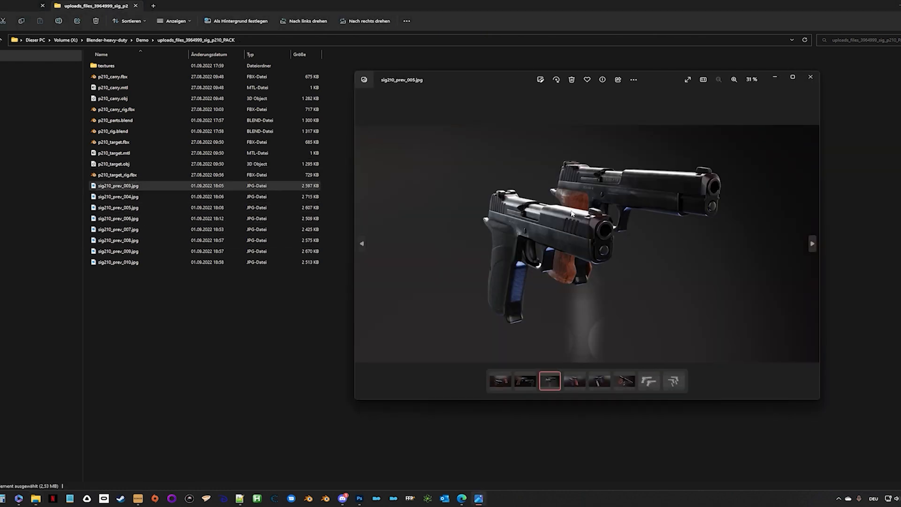
pyautogui.click(810, 78)
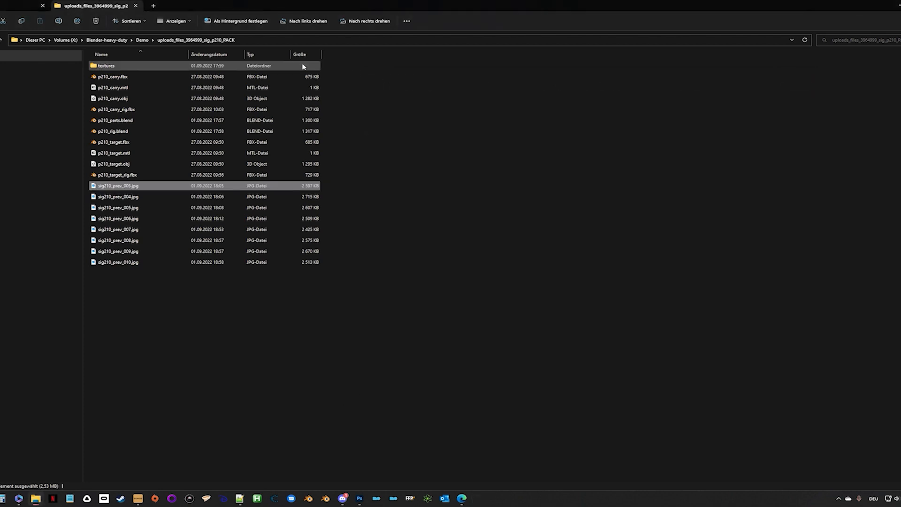
# Step: Show the pack's textures folder as thumbnails and look over the maps in its steel subfolder
pyautogui.doubleClick(122, 65)
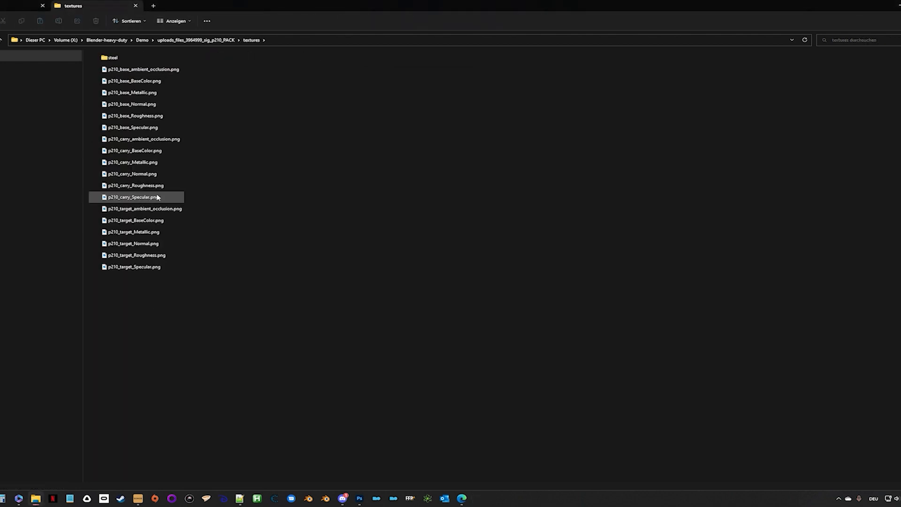
pyautogui.click(175, 21)
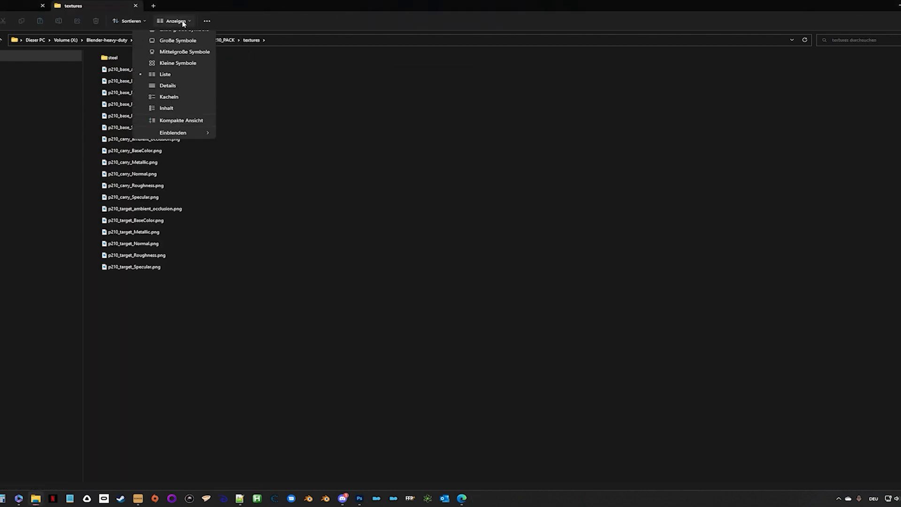
pyautogui.click(191, 46)
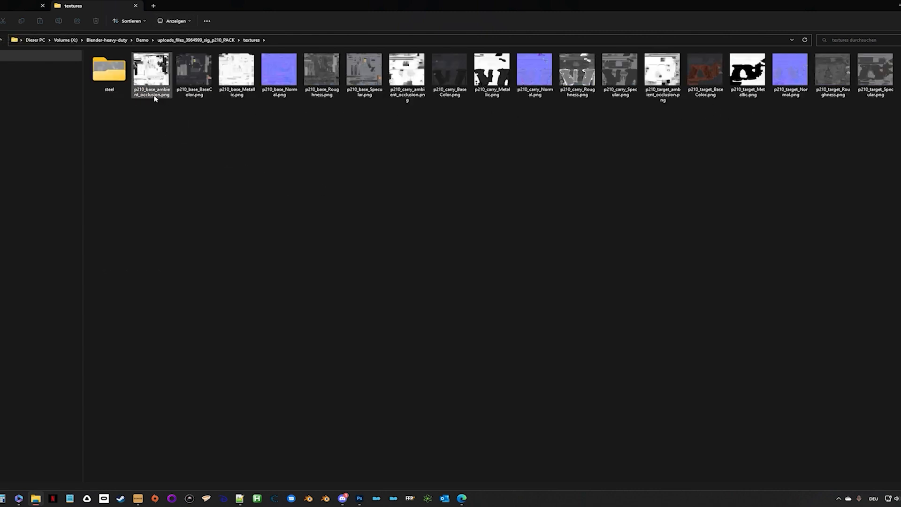
pyautogui.doubleClick(110, 73)
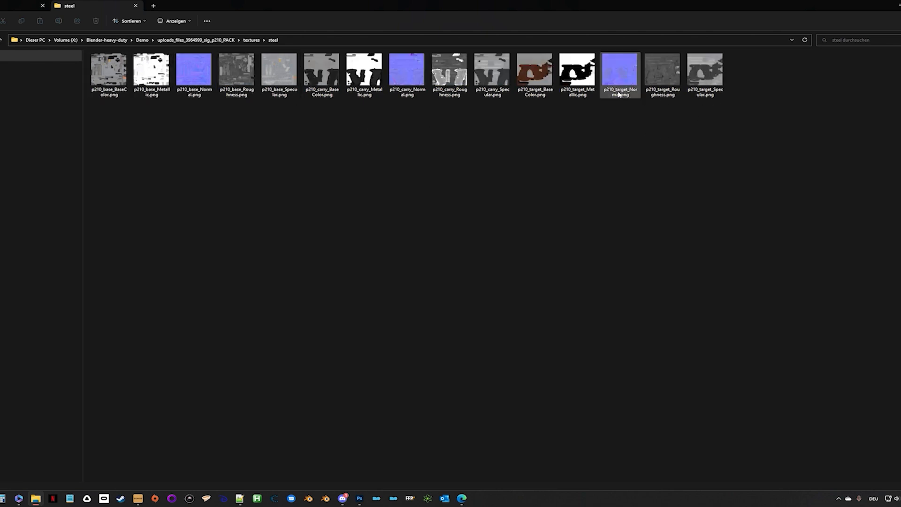
pyautogui.click(2, 40)
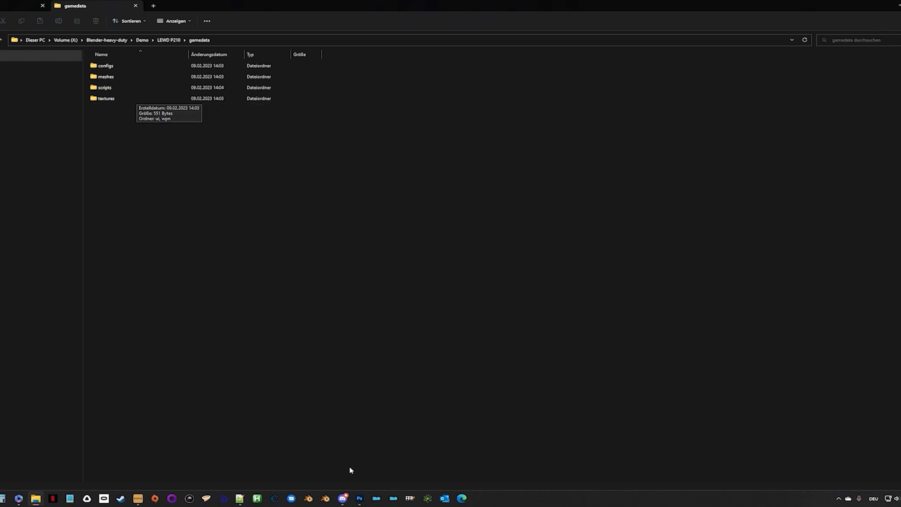
# Step: Open p210_base_BaseColor.png from the extracted pack's textures folder in Photoshop
pyautogui.click(360, 498)
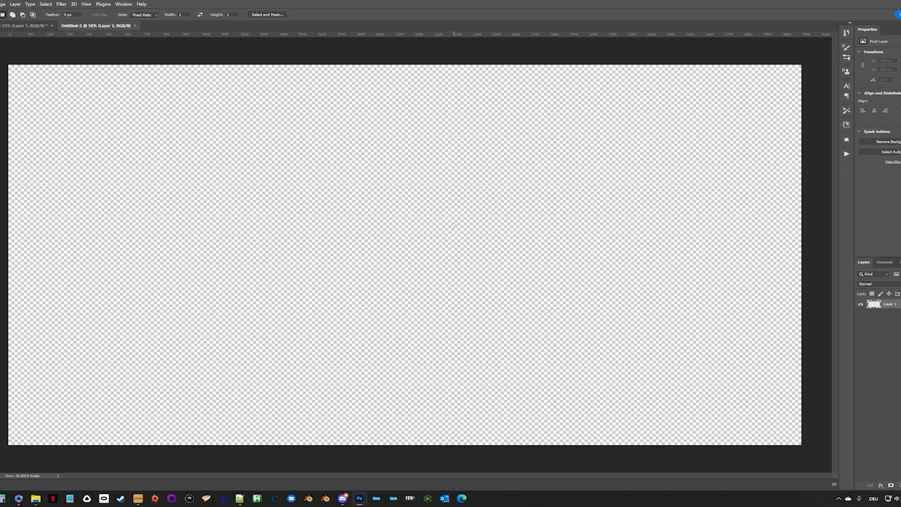
pyautogui.click(42, 501)
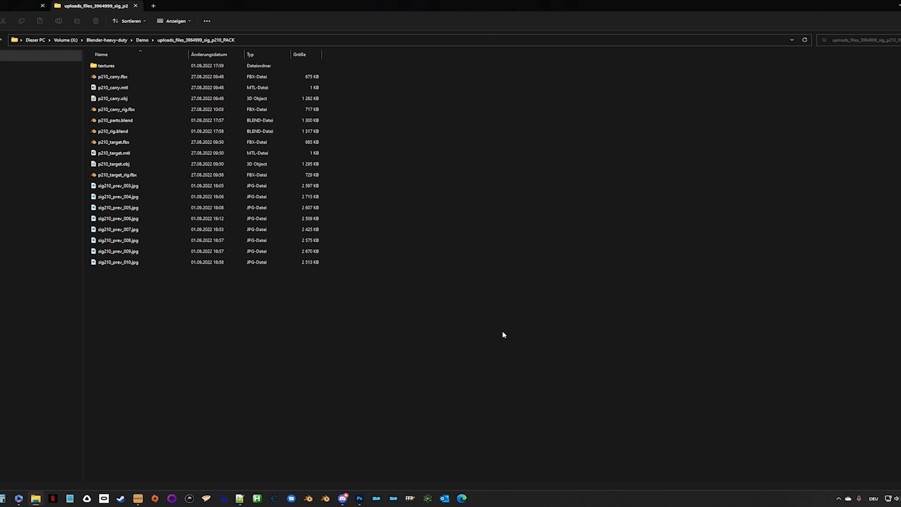
pyautogui.doubleClick(161, 65)
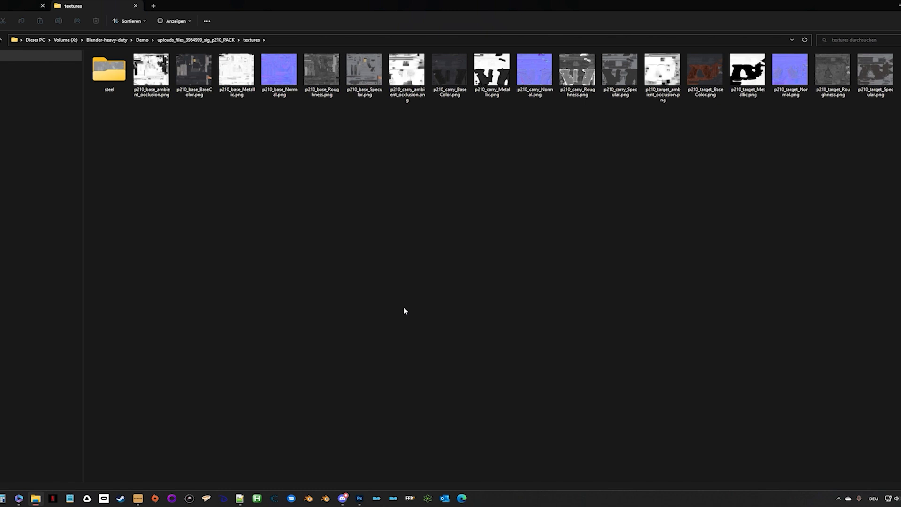
pyautogui.click(195, 74)
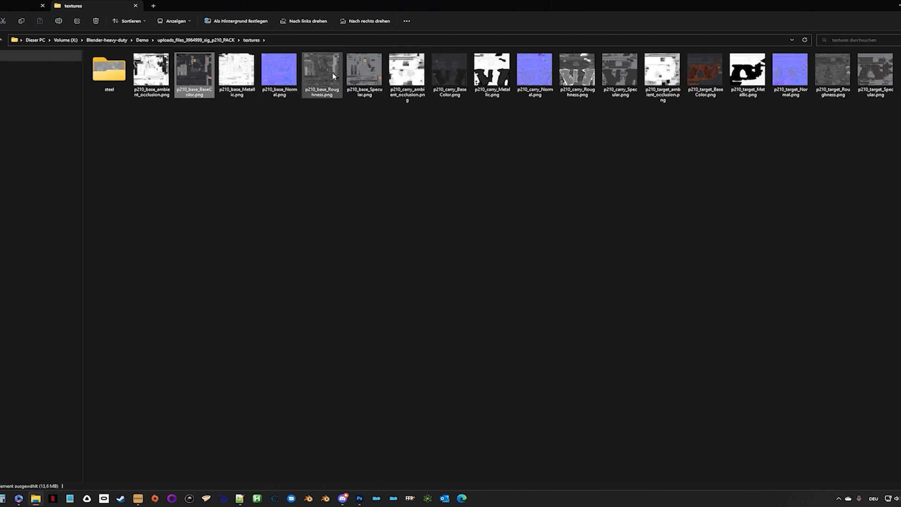
pyautogui.click(441, 72)
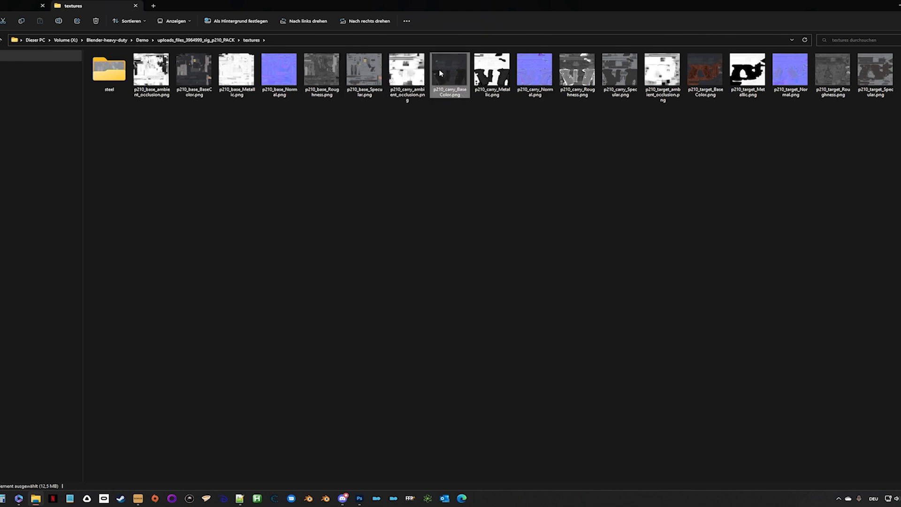
pyautogui.click(198, 73)
pyautogui.moveTo(190, 85); pyautogui.dragTo(429, 26)
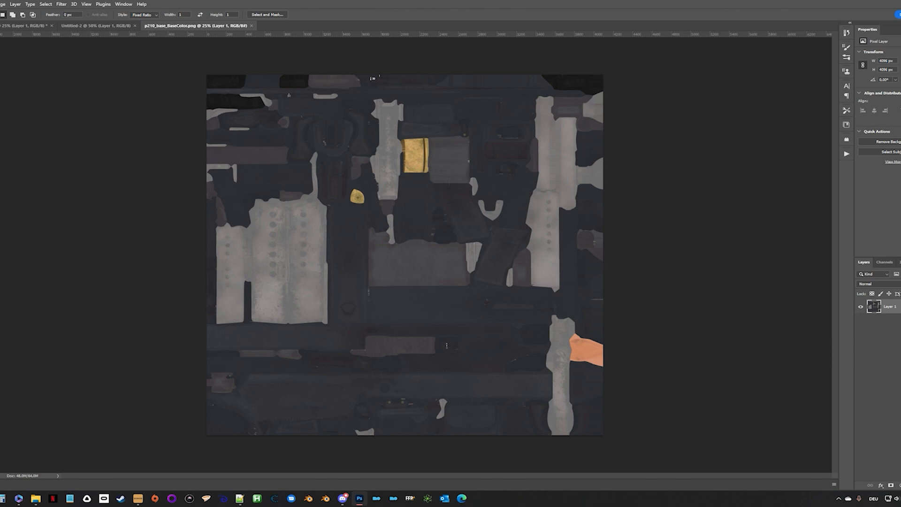
# Step: Start saving a copy of the base color texture in the DDS - NVIDIA Texture Tools Exporter format
pyautogui.hotkey('alt', 'f')
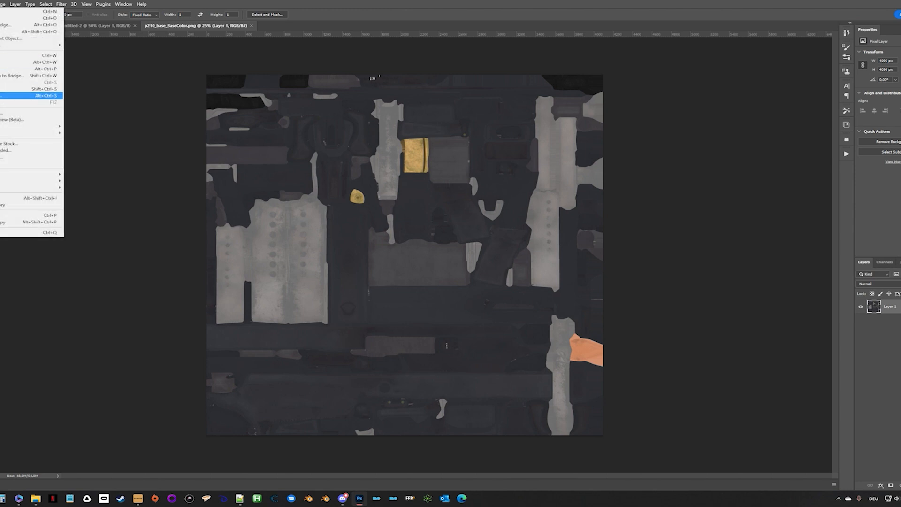
pyautogui.click(3, 96)
pyautogui.click(48, 226)
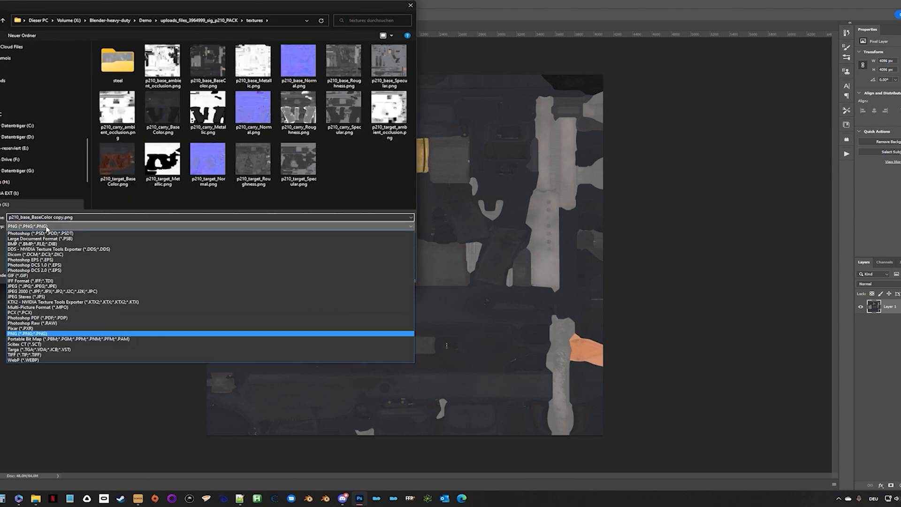
pyautogui.click(70, 249)
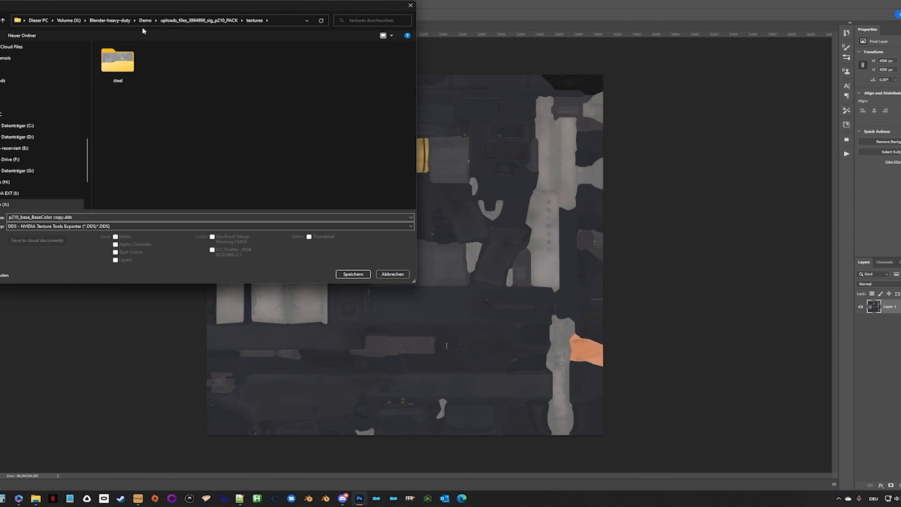
# Step: Set the save location to LEWD P210 > gamedata > textures > wpn > wpn_p210 in the Demo folder
pyautogui.click(3, 20)
pyautogui.click(4, 20)
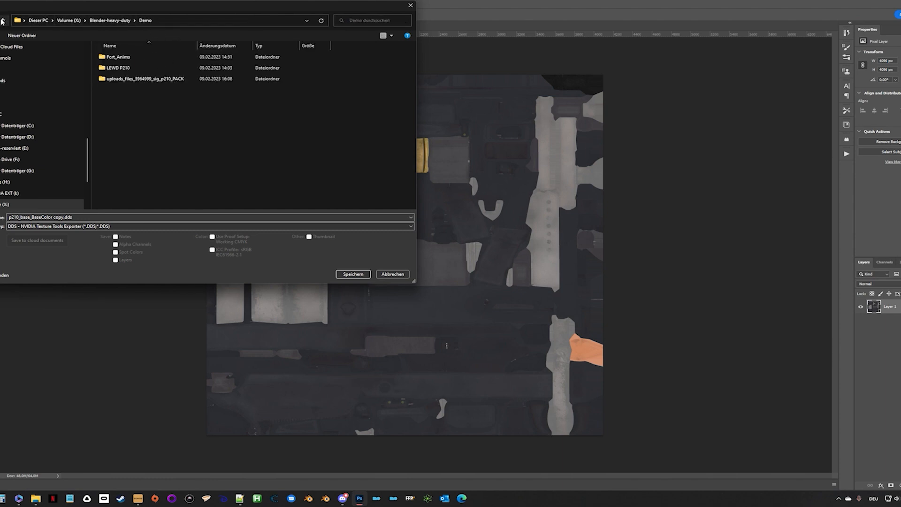
pyautogui.click(118, 68)
pyautogui.doubleClick(118, 69)
pyautogui.doubleClick(117, 57)
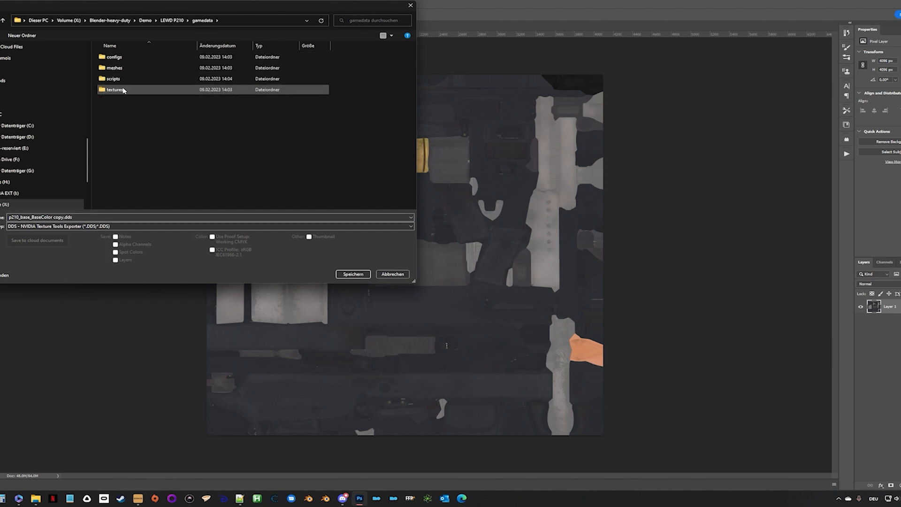
pyautogui.doubleClick(124, 83)
pyautogui.doubleClick(115, 68)
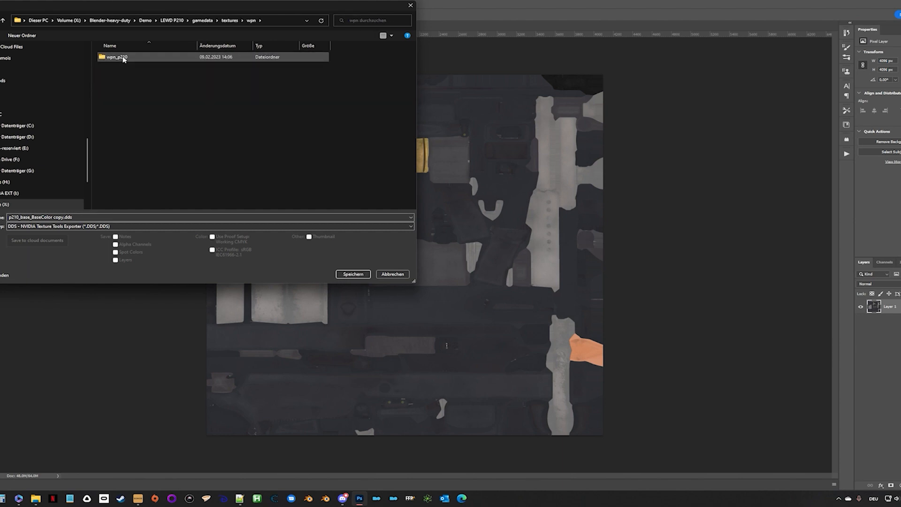
pyautogui.doubleClick(123, 58)
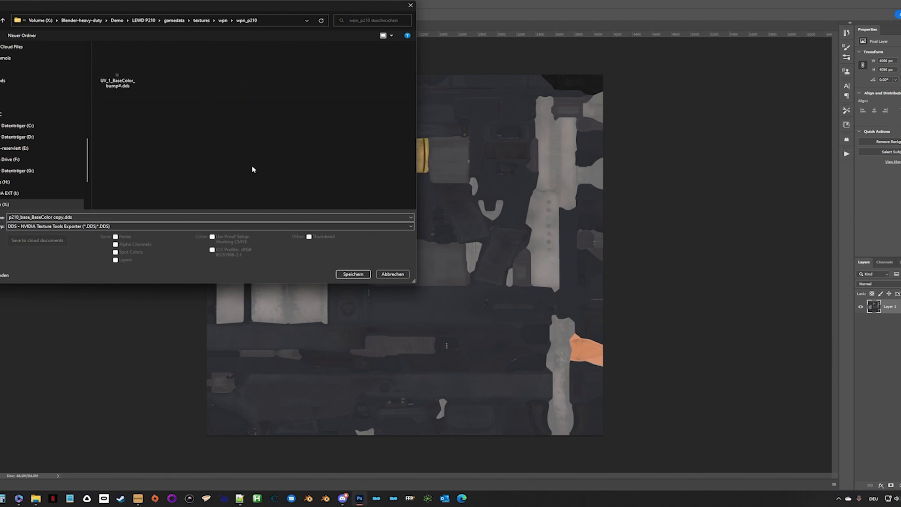
# Step: Name the texture copy p210_base.dds and proceed to the DDS export settings
pyautogui.click(62, 217)
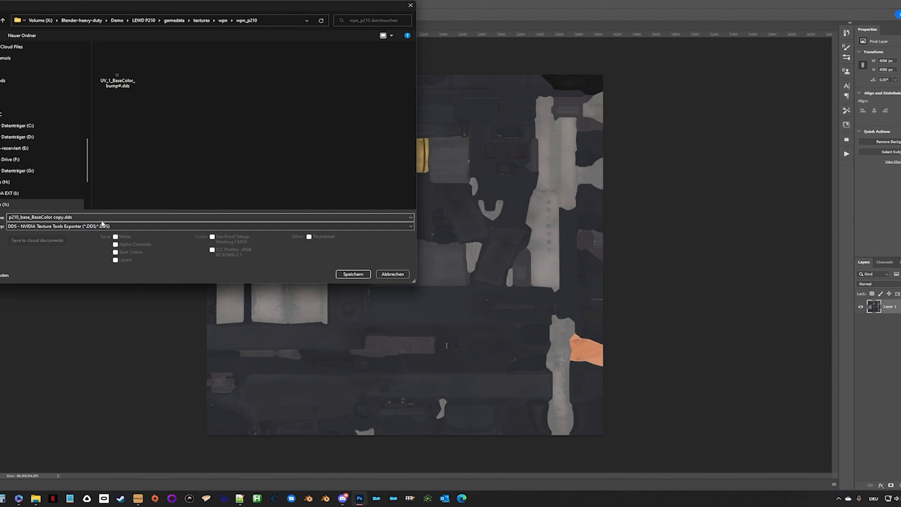
pyautogui.click(62, 217)
pyautogui.click(64, 217)
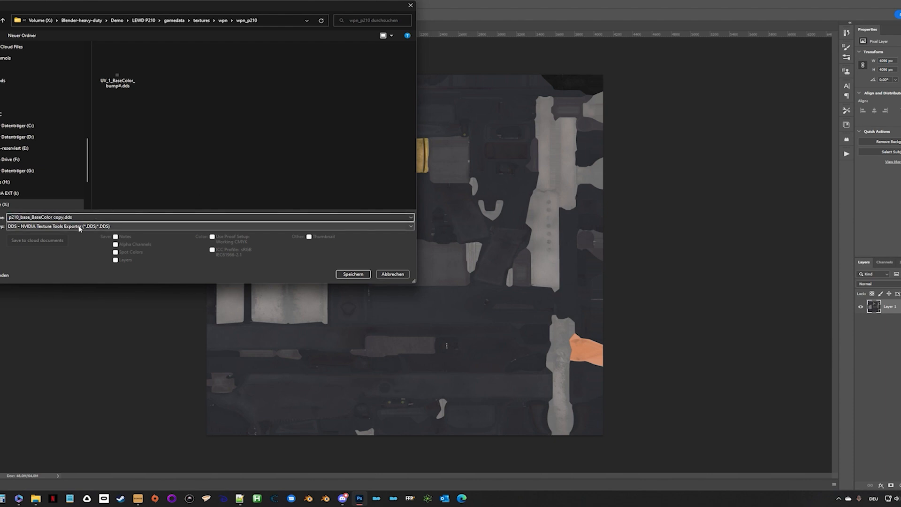
pyautogui.press('BackSpace')
pyautogui.press('BackSpace')
pyautogui.press('BackSpace')
pyautogui.press('BackSpace')
pyautogui.press('BackSpace')
pyautogui.press('BackSpace')
pyautogui.press('BackSpace')
pyautogui.press('BackSpace')
pyautogui.press('BackSpace')
pyautogui.press('BackSpace')
pyautogui.press('BackSpace')
pyautogui.press('BackSpace')
pyautogui.press('BackSpace')
pyautogui.press('BackSpace')
pyautogui.press('BackSpace')
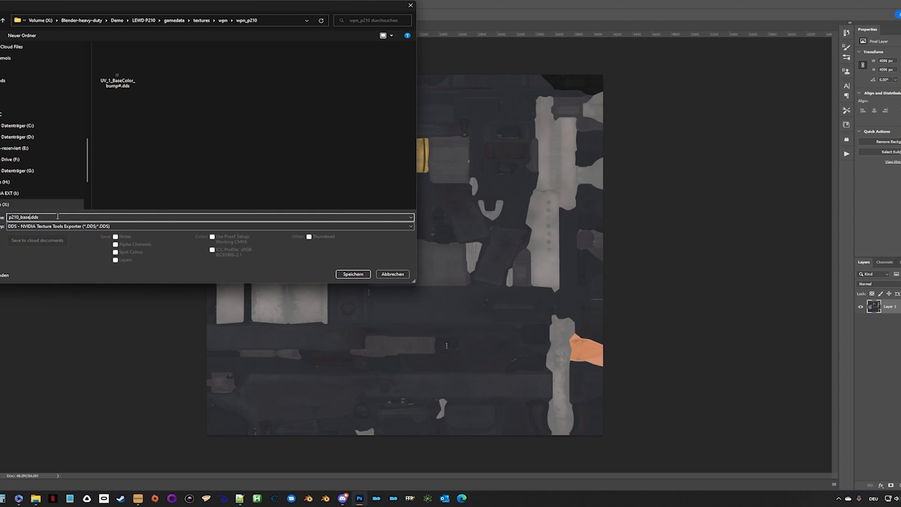
pyautogui.click(355, 274)
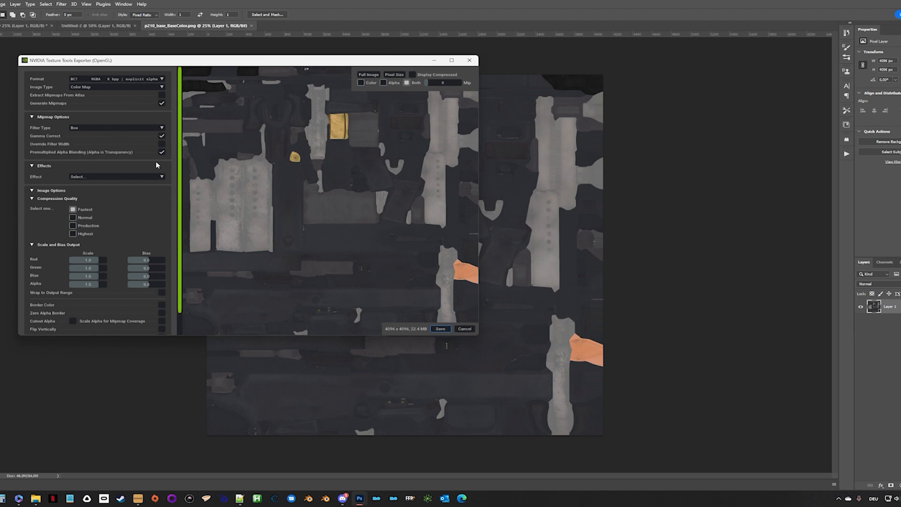
# Step: Export the DDS texture in BC3 RGBA format with the Kaiser mipmap filter and Highest compression quality
pyautogui.click(97, 80)
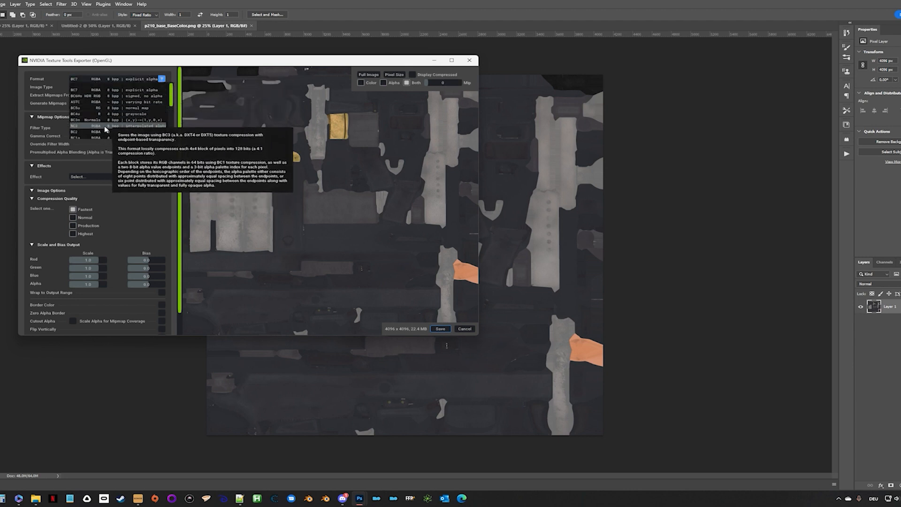
pyautogui.click(118, 126)
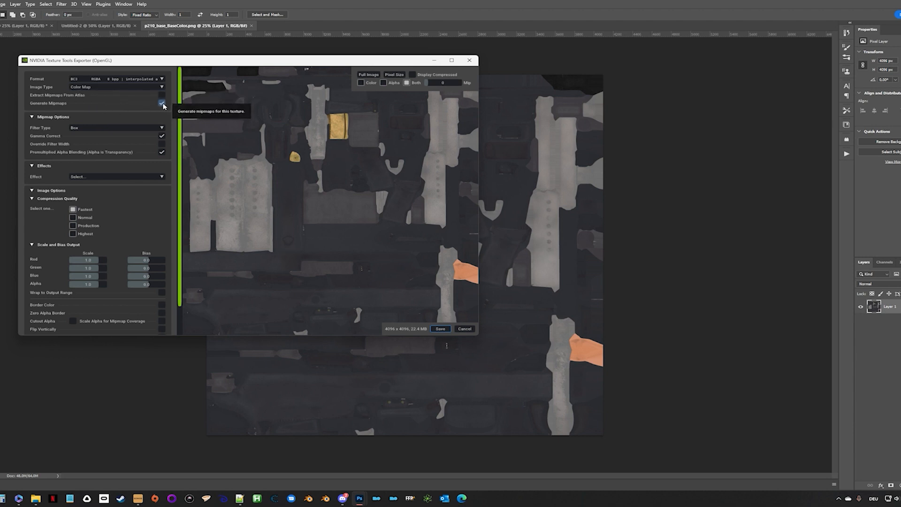
pyautogui.click(89, 128)
pyautogui.click(89, 144)
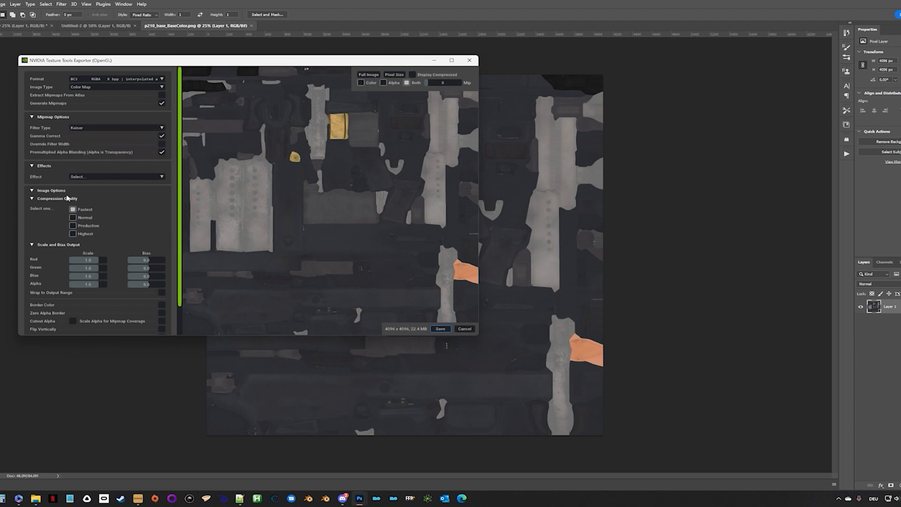
pyautogui.click(73, 233)
pyautogui.scroll(-2, 372, 238)
pyautogui.scroll(2, 378, 165)
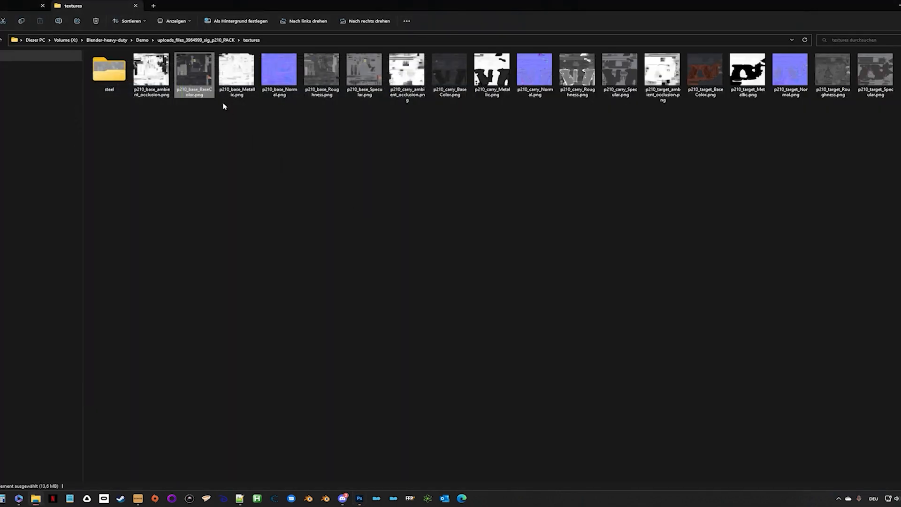
# Step: Check the exported texture in File Explorer under Demo > LEWD P210 > gamedata > textures > wpn > wpn_p210
pyautogui.click(142, 40)
pyautogui.doubleClick(130, 75)
pyautogui.doubleClick(131, 67)
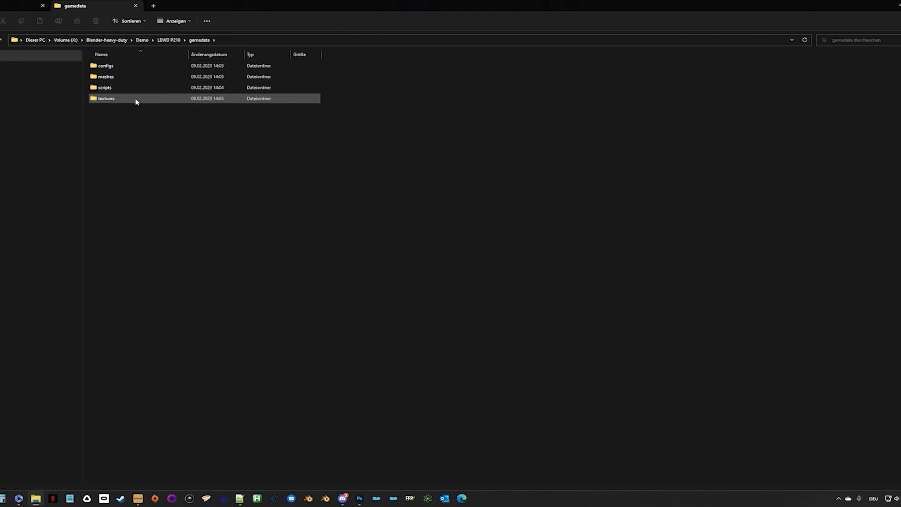
pyautogui.doubleClick(135, 98)
pyautogui.doubleClick(134, 77)
pyautogui.doubleClick(135, 67)
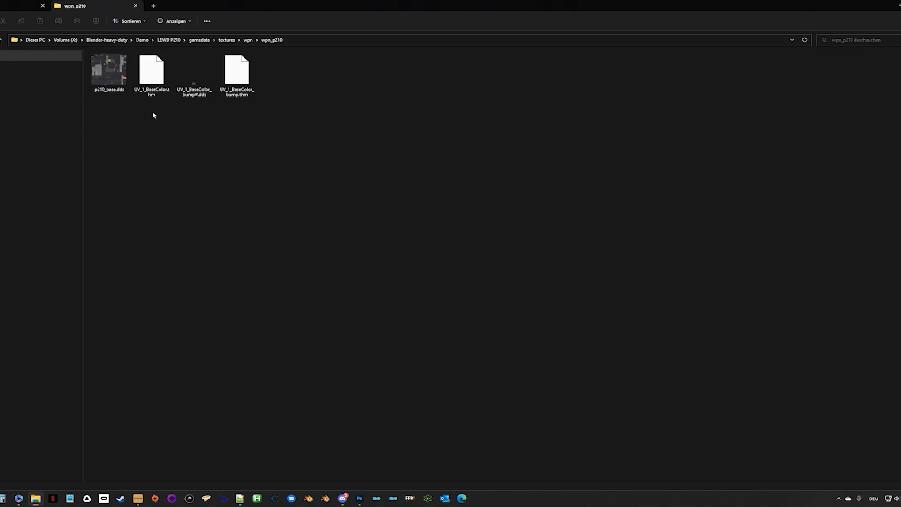
# Step: Browse from the wpn_p210 folder back to Demo and open uploads_files_3964999_sig_p210_PACK > textures
pyautogui.click(115, 78)
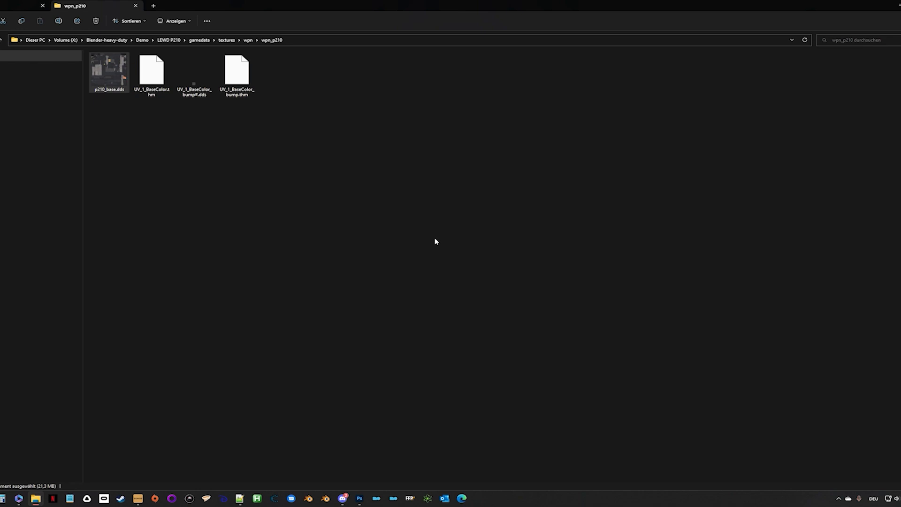
pyautogui.click(1, 41)
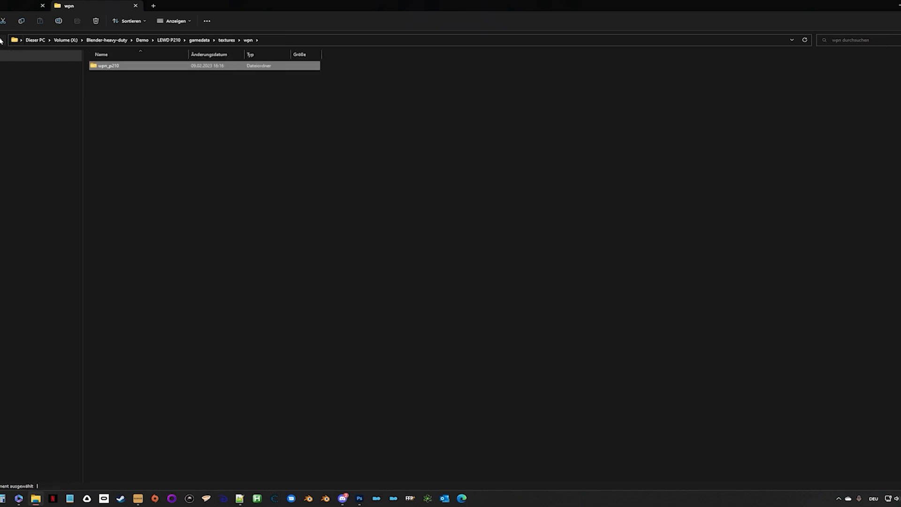
pyautogui.click(1, 41)
pyautogui.click(2, 41)
pyautogui.click(1, 40)
pyautogui.click(2, 41)
pyautogui.click(126, 86)
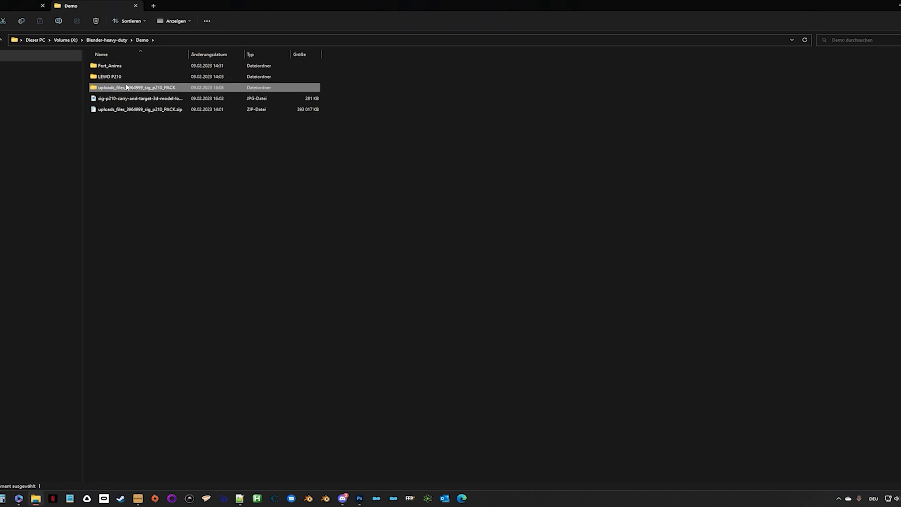
pyautogui.doubleClick(127, 87)
pyautogui.doubleClick(116, 69)
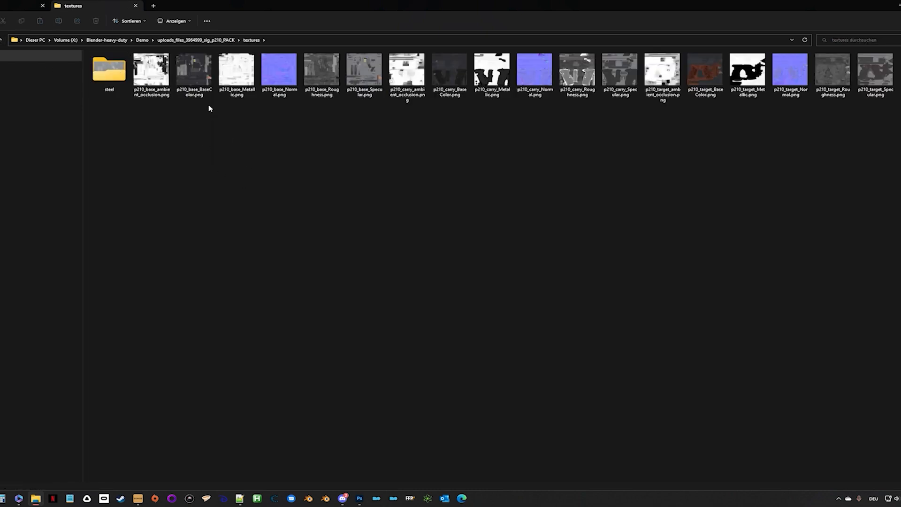
# Step: Open the p210_base ambient occlusion, Metallic, Normal, Roughness and Specular PNGs in Photoshop, leaving out BaseColor
pyautogui.click(196, 75)
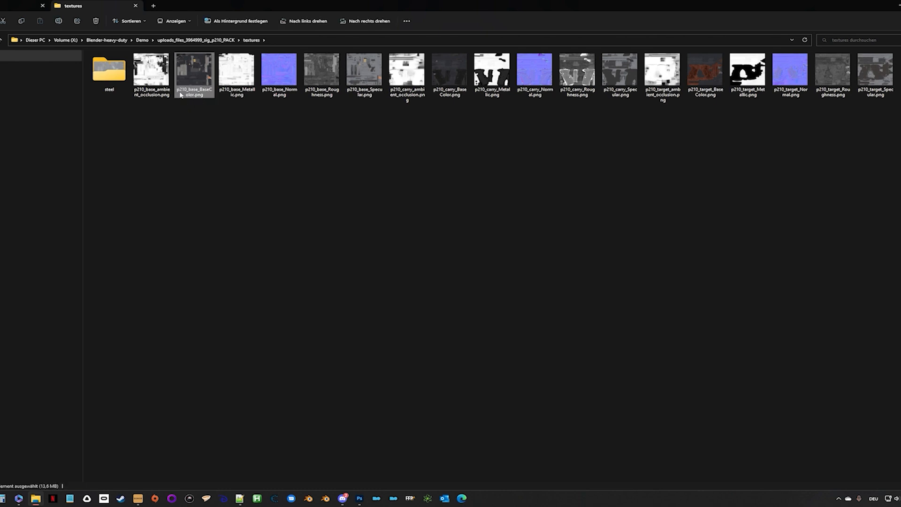
pyautogui.moveTo(186, 93)
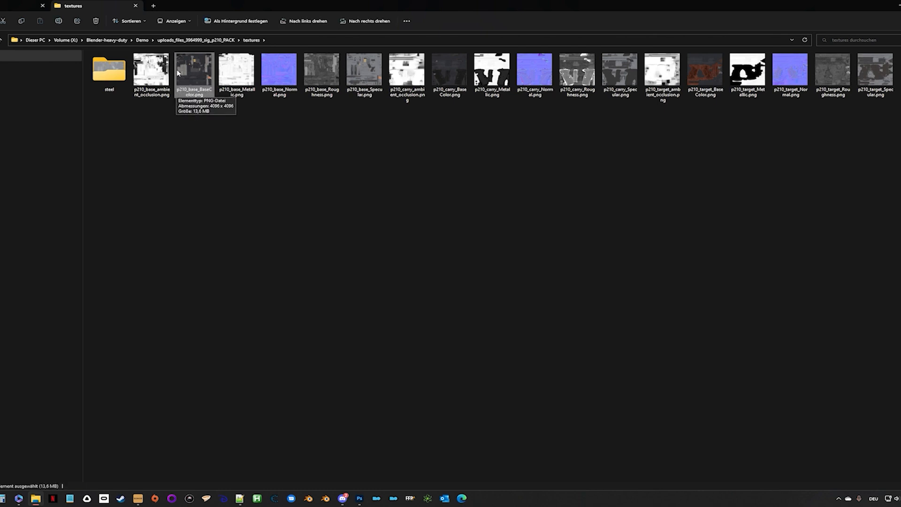
pyautogui.click(149, 74)
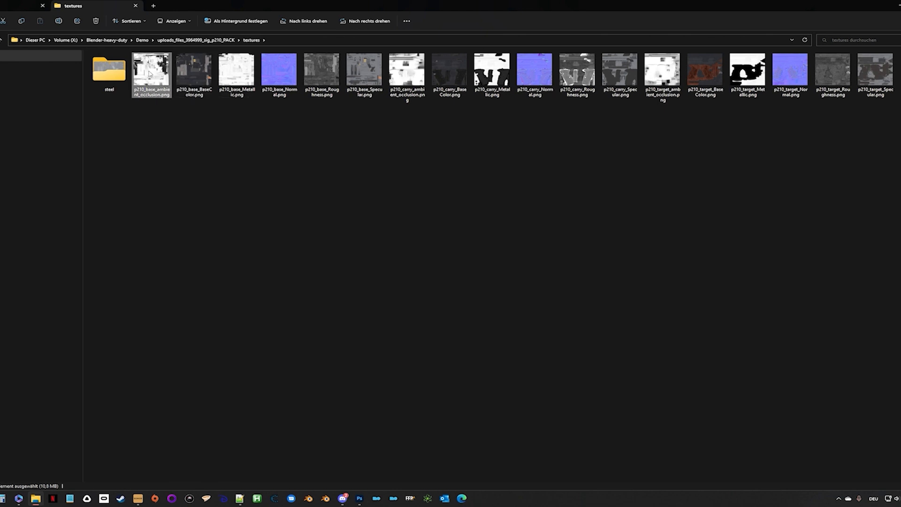
pyautogui.keyDown('shift'); pyautogui.click(366, 75); pyautogui.keyUp('shift')
pyautogui.keyDown('ctrl'); pyautogui.click(203, 72); pyautogui.keyUp('ctrl')
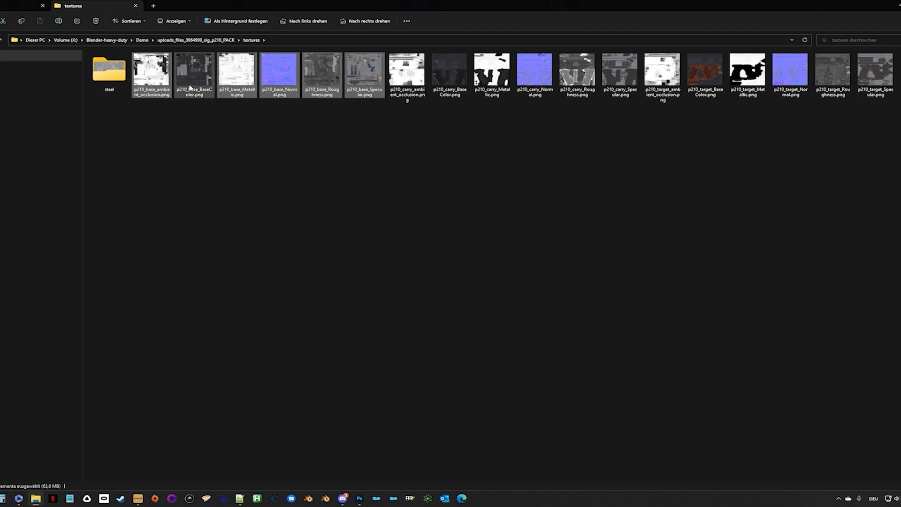
pyautogui.moveTo(323, 100); pyautogui.dragTo(439, 26)
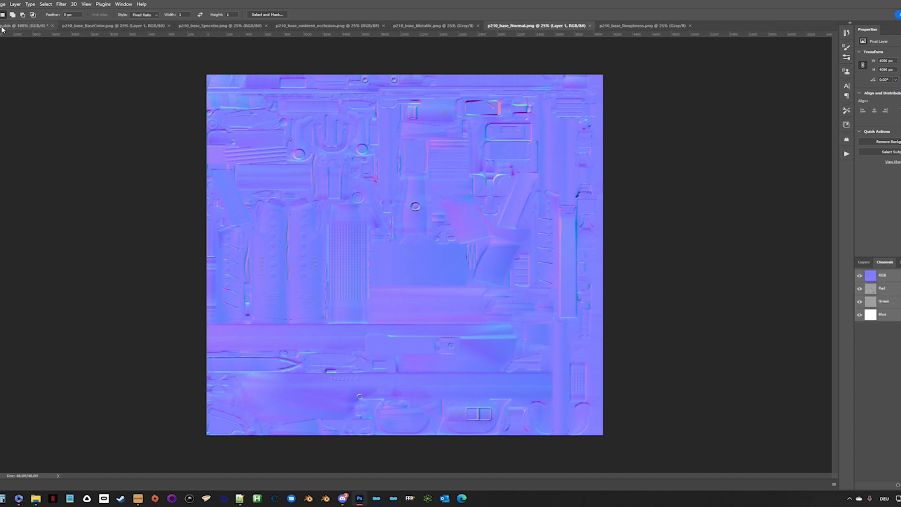
# Step: Examine the Red, Green, Blue and Alpha 1 channels of the ak74_1_bump.dds reference texture one by one
pyautogui.click(2, 26)
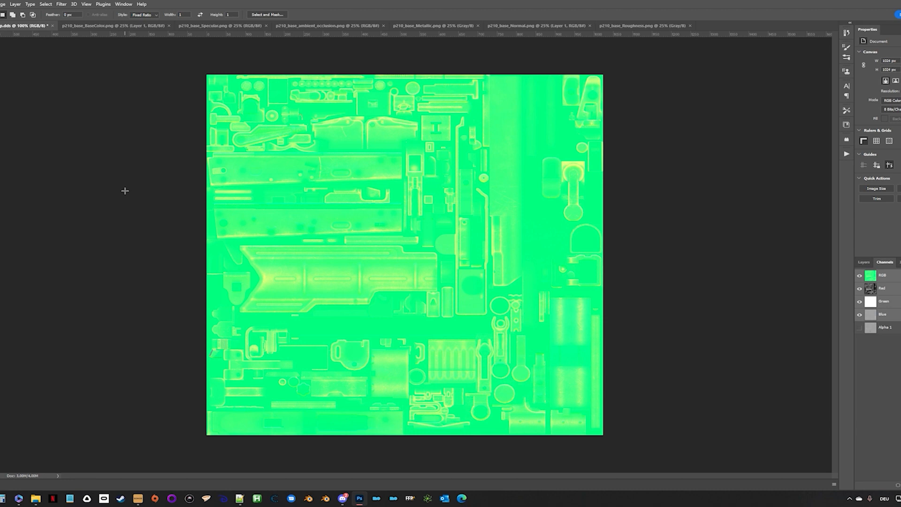
pyautogui.click(864, 261)
pyautogui.click(884, 262)
pyautogui.click(897, 291)
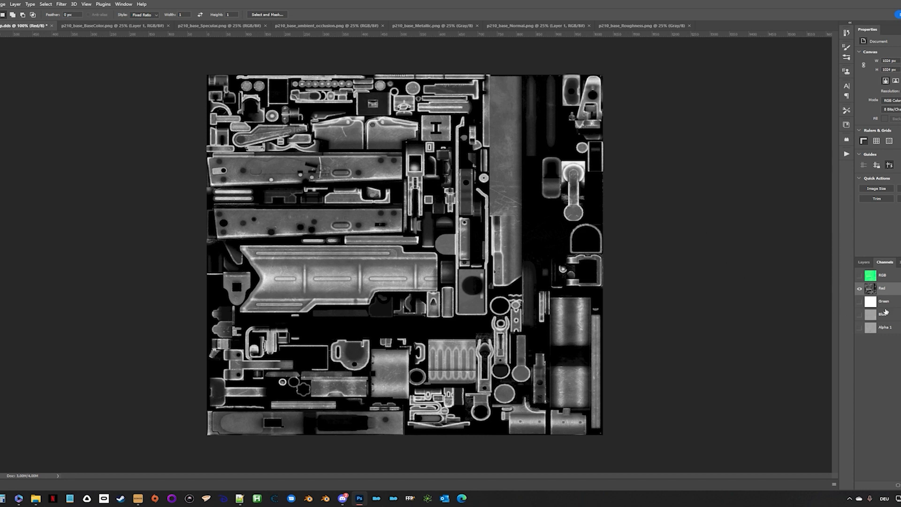
pyautogui.click(899, 303)
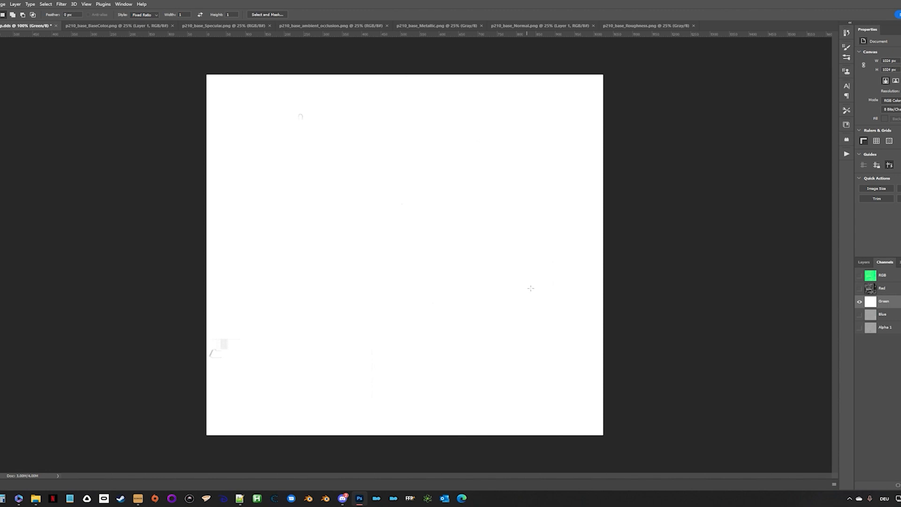
pyautogui.hotkey('ctrl', '5')
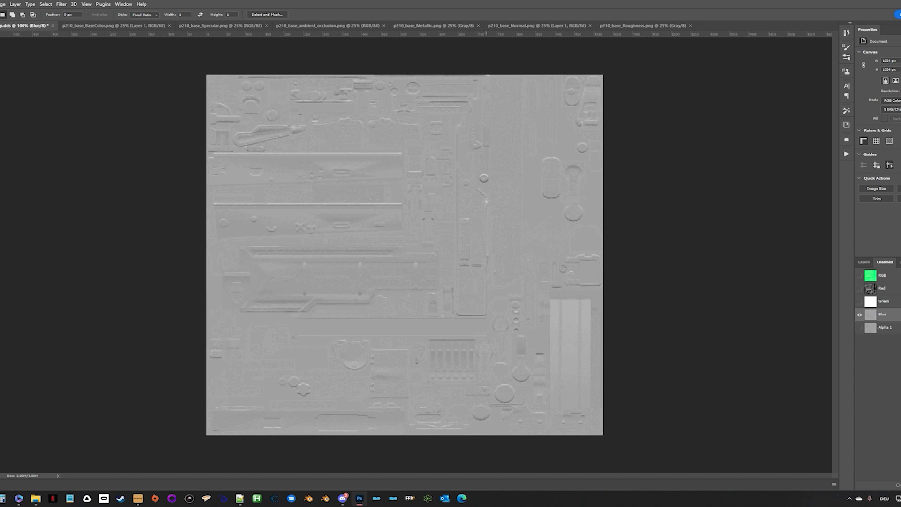
pyautogui.click(882, 327)
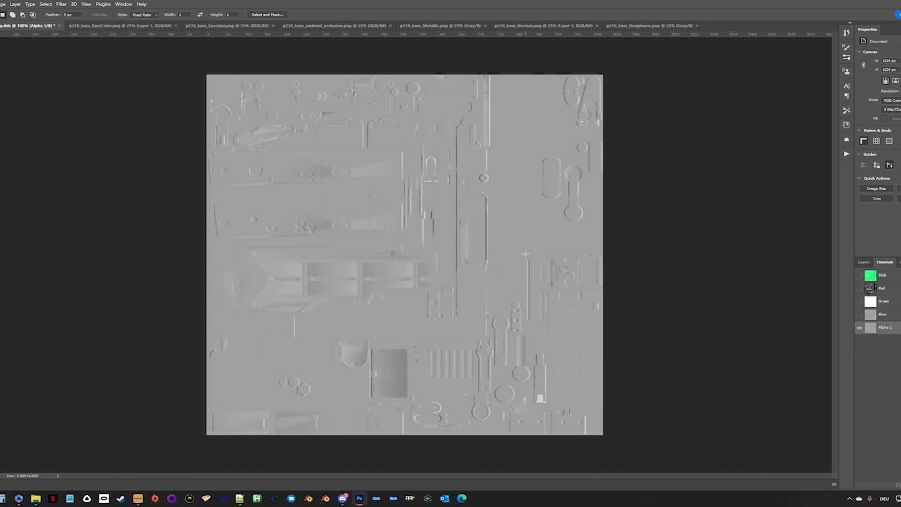
# Step: Close ak74_1_bump.dds without saving and close the p210_base_ambient_occlusion.png document
pyautogui.click(59, 27)
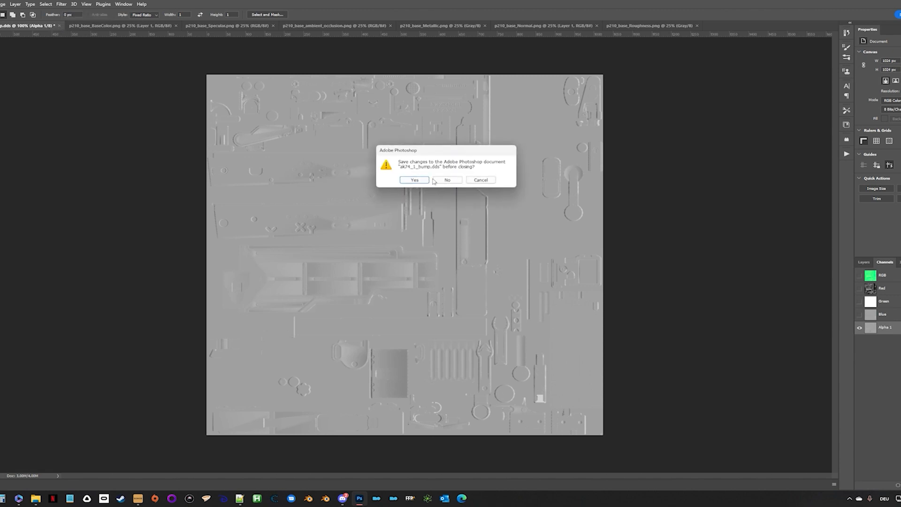
pyautogui.click(436, 181)
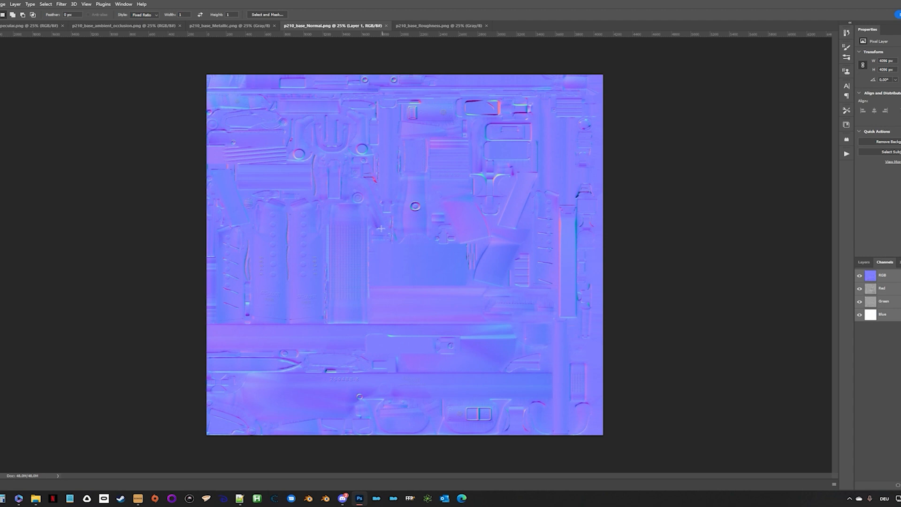
pyautogui.click(121, 26)
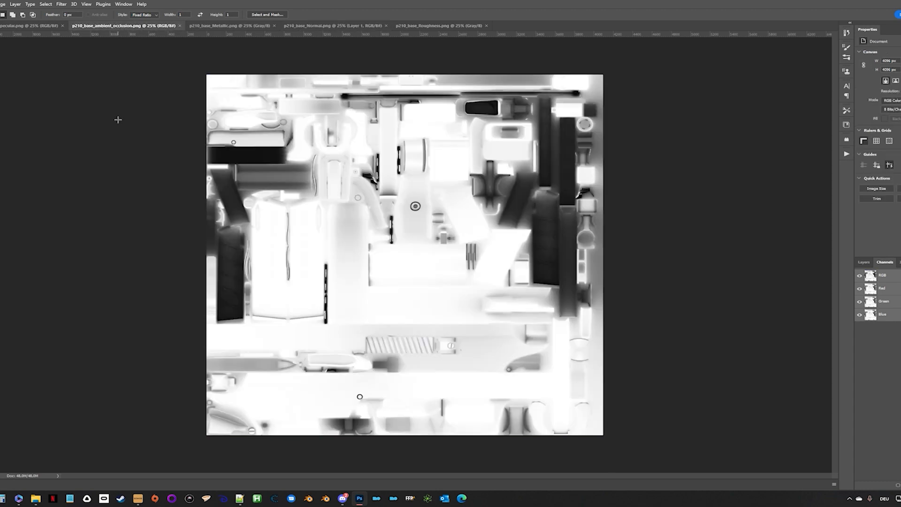
pyautogui.hotkey('ctrl', 'w')
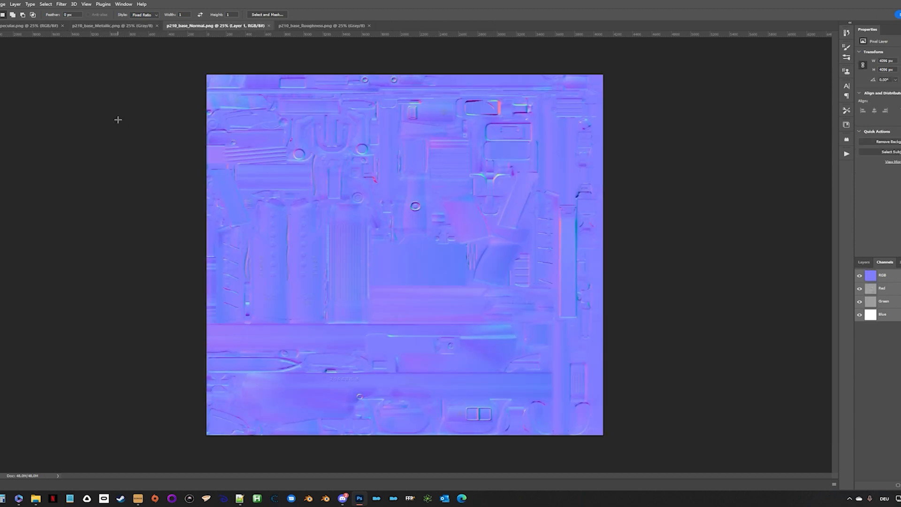
# Step: Convert the background layer of the p210_base Specular image to a smart object
pyautogui.click(21, 25)
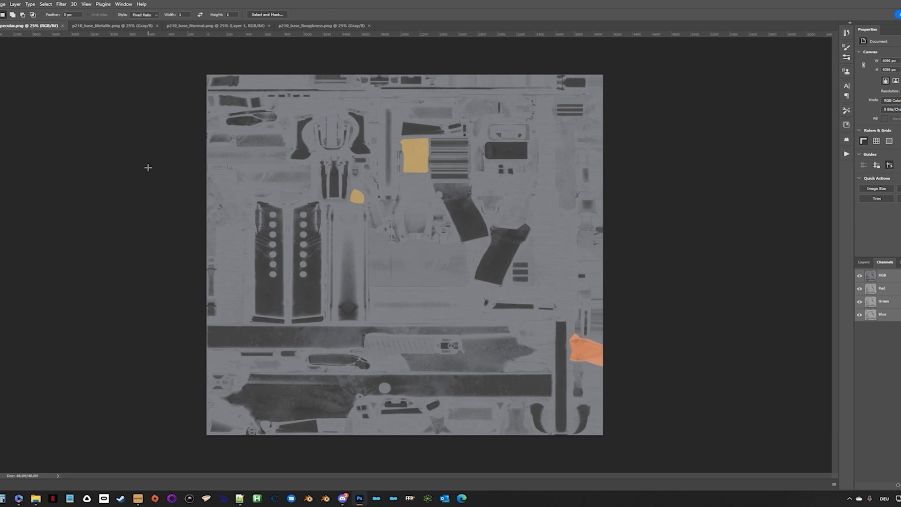
pyautogui.click(863, 262)
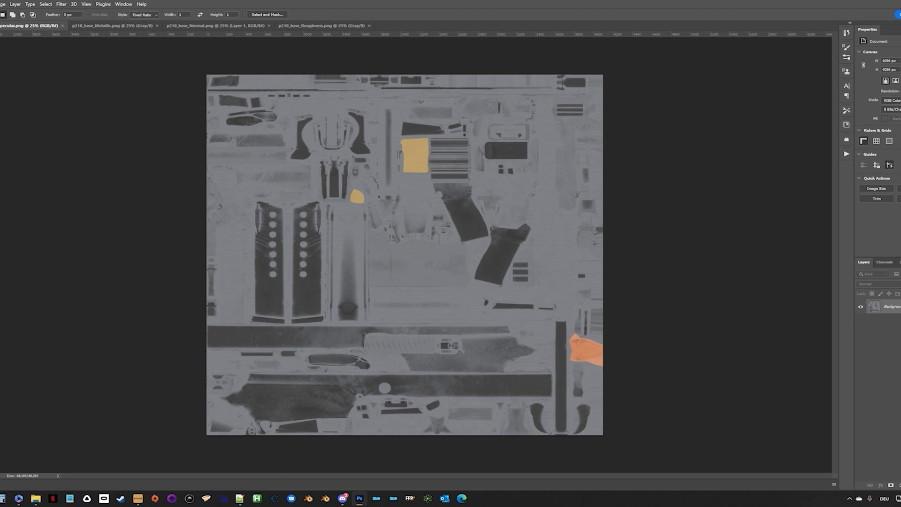
pyautogui.rightClick(874, 307)
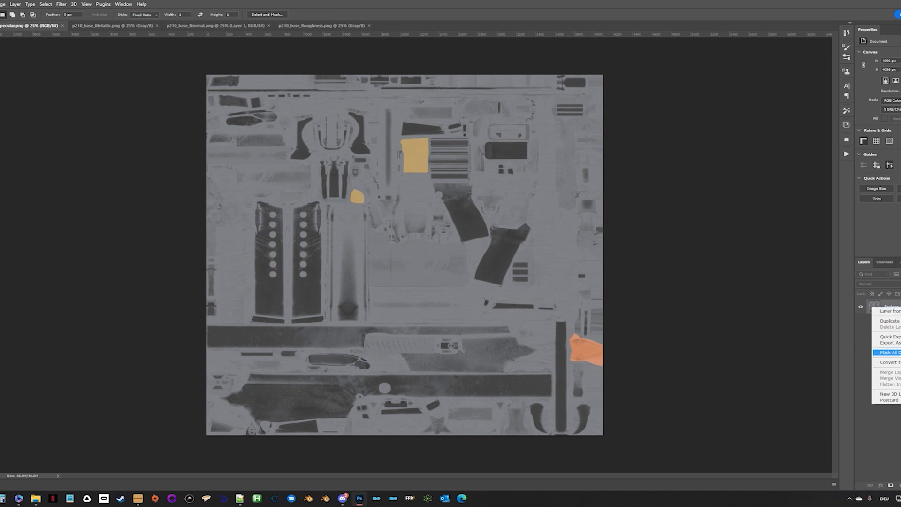
pyautogui.click(889, 362)
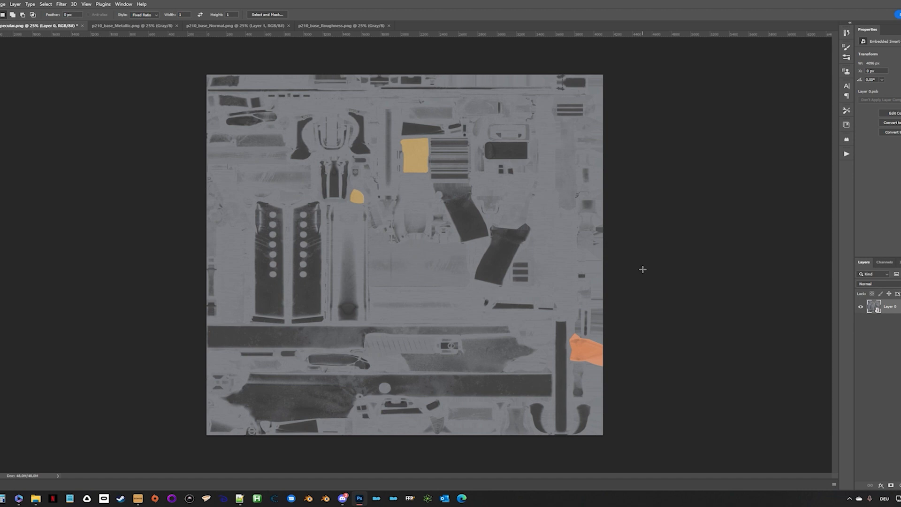
# Step: Desaturate the specular layer with a Hue/Saturation adjustment, setting Saturation to -100
pyautogui.hotkey('ctrl', 'u')
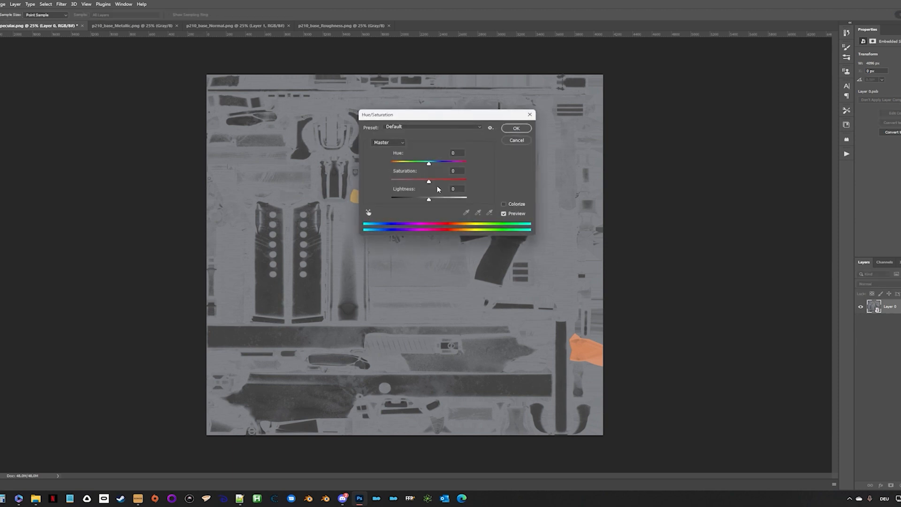
pyautogui.moveTo(429, 181); pyautogui.dragTo(365, 176)
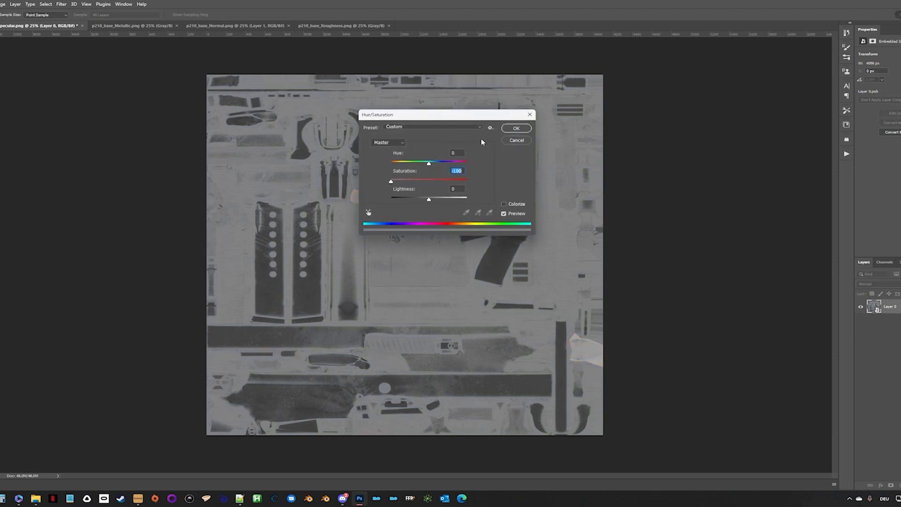
pyautogui.moveTo(470, 116); pyautogui.dragTo(699, 103)
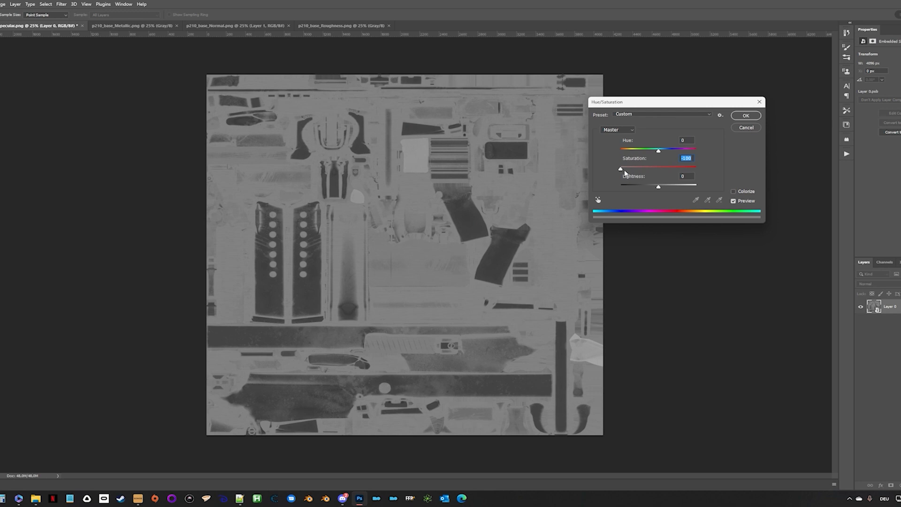
pyautogui.moveTo(620, 169)
pyautogui.mouseDown()
pyautogui.moveTo(675, 173)
pyautogui.moveTo(619, 169)
pyautogui.mouseUp()
pyautogui.click(744, 116)
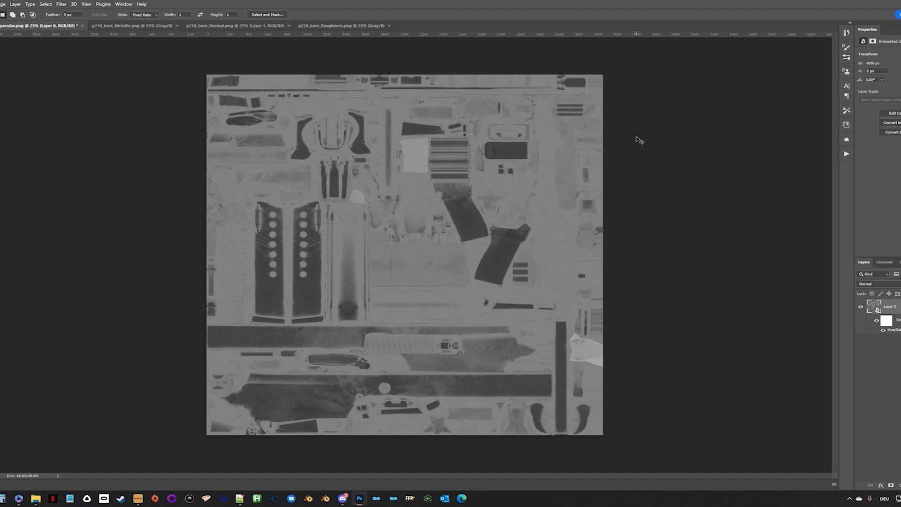
# Step: Raise the specular map's contrast with a Levels adjustment, setting the input black point to 65 and the white point to 139
pyautogui.hotkey('ctrl', 'l')
pyautogui.moveTo(435, 117); pyautogui.dragTo(690, 85)
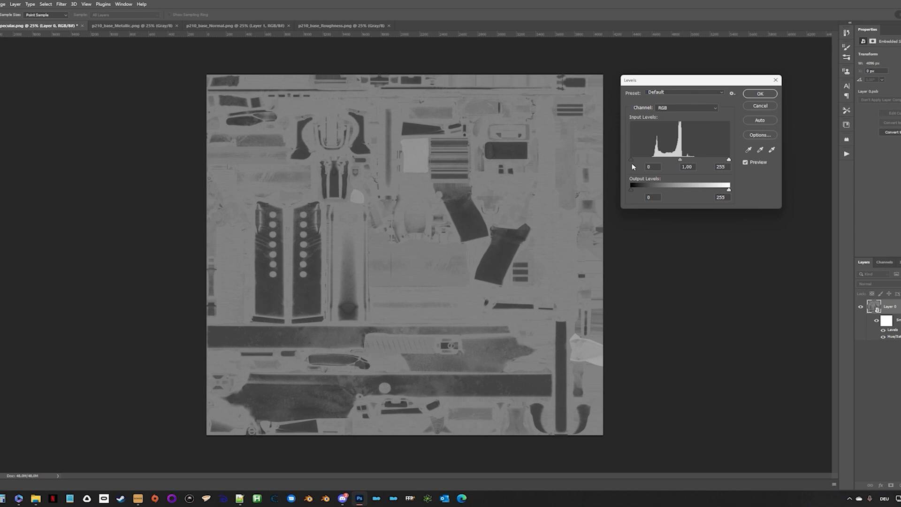
pyautogui.moveTo(631, 158); pyautogui.dragTo(657, 163)
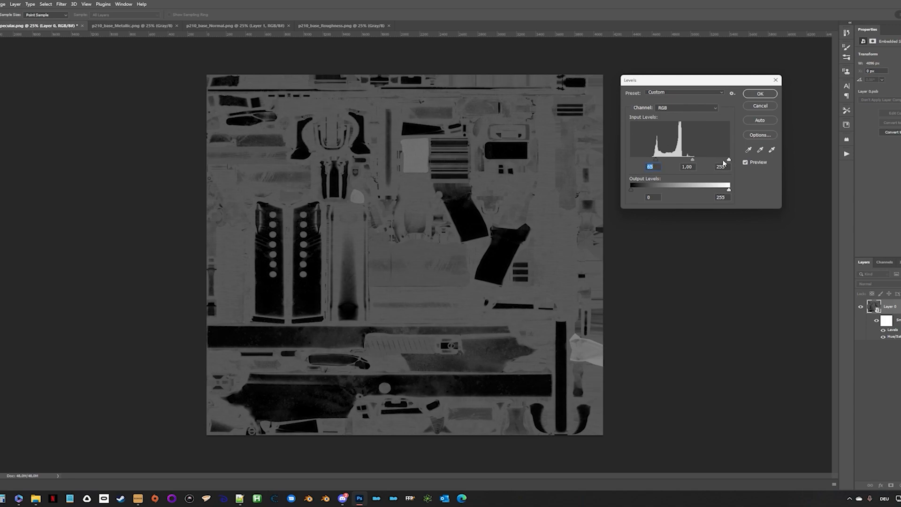
pyautogui.moveTo(728, 160); pyautogui.dragTo(683, 158)
pyautogui.moveTo(689, 157); pyautogui.dragTo(688, 157)
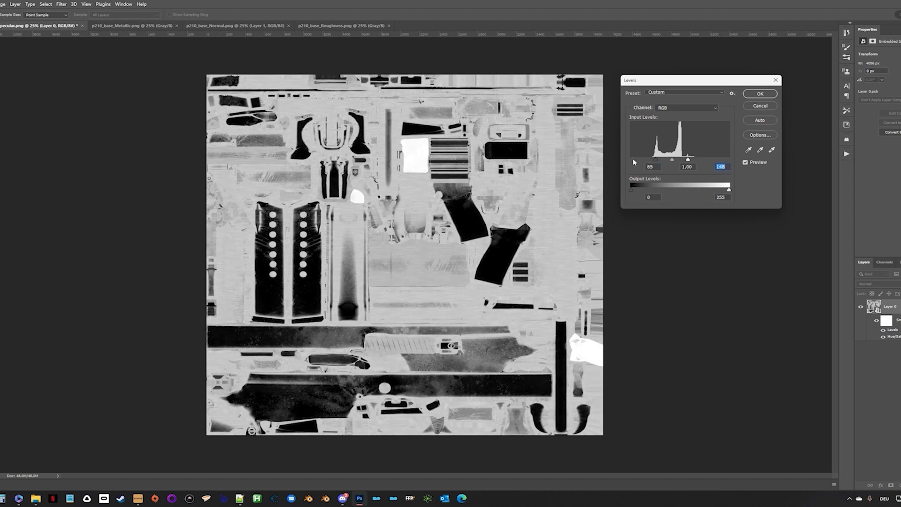
pyautogui.moveTo(688, 159); pyautogui.dragTo(684, 155)
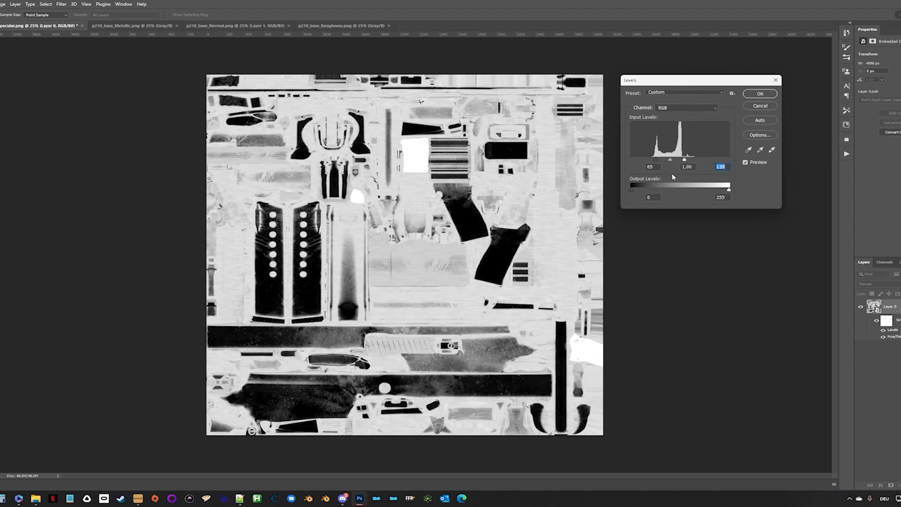
pyautogui.click(754, 95)
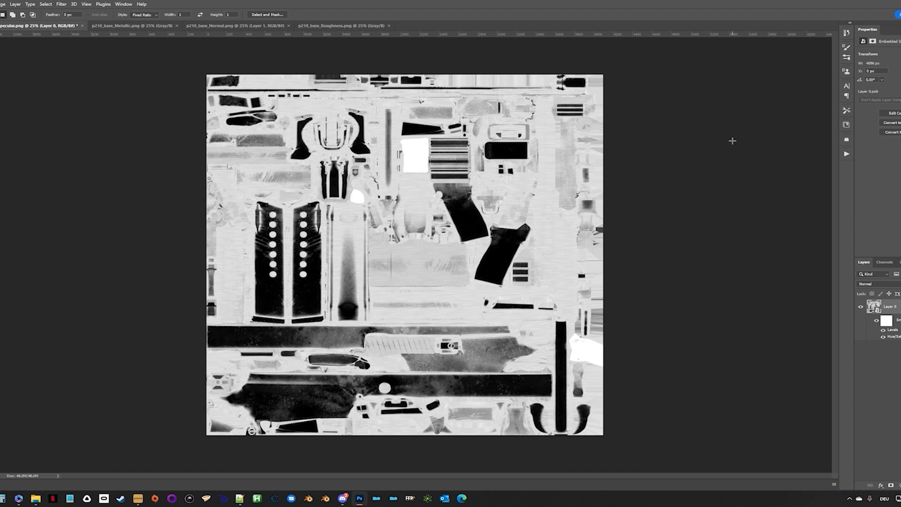
# Step: Convert p210_base_Roughness.png from grayscale to RGB color mode
pyautogui.click(352, 25)
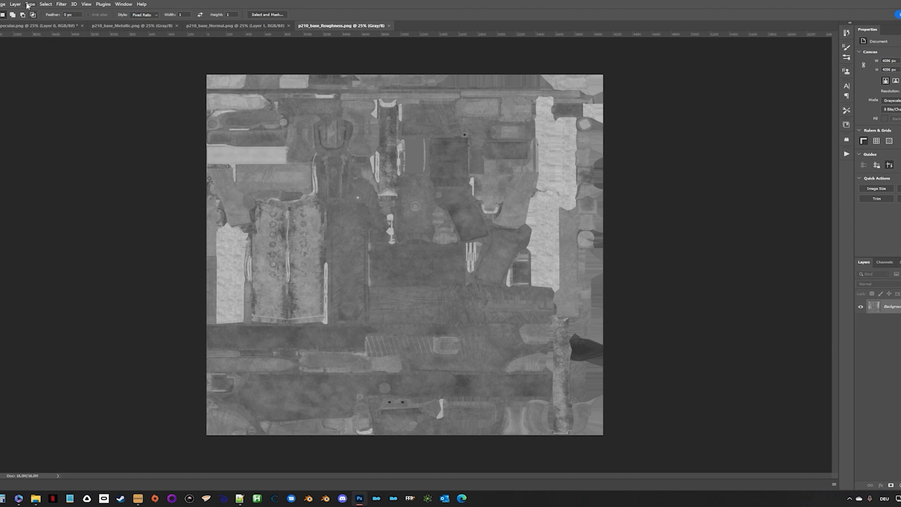
pyautogui.click(4, 5)
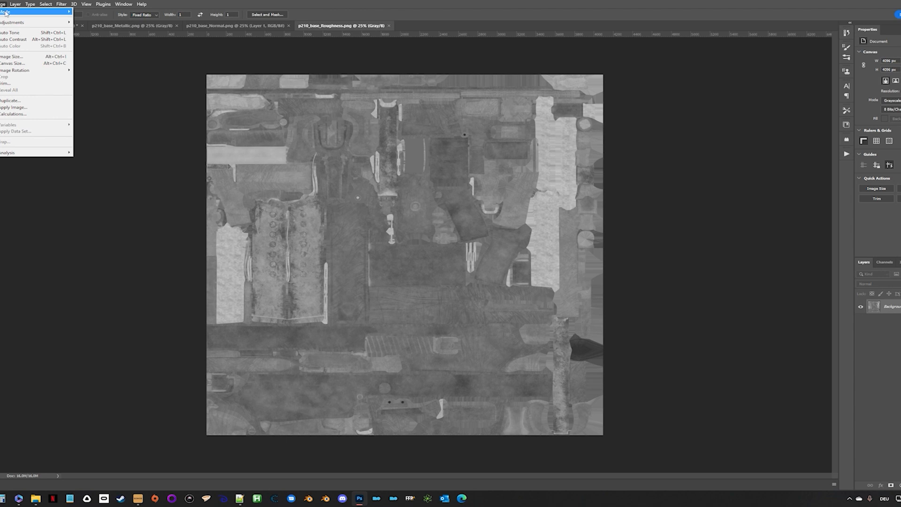
pyautogui.moveTo(55, 13)
pyautogui.click(89, 38)
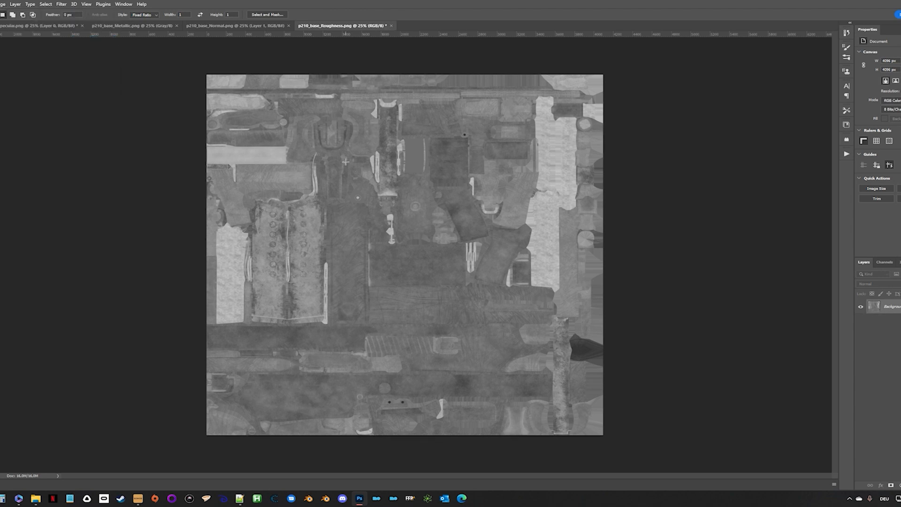
# Step: Convert the background layer of p210_base_Roughness.png to a smart object and invert its tones
pyautogui.rightClick(871, 306)
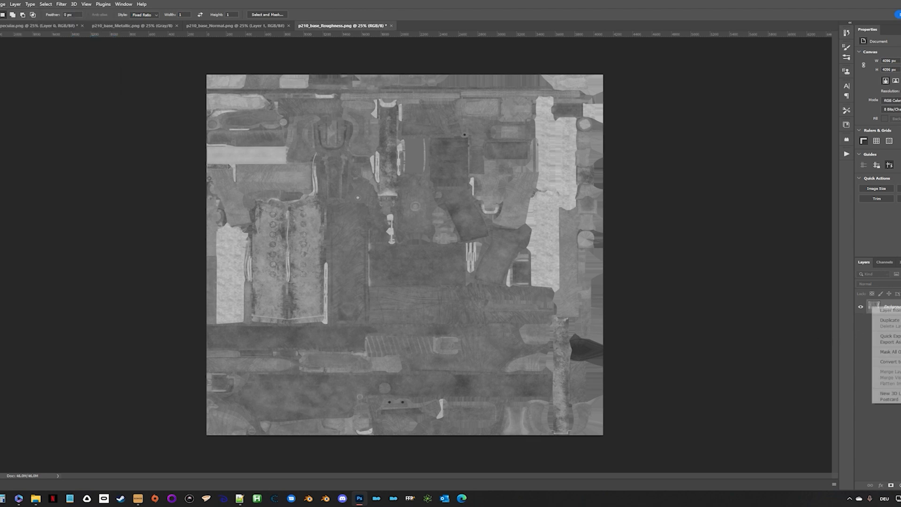
pyautogui.click(889, 361)
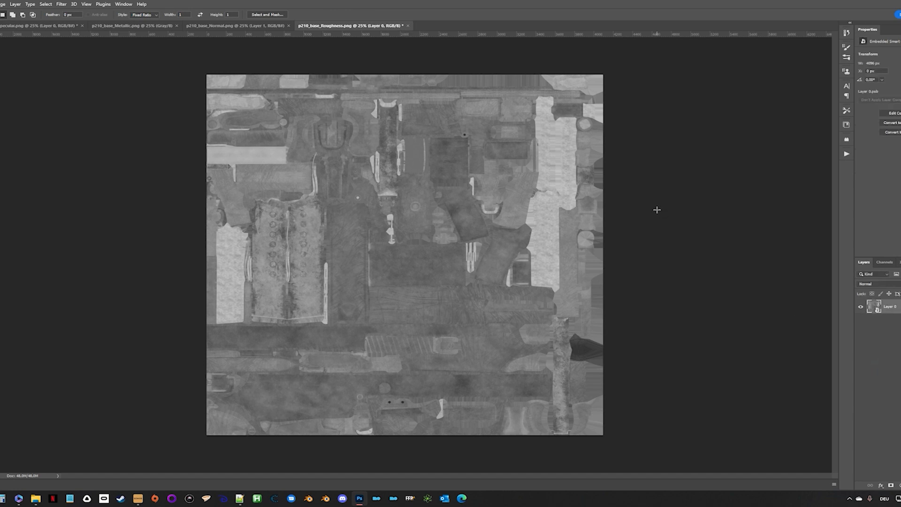
pyautogui.hotkey('ctrl', 'i')
# Step: Increase the inverted roughness map's contrast with a Levels adjustment, setting the input black point to 78 and the white point to 221
pyautogui.hotkey('ctrl', 'l')
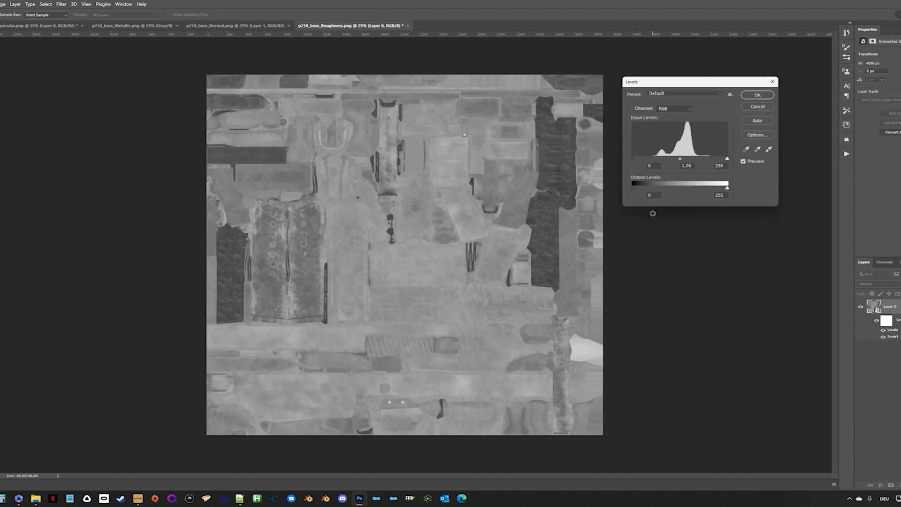
pyautogui.moveTo(630, 159); pyautogui.dragTo(661, 160)
pyautogui.moveTo(729, 159)
pyautogui.mouseDown()
pyautogui.moveTo(706, 159)
pyautogui.moveTo(715, 160)
pyautogui.mouseUp()
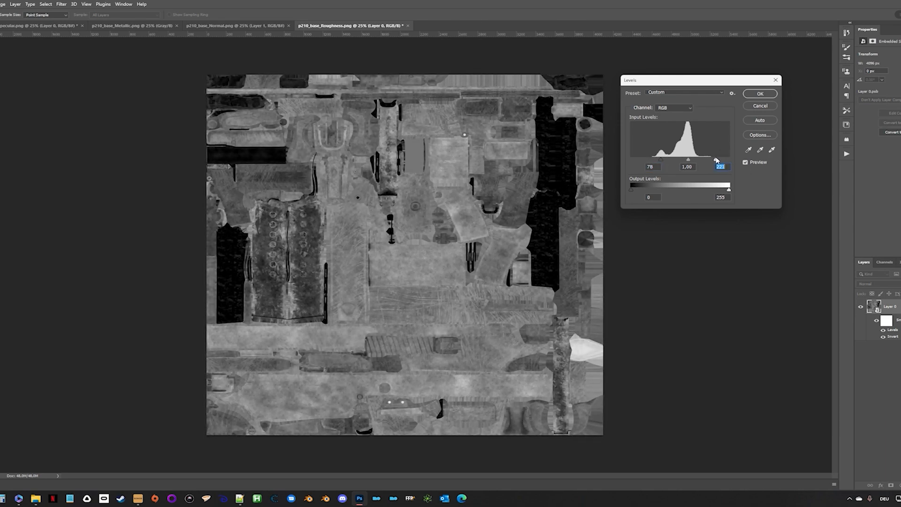
pyautogui.click(760, 94)
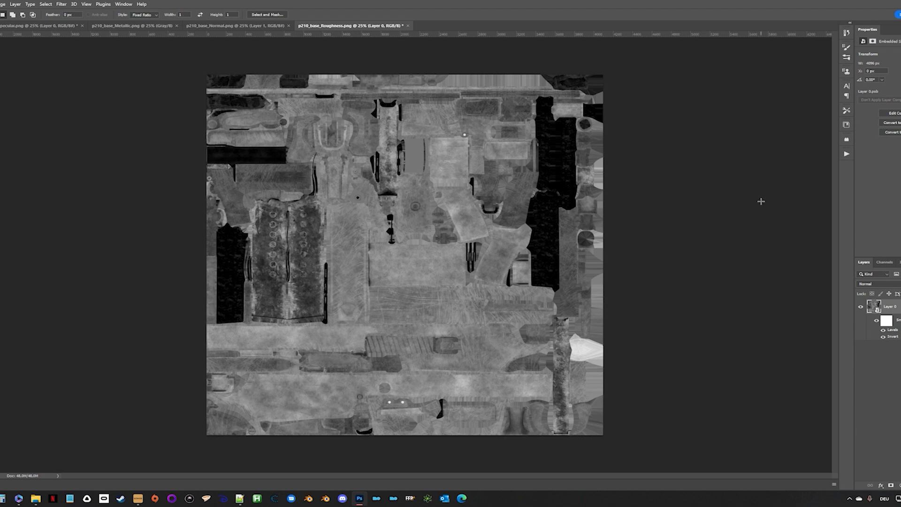
# Step: Convert p210_base_Metallic.png from grayscale to RGB color mode and make its background layer a smart object
pyautogui.click(141, 27)
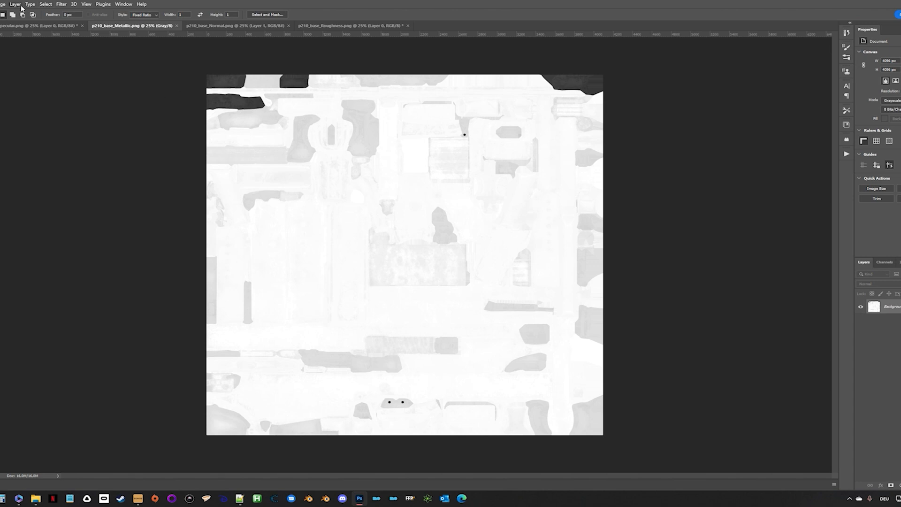
pyautogui.click(1, 3)
pyautogui.moveTo(2, 12)
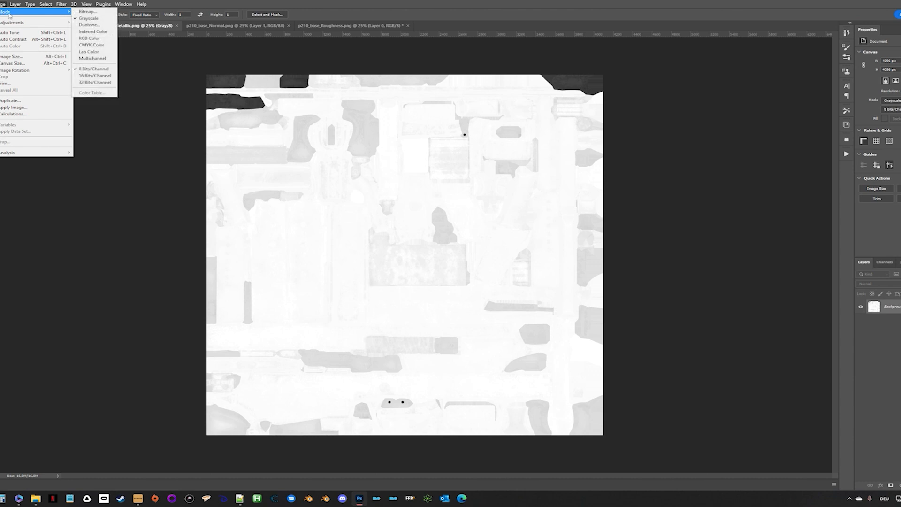
pyautogui.click(93, 38)
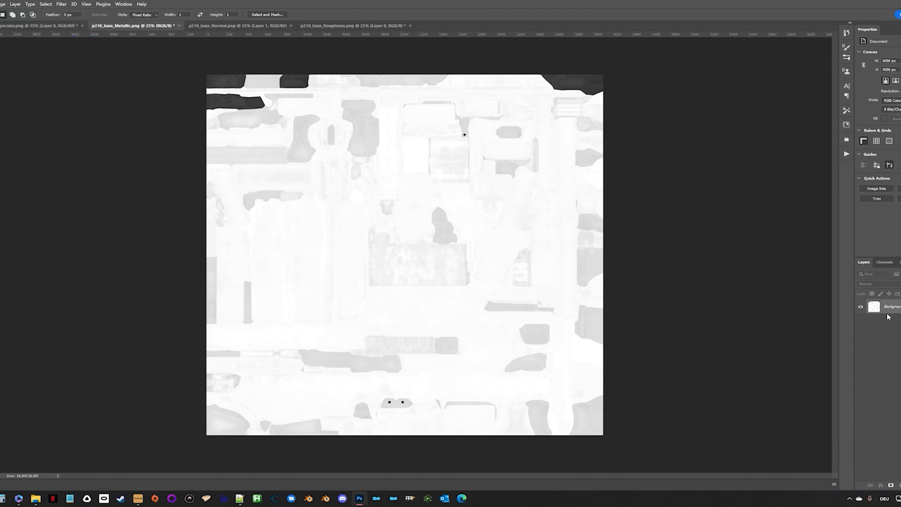
pyautogui.rightClick(873, 308)
pyautogui.click(889, 366)
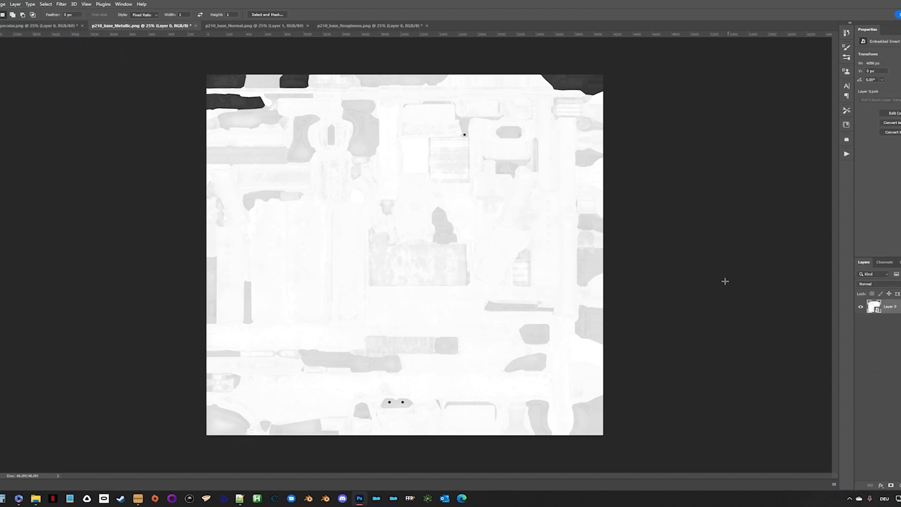
# Step: Invert the metallic map and brighten its highlights with a Levels adjustment, setting the input white point to 217
pyautogui.hotkey('ctrl', 'i')
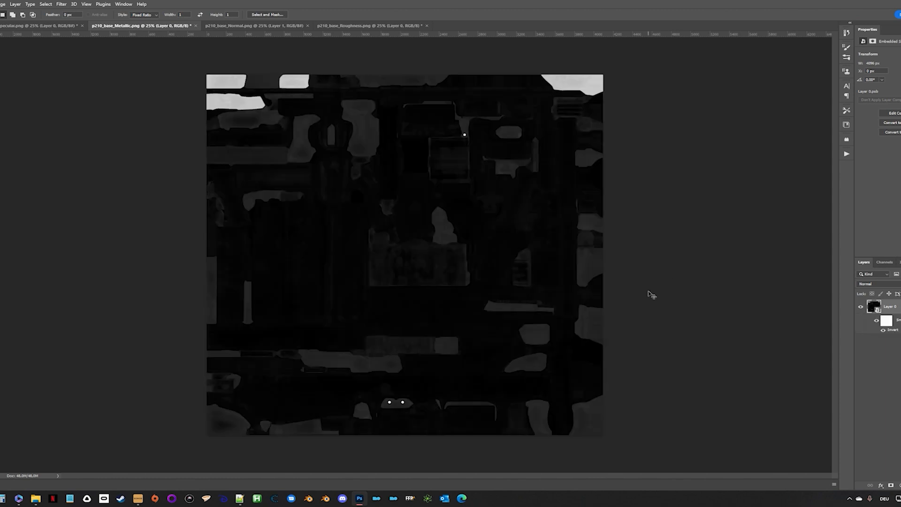
pyautogui.hotkey('ctrl', 'l')
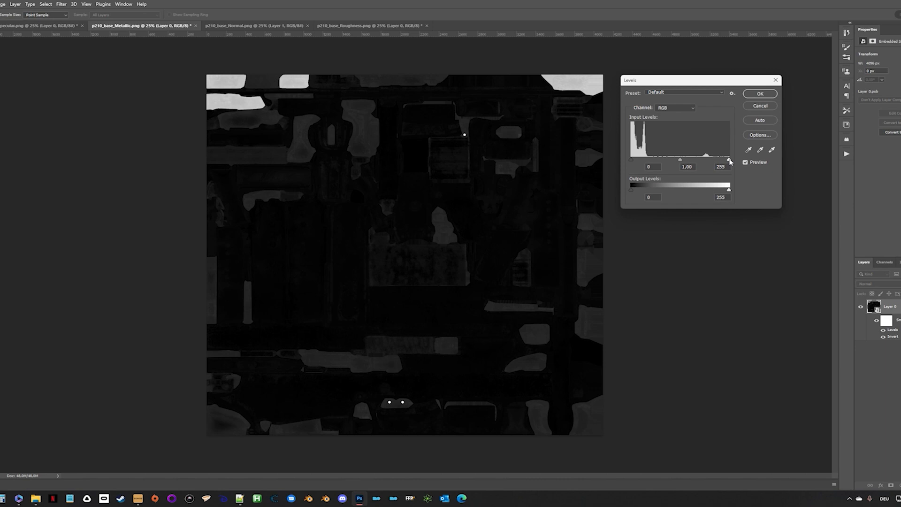
pyautogui.moveTo(729, 159)
pyautogui.mouseDown()
pyautogui.moveTo(682, 159)
pyautogui.moveTo(714, 160)
pyautogui.mouseUp()
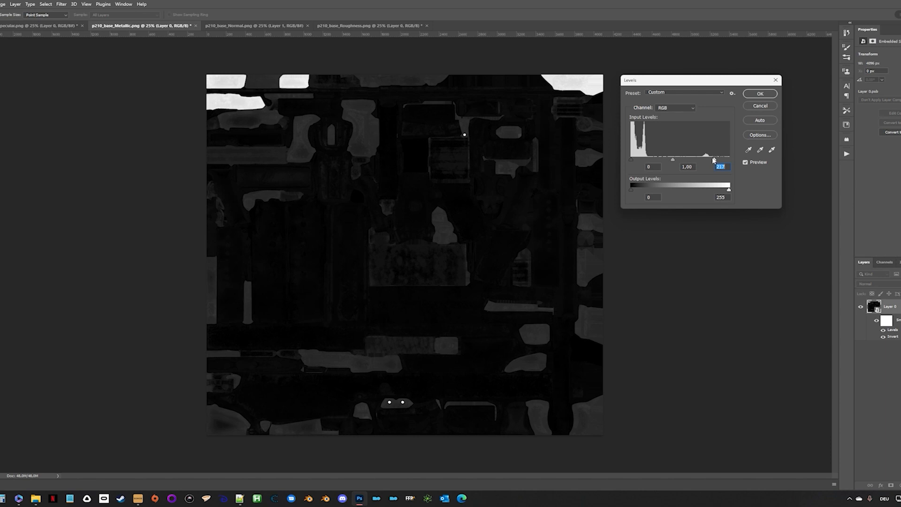
pyautogui.click(768, 94)
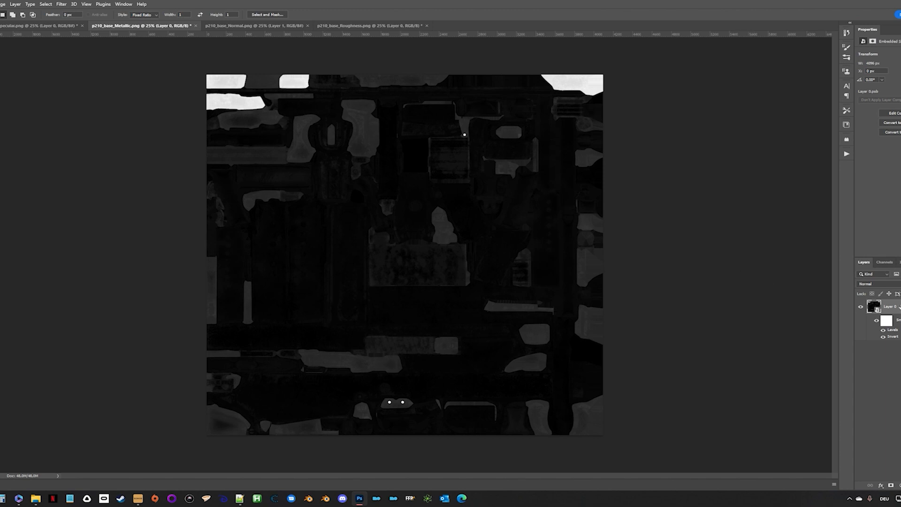
# Step: Rasterize the smart object layers of the Metallic, Roughness and Specular images
pyautogui.rightClick(899, 306)
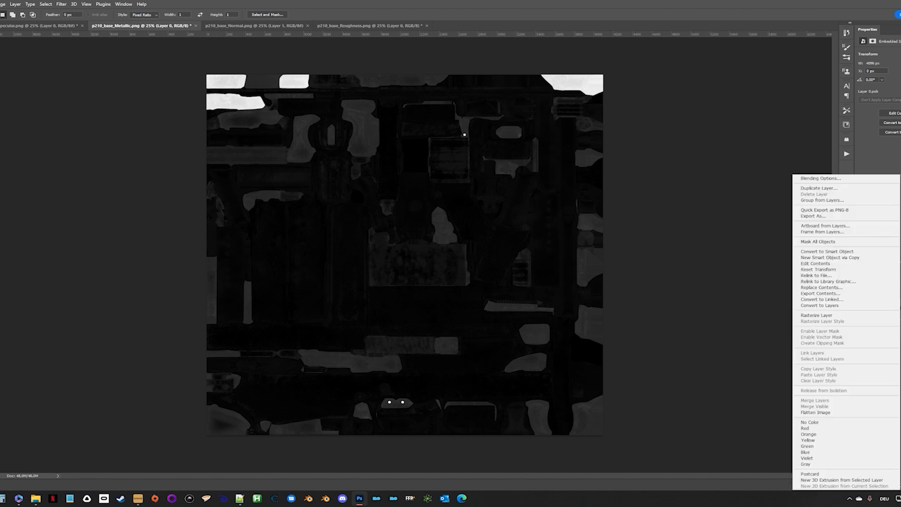
pyautogui.click(817, 315)
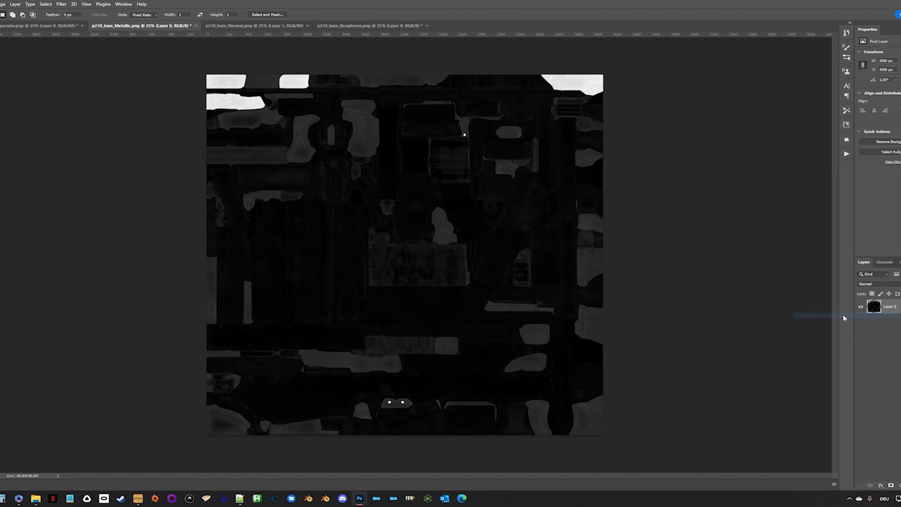
pyautogui.click(352, 28)
pyautogui.rightClick(886, 306)
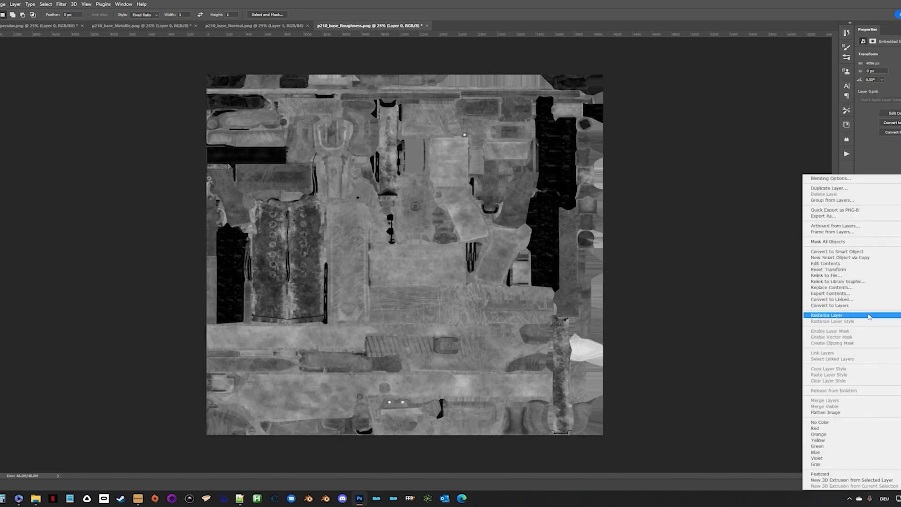
pyautogui.click(868, 315)
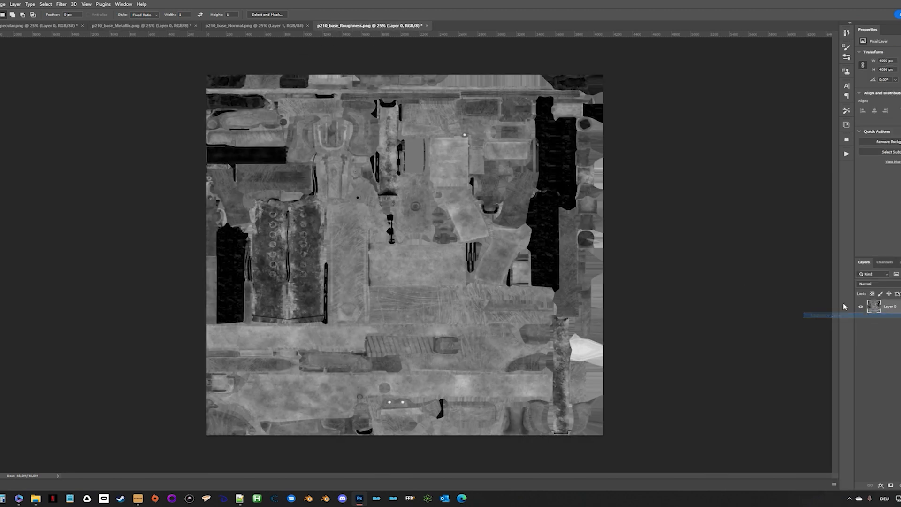
pyautogui.click(48, 27)
pyautogui.rightClick(896, 312)
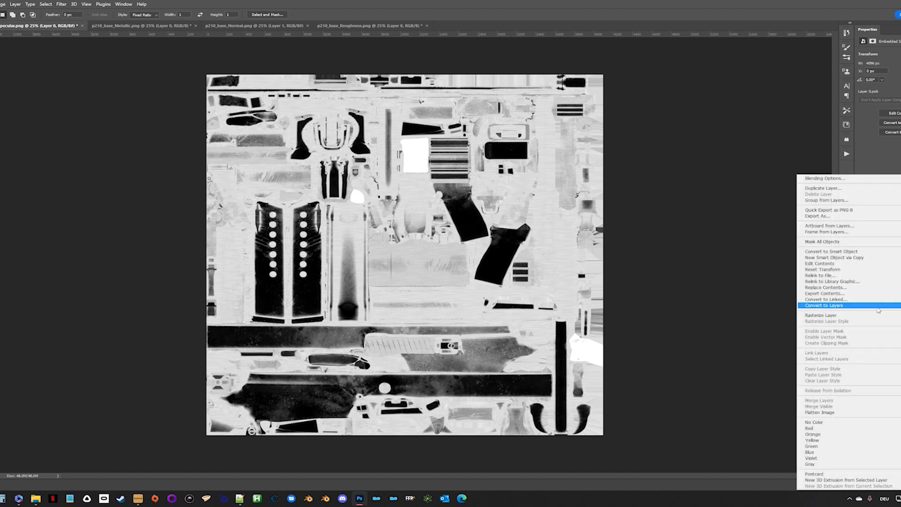
pyautogui.click(861, 314)
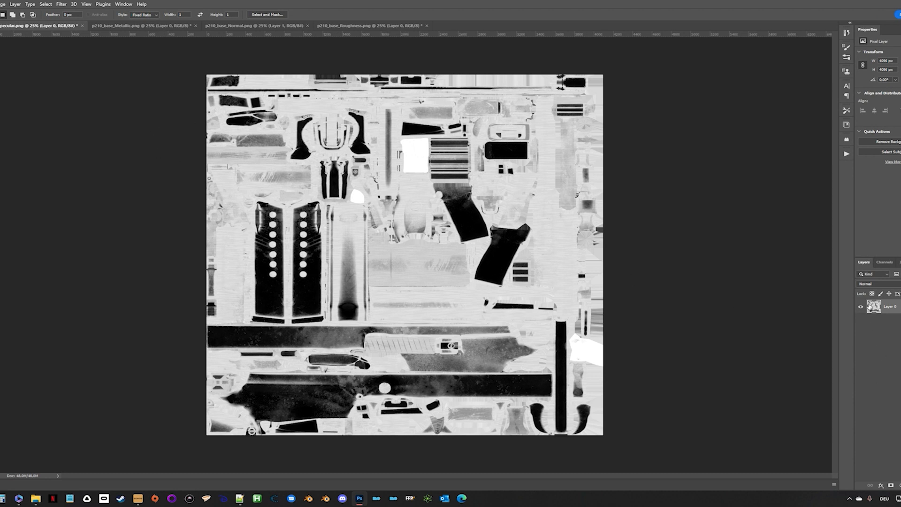
# Step: Examine the red, green and blue channels of the Specular image individually
pyautogui.click(884, 261)
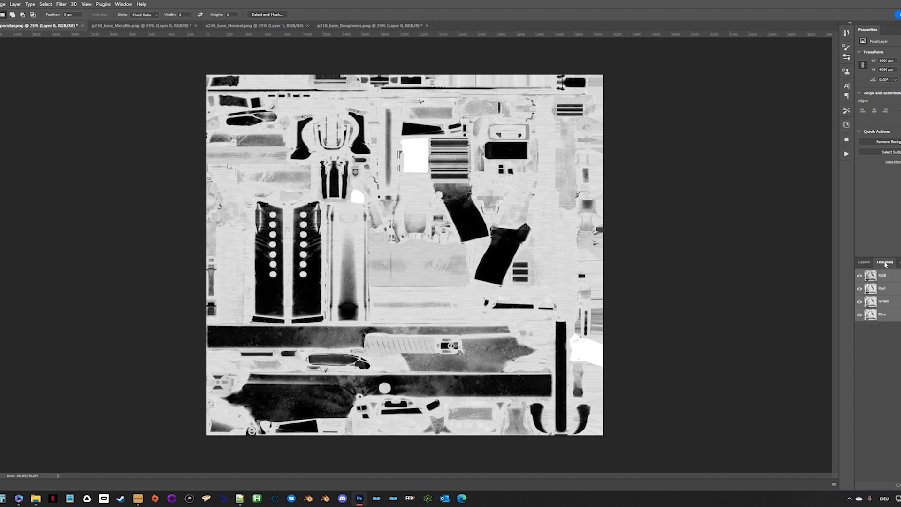
pyautogui.click(893, 289)
pyautogui.click(895, 303)
pyautogui.click(896, 315)
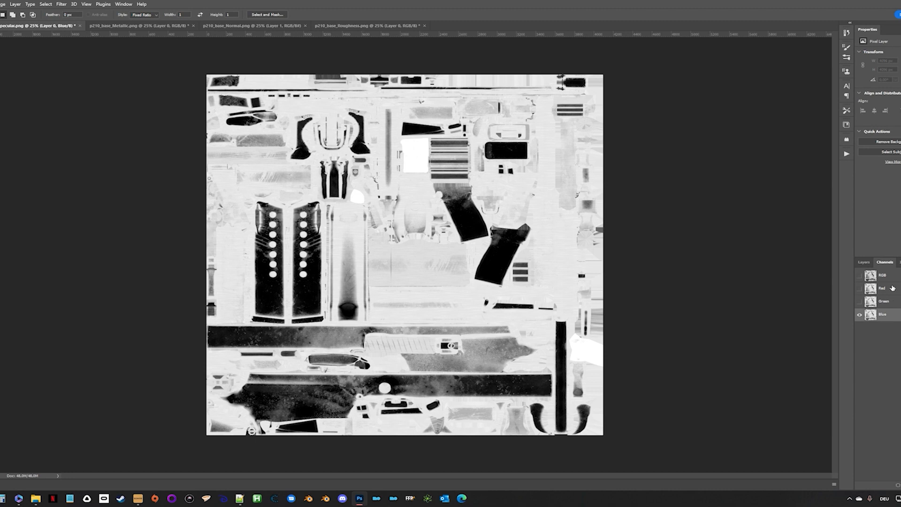
pyautogui.click(893, 289)
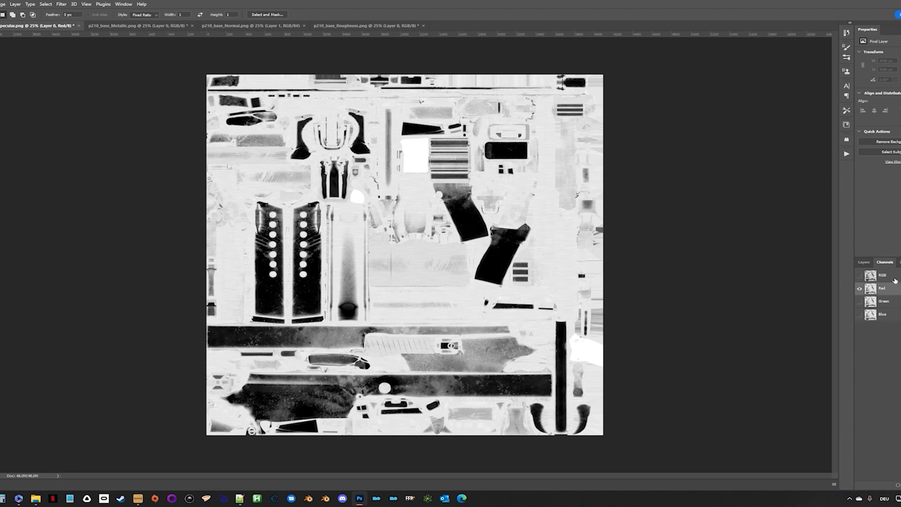
pyautogui.click(894, 280)
# Step: Copy the whole Roughness image and paste it into the red channel of the Specular image
pyautogui.click(887, 291)
pyautogui.click(352, 27)
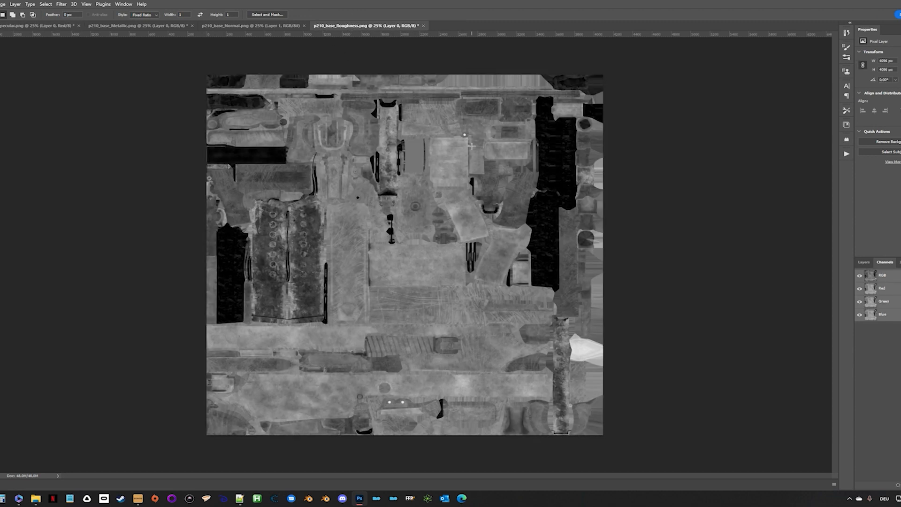
pyautogui.hotkey('ctrl', 'a')
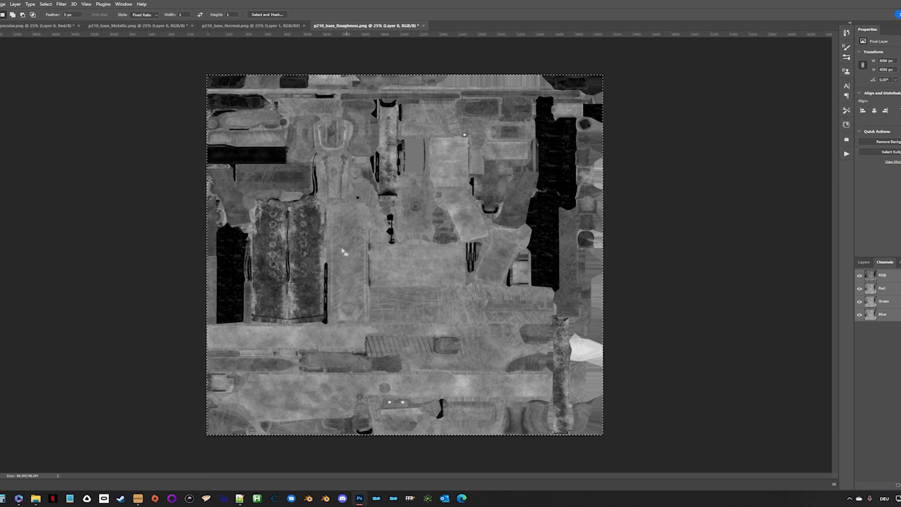
pyautogui.click(37, 26)
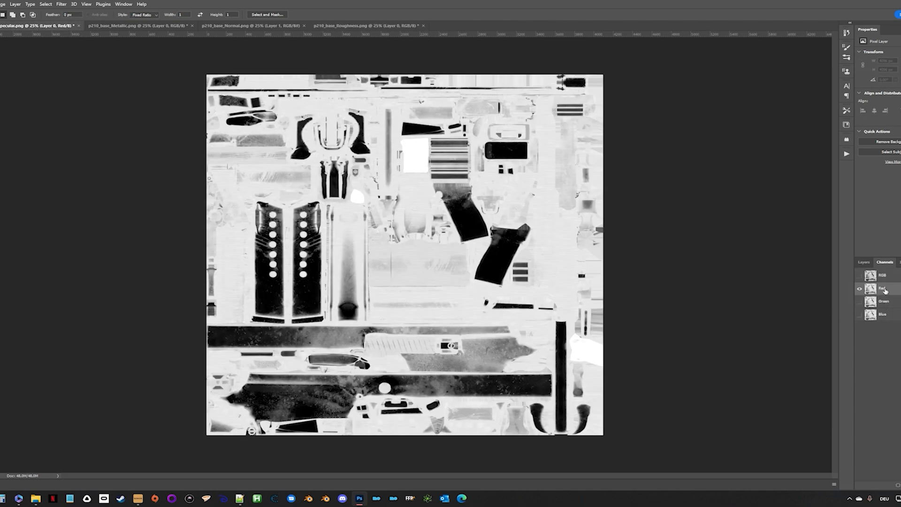
pyautogui.hotkey('ctrl', 'v')
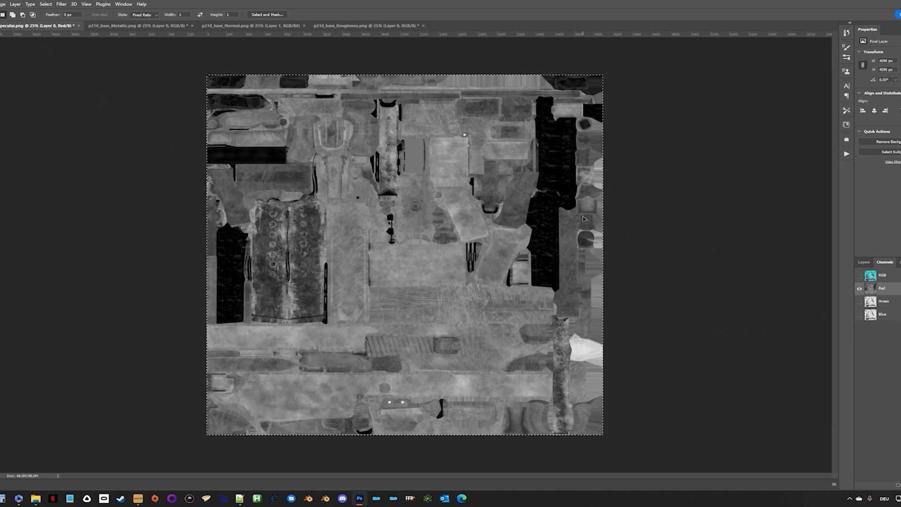
# Step: Copy the whole Metallic image and paste it into the green channel of the Specular image
pyautogui.click(138, 26)
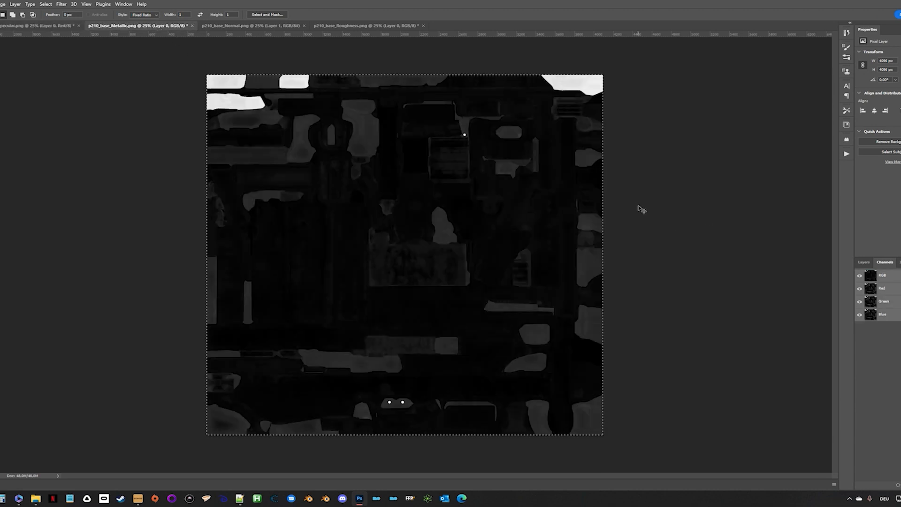
pyautogui.click(34, 29)
pyautogui.click(888, 300)
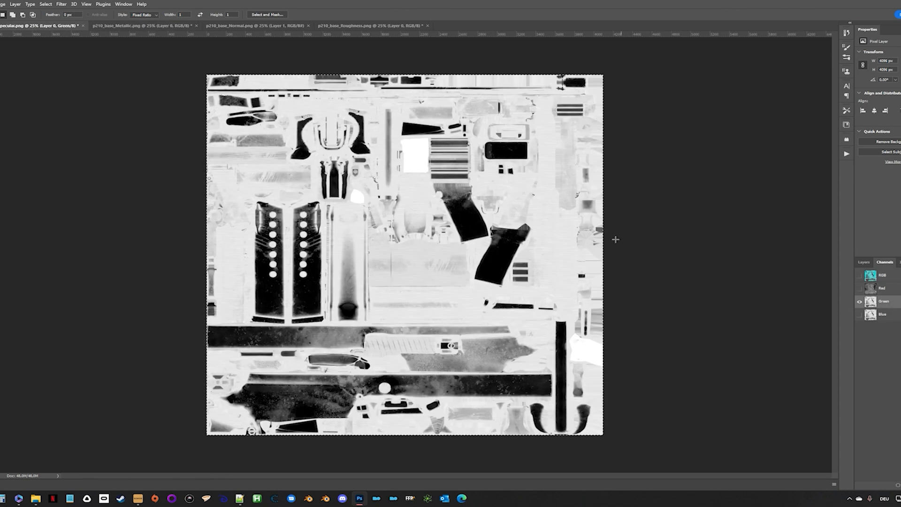
pyautogui.hotkey('ctrl', 'v')
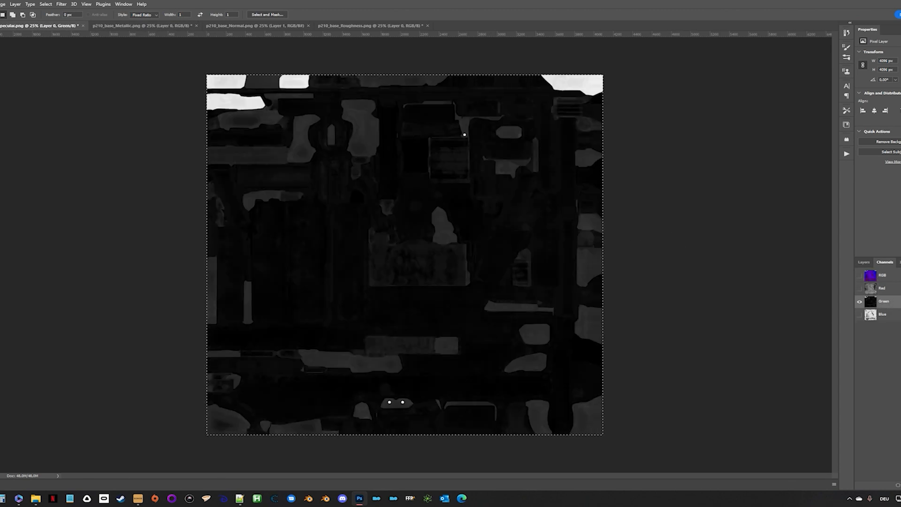
# Step: Check the packed blue, green and red channels one by one and display the combined RGB image
pyautogui.click(888, 316)
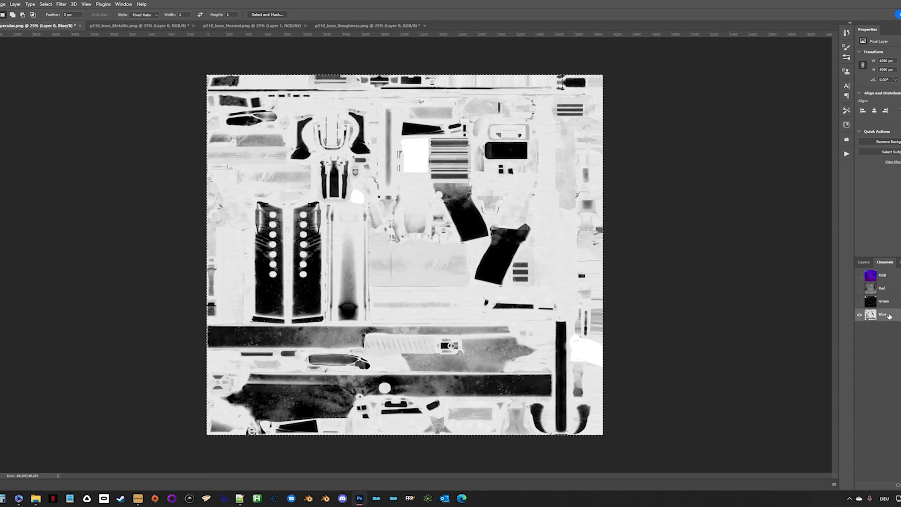
pyautogui.click(889, 302)
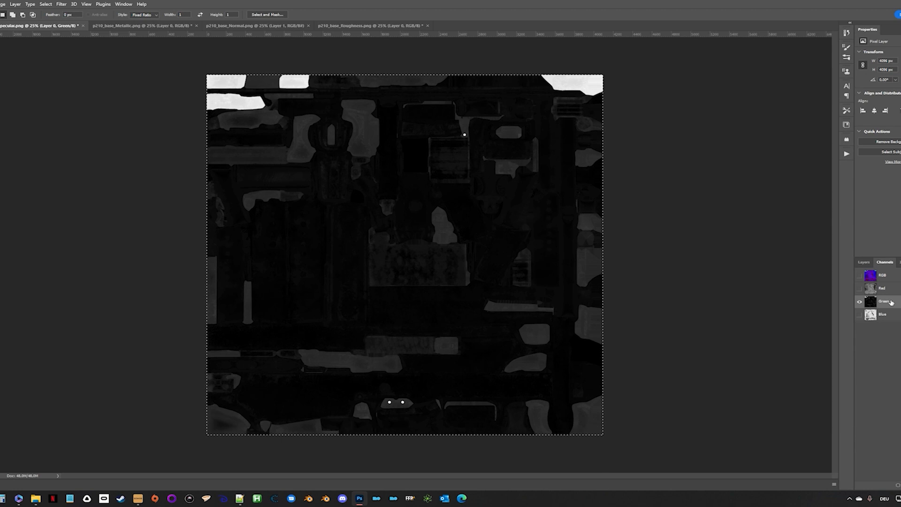
pyautogui.click(896, 289)
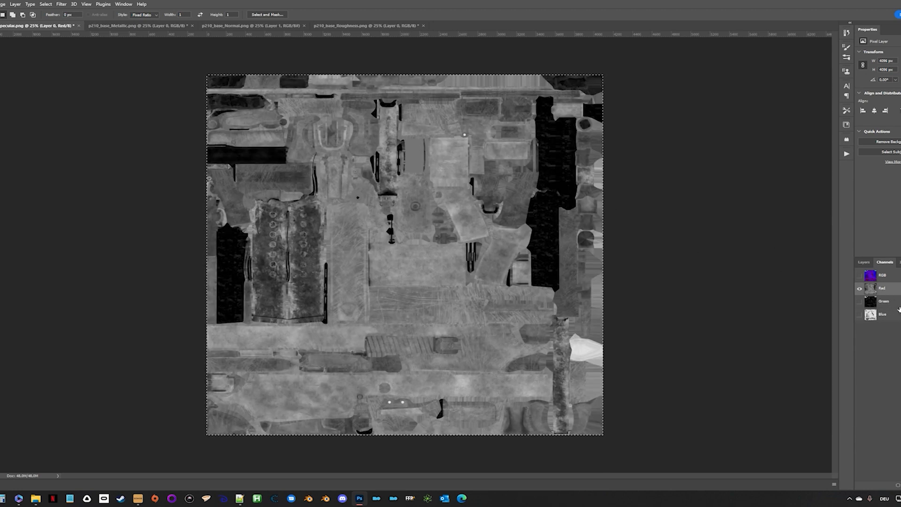
pyautogui.click(895, 278)
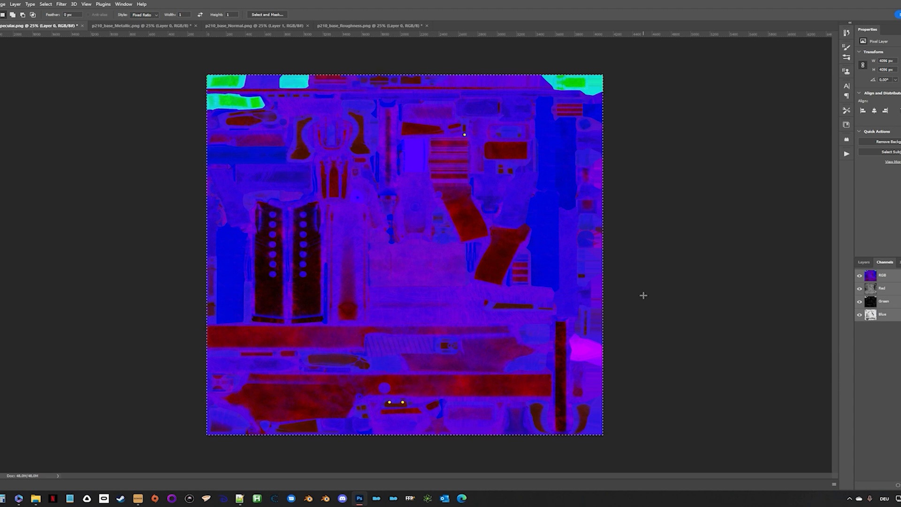
# Step: Desaturate the packed Specular image with saturation -100 and adjust its Levels to black input 13 and white input 123
pyautogui.hotkey('ctrl', 'u')
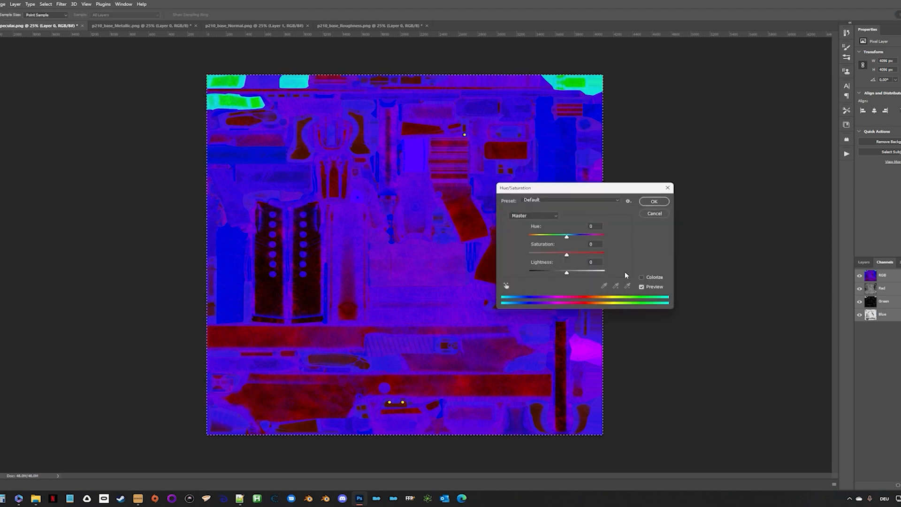
pyautogui.moveTo(567, 254); pyautogui.dragTo(528, 254)
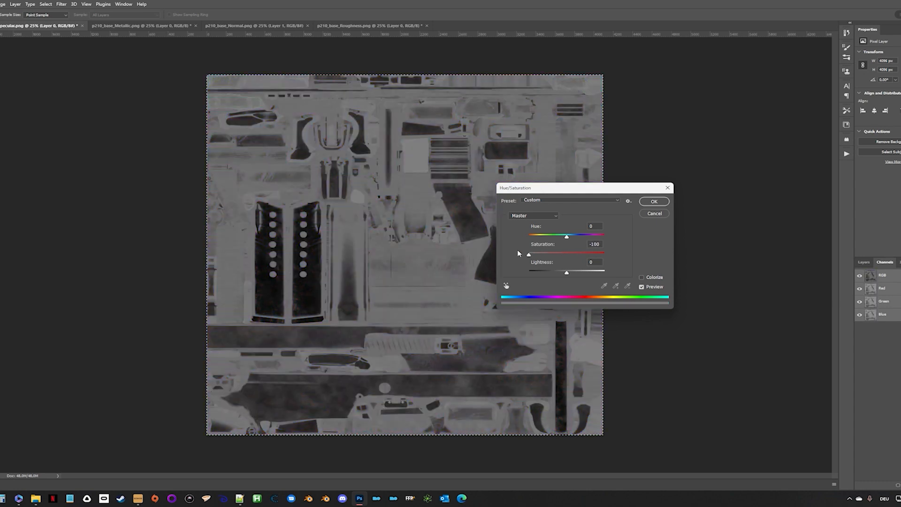
pyautogui.click(648, 201)
pyautogui.hotkey('ctrl', 'l')
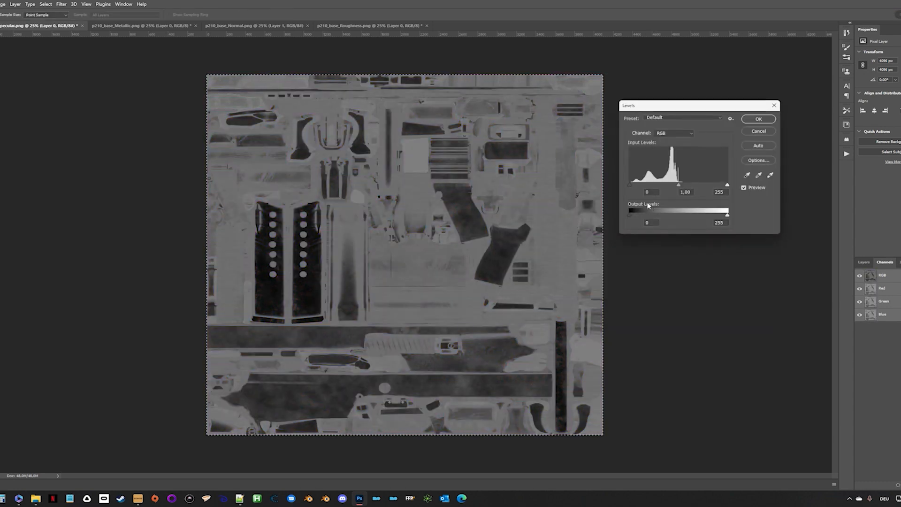
pyautogui.moveTo(727, 185); pyautogui.dragTo(637, 185)
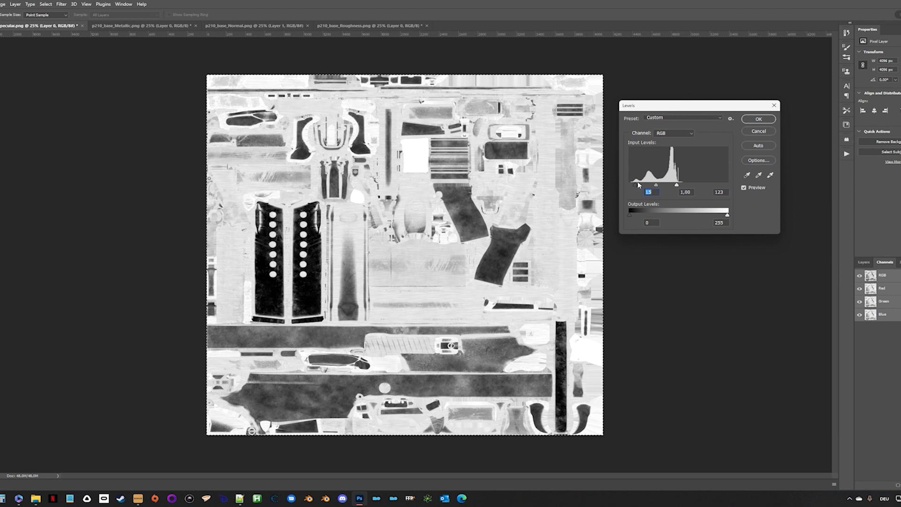
pyautogui.click(765, 120)
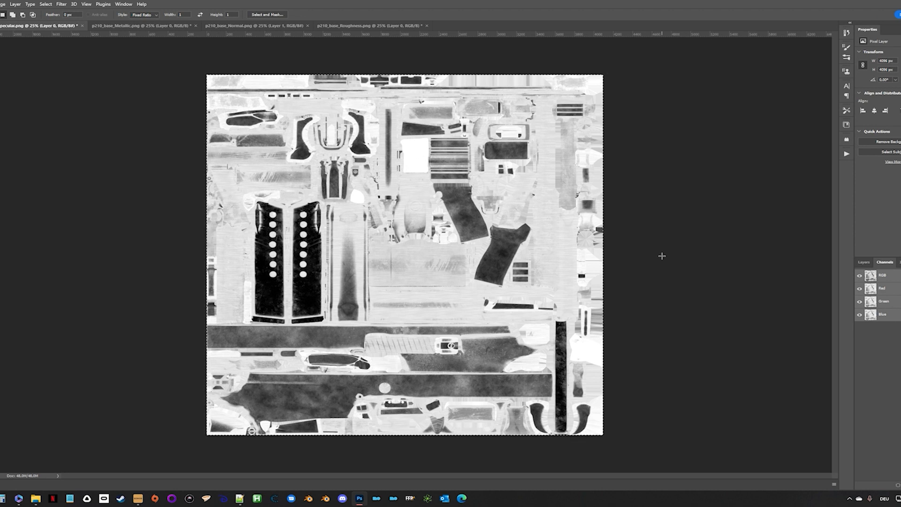
# Step: Check the green channel of the Normal image and add a new channel named Red to that image
pyautogui.click(257, 26)
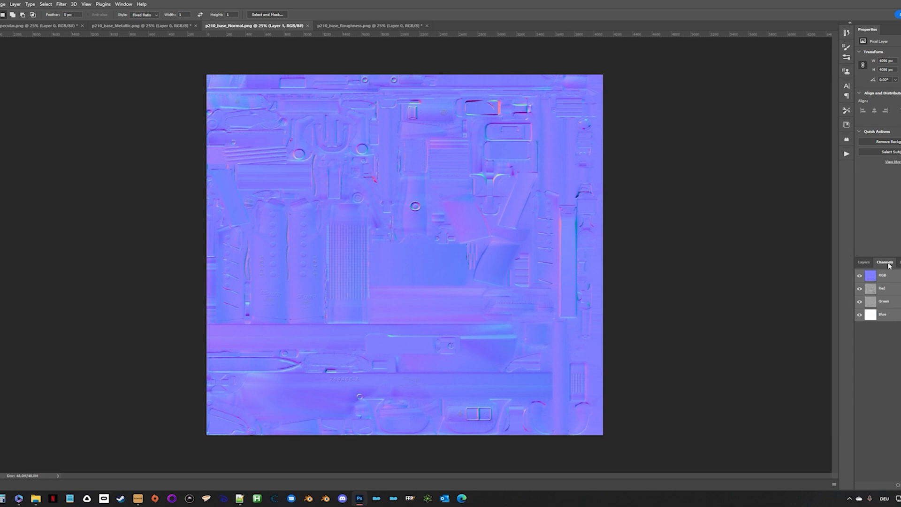
pyautogui.click(885, 301)
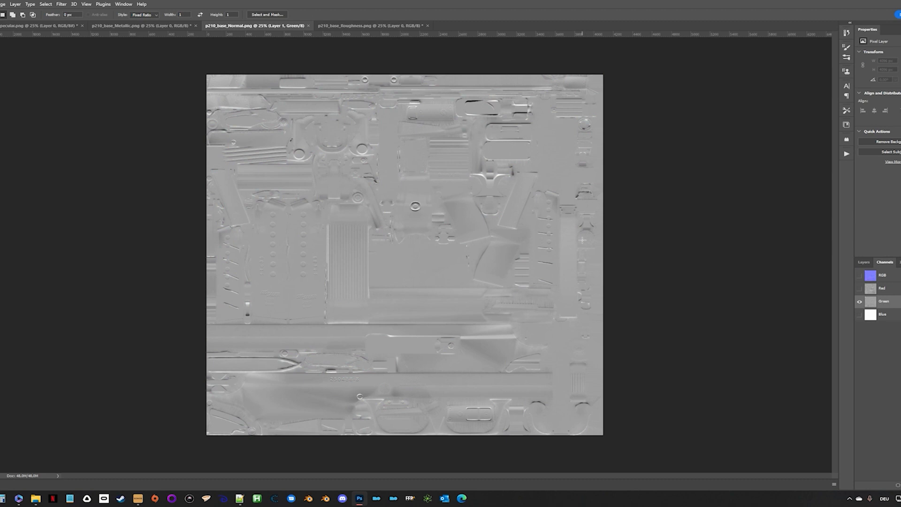
pyautogui.click(882, 276)
pyautogui.click(863, 262)
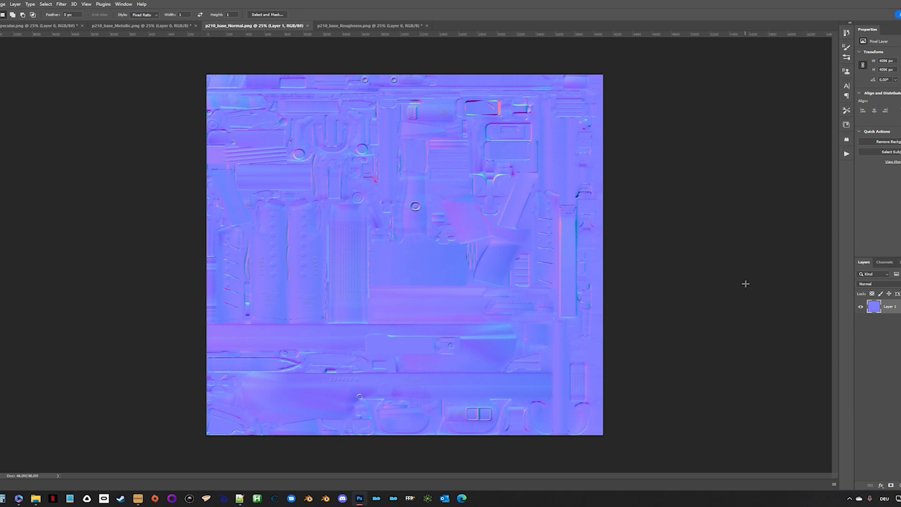
pyautogui.click(885, 261)
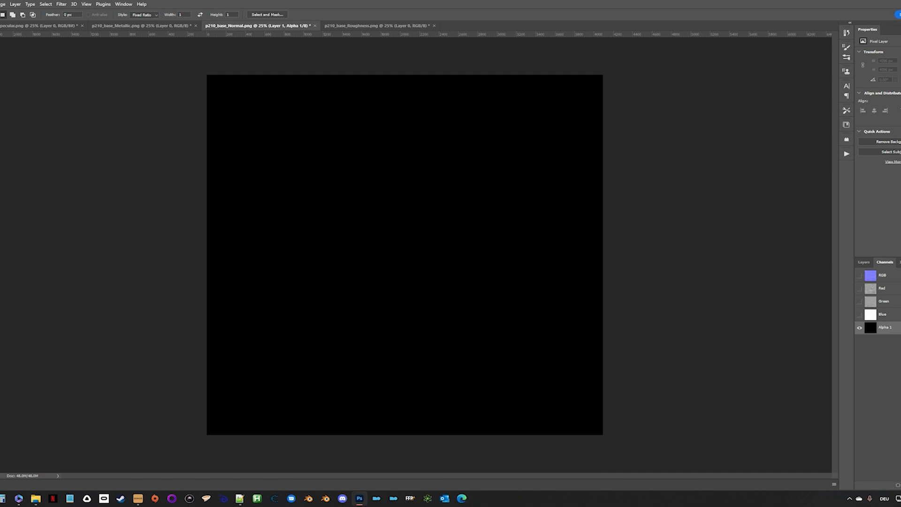
pyautogui.doubleClick(886, 327)
pyautogui.write('Red')
pyautogui.press('Return')
# Step: Copy the adjusted Specular image and paste it into the newly added Red channel of the Normal image
pyautogui.click(2, 27)
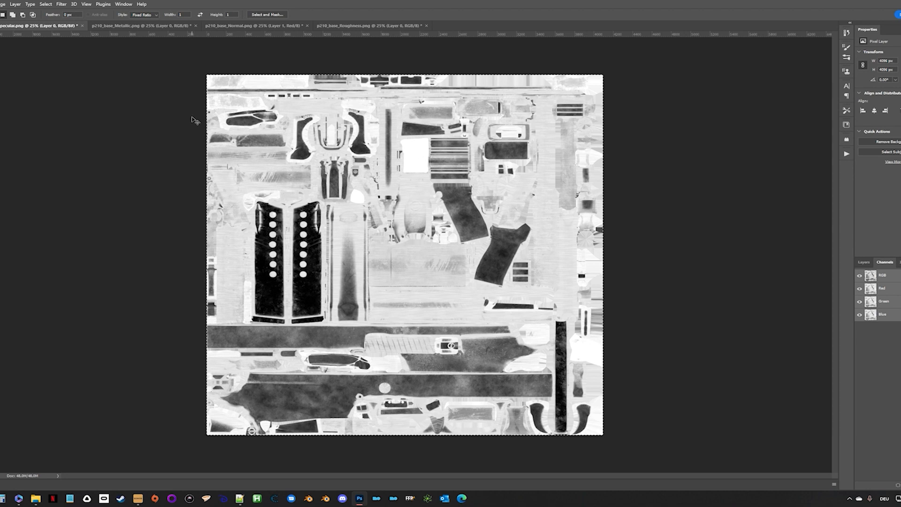
pyautogui.click(254, 26)
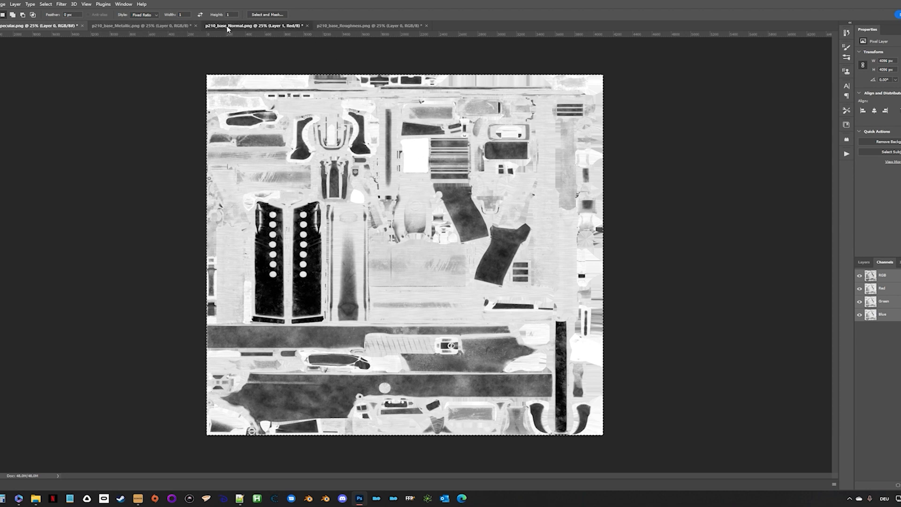
pyautogui.hotkey('ctrl', 'v')
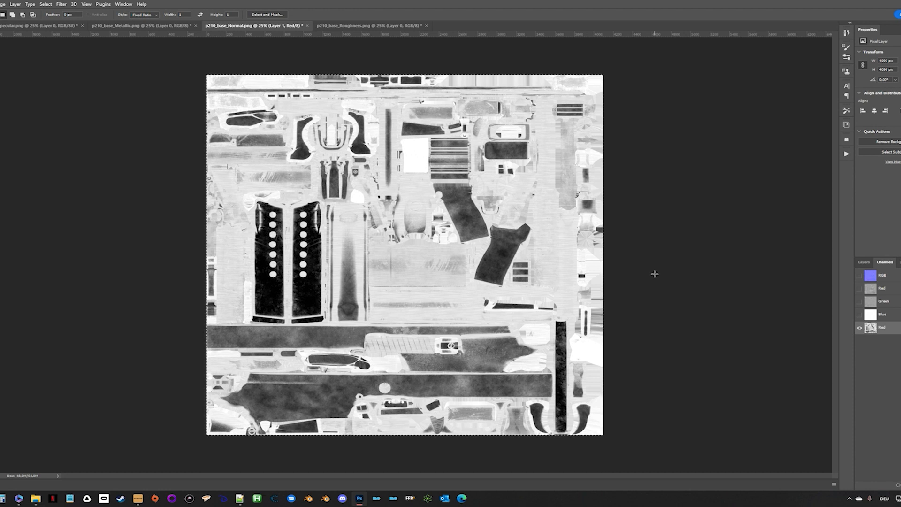
# Step: Duplicate the Normal image's original blue channel as a channel named Green
pyautogui.click(893, 315)
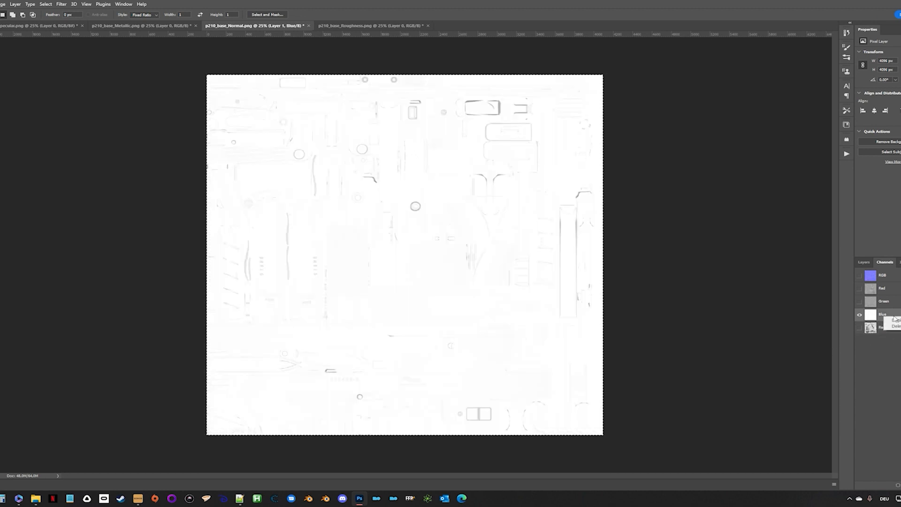
pyautogui.rightClick(884, 317)
pyautogui.click(893, 320)
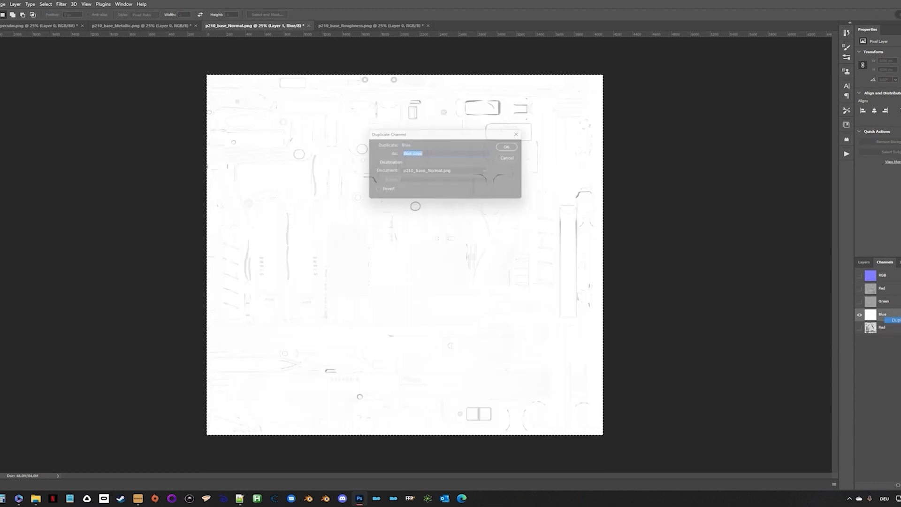
pyautogui.write('Green')
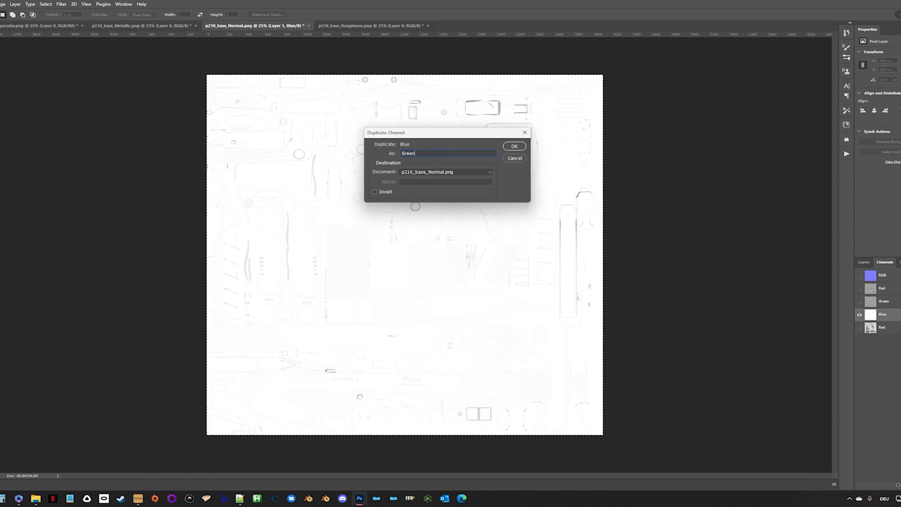
pyautogui.press('Return')
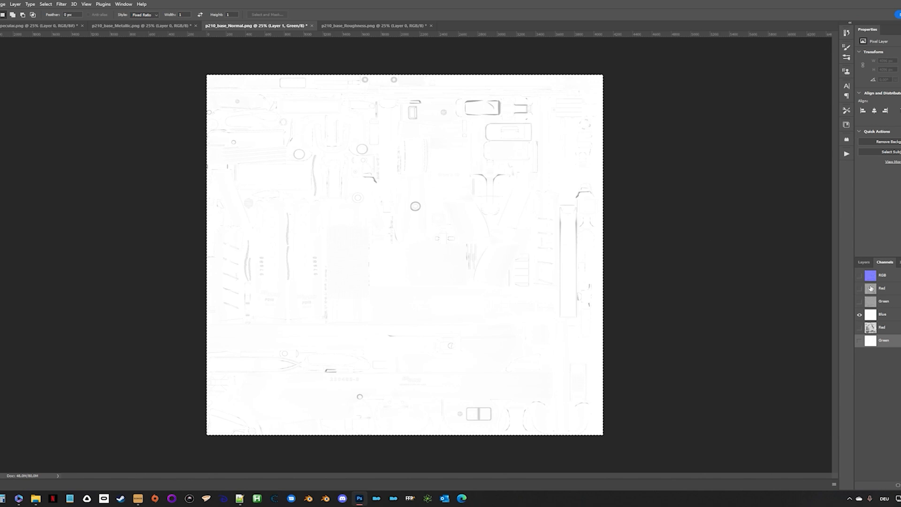
# Step: Duplicate the Normal image's original green channel as a channel named Blue
pyautogui.rightClick(896, 301)
pyautogui.click(894, 307)
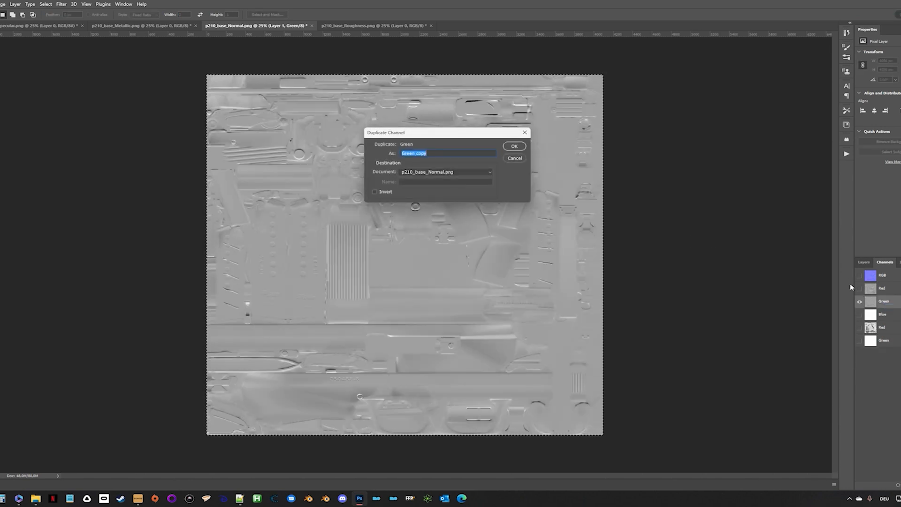
pyautogui.write('Blue')
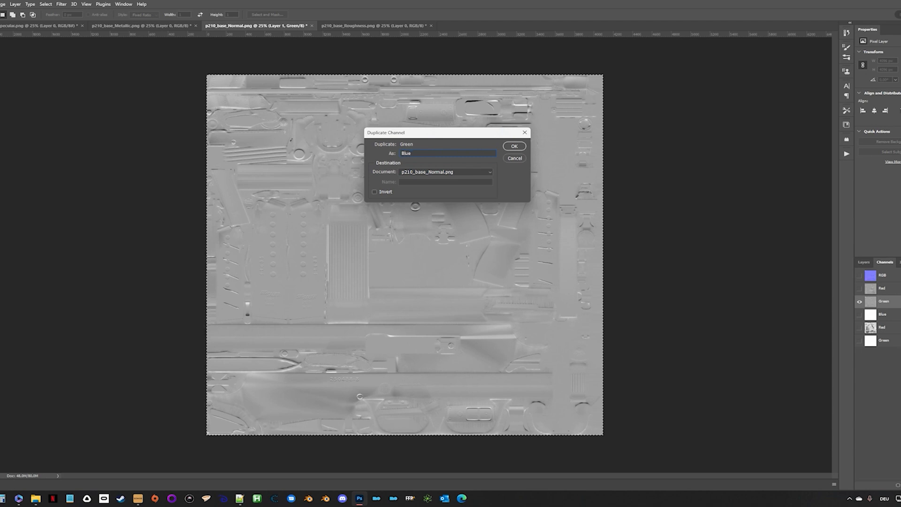
pyautogui.press('Return')
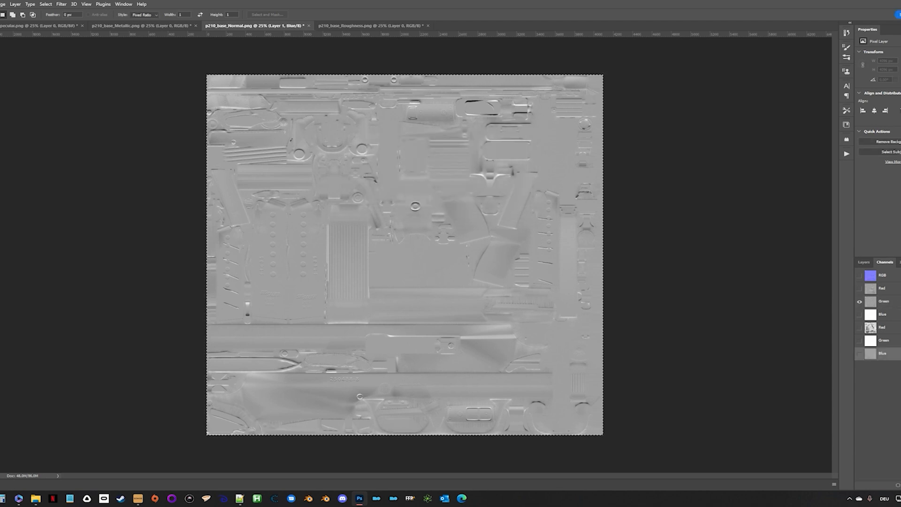
# Step: Duplicate the Normal image's original red channel as a channel named Alpha
pyautogui.rightClick(882, 288)
pyautogui.click(886, 292)
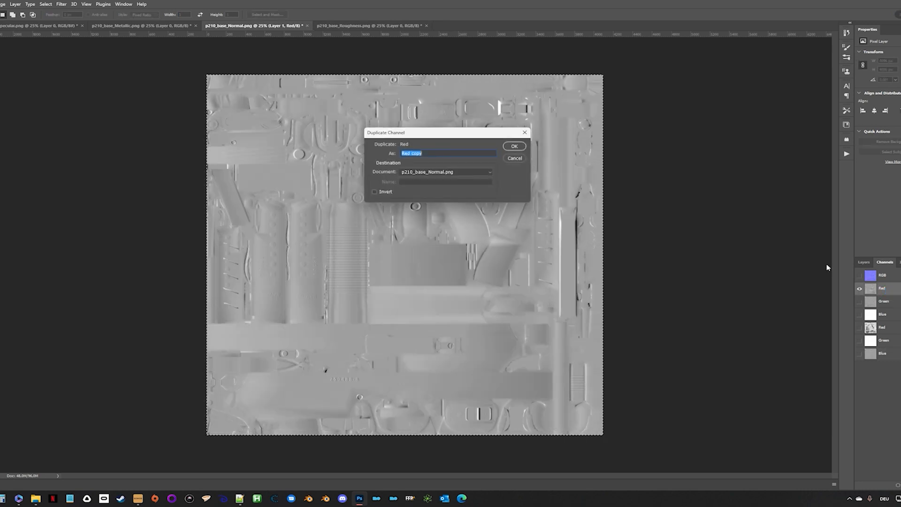
pyautogui.write('Alp')
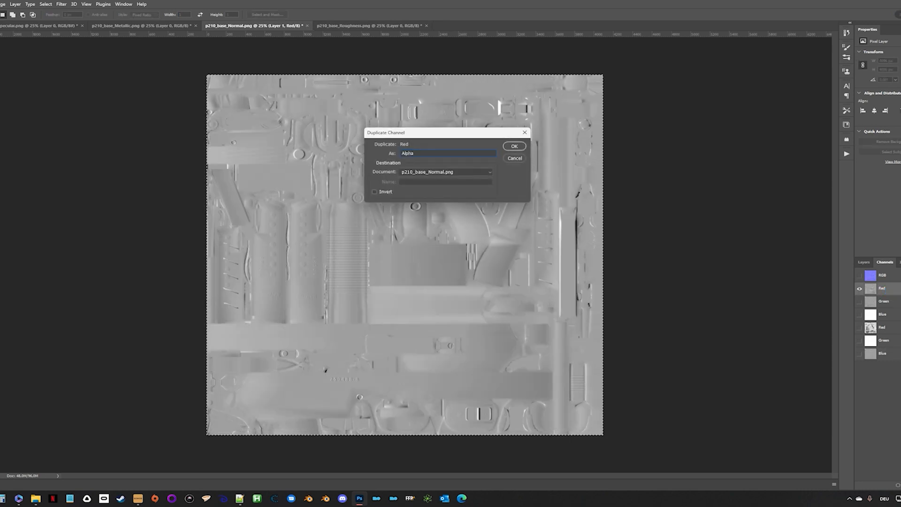
pyautogui.write('ha')
pyautogui.click(521, 145)
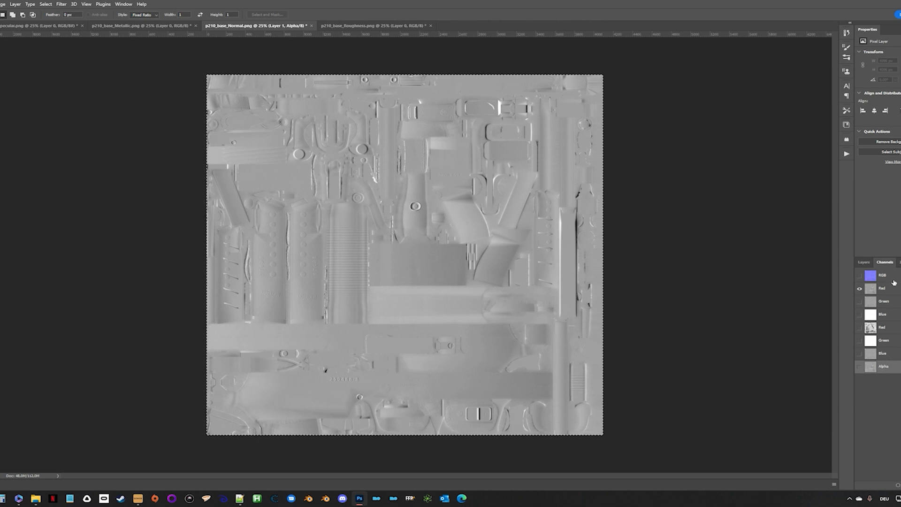
# Step: Delete the Normal image's original blue, green and red channels, flattening its layers, so only the four new channels remain
pyautogui.click(894, 317)
pyautogui.rightClick(898, 317)
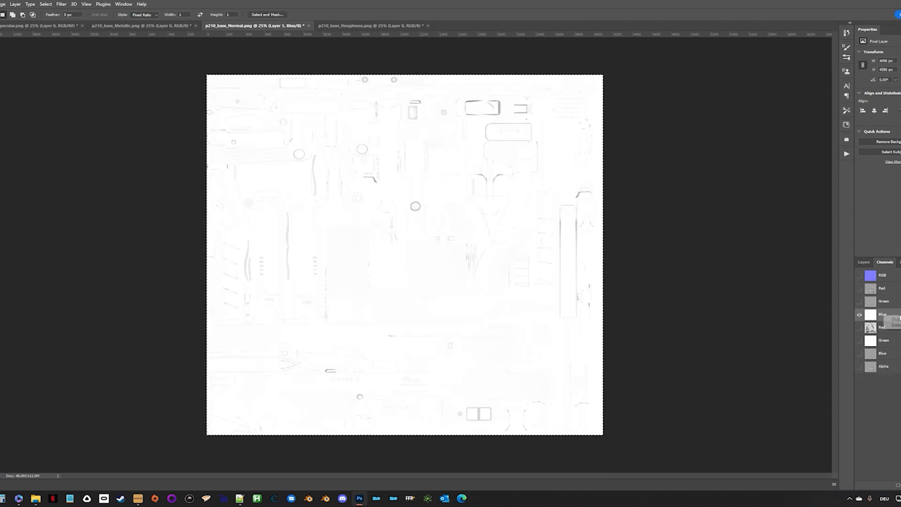
pyautogui.click(895, 325)
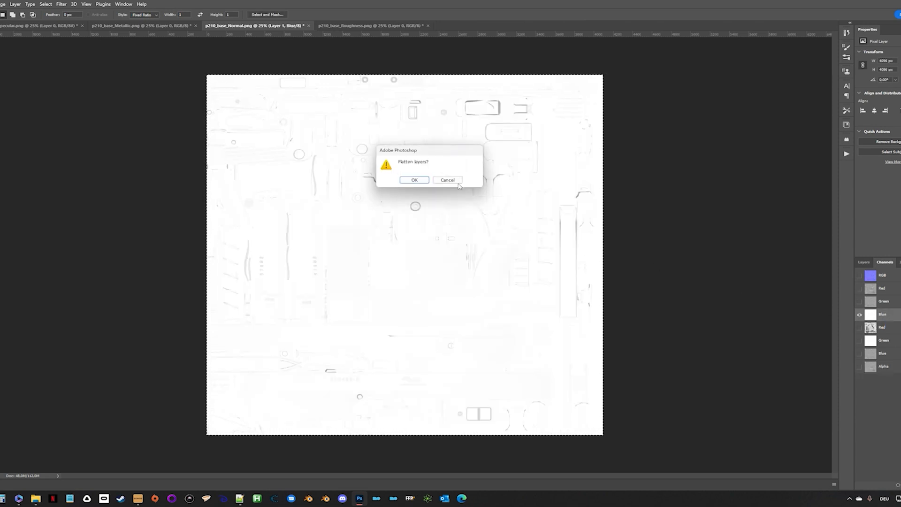
pyautogui.click(415, 182)
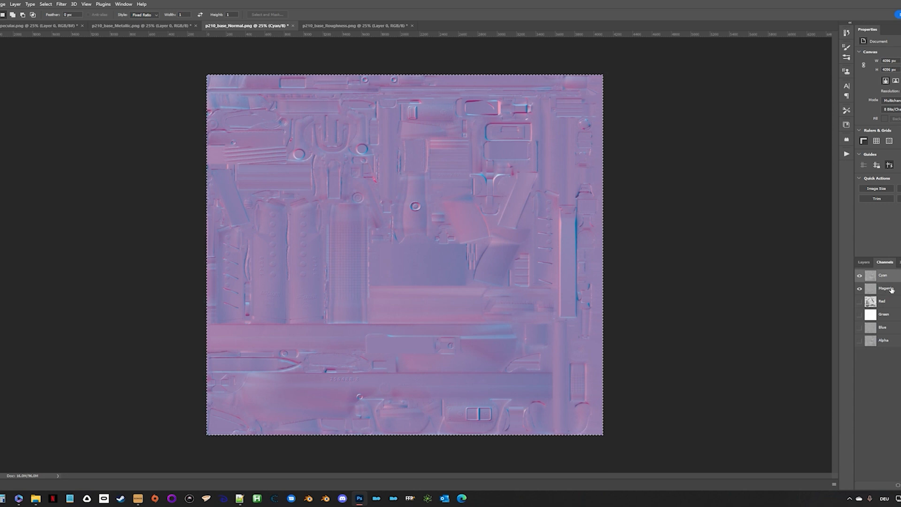
pyautogui.rightClick(888, 291)
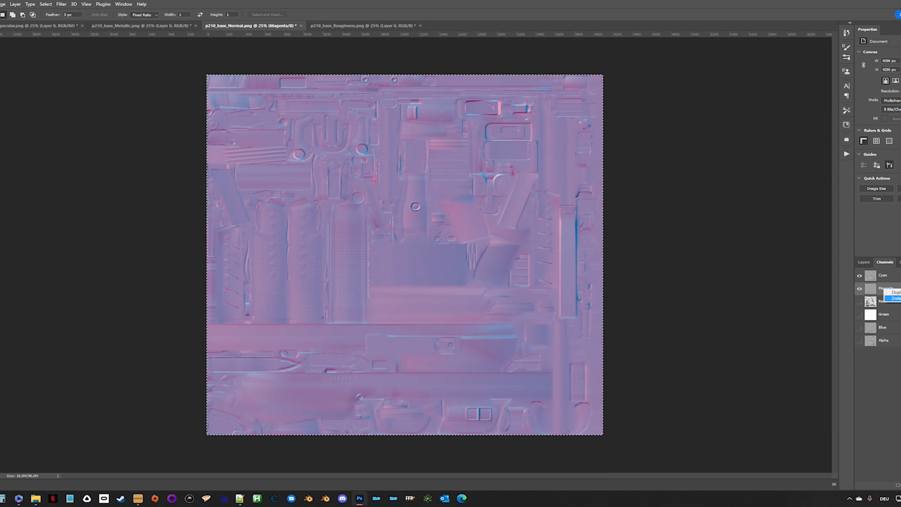
pyautogui.click(894, 298)
pyautogui.rightClick(888, 277)
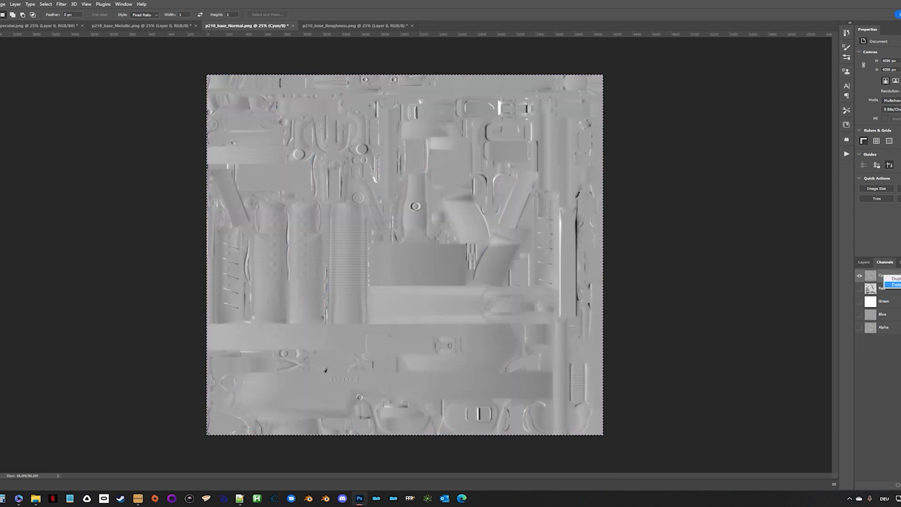
pyautogui.click(894, 285)
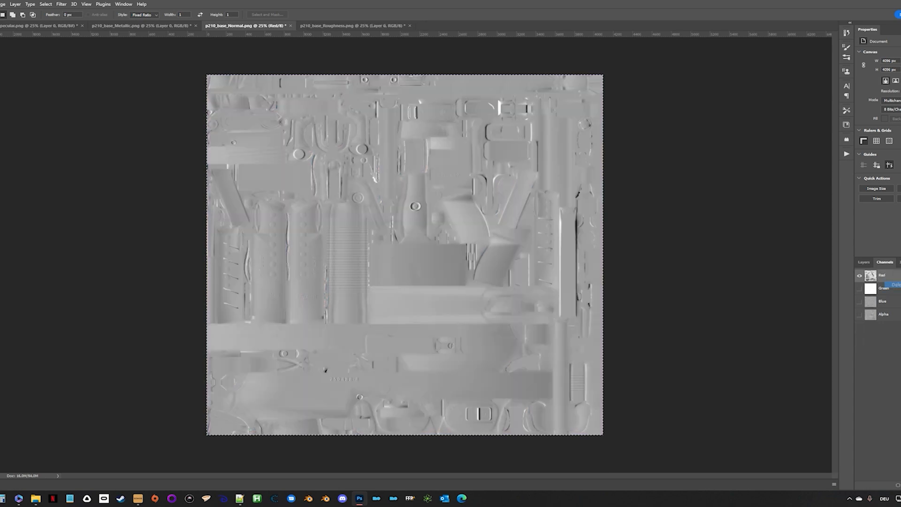
# Step: Convert the Normal image from Multichannel to RGB Color mode
pyautogui.click(3, 4)
pyautogui.moveTo(2, 12)
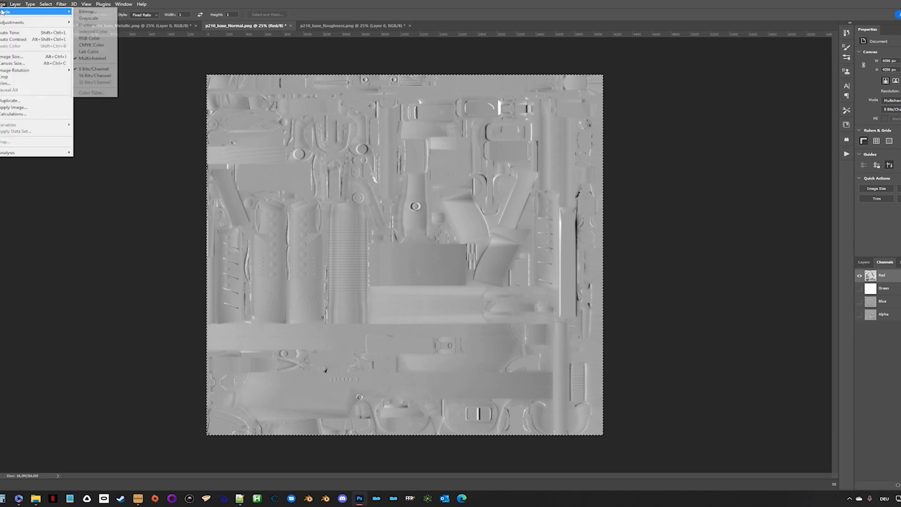
pyautogui.click(89, 38)
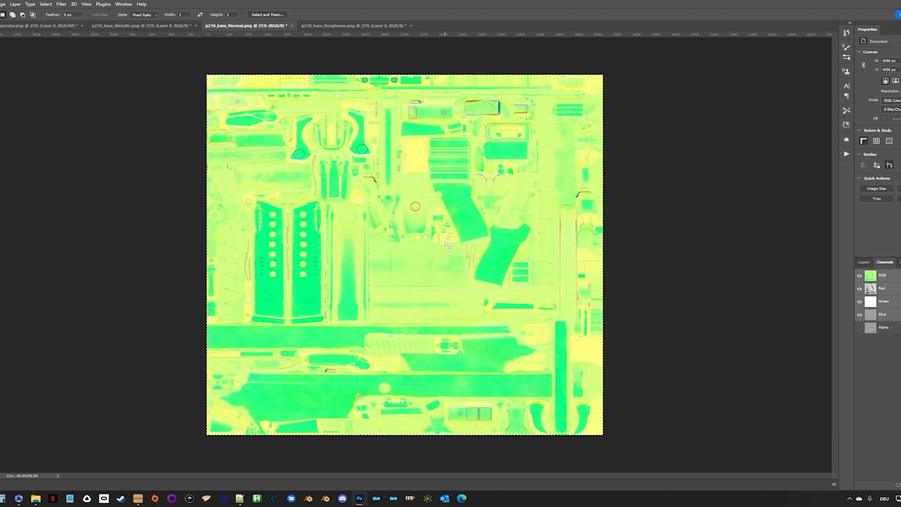
# Step: Start saving a copy of the Normal image, choosing the LEWD P210 folder gamedata\textures\wpn\wpn_p210 as destination
pyautogui.click(0, 4)
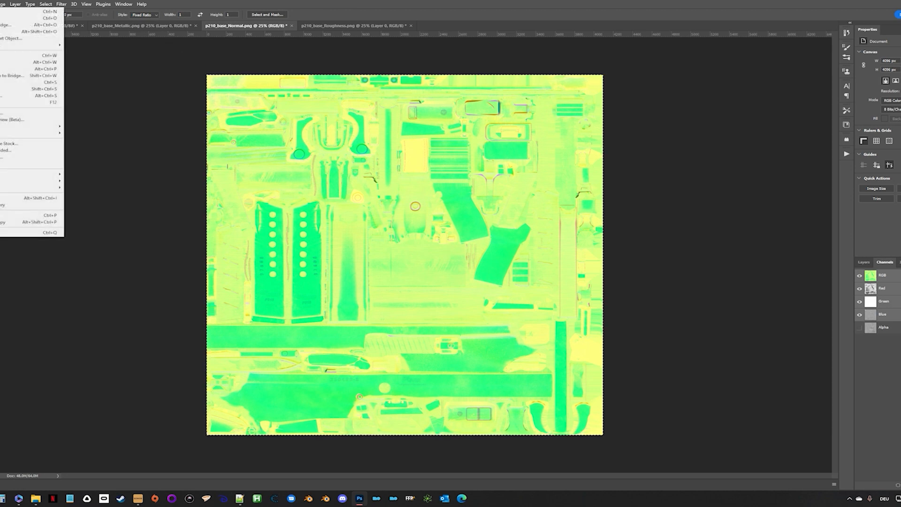
pyautogui.click(5, 96)
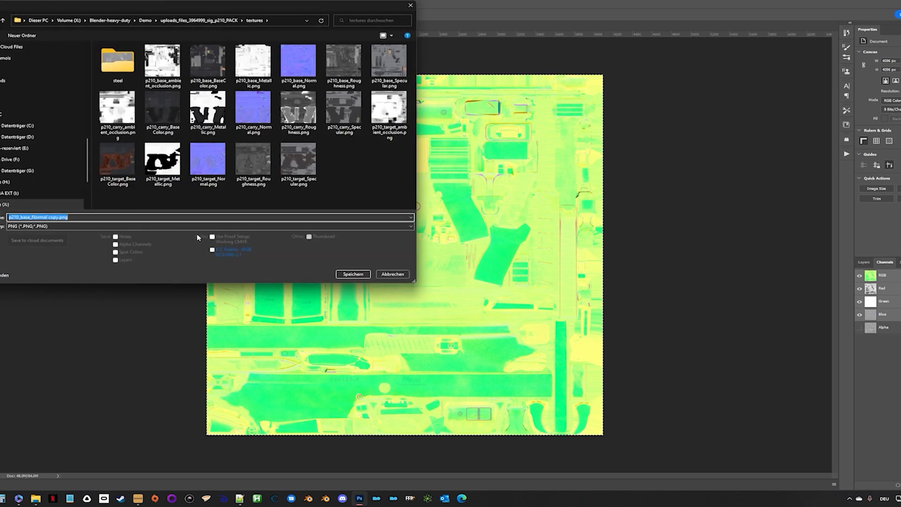
pyautogui.click(145, 20)
pyautogui.click(129, 70)
pyautogui.doubleClick(130, 70)
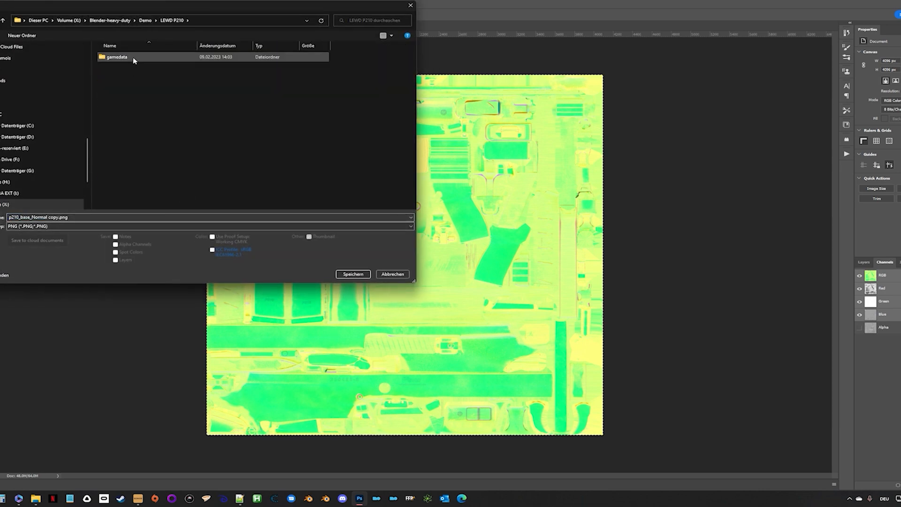
pyautogui.doubleClick(132, 58)
pyautogui.doubleClick(135, 89)
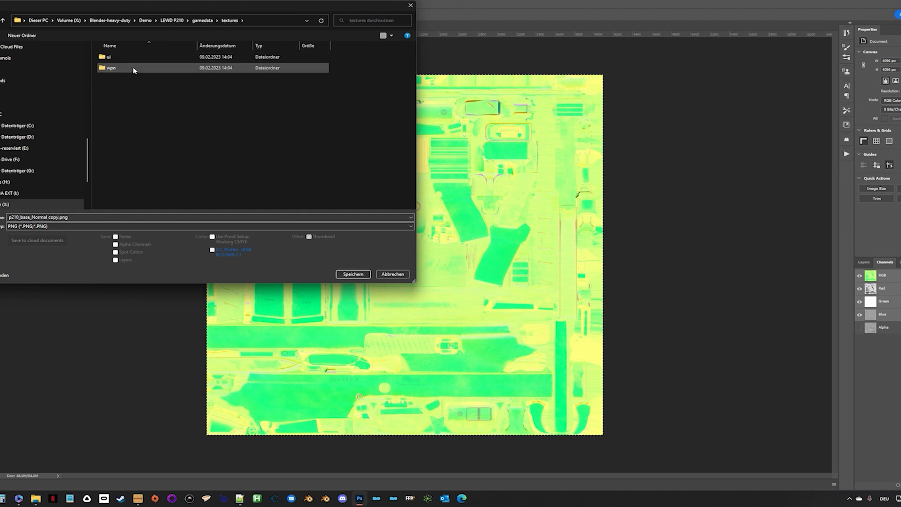
pyautogui.doubleClick(134, 69)
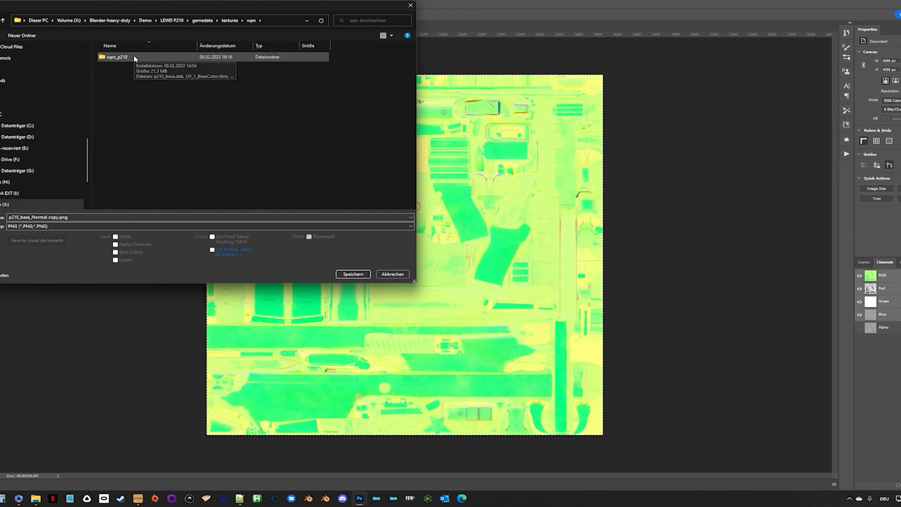
pyautogui.doubleClick(135, 58)
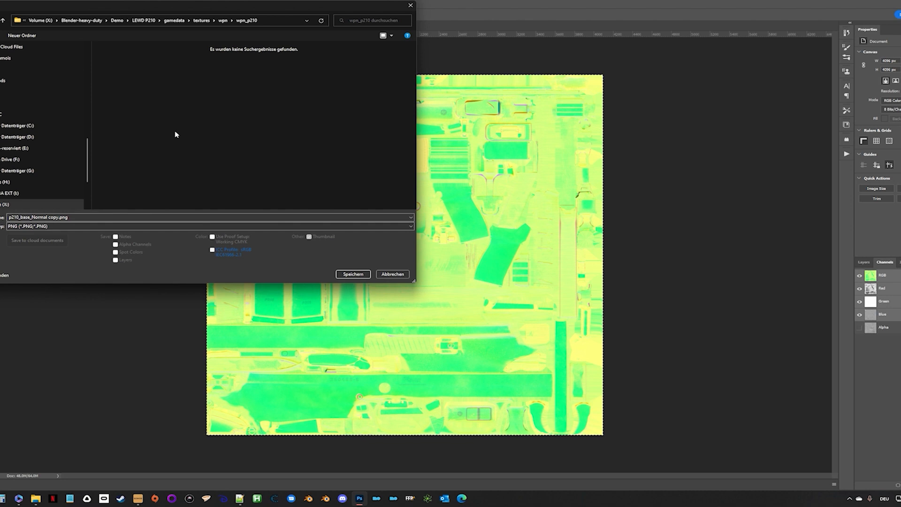
# Step: Save the copy as p210_base_bump.dds in the DDS - NVIDIA Texture Tools Exporter format
pyautogui.click(86, 226)
pyautogui.click(111, 247)
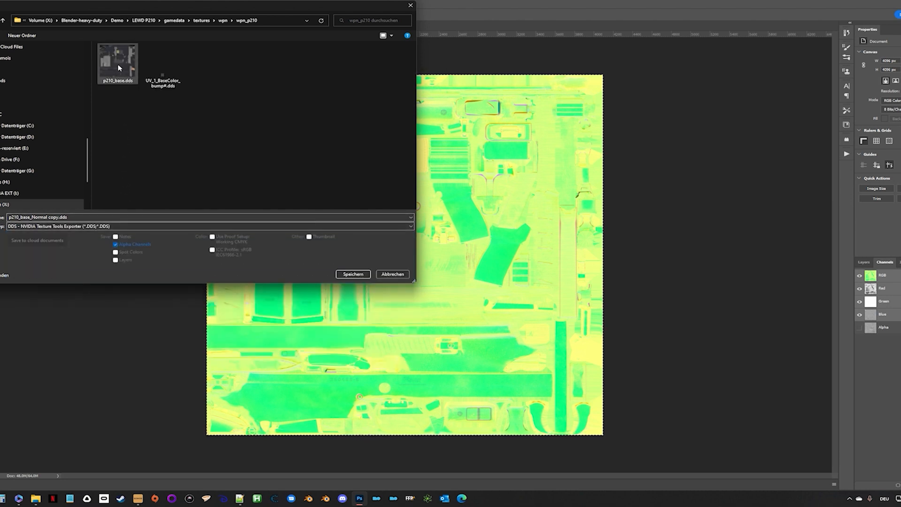
pyautogui.click(118, 68)
pyautogui.doubleClick(27, 217)
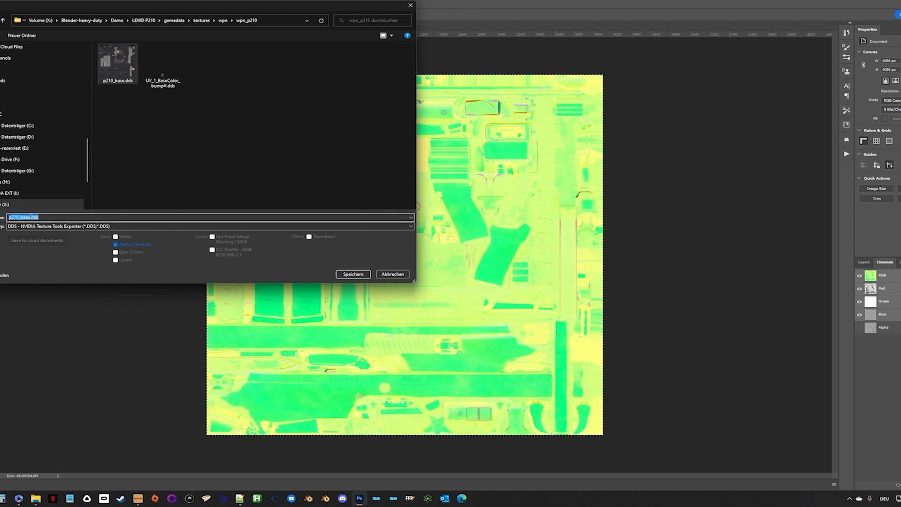
pyautogui.click(30, 217)
pyautogui.write('_bump')
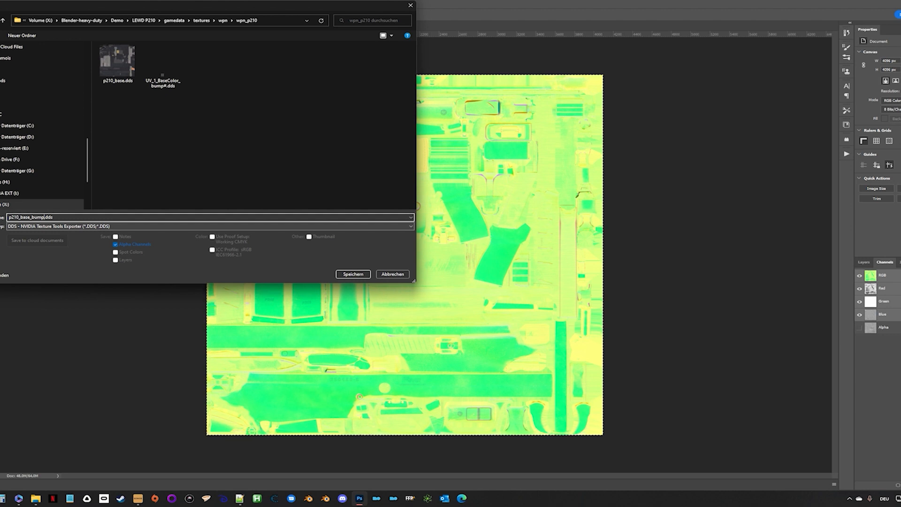
pyautogui.click(354, 275)
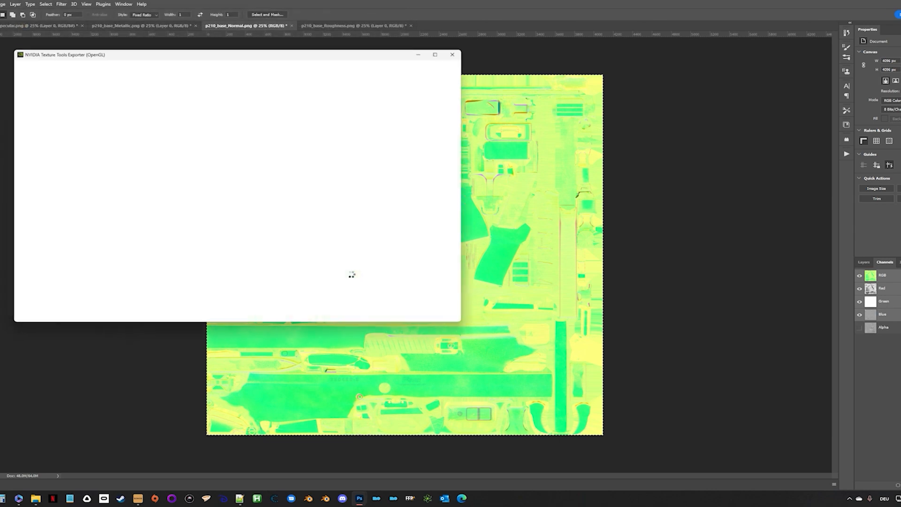
# Step: Export the bump texture as BC3 RGBA with interpolated alpha, changing the mipmap filter type and using Highest compression quality
pyautogui.click(108, 69)
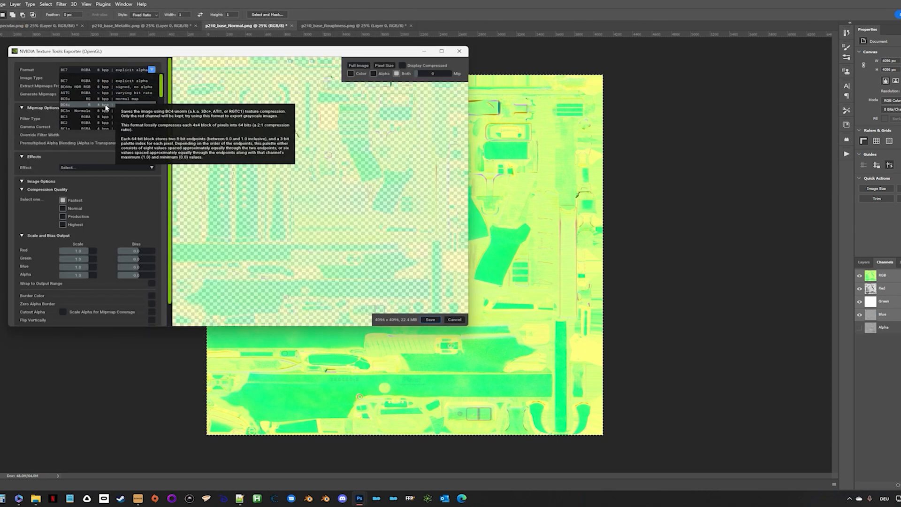
pyautogui.click(96, 116)
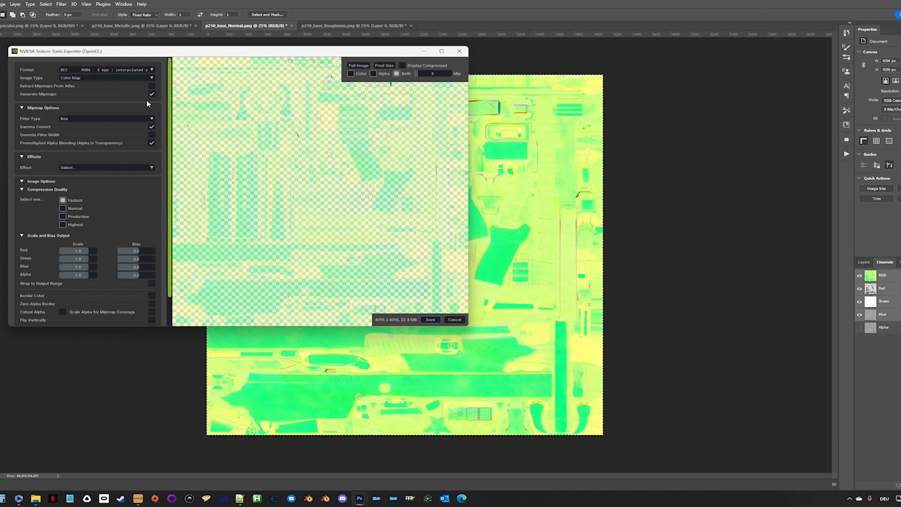
pyautogui.click(105, 120)
pyautogui.click(102, 136)
pyautogui.click(63, 224)
pyautogui.click(431, 319)
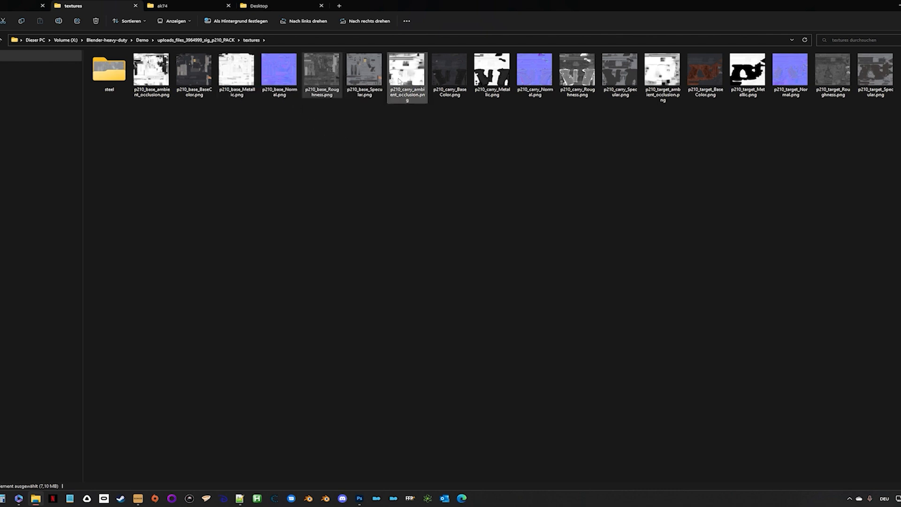
# Step: Open the five p210_carry textures from BaseColor through Specular in Photoshop
pyautogui.click(448, 79)
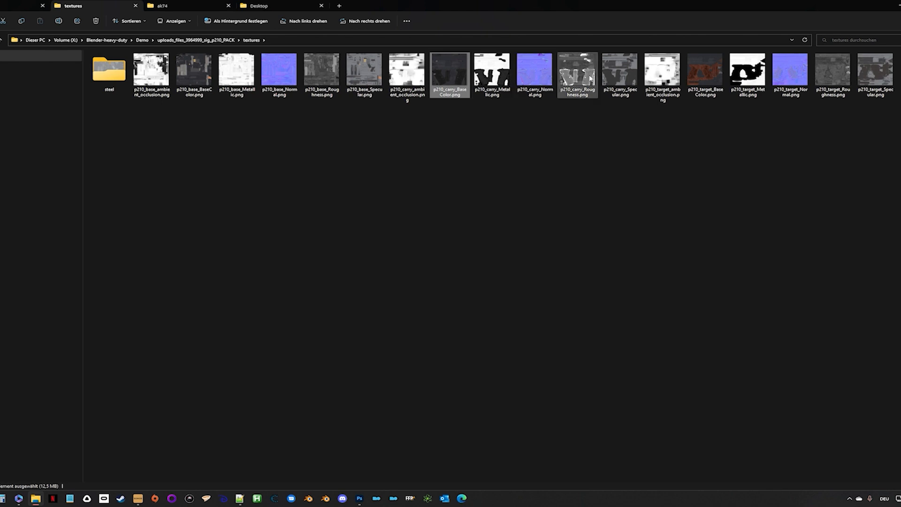
pyautogui.keyDown('shift'); pyautogui.click(620, 75); pyautogui.keyUp('shift')
pyautogui.moveTo(493, 77); pyautogui.dragTo(398, 262)
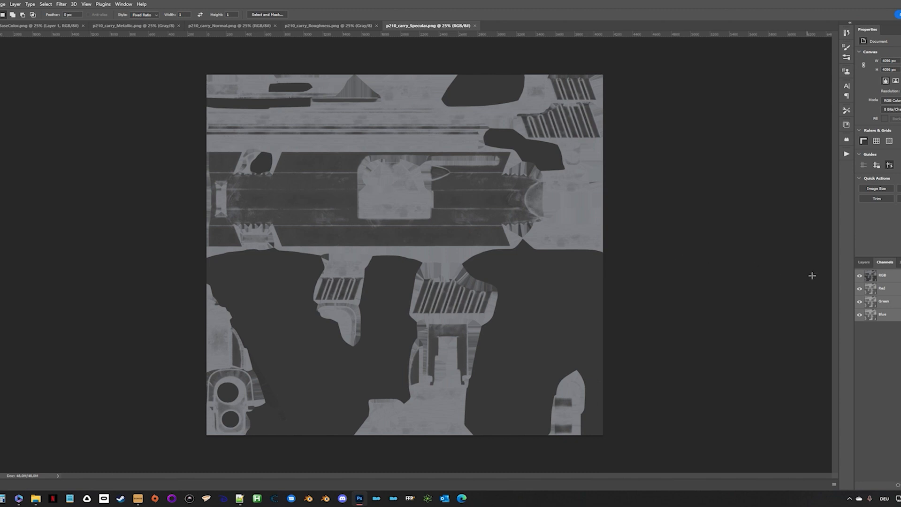
# Step: Run the recorded xray-save-close action on the p210_carry_BaseColor image
pyautogui.click(847, 155)
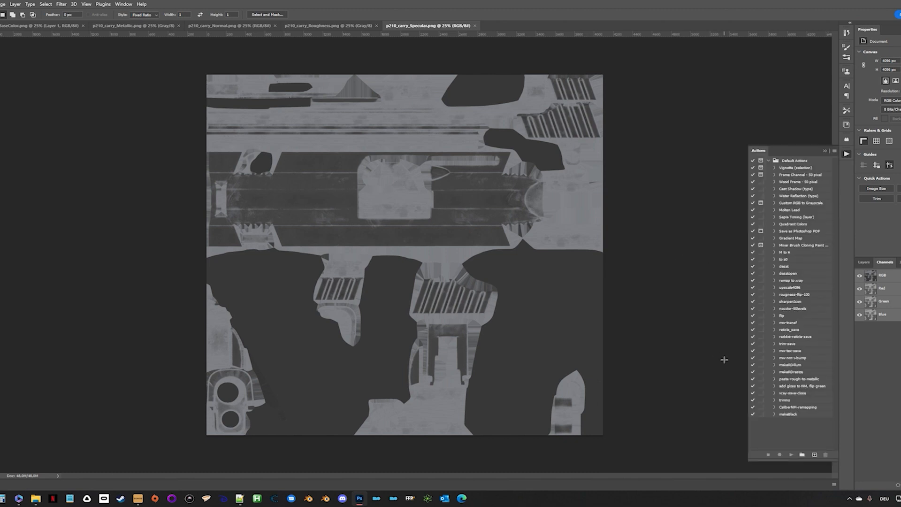
pyautogui.click(34, 27)
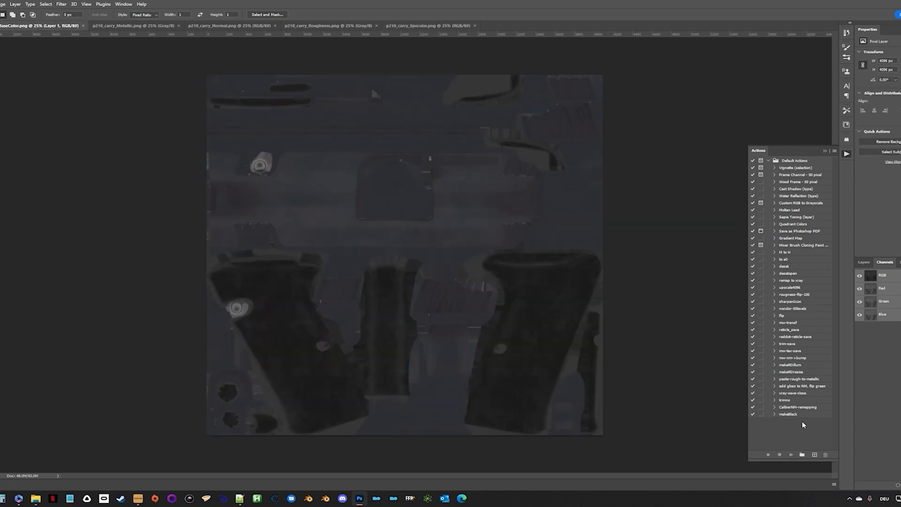
pyautogui.click(766, 394)
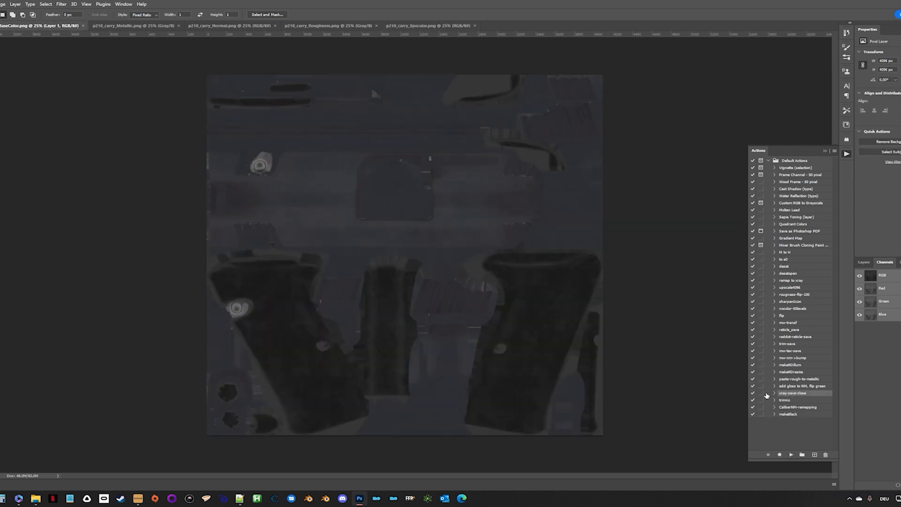
pyautogui.click(791, 455)
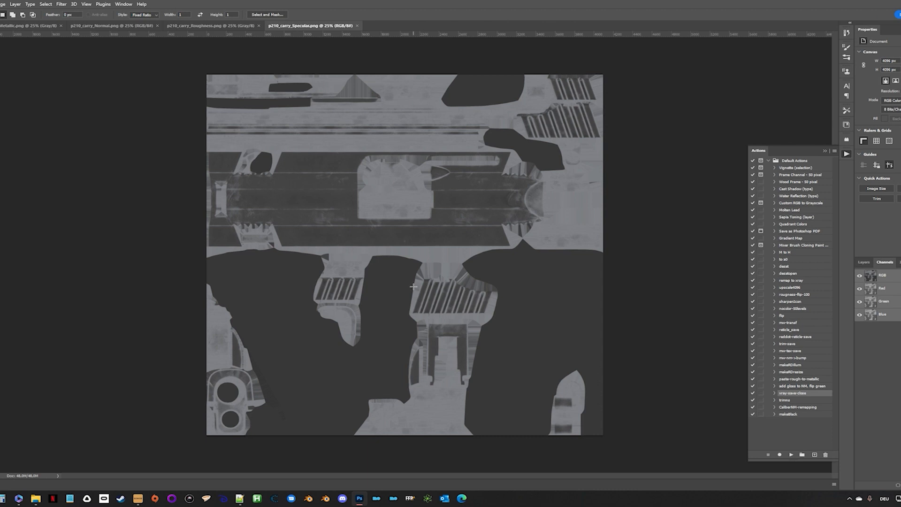
# Step: In File Explorer, move p210_carry_BaseColor.dds from the Xray-safeto folder into the LEWD P210 mod's wpn_p210 textures folder
pyautogui.click(35, 498)
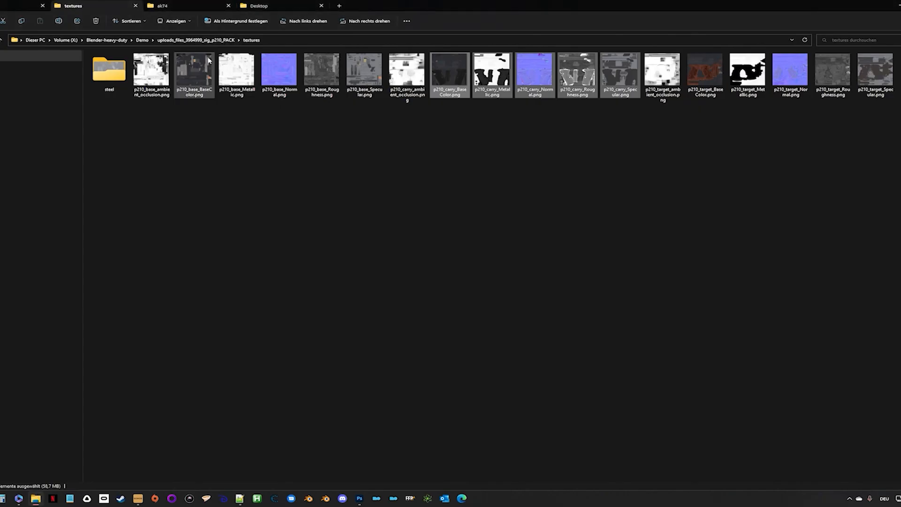
pyautogui.click(26, 10)
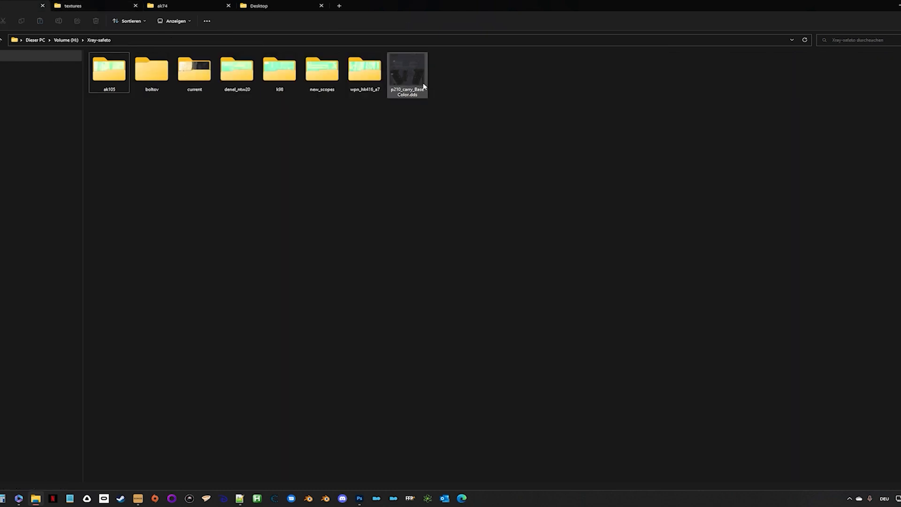
pyautogui.click(414, 90)
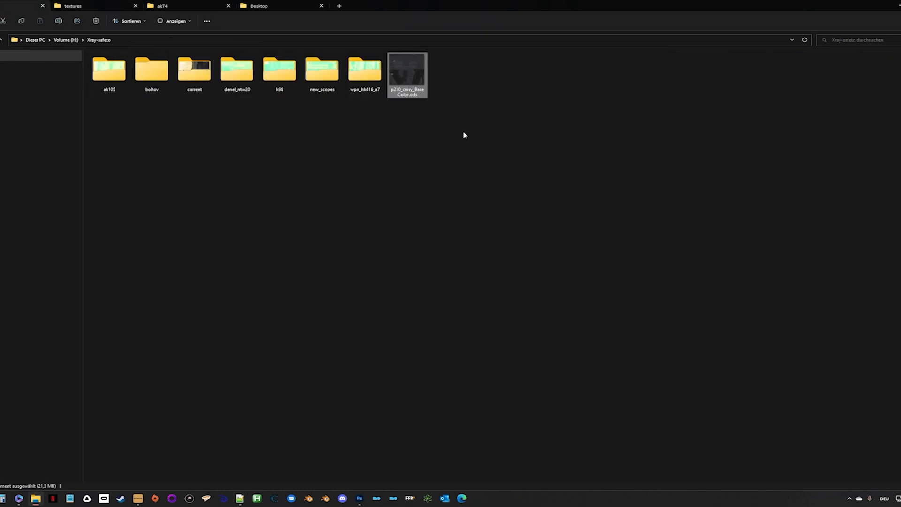
pyautogui.click(97, 9)
pyautogui.click(142, 41)
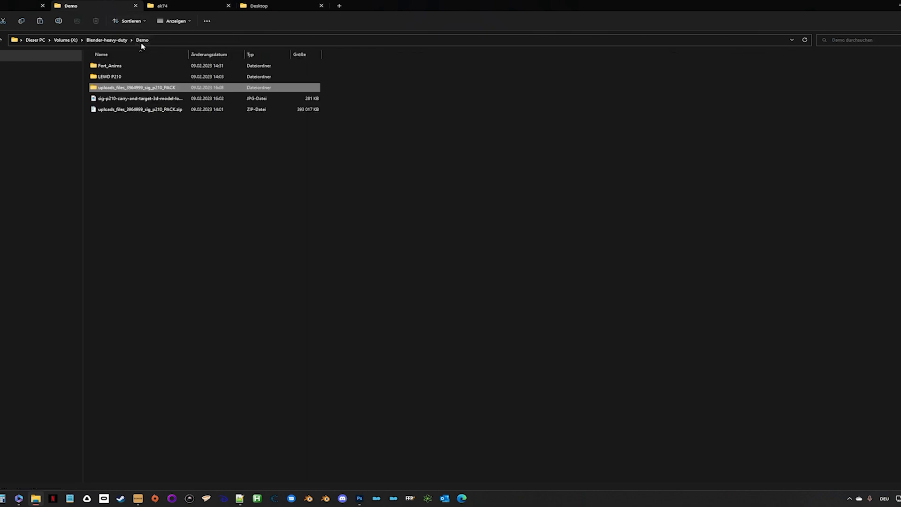
pyautogui.doubleClick(136, 77)
pyautogui.doubleClick(136, 67)
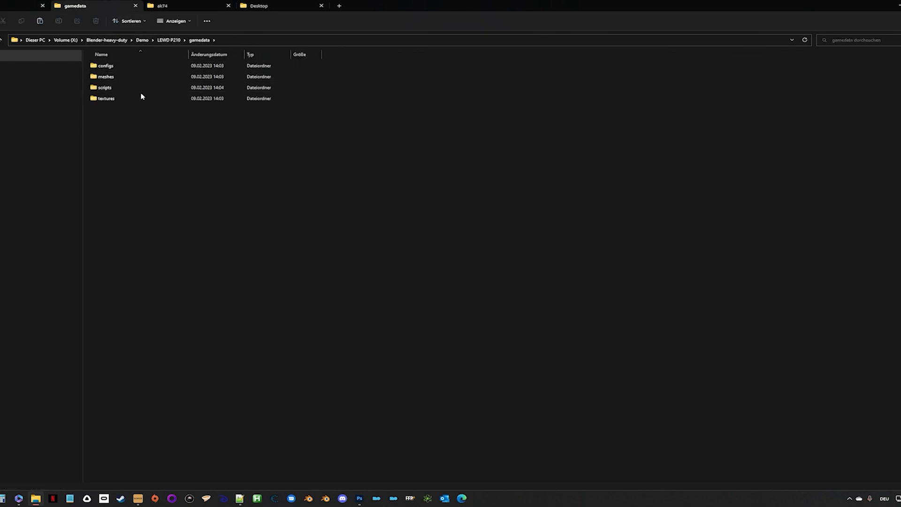
pyautogui.doubleClick(142, 96)
pyautogui.doubleClick(144, 78)
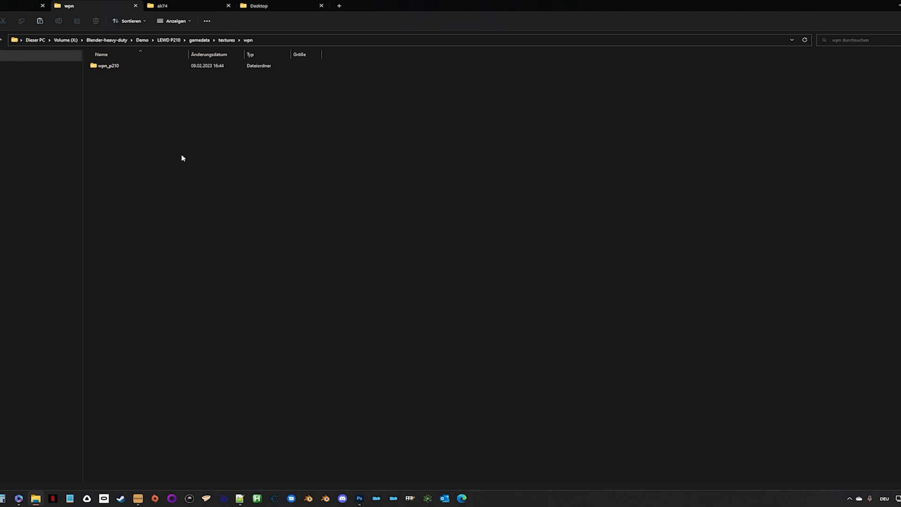
pyautogui.doubleClick(146, 70)
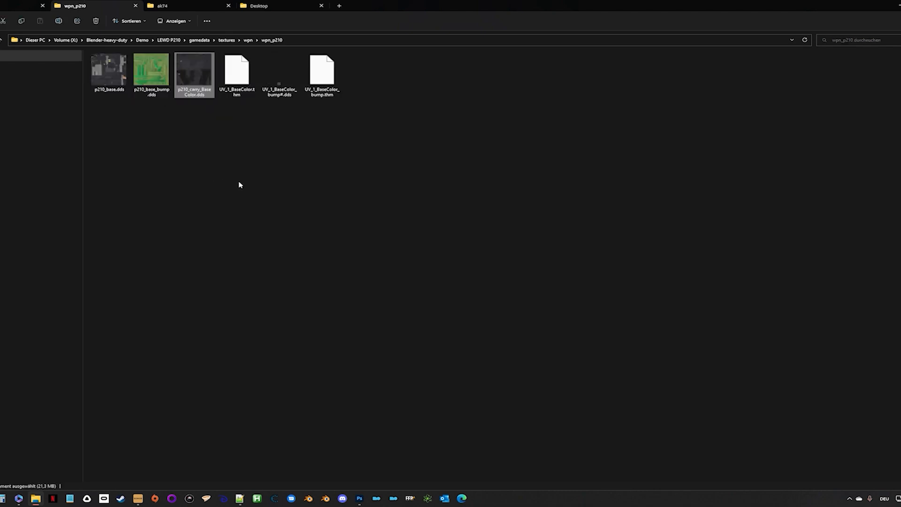
# Step: Rename the carry base color texture as p210_carry.dds
pyautogui.press('F2')
pyautogui.press('Home')
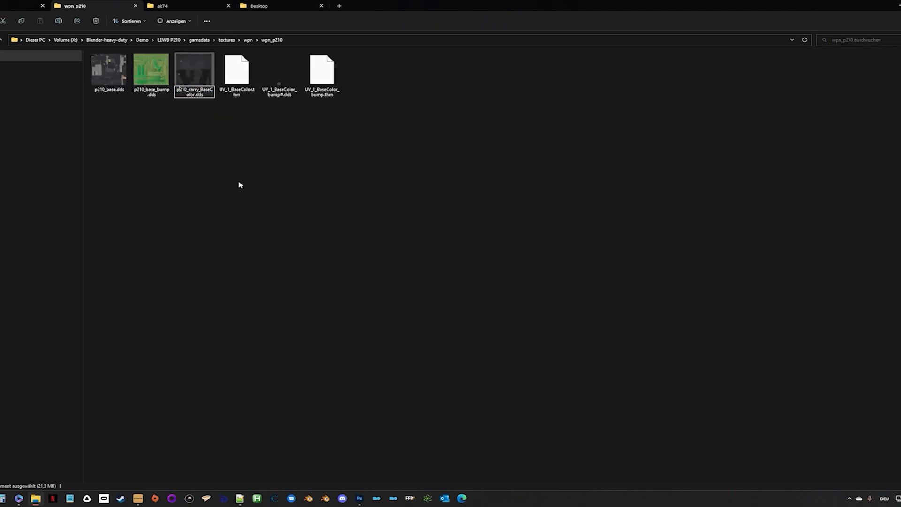
pyautogui.press('BackSpace')
pyautogui.press('BackSpace')
pyautogui.press('BackSpace')
pyautogui.press('BackSpace')
pyautogui.press('BackSpace')
pyautogui.press('BackSpace')
pyautogui.press('BackSpace')
pyautogui.press('BackSpace')
pyautogui.press('BackSpace')
pyautogui.press('BackSpace')
pyautogui.press('Return')
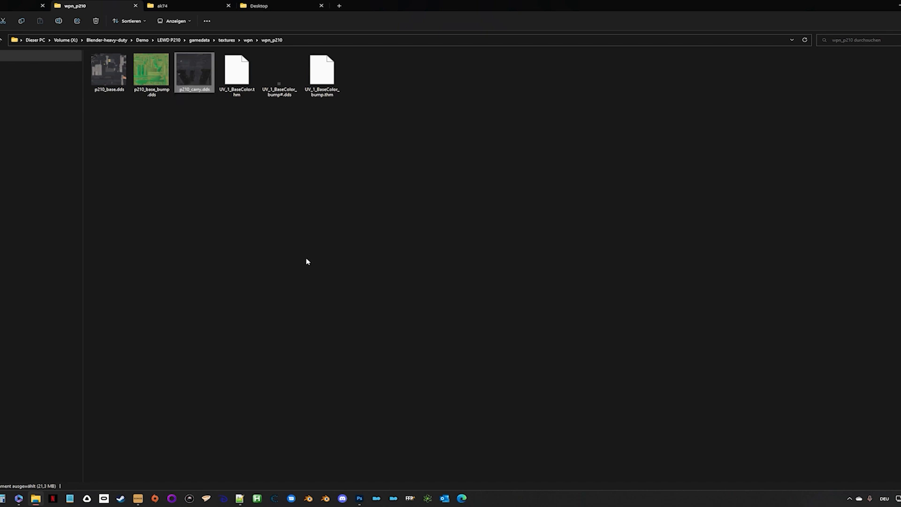
# Step: Back in Photoshop, invert the p210_carry_Roughness image and set its Levels input range to 100 and 199
pyautogui.click(360, 500)
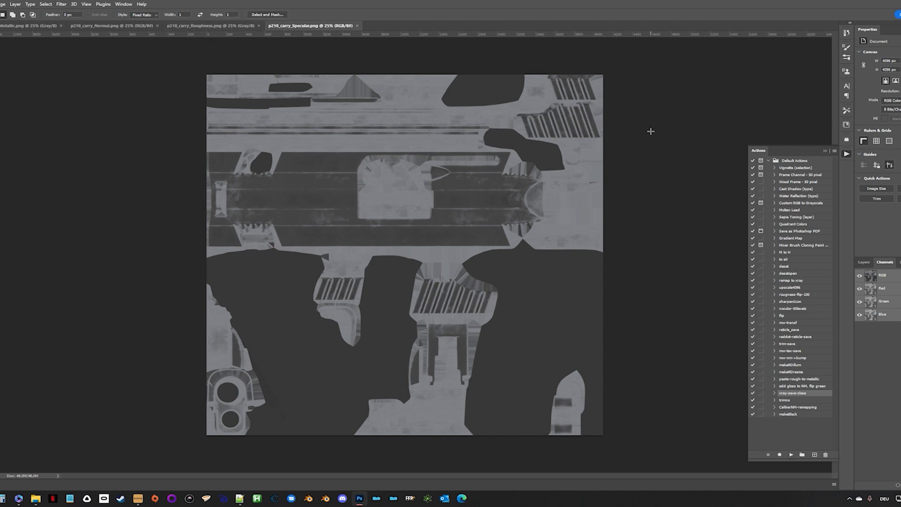
pyautogui.click(230, 26)
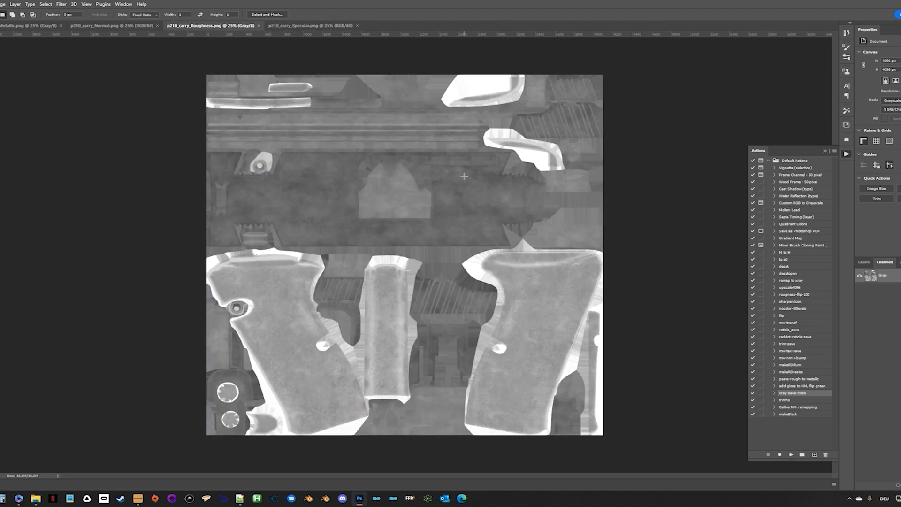
pyautogui.hotkey('ctrl', 'i')
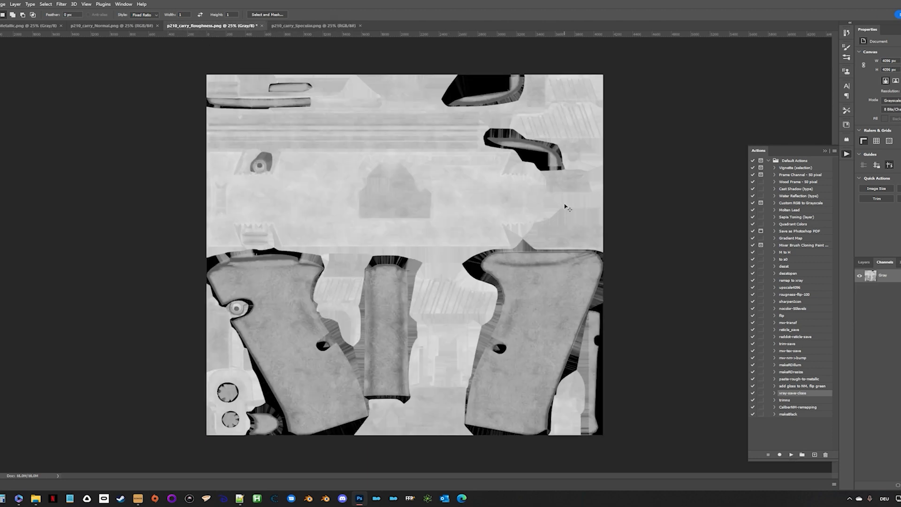
pyautogui.hotkey('ctrl', 'l')
pyautogui.moveTo(629, 185); pyautogui.dragTo(669, 185)
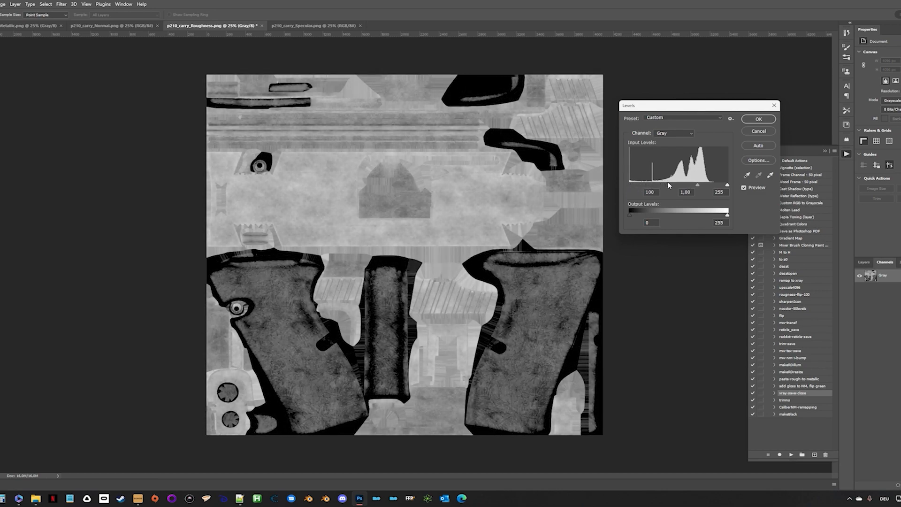
pyautogui.moveTo(727, 185); pyautogui.dragTo(706, 186)
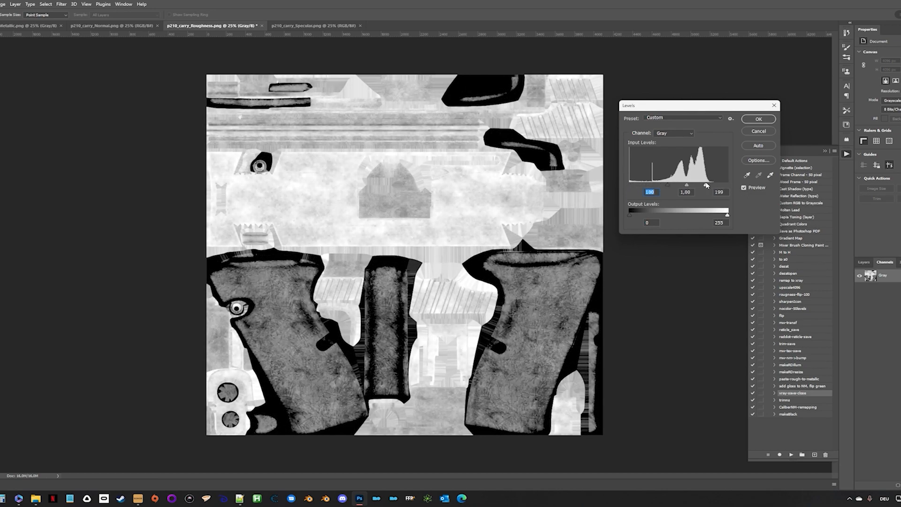
pyautogui.click(758, 119)
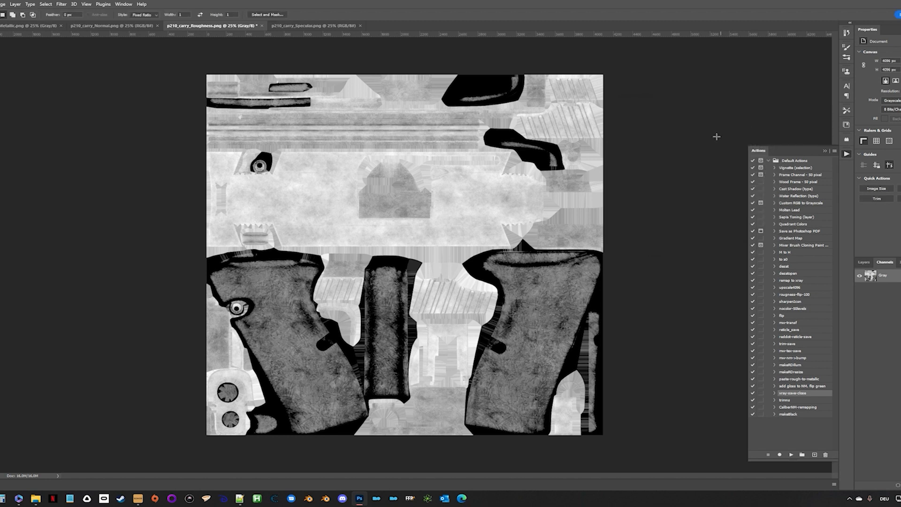
# Step: Copy the entire carry Roughness image and paste it as a new layer in the same document
pyautogui.hotkey('ctrl', 'a')
pyautogui.hotkey('ctrl', 'c')
pyautogui.hotkey('ctrl', 'v')
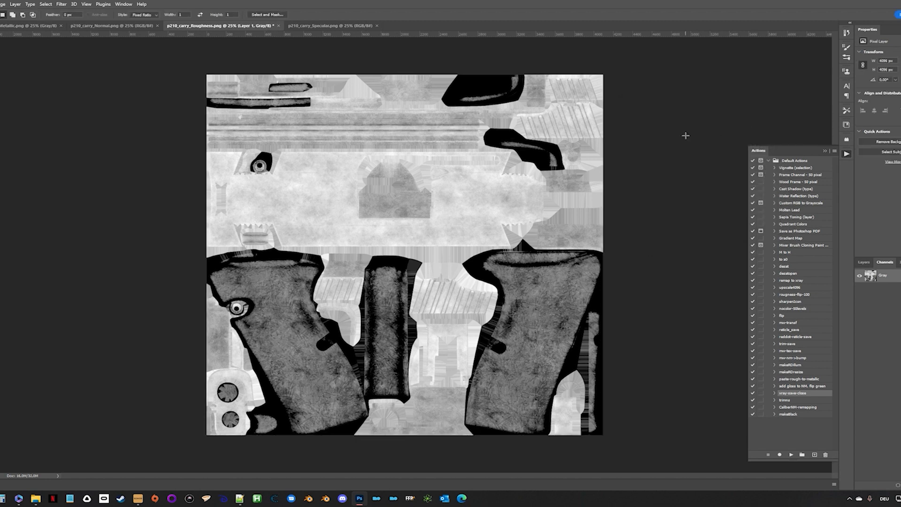
# Step: Run the paste-rough-to-metallic action on the p210_carry_Metallic image to combine it with the copied roughness
pyautogui.click(19, 26)
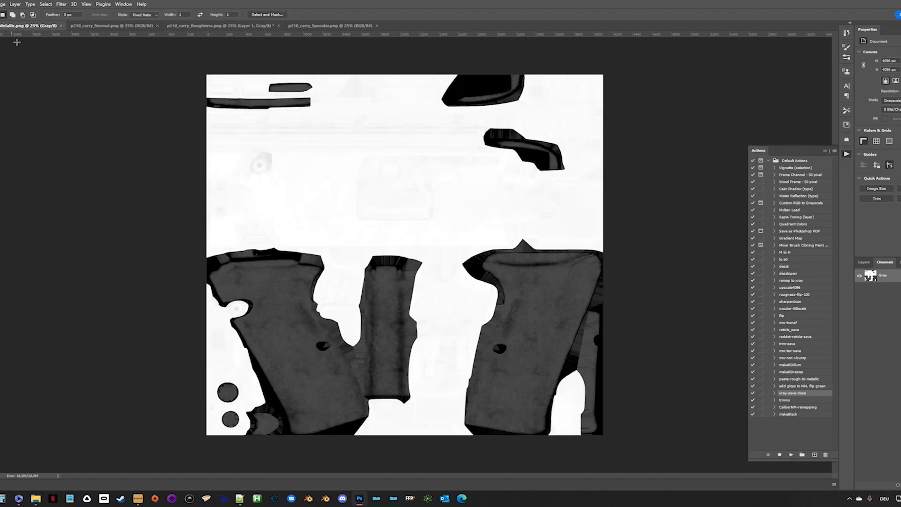
pyautogui.click(797, 380)
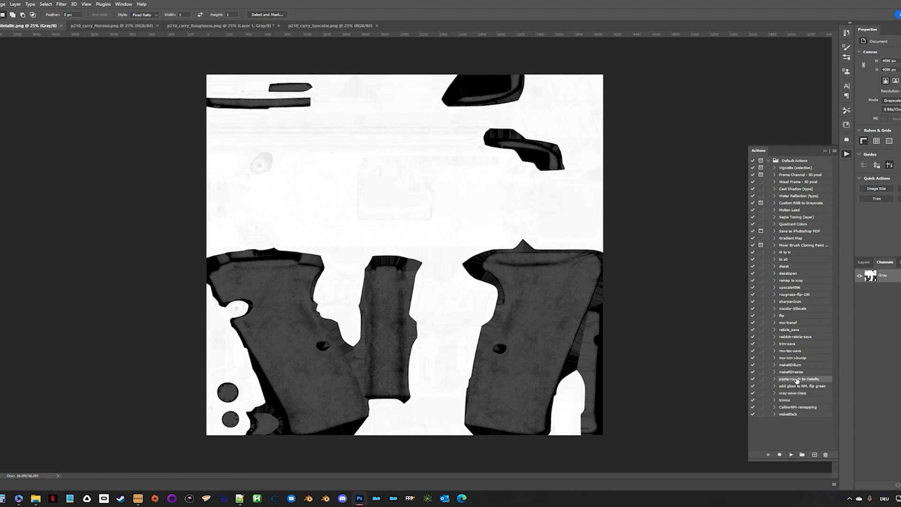
pyautogui.click(791, 455)
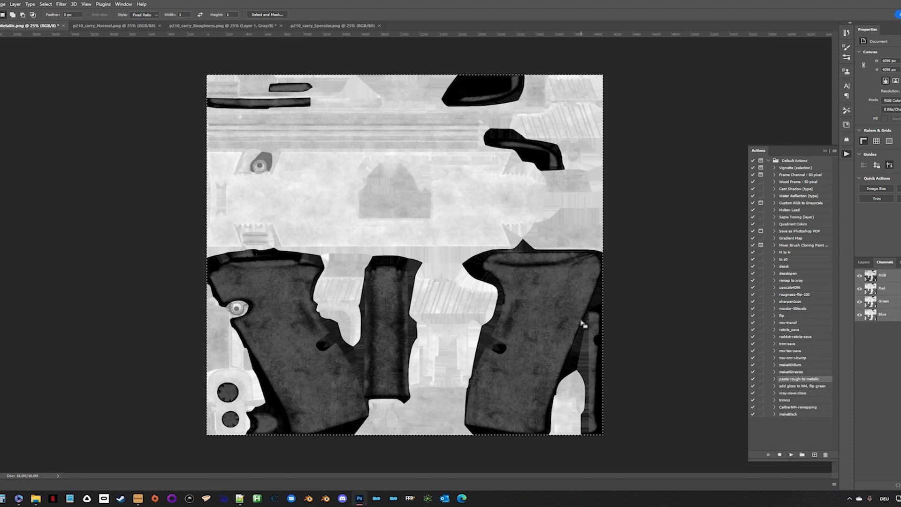
# Step: Desaturate the p210_carry_Specular image and set its Levels input range to 53 and 164
pyautogui.click(332, 26)
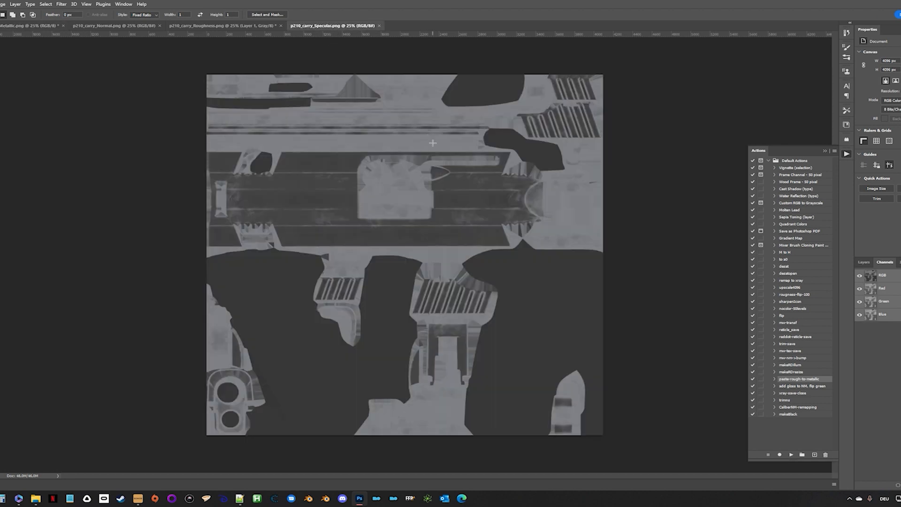
pyautogui.hotkey('ctrl', 'u')
pyautogui.moveTo(568, 253); pyautogui.dragTo(534, 253)
pyautogui.click(653, 201)
pyautogui.hotkey('ctrl', 'l')
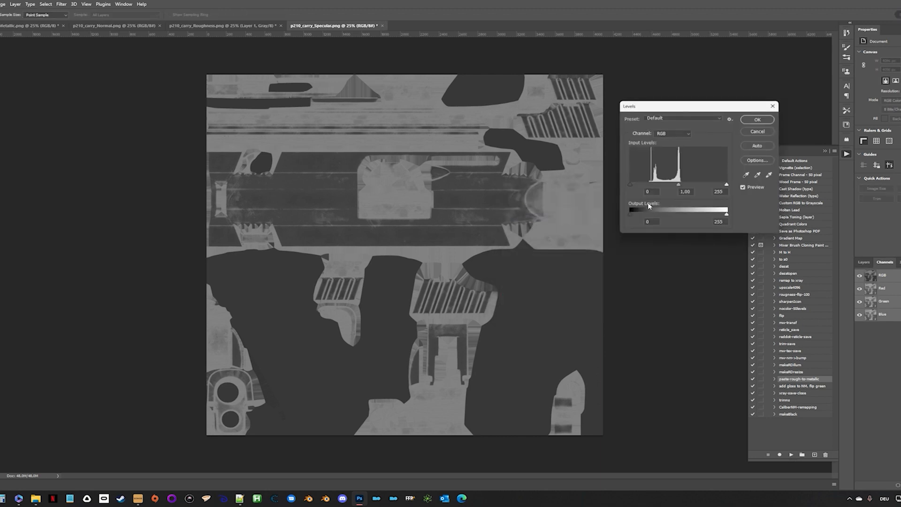
pyautogui.moveTo(629, 185); pyautogui.dragTo(650, 186)
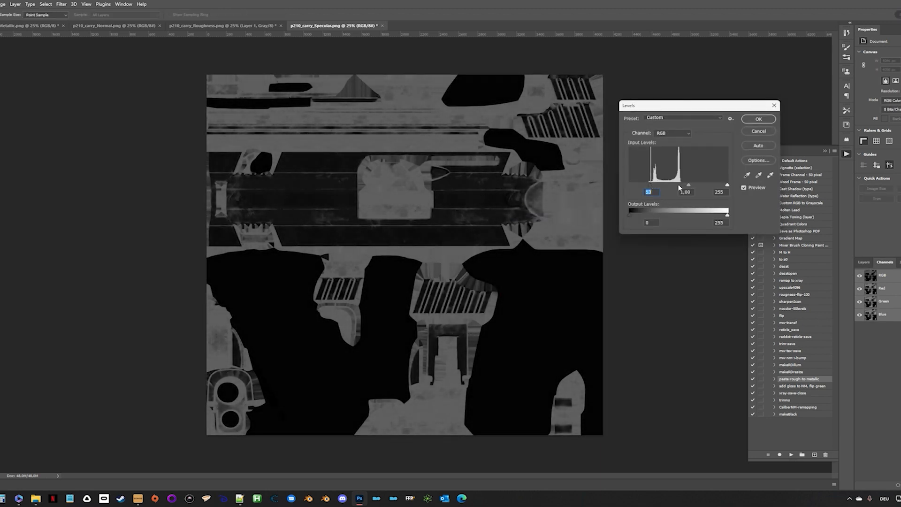
pyautogui.moveTo(726, 185); pyautogui.dragTo(690, 185)
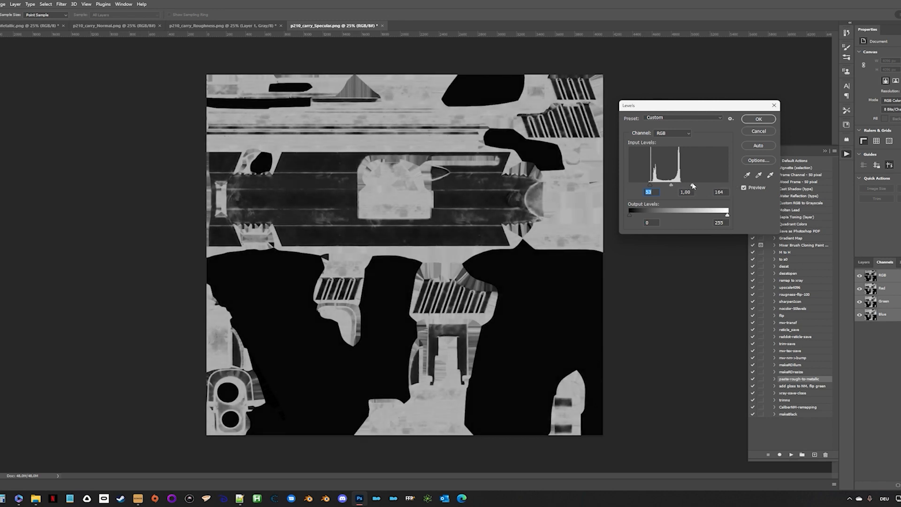
pyautogui.click(754, 121)
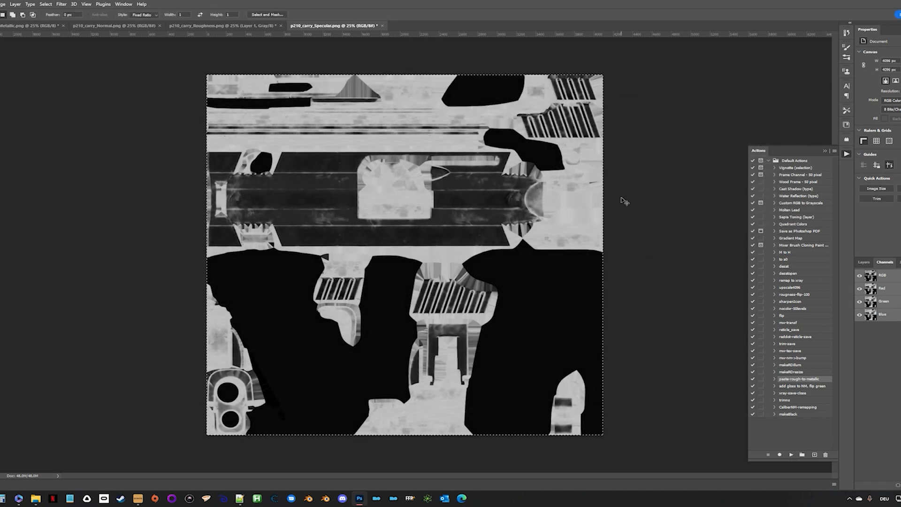
# Step: Copy the entire carry Specular image, blend it semi-transparently over the carry Metallic image, and clear the selection
pyautogui.hotkey('ctrl', 'a')
pyautogui.click(25, 26)
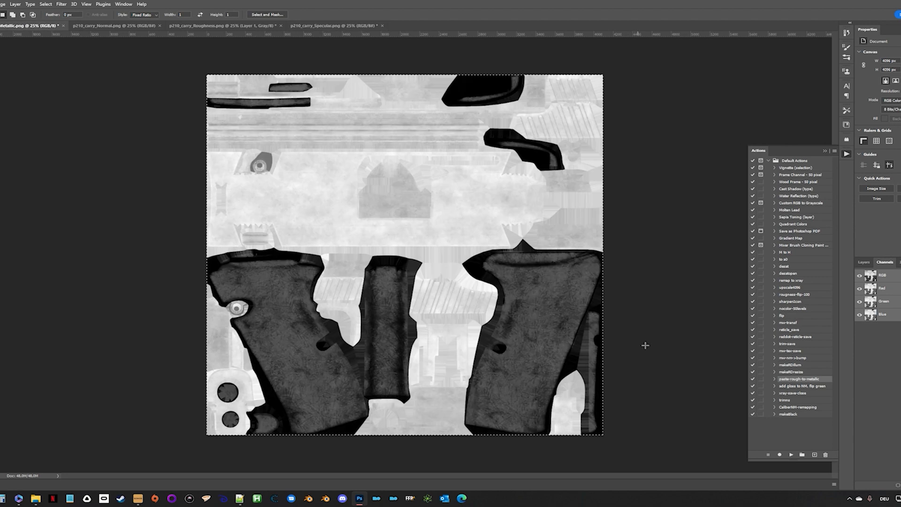
pyautogui.hotkey('ctrl', 'v')
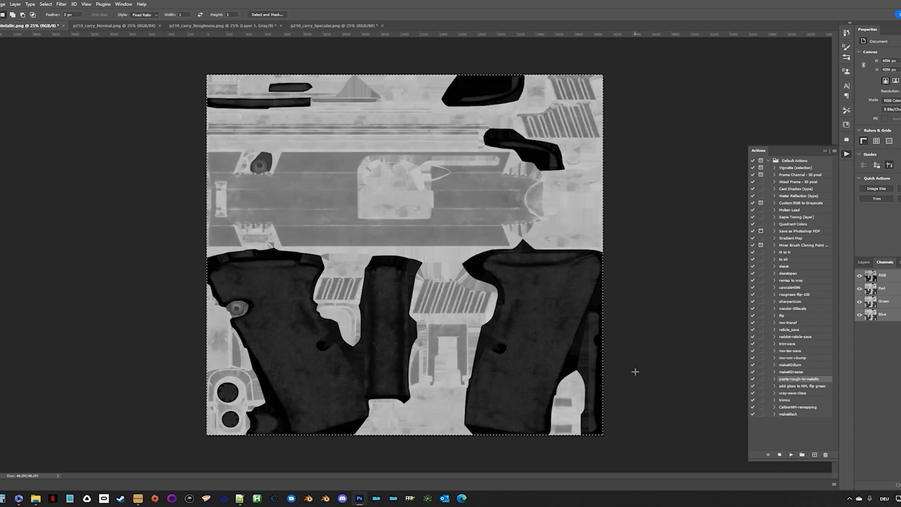
pyautogui.hotkey('ctrl', 'd')
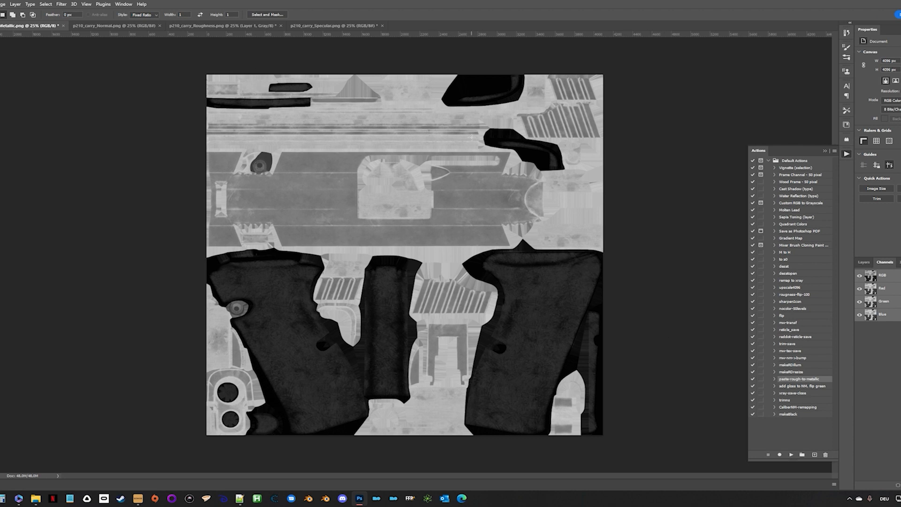
# Step: Copy the combined metallic image, run "add gloss to NM, flip green" on p210_carry_Normal, and export it with the xray-save-close action
pyautogui.hotkey('ctrl', 'a')
pyautogui.click(118, 26)
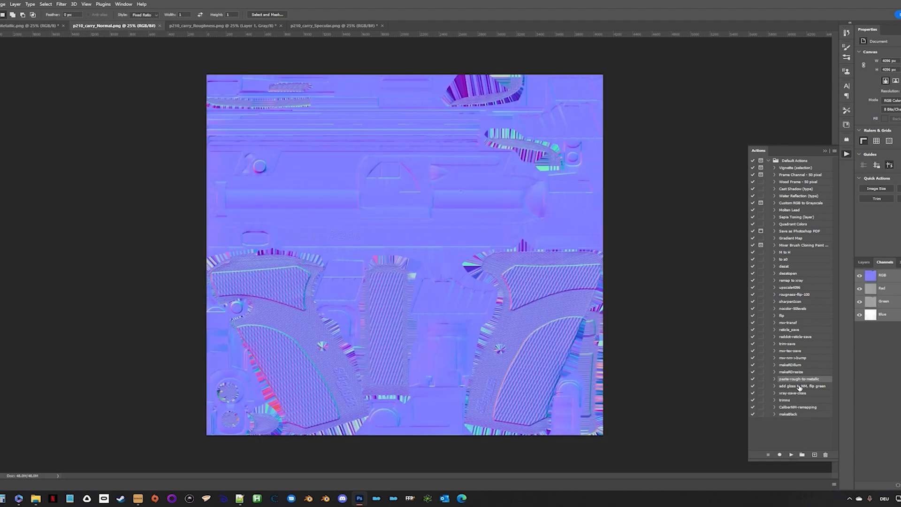
pyautogui.click(798, 386)
pyautogui.click(791, 455)
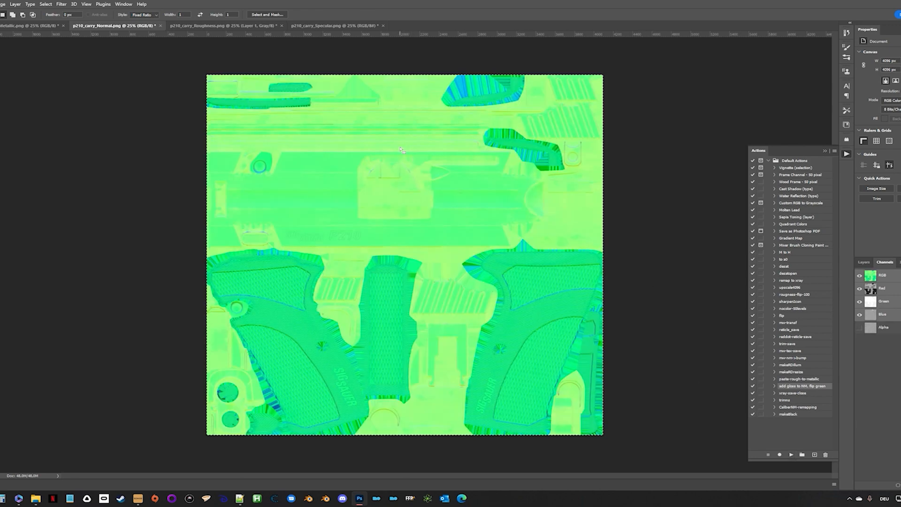
pyautogui.click(796, 393)
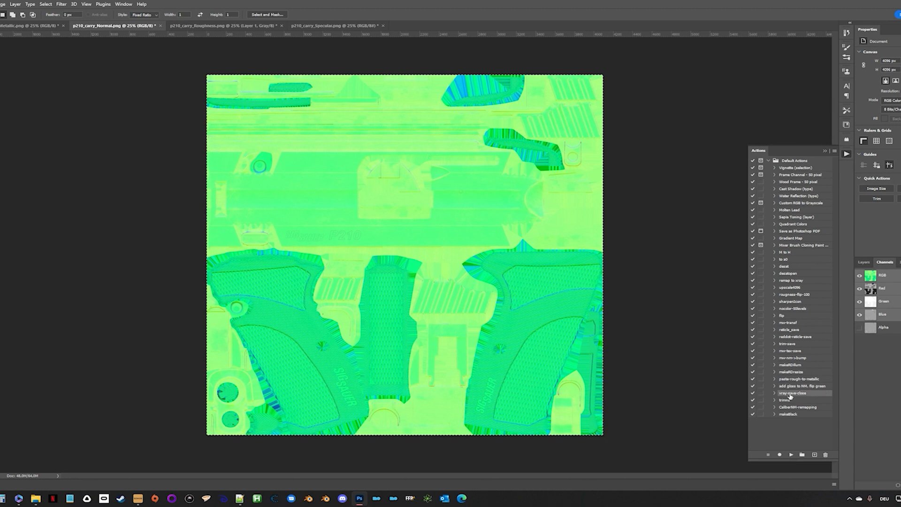
pyautogui.click(791, 455)
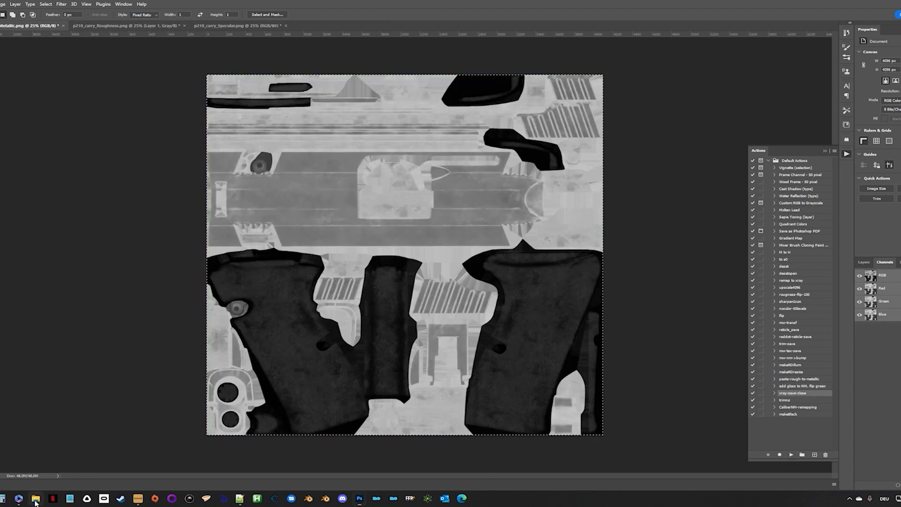
# Step: In File Explorer, move p210_carry_Normal.dds from the Xray-safeto folder into the LEWD P210 mod's wpn_p210 textures folder
pyautogui.click(35, 498)
pyautogui.click(3, 6)
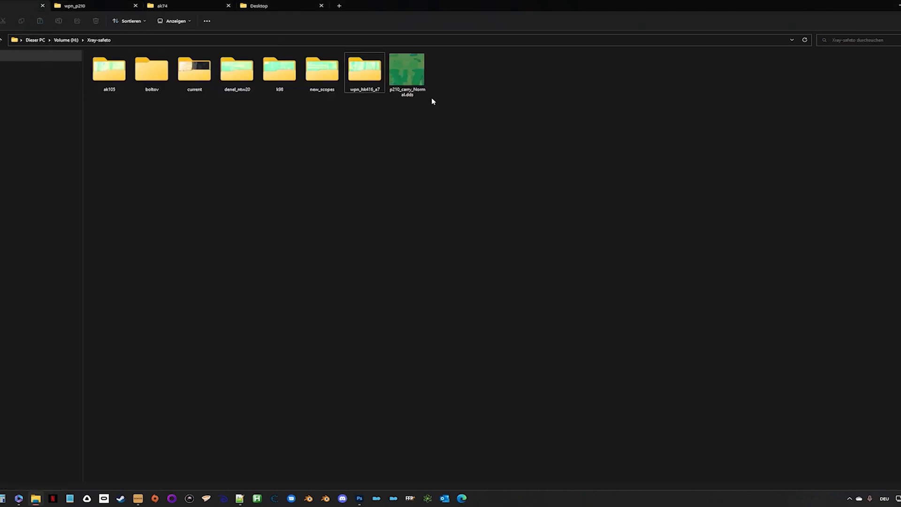
pyautogui.click(408, 81)
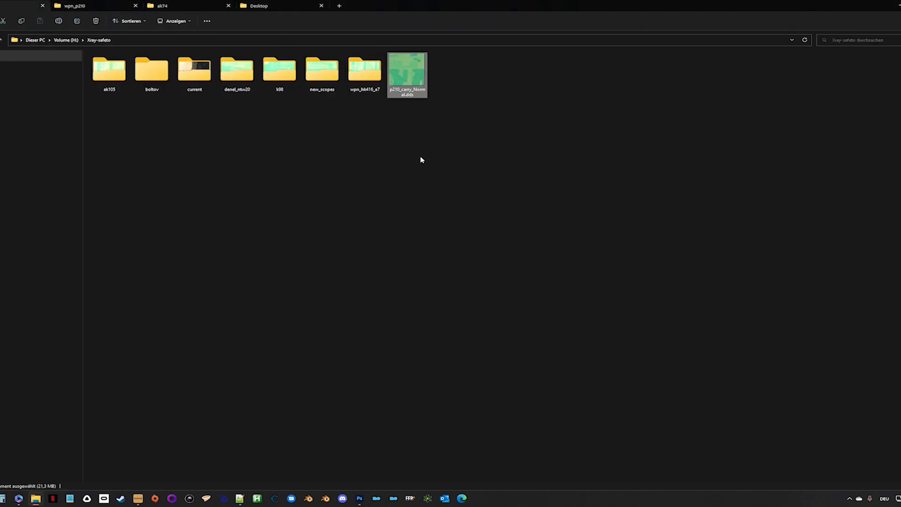
pyautogui.click(117, 5)
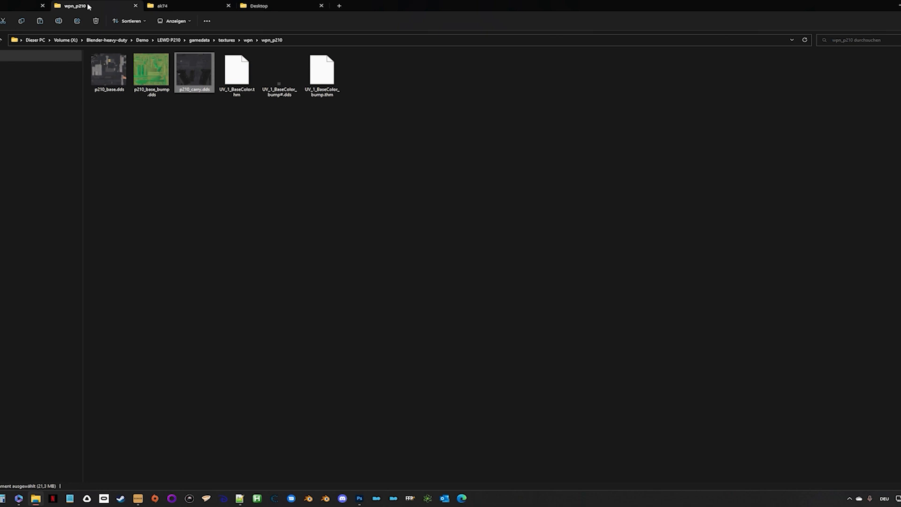
pyautogui.click(326, 167)
pyautogui.hotkey('ctrl', 'v')
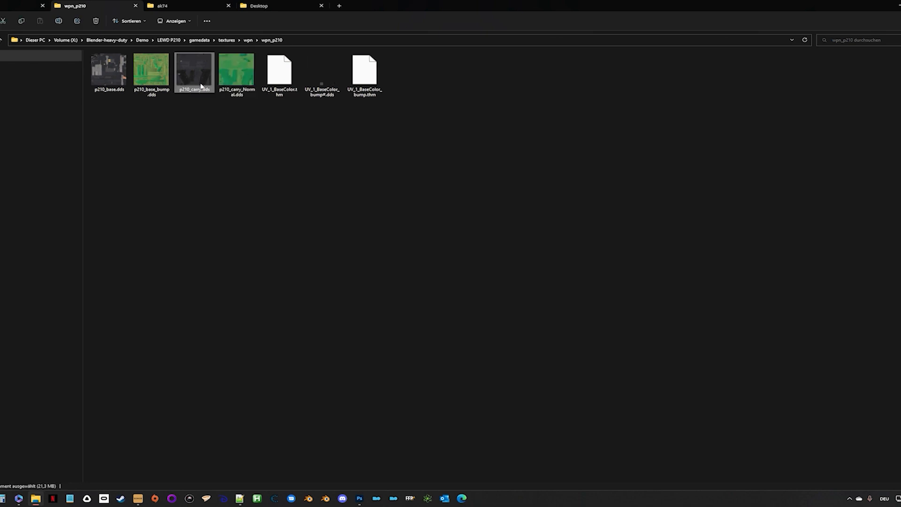
# Step: Rename the carry normal texture as p210_carry_bump.dds
pyautogui.click(248, 80)
pyautogui.press('F2')
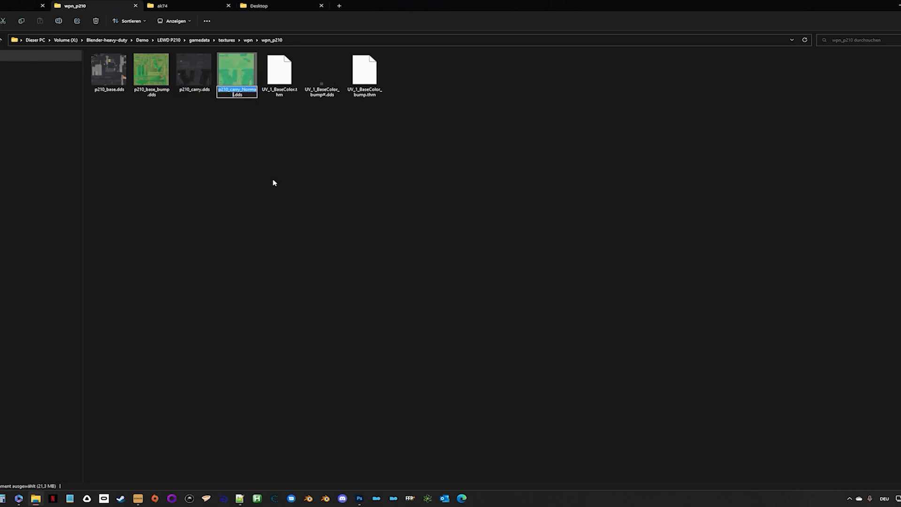
pyautogui.write('p210_carry')
pyautogui.write('_bump')
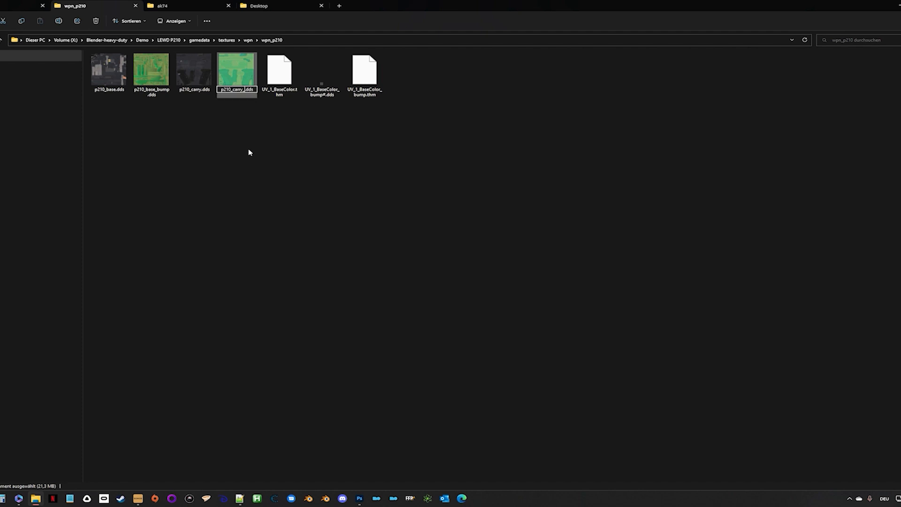
pyautogui.press('Return')
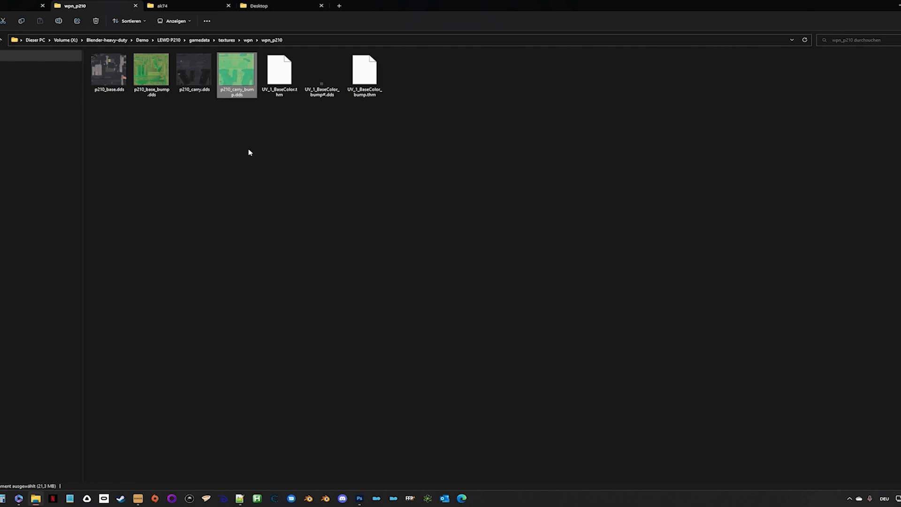
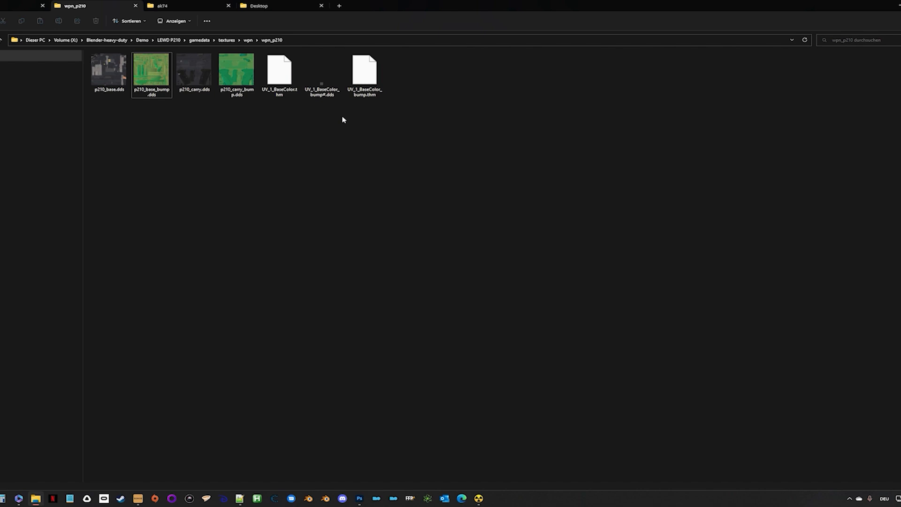
# Step: Duplicate the three UV_1_BaseColor template files, the two .thm files and the bump# .dds, within the wpn_p210 folder
pyautogui.click(329, 74)
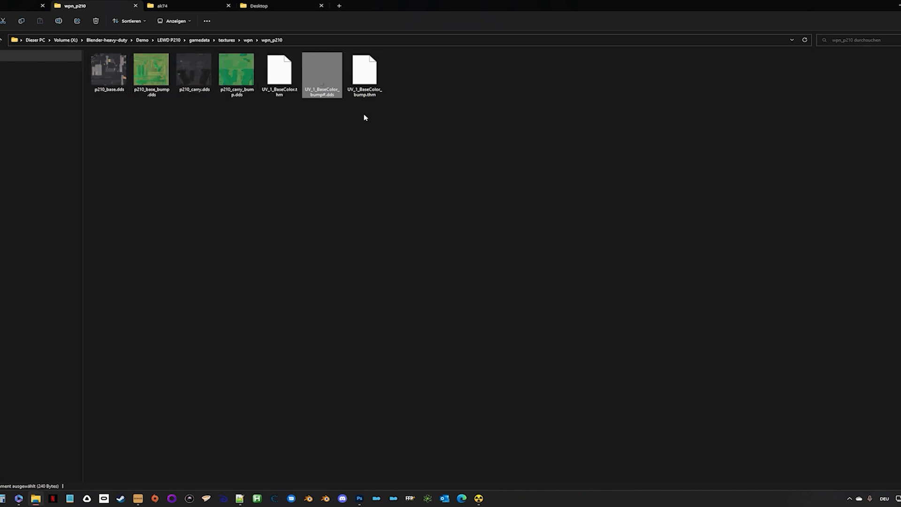
pyautogui.moveTo(412, 118); pyautogui.dragTo(282, 73)
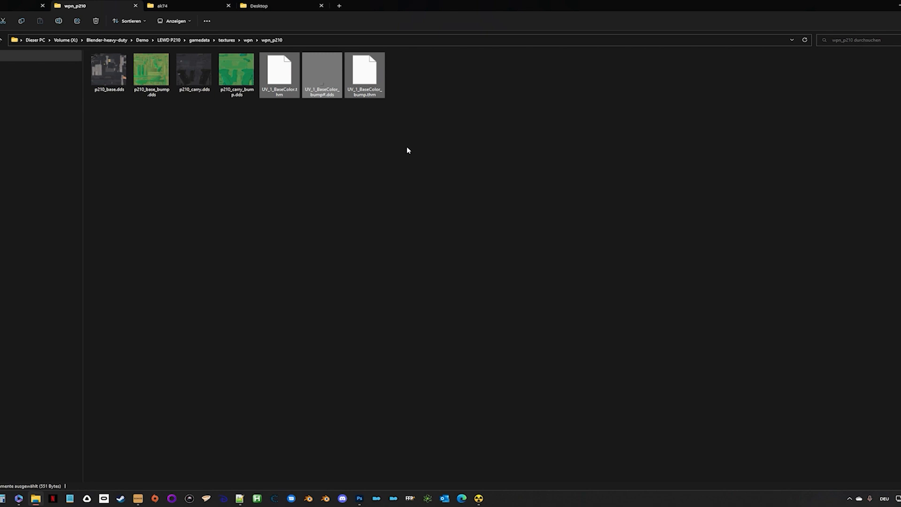
pyautogui.hotkey('ctrl', 'v')
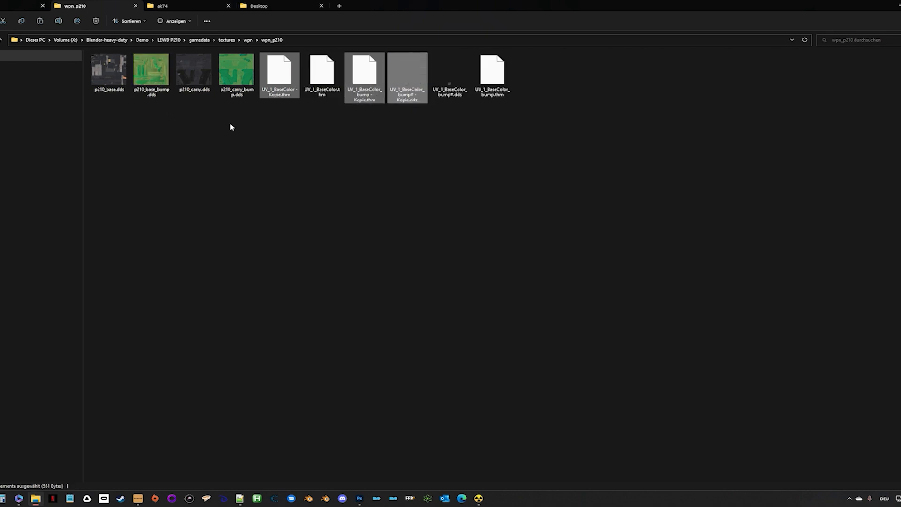
# Step: Rename the duplicated UV_1_BaseColor and UV_1_BaseColor_bump .thm files as p210_base.thm and p210_base_bump.thm
pyautogui.click(156, 80)
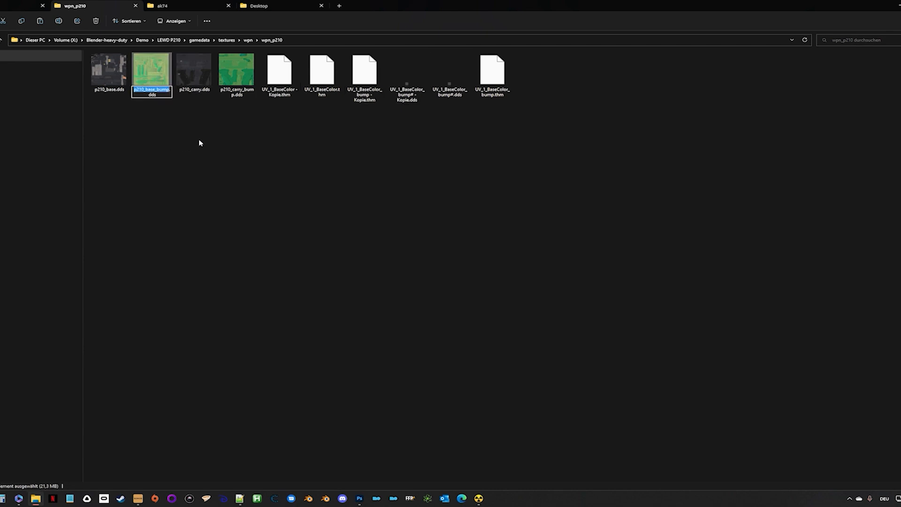
pyautogui.click(302, 131)
pyautogui.click(273, 85)
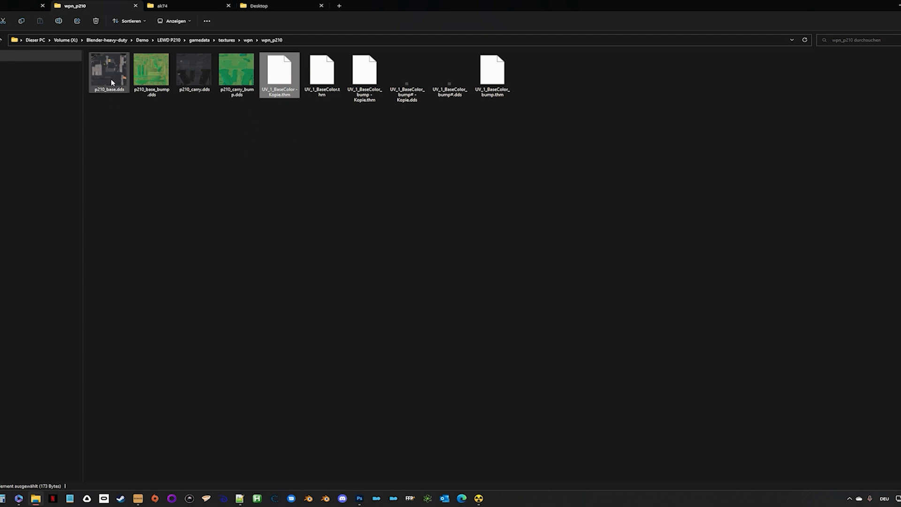
pyautogui.press('F2')
pyautogui.write('p210_base')
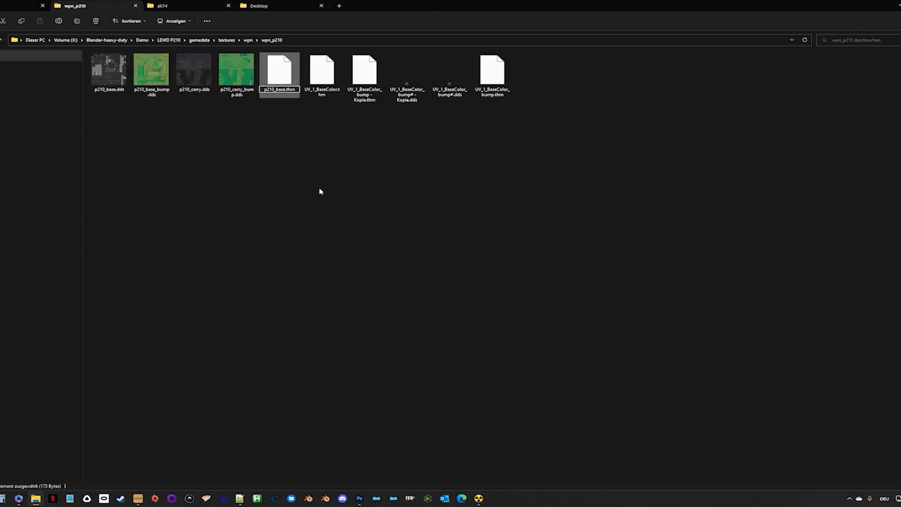
pyautogui.press('Tab')
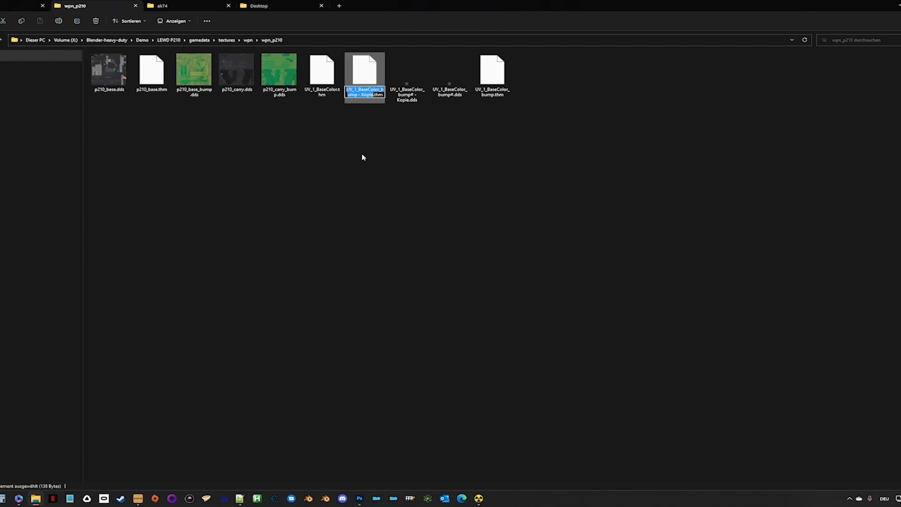
pyautogui.write('p210_base_bump')
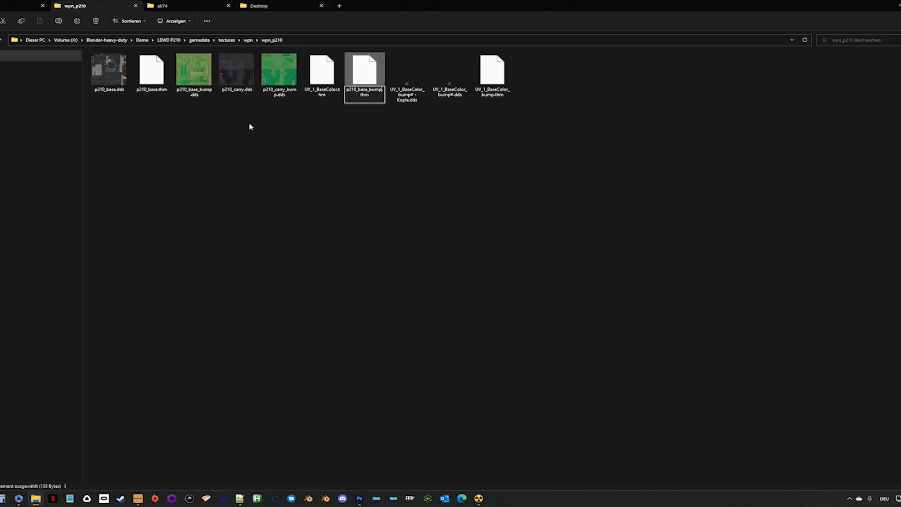
pyautogui.press('Return')
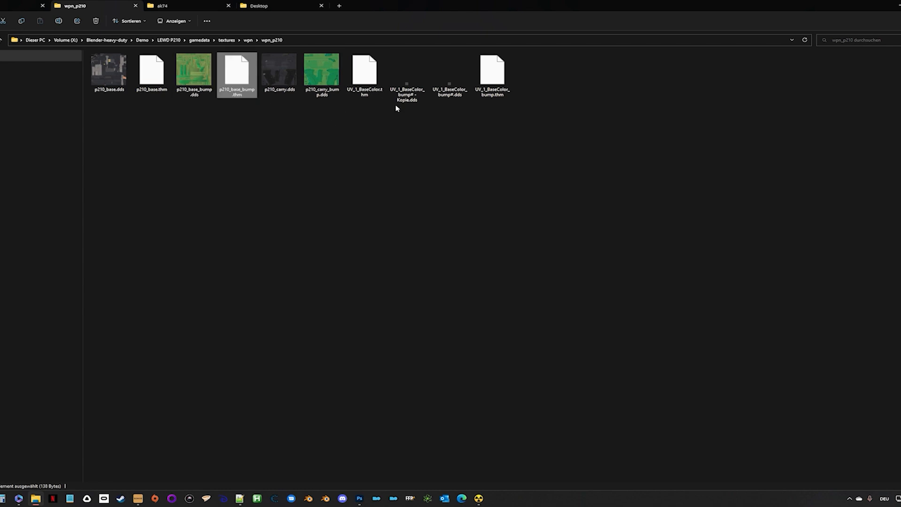
# Step: Rename the duplicated UV_1_BaseColor_bump# texture as p210_base_bump#.dds
pyautogui.click(403, 91)
pyautogui.press('F2')
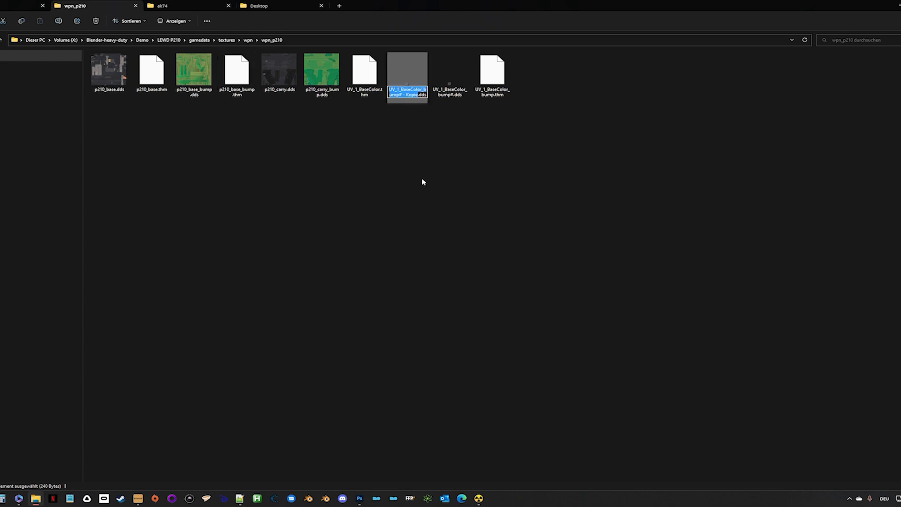
pyautogui.write('p210_base_bump')
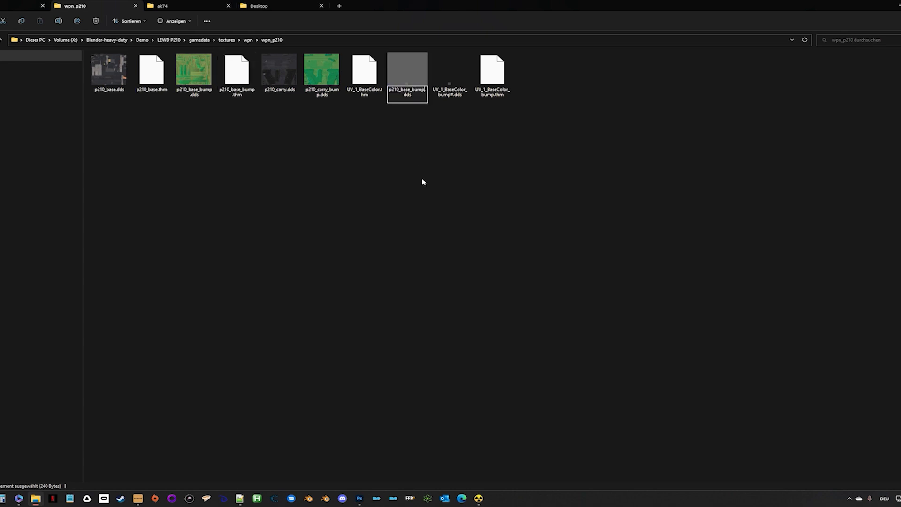
pyautogui.write('#')
pyautogui.press('Return')
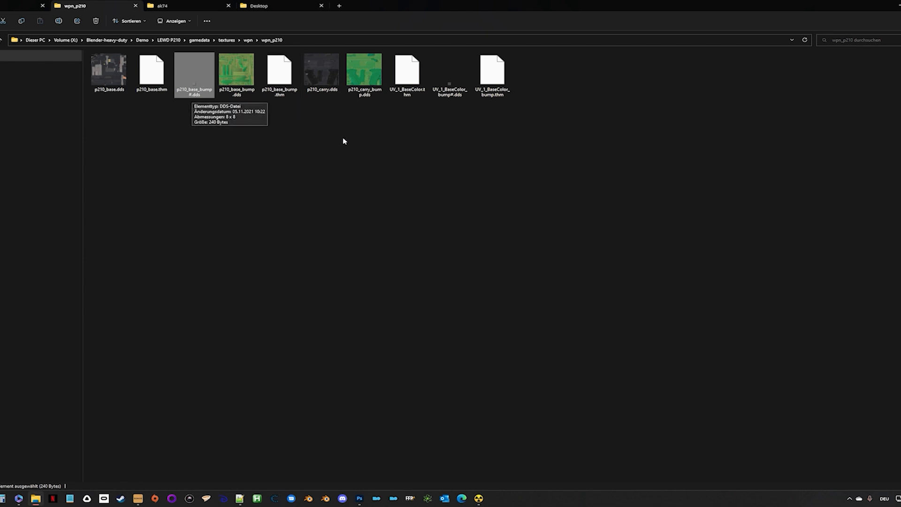
# Step: Rename the remaining UV_1_BaseColor.thm file as p210_carry.thm, reusing the carry bump texture's name without its _bump suffix
pyautogui.click(361, 77)
pyautogui.press('F2')
pyautogui.hotkey('ctrl', 'c')
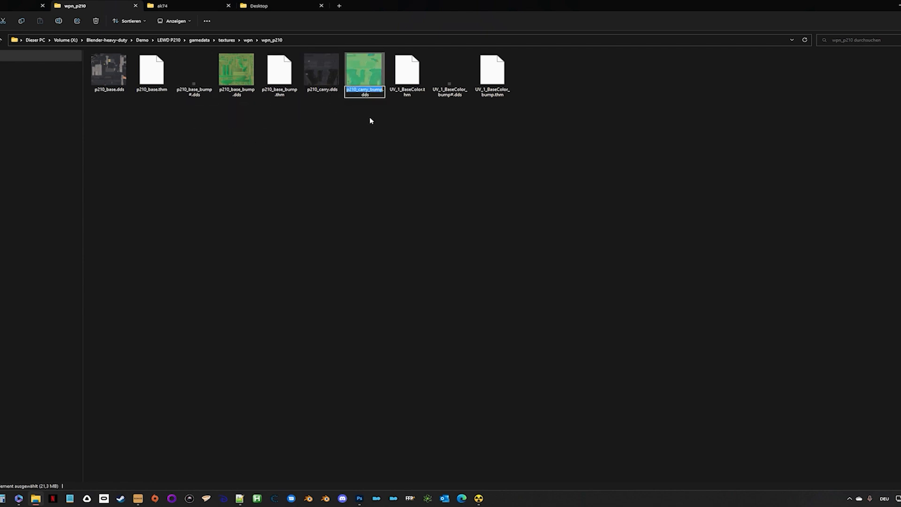
pyautogui.press('Tab')
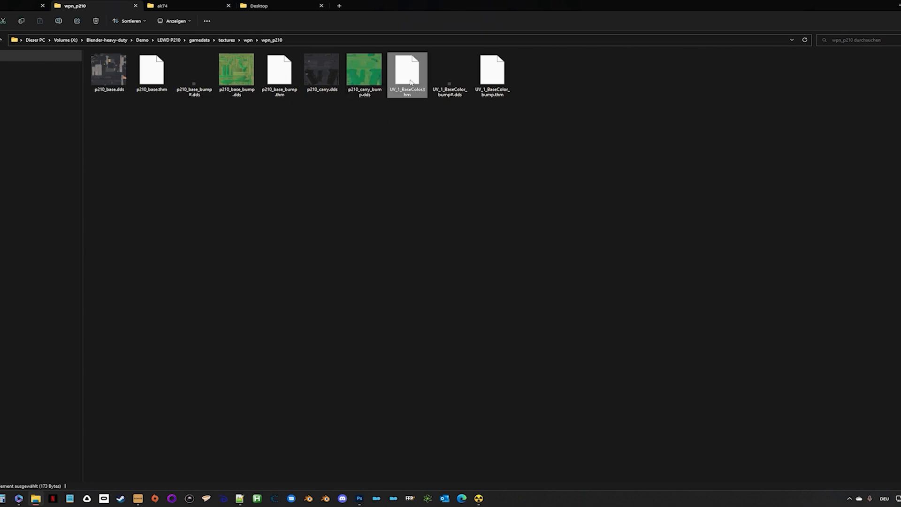
pyautogui.hotkey('ctrl', 'v')
pyautogui.press('BackSpace')
pyautogui.press('BackSpace')
pyautogui.press('BackSpace')
pyautogui.press('BackSpace')
pyautogui.press('BackSpace')
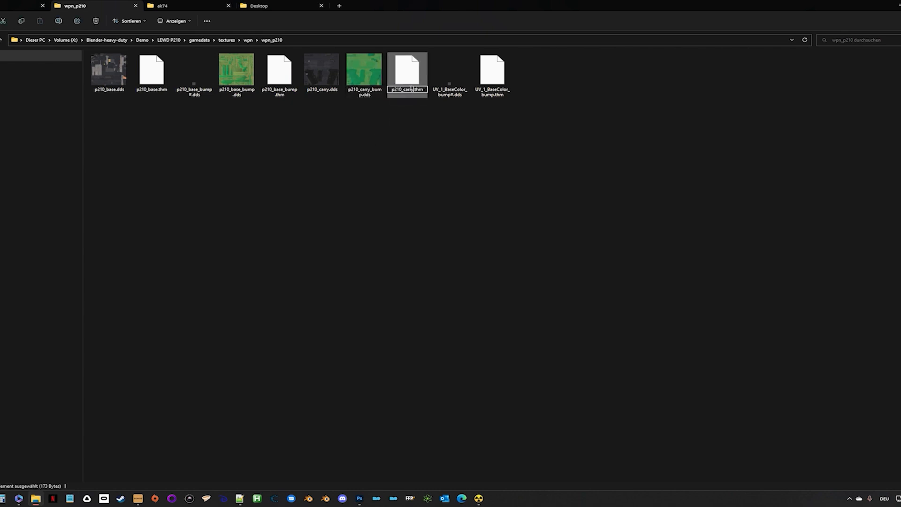
pyautogui.press('Tab')
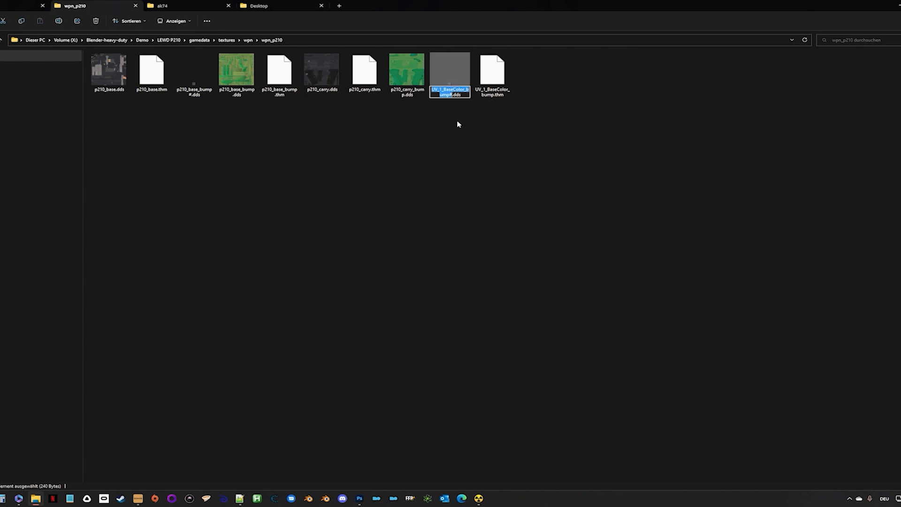
# Step: Rename the remaining UV_1_BaseColor_bump# texture and UV_1_BaseColor_bump .thm file as p210_carry_bump#.dds and p210_carry_bump.thm
pyautogui.hotkey('ctrl', 'v')
pyautogui.write('#')
pyautogui.press('Tab')
pyautogui.hotkey('ctrl', 'v')
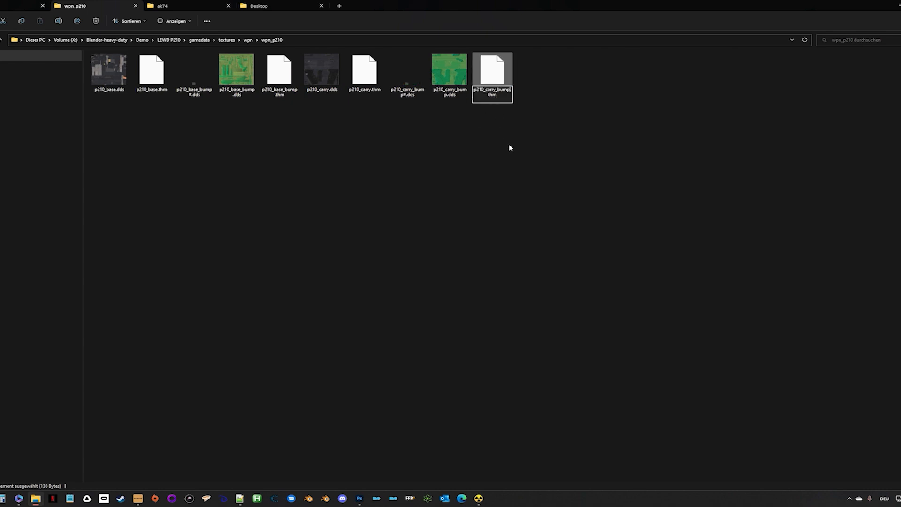
pyautogui.press('Return')
pyautogui.click(496, 146)
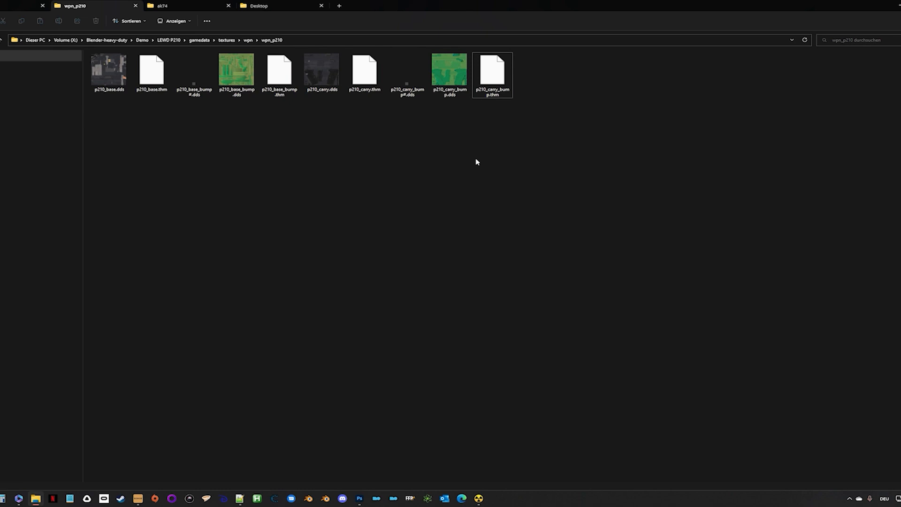
# Step: Switch to AXR Toolset and launch its THM Viewer
pyautogui.click(478, 498)
pyautogui.click(519, 472)
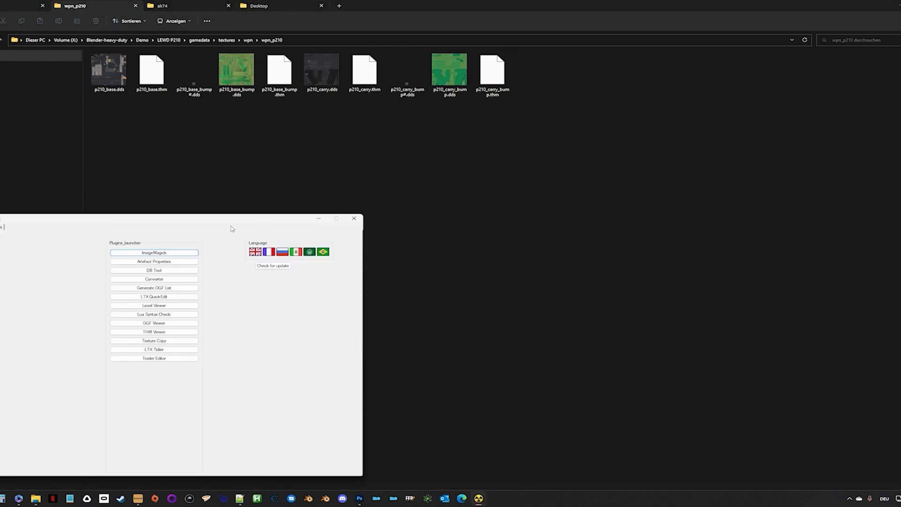
pyautogui.moveTo(232, 225); pyautogui.dragTo(810, 66)
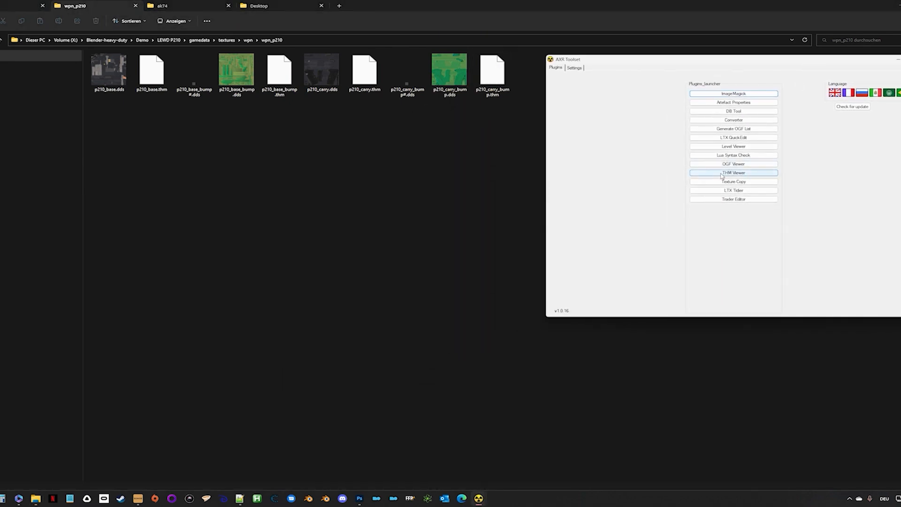
pyautogui.click(737, 175)
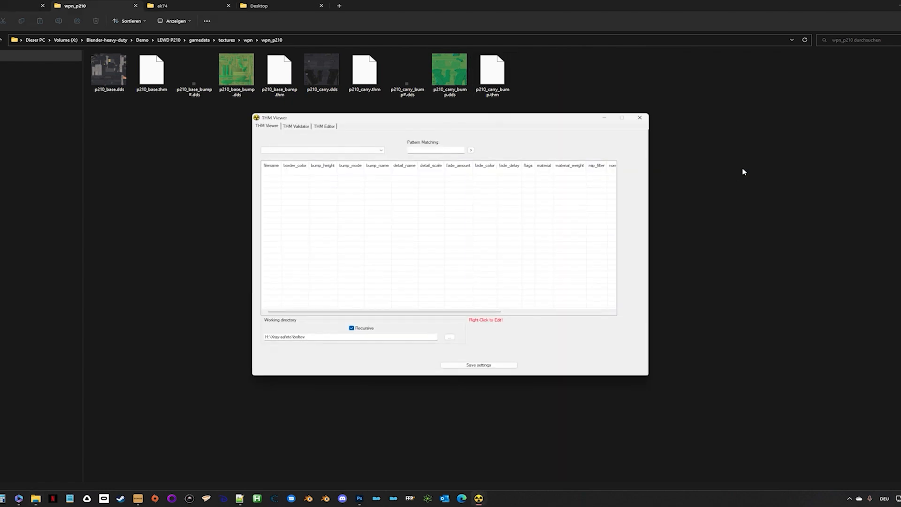
# Step: Set the THM Viewer's working directory to X:\Blender-heavy-duty\Demo\LEWD P210\gamedata\textures\wpn\wpn_p210, copied from the texture folder's path
pyautogui.click(371, 42)
pyautogui.hotkey('ctrl', 'c')
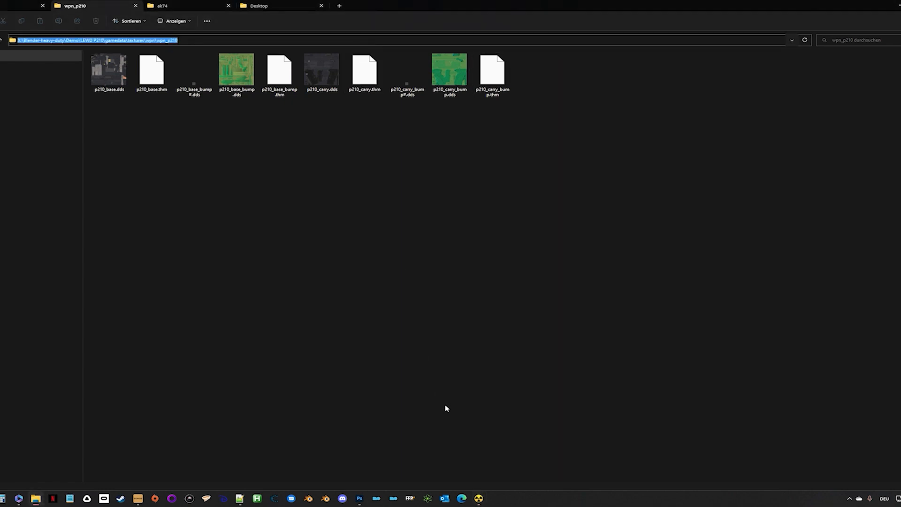
pyautogui.click(478, 498)
pyautogui.click(502, 448)
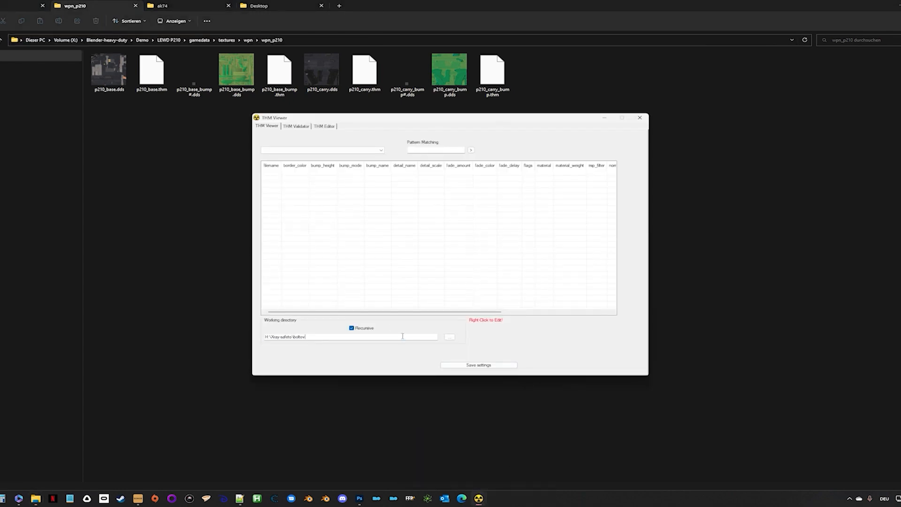
pyautogui.click(402, 336)
pyautogui.hotkey('ctrl', 'v')
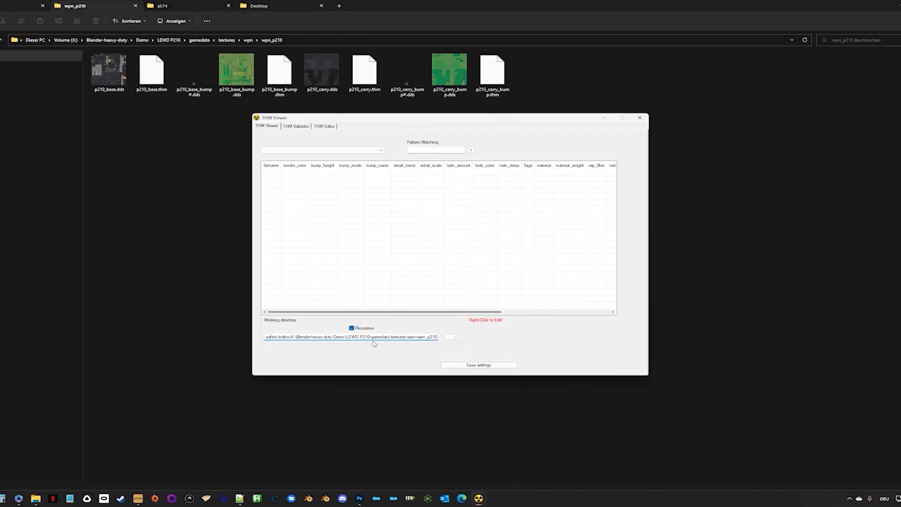
pyautogui.hotkey('ctrl', 'a')
pyautogui.hotkey('ctrl', 'v')
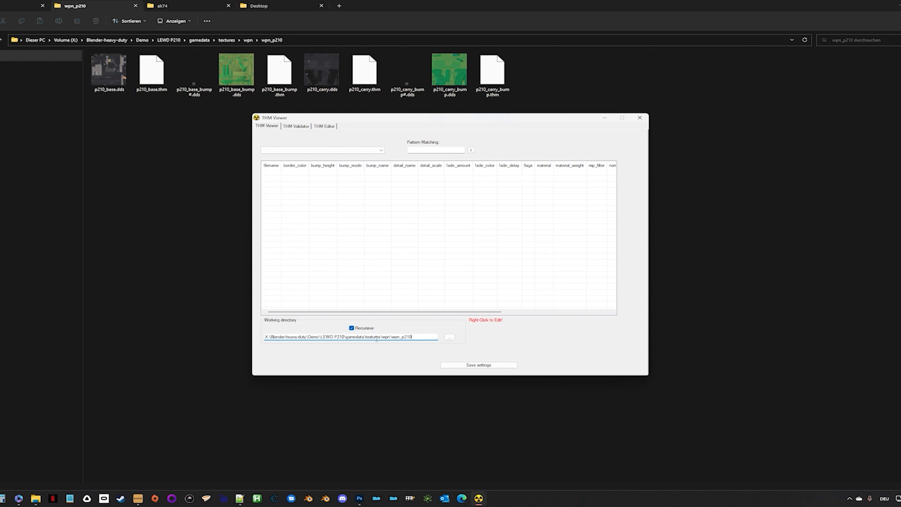
# Step: List all .thm files of the working directory and move the viewer window clear of the texture files
pyautogui.click(326, 151)
pyautogui.click(318, 157)
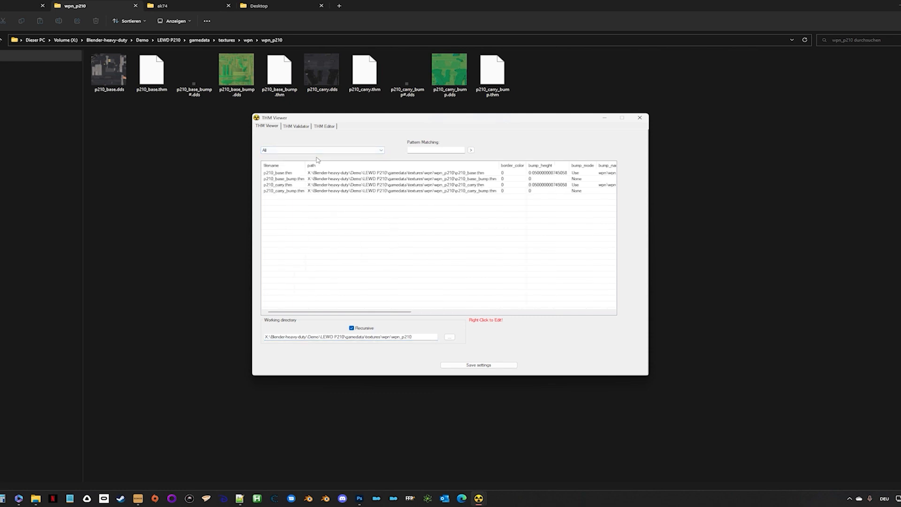
pyautogui.moveTo(321, 164); pyautogui.dragTo(316, 165)
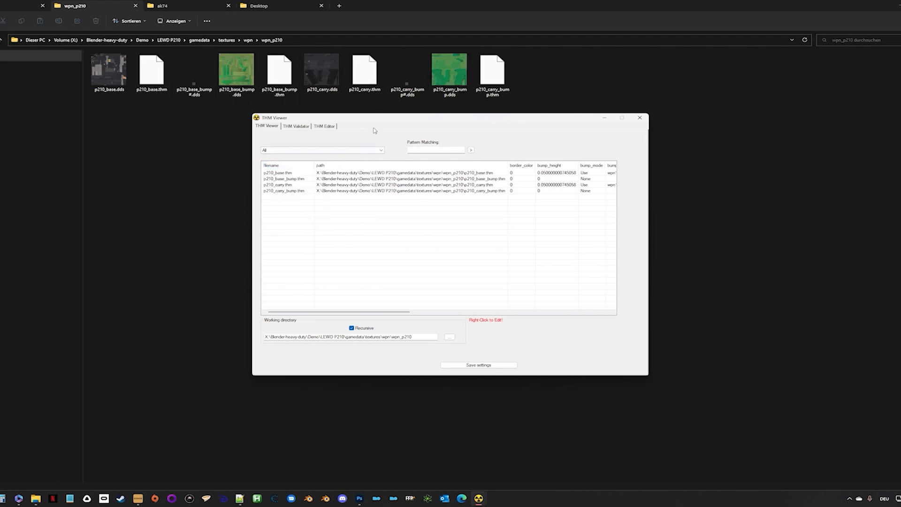
pyautogui.moveTo(374, 119); pyautogui.dragTo(632, 96)
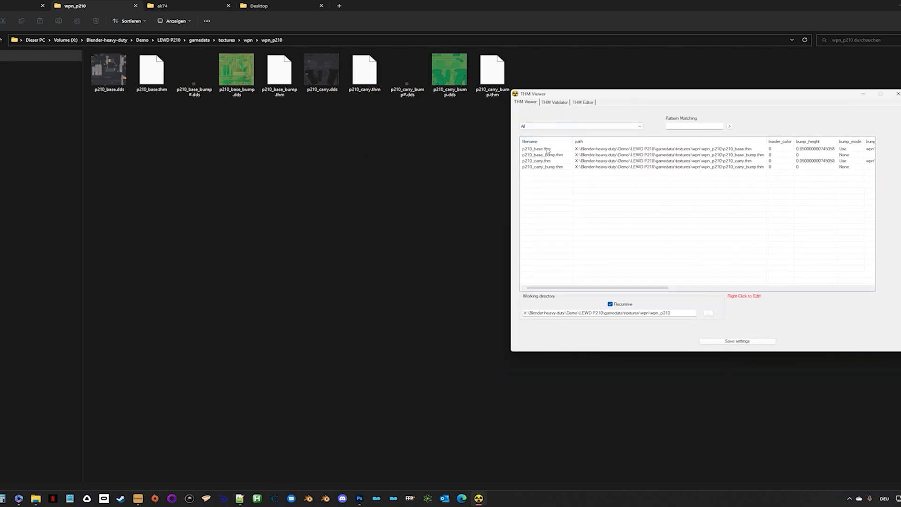
# Step: Open the values of p210_base.thm and replace its bump_name with the folder path wpn\wpn_p210\
pyautogui.rightClick(544, 149)
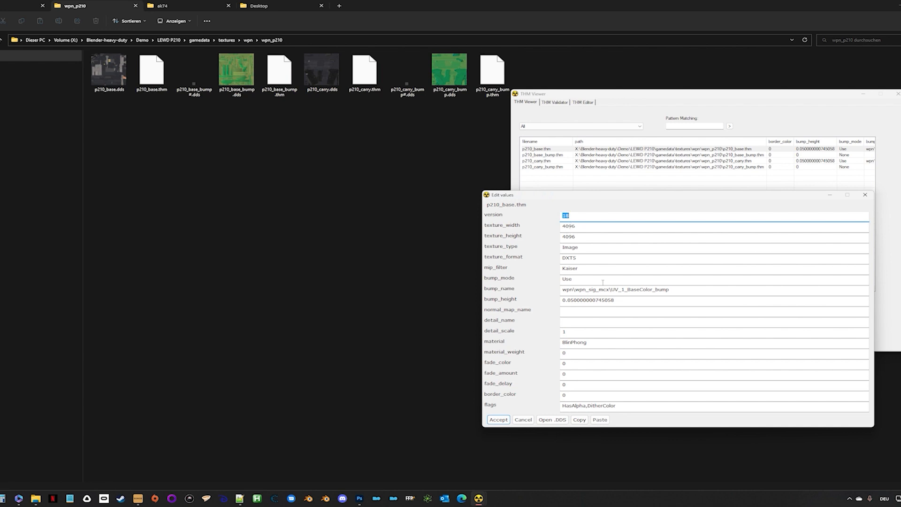
pyautogui.click(109, 89)
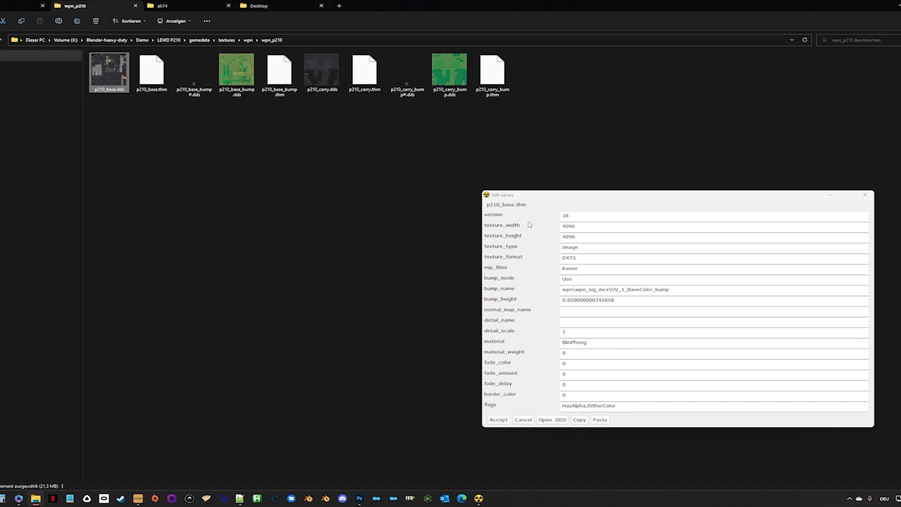
pyautogui.click(504, 280)
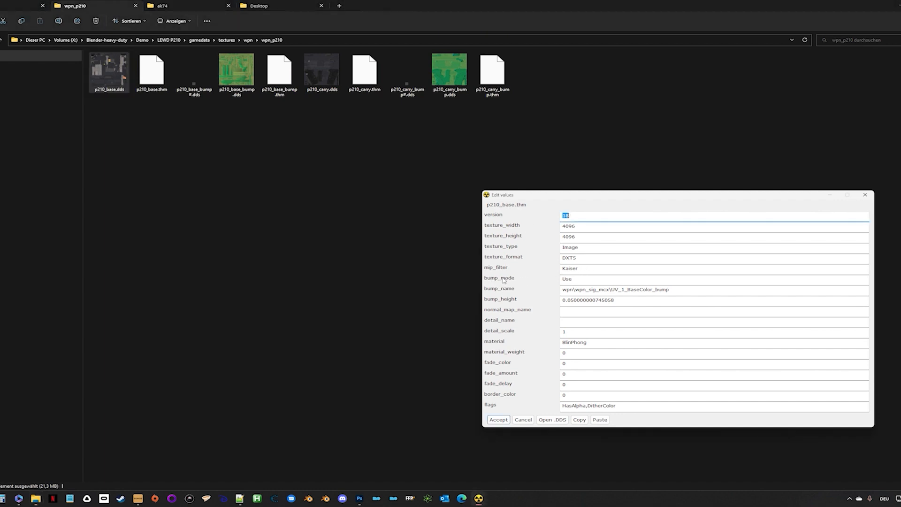
pyautogui.click(568, 279)
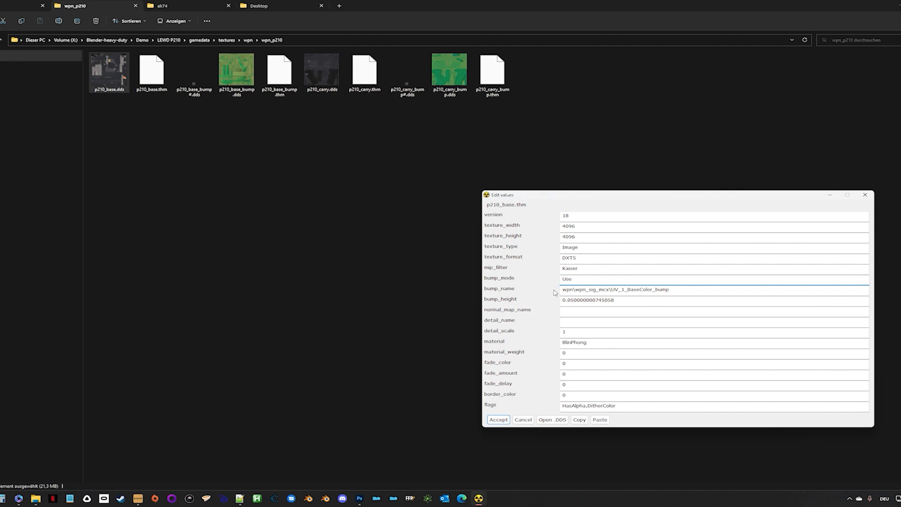
pyautogui.moveTo(667, 292); pyautogui.dragTo(573, 289)
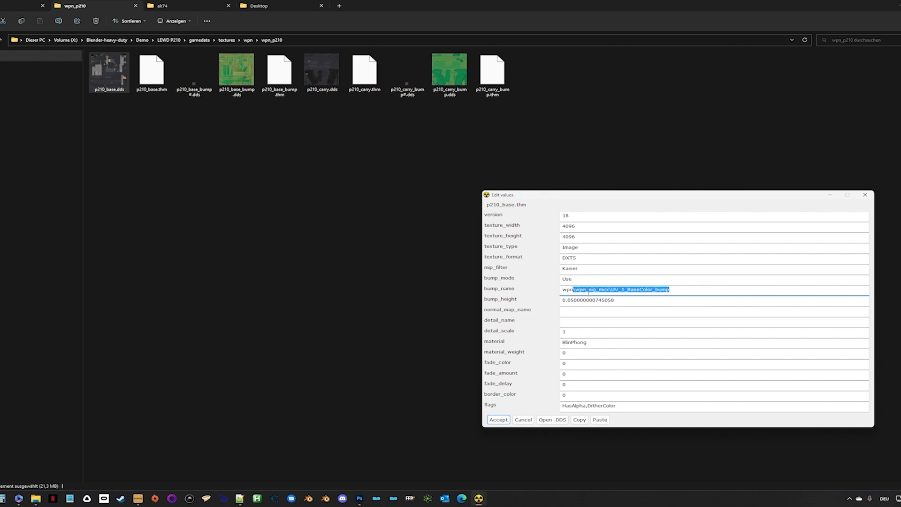
pyautogui.press('BackSpace')
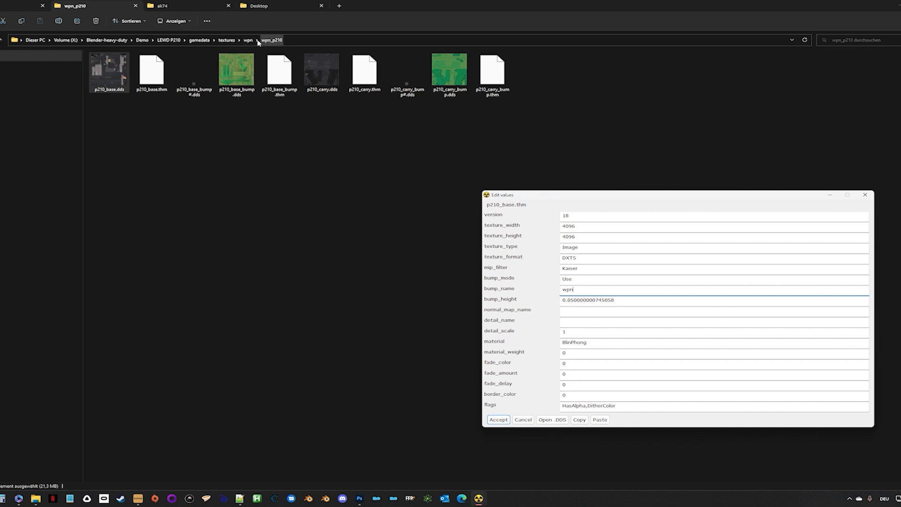
pyautogui.click(287, 39)
pyautogui.click(171, 40)
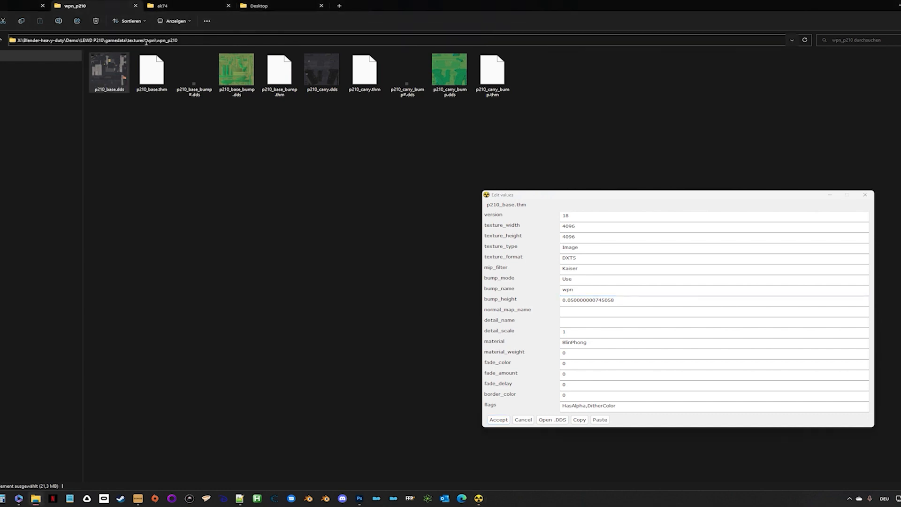
pyautogui.moveTo(146, 40); pyautogui.dragTo(207, 40)
pyautogui.hotkey('ctrl', 'c')
pyautogui.doubleClick(589, 291)
pyautogui.hotkey('ctrl', 'v')
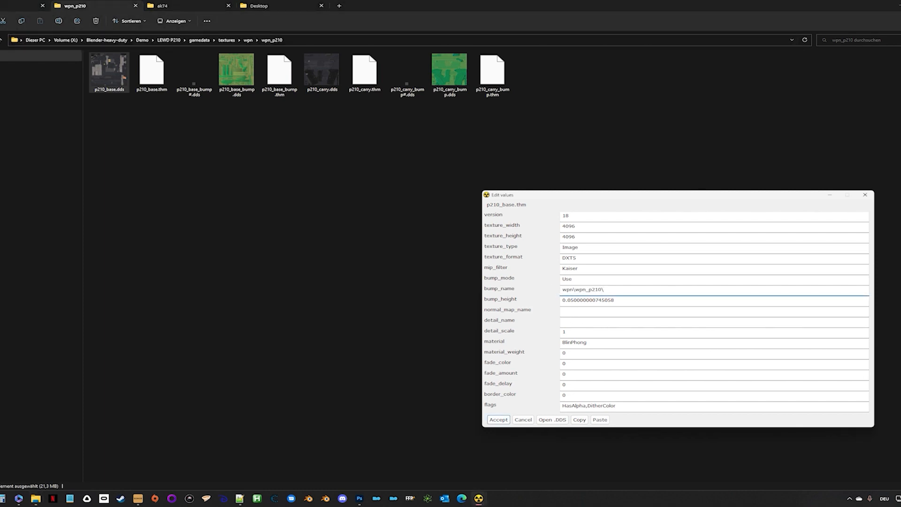
# Step: Append the bump texture's name p210_base_bump to the bump_name path of p210_base.thm and accept the values
pyautogui.click(243, 87)
pyautogui.click(243, 90)
pyautogui.hotkey('ctrl', 'c')
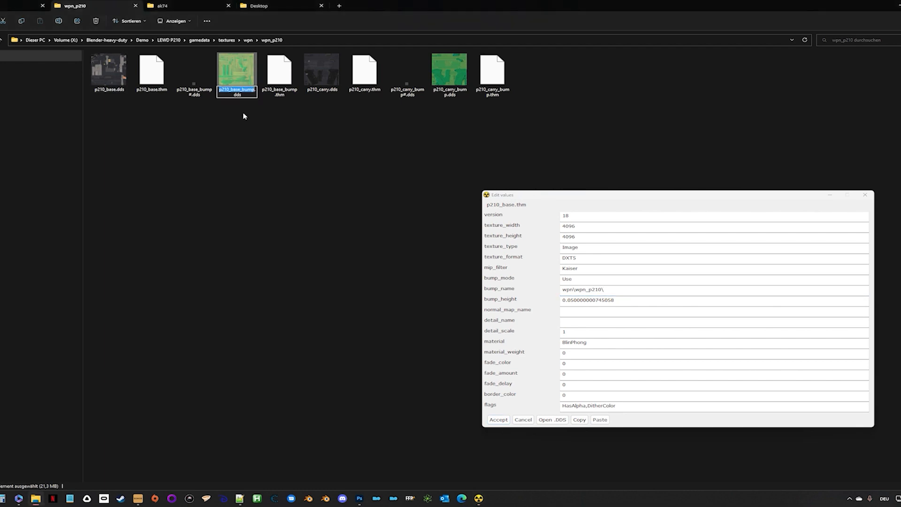
pyautogui.click(628, 290)
pyautogui.hotkey('ctrl', 'v')
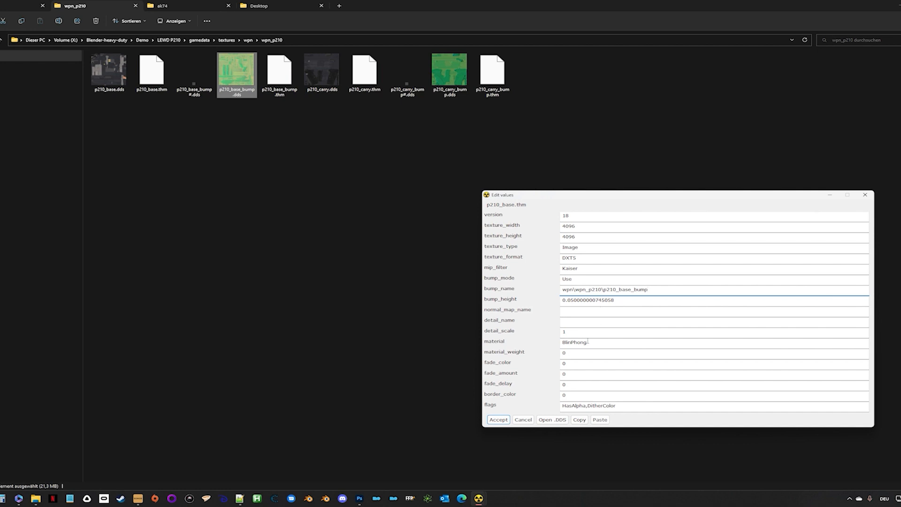
pyautogui.click(498, 419)
# Step: Review the values of p210_base_bump.thm in the THM Viewer and accept them as they are
pyautogui.moveTo(479, 498)
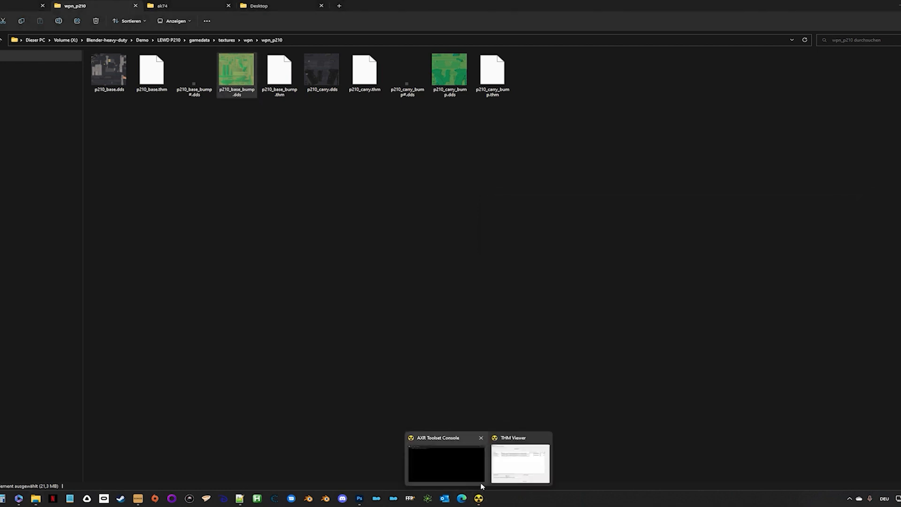
pyautogui.click(520, 460)
pyautogui.rightClick(540, 155)
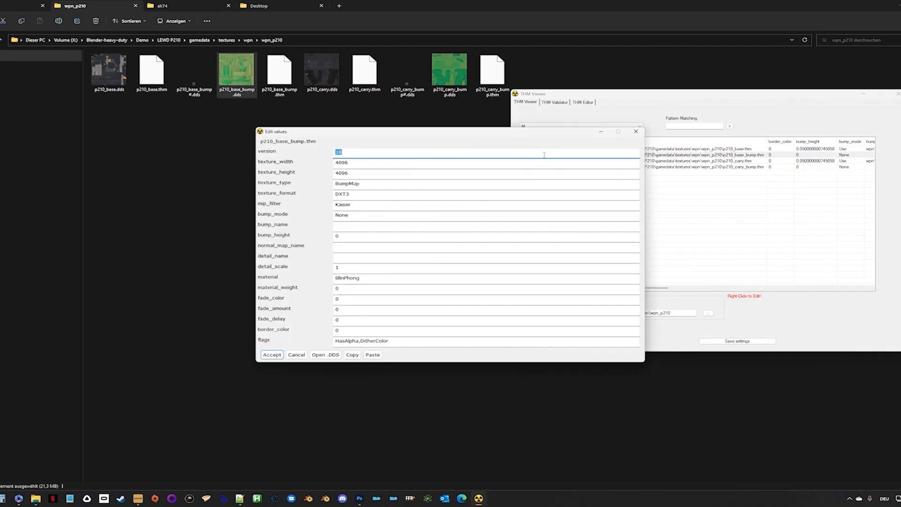
pyautogui.moveTo(384, 139); pyautogui.dragTo(602, 152)
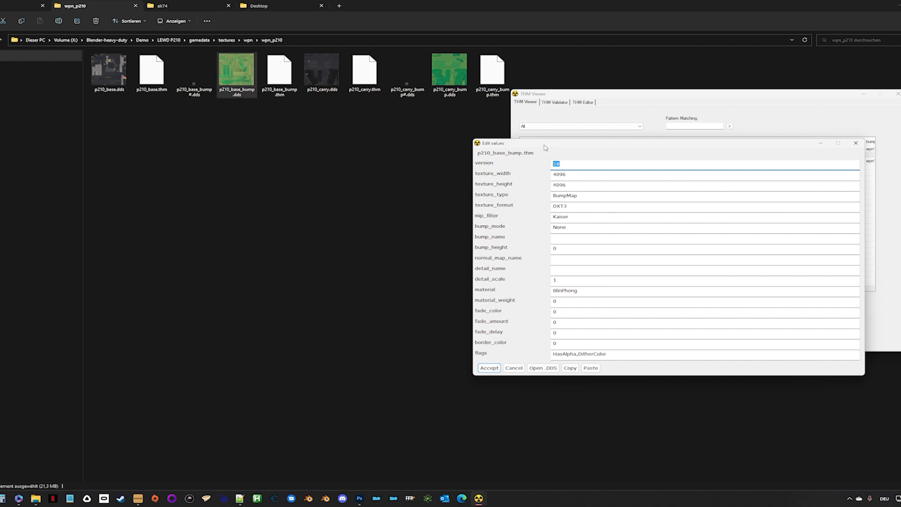
pyautogui.moveTo(544, 145); pyautogui.dragTo(493, 217)
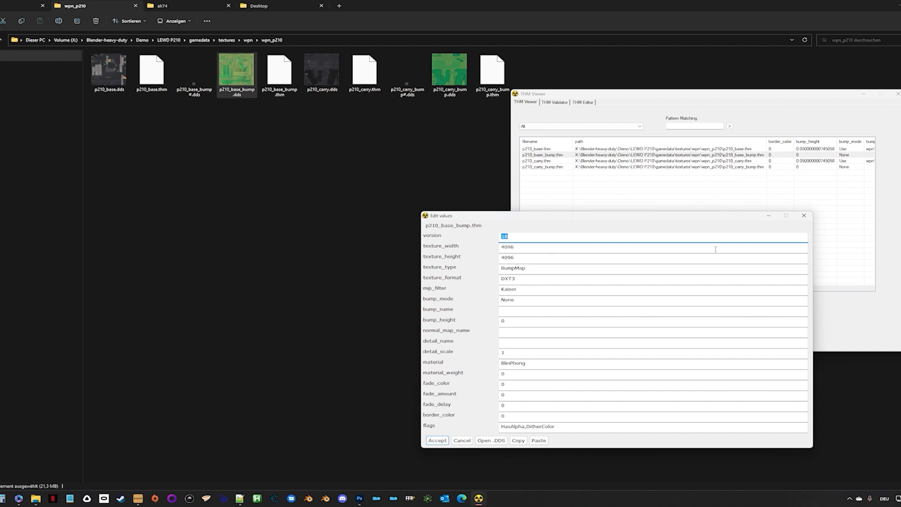
pyautogui.click(437, 440)
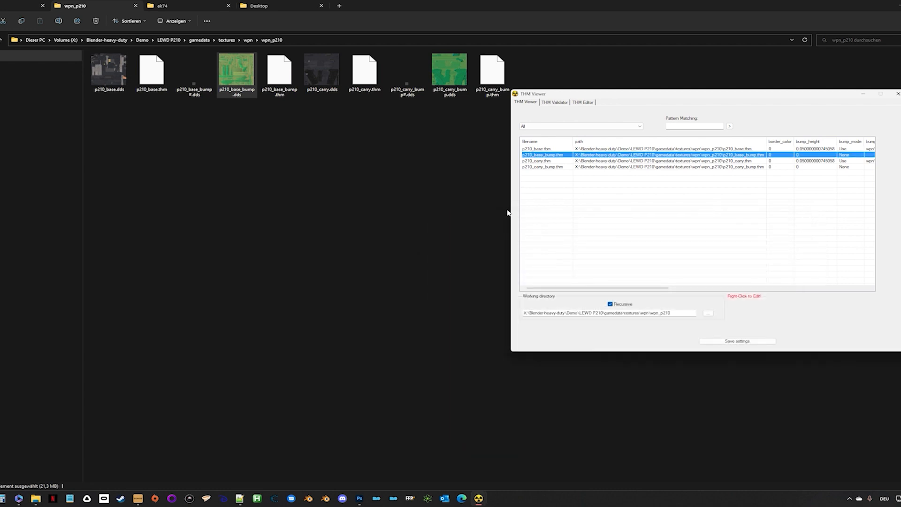
# Step: Set the bump_name of p210_carry.thm to wpn\wpn_p210\p210_carry_bump and accept the values
pyautogui.rightClick(543, 162)
pyautogui.moveTo(457, 137); pyautogui.dragTo(651, 210)
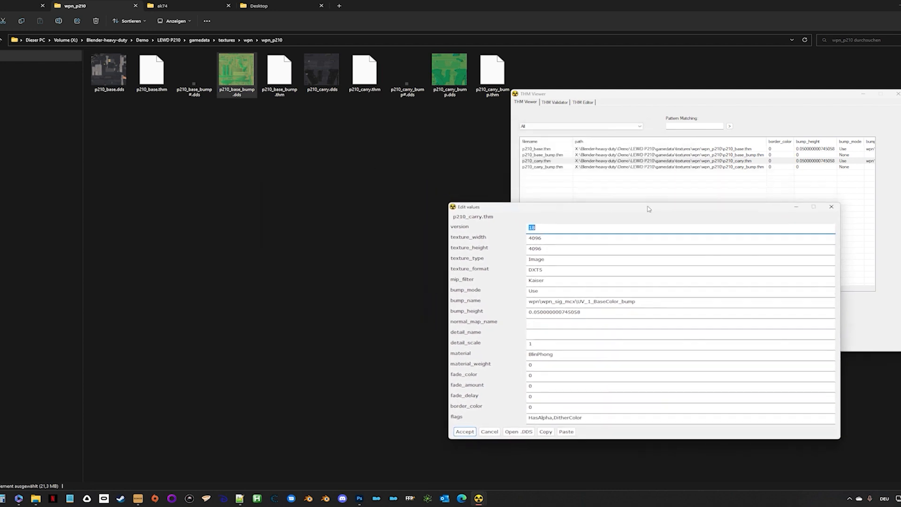
pyautogui.click(321, 74)
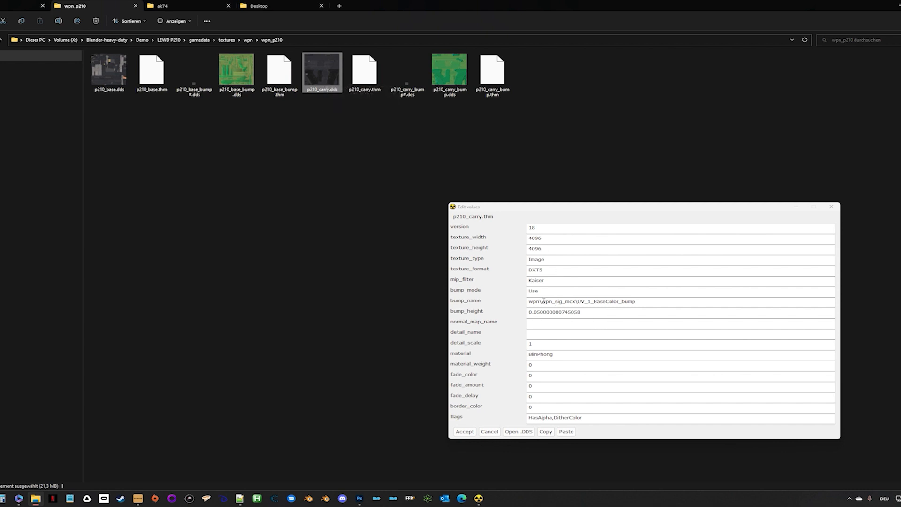
pyautogui.moveTo(555, 302); pyautogui.dragTo(576, 301)
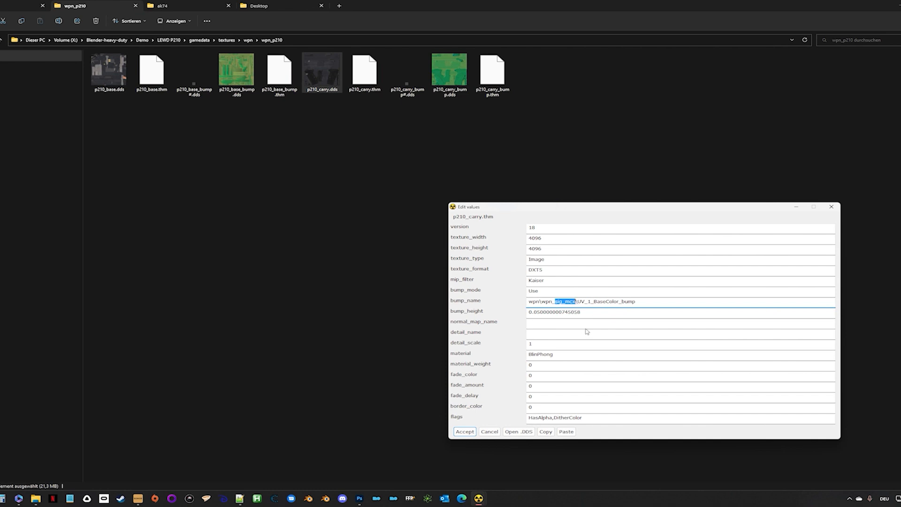
pyautogui.write('p210')
pyautogui.doubleClick(570, 301)
pyautogui.hotkey('ctrl', 'v')
pyautogui.moveTo(585, 301); pyautogui.dragTo(597, 301)
pyautogui.write('carry')
pyautogui.click(465, 431)
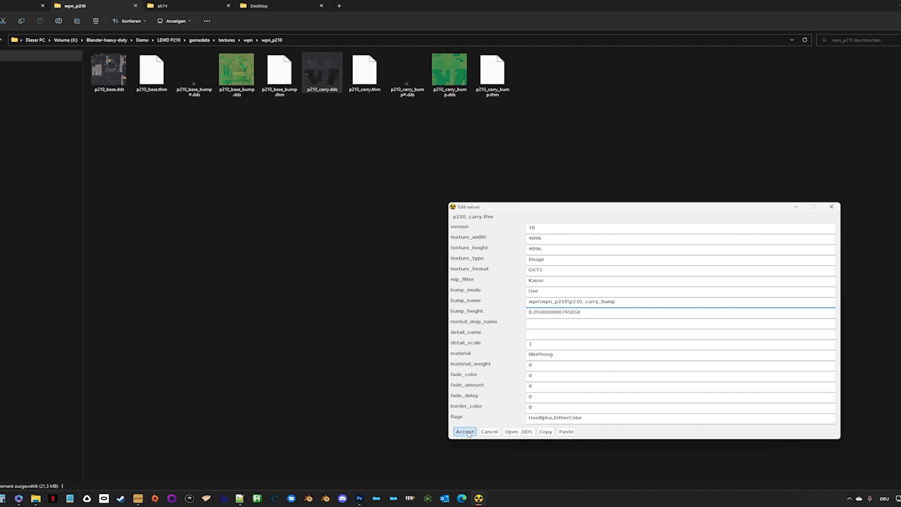
# Step: Review and accept the values of p210_carry_bump.thm as they are, and close the THM Viewer and AXR Toolset
pyautogui.moveTo(479, 498)
pyautogui.click(530, 453)
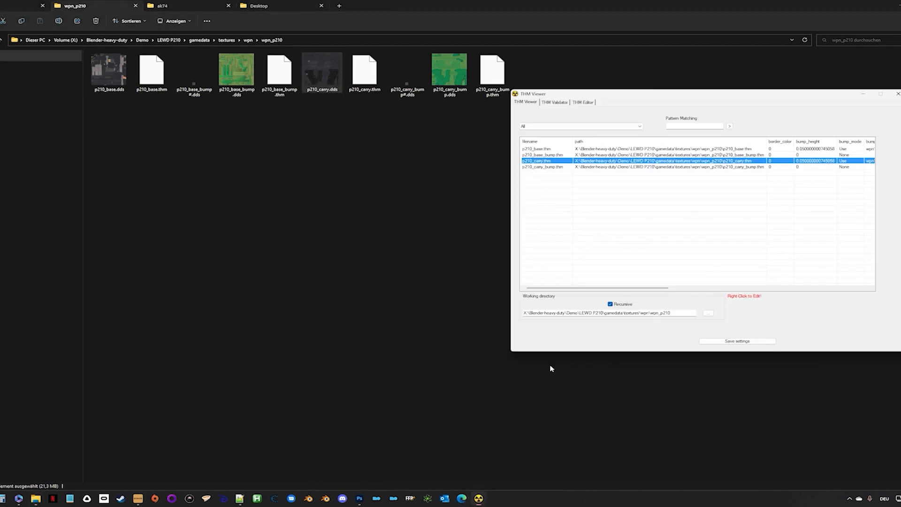
pyautogui.rightClick(555, 167)
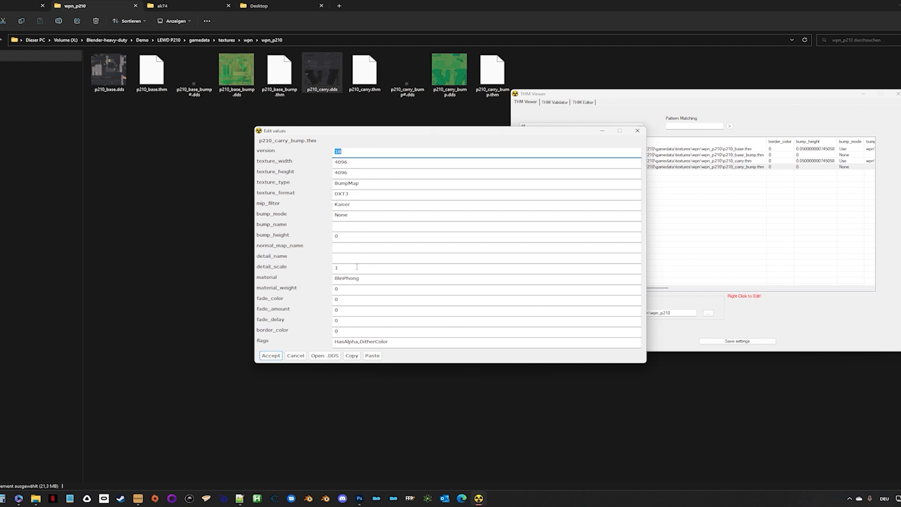
pyautogui.click(271, 355)
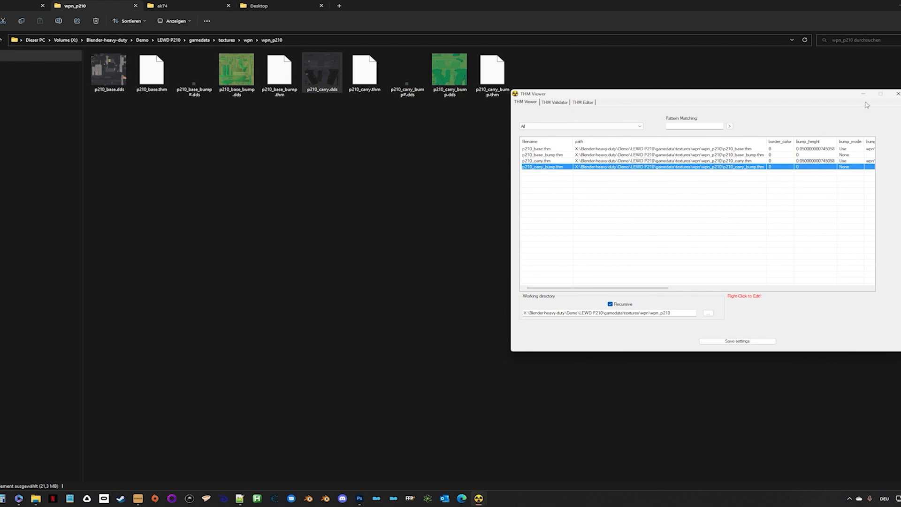
pyautogui.click(897, 94)
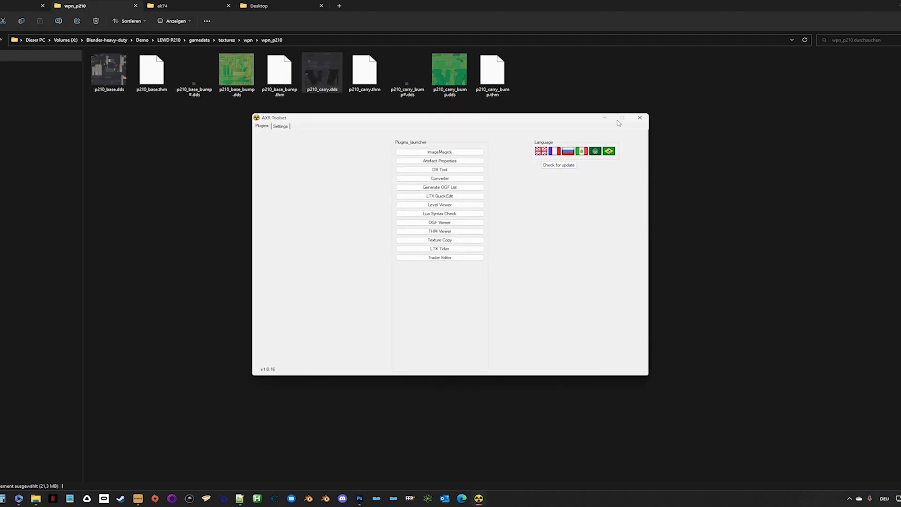
pyautogui.click(641, 117)
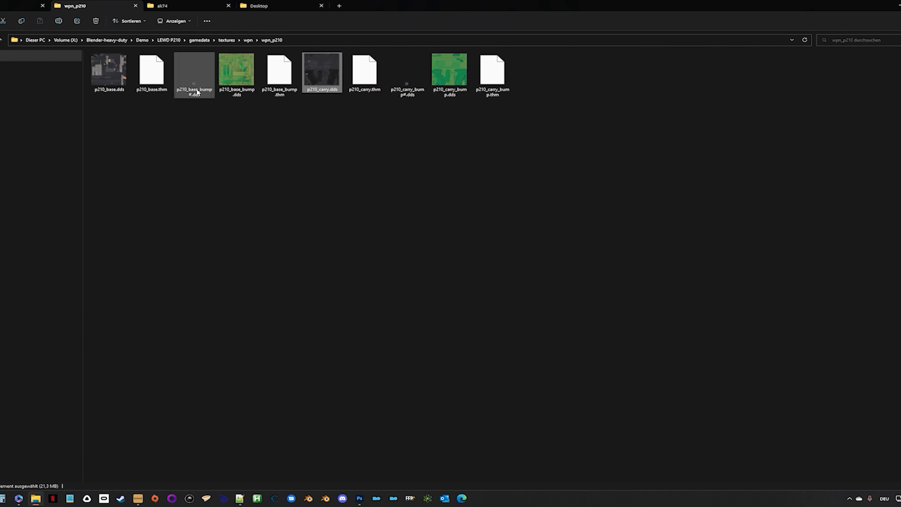
# Step: Copy the wpn_p210 texture folder into X-Ray CoP SDK\editors\gamedata\textures\wpn and open the copy
pyautogui.click(1, 40)
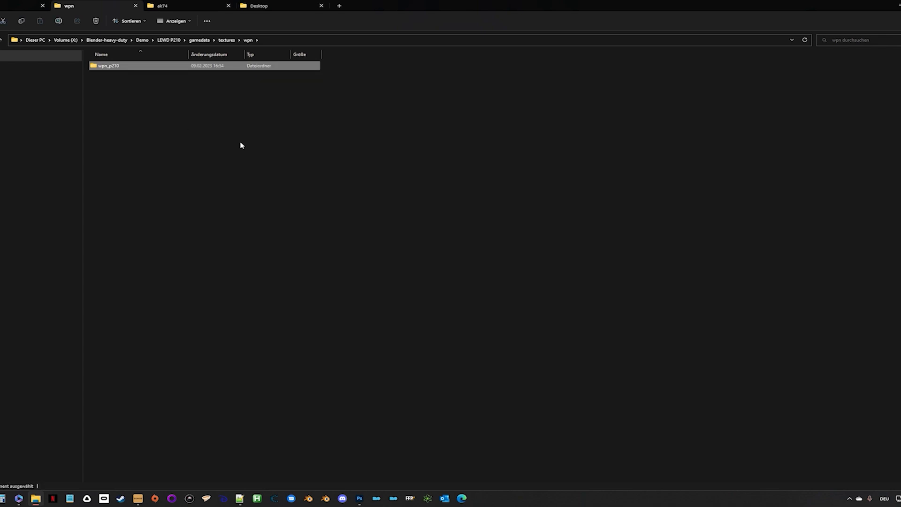
pyautogui.click(337, 5)
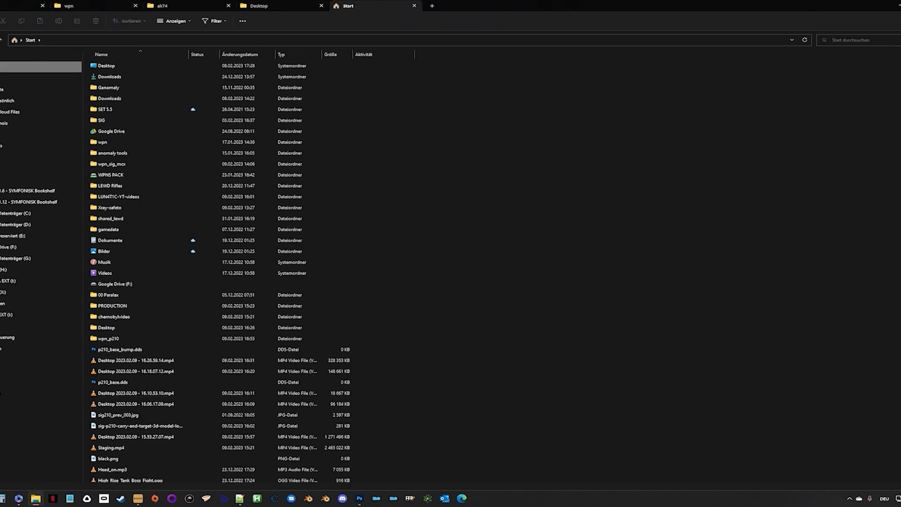
pyautogui.click(1, 158)
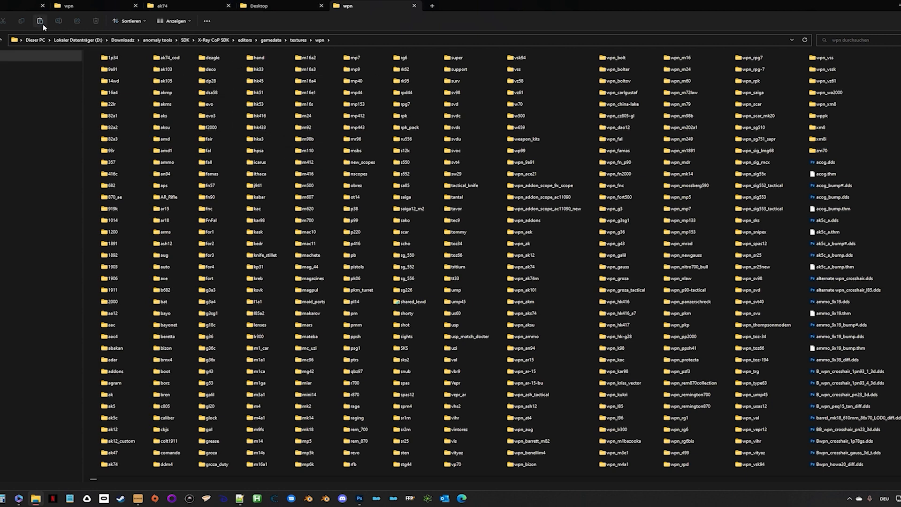
pyautogui.hotkey('ctrl', 'v')
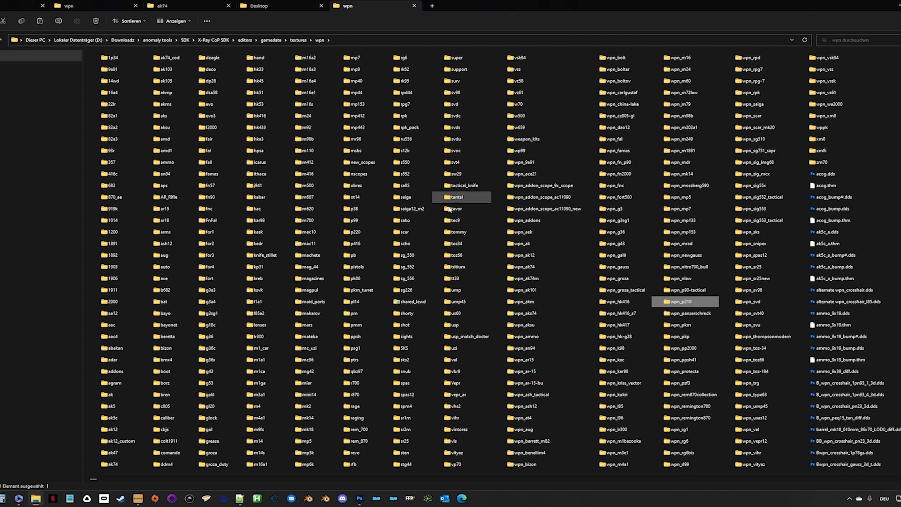
pyautogui.doubleClick(683, 303)
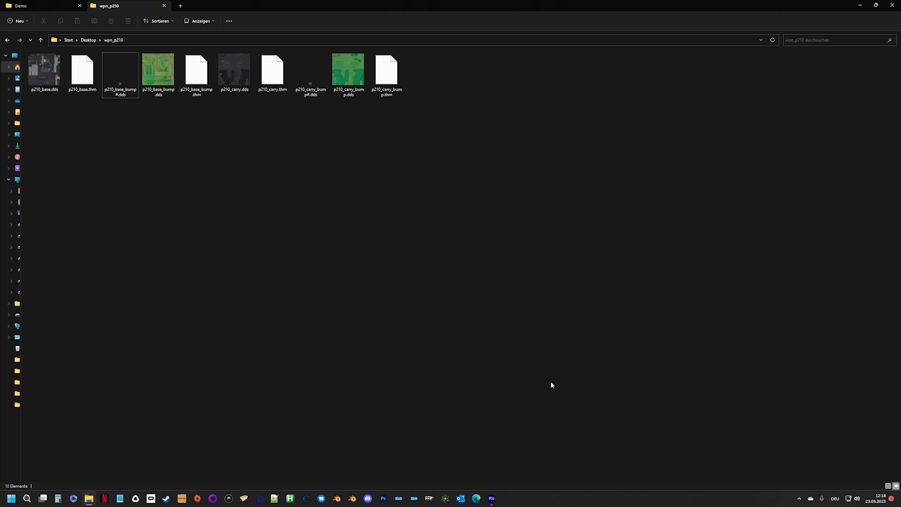
# Step: Switch to Blender with a new scene and delete the default cube
pyautogui.click(352, 498)
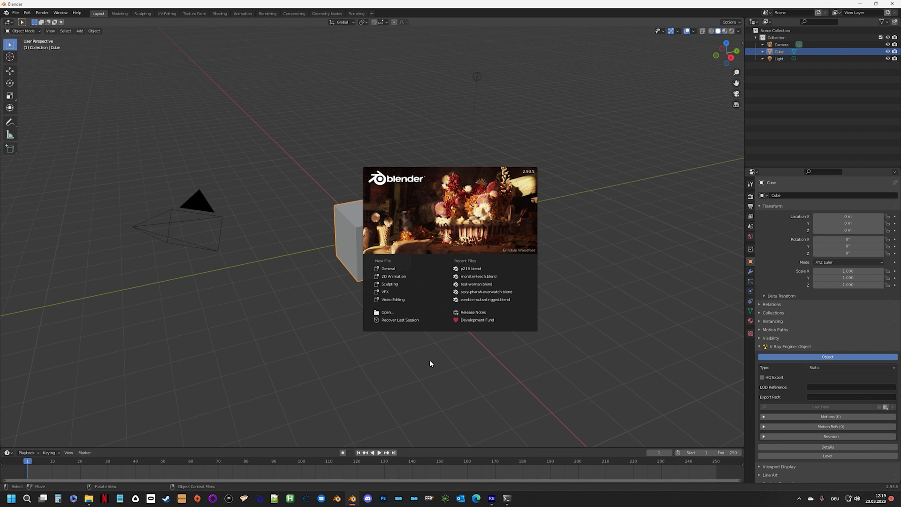
pyautogui.click(342, 291)
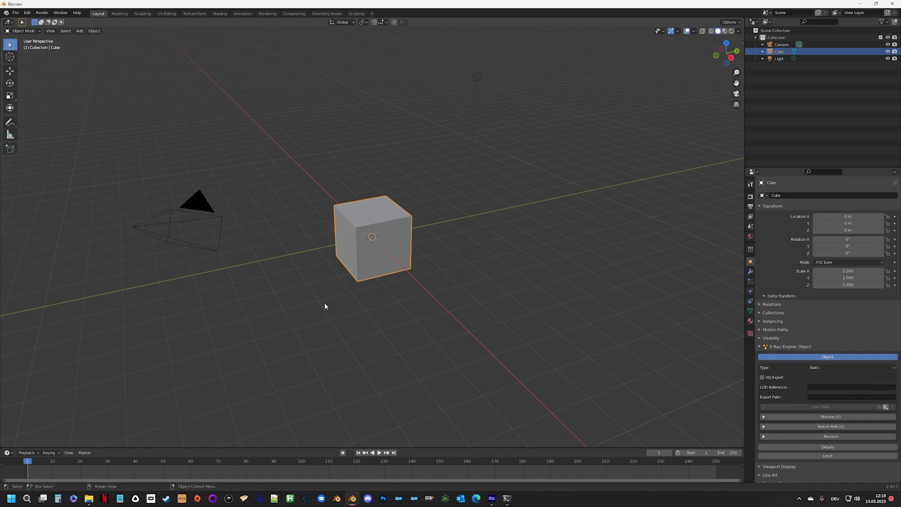
pyautogui.moveTo(326, 305)
pyautogui.mouseDown(button='middle')
pyautogui.moveTo(394, 264)
pyautogui.moveTo(436, 302)
pyautogui.moveTo(355, 307)
pyautogui.moveTo(310, 298)
pyautogui.mouseUp(button='middle')
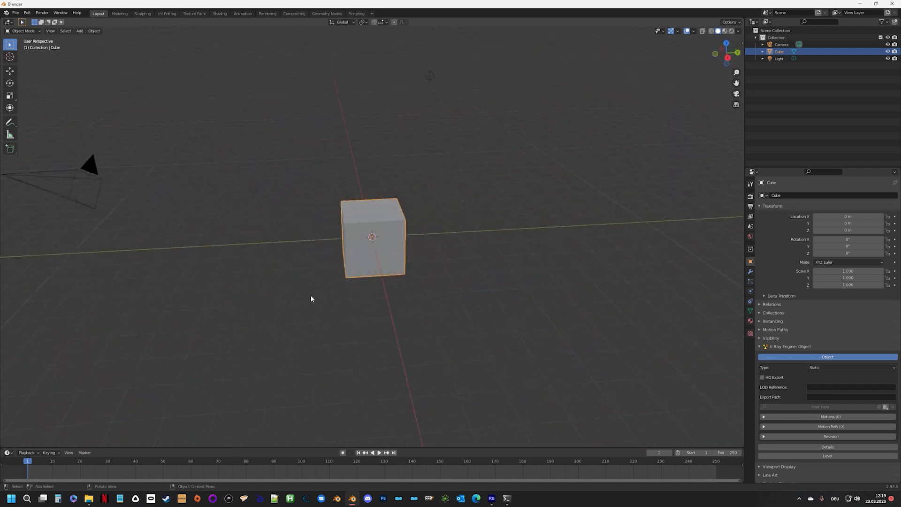
pyautogui.press('Delete')
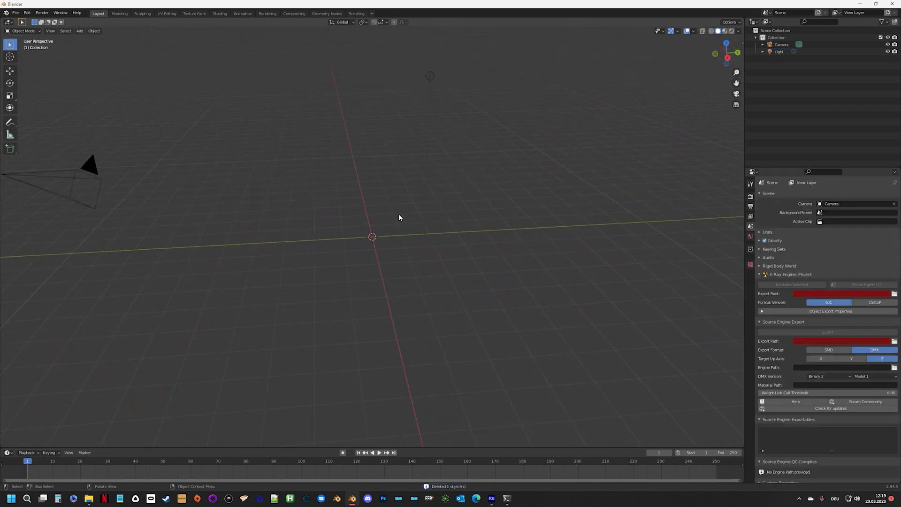
# Step: Hide the default collection that holds the camera and light
pyautogui.scroll(-2, 374, 213)
pyautogui.moveTo(73, 51); pyautogui.dragTo(442, 327)
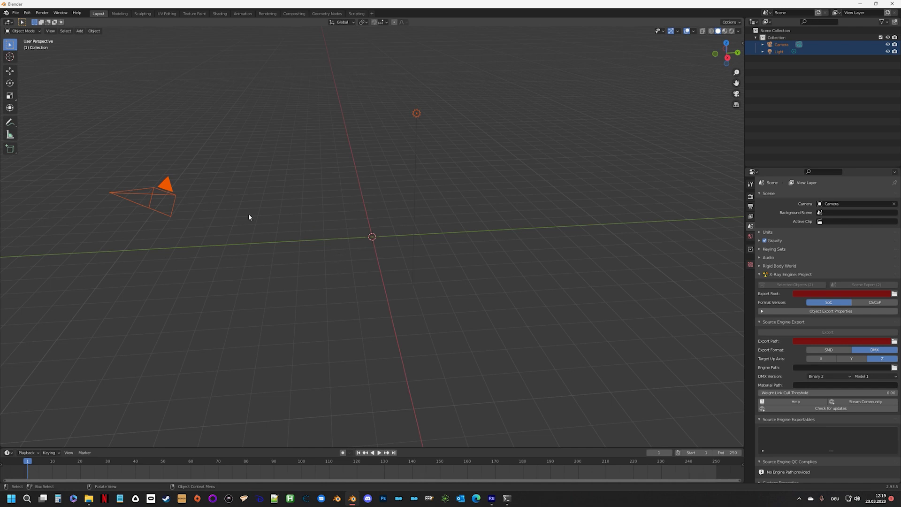
pyautogui.click(643, 165)
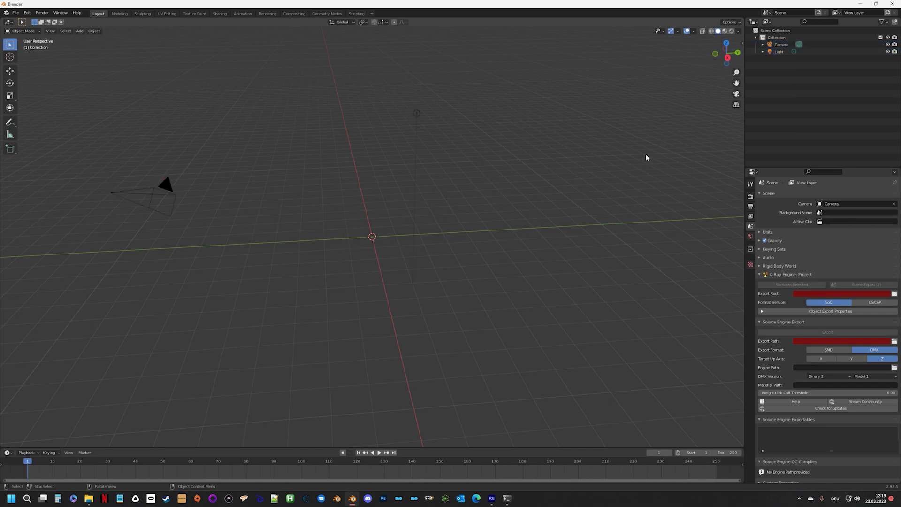
pyautogui.click(787, 38)
pyautogui.click(888, 38)
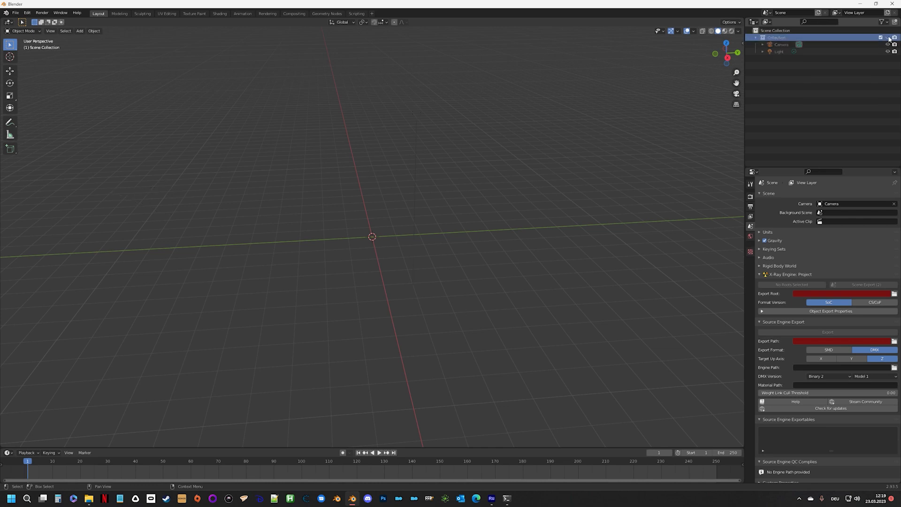
pyautogui.click(756, 38)
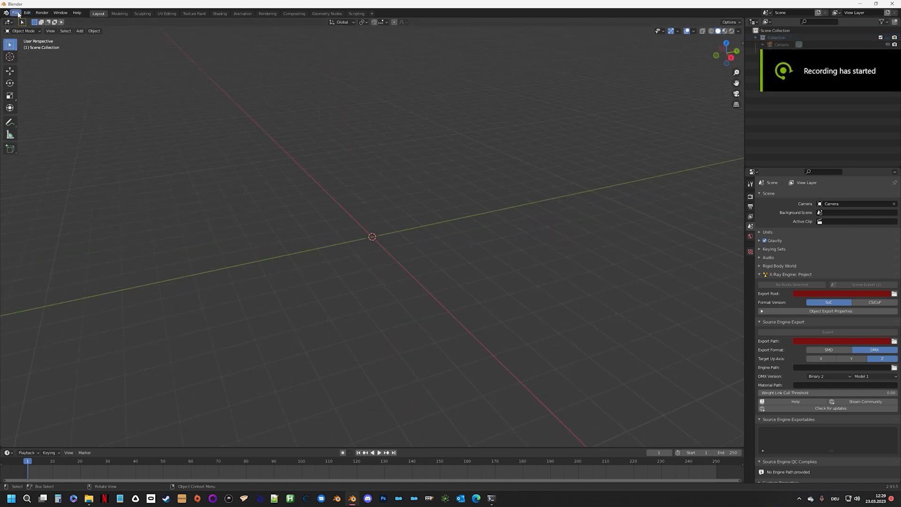
# Step: Import wpn_fort21.ogf from the recent wpn_fort folder as an X-Ray Game Object with its motions
pyautogui.click(17, 14)
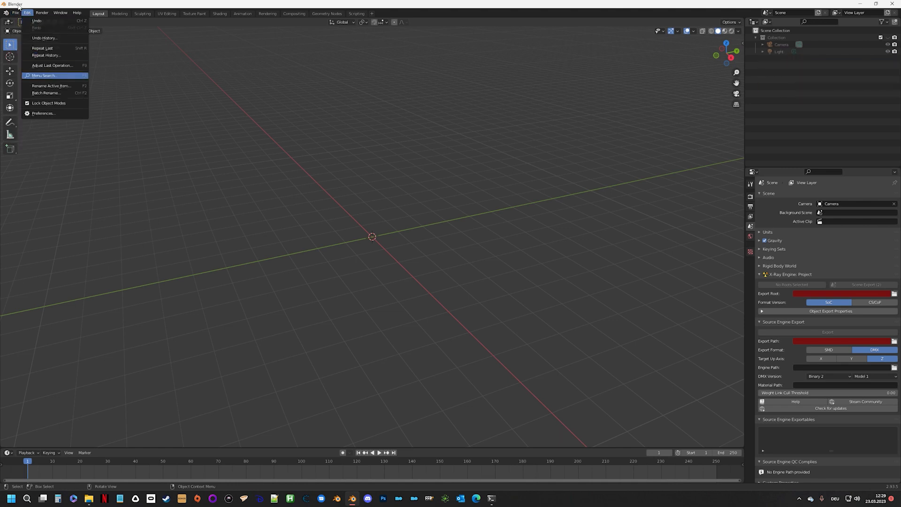
pyautogui.click(15, 12)
pyautogui.click(16, 13)
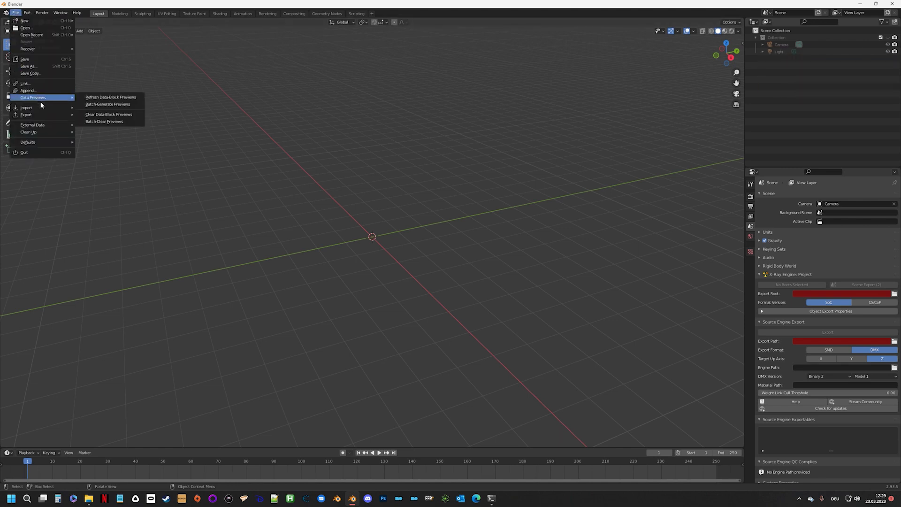
pyautogui.moveTo(28, 108)
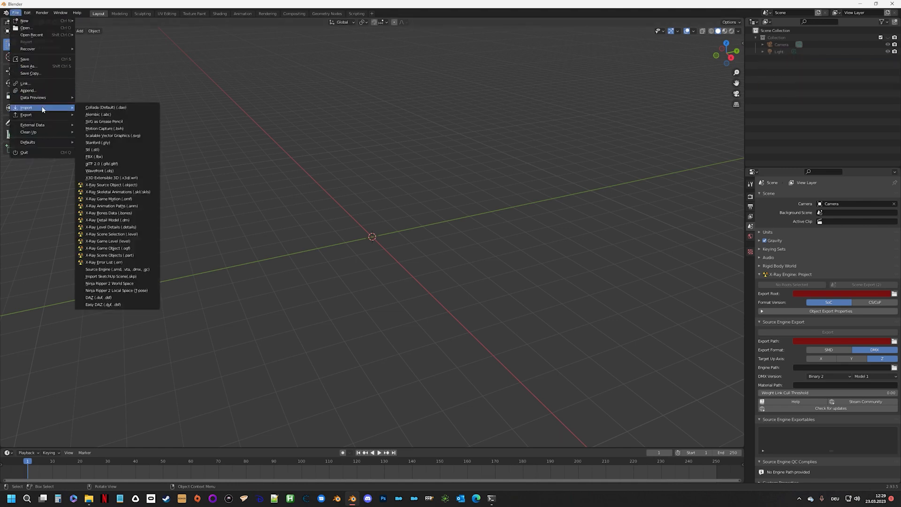
pyautogui.click(116, 248)
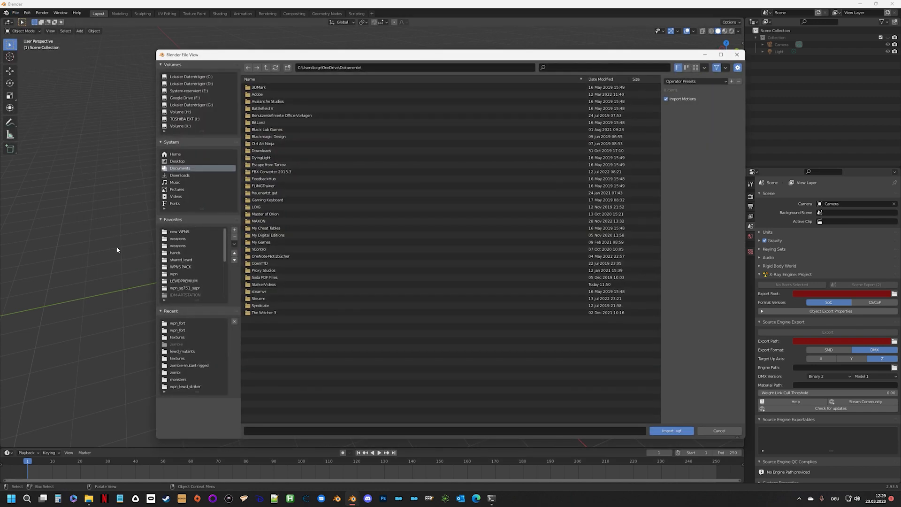
pyautogui.click(178, 324)
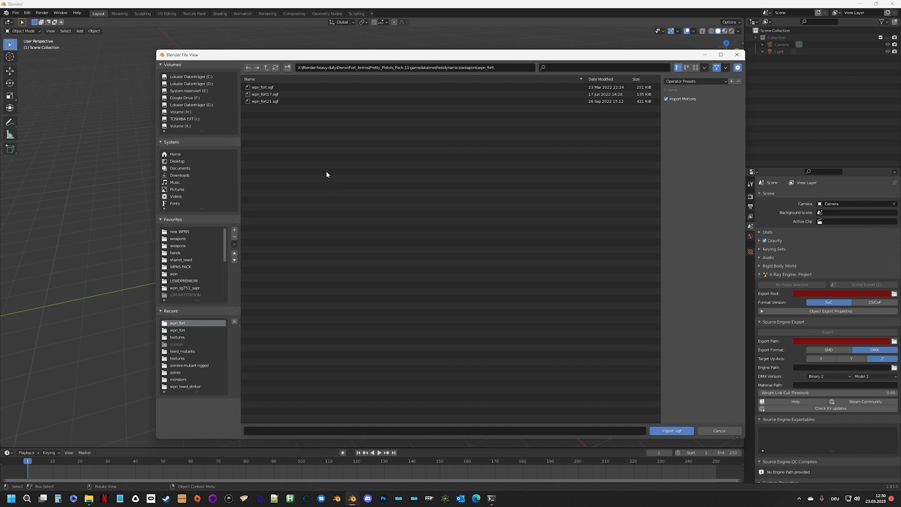
pyautogui.click(288, 102)
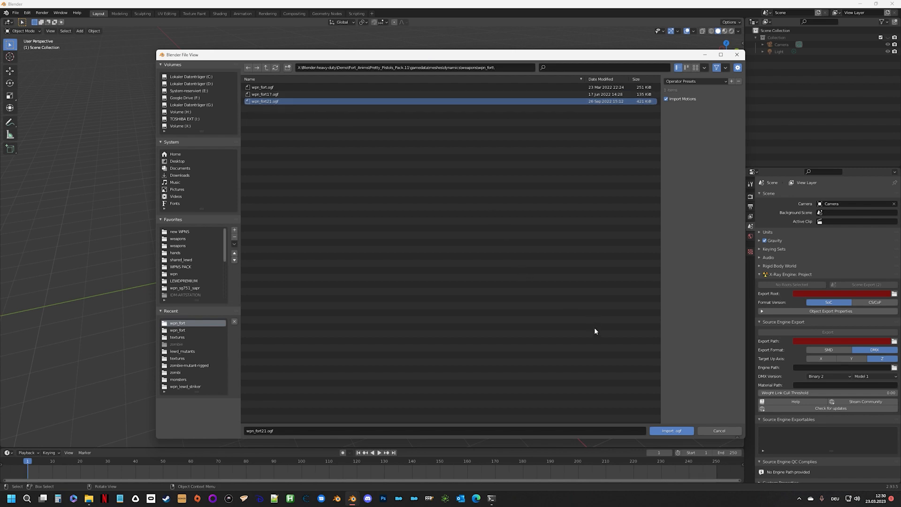
pyautogui.click(670, 431)
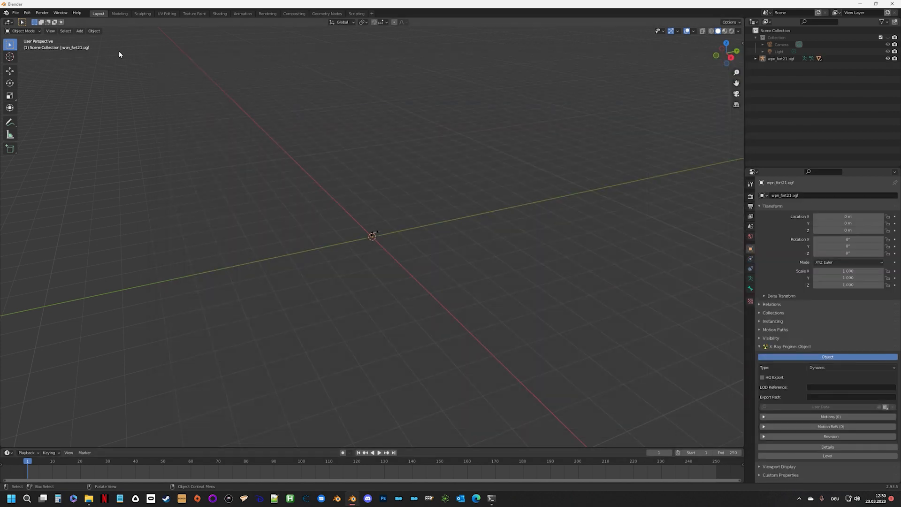
# Step: Import the X-Ray Game Object wpn_fort21_hud.ogf from the meshes\anomaly_weapons\wpn_fort folder of the Pretty Pistols Pack
pyautogui.click(15, 12)
pyautogui.moveTo(45, 107)
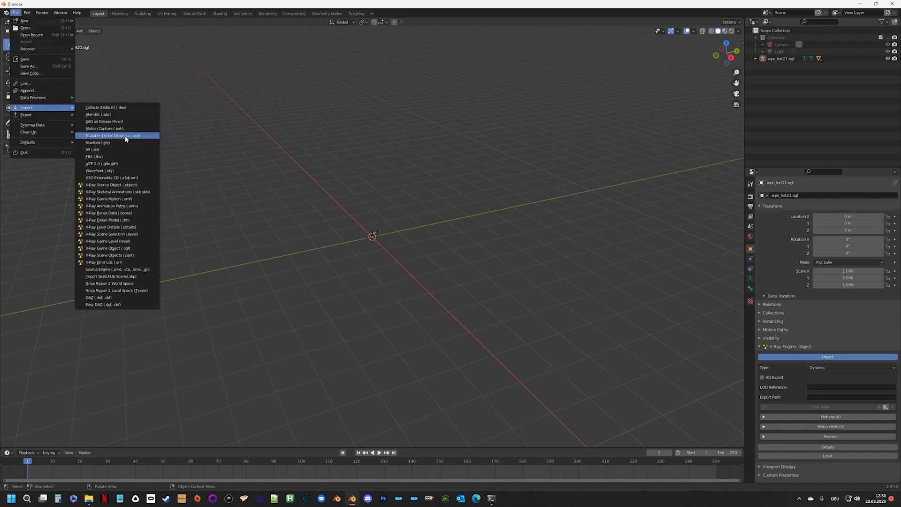
pyautogui.click(133, 247)
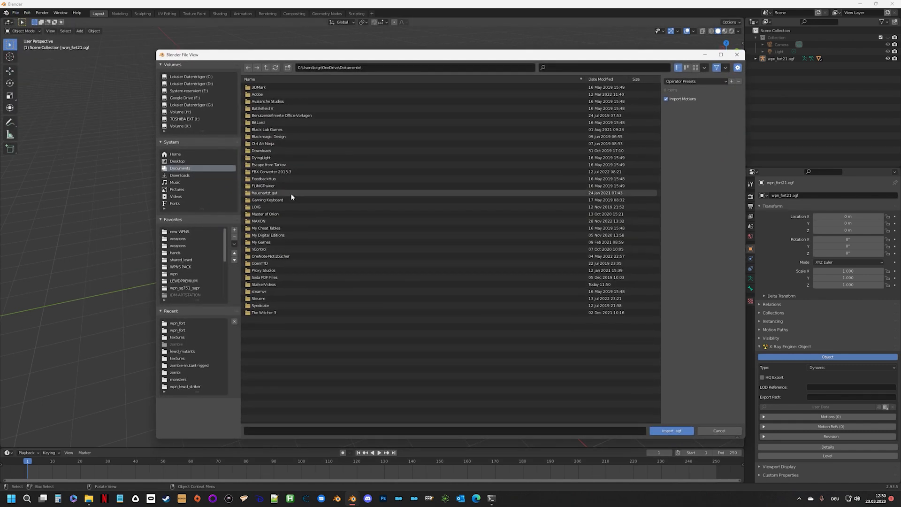
pyautogui.click(183, 322)
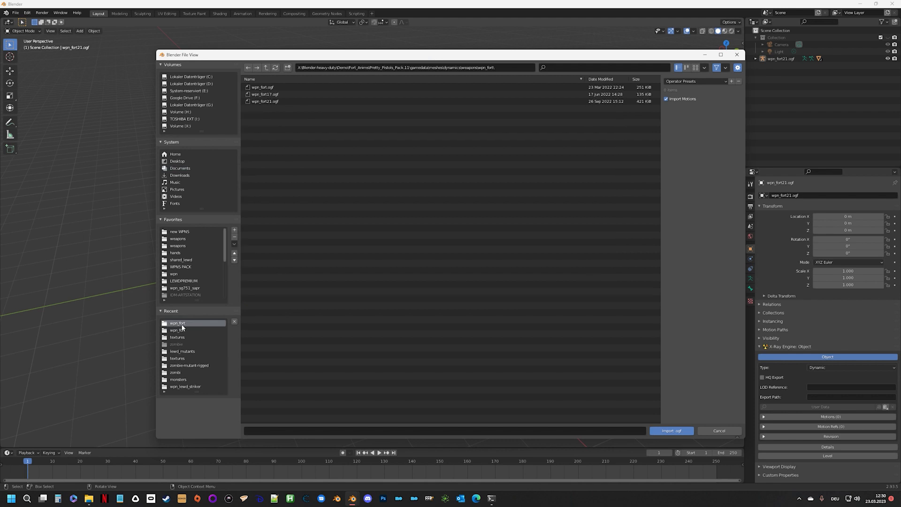
pyautogui.click(265, 68)
pyautogui.click(266, 67)
pyautogui.click(266, 67)
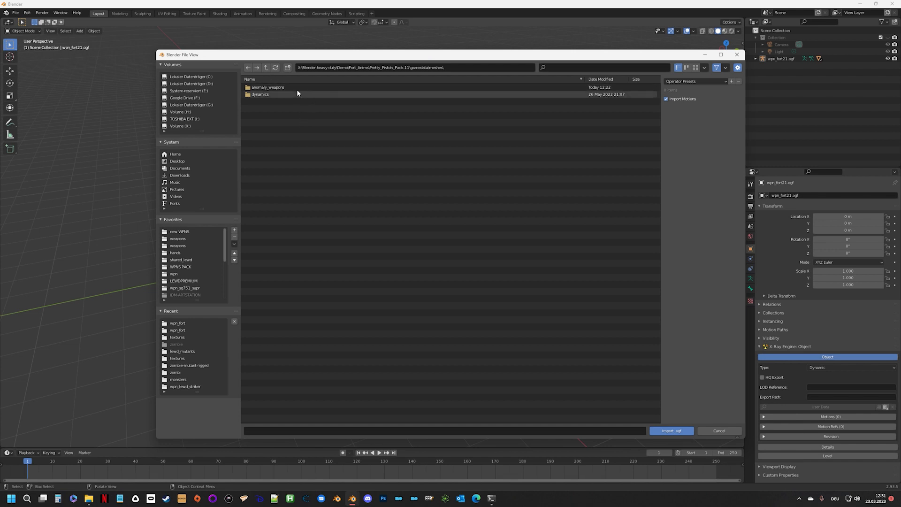
pyautogui.doubleClick(278, 89)
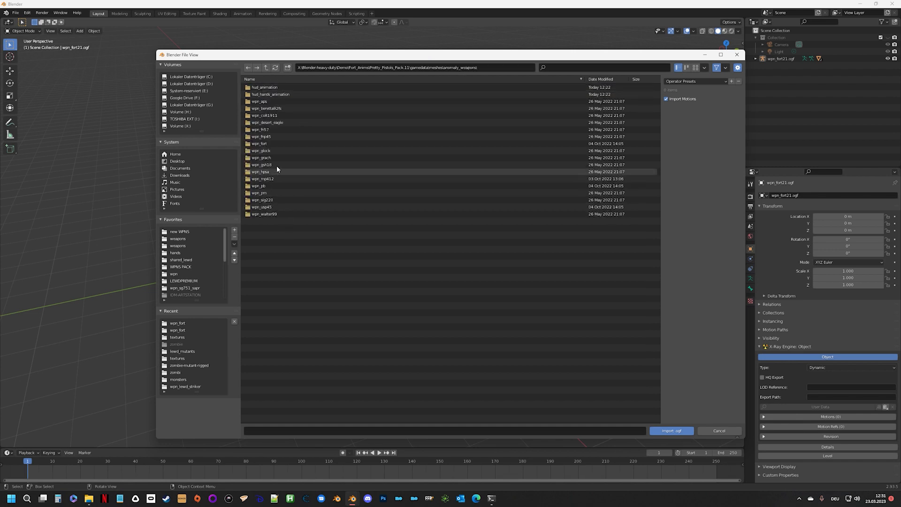
pyautogui.doubleClick(276, 143)
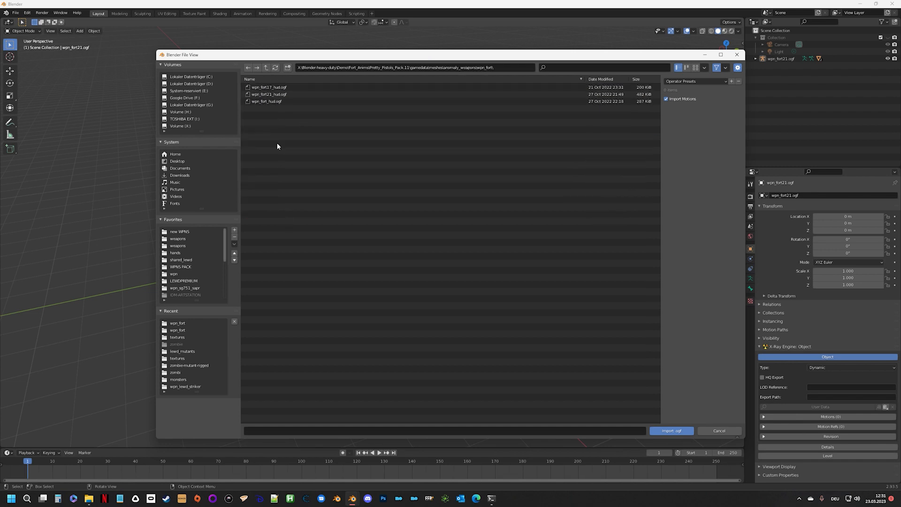
pyautogui.click(272, 95)
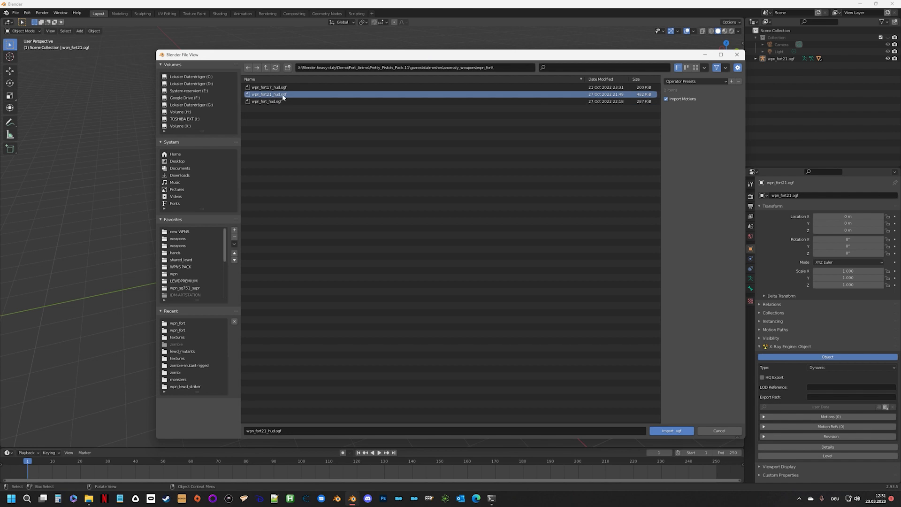
pyautogui.click(671, 430)
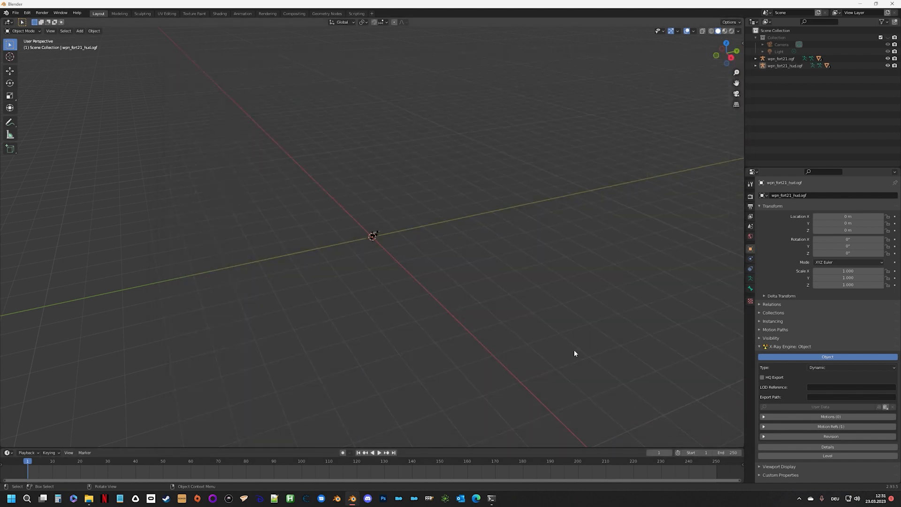
# Step: Examine the two imported Fort-21 pistol models and their bones from both sides
pyautogui.scroll(16, 405, 223)
pyautogui.scroll(-3, 407, 224)
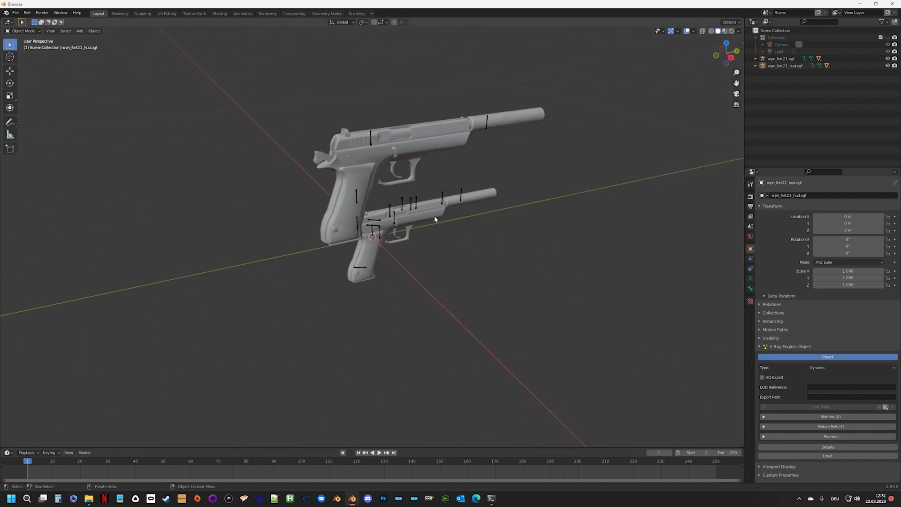
pyautogui.scroll(2, 436, 216)
pyautogui.moveTo(490, 223); pyautogui.dragTo(469, 169, button='middle')
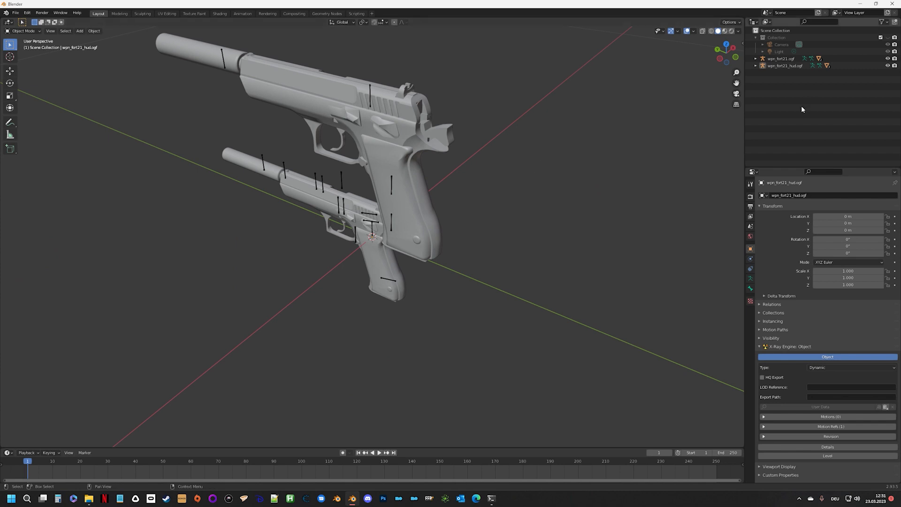
# Step: Hide the wpn_fort21.ogf model and view the remaining HUD pistol from its side
pyautogui.click(887, 58)
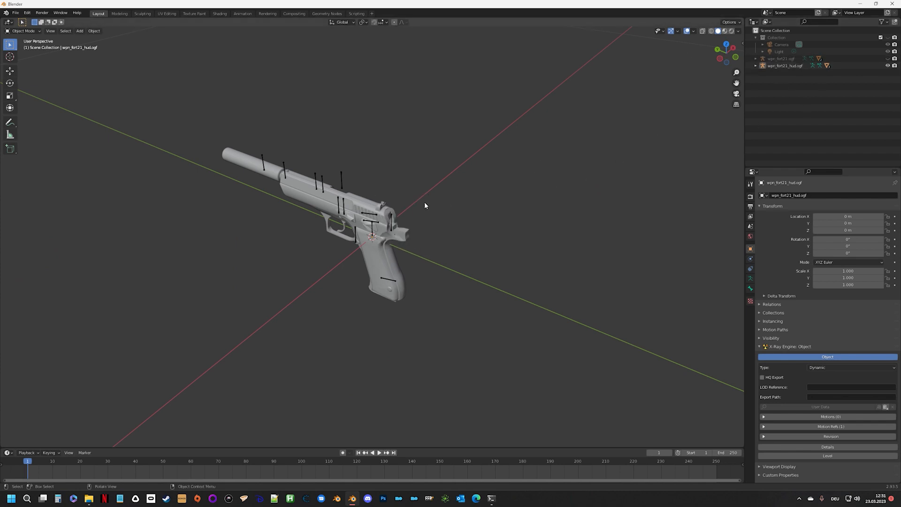
pyautogui.moveTo(341, 213)
pyautogui.mouseDown(button='middle')
pyautogui.moveTo(419, 210)
pyautogui.moveTo(346, 227)
pyautogui.mouseUp(button='middle')
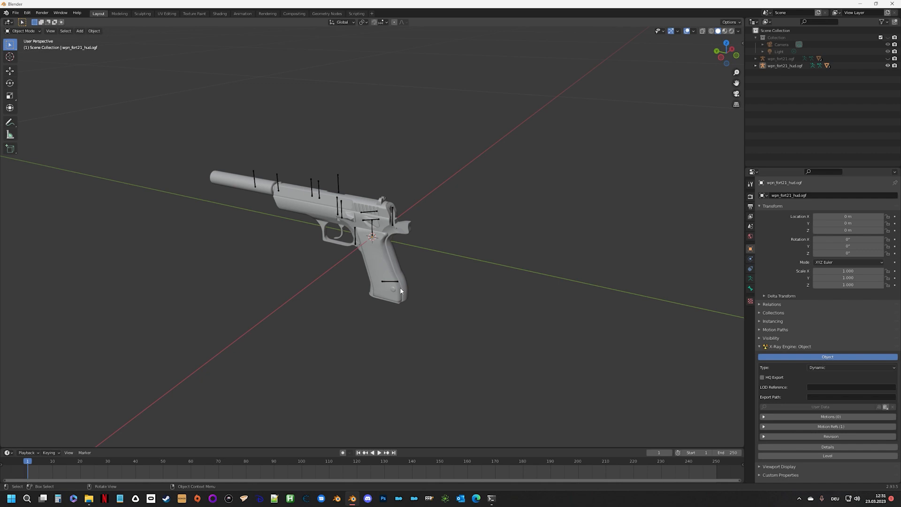
pyautogui.moveTo(343, 246); pyautogui.dragTo(270, 254, button='middle')
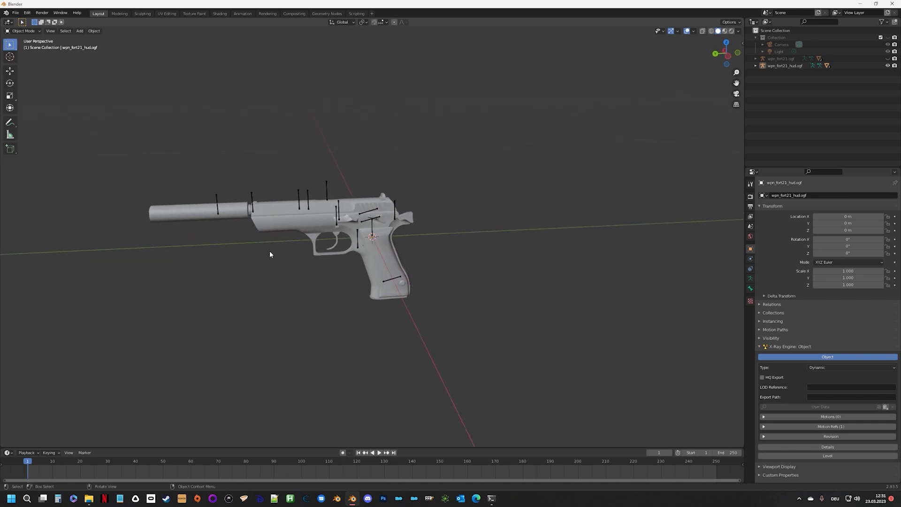
# Step: Import the FBX model p210_carry.fbx from the uploads_files_3964999_sig_p210_PACK folder inside the Demo folder
pyautogui.click(17, 13)
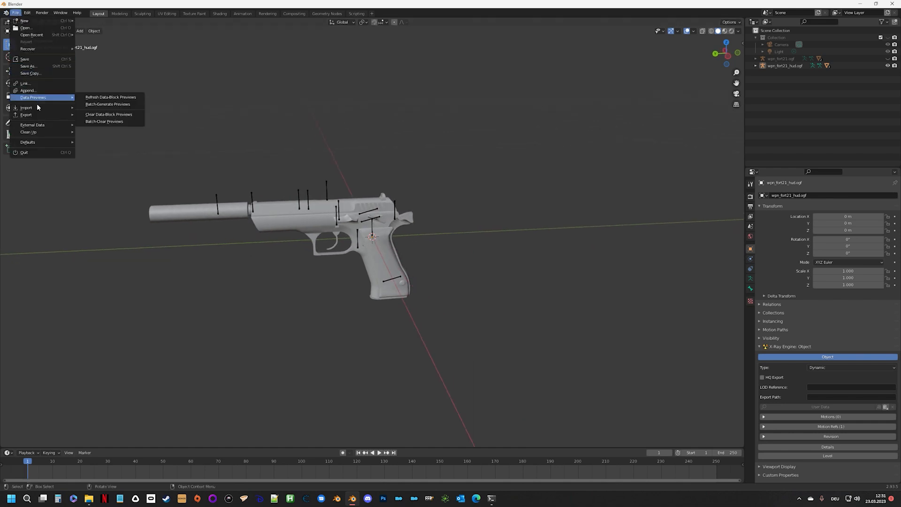
pyautogui.moveTo(36, 107)
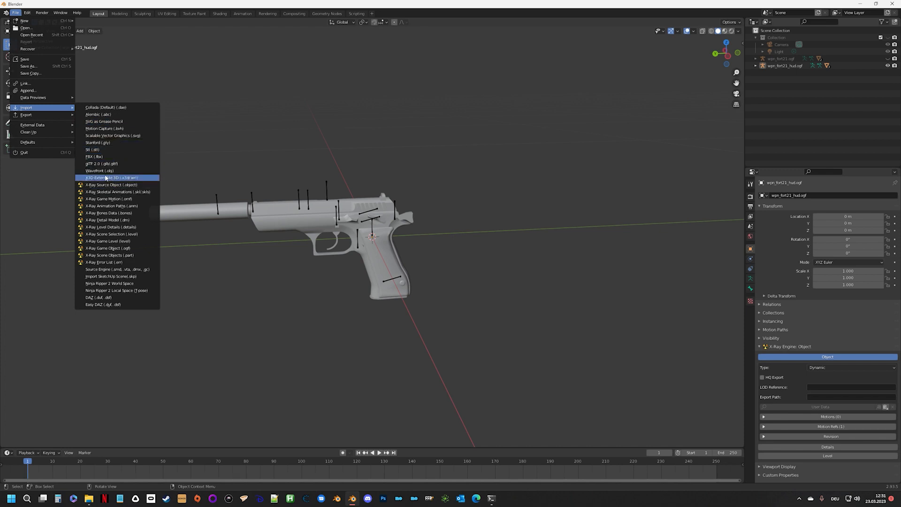
pyautogui.click(99, 158)
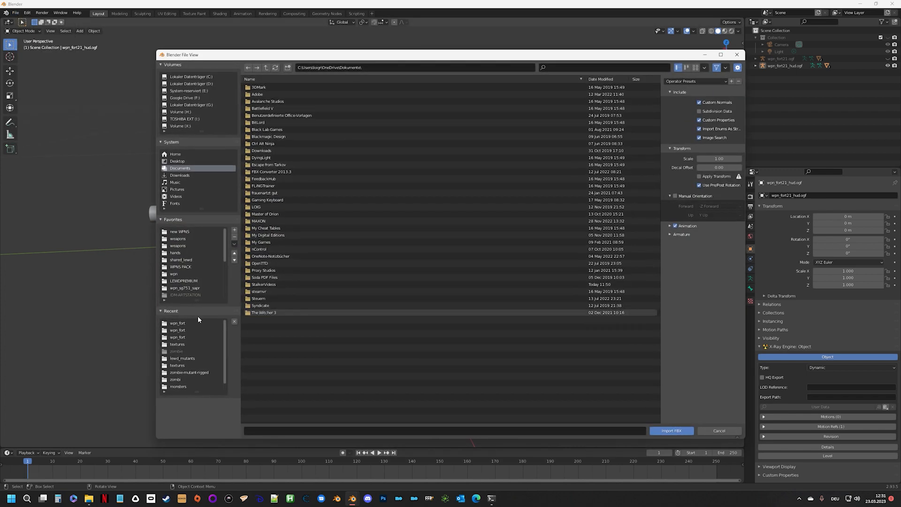
pyautogui.click(180, 325)
pyautogui.click(267, 69)
pyautogui.click(267, 69)
pyautogui.click(266, 68)
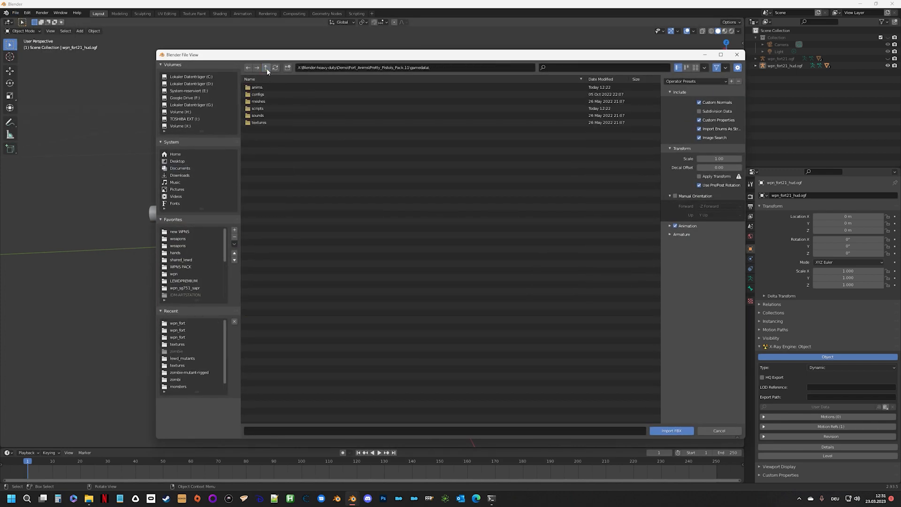
pyautogui.click(266, 69)
pyautogui.click(266, 69)
pyautogui.click(267, 68)
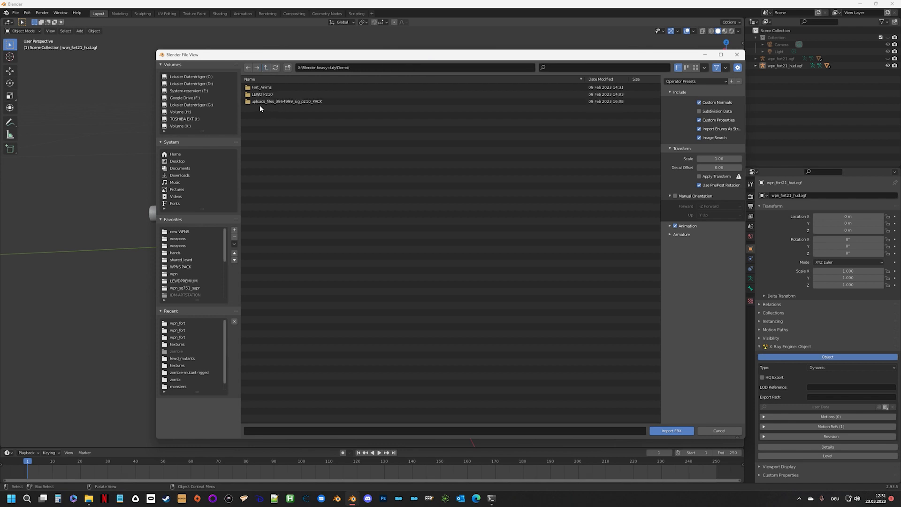
pyautogui.click(294, 101)
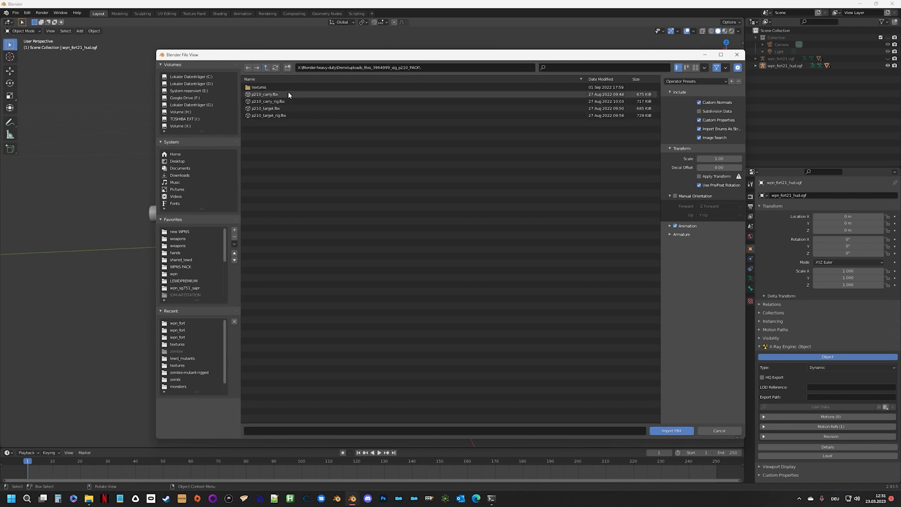
pyautogui.click(323, 94)
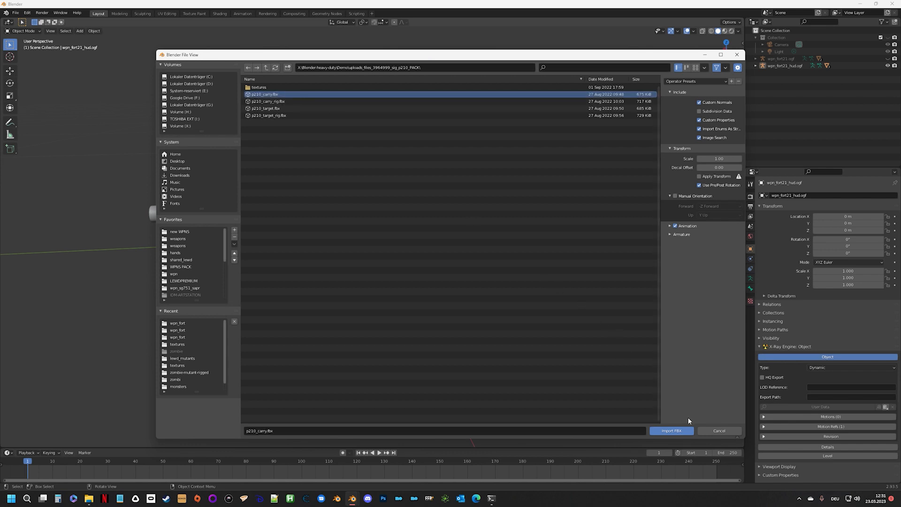
pyautogui.click(669, 431)
# Step: Display the viewport in Material Preview shading and examine the imported P210 pistol from several angles
pyautogui.scroll(-10, 476, 256)
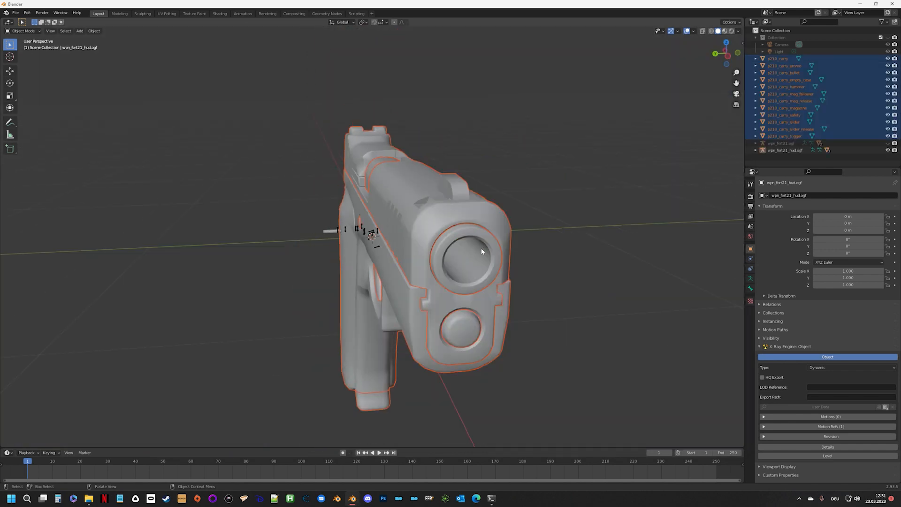
pyautogui.moveTo(498, 269); pyautogui.dragTo(435, 278, button='middle')
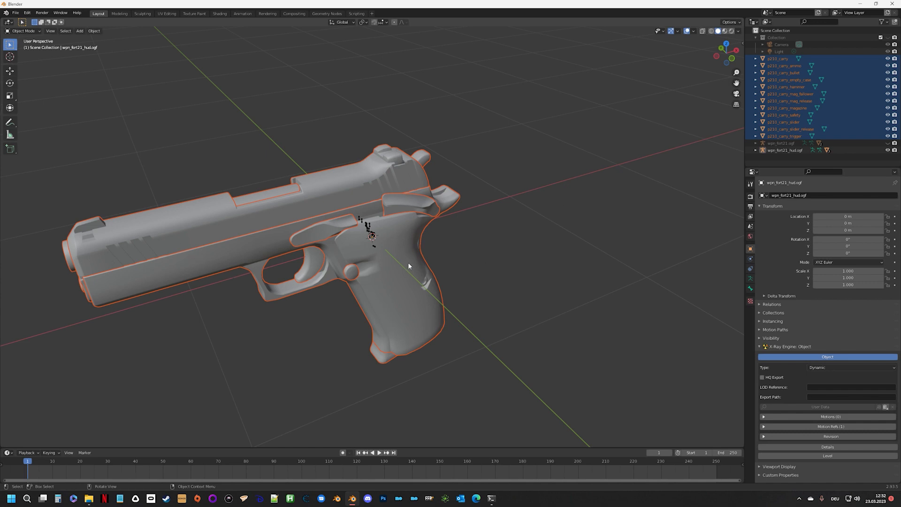
pyautogui.moveTo(256, 277); pyautogui.dragTo(241, 257, button='middle')
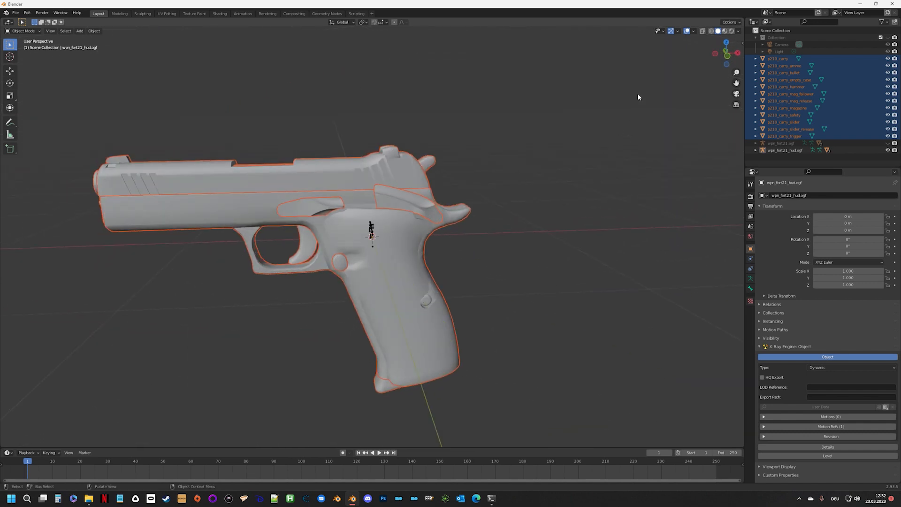
pyautogui.click(728, 30)
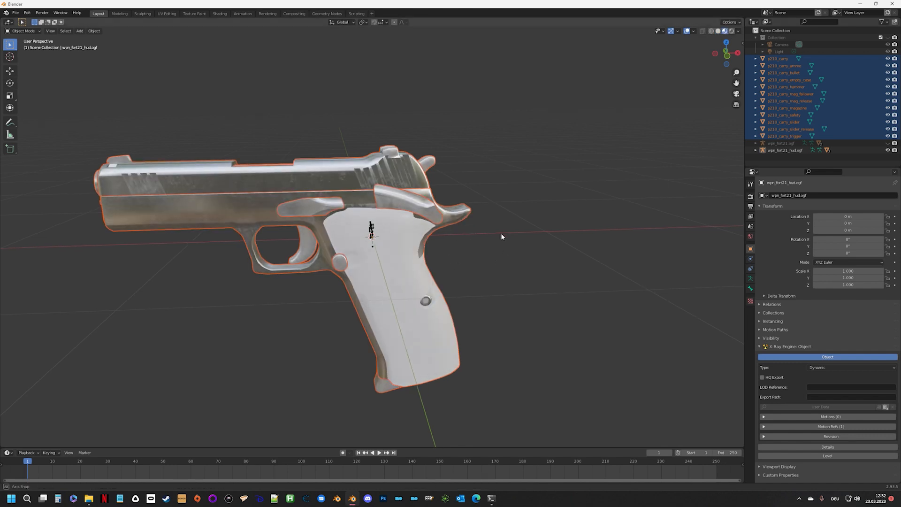
pyautogui.moveTo(500, 238); pyautogui.dragTo(473, 243, button='middle')
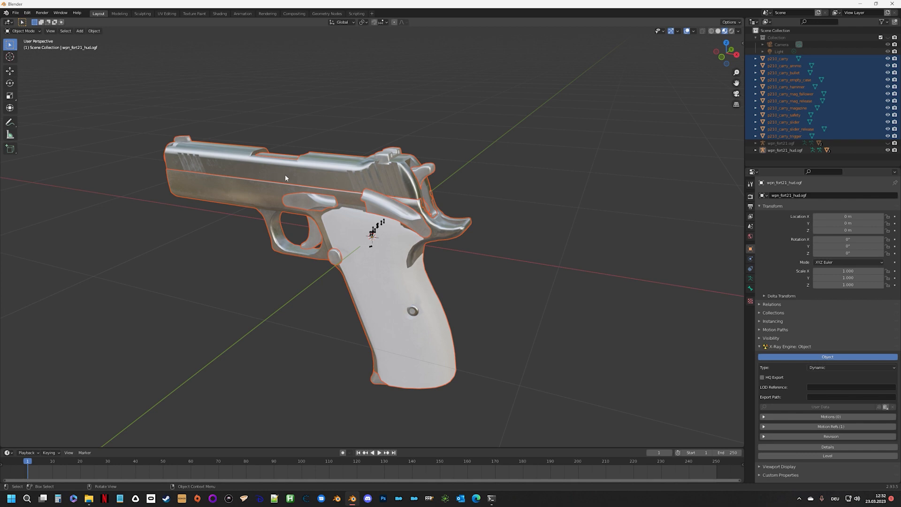
pyautogui.moveTo(304, 263); pyautogui.dragTo(331, 254, button='middle')
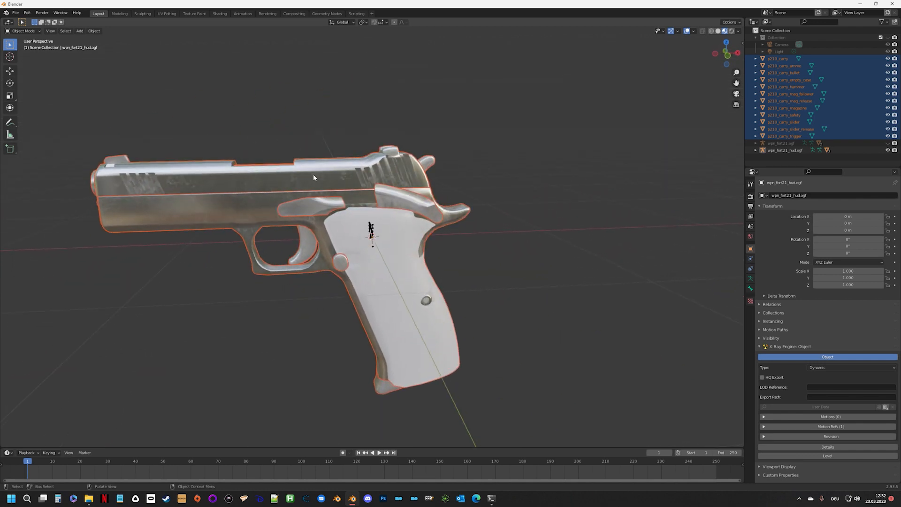
pyautogui.moveTo(286, 218); pyautogui.dragTo(320, 236, button='middle')
pyautogui.moveTo(241, 254); pyautogui.dragTo(280, 242, button='middle')
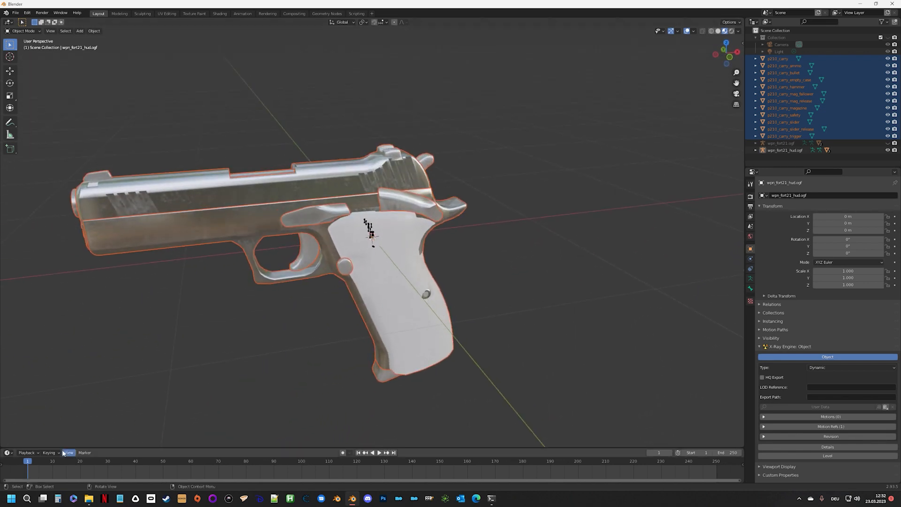
# Step: Change the timeline area to an enlarged Shader Editor and show the p210_carry material nodes of the pistol's slide
pyautogui.click(13, 453)
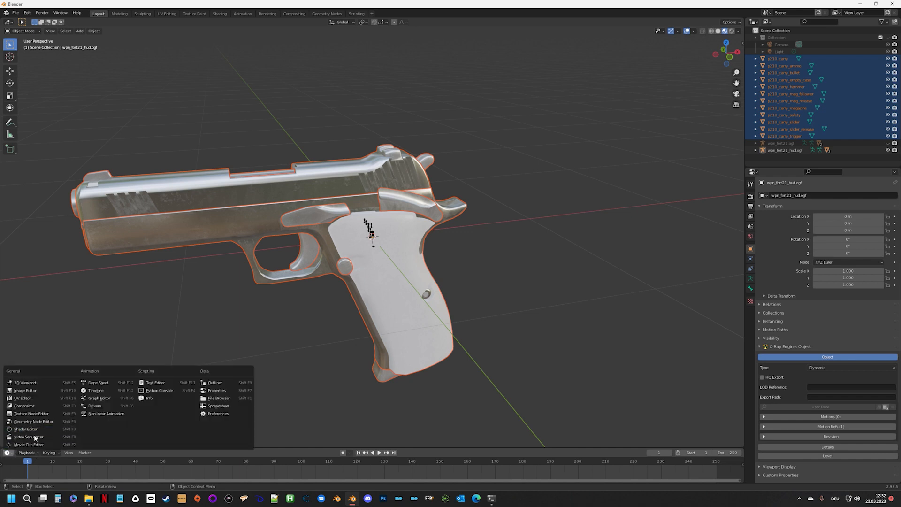
pyautogui.click(30, 429)
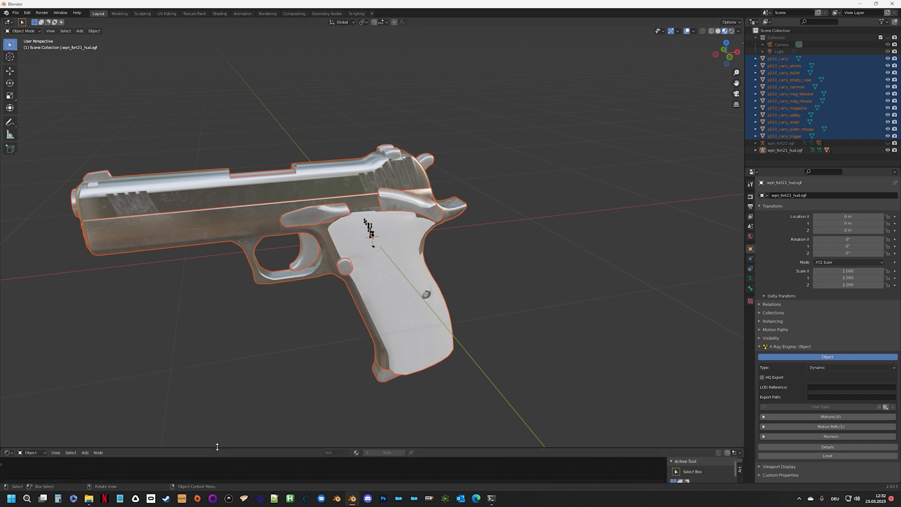
pyautogui.moveTo(212, 447); pyautogui.dragTo(212, 212)
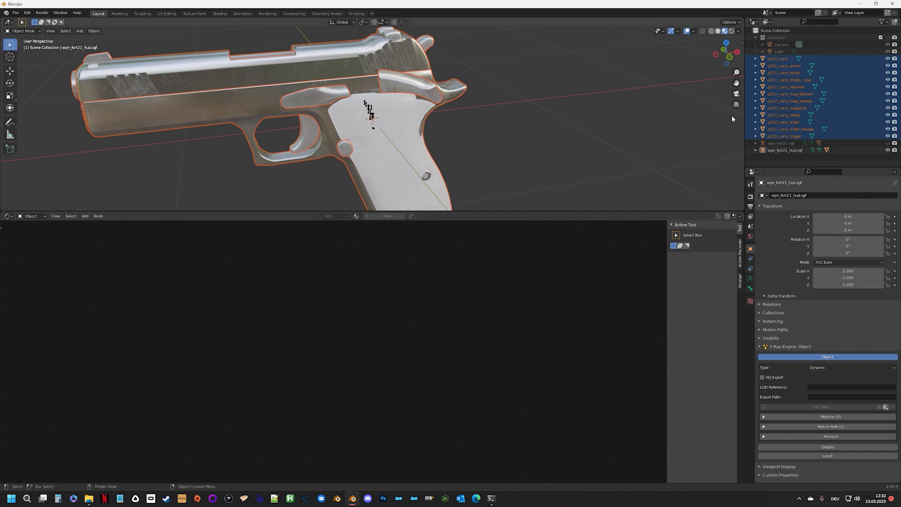
pyautogui.click(327, 60)
pyautogui.scroll(5, 334, 364)
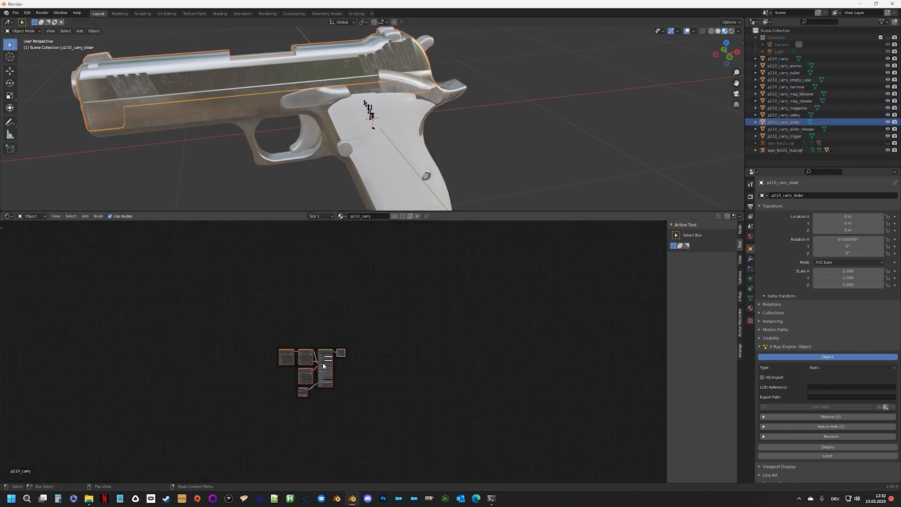
pyautogui.moveTo(334, 364); pyautogui.dragTo(370, 317, button='middle')
pyautogui.scroll(3, 369, 316)
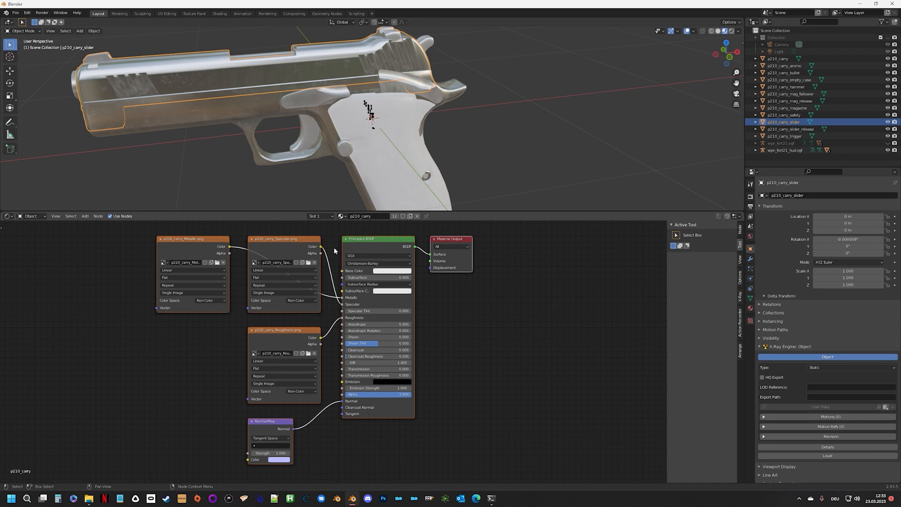
# Step: Move the image texture and normal map nodes lower, and duplicate the Specular texture node into the space above them
pyautogui.scroll(-2, 159, 279)
pyautogui.moveTo(173, 281); pyautogui.dragTo(317, 432)
pyautogui.moveTo(290, 268); pyautogui.dragTo(283, 318)
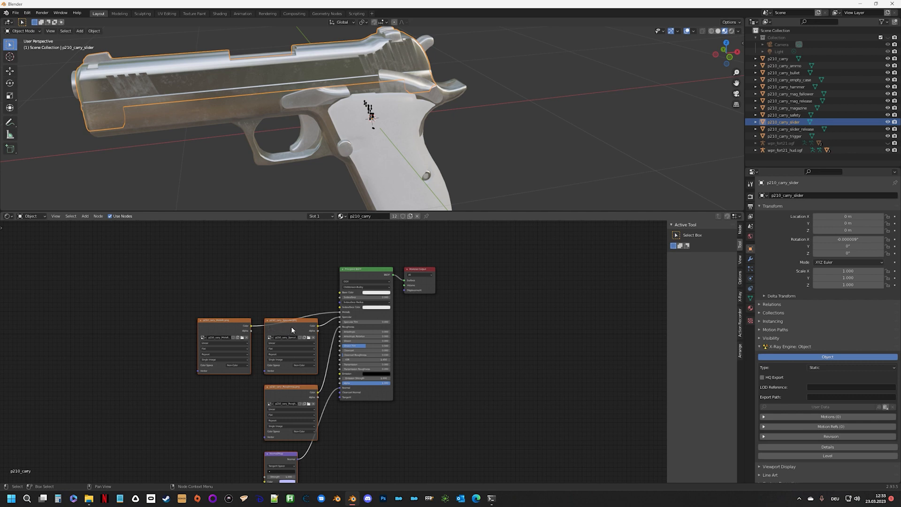
pyautogui.click(291, 329)
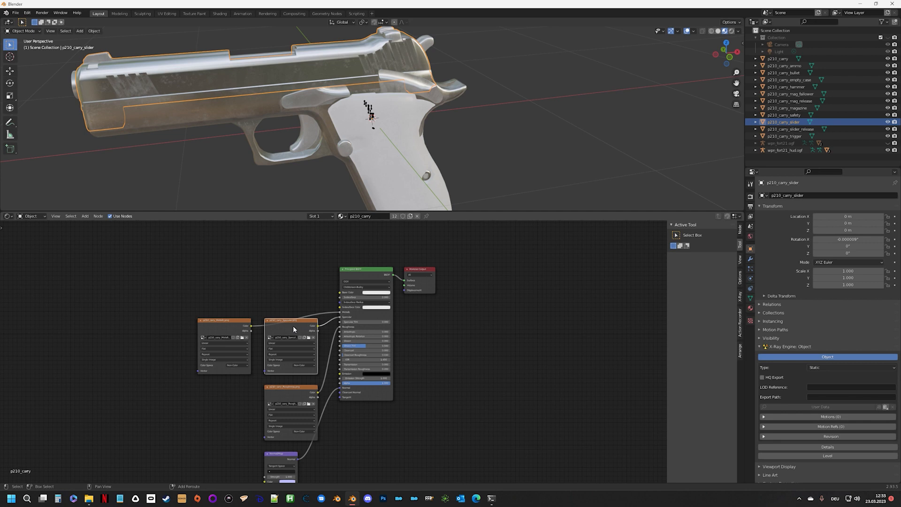
pyautogui.hotkey('shift', 'd')
pyautogui.click(290, 253)
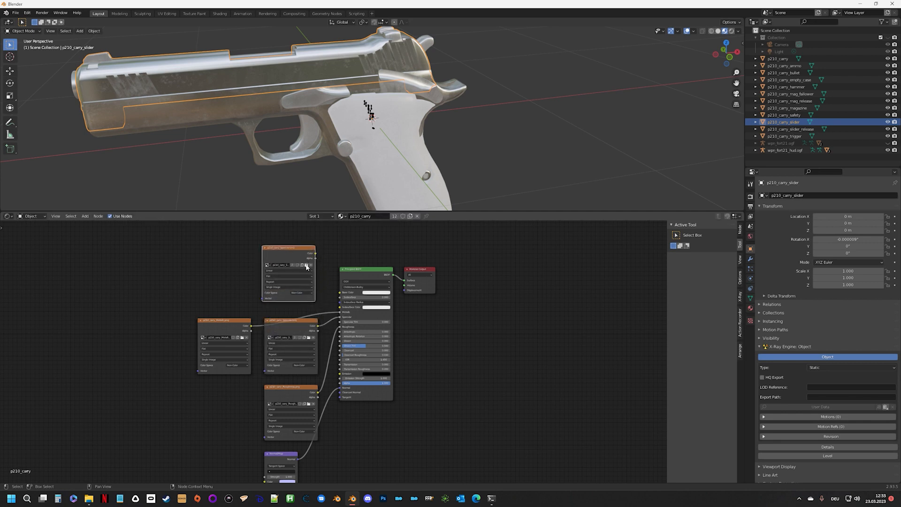
# Step: Load p210_carry_BaseColor.png from the textures folder into the duplicated image texture node
pyautogui.click(306, 265)
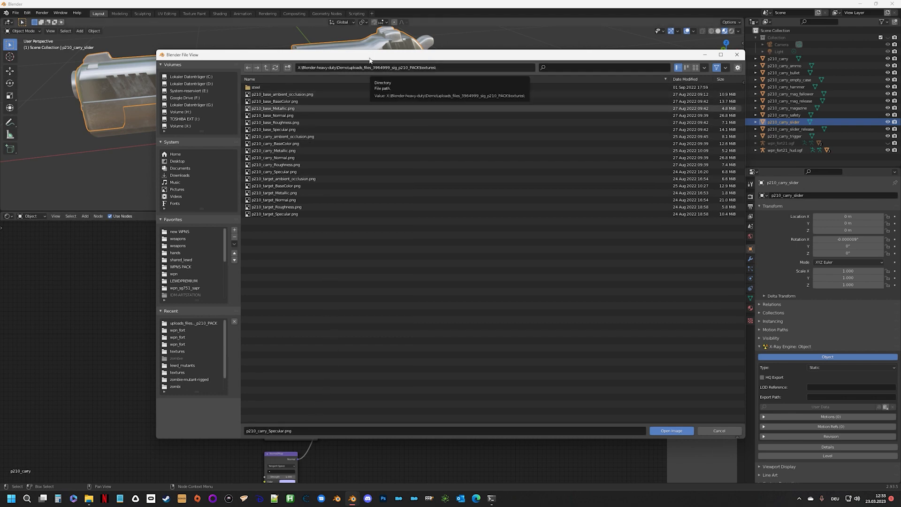
pyautogui.moveTo(370, 60); pyautogui.dragTo(302, 149)
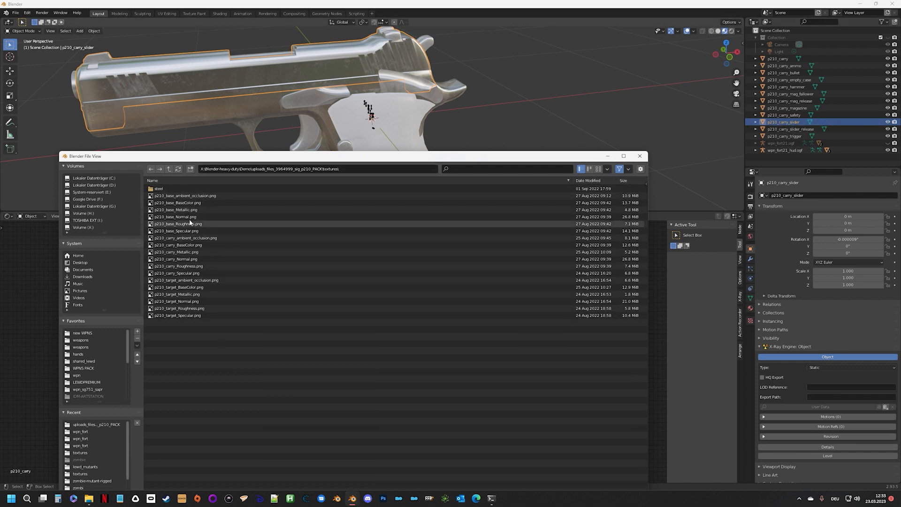
pyautogui.moveTo(353, 160); pyautogui.dragTo(403, 94)
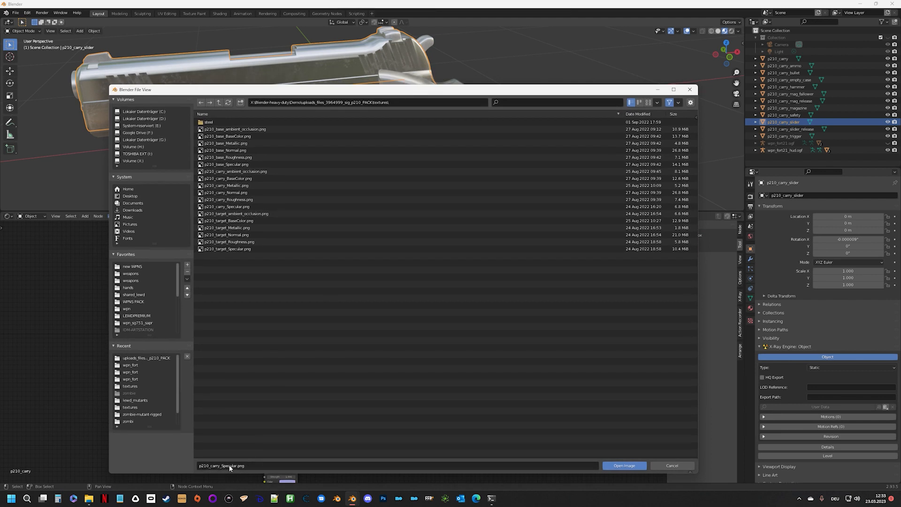
pyautogui.moveTo(358, 92); pyautogui.dragTo(373, 82)
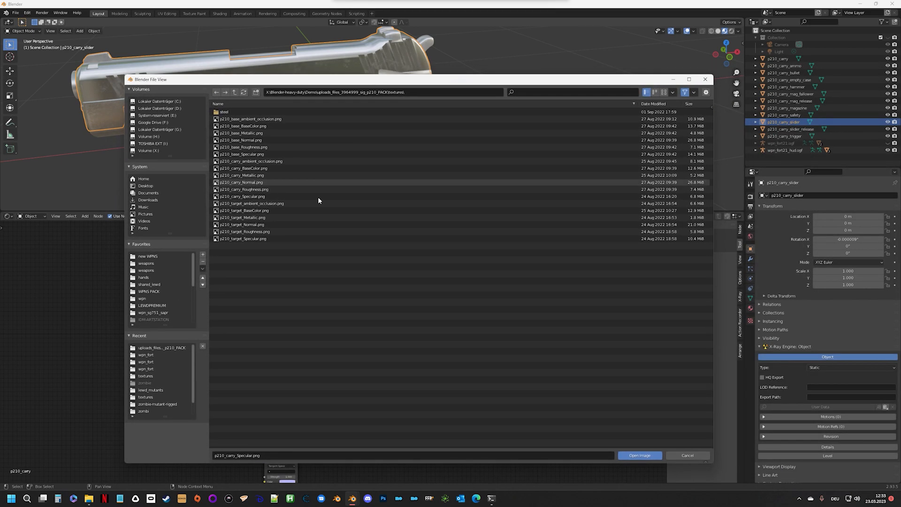
pyautogui.click(263, 168)
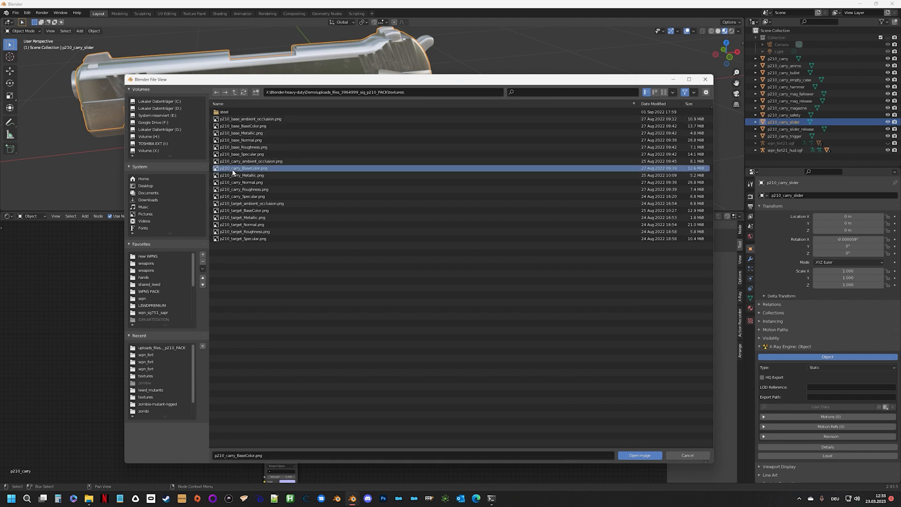
pyautogui.click(639, 455)
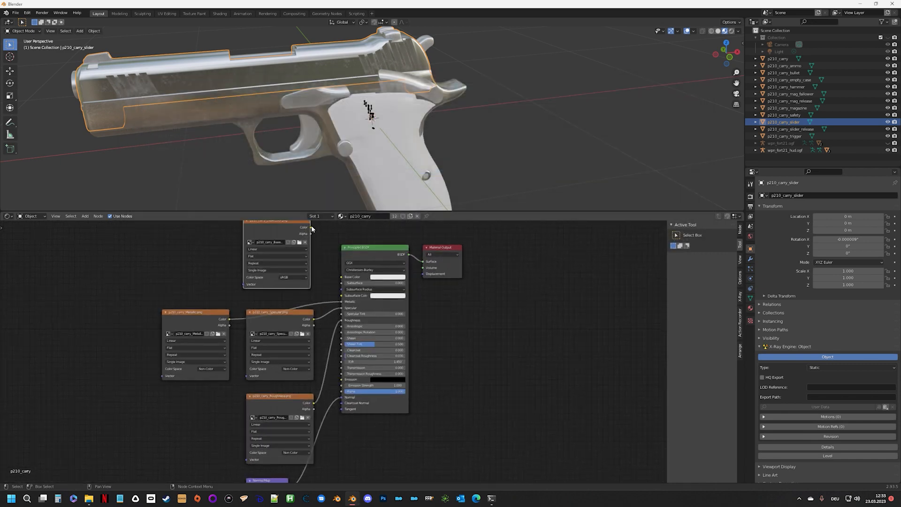
# Step: Link the BaseColor texture's Color output to the Principled BSDF's Base Color and check the pistol's look
pyautogui.moveTo(311, 226); pyautogui.dragTo(317, 234)
pyautogui.moveTo(332, 271); pyautogui.dragTo(341, 277)
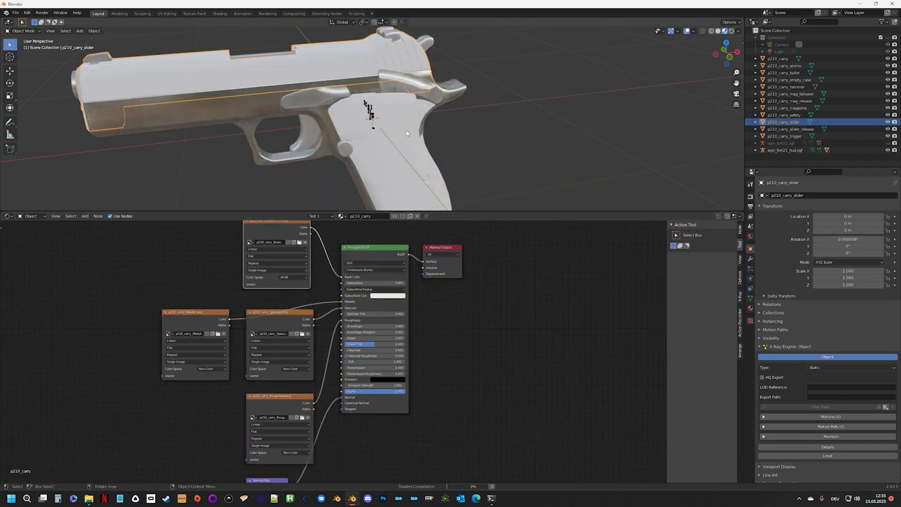
pyautogui.moveTo(389, 87)
pyautogui.mouseDown(button='middle')
pyautogui.moveTo(320, 81)
pyautogui.moveTo(273, 92)
pyautogui.moveTo(94, 79)
pyautogui.moveTo(382, 98)
pyautogui.moveTo(325, 95)
pyautogui.mouseUp(button='middle')
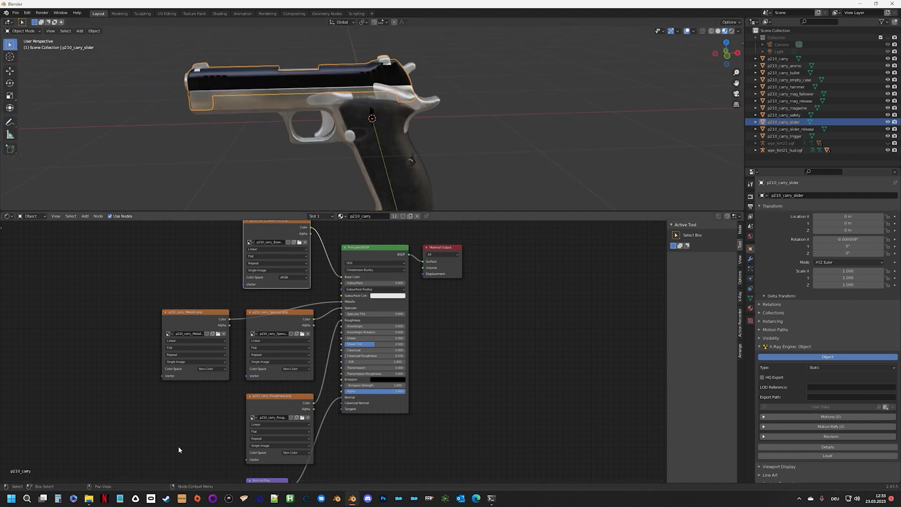
# Step: Duplicate the p210_carry Specular texture node beside the Normal Map node and load p210_carry_Normal.png into the copy
pyautogui.moveTo(200, 432); pyautogui.dragTo(246, 357, button='middle')
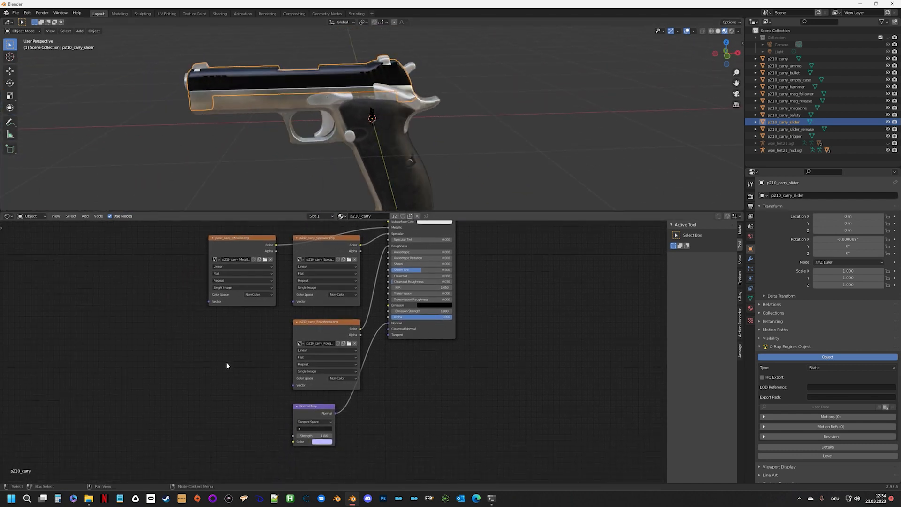
pyautogui.click(327, 247)
pyautogui.hotkey('shift', 'd')
pyautogui.click(219, 394)
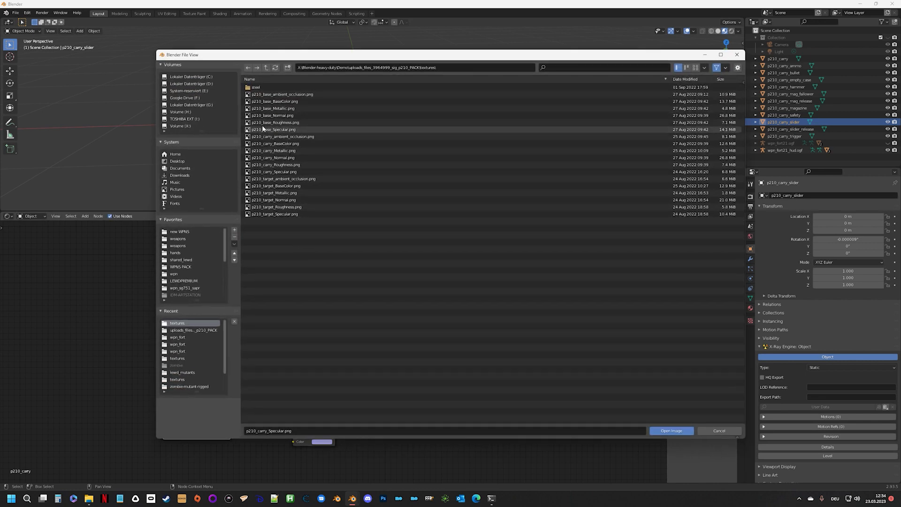
pyautogui.click(272, 158)
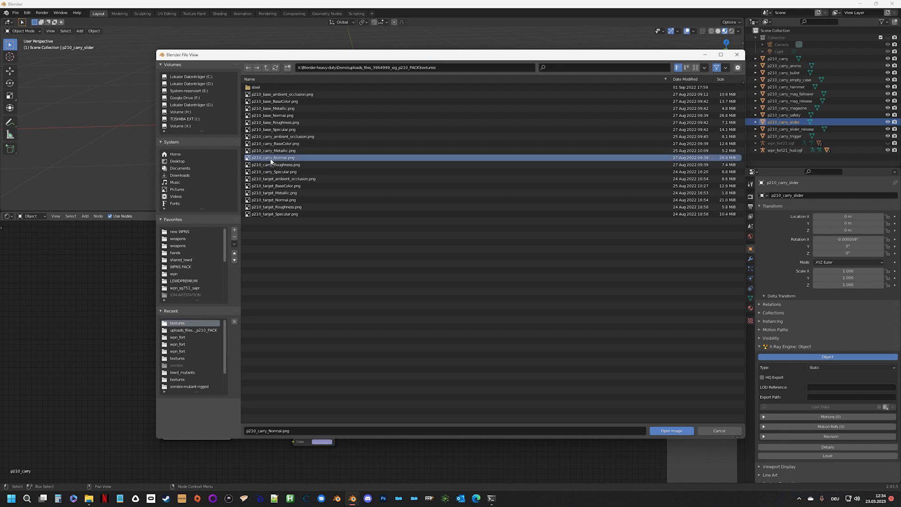
pyautogui.click(671, 431)
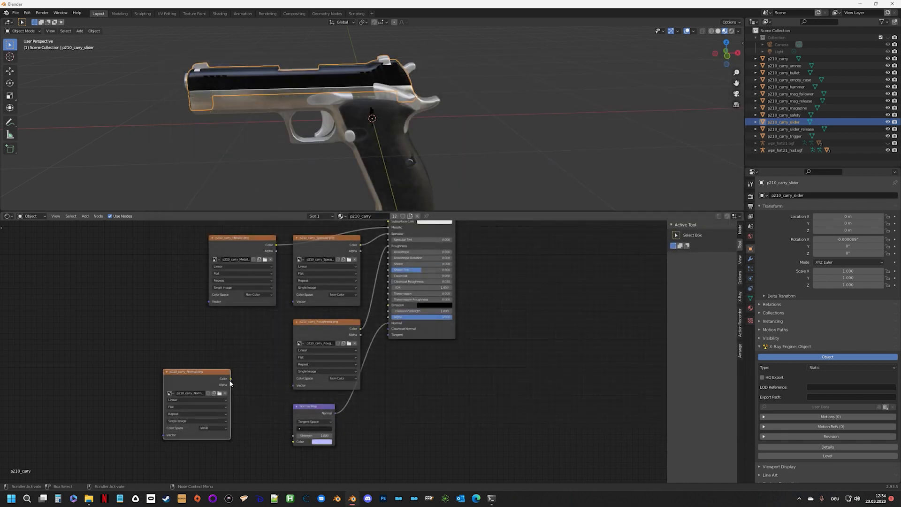
# Step: Link the p210_carry_Normal.png texture's Color output to the Normal Map node's Color input and inspect the pistol's surface from several angles
pyautogui.moveTo(230, 378); pyautogui.dragTo(246, 384)
pyautogui.moveTo(285, 439); pyautogui.dragTo(293, 442)
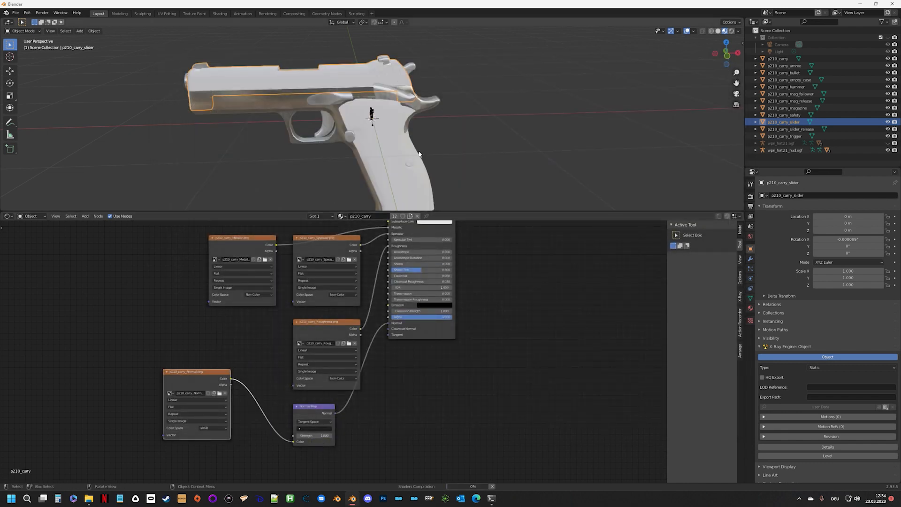
pyautogui.scroll(6, 335, 72)
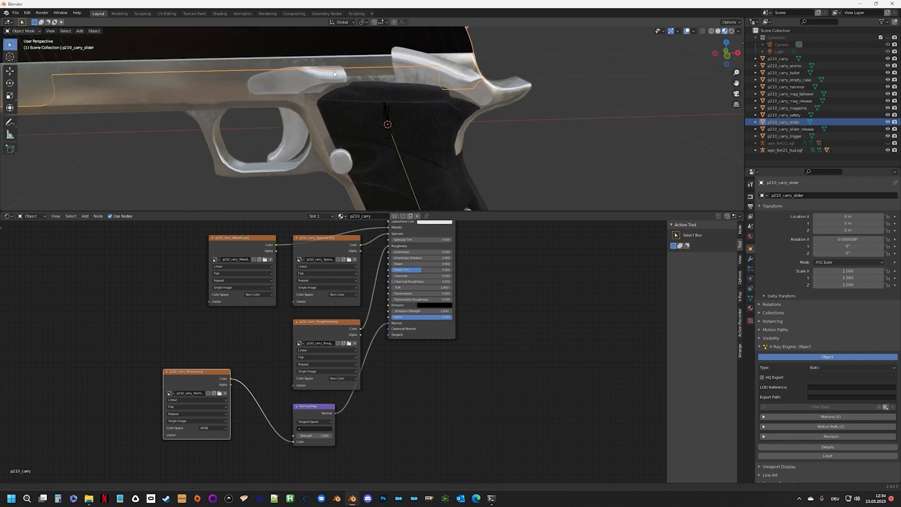
pyautogui.moveTo(347, 116); pyautogui.dragTo(401, 172, button='middle')
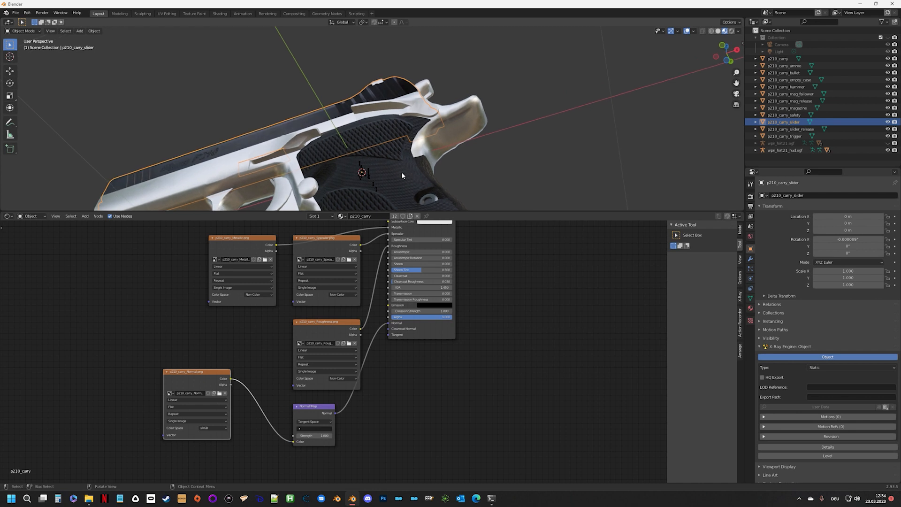
pyautogui.moveTo(468, 170); pyautogui.dragTo(443, 140, button='middle')
pyautogui.scroll(-4, 480, 142)
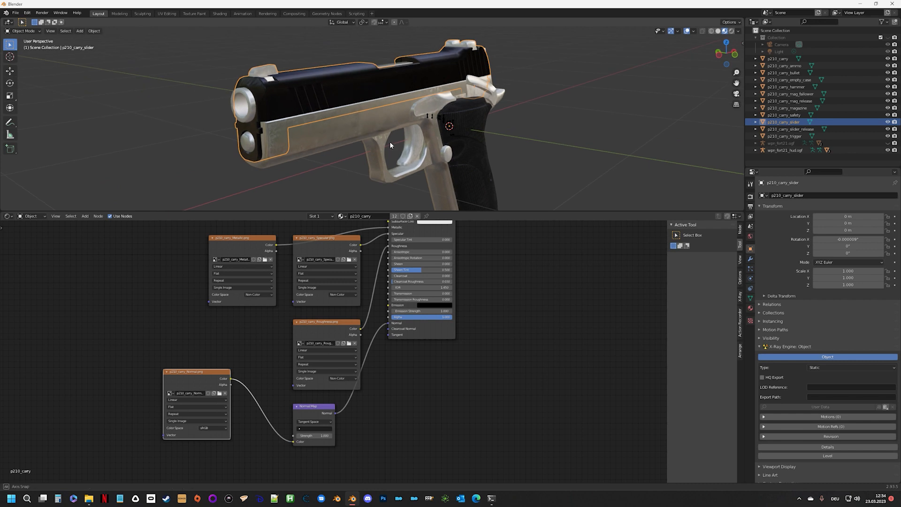
pyautogui.moveTo(390, 141); pyautogui.dragTo(366, 133, button='middle')
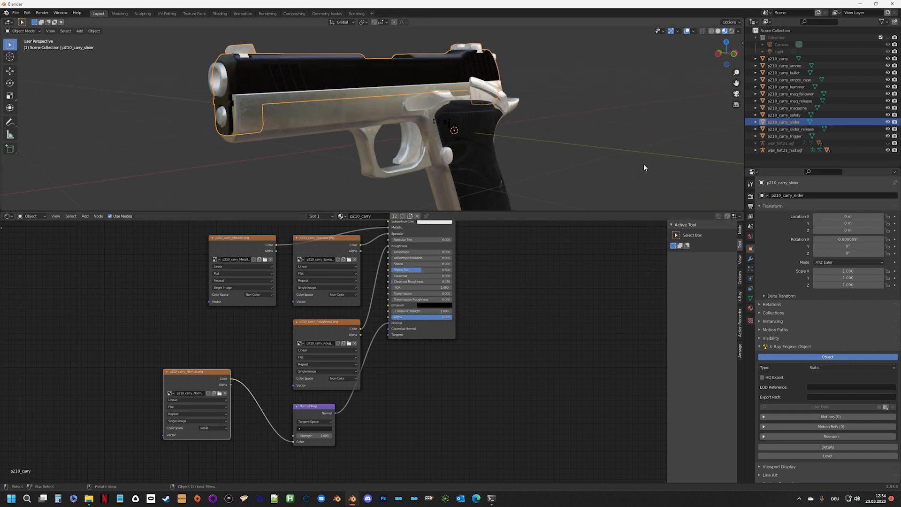
# Step: Select the pistol's p210_carry frame object and show the nodes of its p210_base material
pyautogui.click(303, 117)
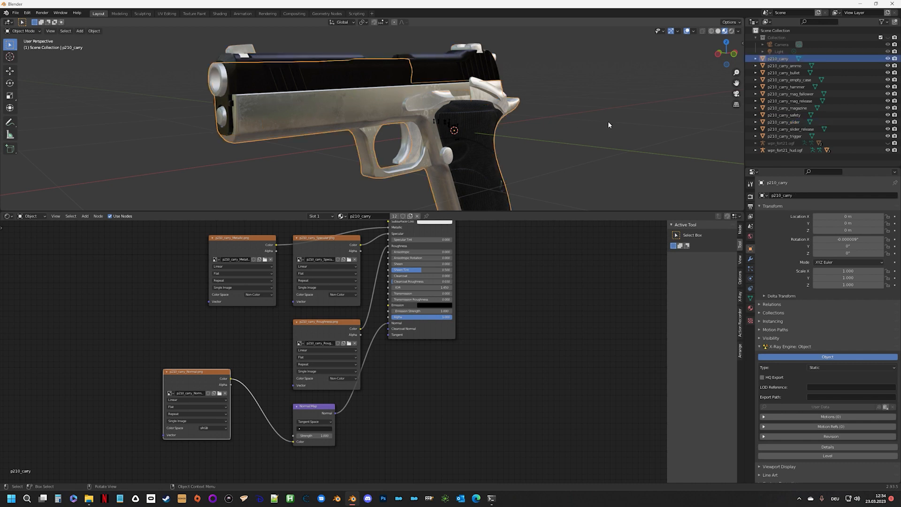
pyautogui.click(749, 308)
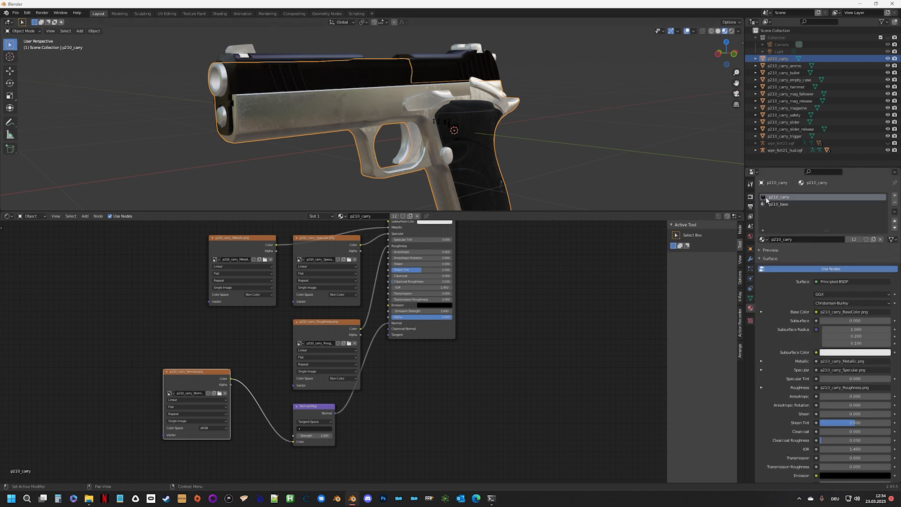
pyautogui.click(778, 204)
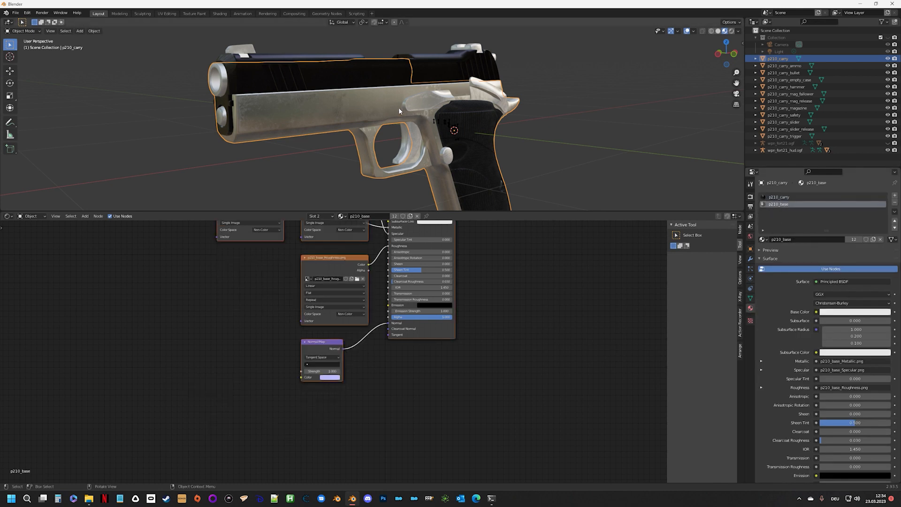
pyautogui.moveTo(492, 259); pyautogui.dragTo(500, 374, button='middle')
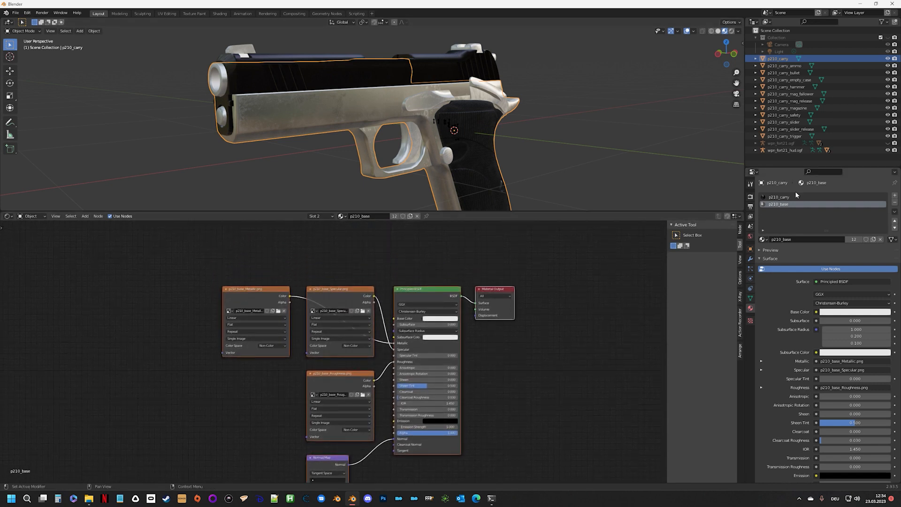
# Step: Duplicate the p210_base Specular texture node and place the copy directly above the original
pyautogui.click(342, 296)
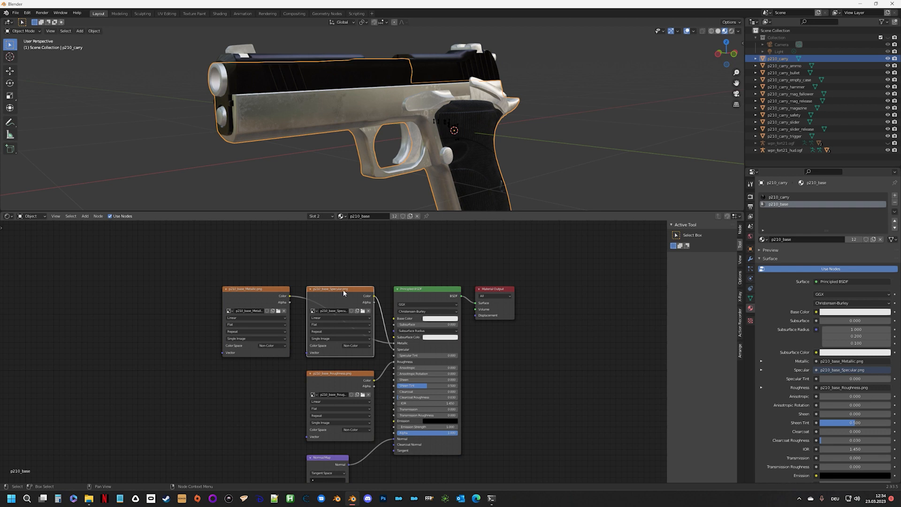
pyautogui.hotkey('shift', 'd')
pyautogui.click(407, 246)
pyautogui.moveTo(371, 236); pyautogui.dragTo(360, 259, button='middle')
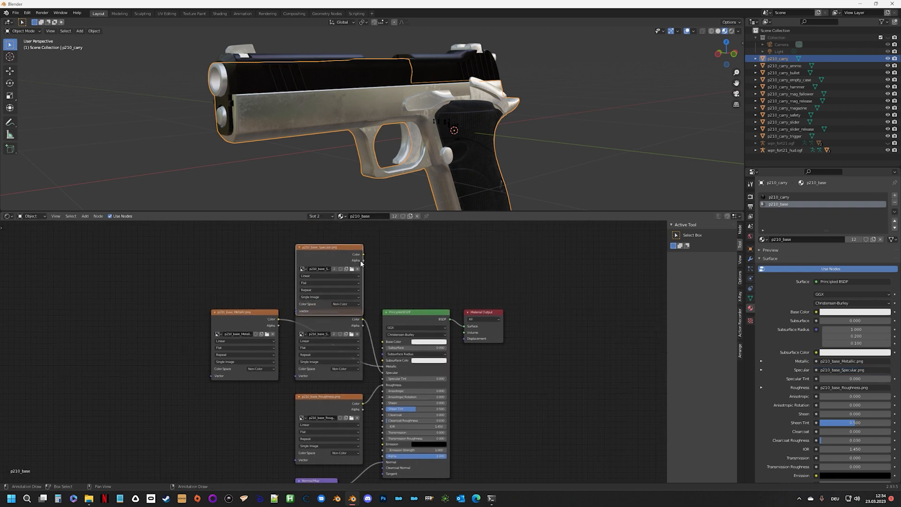
# Step: Load p210_base_BaseColor.png into the duplicated texture node and link its Color output to the Principled BSDF's Base Color
pyautogui.click(352, 266)
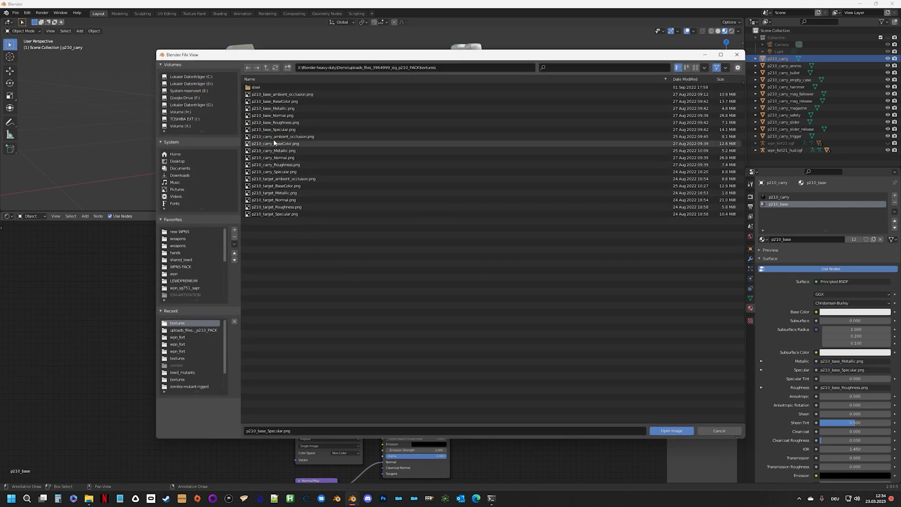
pyautogui.click(276, 101)
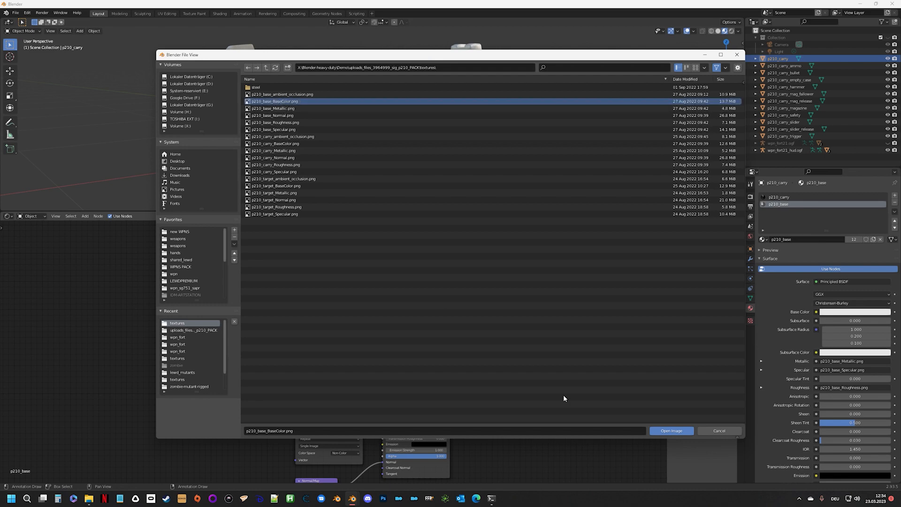
pyautogui.click(671, 430)
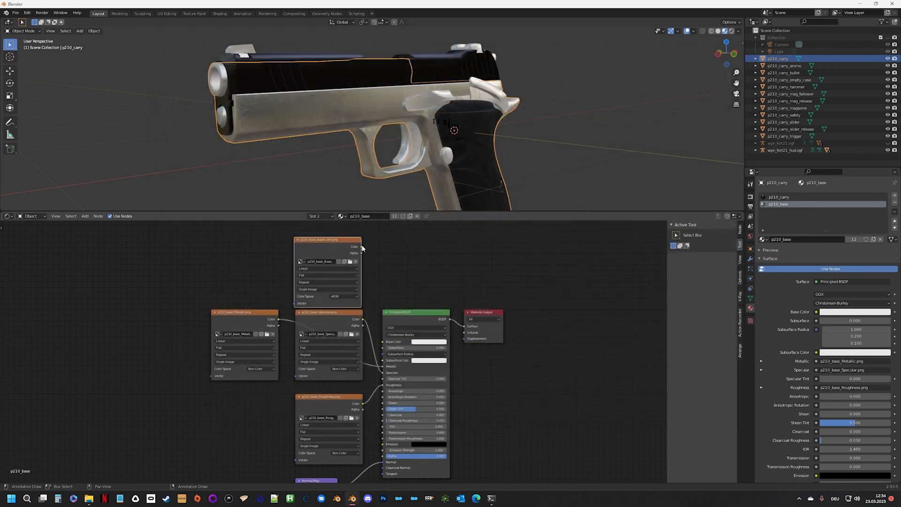
pyautogui.moveTo(361, 246); pyautogui.dragTo(383, 340)
# Step: Duplicate the p210_base Roughness texture node and place the copy beside the Normal Map node
pyautogui.moveTo(251, 428); pyautogui.dragTo(323, 289, button='middle')
pyautogui.click(404, 258)
pyautogui.hotkey('shift', 'd')
pyautogui.click(288, 348)
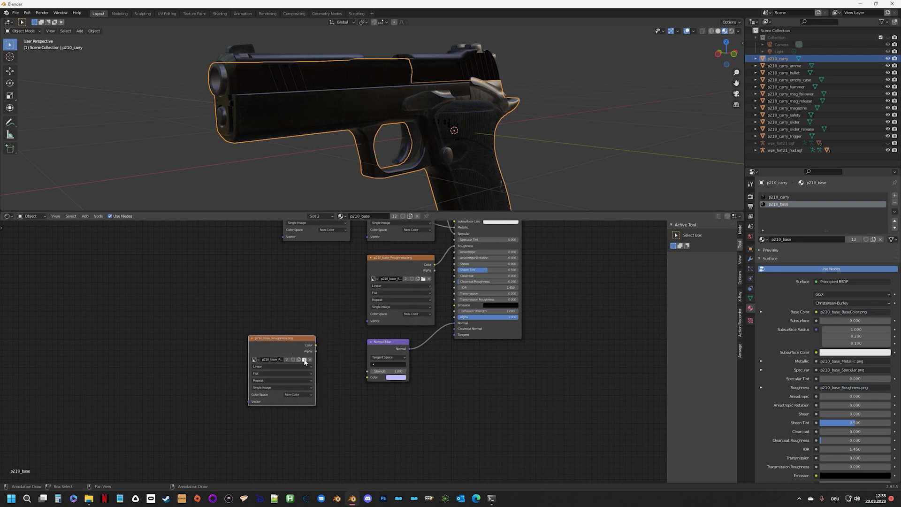
# Step: Load p210_base_Normal.png into the duplicated node, and link its Color output to the Normal Map node's Color input
pyautogui.click(305, 360)
pyautogui.click(282, 115)
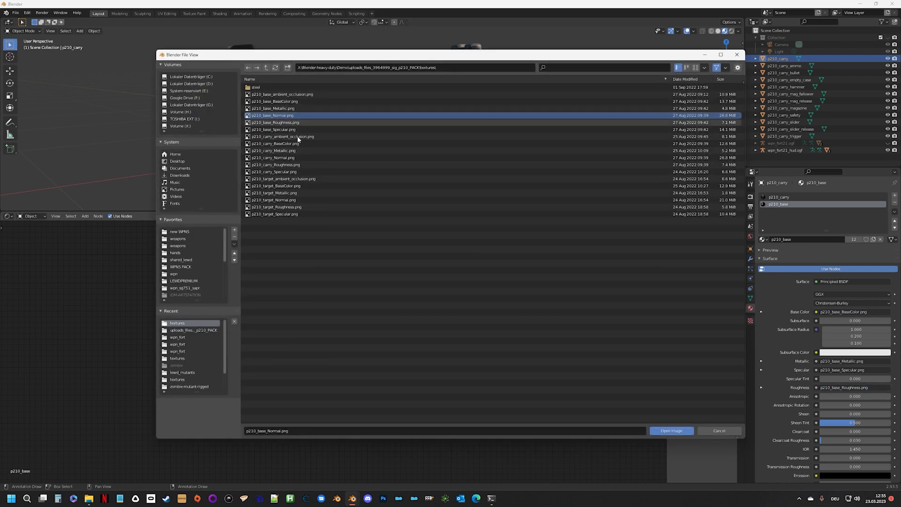
pyautogui.click(681, 431)
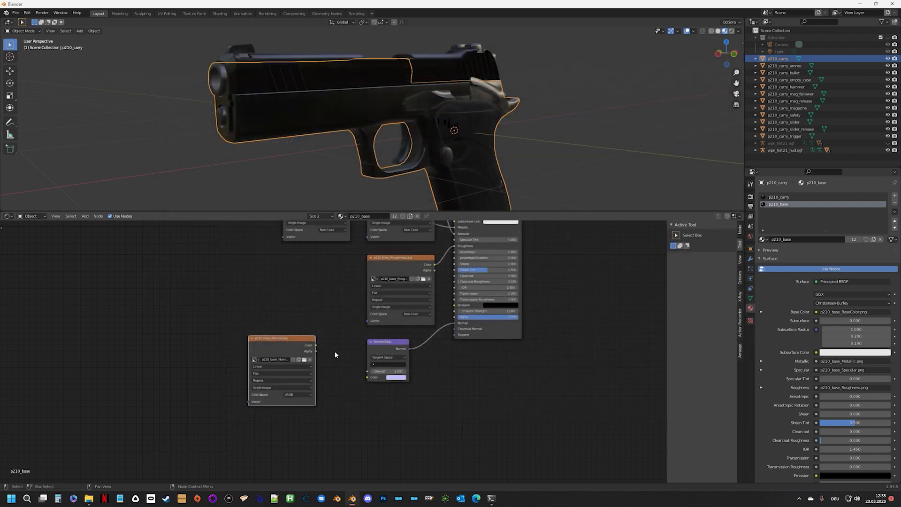
pyautogui.moveTo(315, 345); pyautogui.dragTo(365, 376)
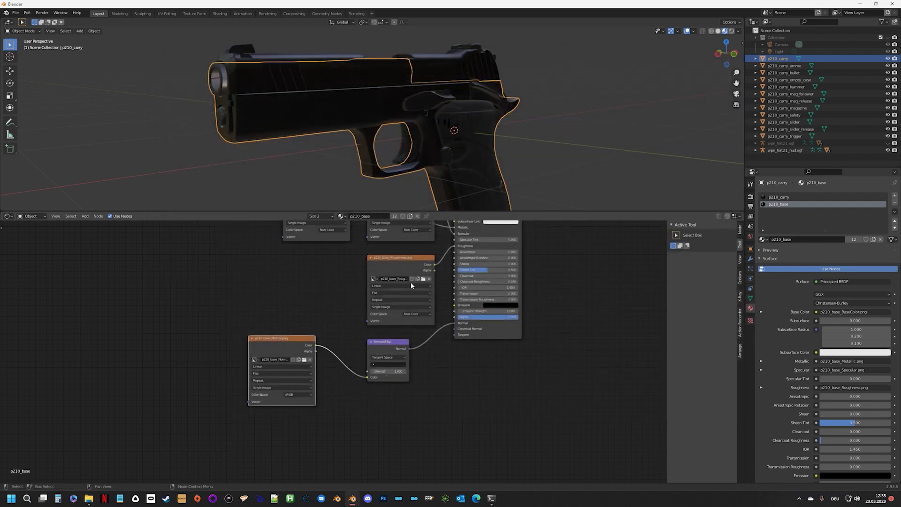
pyautogui.moveTo(593, 148); pyautogui.dragTo(527, 150, button='middle')
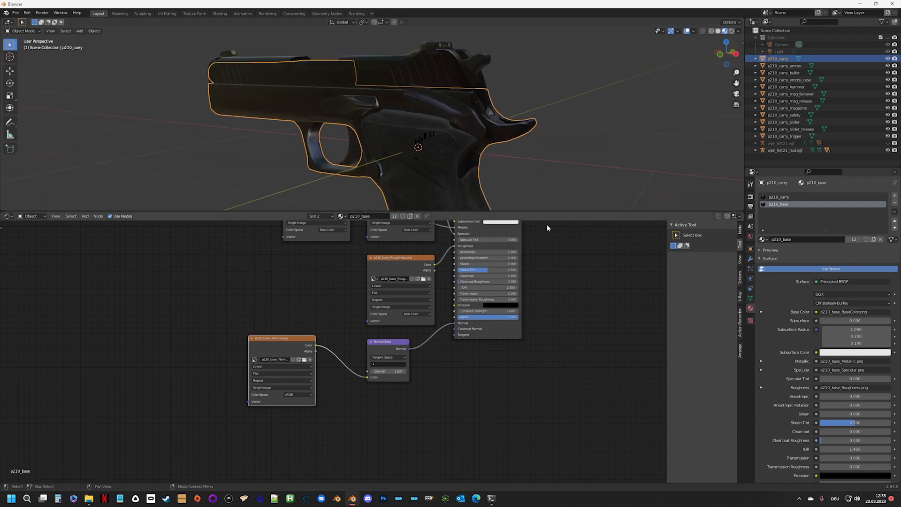
# Step: Auto-arrange all nodes of the p210_base material with the Node Arrange add-on
pyautogui.scroll(-3, 528, 281)
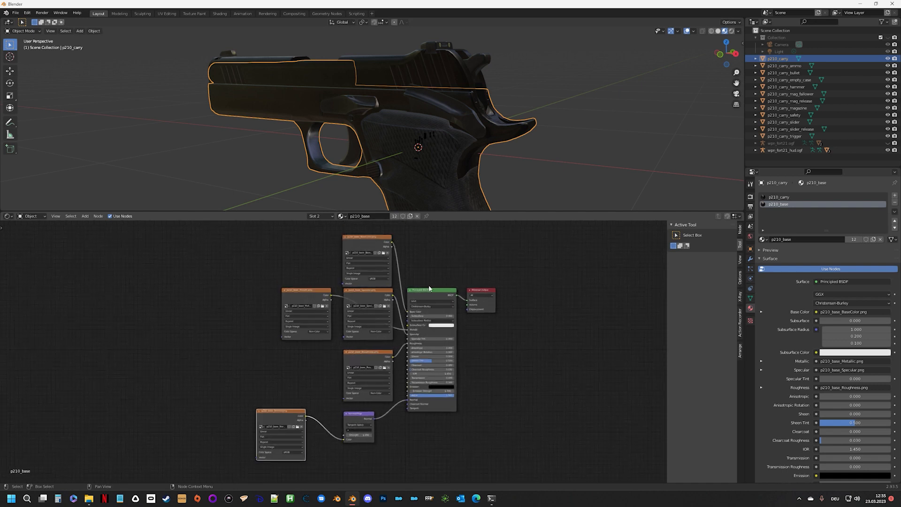
pyautogui.scroll(2, 451, 347)
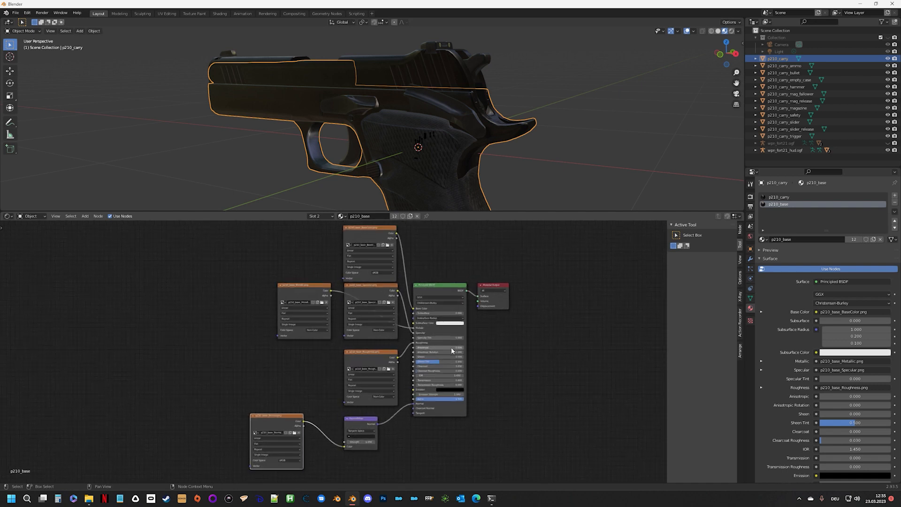
pyautogui.click(740, 351)
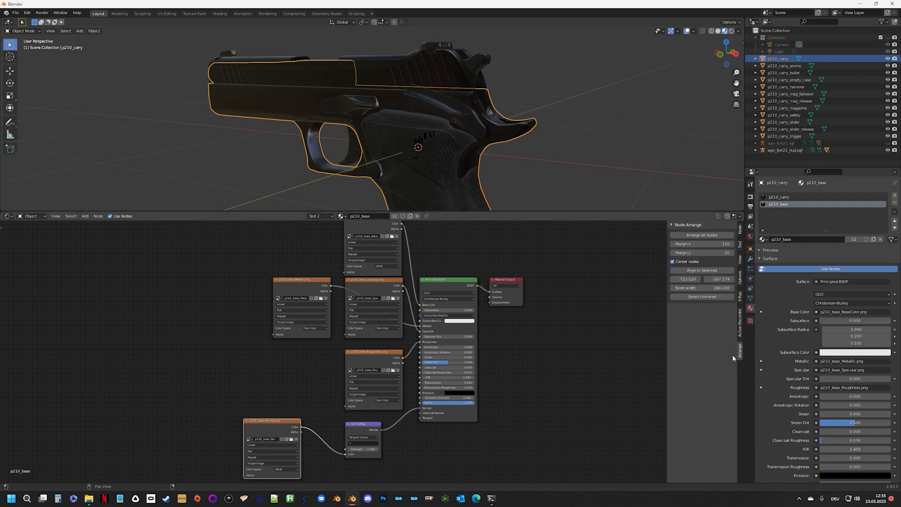
pyautogui.click(702, 234)
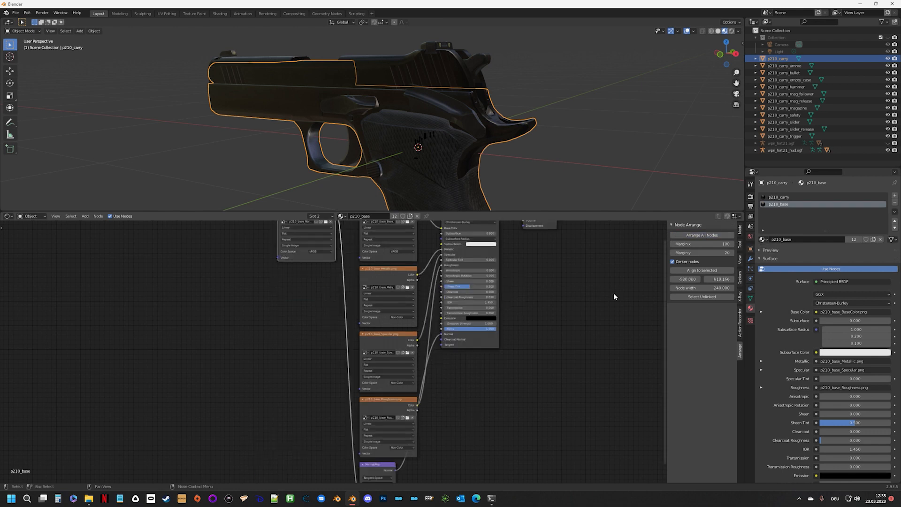
pyautogui.moveTo(546, 269); pyautogui.dragTo(524, 292, button='middle')
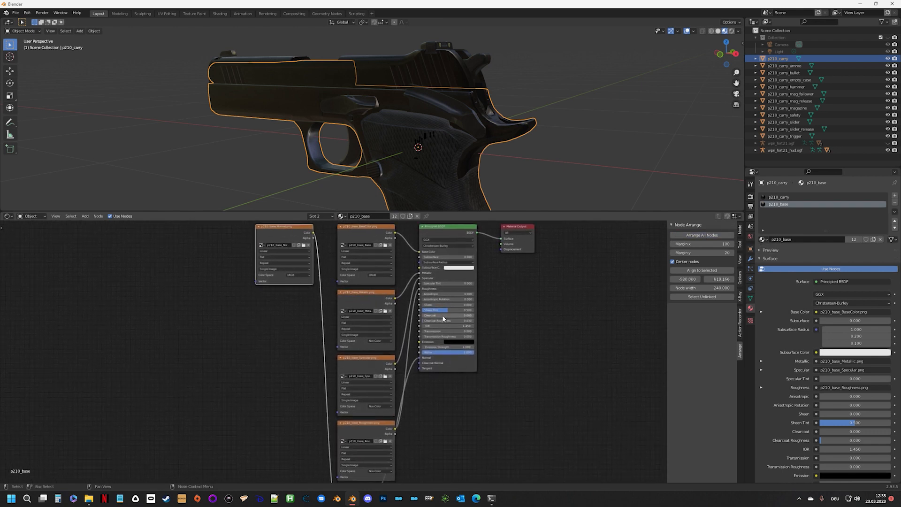
# Step: Switch to the p210_carry material and auto-arrange all of its nodes
pyautogui.click(778, 197)
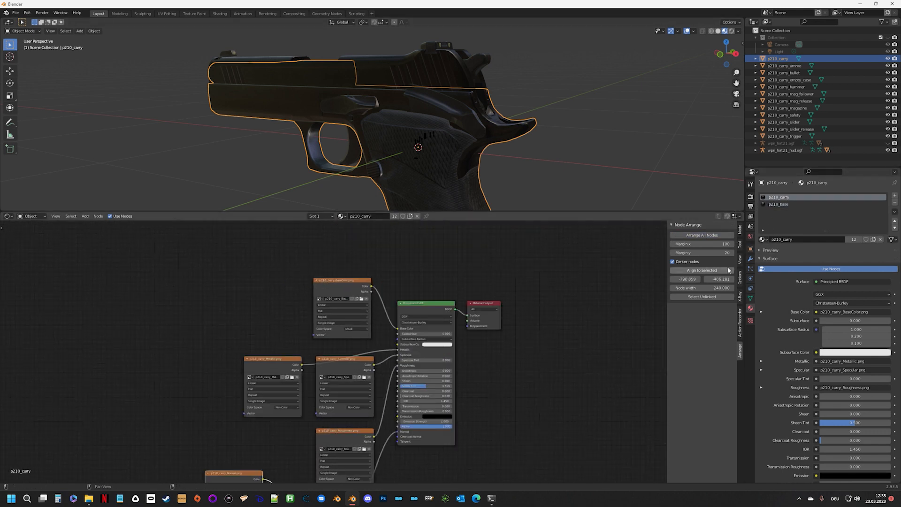
pyautogui.click(705, 235)
pyautogui.moveTo(541, 264)
pyautogui.mouseDown(button='middle')
pyautogui.moveTo(539, 277)
pyautogui.moveTo(541, 267)
pyautogui.mouseUp(button='middle')
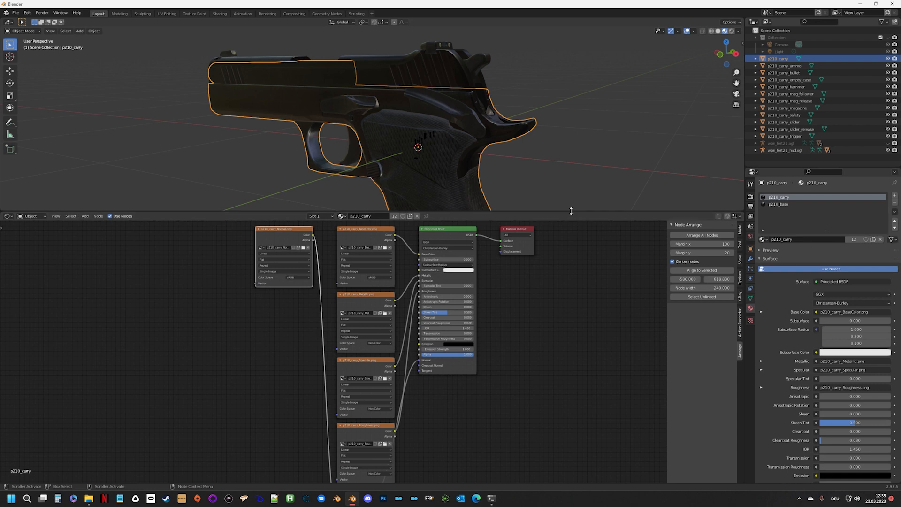
# Step: Collapse the Shader Editor to enlarge the 3D viewport, and select all pistol parts from p210_carry through p210_carry_trigger
pyautogui.moveTo(575, 212); pyautogui.dragTo(564, 486)
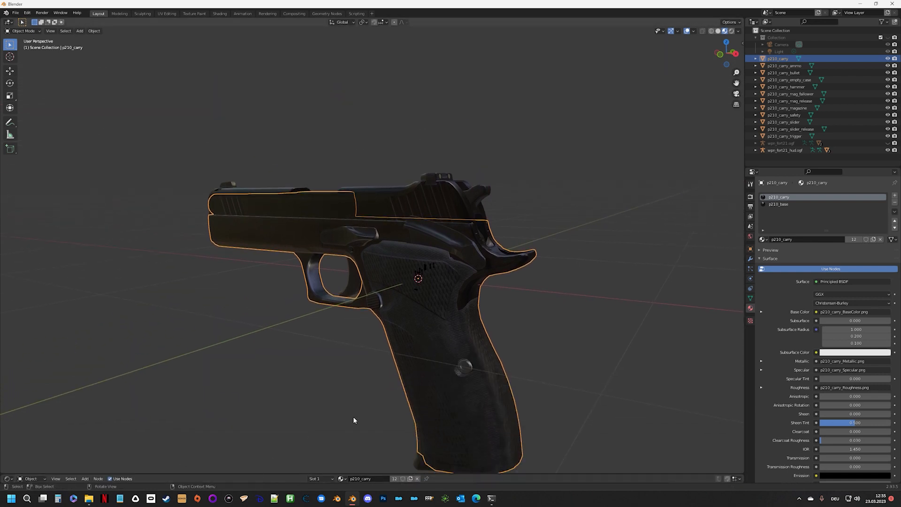
pyautogui.moveTo(352, 416); pyautogui.dragTo(390, 342, button='middle')
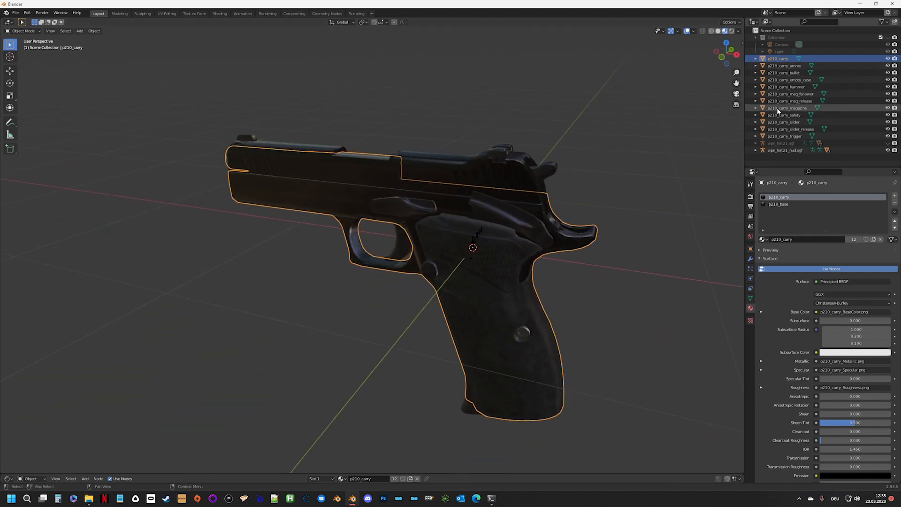
pyautogui.click(783, 135)
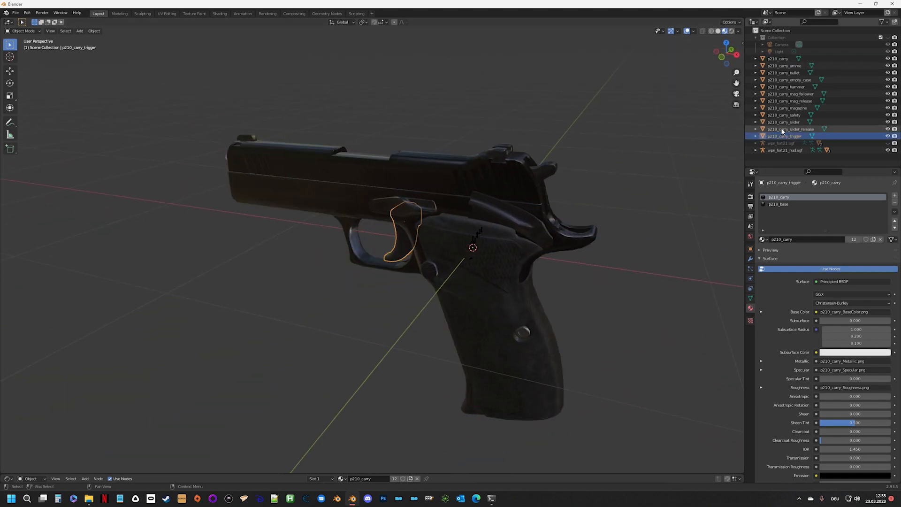
pyautogui.keyDown('shift'); pyautogui.click(784, 59); pyautogui.keyUp('shift')
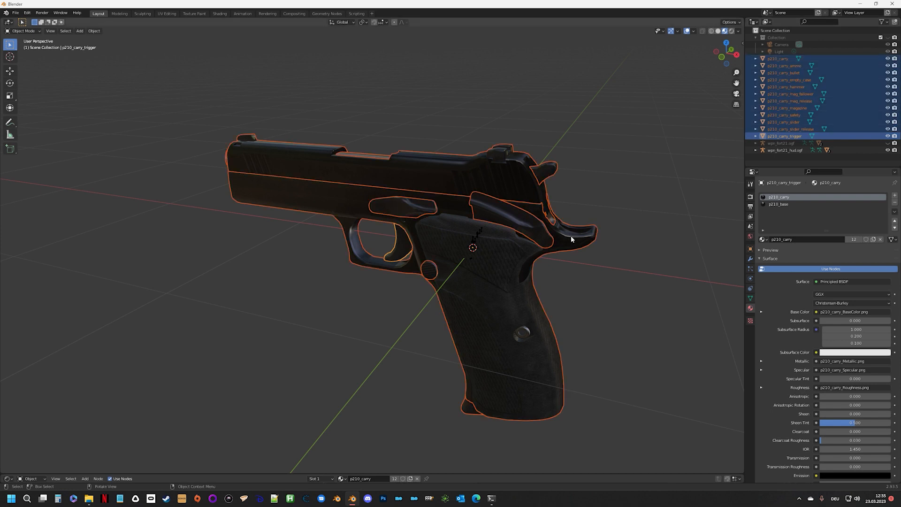
pyautogui.moveTo(570, 239); pyautogui.dragTo(505, 231, button='middle')
pyautogui.scroll(8, 367, 252)
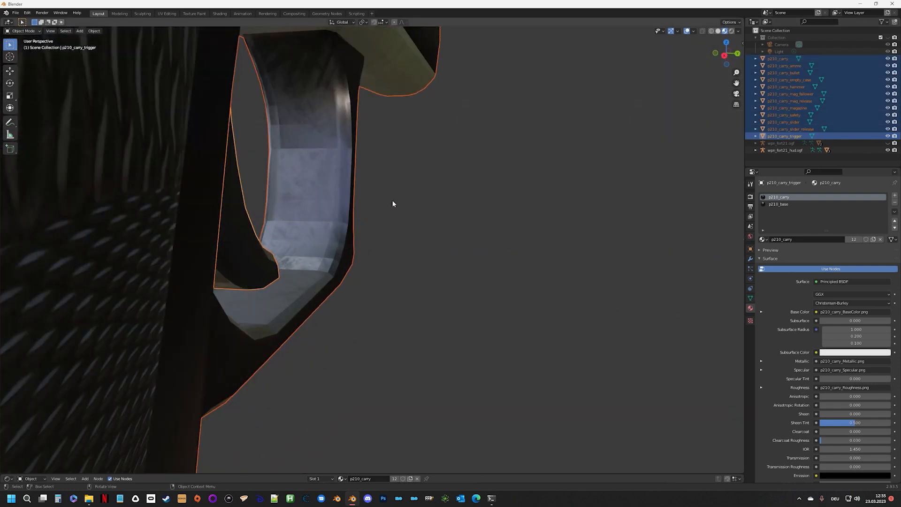
# Step: Rotate the selected p210_carry parts 90° clockwise as seen from above, so the muzzle points along the positive Y axis
pyautogui.moveTo(394, 203); pyautogui.dragTo(379, 161, button='middle')
pyautogui.moveTo(284, 180); pyautogui.dragTo(497, 182, button='middle')
pyautogui.moveTo(589, 154); pyautogui.dragTo(629, 115, button='middle')
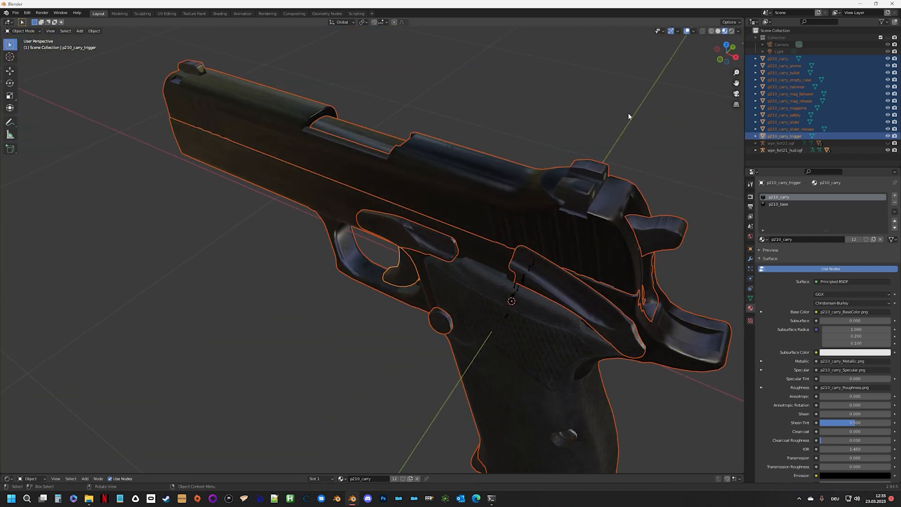
pyautogui.click(727, 46)
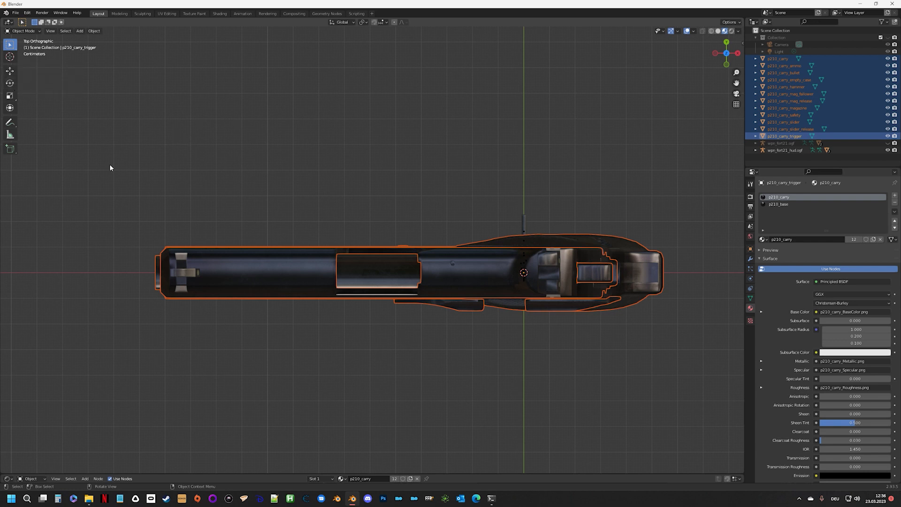
pyautogui.press('r')
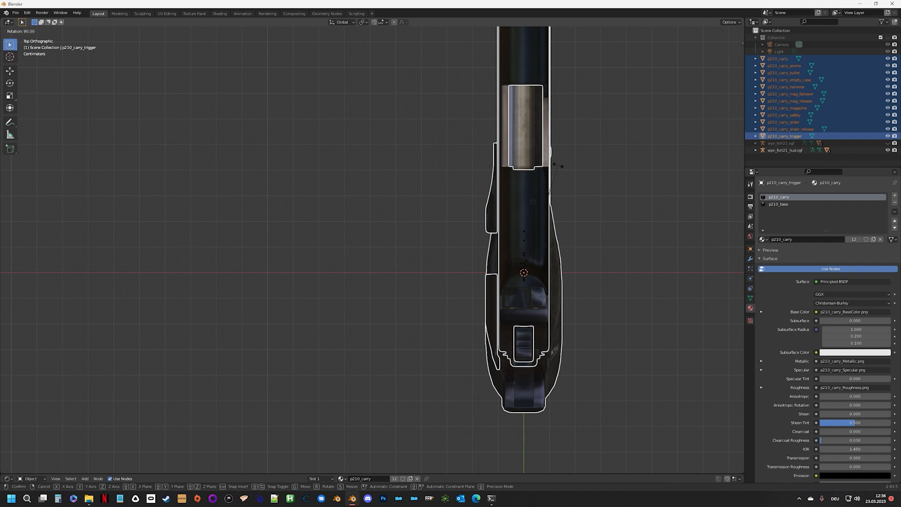
pyautogui.click(557, 166)
# Step: Scale the selected p210_carry parts down uniformly in the left view to roughly approach the reference pistol's size
pyautogui.moveTo(451, 273); pyautogui.dragTo(522, 222, button='middle')
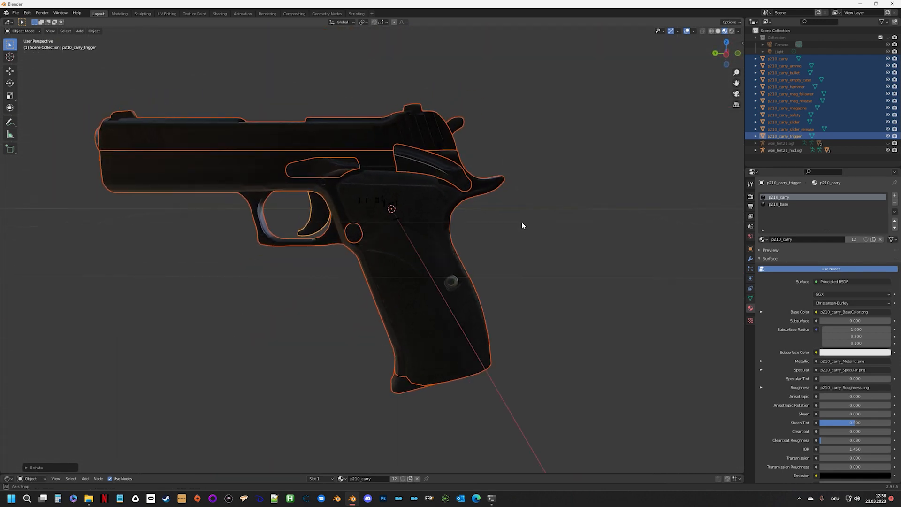
pyautogui.scroll(3, 471, 222)
pyautogui.scroll(-3, 471, 221)
pyautogui.click(726, 54)
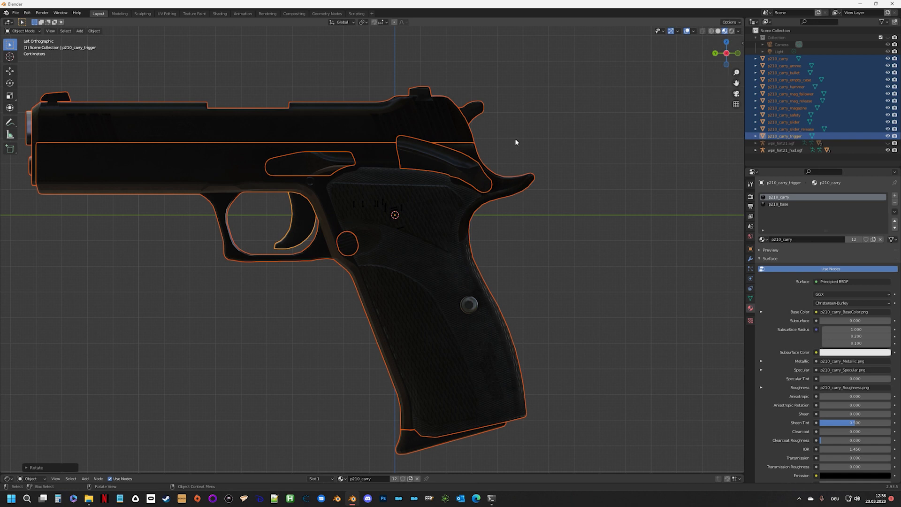
pyautogui.scroll(-2, 563, 138)
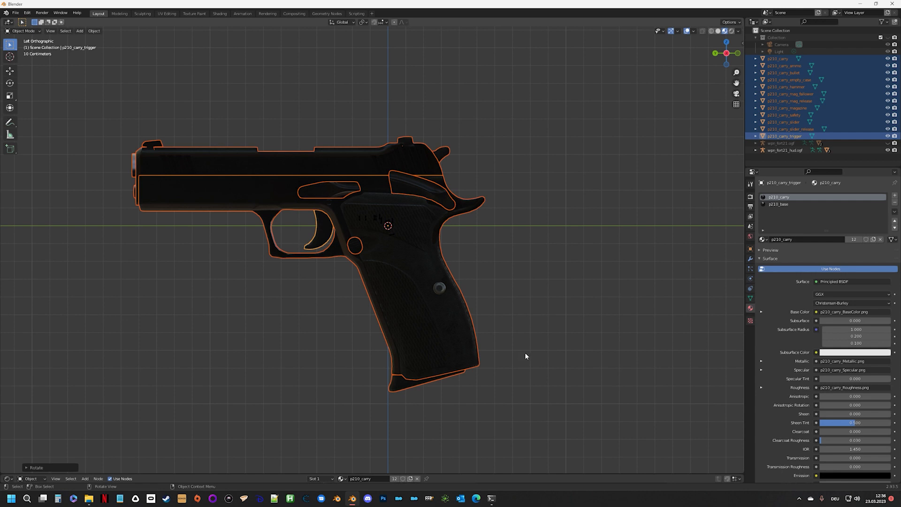
pyautogui.press('s')
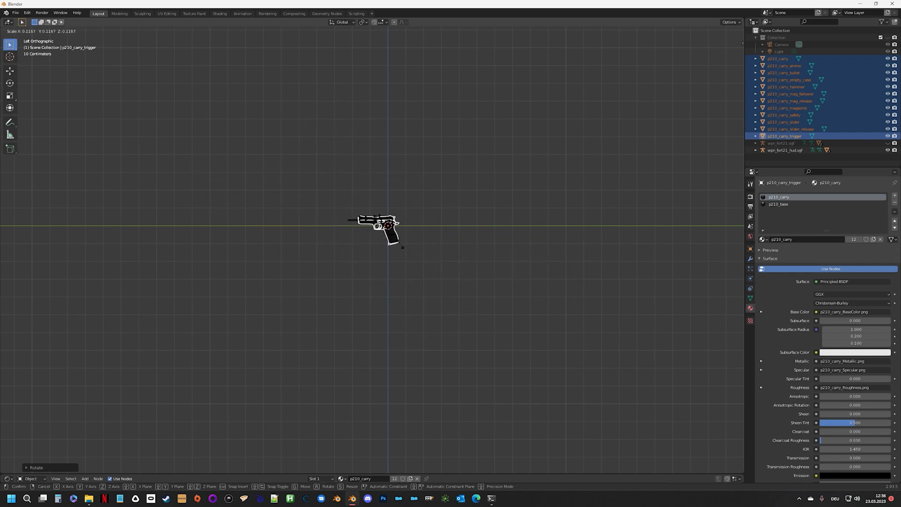
pyautogui.click(394, 240)
pyautogui.scroll(8, 392, 235)
pyautogui.scroll(3, 392, 232)
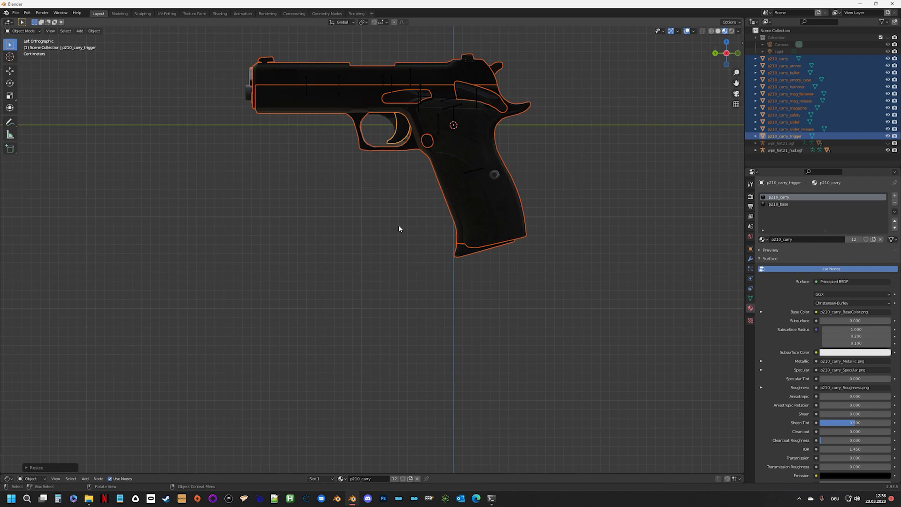
# Step: Move the p210_carry parts in the left view to overlay them roughly on the reference pistol
pyautogui.keyDown('shift'); pyautogui.moveTo(447, 166); pyautogui.dragTo(375, 344, button='middle'); pyautogui.keyUp('shift')
pyautogui.scroll(2, 423, 290)
pyautogui.scroll(2, 424, 293)
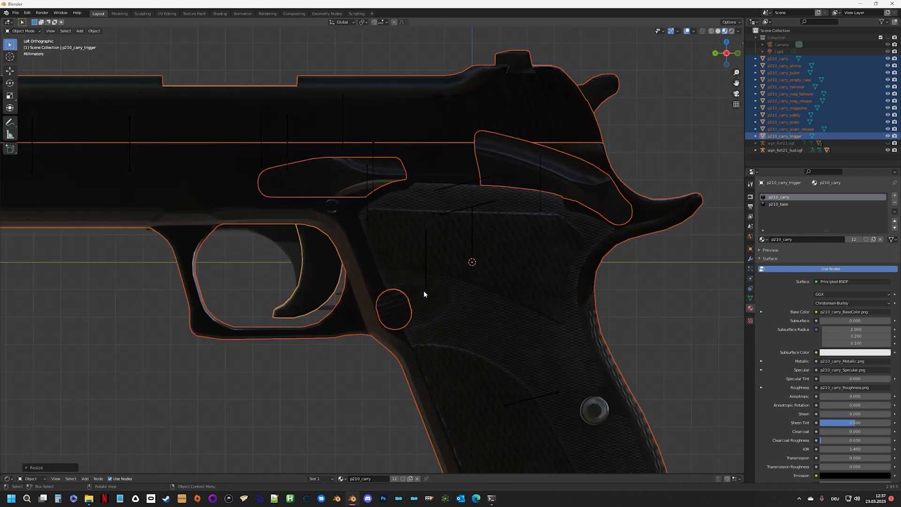
pyautogui.scroll(-3, 455, 277)
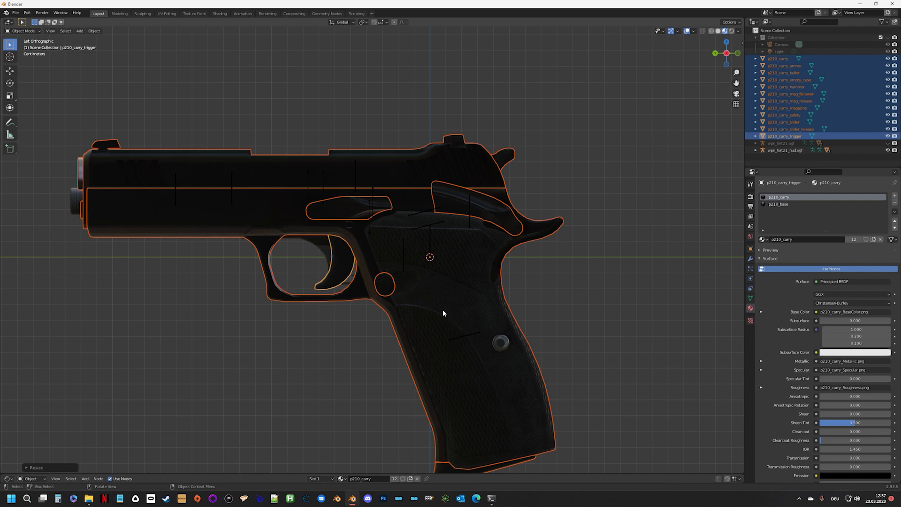
pyautogui.click(14, 72)
pyautogui.moveTo(430, 231)
pyautogui.mouseDown()
pyautogui.moveTo(435, 176)
pyautogui.moveTo(444, 237)
pyautogui.mouseUp()
pyautogui.moveTo(399, 265); pyautogui.dragTo(421, 253)
# Step: Scale the p210_carry parts uniformly to about 0.59 and reposition them over the reference pistol's slide and trigger guard
pyautogui.press('s')
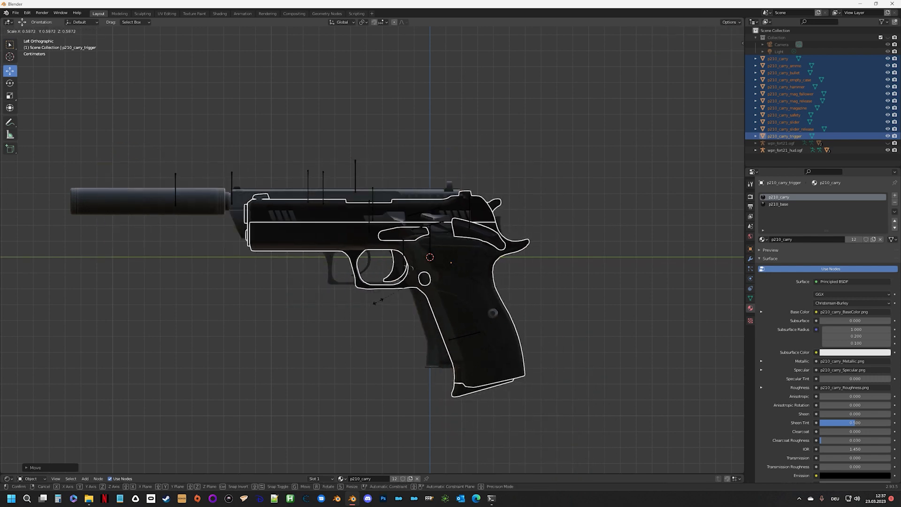
pyautogui.click(377, 305)
pyautogui.scroll(3, 448, 272)
pyautogui.moveTo(510, 245); pyautogui.dragTo(472, 231)
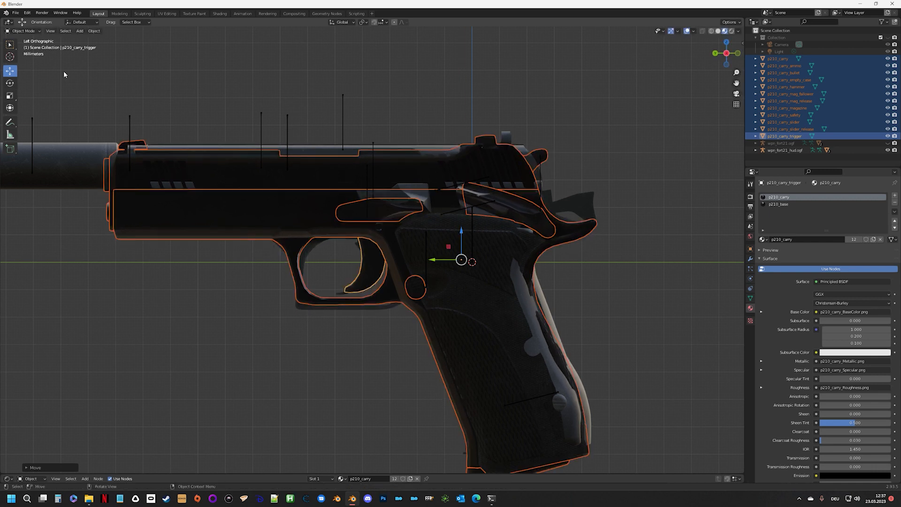
# Step: Place the 3D cursor at the upper end of the trigger and set the transform pivot point to 3D Cursor
pyautogui.click(14, 57)
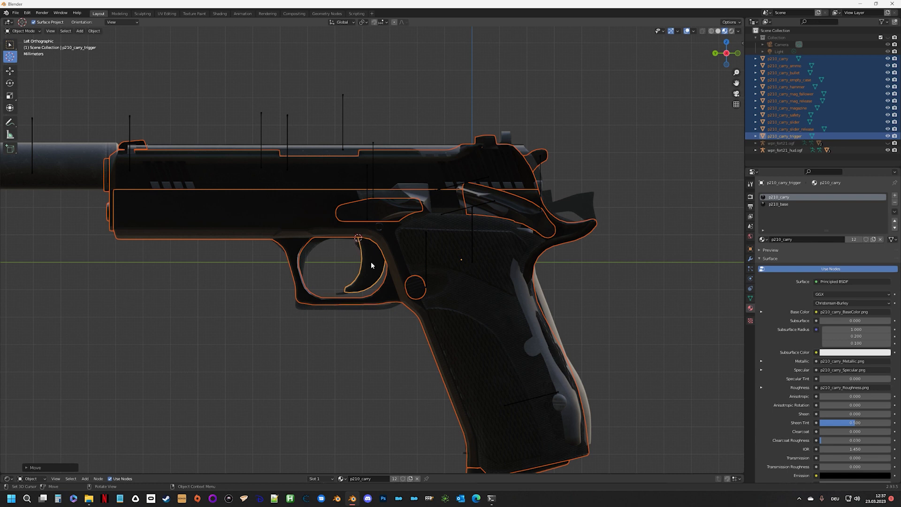
pyautogui.click(362, 22)
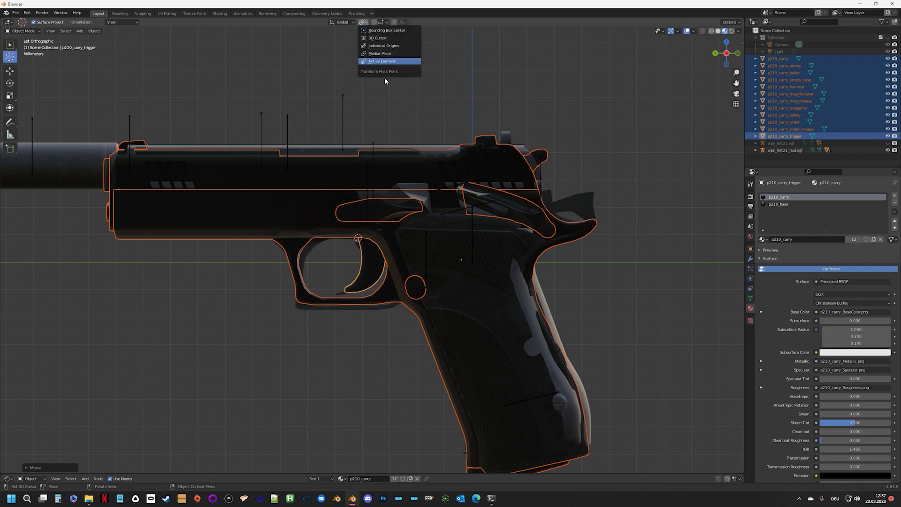
pyautogui.click(388, 32)
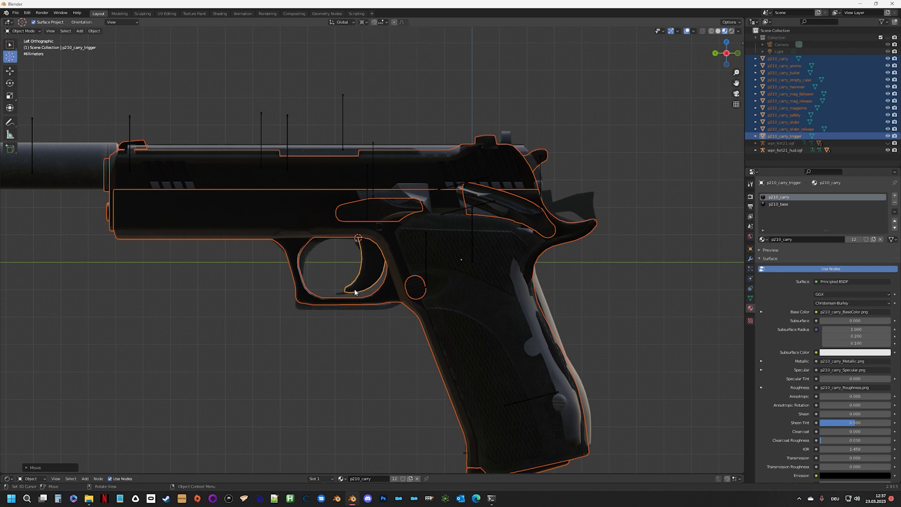
# Step: Scale the p210_carry parts up uniformly to about 1.06 around the 3D cursor
pyautogui.press('s')
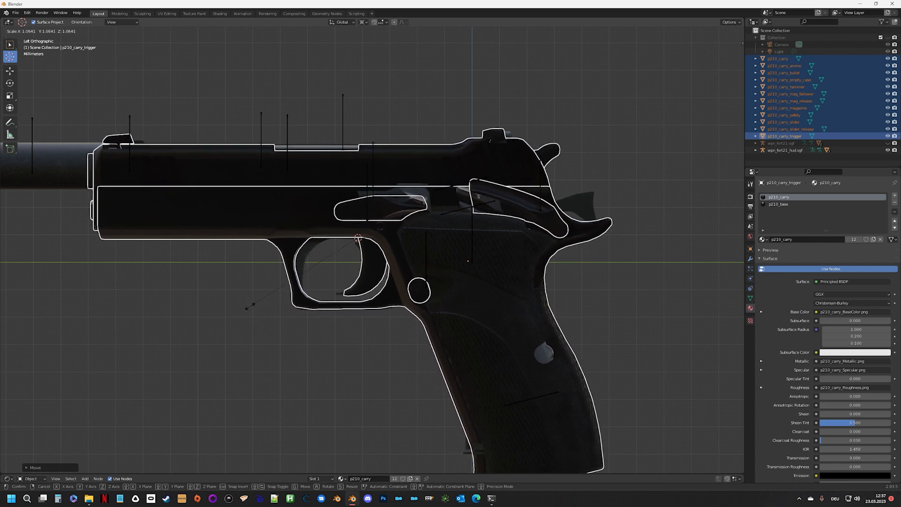
pyautogui.click(250, 307)
pyautogui.scroll(-5, 589, 315)
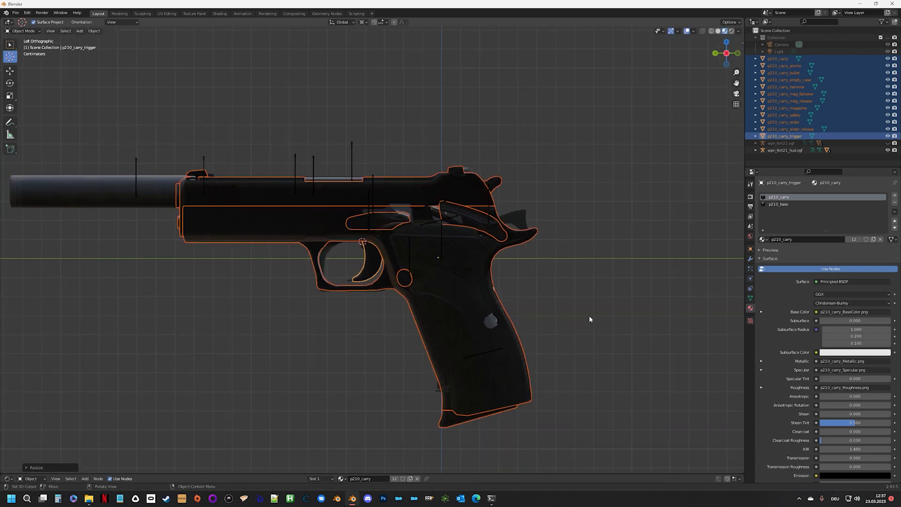
# Step: Examine how the p210_carry parts line up with the reference pistol from both sides, the grip end and at an angle
pyautogui.moveTo(587, 314); pyautogui.dragTo(547, 320, button='middle')
pyautogui.scroll(-2, 548, 320)
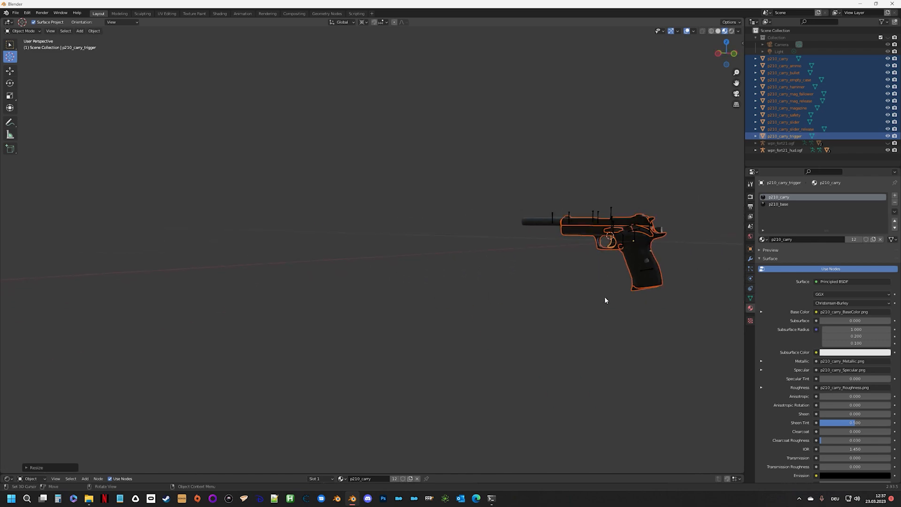
pyautogui.click(736, 55)
pyautogui.scroll(7, 435, 278)
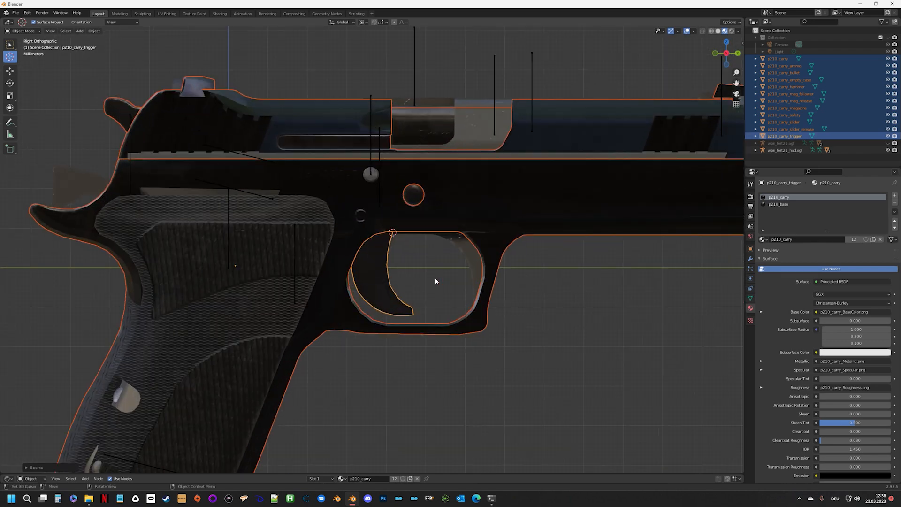
pyautogui.click(715, 53)
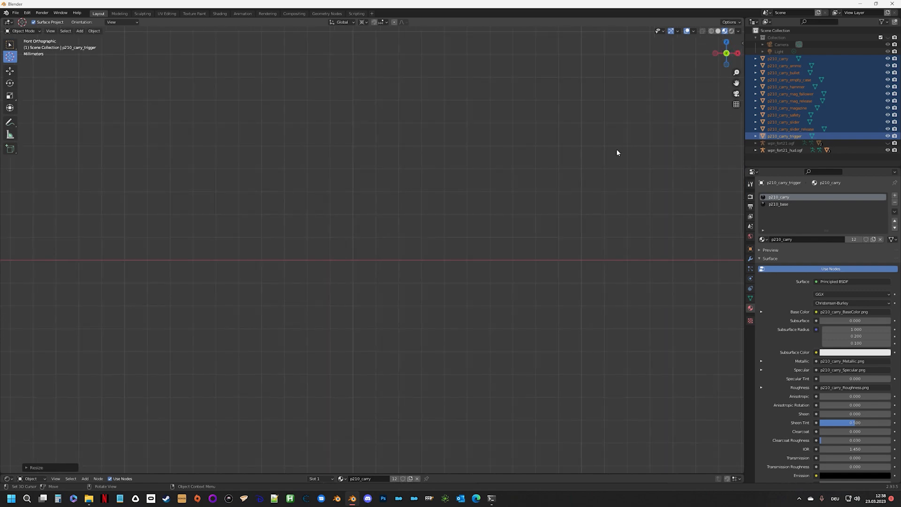
pyautogui.scroll(-6, 615, 148)
pyautogui.scroll(8, 374, 211)
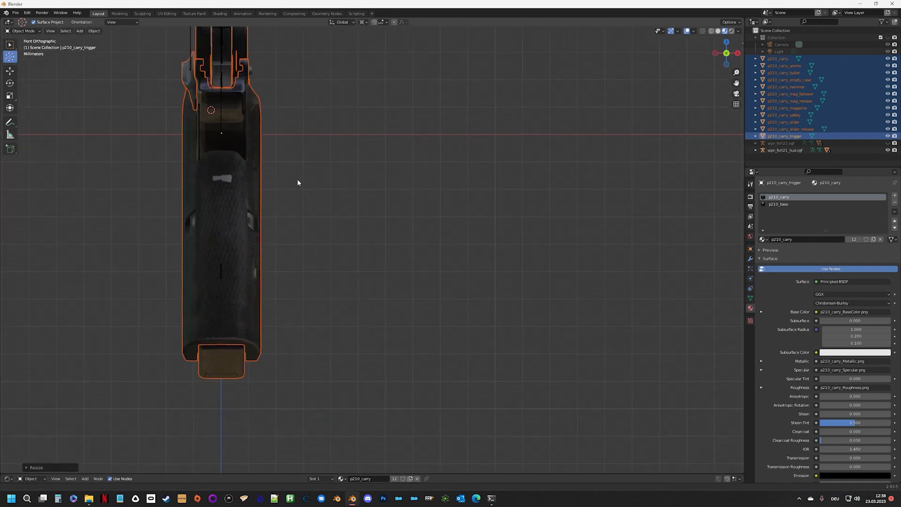
pyautogui.scroll(-5, 423, 321)
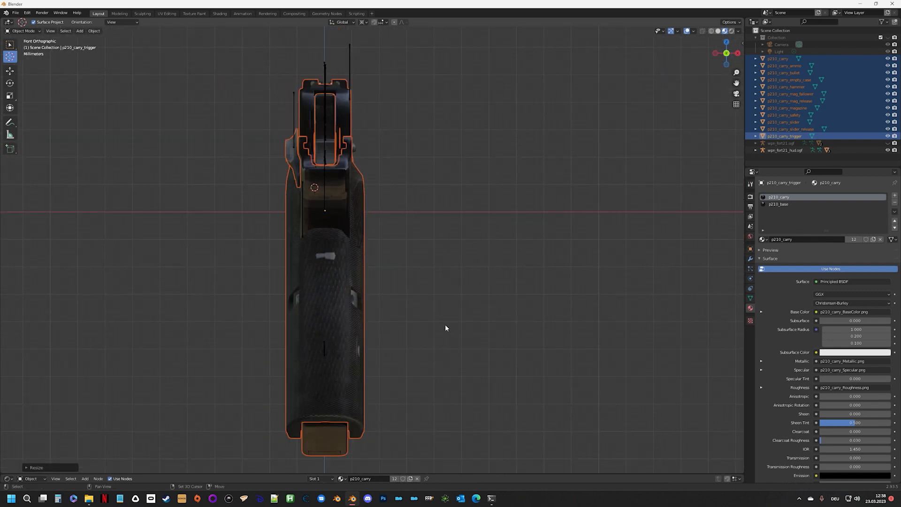
pyautogui.keyDown('shift'); pyautogui.moveTo(445, 324); pyautogui.dragTo(480, 277, button='middle'); pyautogui.keyUp('shift')
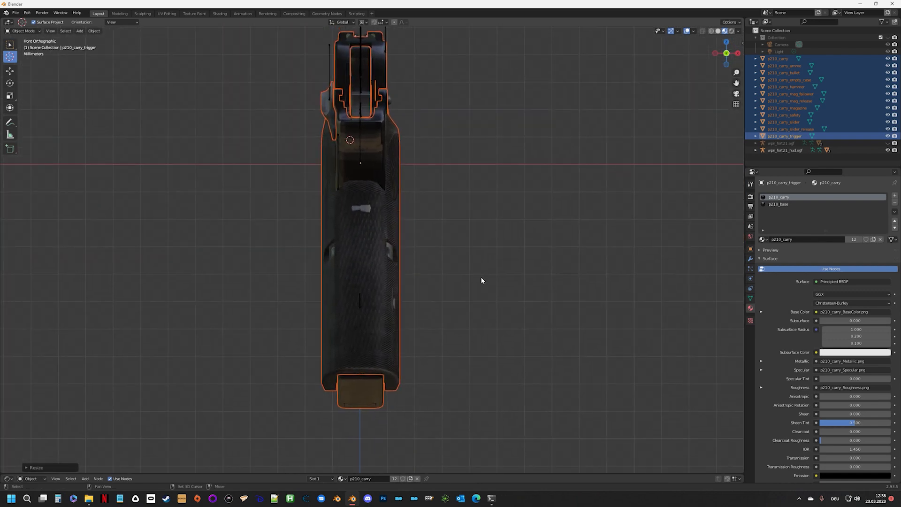
pyautogui.click(726, 42)
pyautogui.scroll(-3, 561, 203)
pyautogui.moveTo(561, 203); pyautogui.dragTo(563, 156, button='middle')
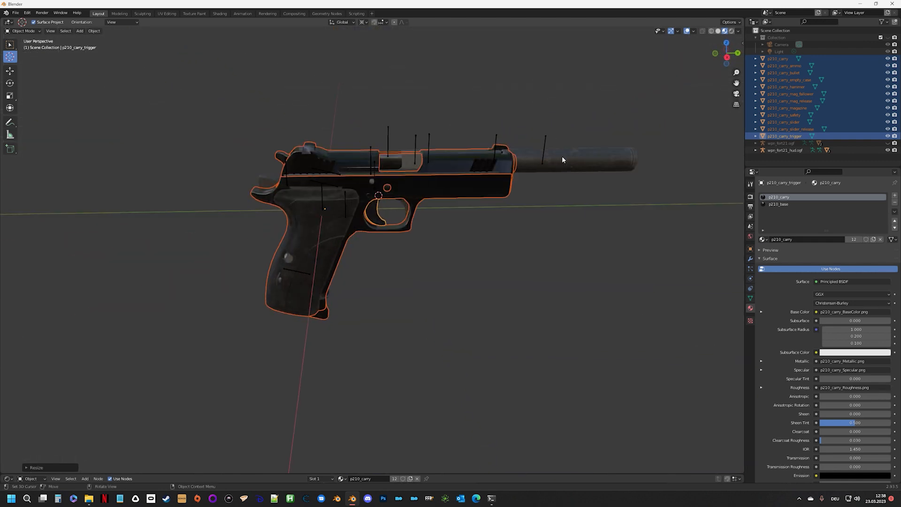
pyautogui.scroll(4, 561, 156)
pyautogui.scroll(-3, 439, 174)
pyautogui.moveTo(439, 174); pyautogui.dragTo(445, 208, button='middle')
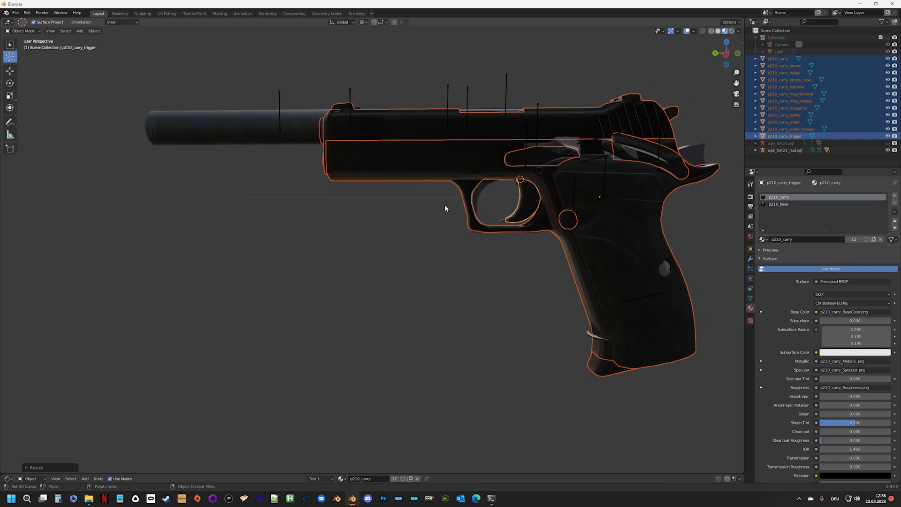
pyautogui.moveTo(583, 279); pyautogui.dragTo(520, 267, button='middle')
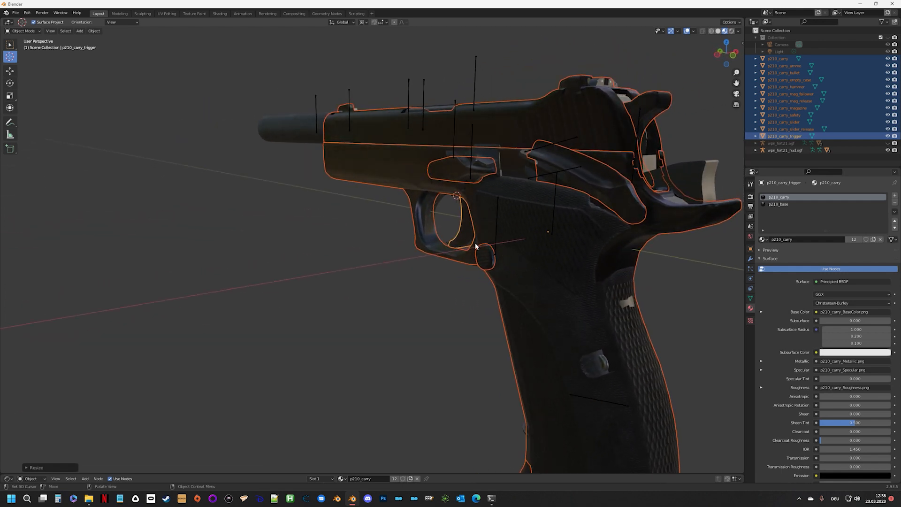
pyautogui.moveTo(511, 238); pyautogui.dragTo(511, 299, button='middle')
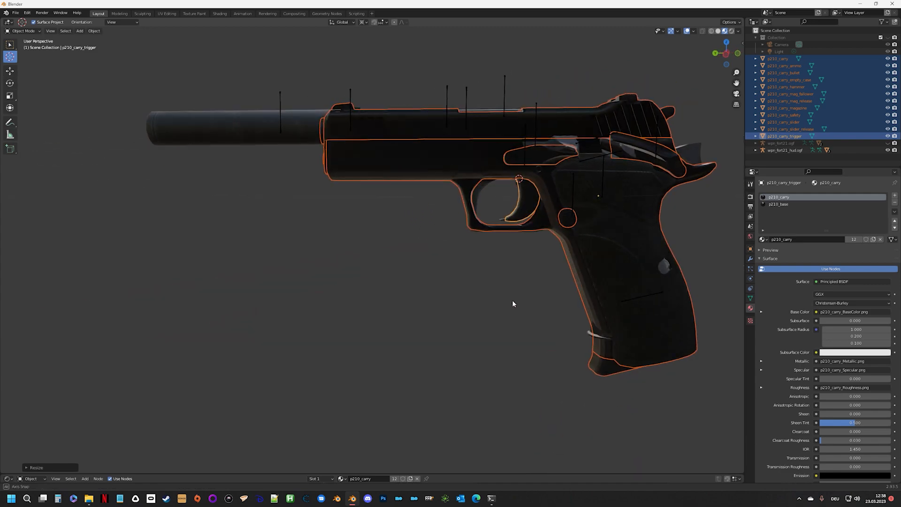
# Step: Scale the p210_carry parts down uniformly to about 0.95 around the 3D cursor in the right view
pyautogui.click(724, 55)
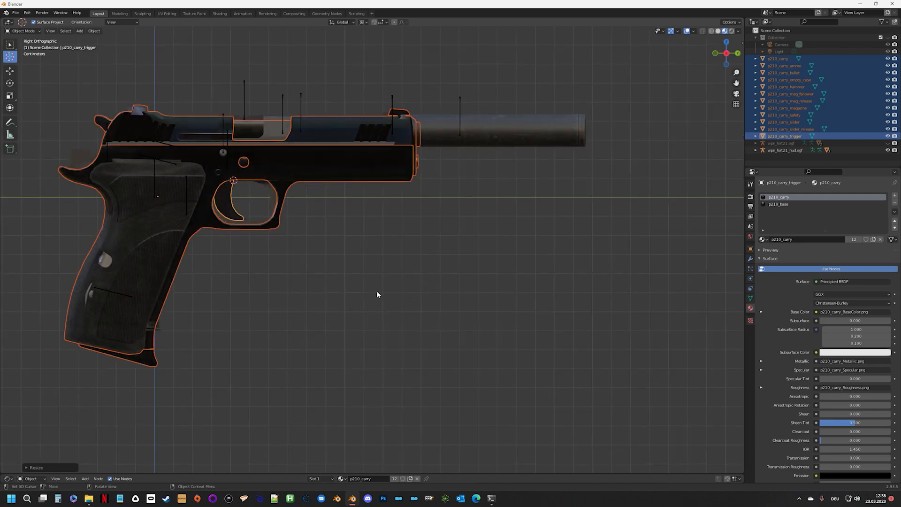
pyautogui.press('s')
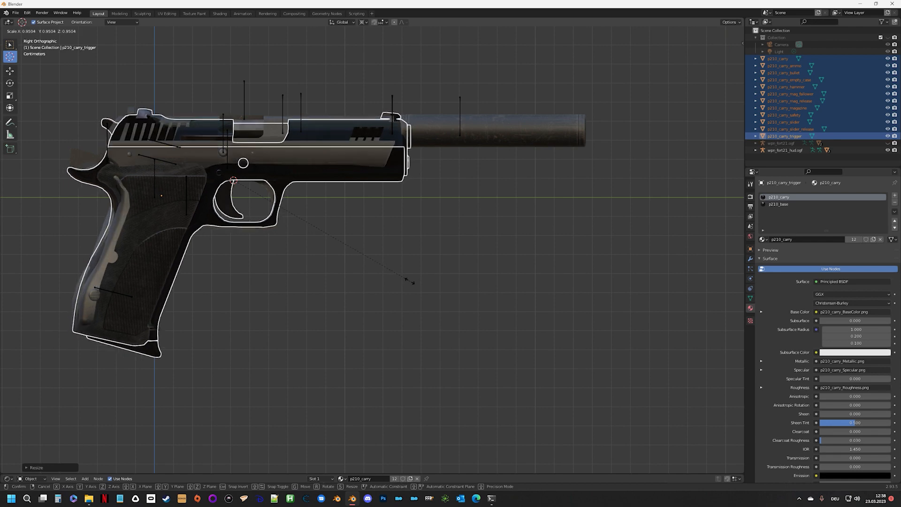
pyautogui.click(409, 280)
# Step: Move the p210_carry parts along the X axis in the top view to centre them on the reference pistol, and check the fit
pyautogui.moveTo(275, 242); pyautogui.dragTo(351, 328, button='middle')
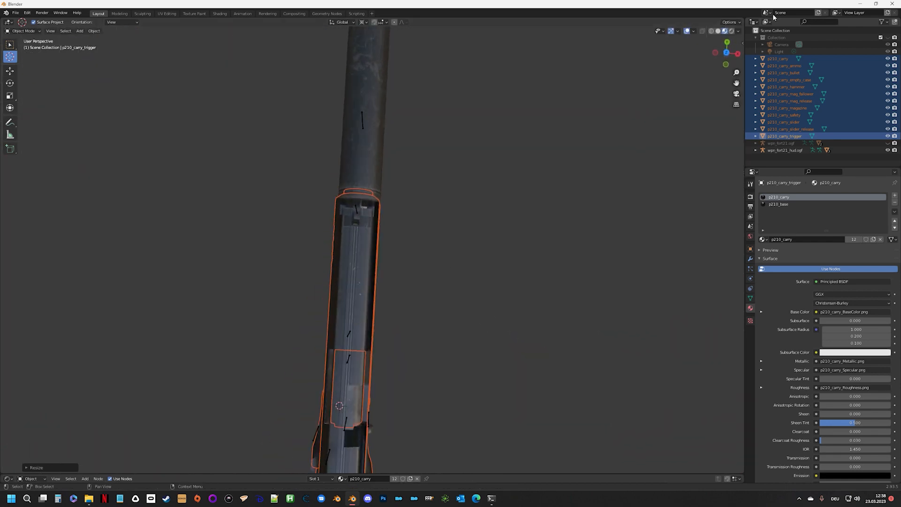
pyautogui.click(727, 53)
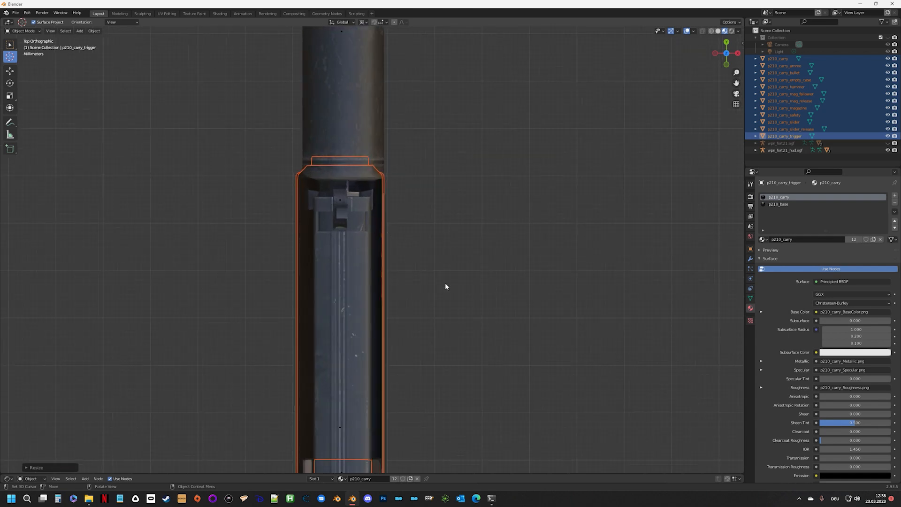
pyautogui.keyDown('shift'); pyautogui.moveTo(445, 282); pyautogui.dragTo(482, 129, button='middle'); pyautogui.keyUp('shift')
pyautogui.scroll(-4, 528, 248)
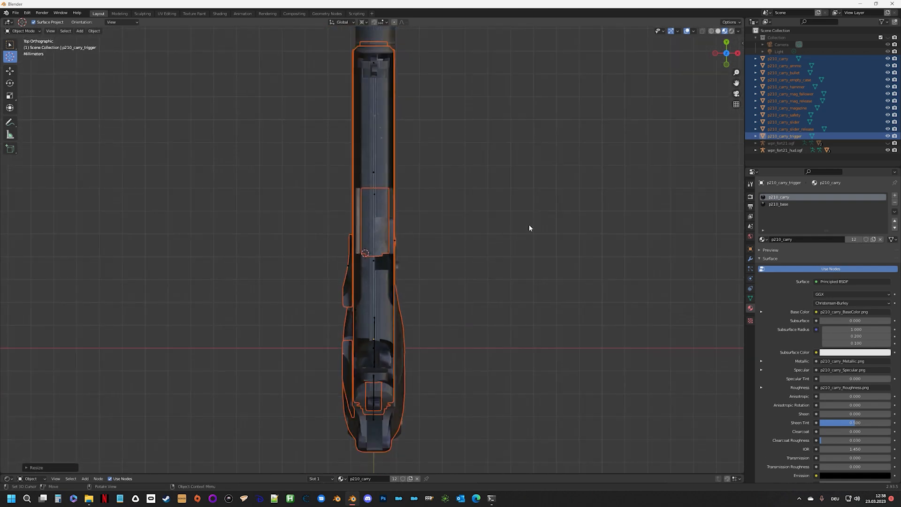
pyautogui.scroll(3, 529, 228)
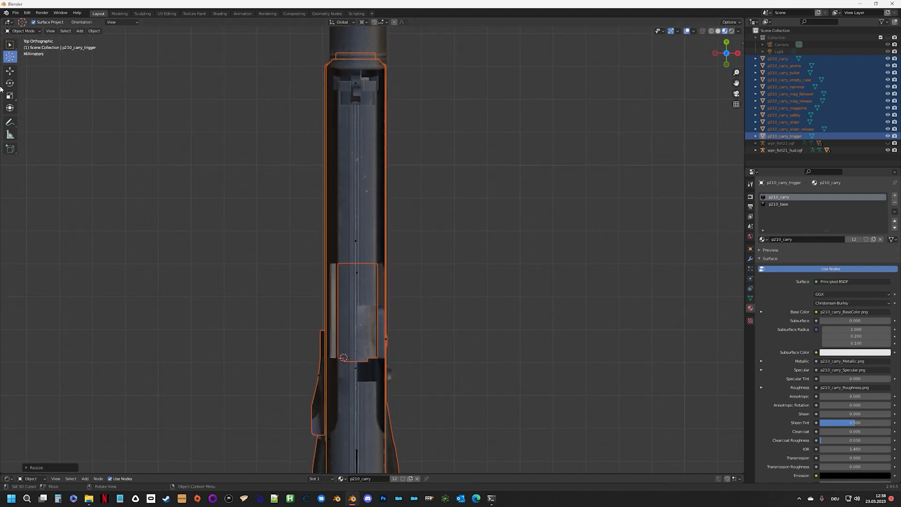
pyautogui.click(9, 71)
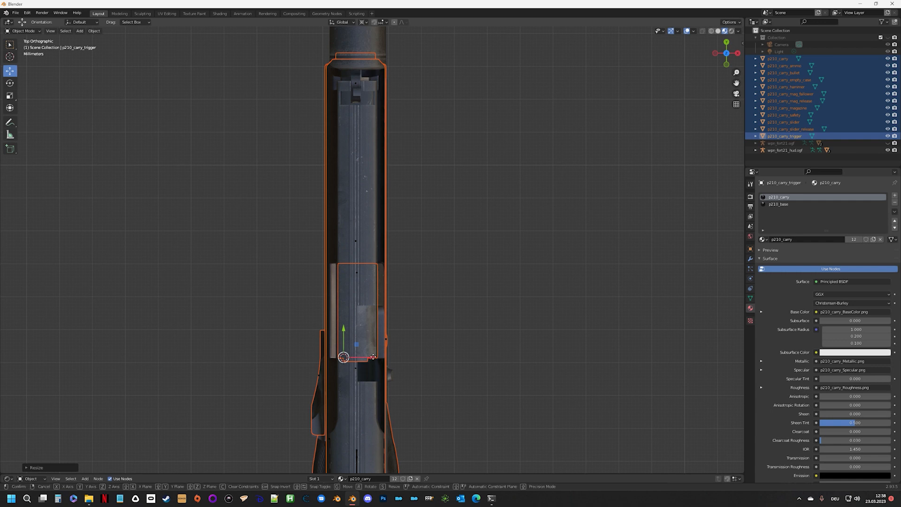
pyautogui.moveTo(372, 360)
pyautogui.mouseDown()
pyautogui.moveTo(362, 351)
pyautogui.moveTo(372, 350)
pyautogui.mouseUp()
pyautogui.moveTo(331, 345); pyautogui.dragTo(346, 270, button='middle')
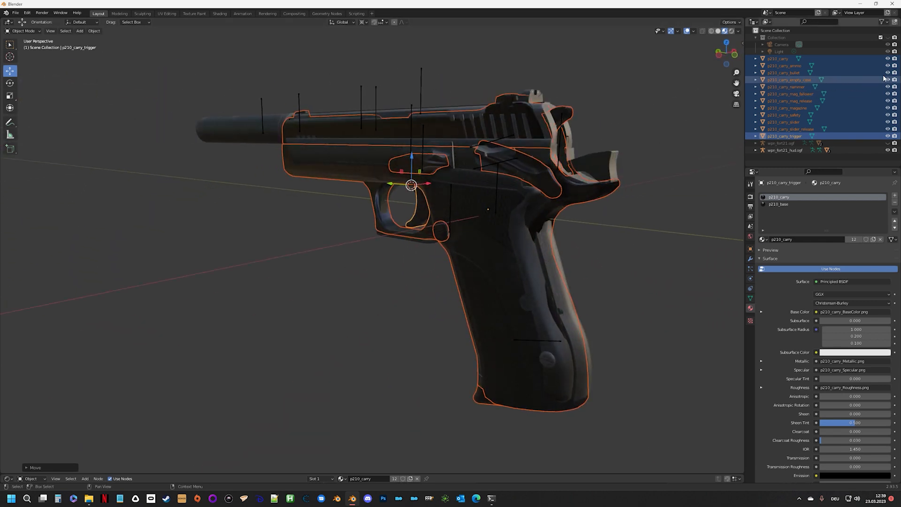
# Step: Add a new collection directly under the Scene Collection
pyautogui.click(776, 58)
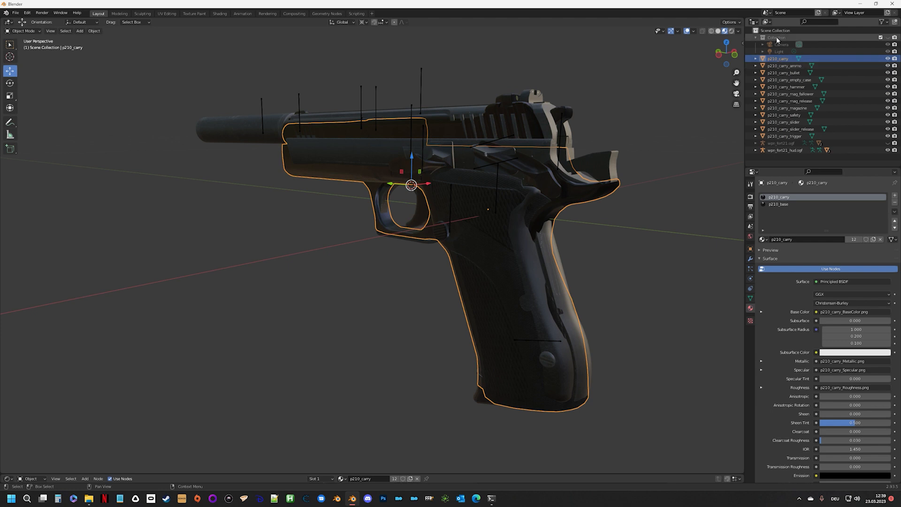
pyautogui.click(782, 30)
pyautogui.rightClick(781, 30)
pyautogui.click(786, 39)
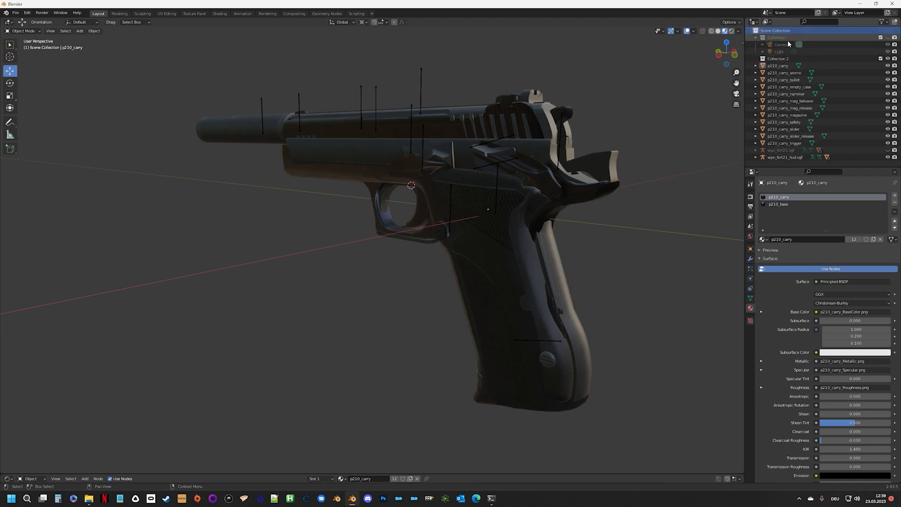
# Step: Put all parts from p210_carry through p210_carry_trigger into Collection 2, and test switching its visibility off and on
pyautogui.click(781, 66)
pyautogui.keyDown('shift'); pyautogui.click(787, 143); pyautogui.keyUp('shift')
pyautogui.moveTo(788, 143); pyautogui.dragTo(771, 57)
pyautogui.click(755, 59)
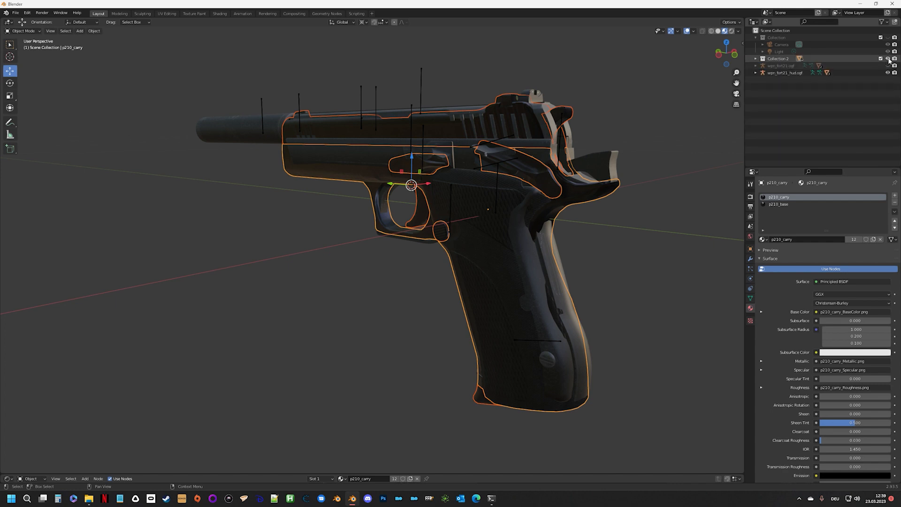
pyautogui.click(887, 59)
pyautogui.click(887, 58)
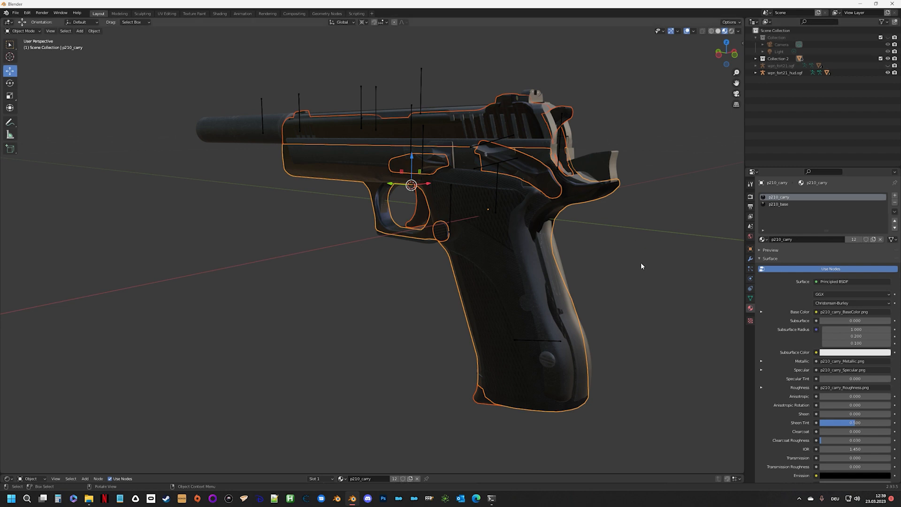
# Step: Deselect everything, inspect the overlaid pistols, and hide Collection 2 so only the reference pistol stays in view
pyautogui.click(614, 281)
pyautogui.moveTo(490, 199); pyautogui.dragTo(404, 209, button='middle')
pyautogui.moveTo(617, 177); pyautogui.dragTo(584, 187, button='middle')
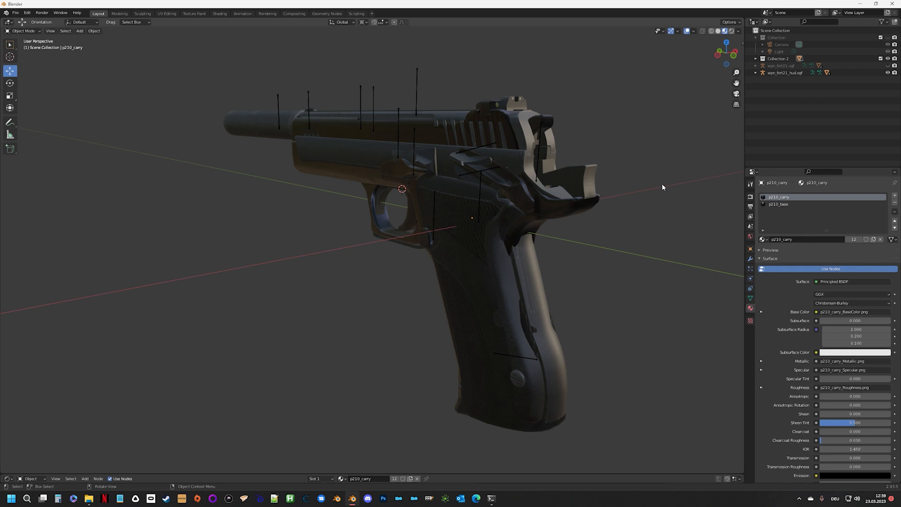
pyautogui.scroll(3, 484, 178)
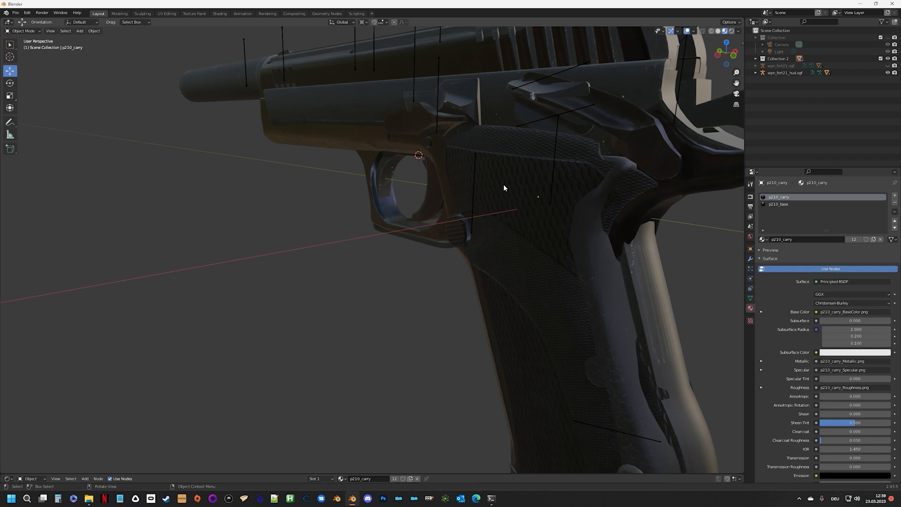
pyautogui.scroll(-5, 503, 187)
pyautogui.moveTo(503, 204); pyautogui.dragTo(457, 239, button='middle')
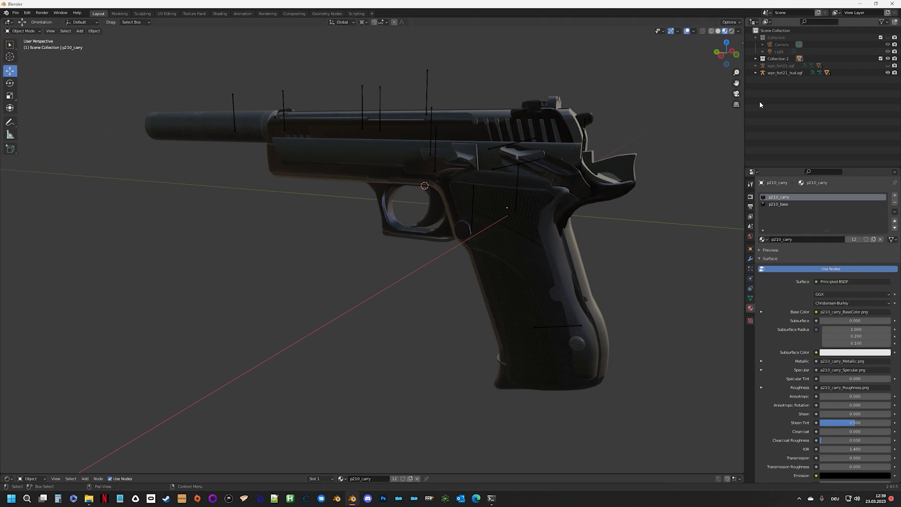
pyautogui.click(887, 59)
pyautogui.moveTo(423, 145)
pyautogui.mouseDown(button='middle')
pyautogui.moveTo(494, 145)
pyautogui.moveTo(308, 154)
pyautogui.moveTo(305, 165)
pyautogui.moveTo(425, 161)
pyautogui.mouseUp(button='middle')
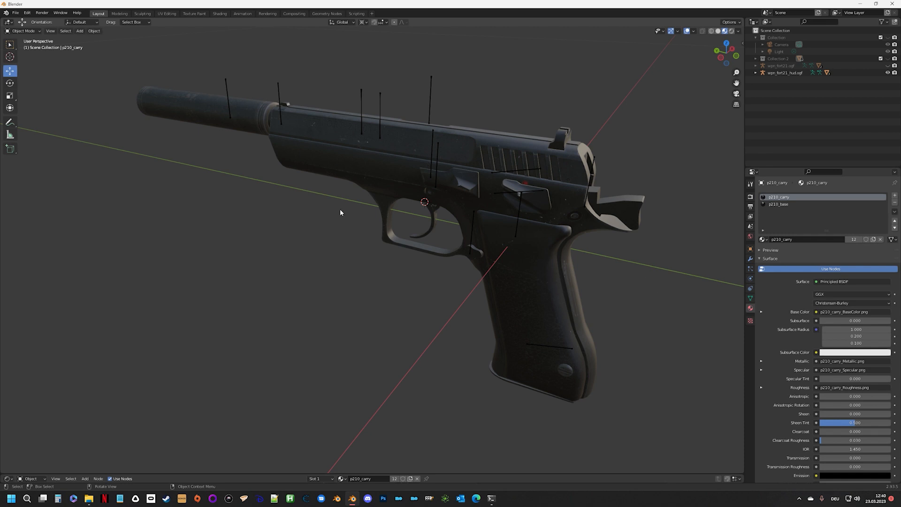
pyautogui.moveTo(342, 209)
pyautogui.mouseDown(button='middle')
pyautogui.moveTo(388, 205)
pyautogui.moveTo(324, 200)
pyautogui.moveTo(351, 196)
pyautogui.mouseUp(button='middle')
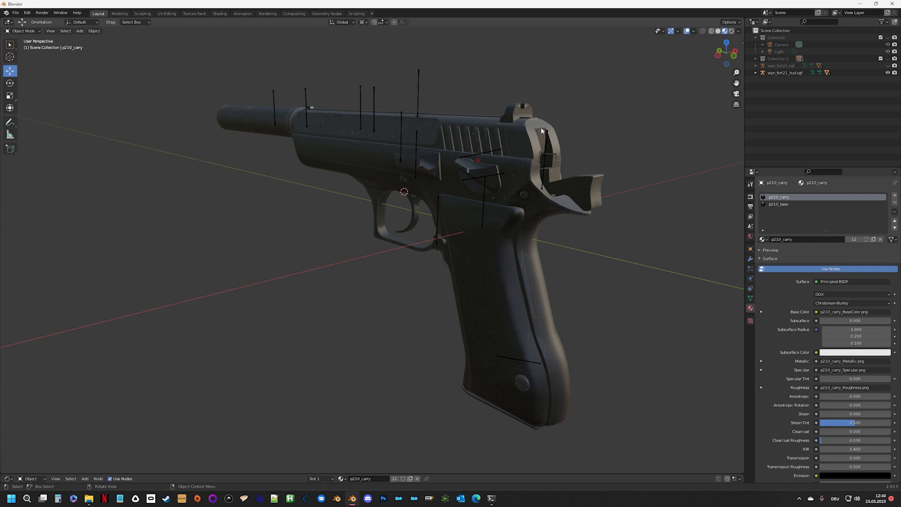
pyautogui.moveTo(540, 128); pyautogui.dragTo(401, 175, button='middle')
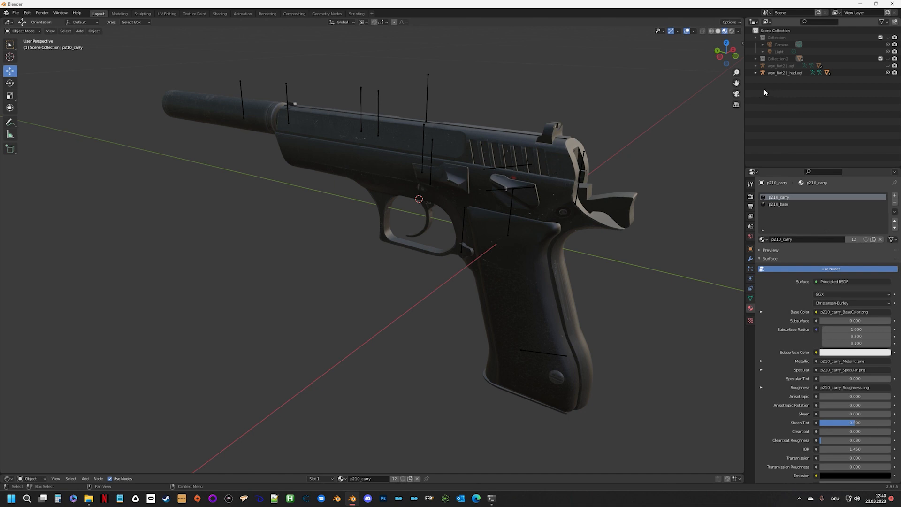
# Step: Expand the wpn_fort21_hud.ogf armature and show the vertex groups of its wpn_fort21_hud.ogf 00 mesh
pyautogui.click(755, 72)
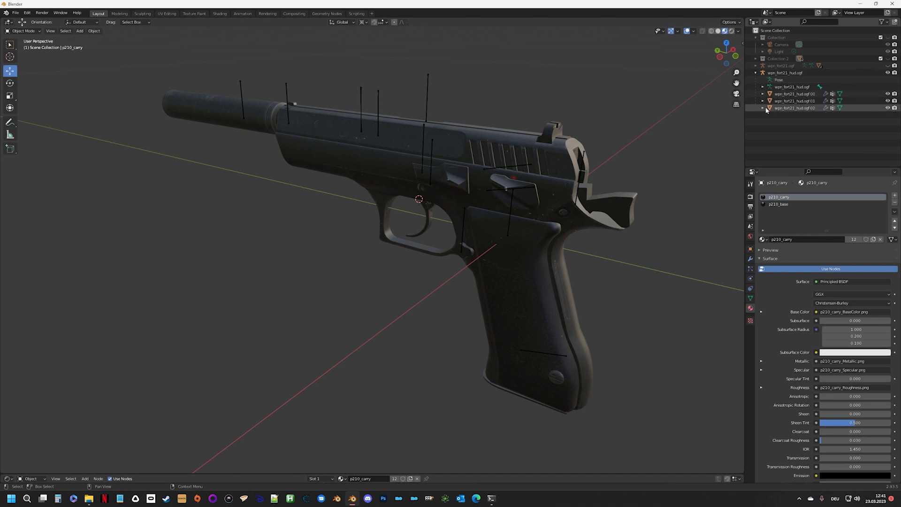
pyautogui.click(800, 93)
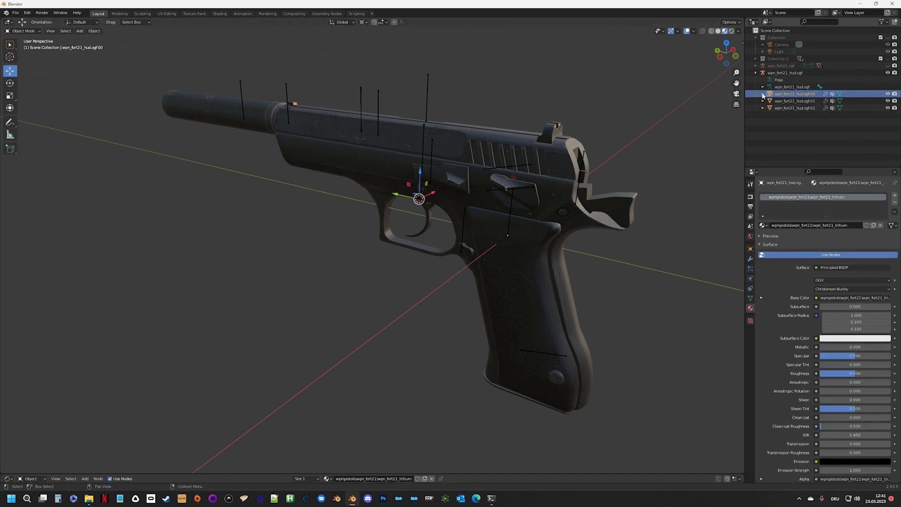
pyautogui.click(750, 298)
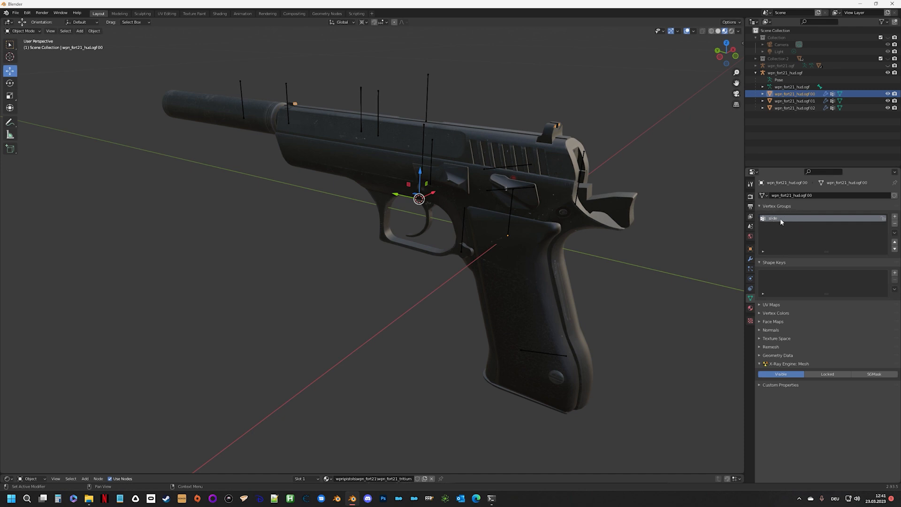
# Step: Expand the wpn_body bone hierarchy, find the slide bone used by the 00 mesh's vertex group, and reselect that mesh
pyautogui.click(763, 87)
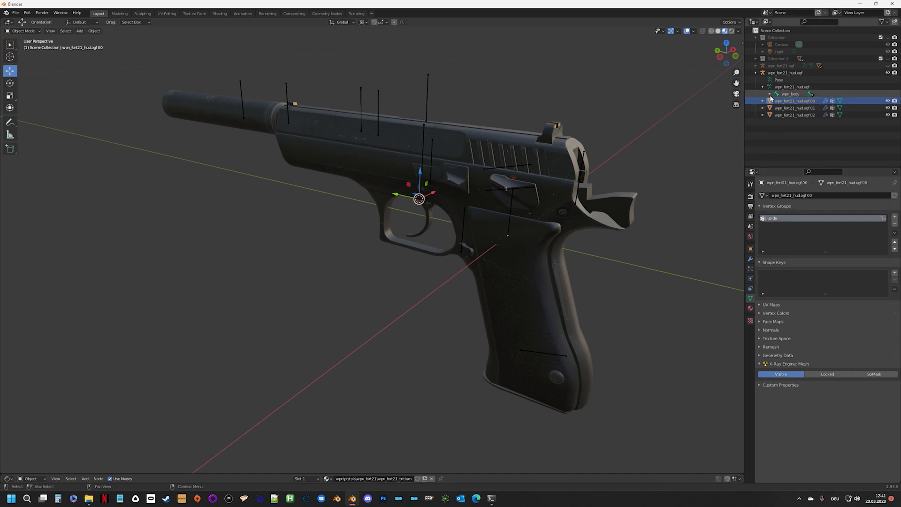
pyautogui.click(769, 93)
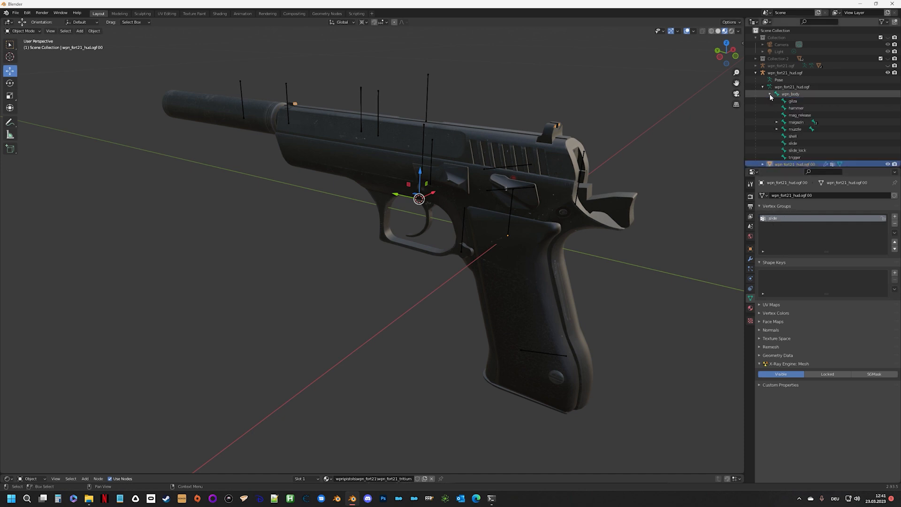
pyautogui.click(791, 144)
pyautogui.scroll(-2, 793, 148)
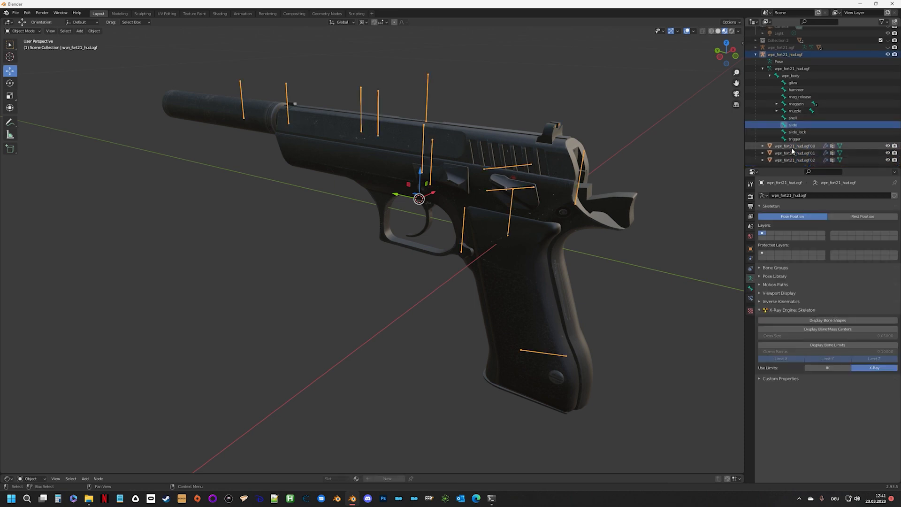
pyautogui.click(794, 146)
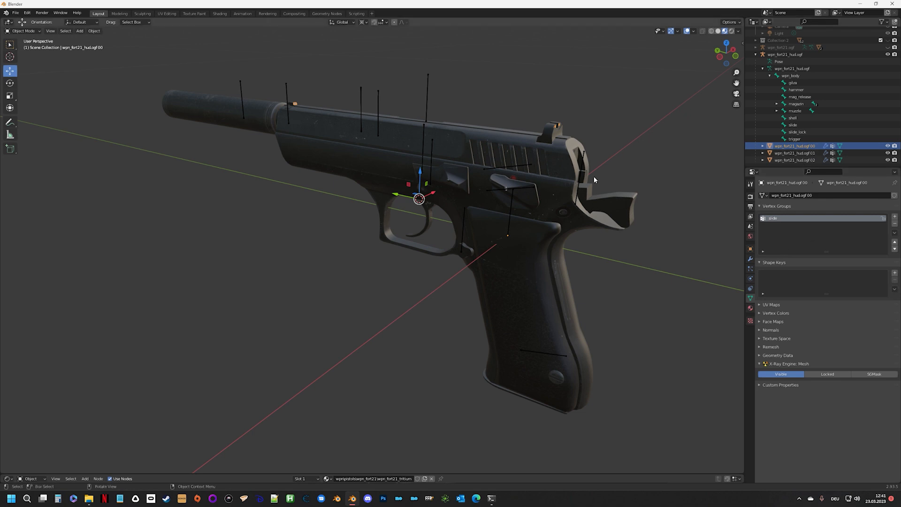
pyautogui.scroll(2, 543, 142)
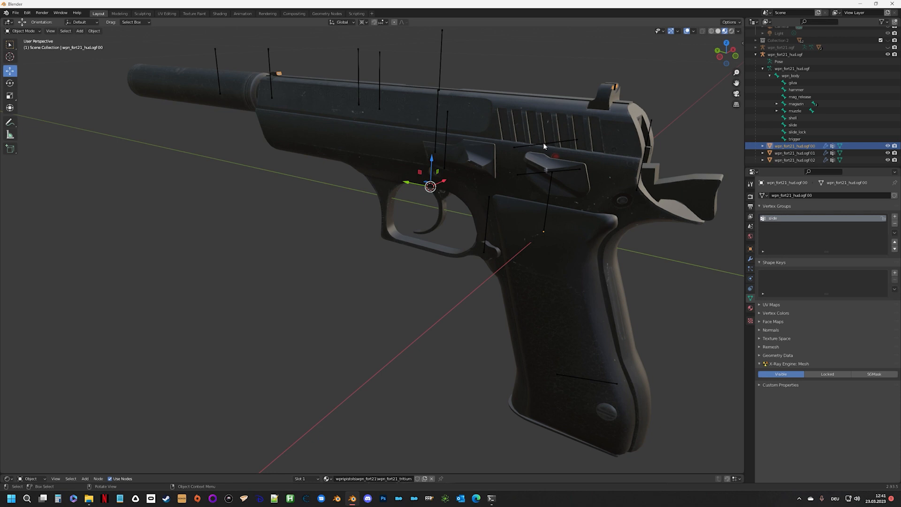
pyautogui.click(796, 154)
pyautogui.click(795, 146)
pyautogui.moveTo(480, 93); pyautogui.dragTo(697, 158, button='middle')
# Step: Check the vertex group of the silencer mesh wpn_fort21_hud.ogf 01 and hide that mesh
pyautogui.click(796, 153)
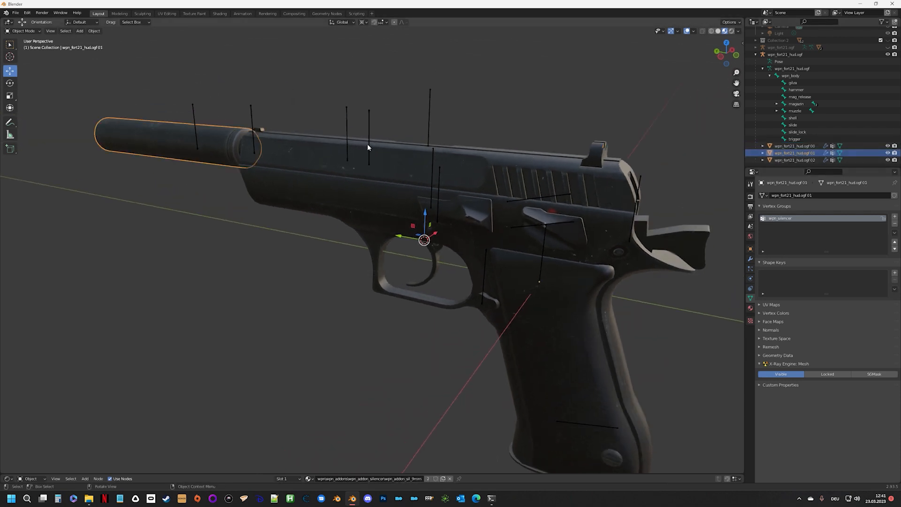
pyautogui.moveTo(367, 144); pyautogui.dragTo(395, 136, button='middle')
pyautogui.moveTo(328, 160); pyautogui.dragTo(336, 117, button='middle')
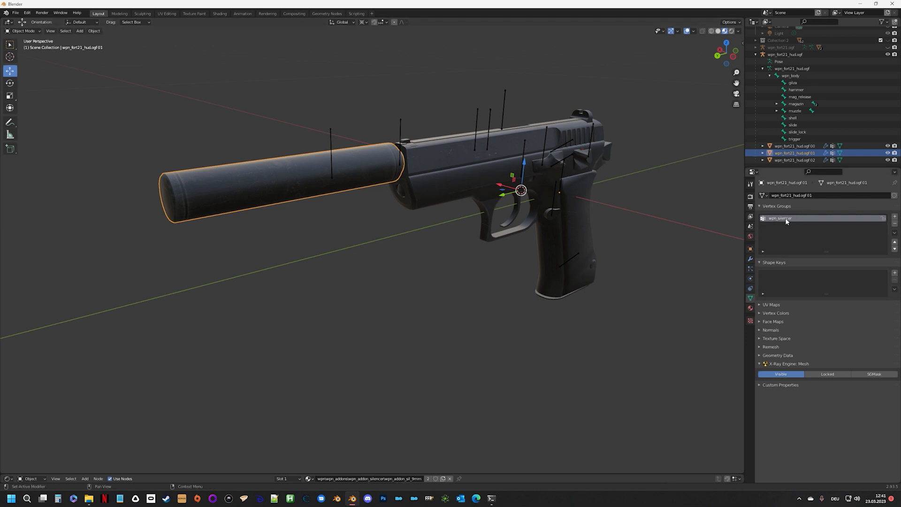
pyautogui.moveTo(390, 151); pyautogui.dragTo(333, 170, button='middle')
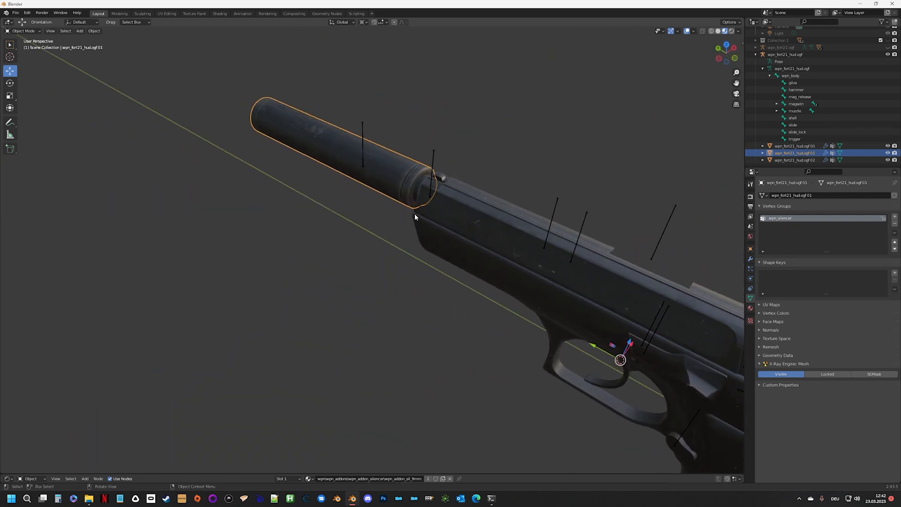
pyautogui.moveTo(412, 216)
pyautogui.mouseDown(button='middle')
pyautogui.moveTo(394, 212)
pyautogui.moveTo(435, 201)
pyautogui.moveTo(420, 203)
pyautogui.mouseUp(button='middle')
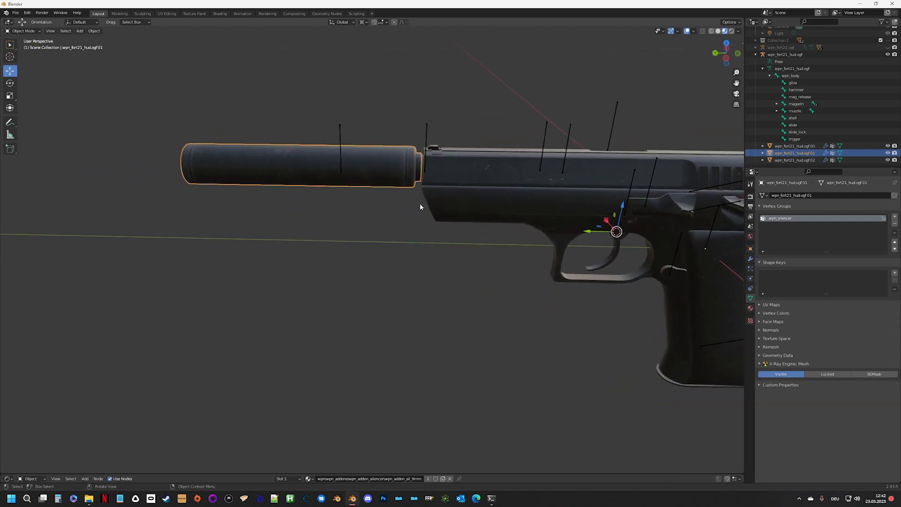
pyautogui.press('h')
pyautogui.moveTo(357, 215)
pyautogui.mouseDown(button='middle')
pyautogui.moveTo(450, 193)
pyautogui.moveTo(328, 200)
pyautogui.moveTo(545, 214)
pyautogui.moveTo(559, 203)
pyautogui.moveTo(510, 196)
pyautogui.moveTo(539, 190)
pyautogui.moveTo(601, 203)
pyautogui.moveTo(614, 130)
pyautogui.moveTo(640, 199)
pyautogui.moveTo(603, 184)
pyautogui.moveTo(490, 183)
pyautogui.moveTo(518, 177)
pyautogui.moveTo(411, 185)
pyautogui.moveTo(337, 173)
pyautogui.moveTo(551, 183)
pyautogui.moveTo(496, 173)
pyautogui.moveTo(394, 201)
pyautogui.moveTo(458, 193)
pyautogui.moveTo(354, 197)
pyautogui.mouseUp(button='middle')
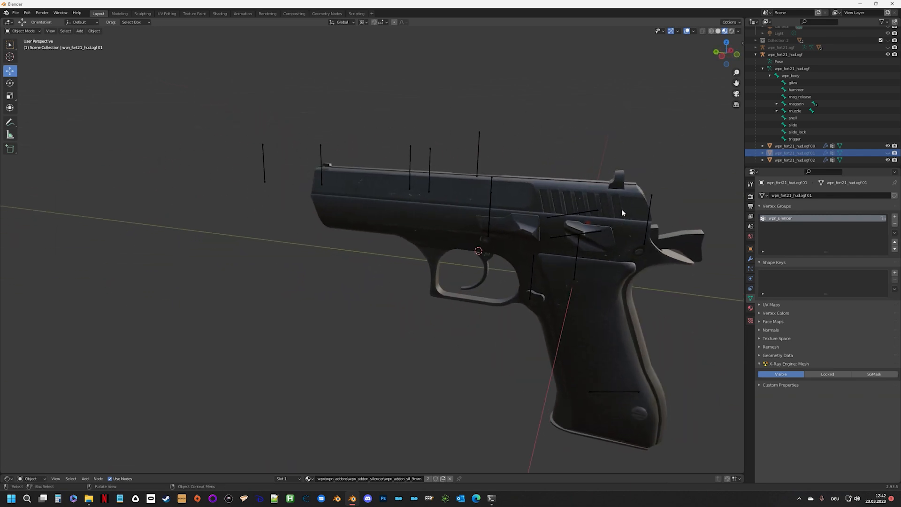
# Step: Select the main pistol mesh wpn_fort21_hud.ogf 02, collapse its Shape Keys section and enlarge its vertex group list to show every group
pyautogui.click(797, 159)
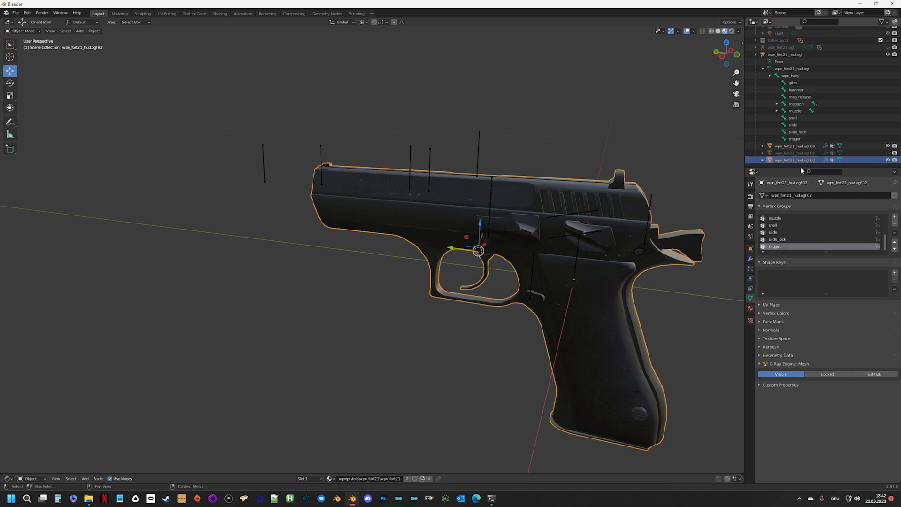
pyautogui.moveTo(586, 197); pyautogui.dragTo(535, 192, button='middle')
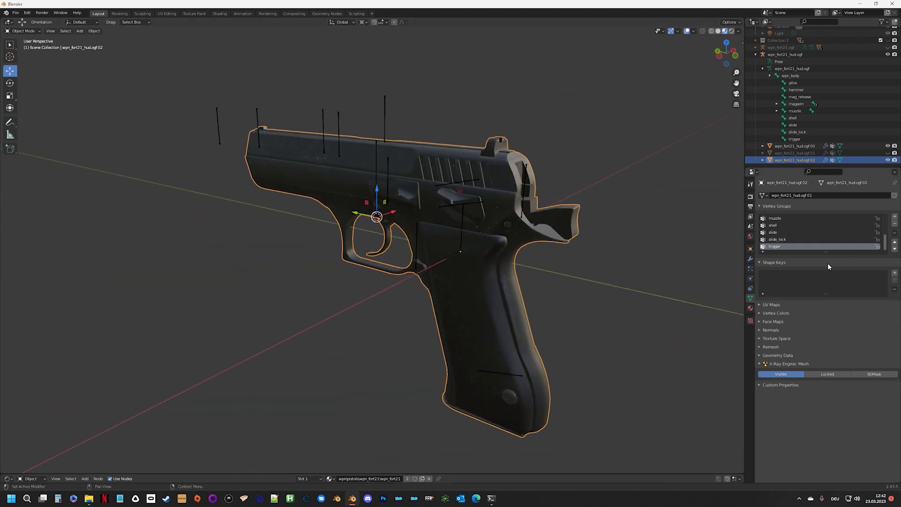
pyautogui.click(761, 263)
pyautogui.moveTo(826, 252); pyautogui.dragTo(820, 316)
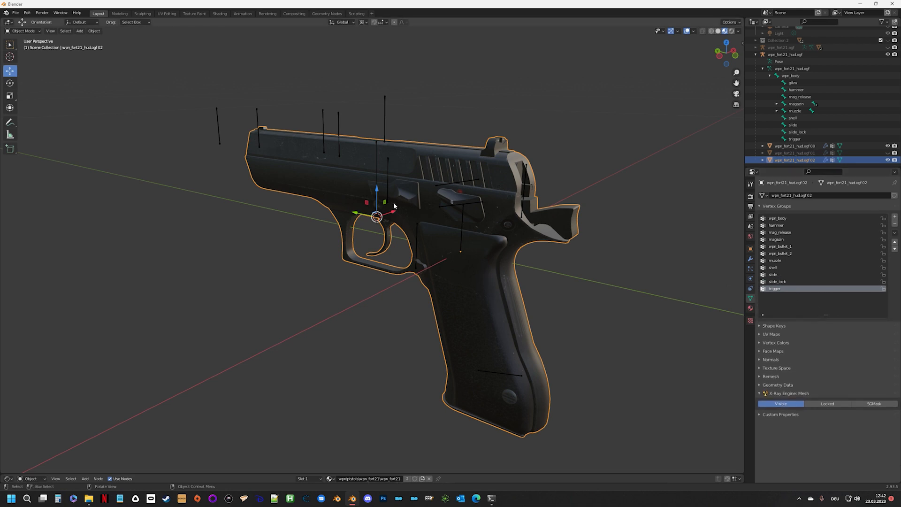
pyautogui.moveTo(511, 190); pyautogui.dragTo(432, 190, button='middle')
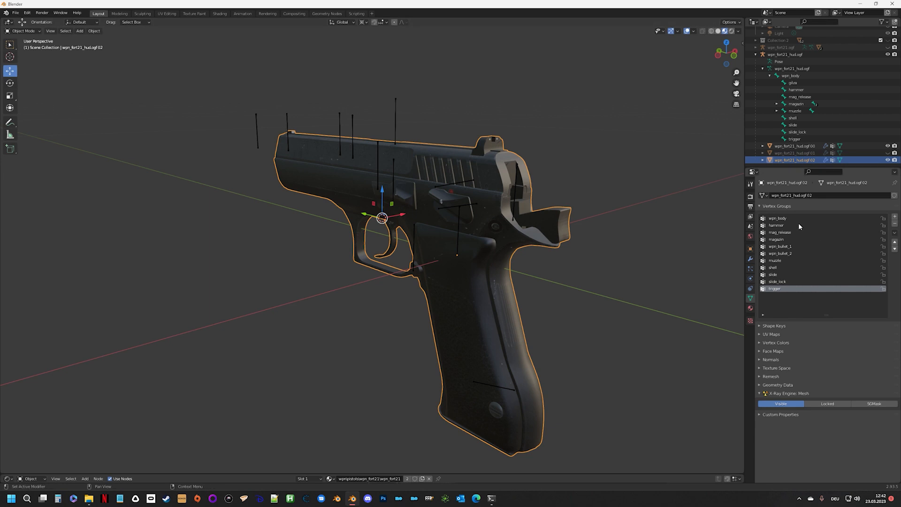
# Step: Put the main pistol mesh into Edit Mode with wpn_body as its active vertex group
pyautogui.click(786, 218)
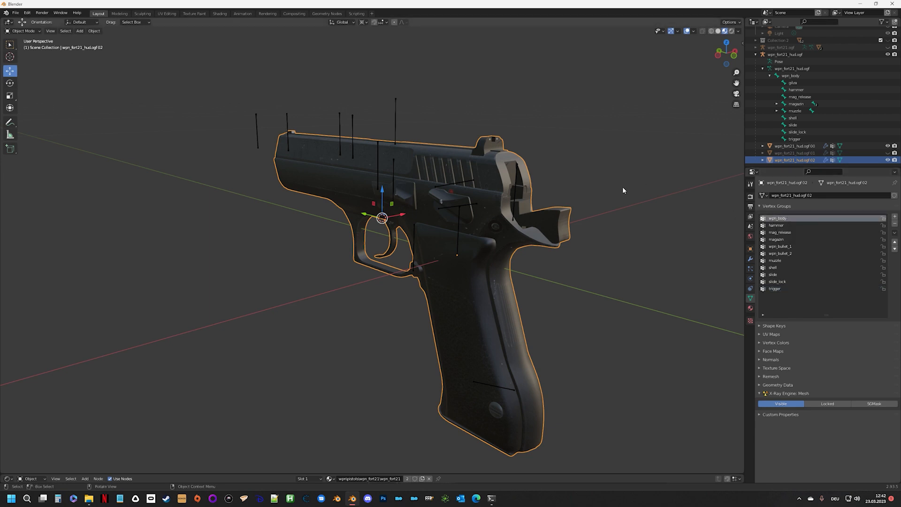
pyautogui.moveTo(593, 196)
pyautogui.mouseDown(button='middle')
pyautogui.moveTo(460, 193)
pyautogui.moveTo(607, 193)
pyautogui.mouseUp(button='middle')
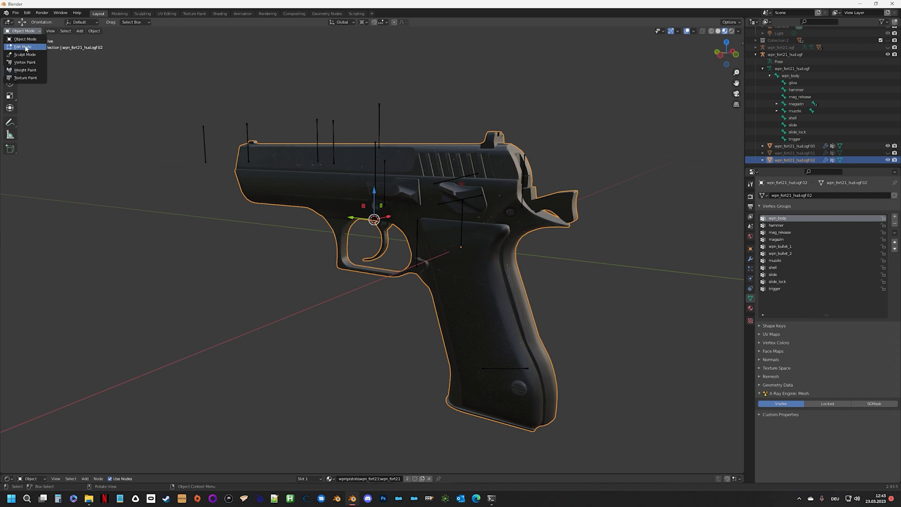
pyautogui.click(28, 49)
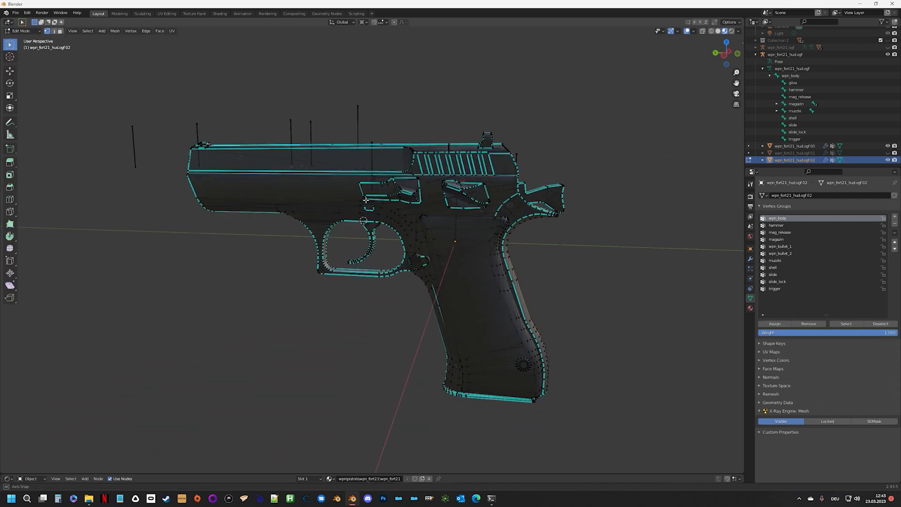
pyautogui.scroll(5, 375, 188)
pyautogui.scroll(-6, 384, 161)
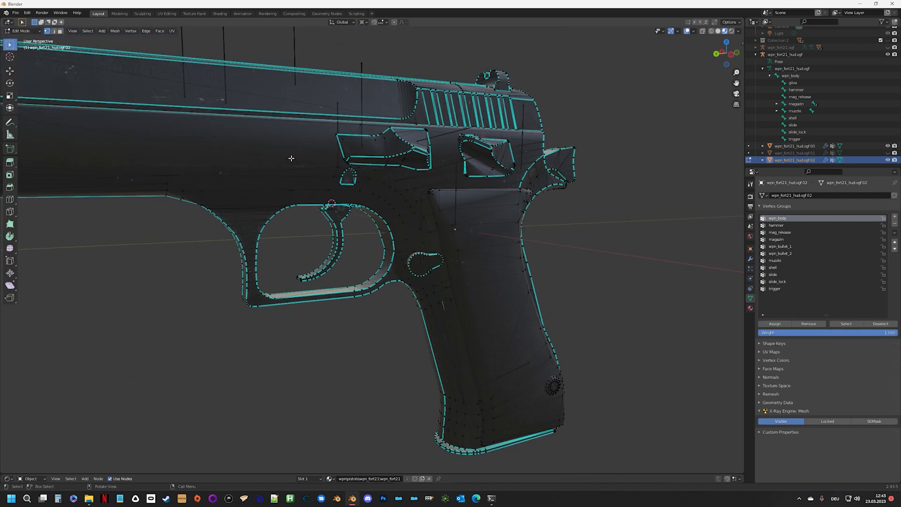
pyautogui.moveTo(385, 162); pyautogui.dragTo(400, 217, button='middle')
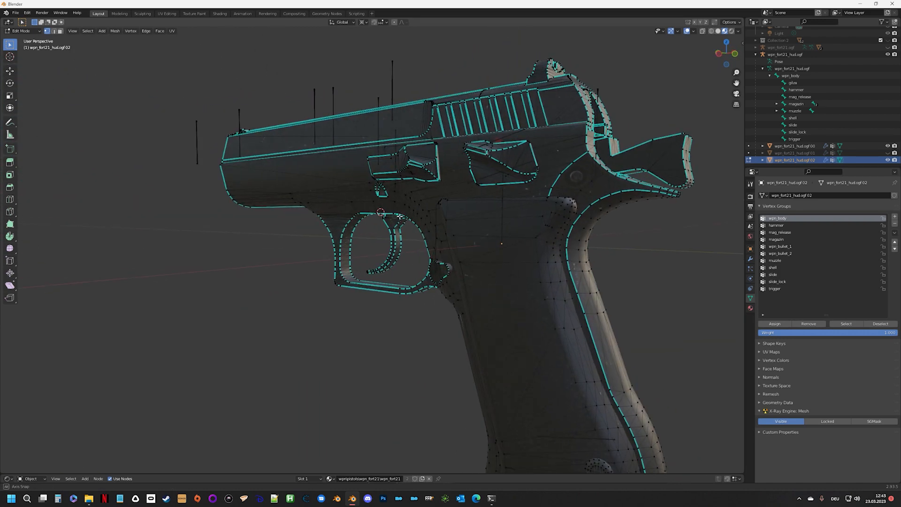
pyautogui.moveTo(481, 246); pyautogui.dragTo(415, 194, button='middle')
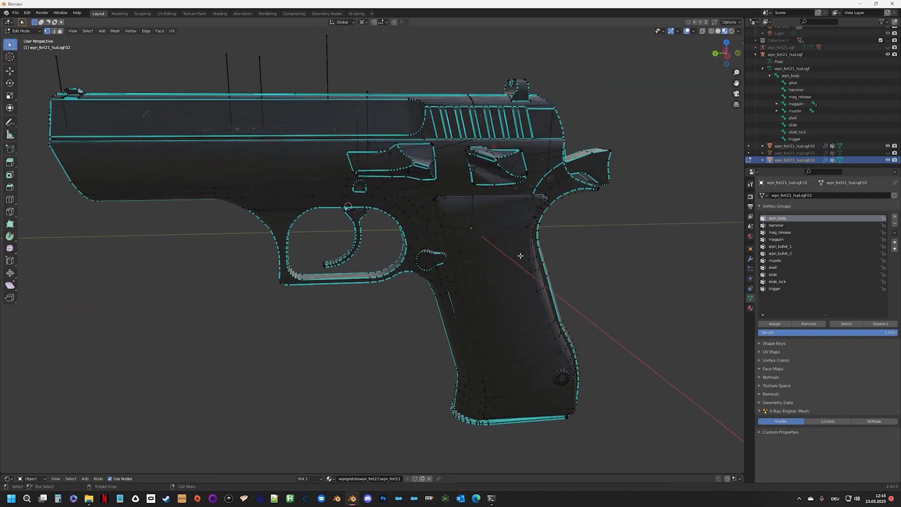
pyautogui.scroll(5, 414, 195)
pyautogui.scroll(1, 414, 195)
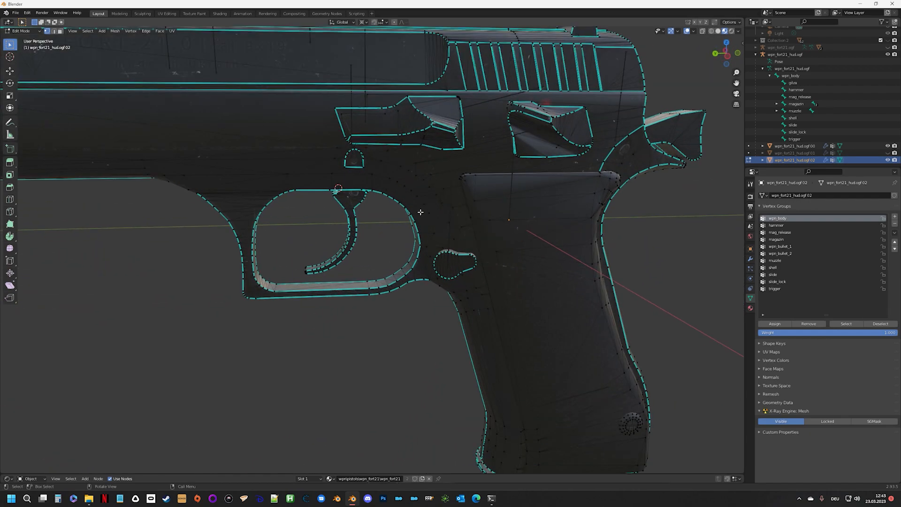
pyautogui.click(776, 225)
pyautogui.click(772, 218)
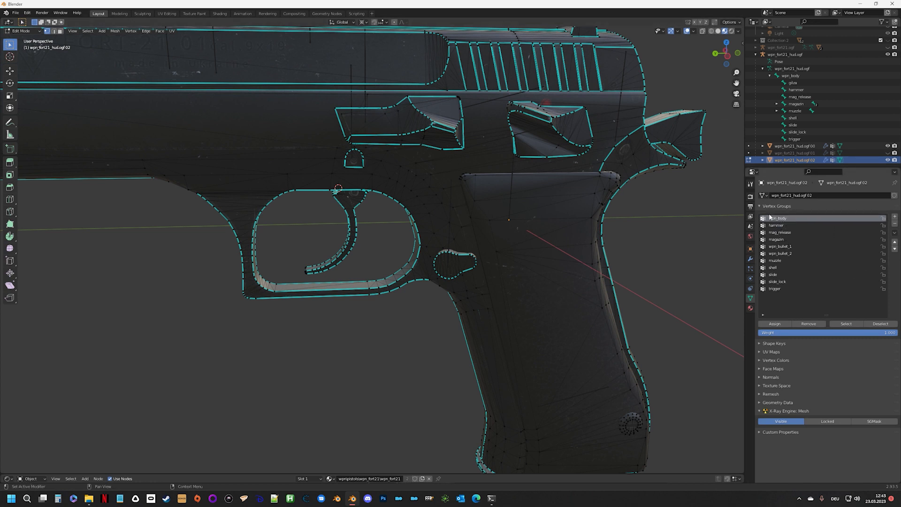
# Step: Select the vertices assigned to wpn_body, examine them from both sides of the pistol, and hide them
pyautogui.click(846, 324)
pyautogui.scroll(-2, 401, 244)
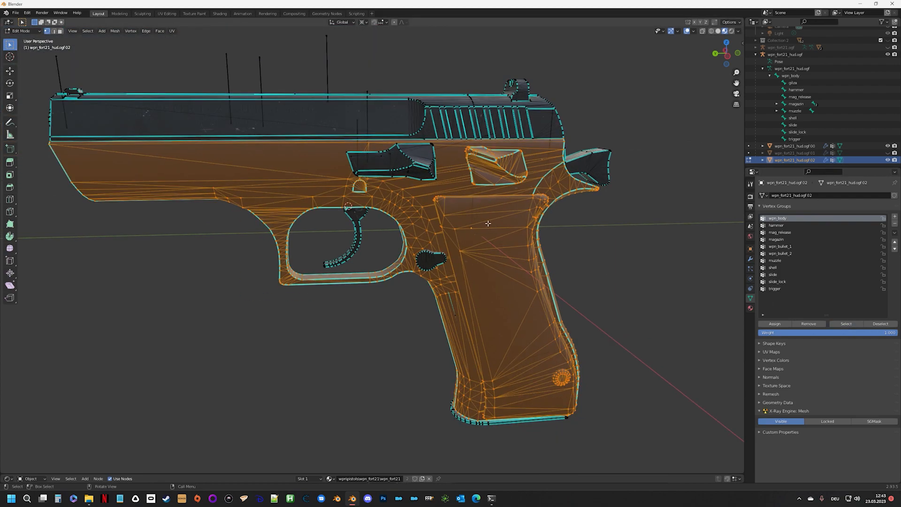
pyautogui.scroll(1, 402, 244)
pyautogui.moveTo(402, 244); pyautogui.dragTo(294, 224, button='middle')
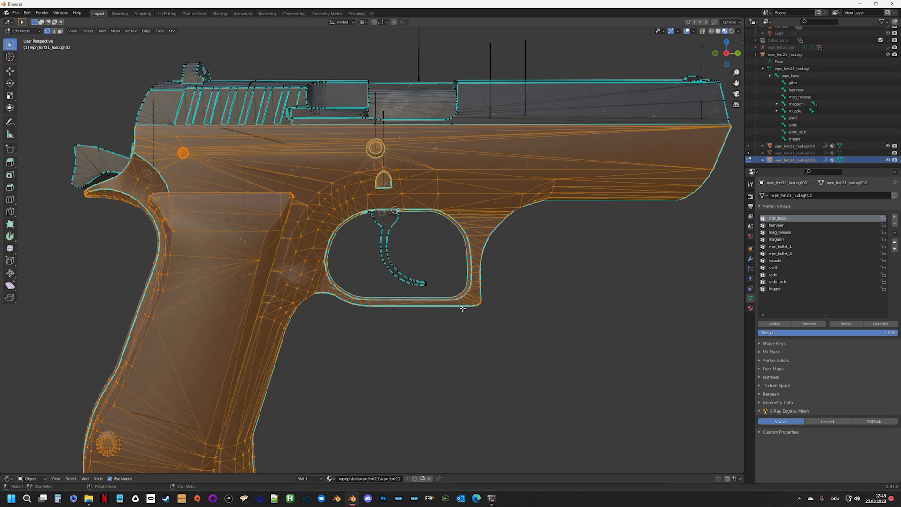
pyautogui.scroll(-1, 463, 308)
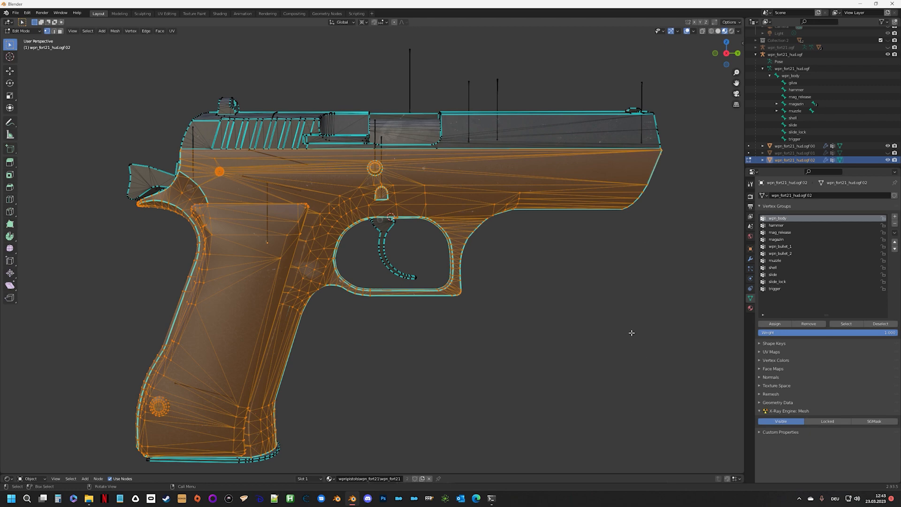
pyautogui.moveTo(272, 282); pyautogui.dragTo(694, 277, button='middle')
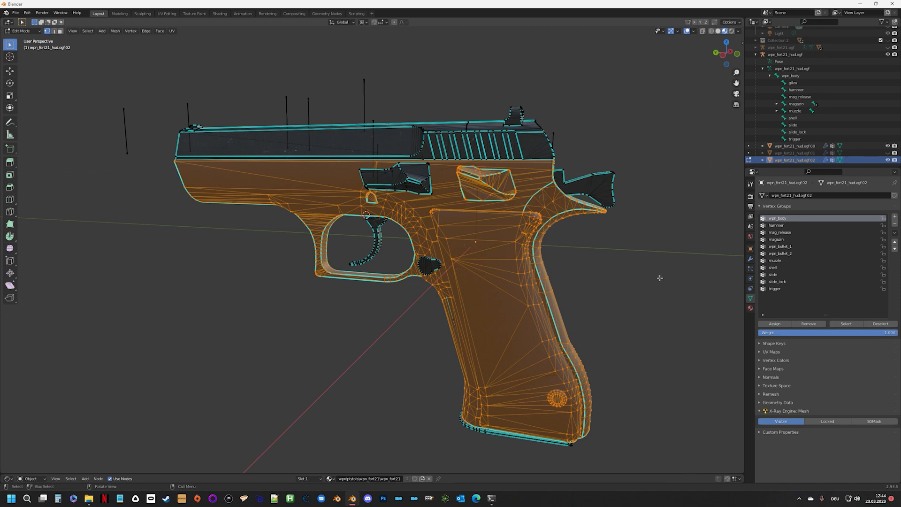
pyautogui.press('h')
pyautogui.moveTo(562, 275); pyautogui.dragTo(546, 278, button='middle')
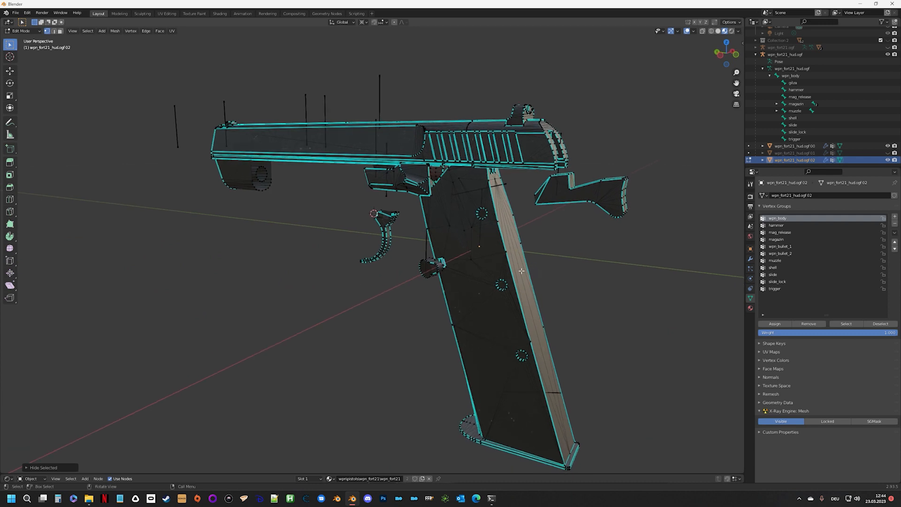
pyautogui.hotkey('alt', 'h')
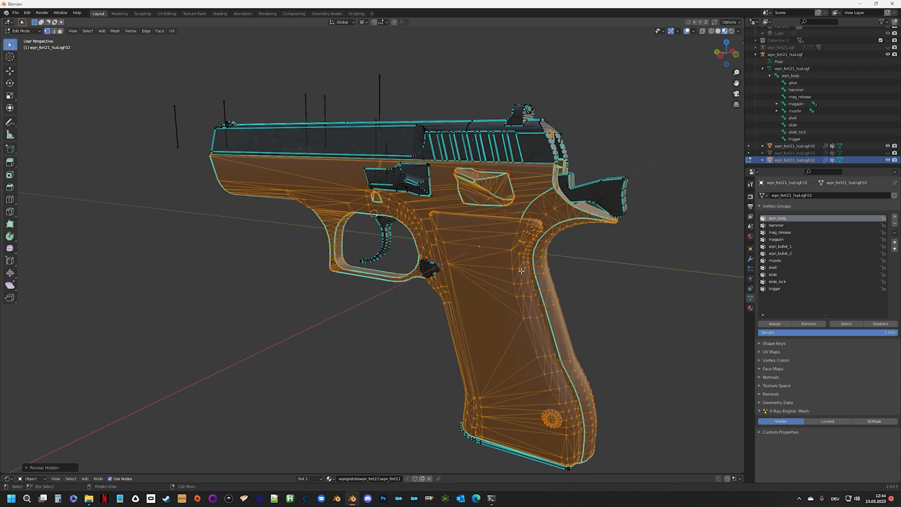
pyautogui.press('h')
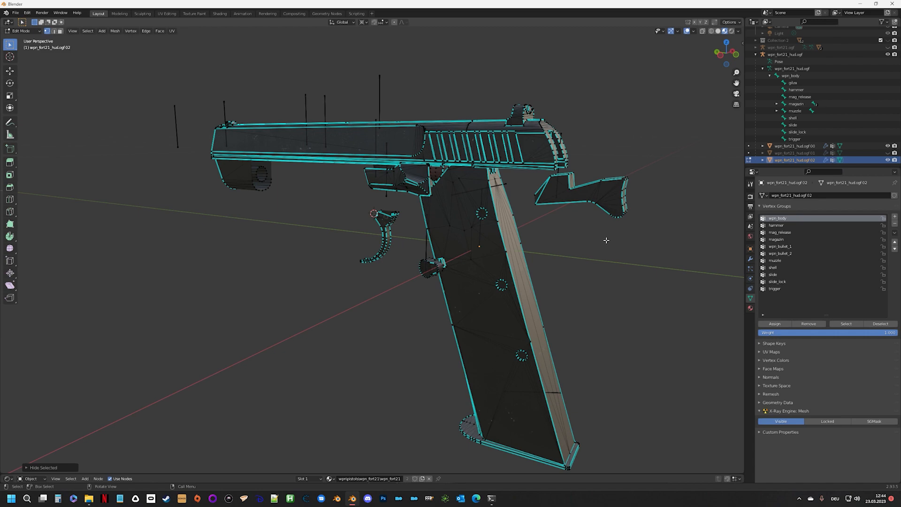
# Step: Select the hammer vertex group's vertices to see which part it covers, and hide them
pyautogui.click(779, 224)
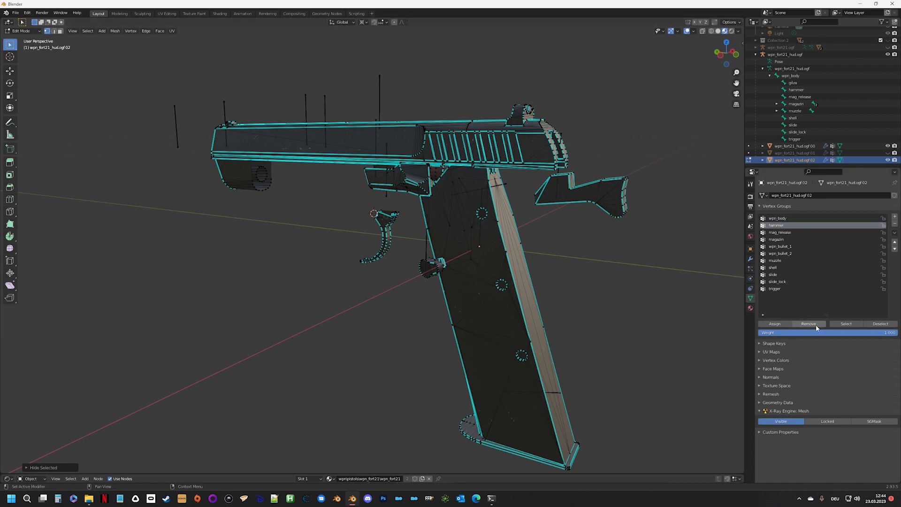
pyautogui.click(850, 325)
pyautogui.moveTo(610, 225); pyautogui.dragTo(512, 187, button='middle')
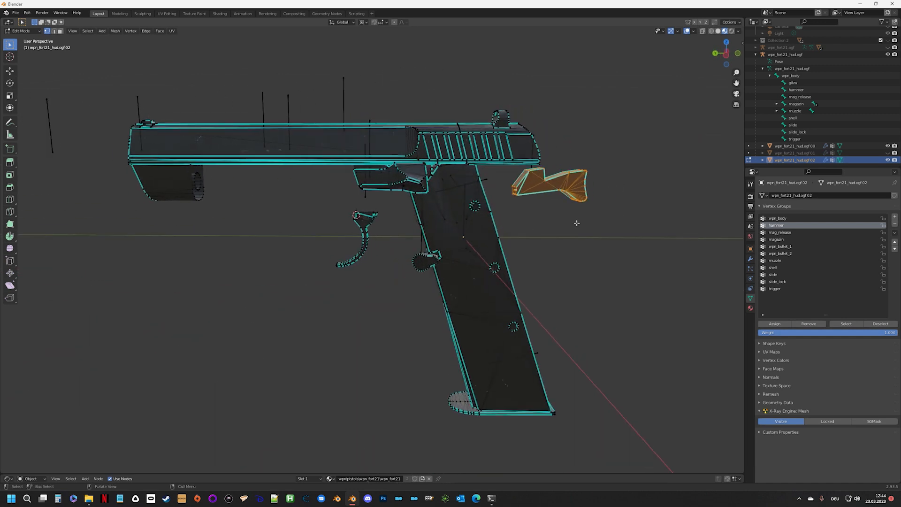
pyautogui.press('h')
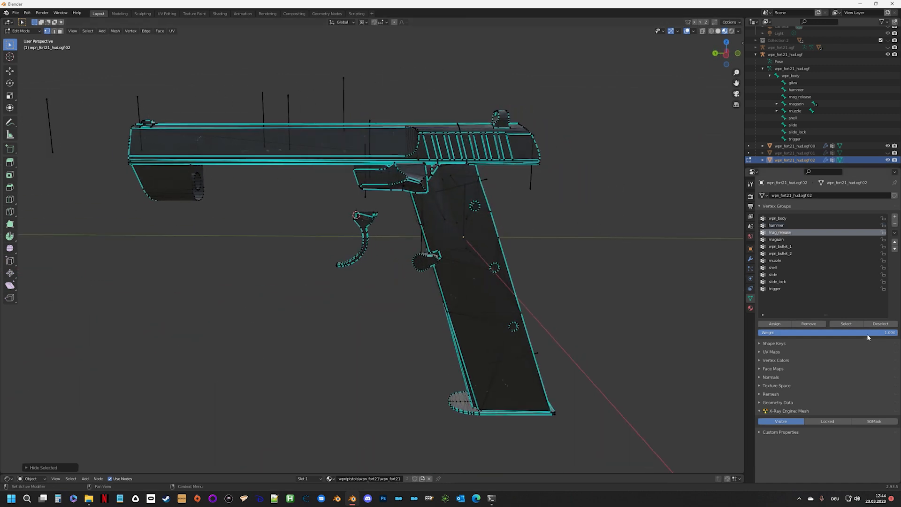
# Step: Check which parts the mag_release and magazin vertex groups cover, hiding each group's vertices
pyautogui.moveTo(422, 282); pyautogui.dragTo(393, 292, button='middle')
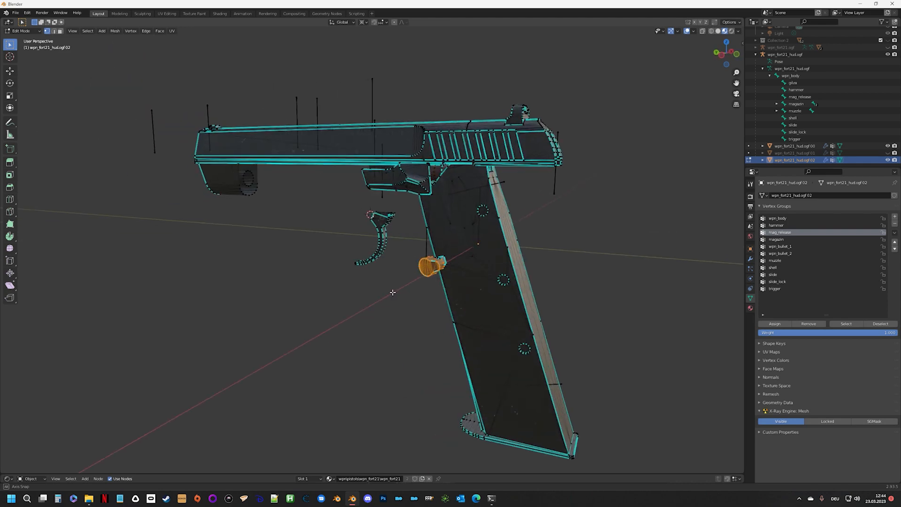
pyautogui.click(856, 322)
pyautogui.moveTo(657, 324); pyautogui.dragTo(505, 302, button='middle')
pyautogui.press('h')
# Step: Select the vertices of wpn_bullet_1 and wpn_bullet_2 in turn and hide both cartridges
pyautogui.click(780, 246)
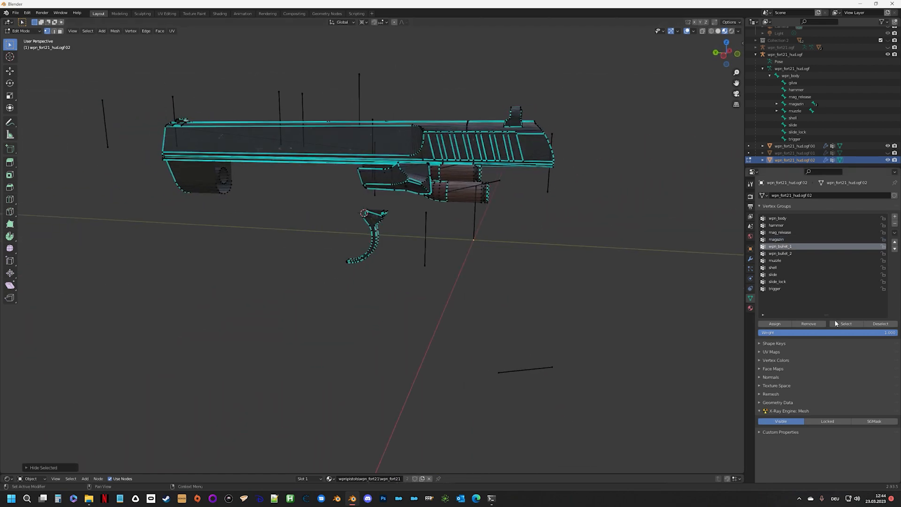
pyautogui.click(840, 326)
pyautogui.moveTo(590, 261)
pyautogui.mouseDown(button='middle')
pyautogui.moveTo(511, 244)
pyautogui.moveTo(506, 257)
pyautogui.moveTo(529, 249)
pyautogui.moveTo(589, 255)
pyautogui.mouseUp(button='middle')
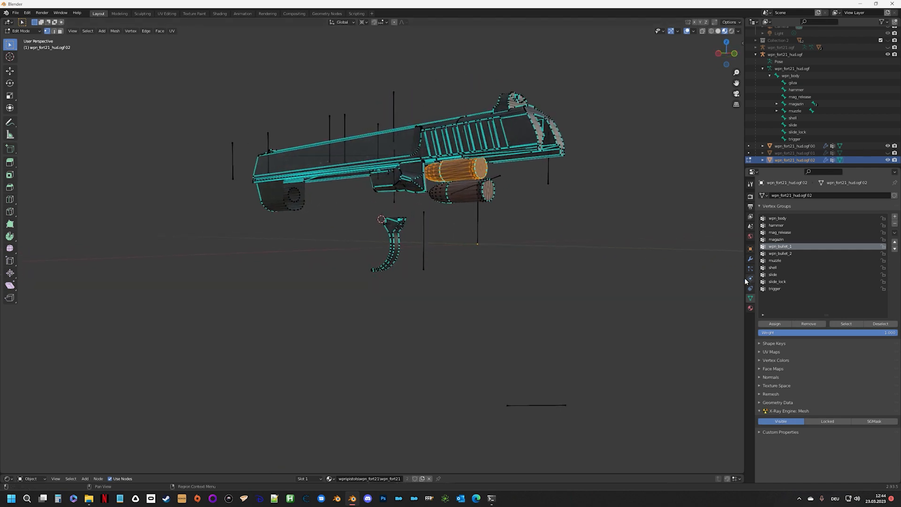
pyautogui.press('h')
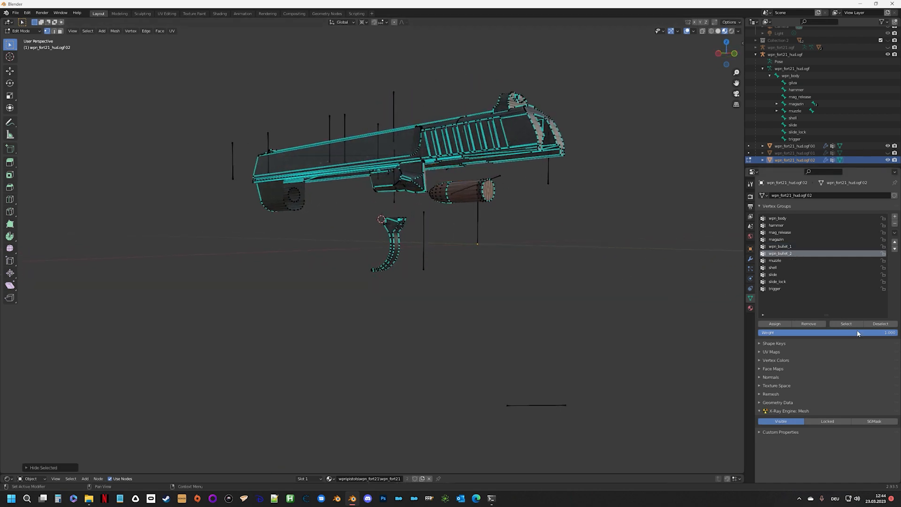
pyautogui.click(846, 324)
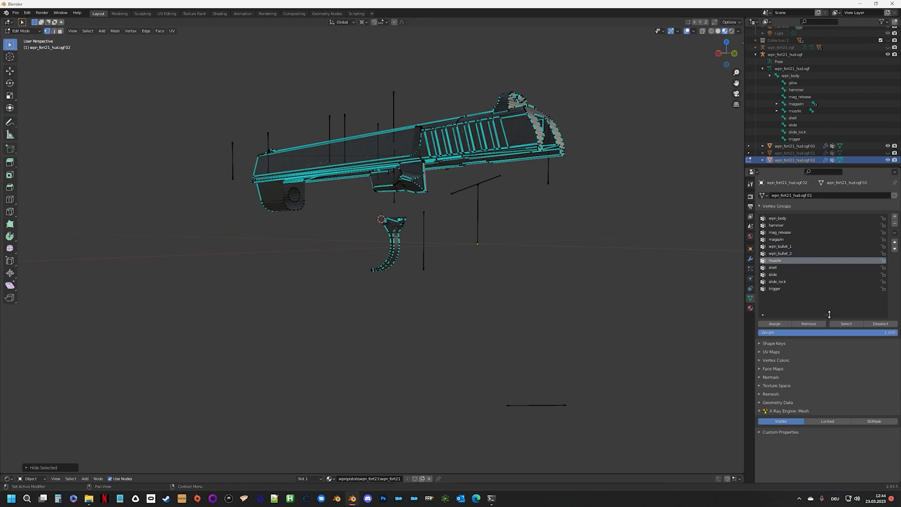
# Step: Check the muzzle and shell vertex groups for assigned vertices in the remaining geometry
pyautogui.click(847, 325)
pyautogui.moveTo(227, 221); pyautogui.dragTo(452, 240, button='middle')
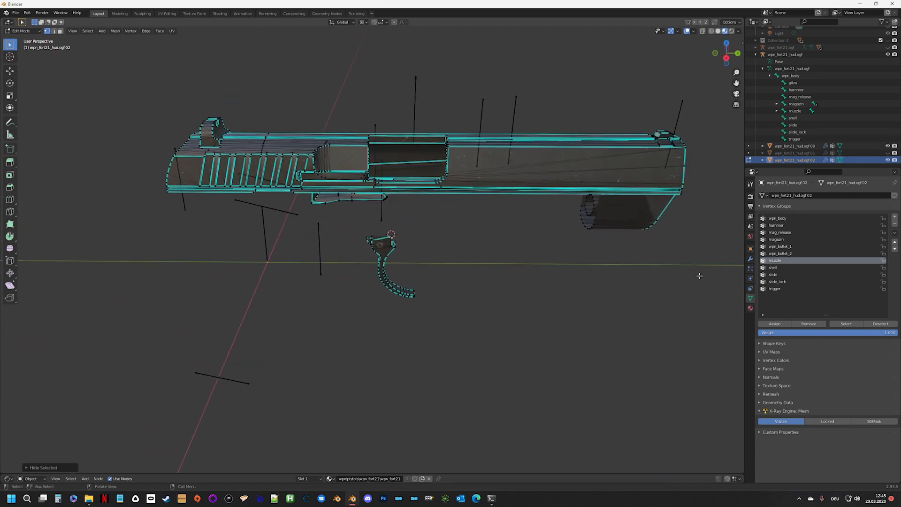
pyautogui.click(854, 324)
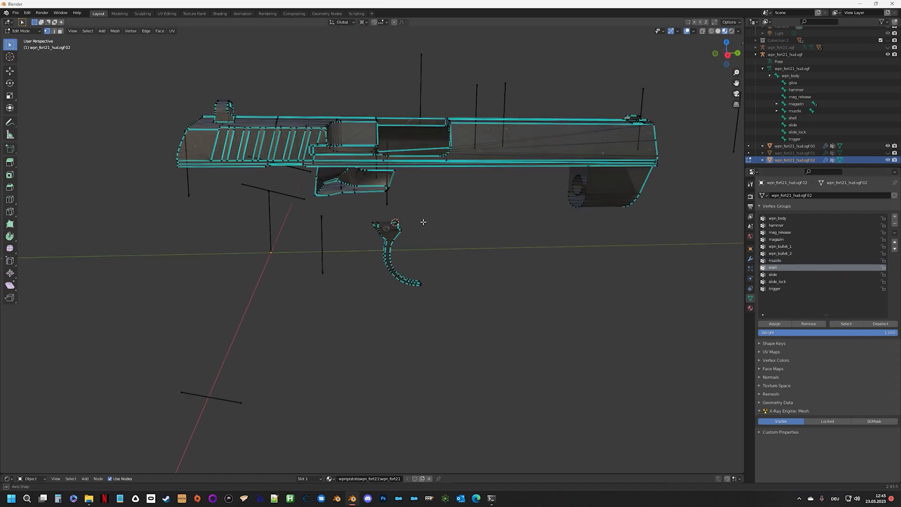
pyautogui.moveTo(422, 221); pyautogui.dragTo(466, 227, button='middle')
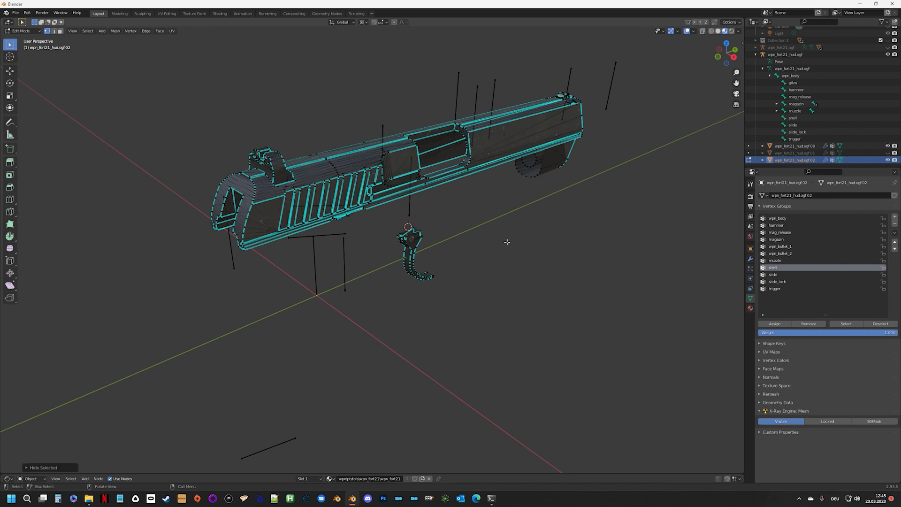
# Step: Select the vertices of the slide and slide_lock groups in turn, examine them, and hide them
pyautogui.click(797, 274)
pyautogui.click(846, 324)
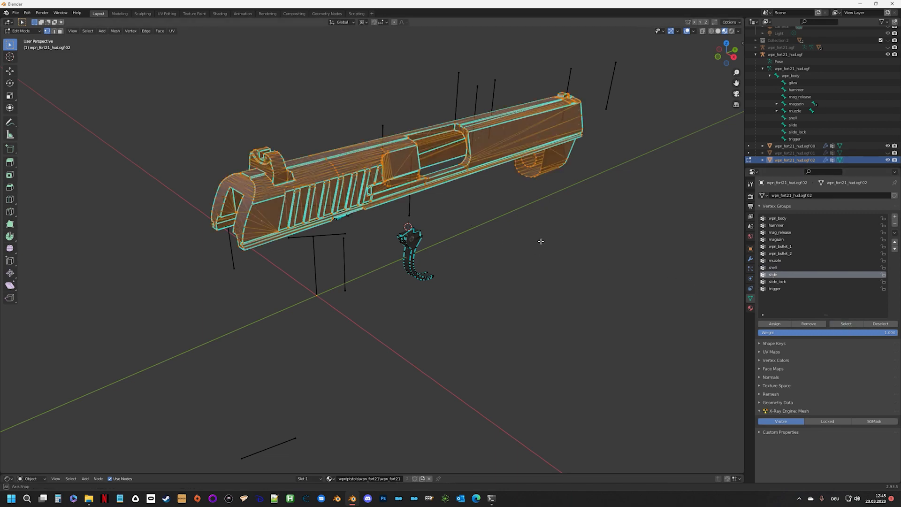
pyautogui.moveTo(539, 244); pyautogui.dragTo(453, 209, button='middle')
pyautogui.press('h')
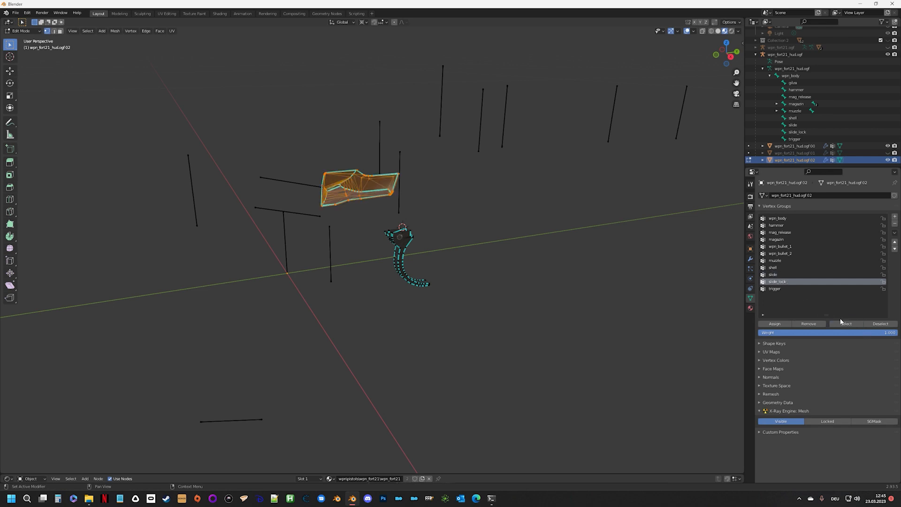
pyautogui.moveTo(516, 253); pyautogui.dragTo(423, 225, button='middle')
pyautogui.press('h')
# Step: Select and hide the trigger group's vertices, reveal all hidden geometry and clear the selection
pyautogui.click(783, 288)
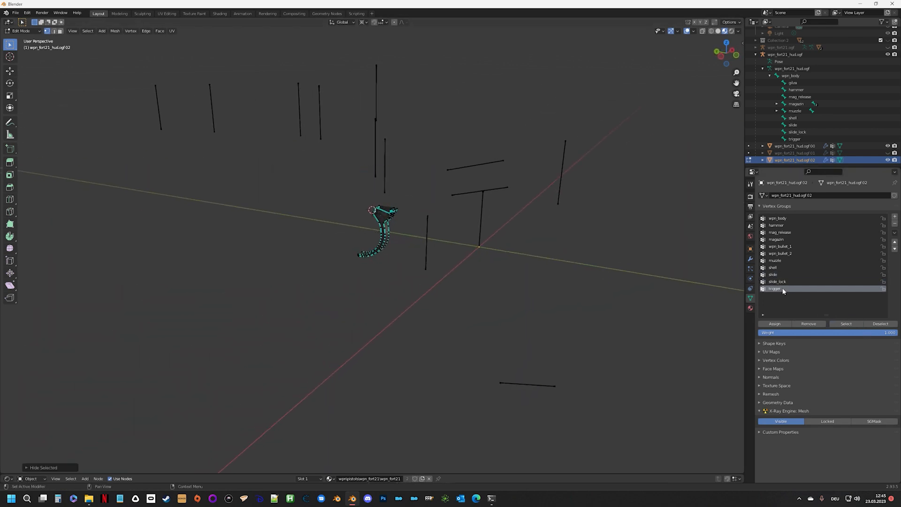
pyautogui.click(847, 324)
pyautogui.scroll(-2, 457, 239)
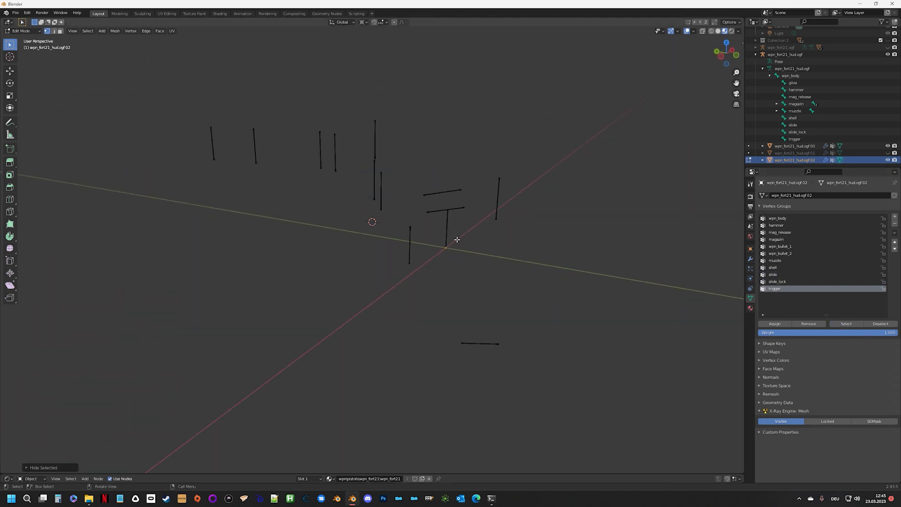
pyautogui.scroll(2, 454, 237)
pyautogui.hotkey('alt', 'h')
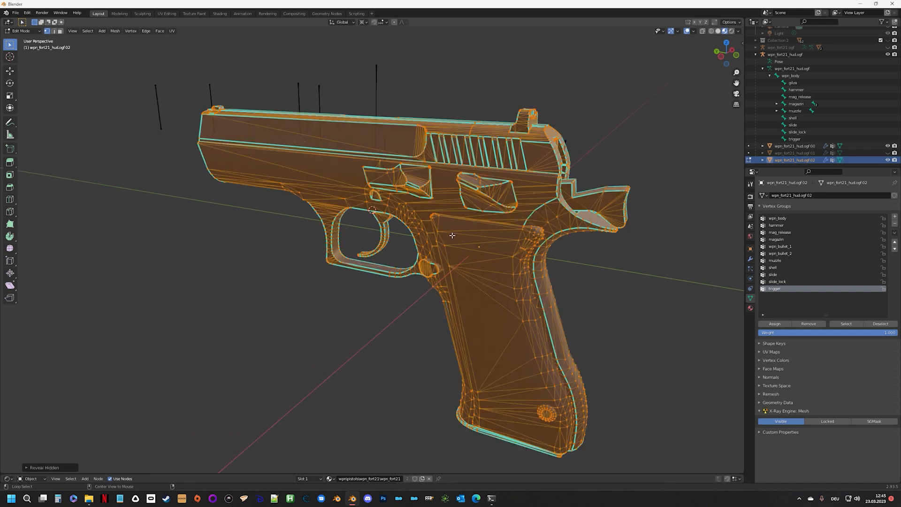
pyautogui.click(359, 302)
# Step: Examine the complete reference pistol from both sides, comparing its parts with the bone positions and names
pyautogui.moveTo(340, 294); pyautogui.dragTo(295, 275, button='middle')
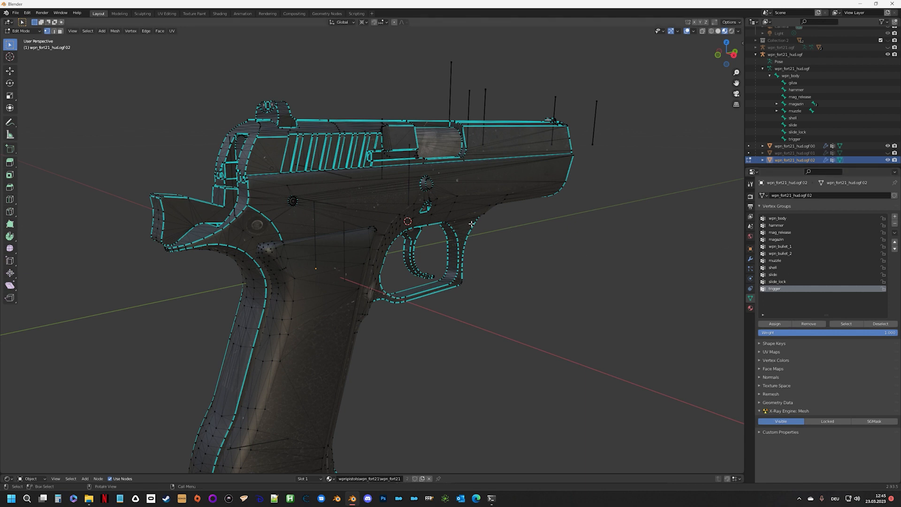
pyautogui.moveTo(387, 298); pyautogui.dragTo(727, 261, button='middle')
pyautogui.moveTo(587, 226)
pyautogui.mouseDown(button='middle')
pyautogui.moveTo(380, 219)
pyautogui.moveTo(531, 223)
pyautogui.moveTo(586, 234)
pyautogui.mouseUp(button='middle')
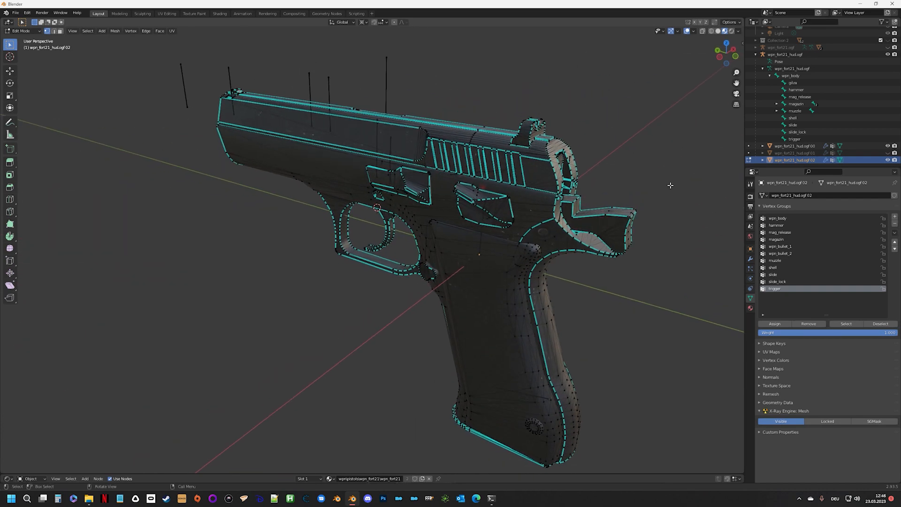
pyautogui.moveTo(632, 196); pyautogui.dragTo(553, 183, button='middle')
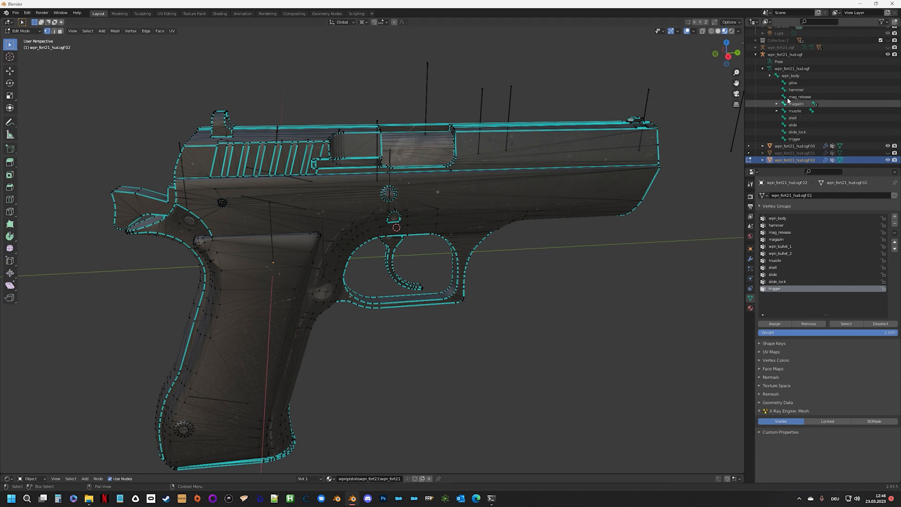
pyautogui.moveTo(608, 268); pyautogui.dragTo(643, 264, button='middle')
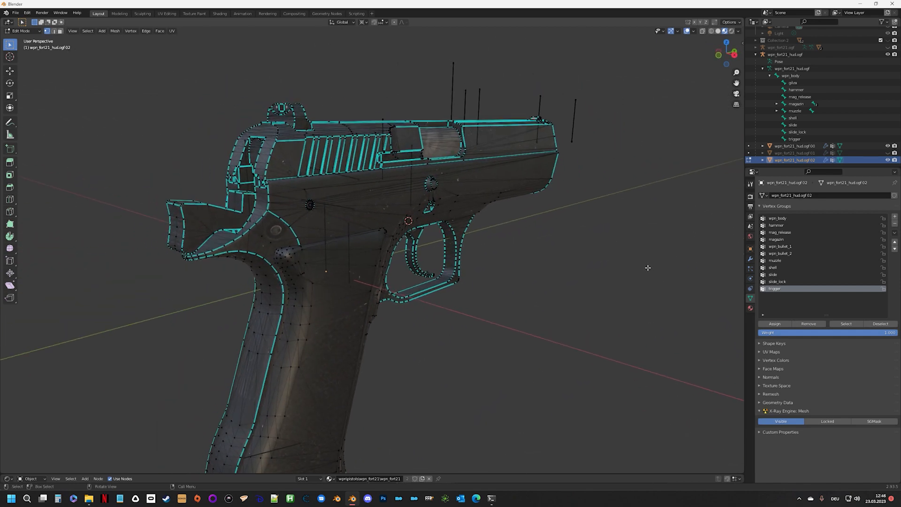
pyautogui.moveTo(180, 300); pyautogui.dragTo(486, 352, button='middle')
pyautogui.moveTo(312, 315); pyautogui.dragTo(203, 316, button='middle')
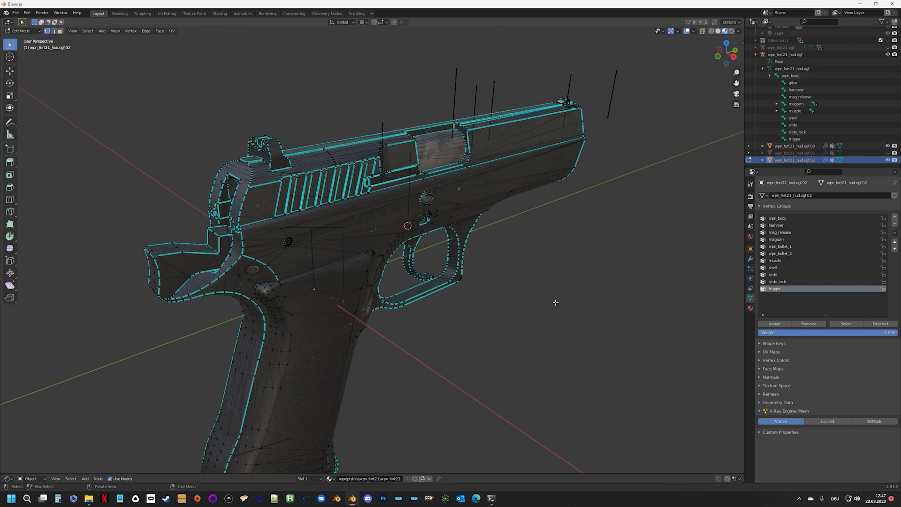
pyautogui.moveTo(518, 292); pyautogui.dragTo(337, 261, button='middle')
# Step: Return to Object Mode and hide the wpn_fort21_hud.ogf 00 and 02 meshes, leaving only the armature
pyautogui.click(29, 32)
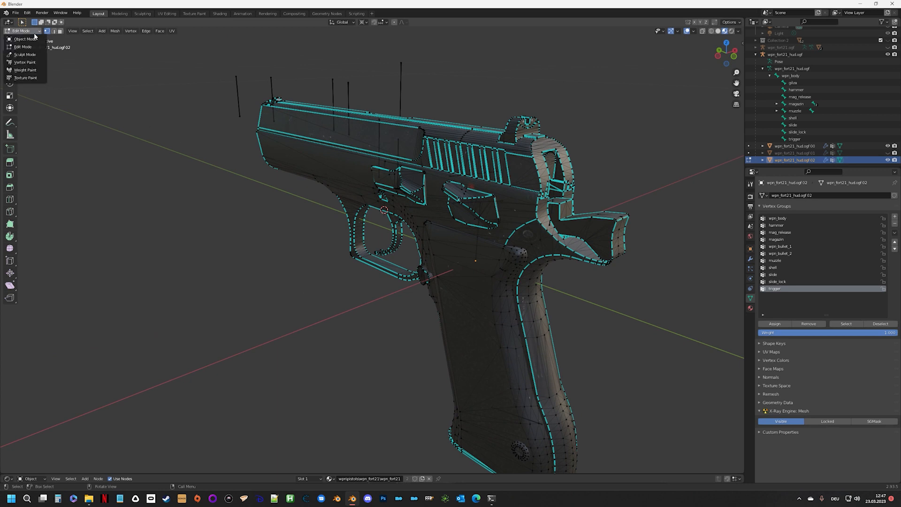
pyautogui.click(24, 39)
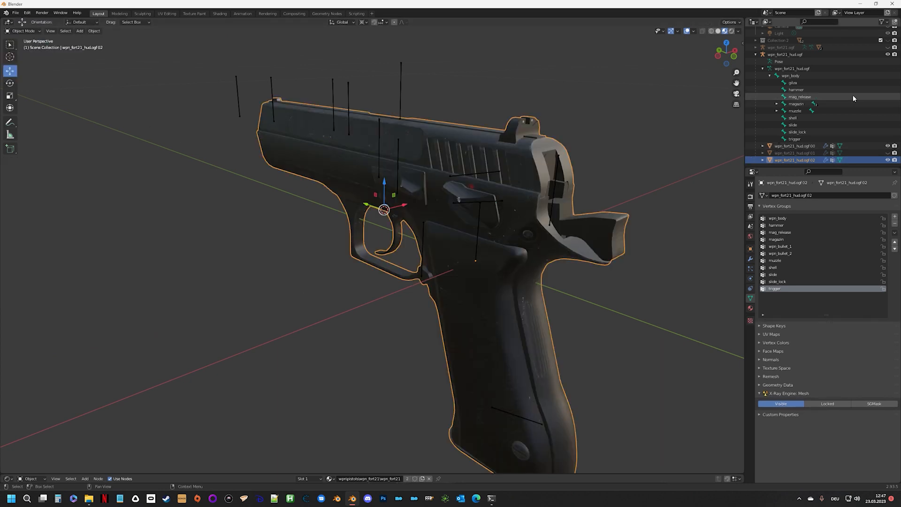
pyautogui.scroll(1, 852, 95)
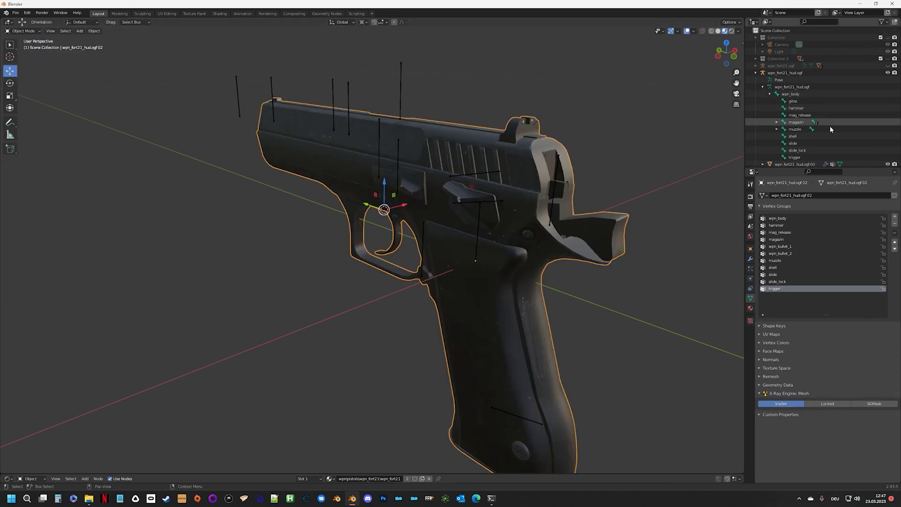
pyautogui.click(887, 164)
pyautogui.click(887, 151)
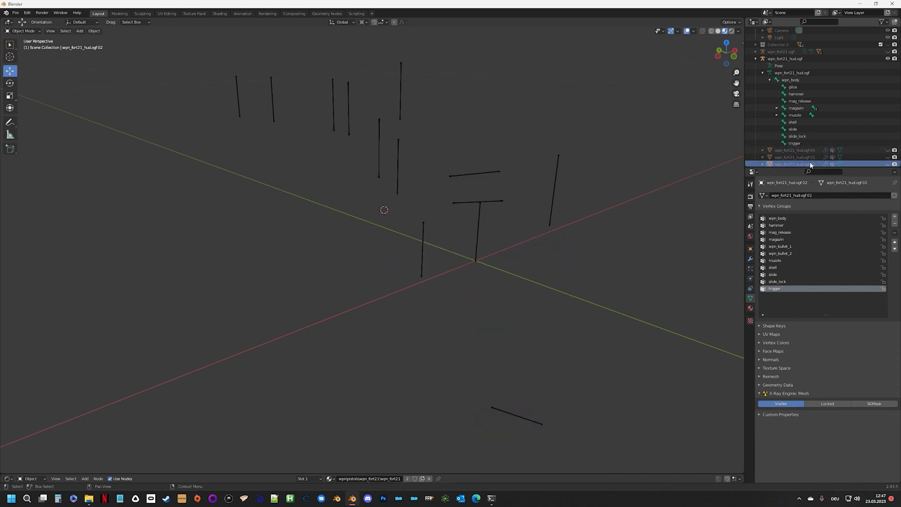
# Step: Show Collection 2, select the p210_carry_slider part, and expand the collection to list all its parts
pyautogui.scroll(2, 843, 120)
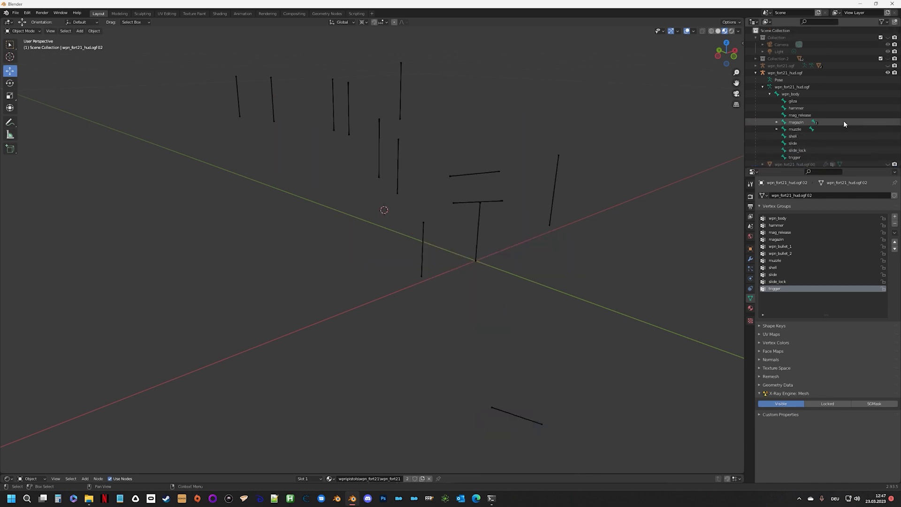
pyautogui.click(887, 58)
pyautogui.moveTo(522, 171); pyautogui.dragTo(422, 150, button='middle')
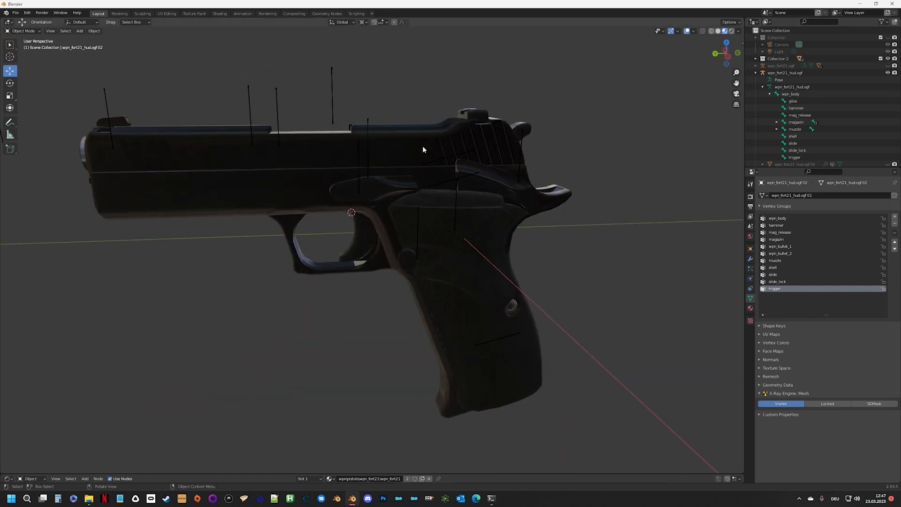
pyautogui.click(422, 149)
pyautogui.click(756, 58)
pyautogui.scroll(-2, 799, 112)
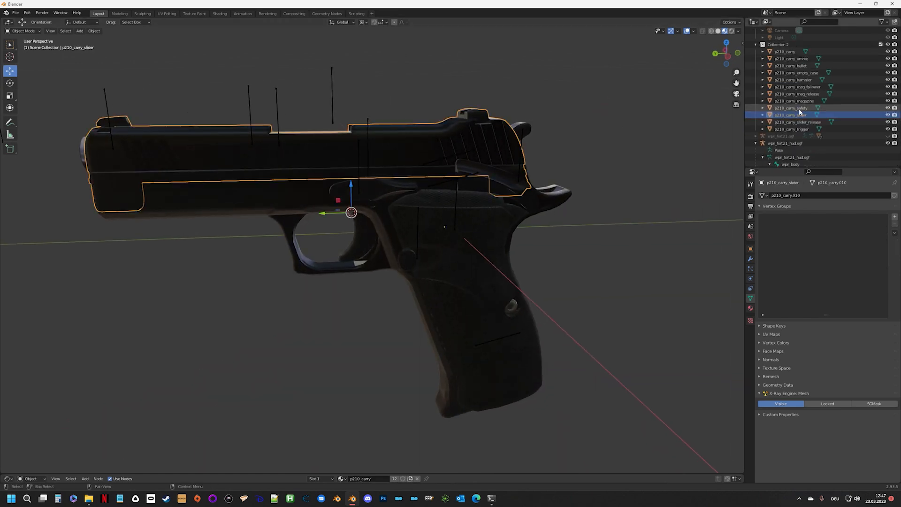
# Step: Select p210_carry_trigger and compare the trigger part with the wpn_fort21_hud.ogf armature's bone list and positions
pyautogui.click(784, 51)
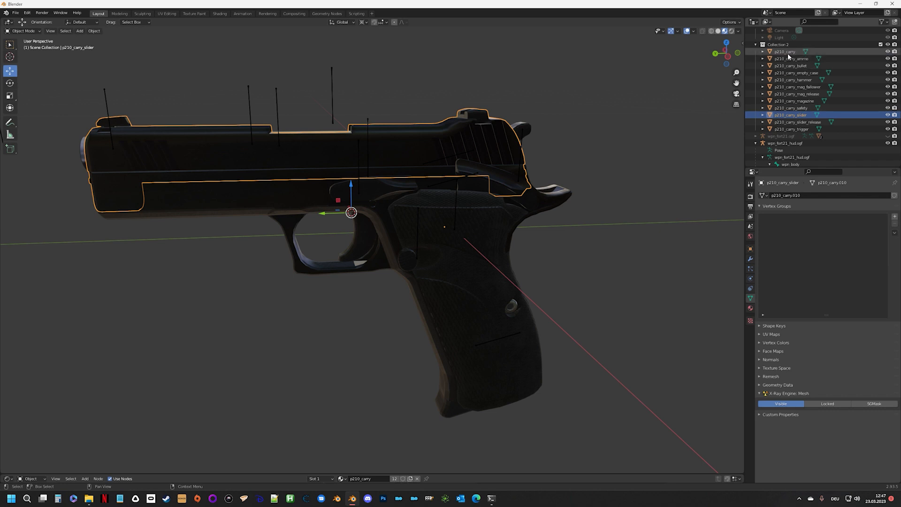
pyautogui.click(786, 130)
pyautogui.scroll(-3, 790, 141)
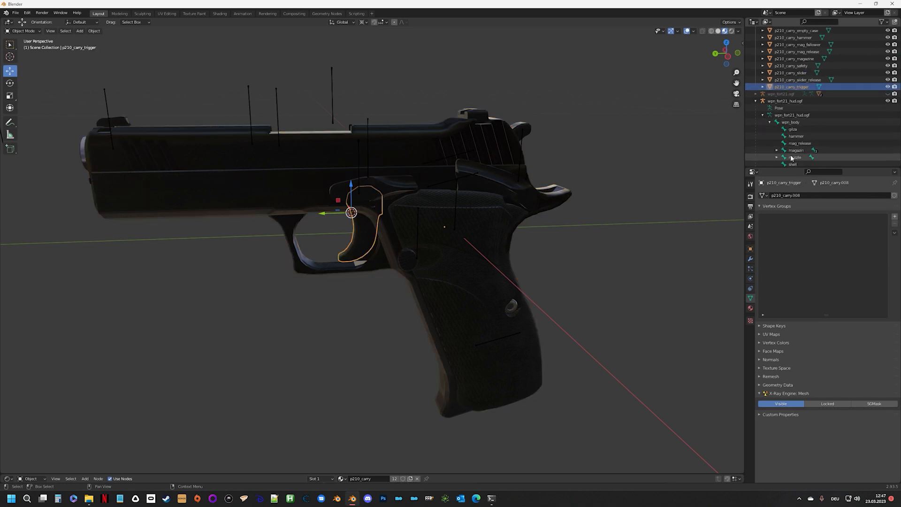
pyautogui.scroll(-4, 793, 156)
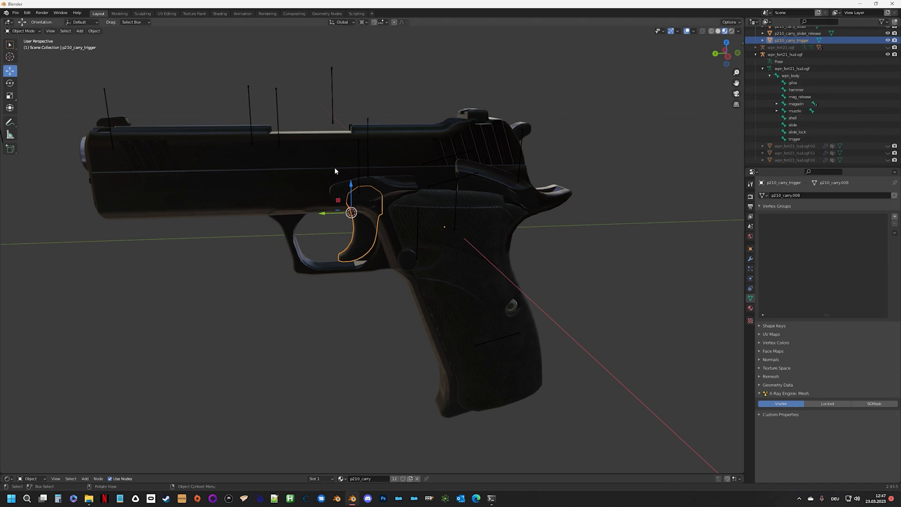
pyautogui.moveTo(350, 254); pyautogui.dragTo(384, 240, button='middle')
pyautogui.scroll(5, 385, 239)
pyautogui.moveTo(331, 233); pyautogui.dragTo(358, 207, button='middle')
pyautogui.scroll(-5, 491, 226)
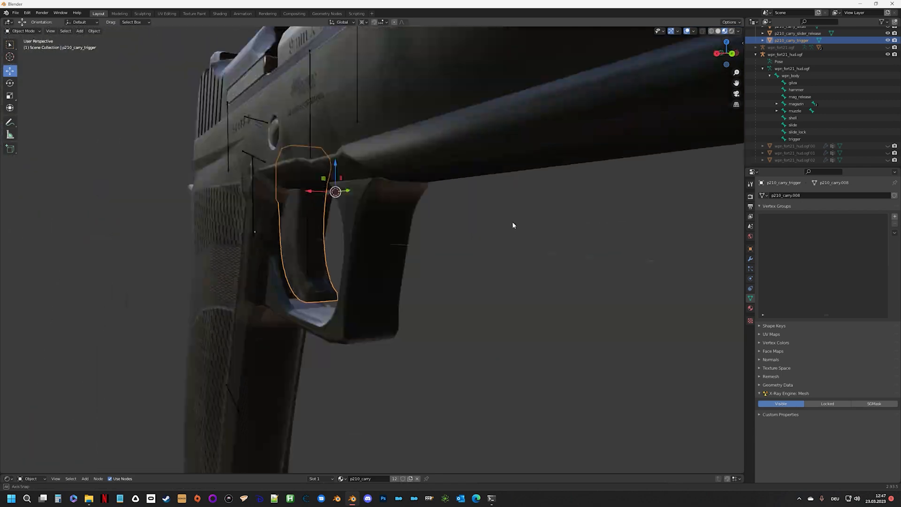
pyautogui.moveTo(511, 221); pyautogui.dragTo(454, 178, button='middle')
# Step: Identify the slide release, safety and slider parts on the model and check their positions against the bones
pyautogui.click(435, 172)
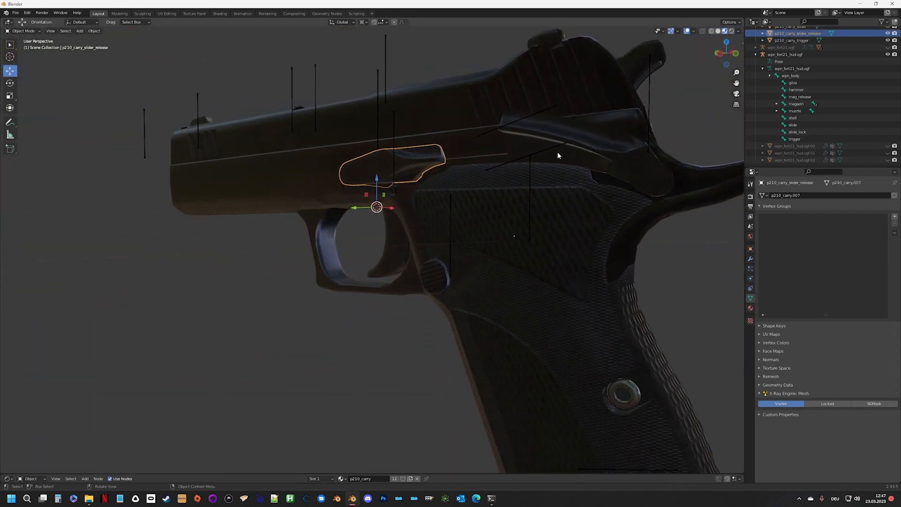
pyautogui.click(585, 139)
pyautogui.moveTo(584, 139); pyautogui.dragTo(535, 197, button='middle')
pyautogui.moveTo(262, 137); pyautogui.dragTo(351, 150, button='middle')
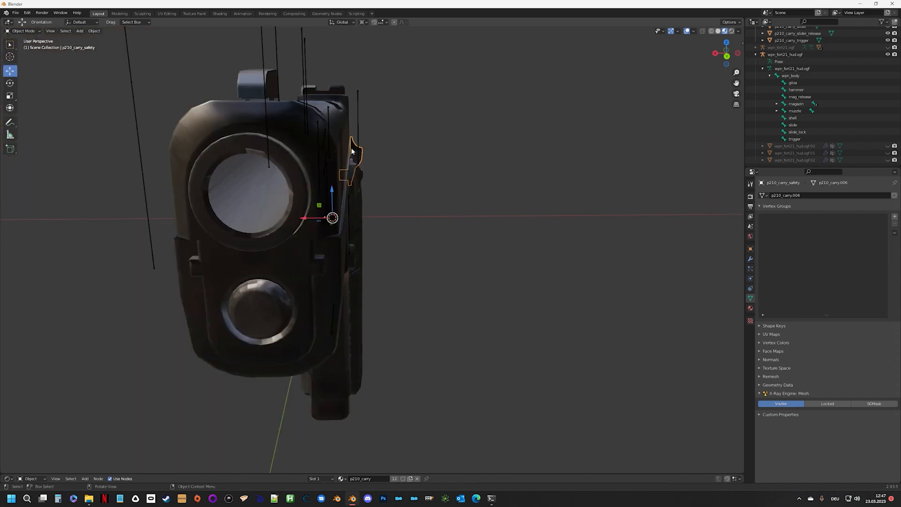
pyautogui.click(330, 138)
pyautogui.moveTo(422, 145); pyautogui.dragTo(362, 145, button='middle')
pyautogui.click(409, 115)
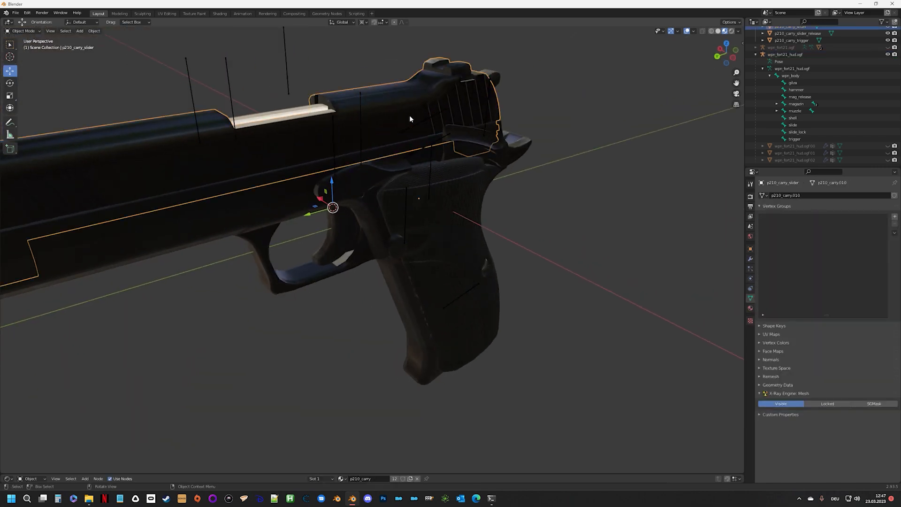
pyautogui.moveTo(442, 164); pyautogui.dragTo(464, 194, button='middle')
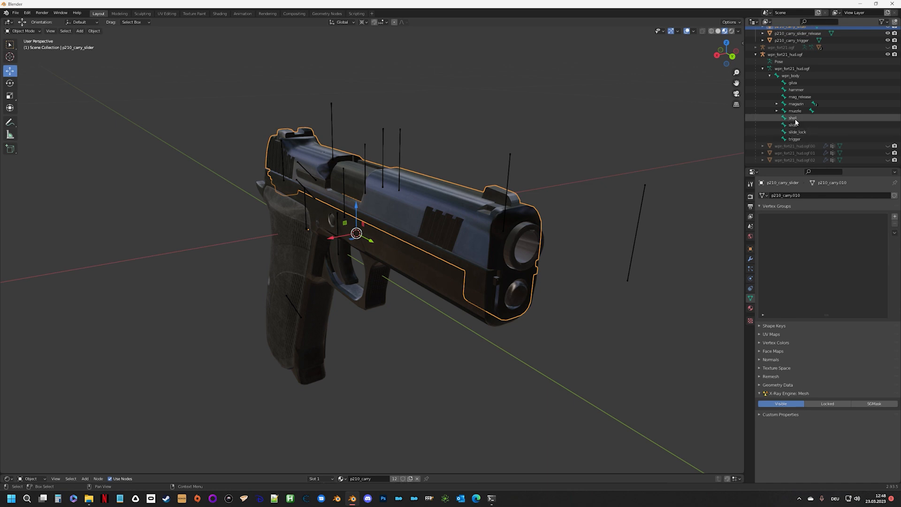
# Step: Look up the exact name of the slide vertex group on the wpn_fort21_hud.ogf 02 mesh
pyautogui.click(758, 125)
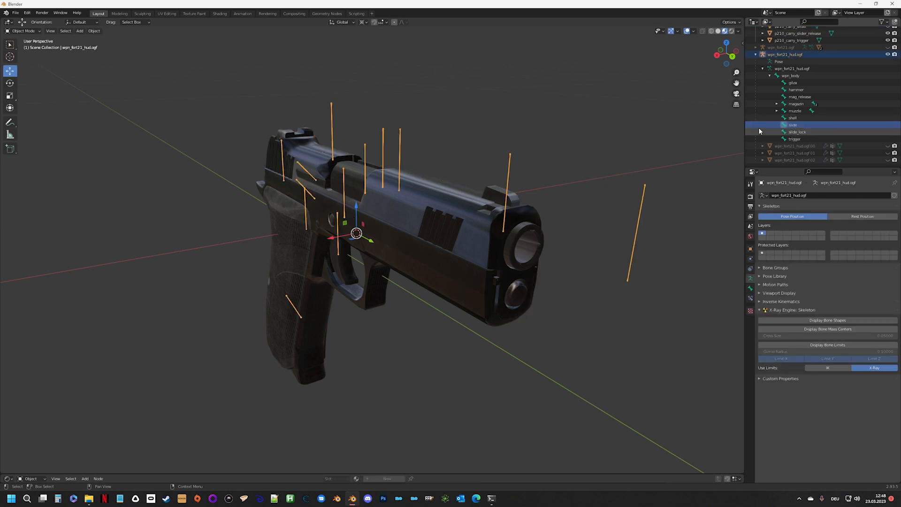
pyautogui.click(763, 159)
pyautogui.click(795, 139)
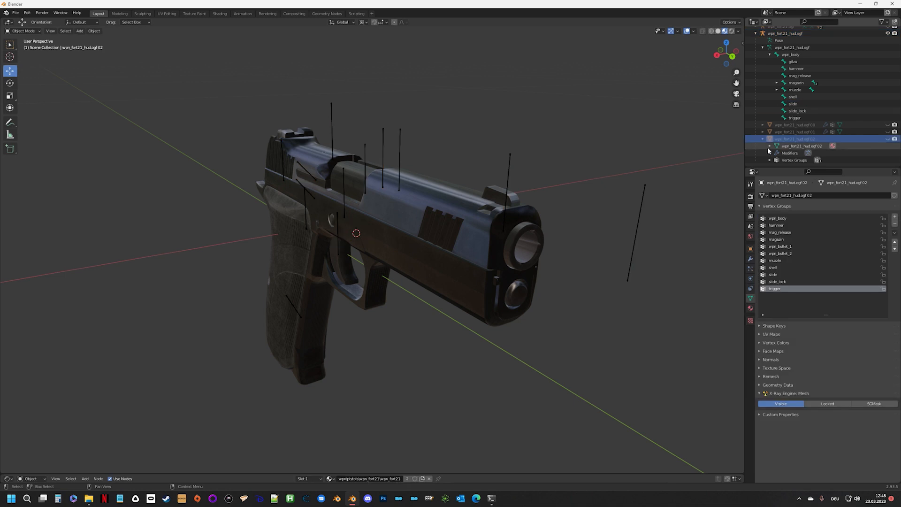
pyautogui.click(762, 139)
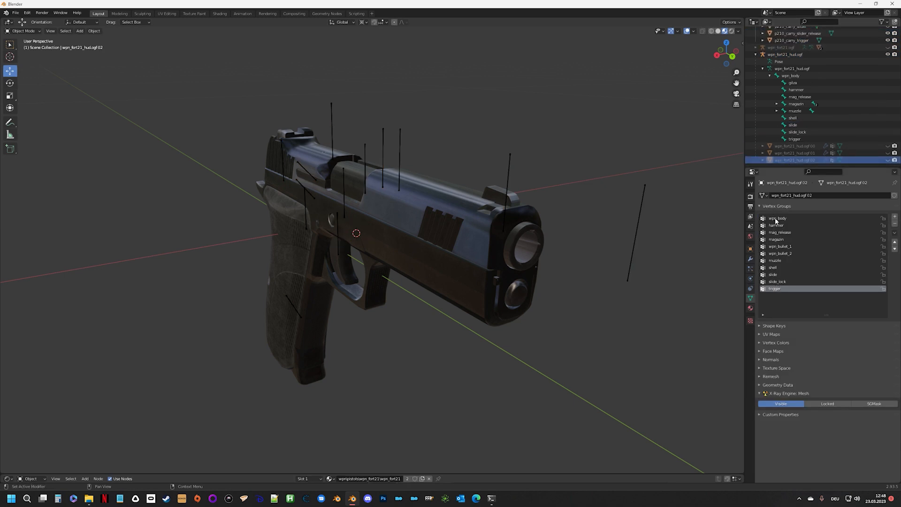
pyautogui.click(773, 275)
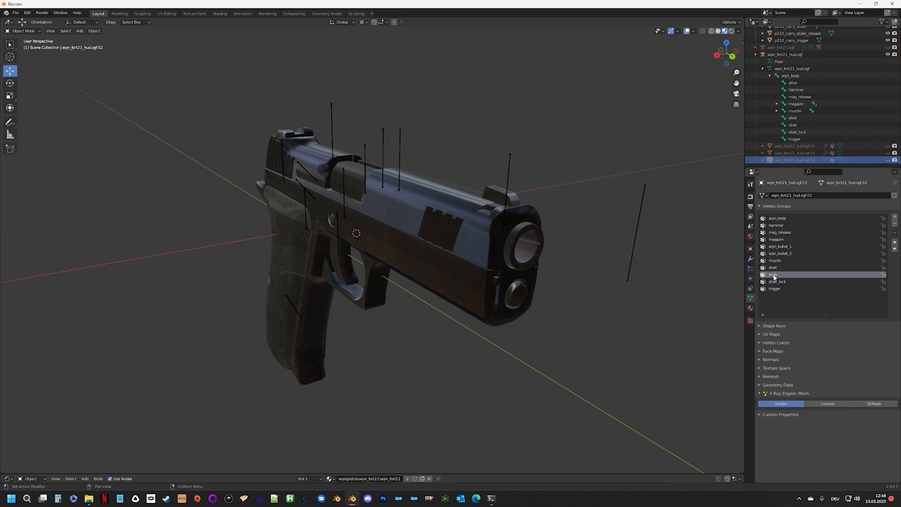
pyautogui.doubleClick(777, 276)
pyautogui.press('Return')
pyautogui.scroll(5, 797, 62)
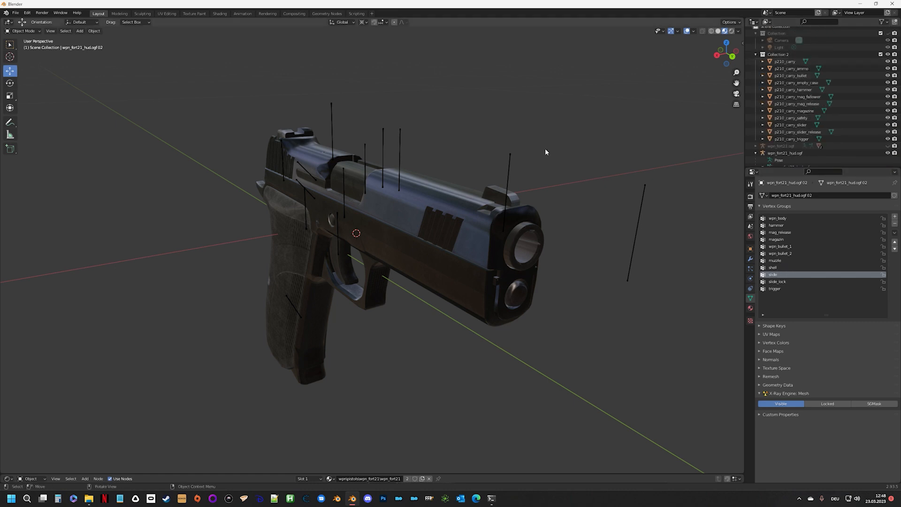
# Step: Add a vertex group named slide to the p210_carry_slider part
pyautogui.click(794, 125)
pyautogui.moveTo(384, 216); pyautogui.dragTo(431, 205, button='middle')
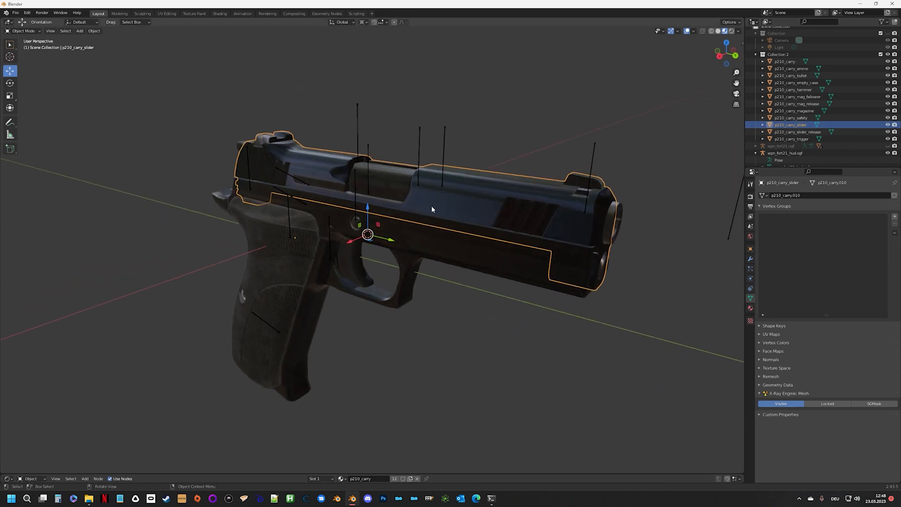
pyautogui.click(895, 218)
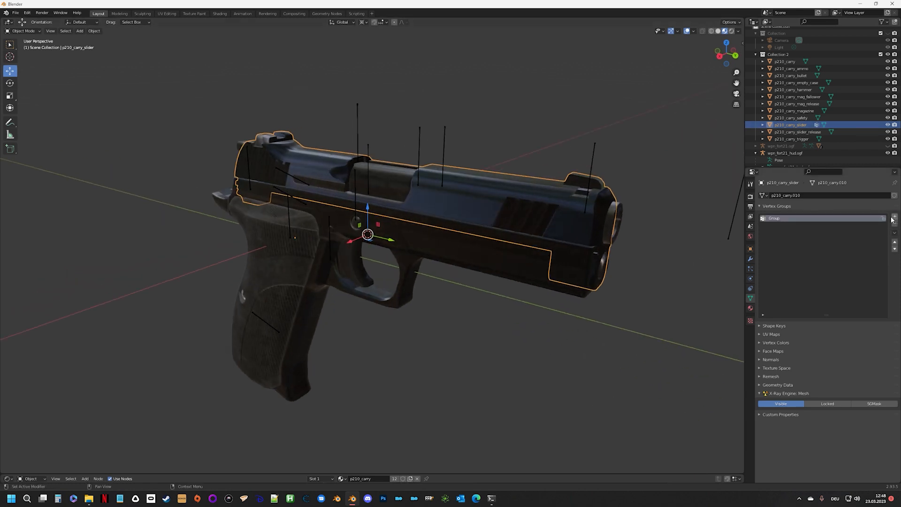
pyautogui.doubleClick(776, 219)
pyautogui.write('slide')
pyautogui.press('Return')
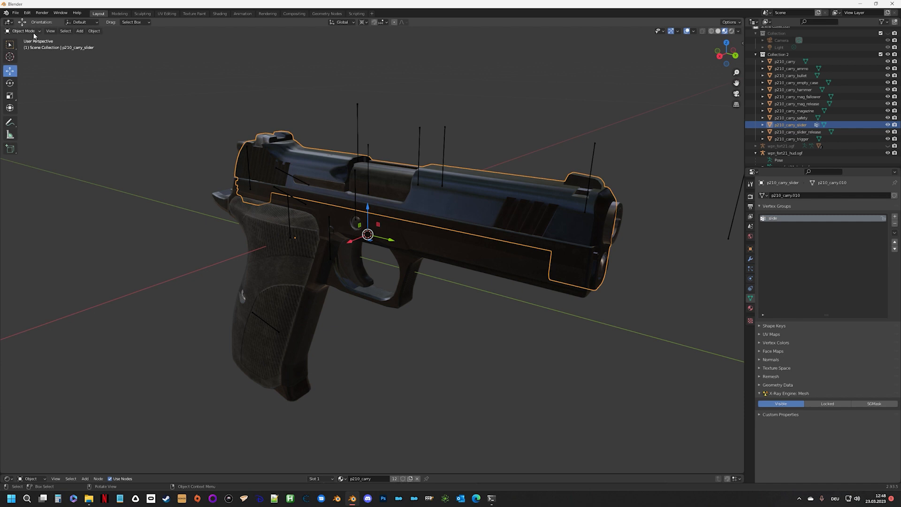
# Step: Assign all vertices of p210_carry_slider to the slide group in Edit Mode and return to Object Mode
pyautogui.press('Tab')
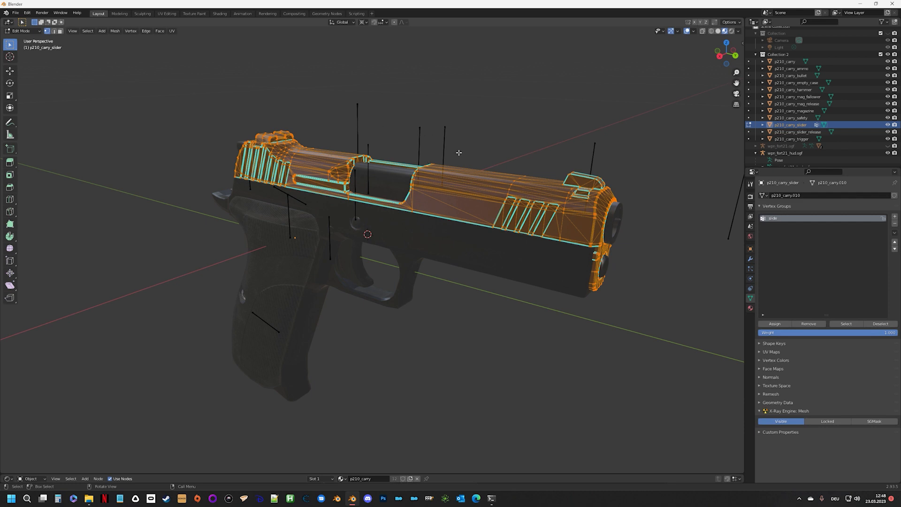
pyautogui.moveTo(523, 166); pyautogui.dragTo(333, 149, button='middle')
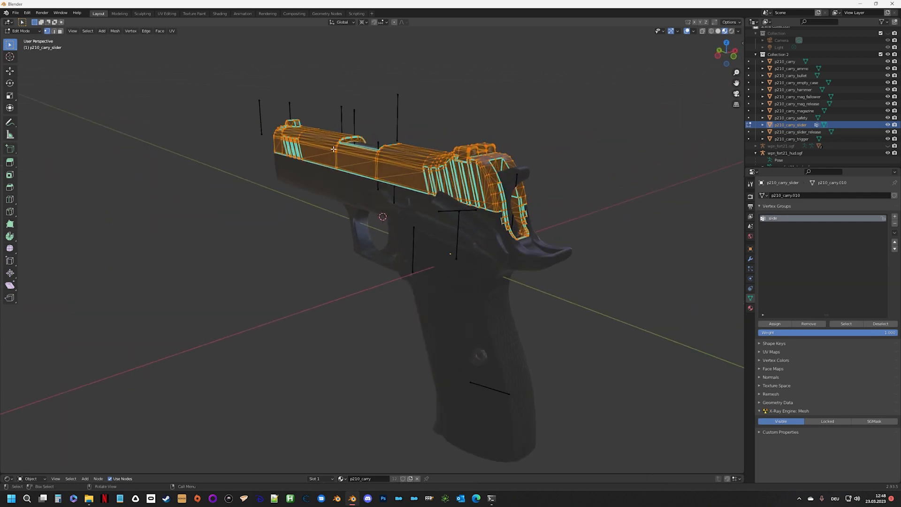
pyautogui.hotkey('alt', 'a')
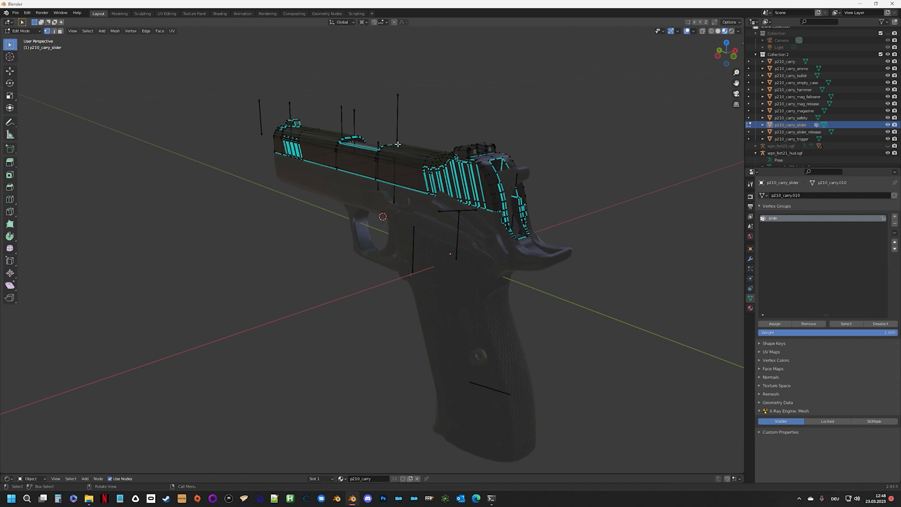
pyautogui.press('a')
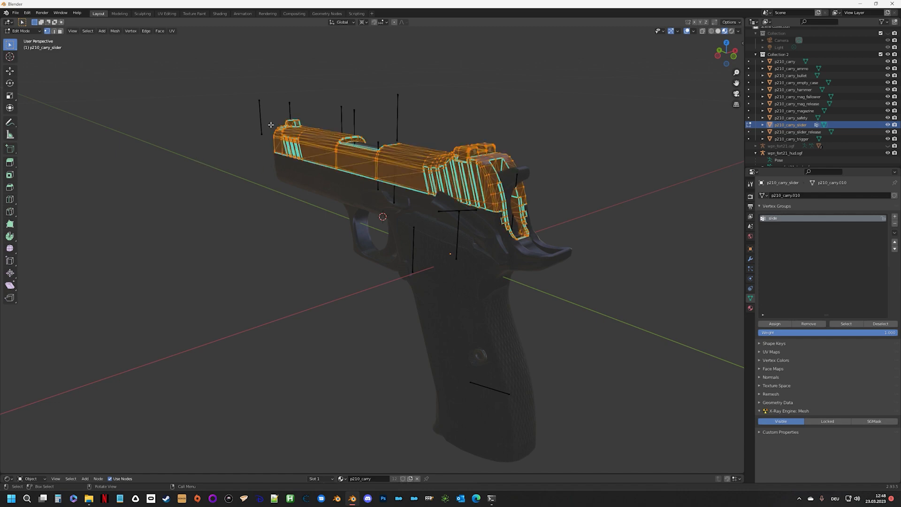
pyautogui.moveTo(553, 195); pyautogui.dragTo(728, 225, button='middle')
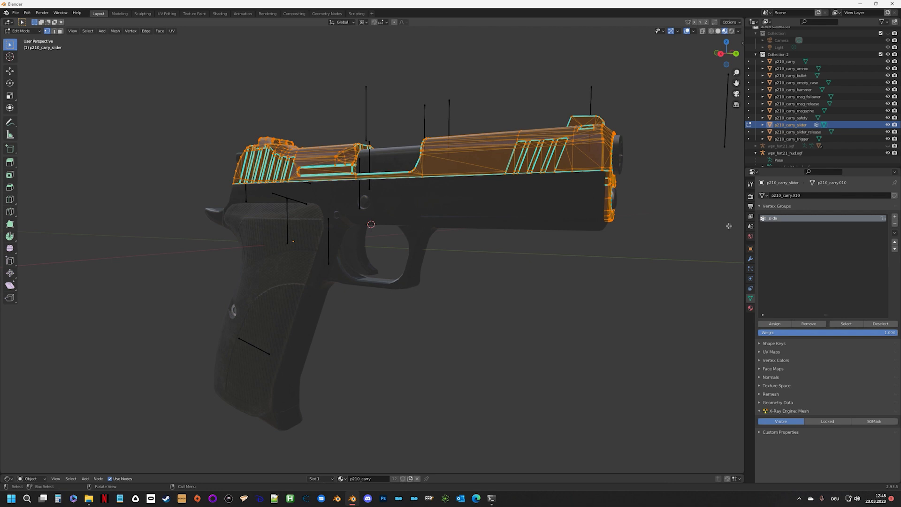
pyautogui.click(781, 323)
pyautogui.press('Tab')
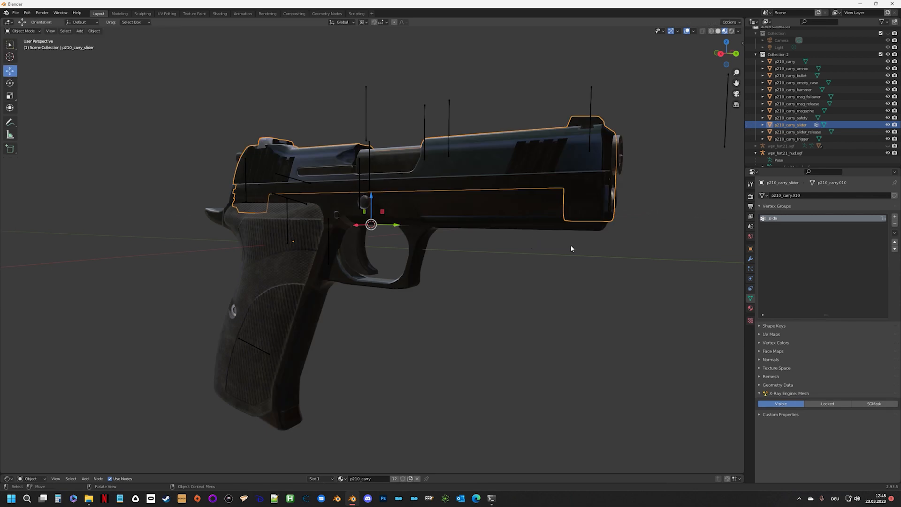
# Step: Hide the p210_carry_slider part and inspect the barrel, cartridge and frame underneath
pyautogui.moveTo(570, 244); pyautogui.dragTo(500, 274, button='middle')
pyautogui.press('h')
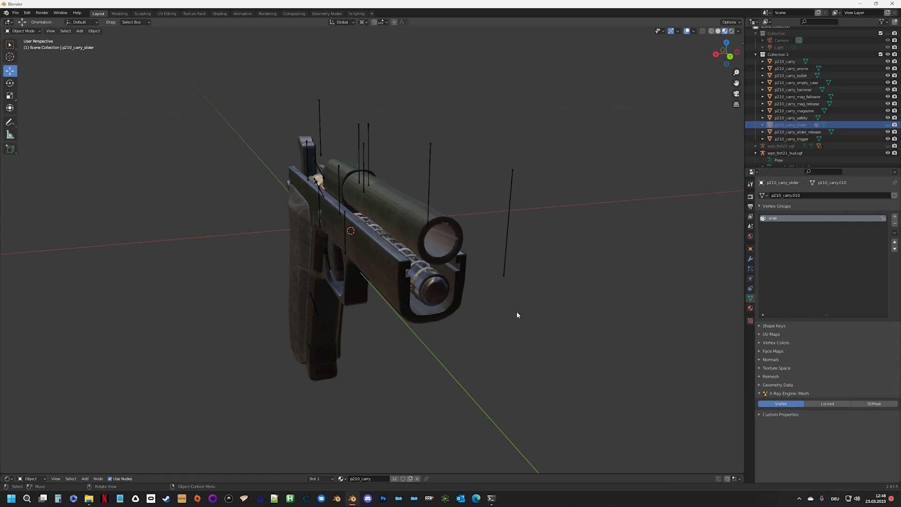
pyautogui.moveTo(374, 283); pyautogui.dragTo(534, 285, button='middle')
pyautogui.scroll(4, 430, 330)
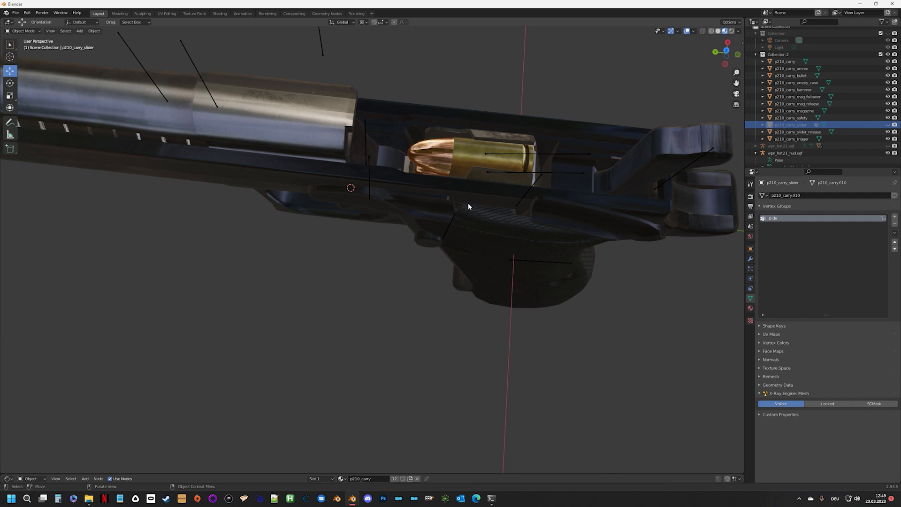
pyautogui.moveTo(468, 206); pyautogui.dragTo(460, 170, button='middle')
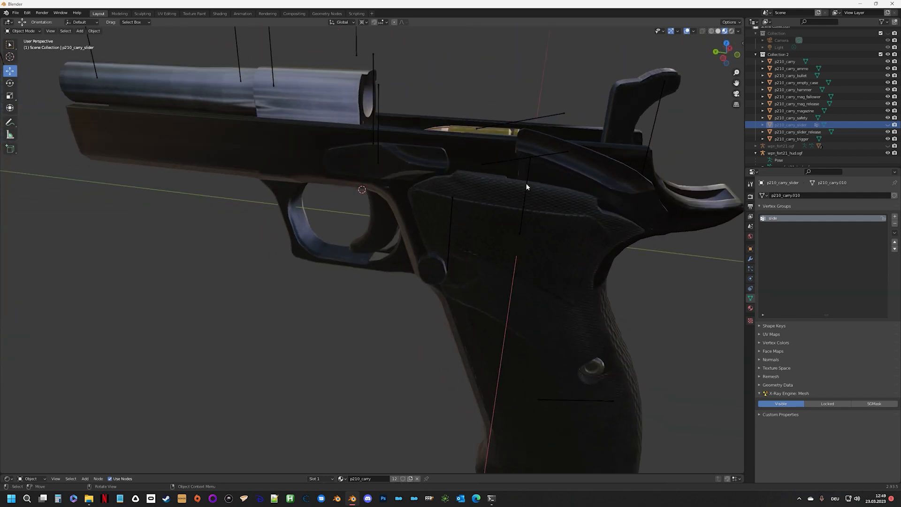
# Step: Copy the name of the slide_lock vertex group from the wpn_fort21_hud.ogf 02 mesh
pyautogui.click(798, 133)
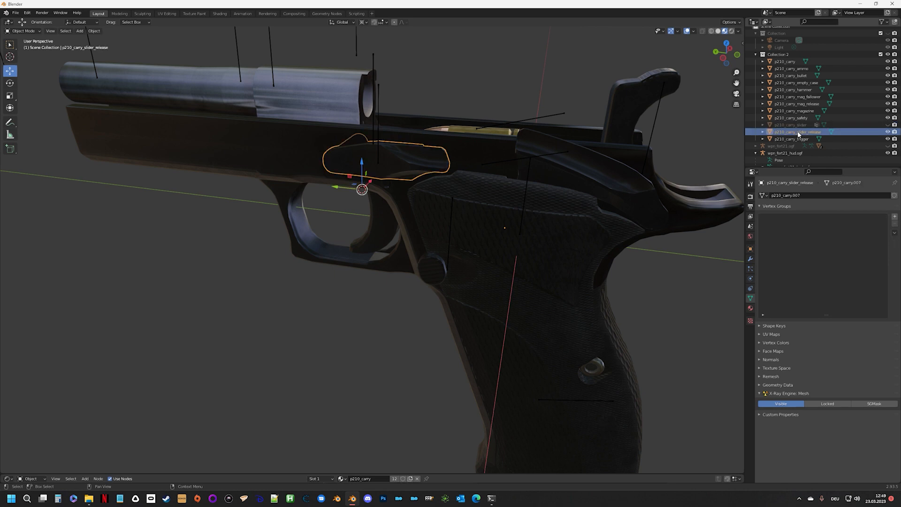
pyautogui.scroll(-5, 807, 136)
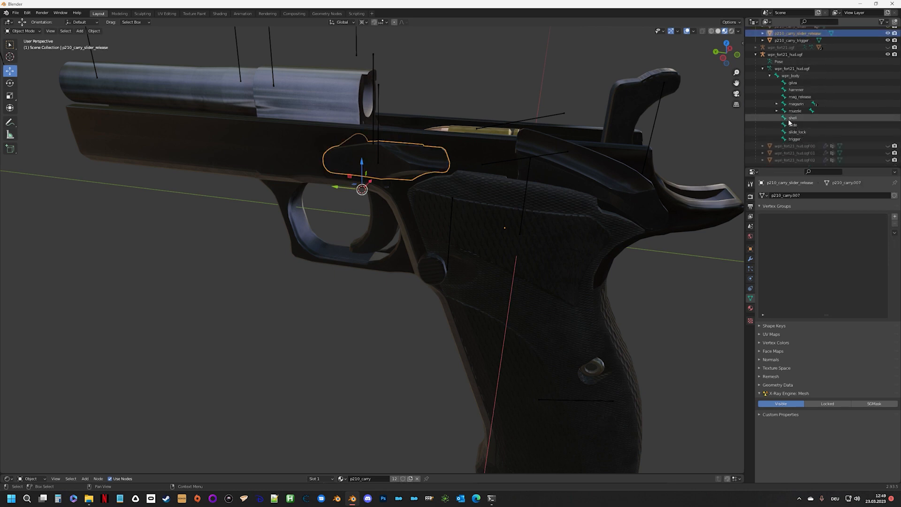
pyautogui.click(792, 160)
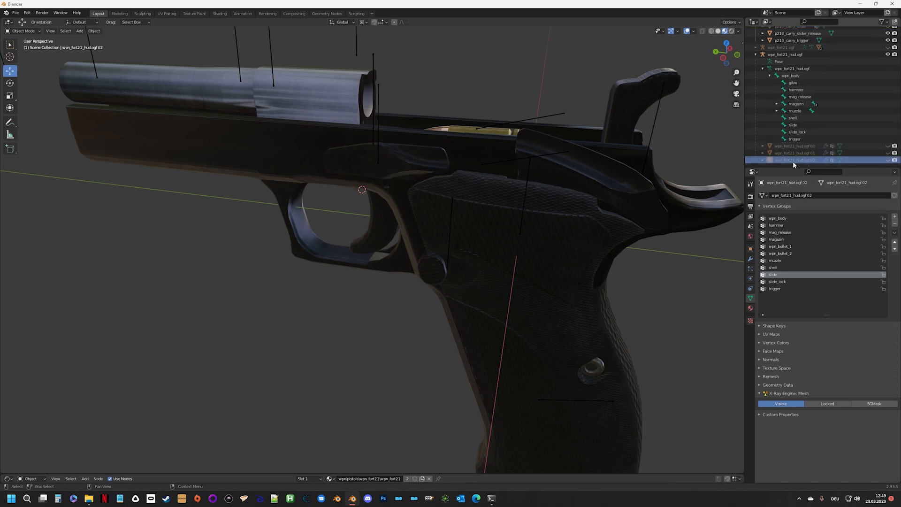
pyautogui.doubleClick(780, 281)
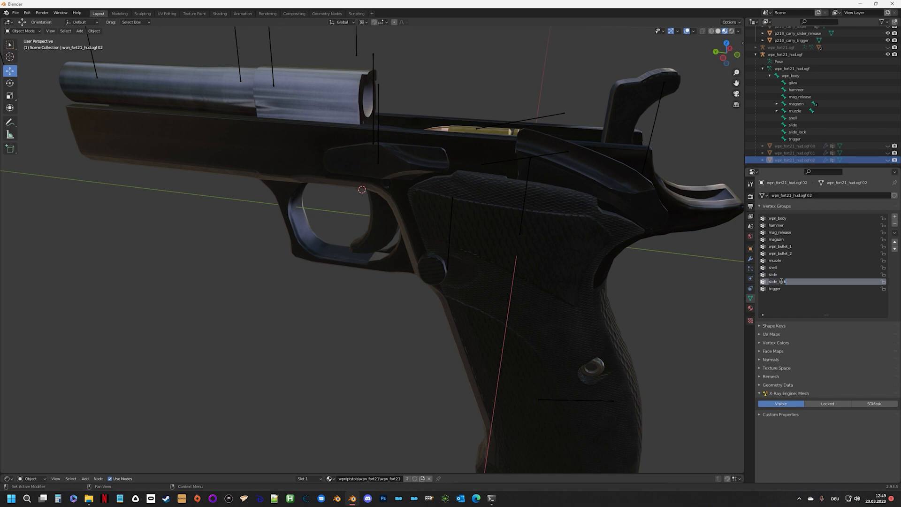
pyautogui.hotkey('ctrl', 'c')
pyautogui.click(804, 299)
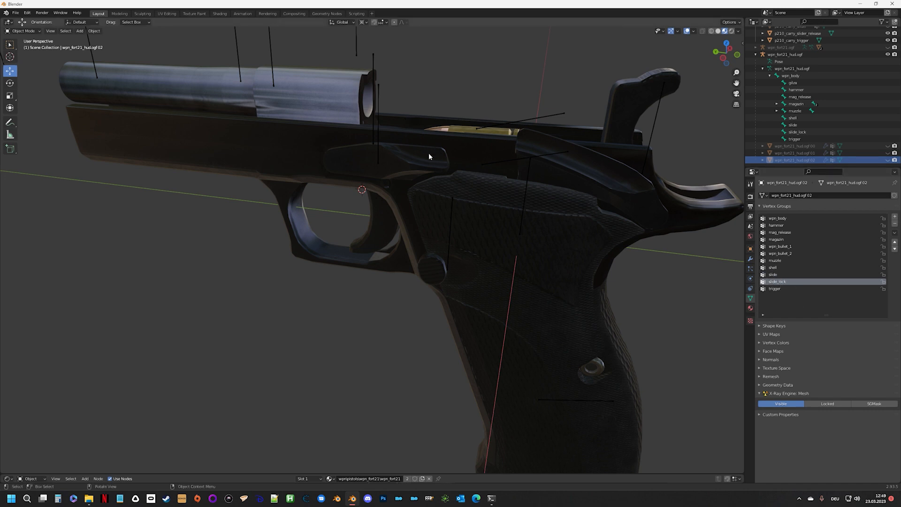
# Step: Give p210_carry_slider_release a slide_lock vertex group containing all its vertices, and hide the part
pyautogui.scroll(5, 795, 85)
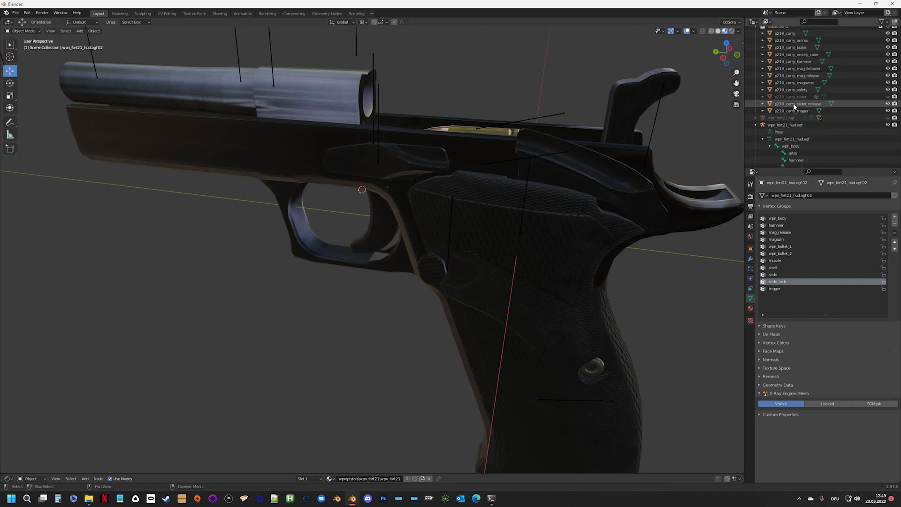
pyautogui.click(792, 104)
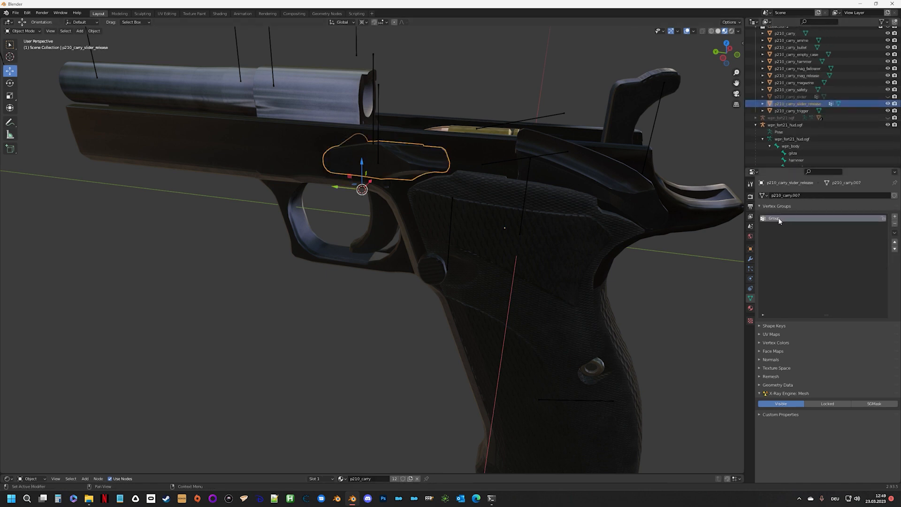
pyautogui.press('Tab')
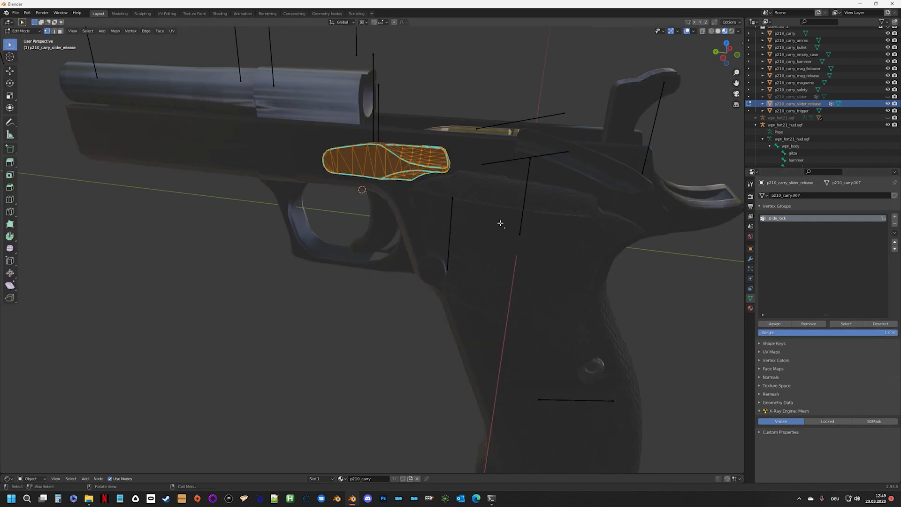
pyautogui.press('Tab')
pyautogui.press('h')
pyautogui.moveTo(547, 237); pyautogui.dragTo(540, 212, button='middle')
pyautogui.scroll(-3, 528, 195)
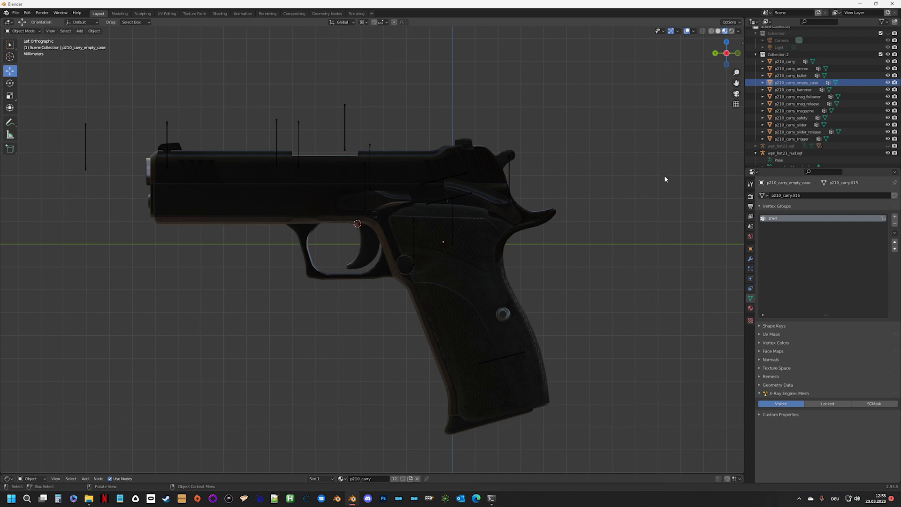
pyautogui.moveTo(608, 185); pyautogui.dragTo(449, 229, button='middle')
pyautogui.scroll(3, 456, 229)
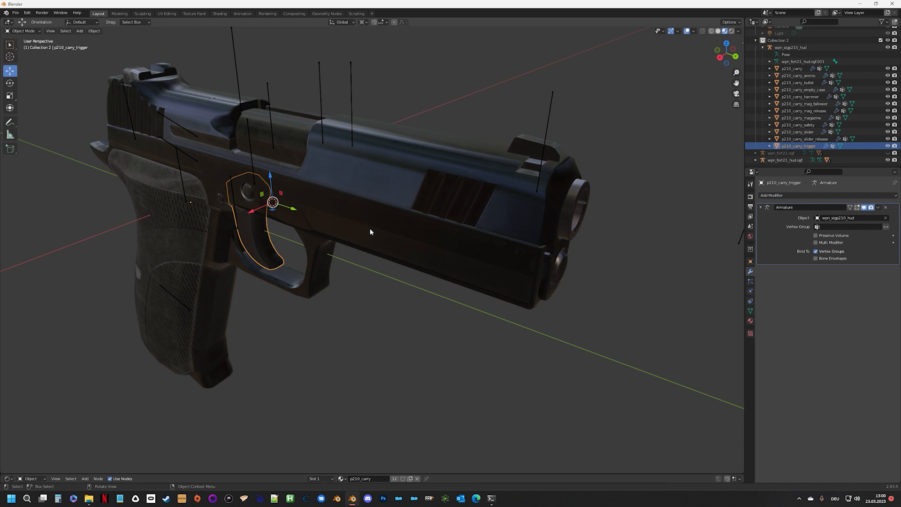
# Step: Select p210_carry_hammer and examine its shape and position from behind the pistol
pyautogui.moveTo(370, 232); pyautogui.dragTo(573, 177, button='middle')
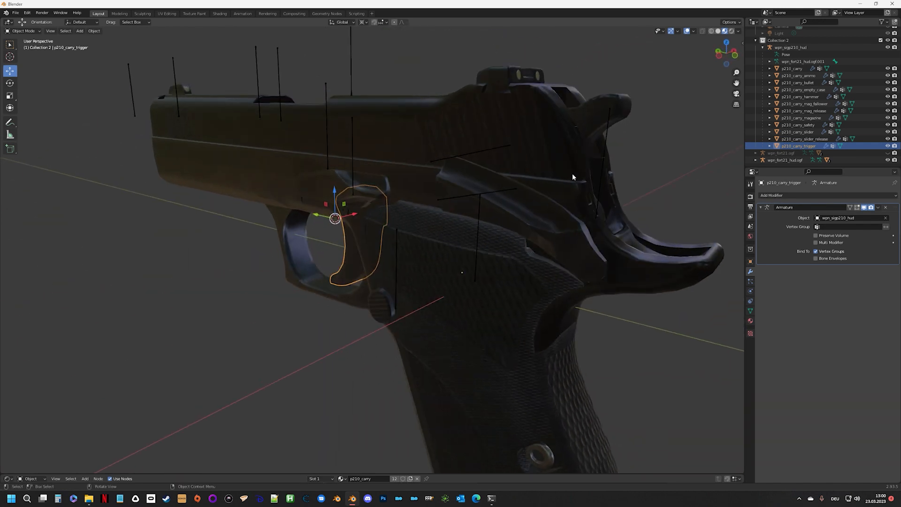
pyautogui.moveTo(601, 110); pyautogui.dragTo(483, 207, button='middle')
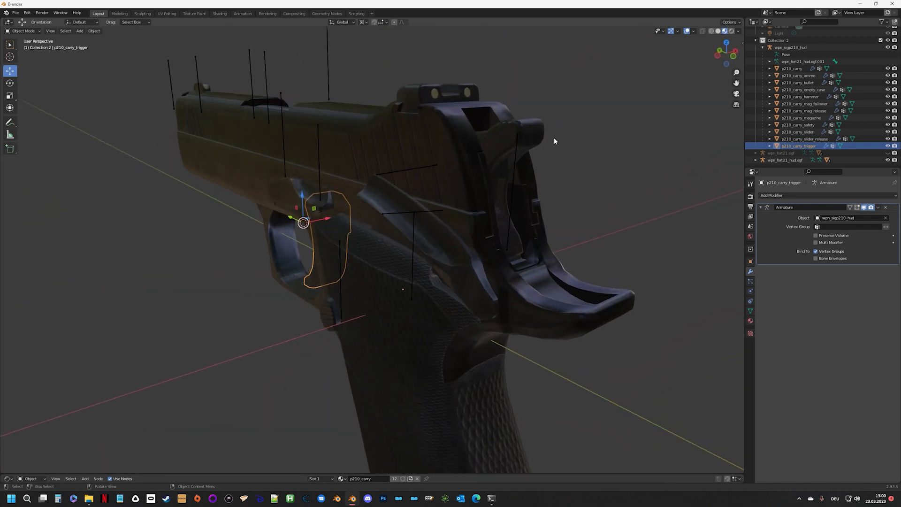
pyautogui.click(508, 132)
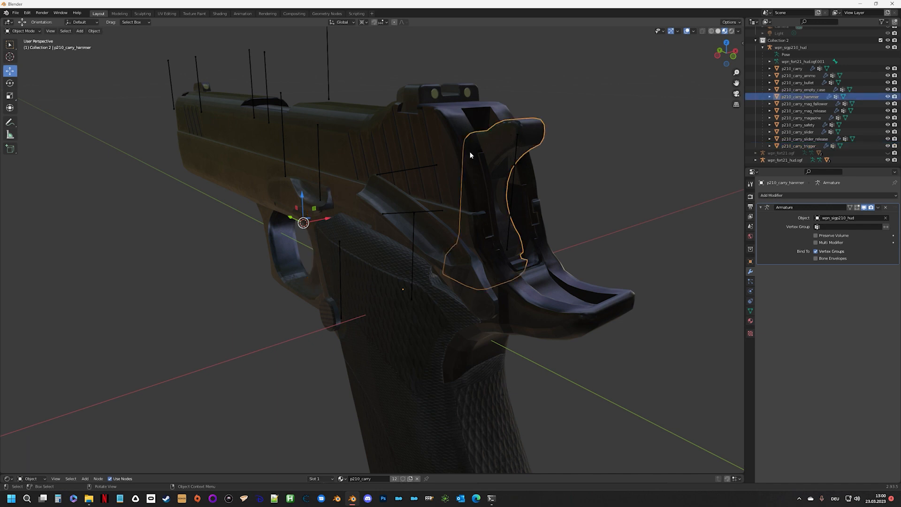
pyautogui.moveTo(470, 154); pyautogui.dragTo(573, 151, button='middle')
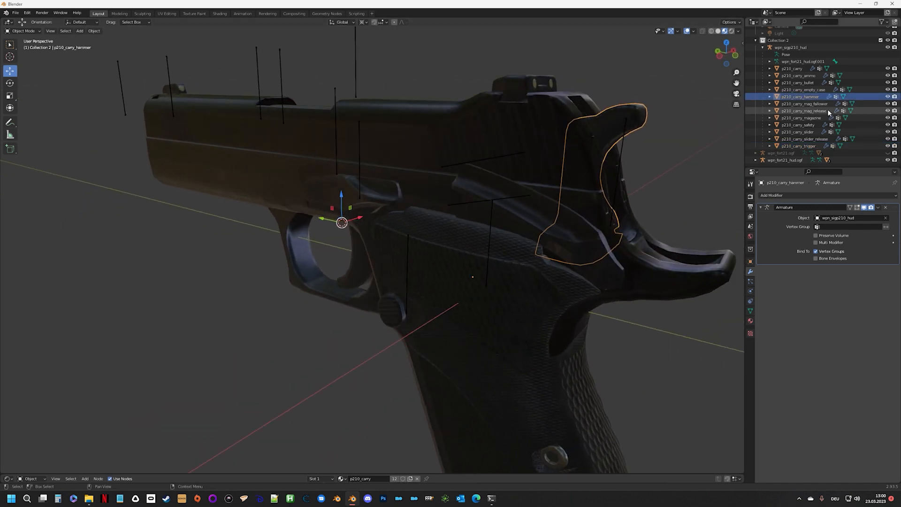
# Step: Hide Collection 2, show wpn_fort21_hud.ogf and examine its hammer from the rear and in left orthographic view
pyautogui.click(888, 41)
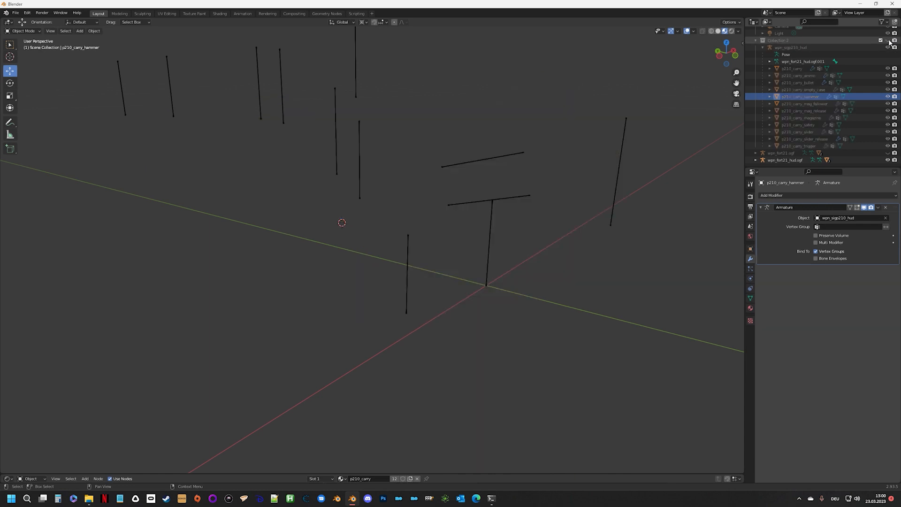
pyautogui.click(887, 160)
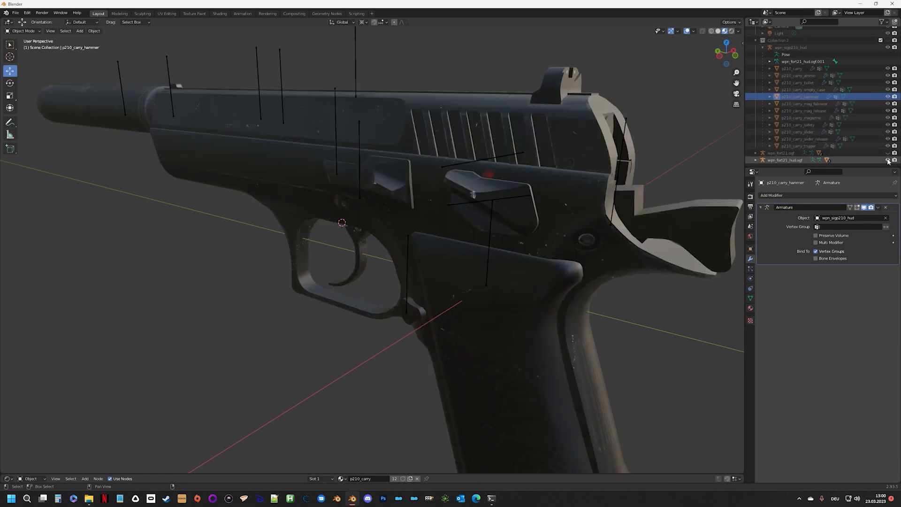
pyautogui.moveTo(683, 180); pyautogui.dragTo(497, 202, button='middle')
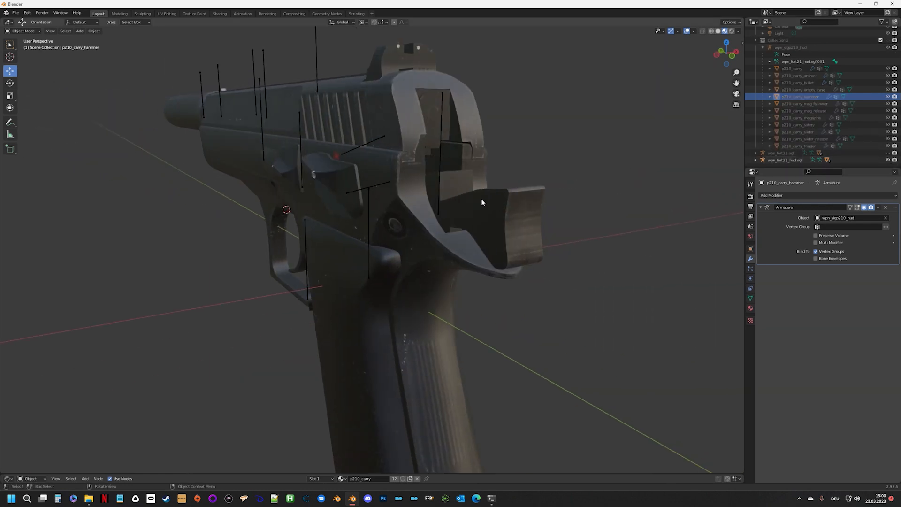
pyautogui.moveTo(464, 165); pyautogui.dragTo(621, 150, button='middle')
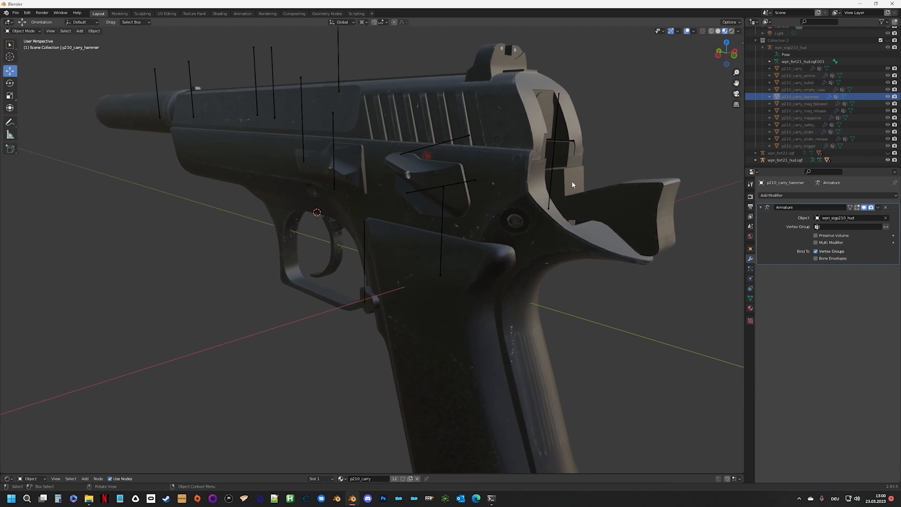
pyautogui.scroll(-3, 488, 209)
pyautogui.moveTo(488, 209)
pyautogui.mouseDown(button='middle')
pyautogui.moveTo(450, 199)
pyautogui.moveTo(494, 195)
pyautogui.moveTo(477, 182)
pyautogui.moveTo(484, 188)
pyautogui.moveTo(472, 194)
pyautogui.moveTo(482, 204)
pyautogui.mouseUp(button='middle')
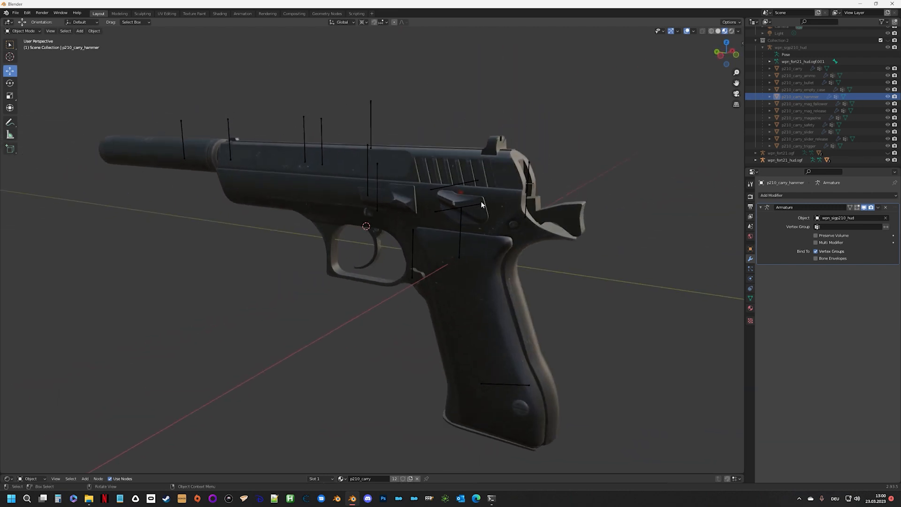
pyautogui.moveTo(561, 244); pyautogui.dragTo(469, 232, button='middle')
pyautogui.scroll(4, 460, 223)
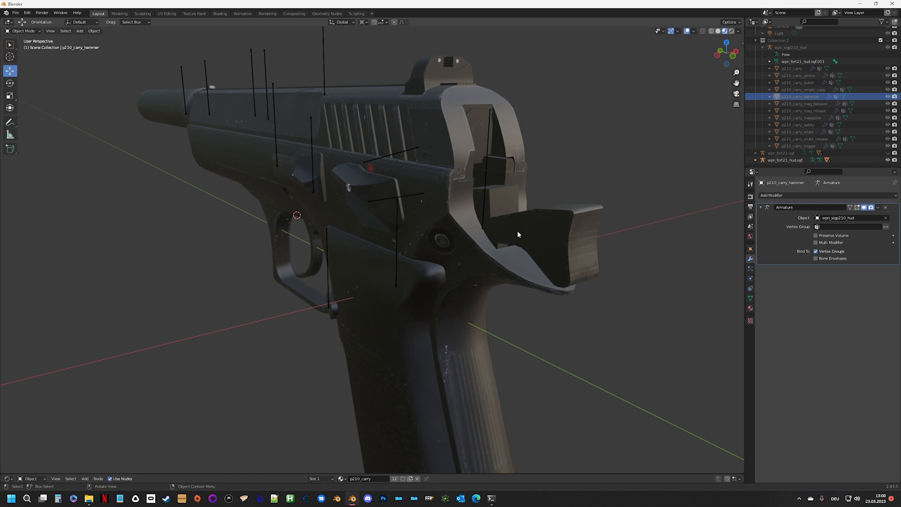
pyautogui.click(717, 56)
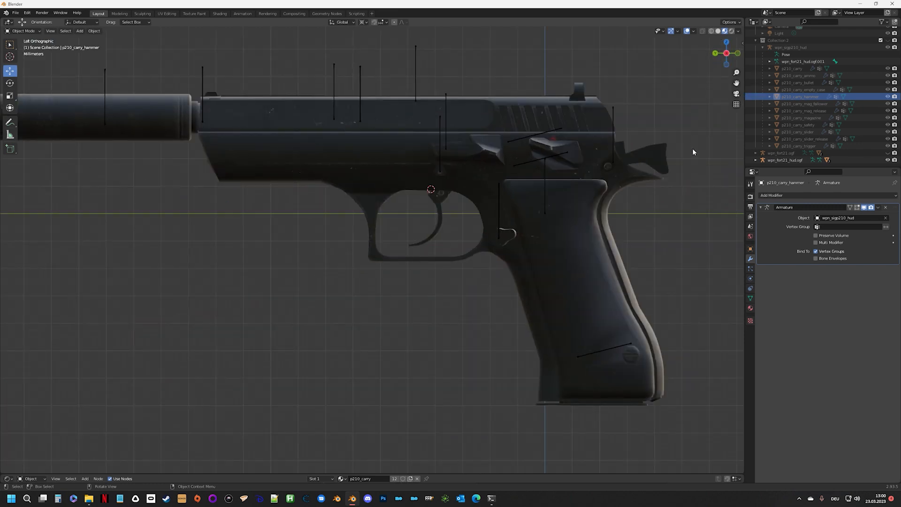
pyautogui.keyDown('shift'); pyautogui.moveTo(664, 165); pyautogui.dragTo(586, 174, button='middle'); pyautogui.keyUp('shift')
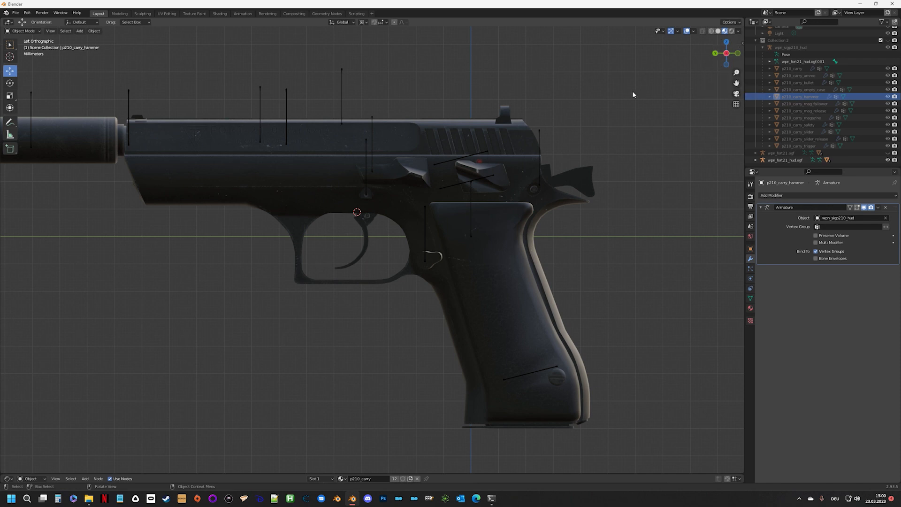
pyautogui.scroll(2, 879, 57)
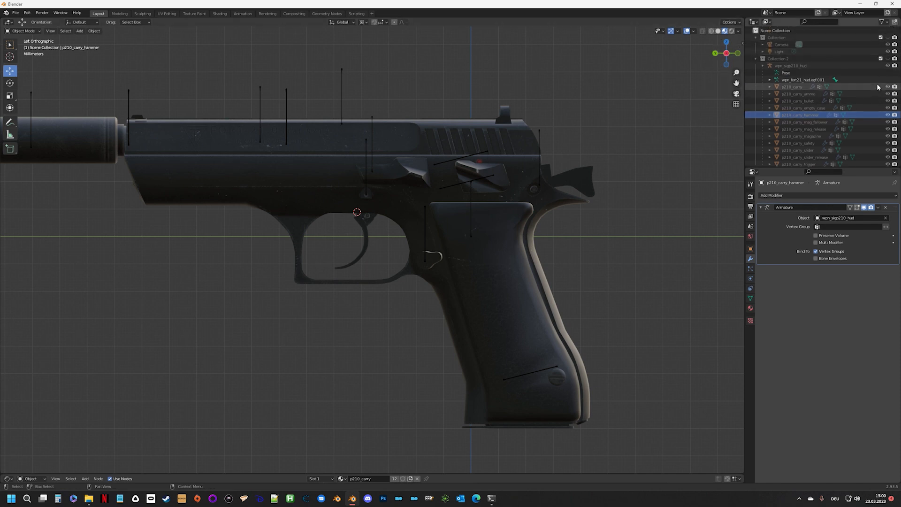
# Step: Show Collection 2 again and compare p210_carry_hammer with the reference pistol's hammer in left view
pyautogui.click(880, 58)
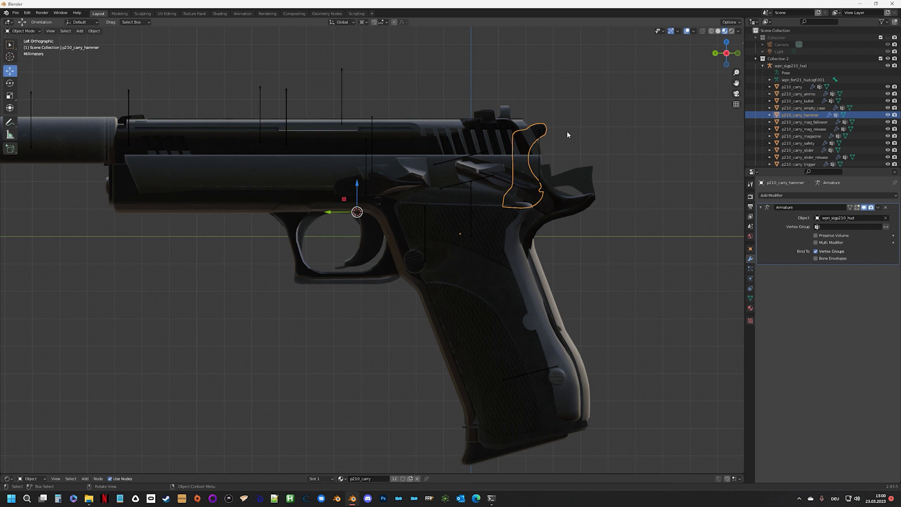
pyautogui.click(553, 132)
pyautogui.click(538, 132)
pyautogui.scroll(3, 582, 143)
pyautogui.keyDown('shift'); pyautogui.moveTo(599, 136); pyautogui.dragTo(420, 147, button='middle'); pyautogui.keyUp('shift')
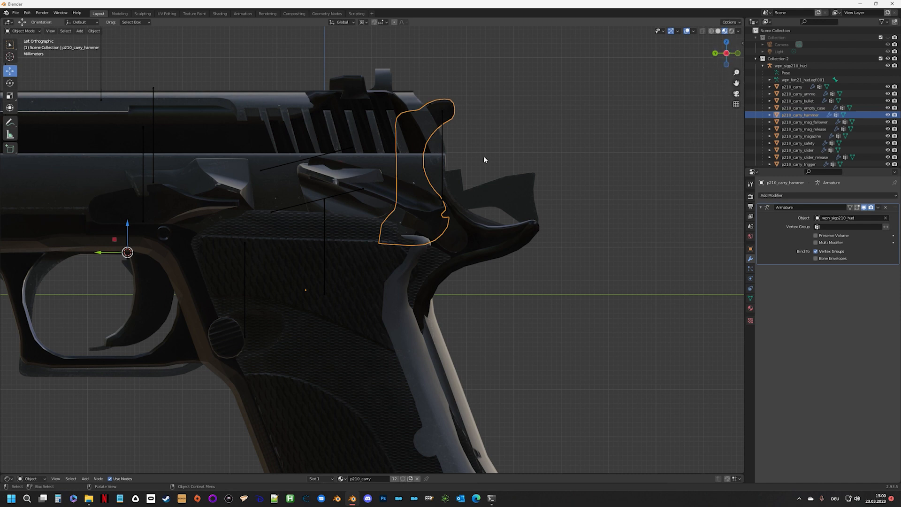
# Step: Hide p210_carry_safety and the wpn_fort21_hud.ogf reference model
pyautogui.click(384, 196)
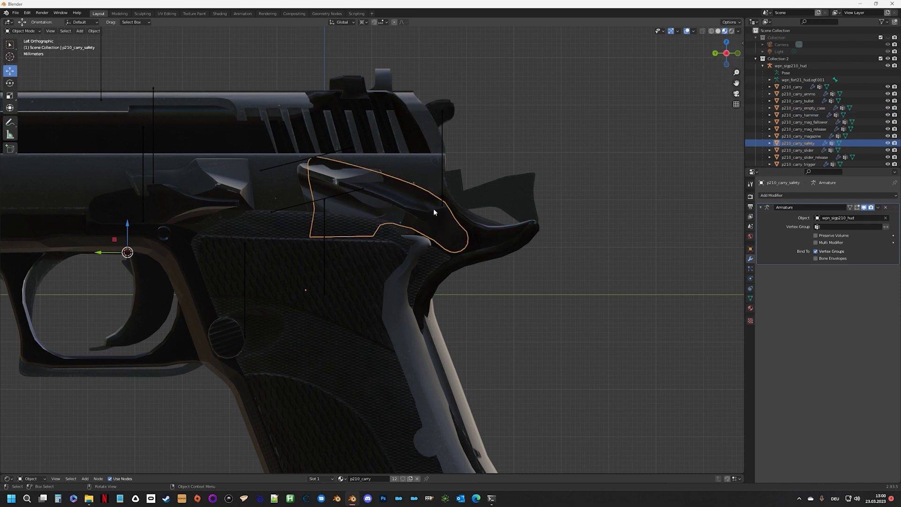
pyautogui.press('h')
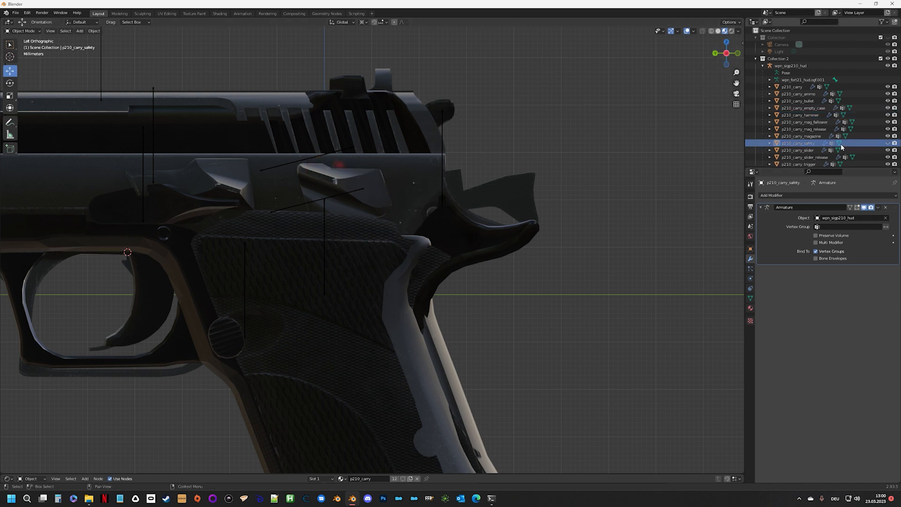
pyautogui.scroll(-2, 844, 140)
pyautogui.click(888, 161)
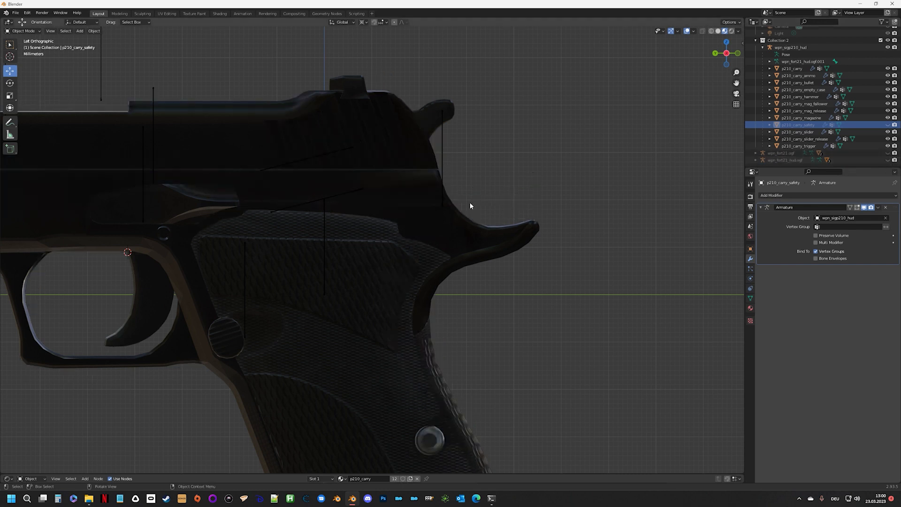
# Step: Hide p210_carry_slider to uncover the hammer above the frame
pyautogui.click(425, 216)
pyautogui.moveTo(531, 192); pyautogui.dragTo(495, 201, button='middle')
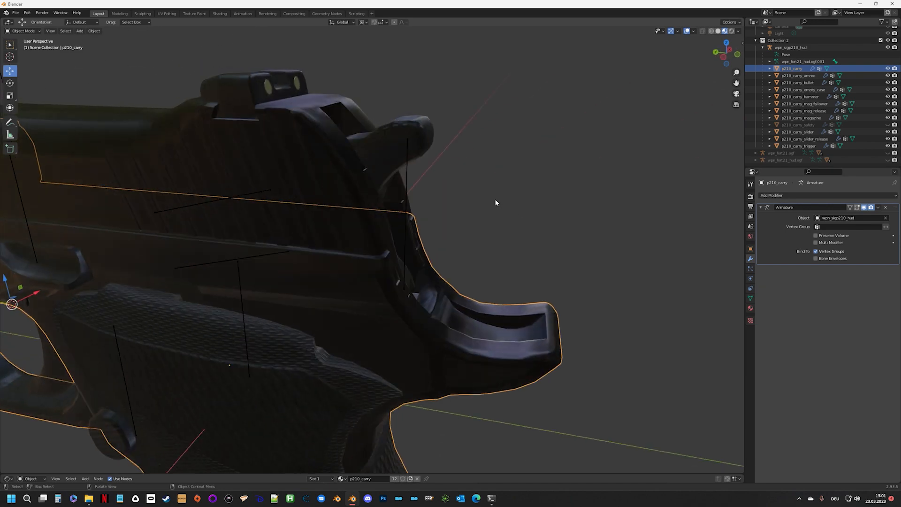
pyautogui.click(320, 159)
pyautogui.press('h')
pyautogui.scroll(3, 295, 202)
pyautogui.moveTo(303, 212); pyautogui.dragTo(308, 185, button='middle')
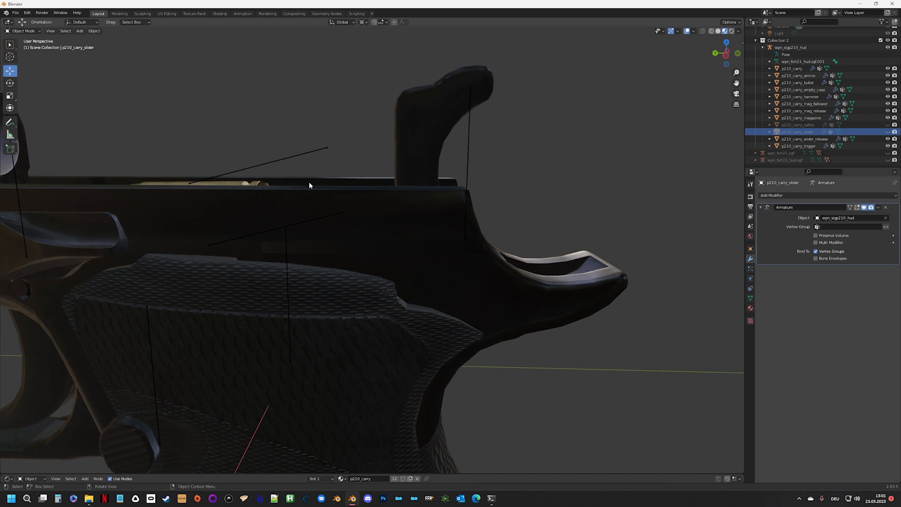
# Step: Select p210_carry_hammer in left orthographic view and place the 3D cursor at the pivot in its lower part
pyautogui.click(725, 56)
pyautogui.scroll(5, 440, 193)
pyautogui.click(449, 71)
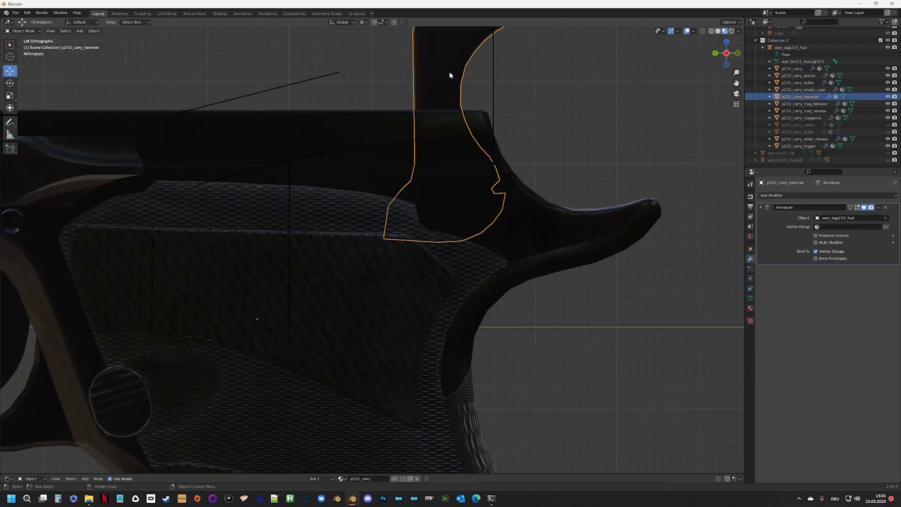
pyautogui.click(10, 57)
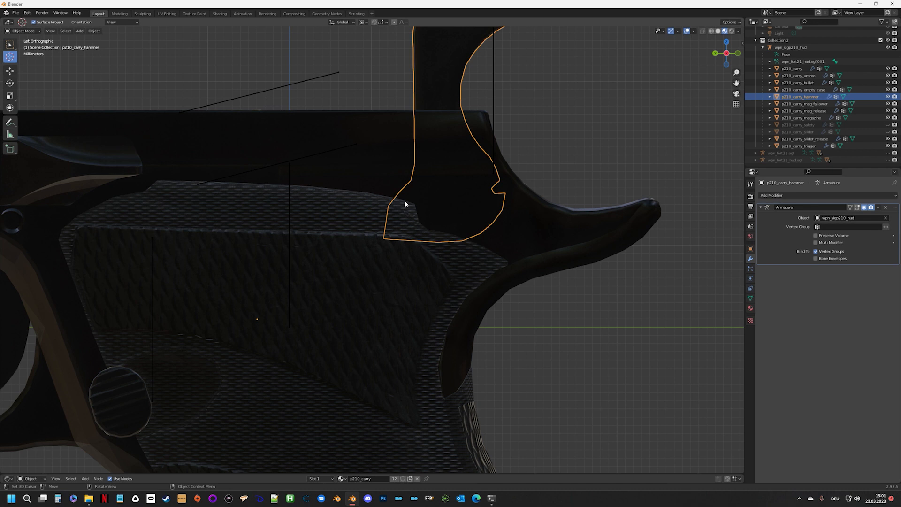
pyautogui.keyDown('shift'); pyautogui.rightClick(453, 201); pyautogui.keyUp('shift')
pyautogui.scroll(-2, 531, 214)
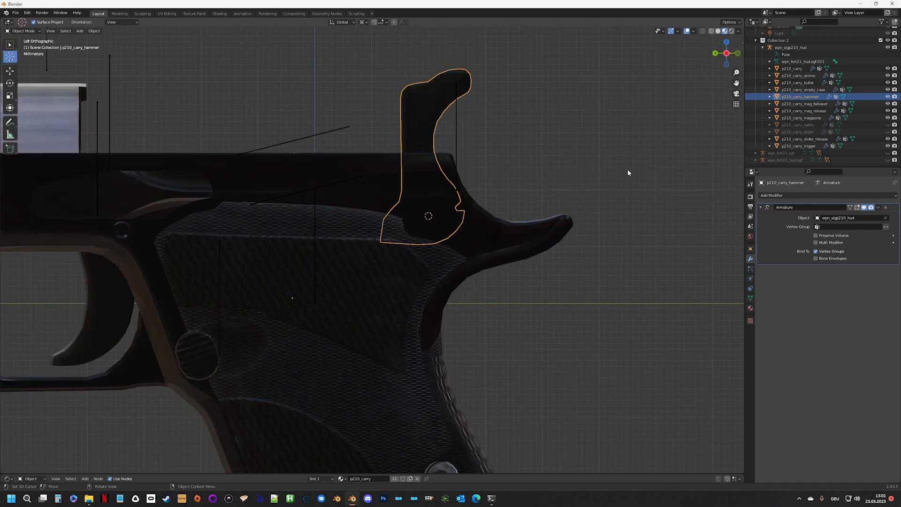
# Step: Show wpn_fort21_hud.ogf, set the transform pivot point to 3D Cursor and activate the Rotate tool
pyautogui.click(887, 160)
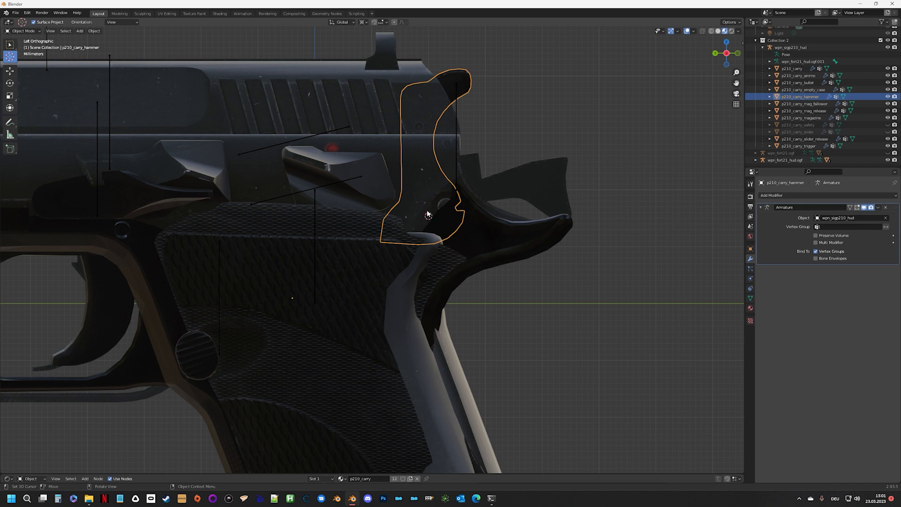
pyautogui.click(364, 22)
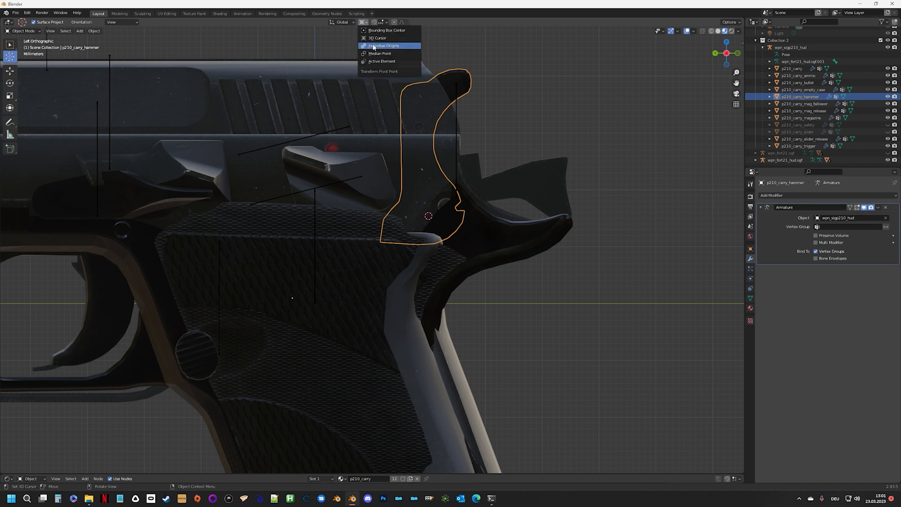
pyautogui.click(376, 38)
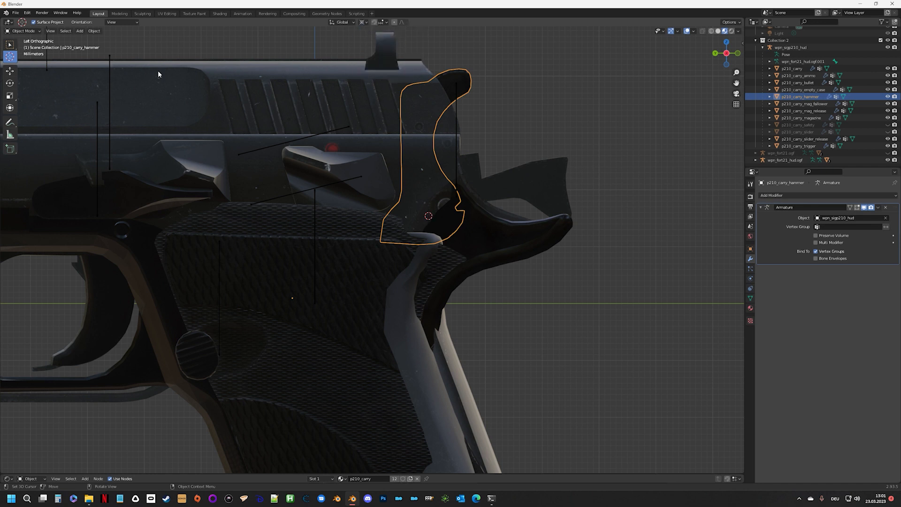
pyautogui.click(10, 83)
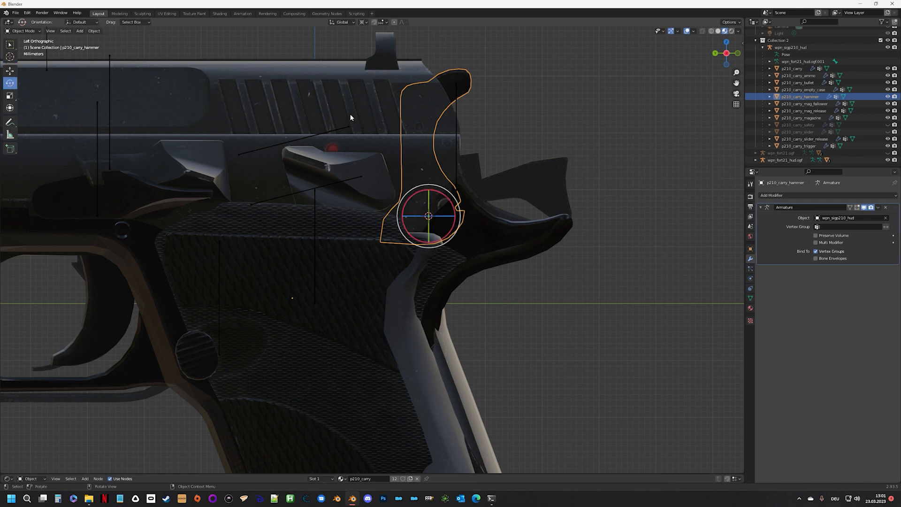
# Step: Try rotating p210_carry_hammer back about 78° around the 3D cursor to match the reference hammer, inspect it without the reference, and undo
pyautogui.press('r')
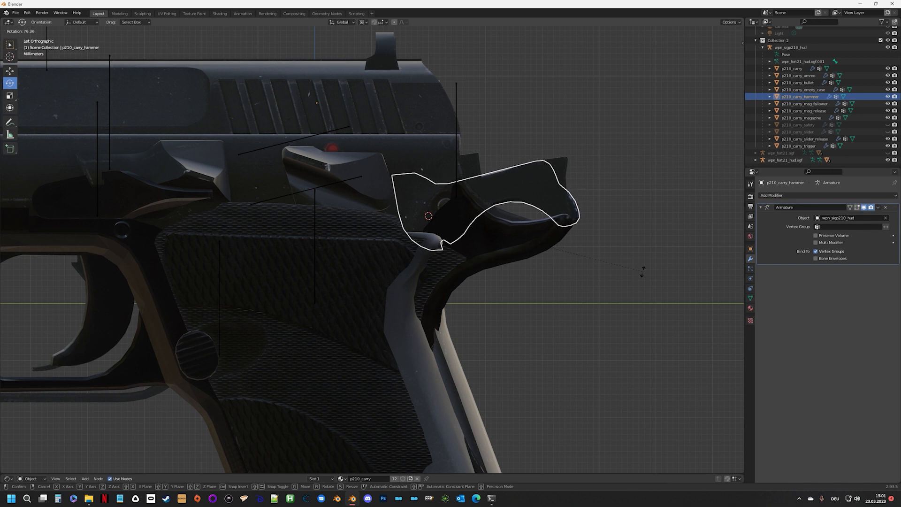
pyautogui.click(642, 272)
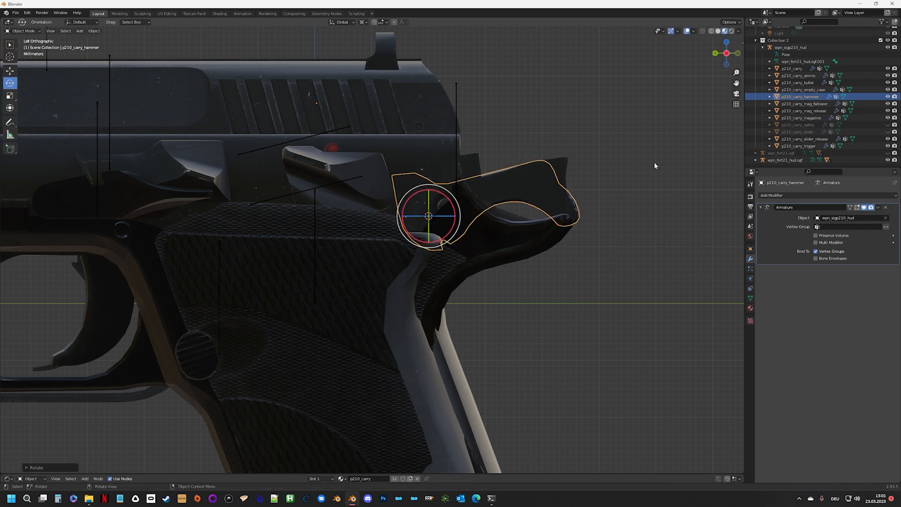
pyautogui.moveTo(673, 159); pyautogui.dragTo(584, 191, button='middle')
pyautogui.click(887, 160)
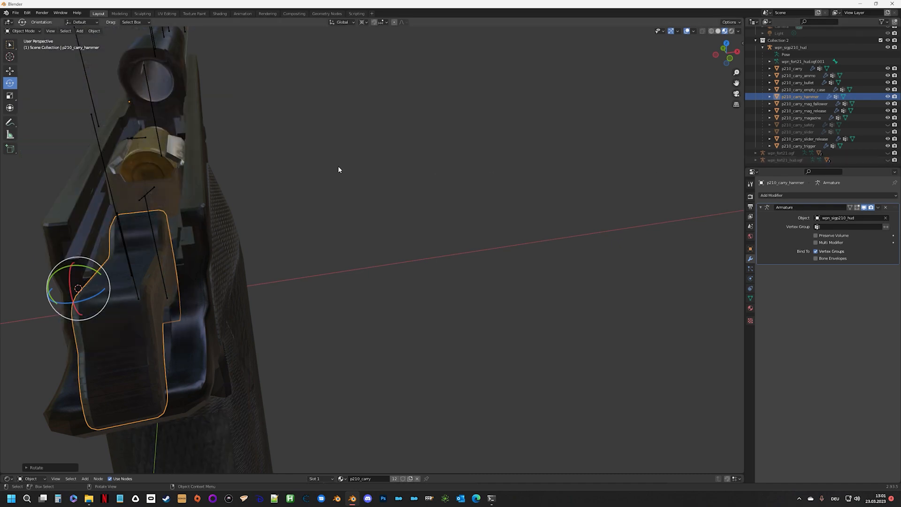
pyautogui.moveTo(338, 166); pyautogui.dragTo(402, 147, button='middle')
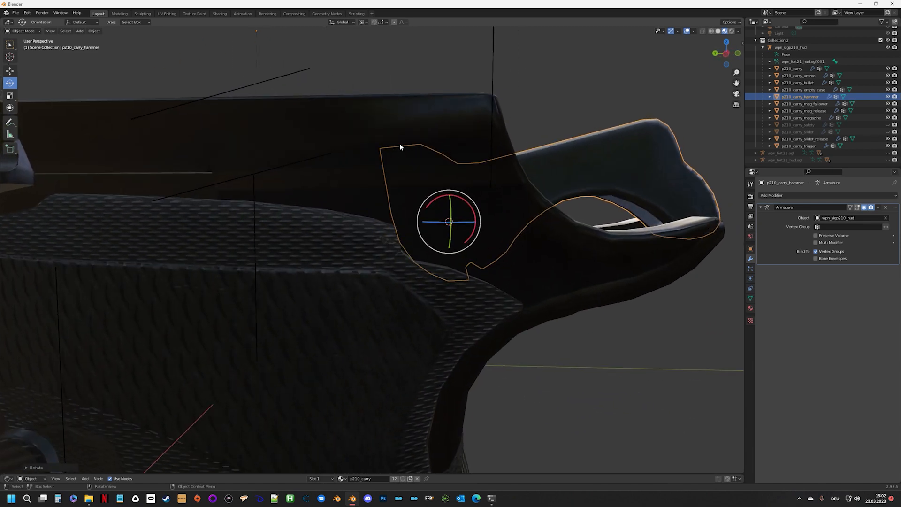
pyautogui.hotkey('ctrl', 'z')
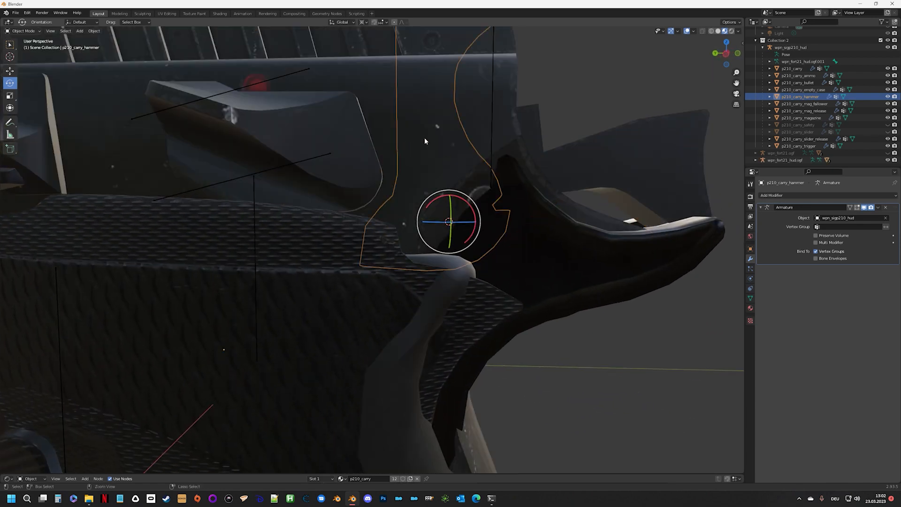
# Step: Hide wpn_fort21_hud.ogf and the p210_carry frame to expose the round pivot area of the hammer
pyautogui.scroll(-3, 516, 144)
pyautogui.click(895, 161)
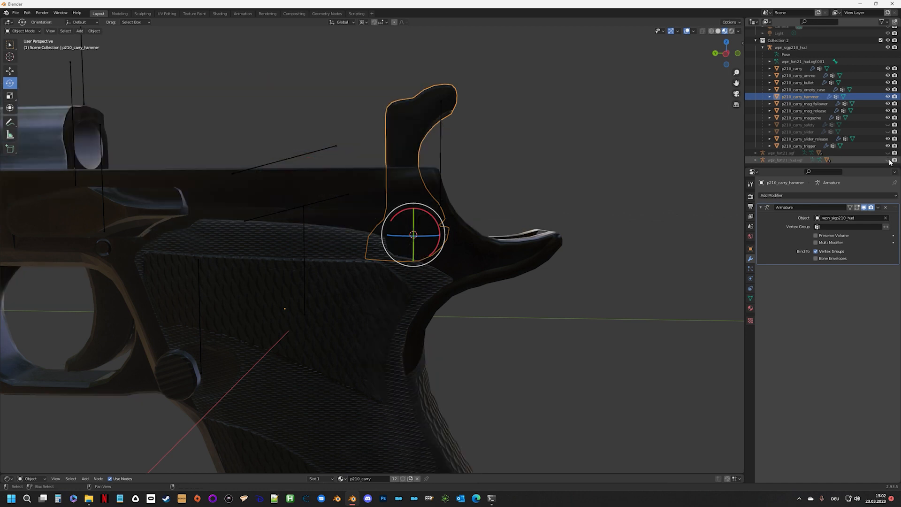
pyautogui.click(343, 175)
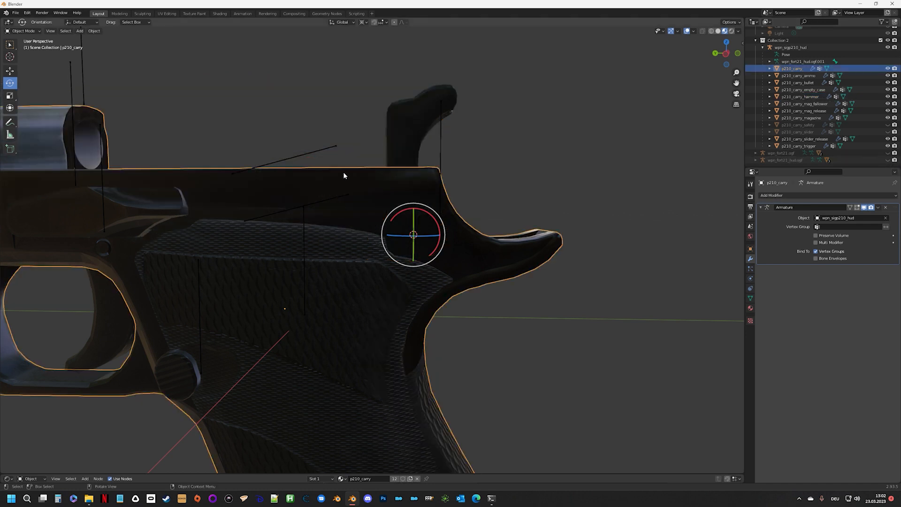
pyautogui.moveTo(343, 172); pyautogui.dragTo(499, 184, button='middle')
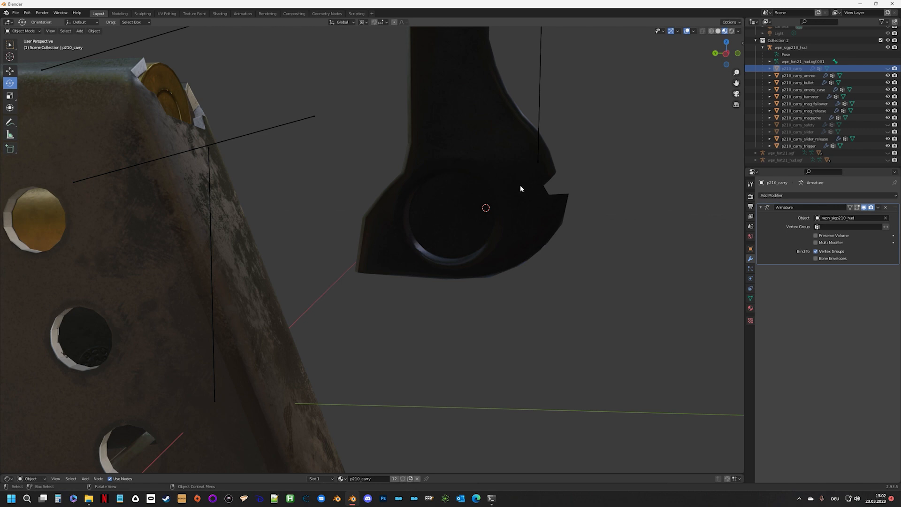
# Step: Select p210_carry_hammer in left orthographic view and check its pivot area in wireframe before restoring the material preview
pyautogui.click(728, 55)
pyautogui.scroll(6, 456, 174)
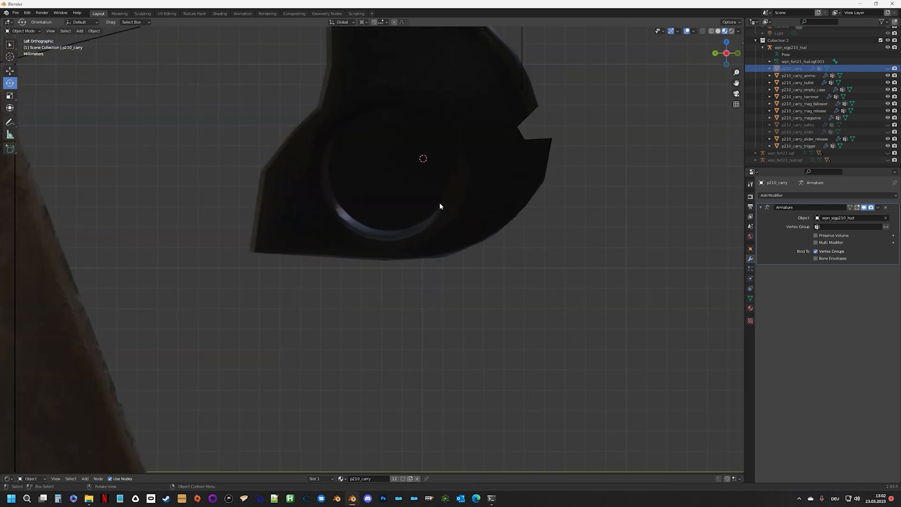
pyautogui.scroll(-3, 408, 201)
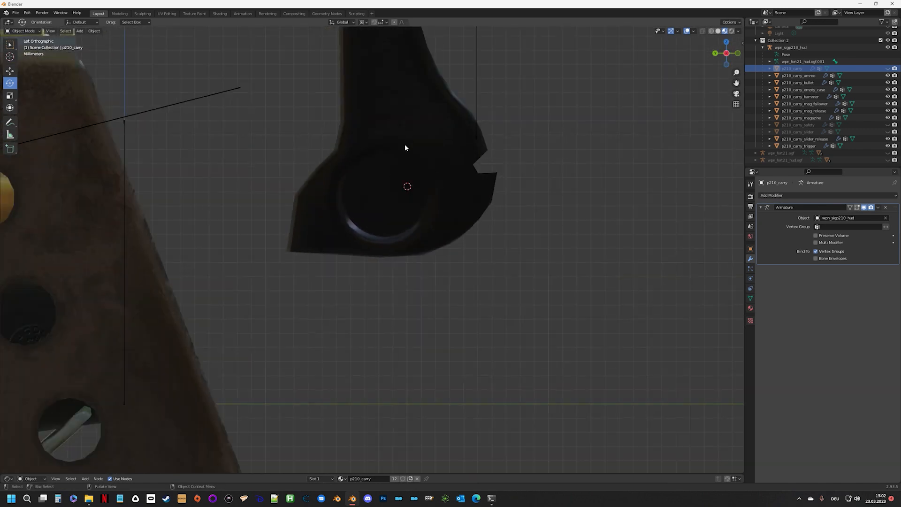
pyautogui.click(385, 125)
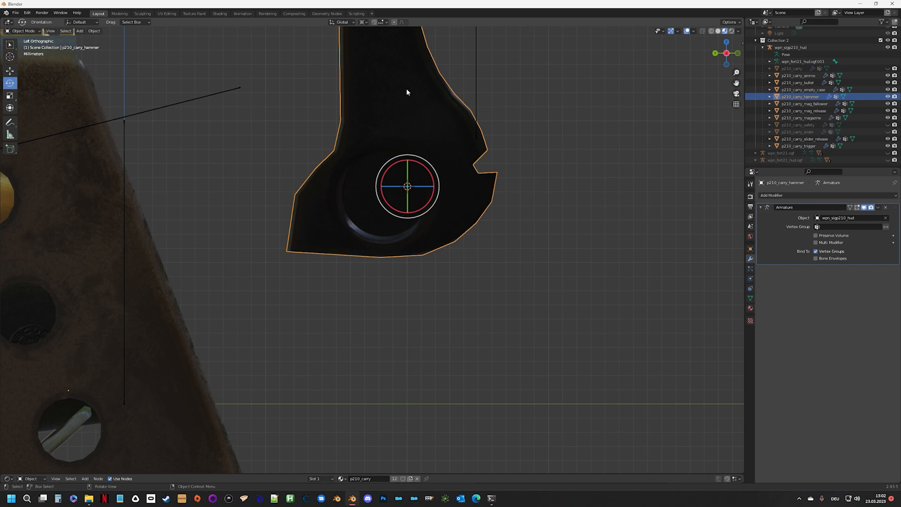
pyautogui.click(712, 32)
pyautogui.scroll(1, 475, 144)
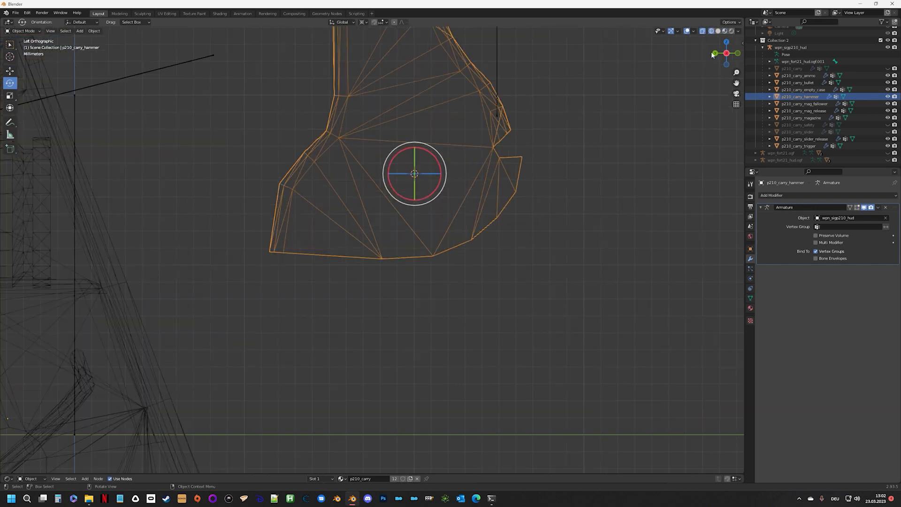
pyautogui.click(718, 31)
pyautogui.click(725, 31)
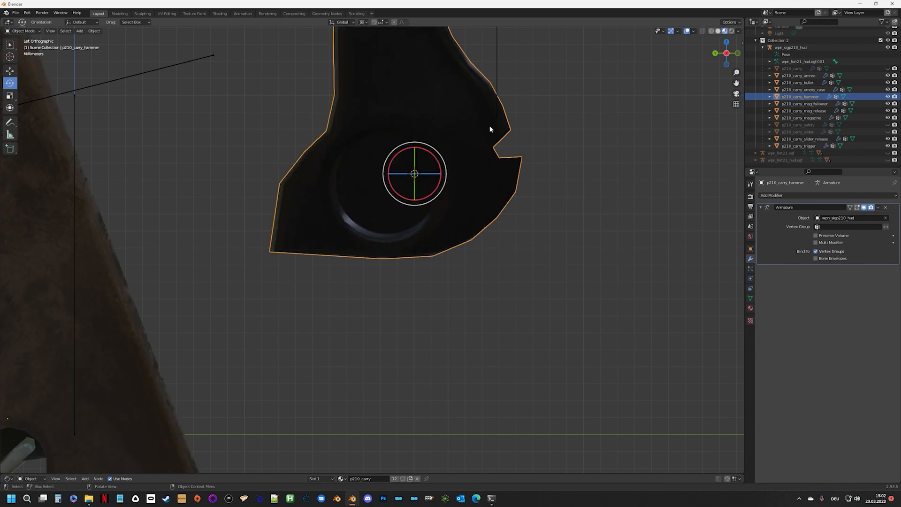
# Step: Place the 3D cursor at the centre of the round pivot recess in the lower part of p210_carry_hammer
pyautogui.scroll(2, 440, 130)
pyautogui.click(10, 56)
pyautogui.click(386, 316)
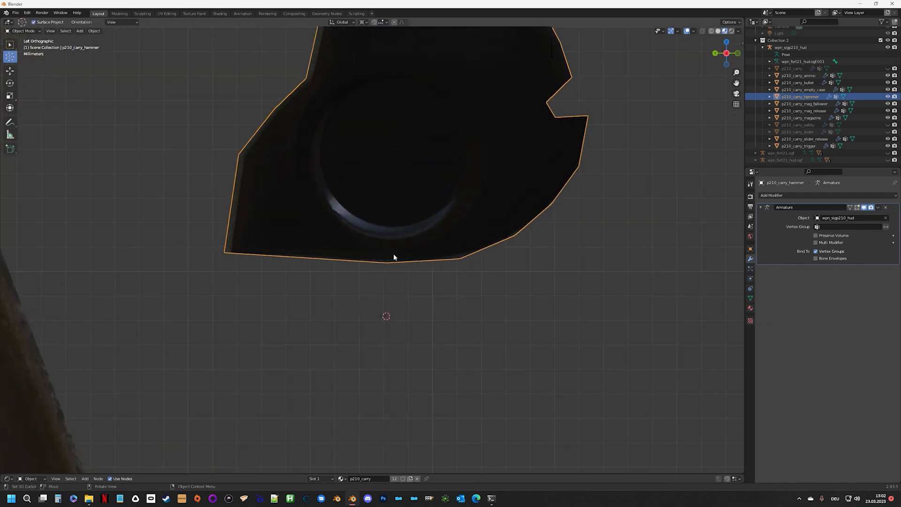
pyautogui.click(392, 157)
pyautogui.scroll(-7, 401, 185)
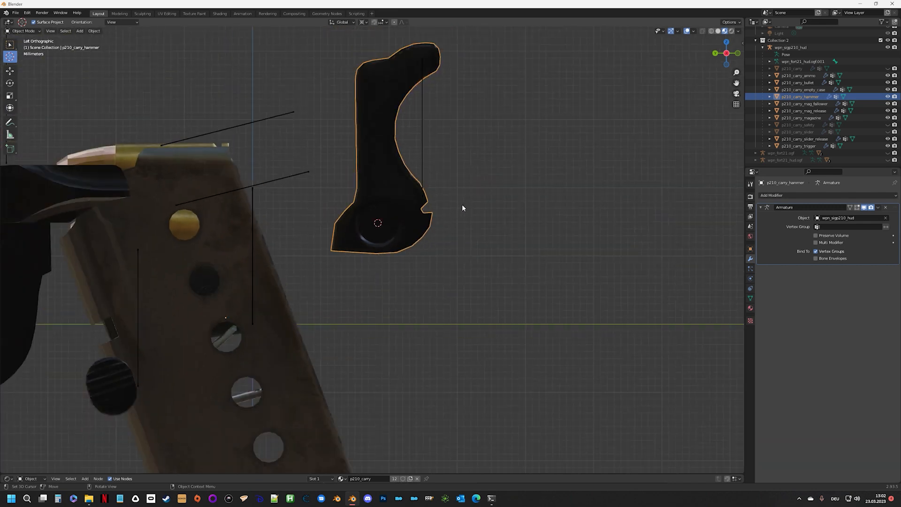
# Step: Show wpn_fort21_hud.ogf and rotate p210_carry_hammer back about 71° around the 3D cursor to match the reference's cocked hammer
pyautogui.click(894, 159)
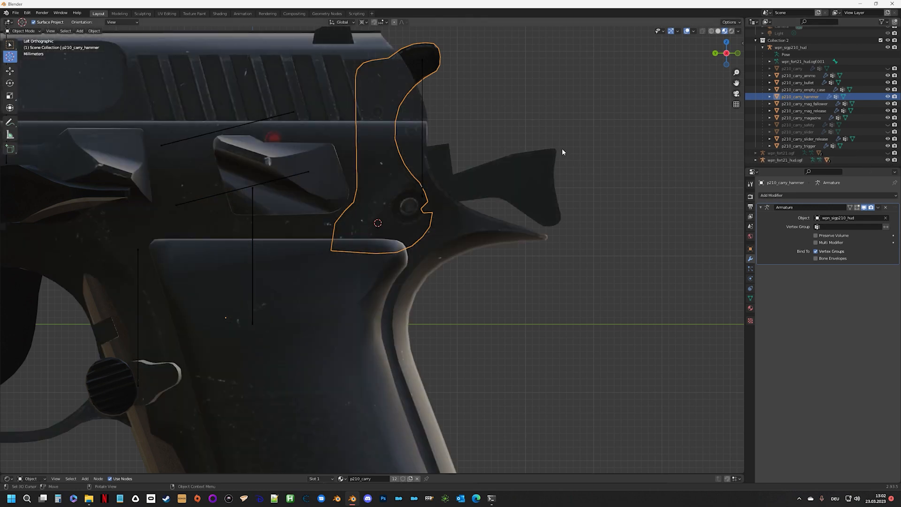
pyautogui.press('r')
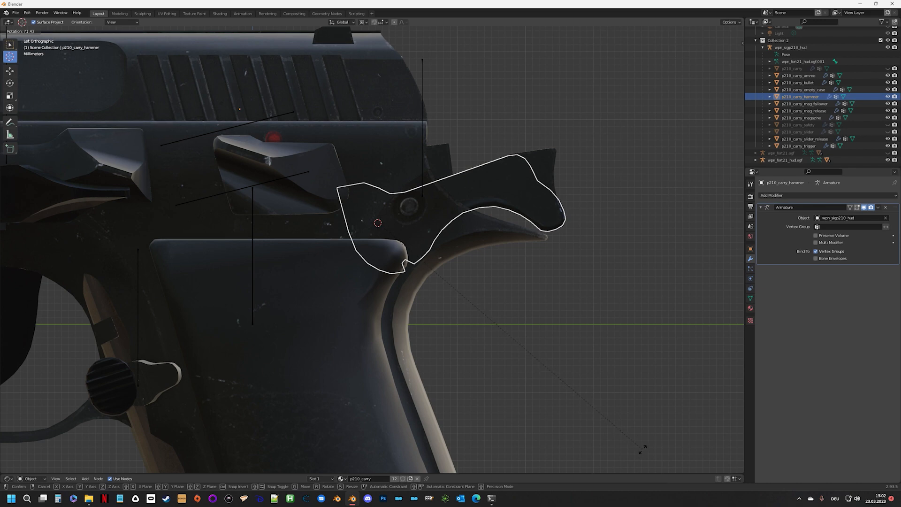
pyautogui.click(641, 448)
pyautogui.moveTo(614, 259)
pyautogui.mouseDown(button='middle')
pyautogui.moveTo(569, 284)
pyautogui.moveTo(597, 279)
pyautogui.moveTo(593, 299)
pyautogui.moveTo(585, 281)
pyautogui.moveTo(612, 260)
pyautogui.mouseUp(button='middle')
pyautogui.scroll(-8, 611, 260)
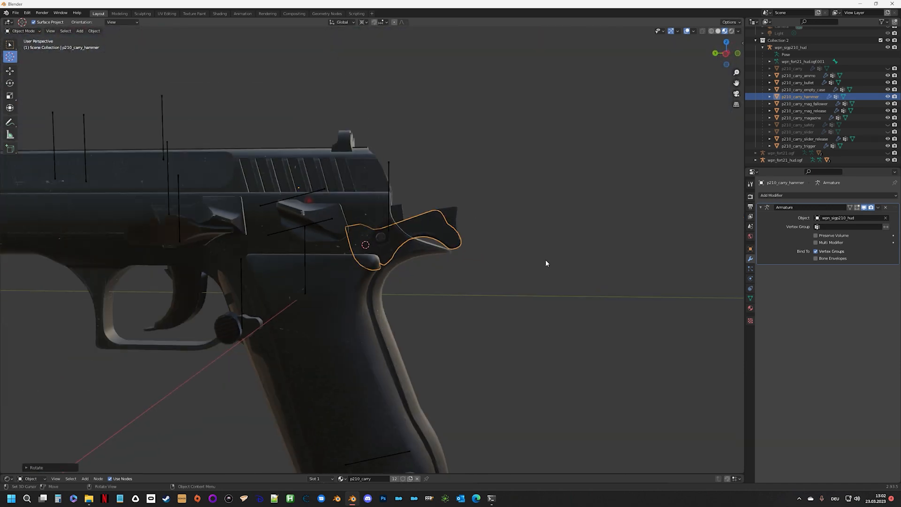
# Step: Hide wpn_fort21_hud.ogf, show all p210_carry parts in Collection 2 and inspect the cocked hammer against the frame
pyautogui.click(886, 161)
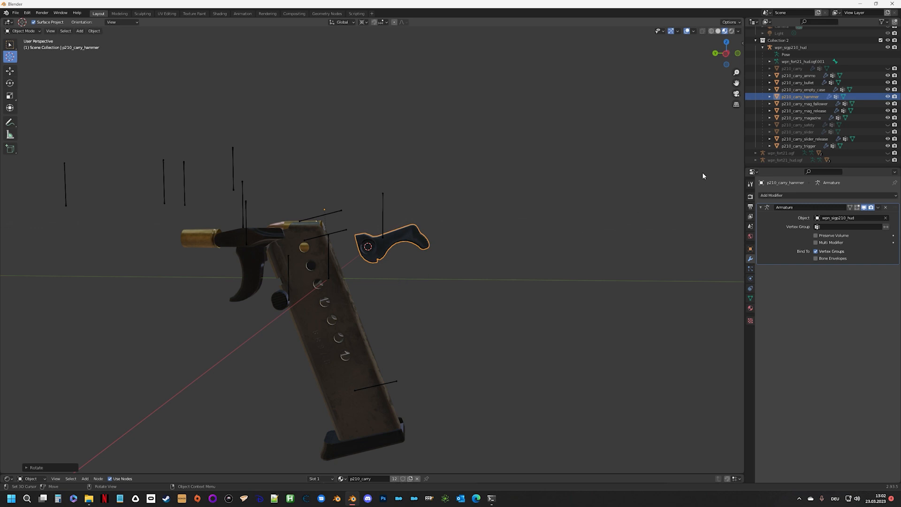
pyautogui.keyDown('shift'); pyautogui.click(887, 47); pyautogui.keyUp('shift')
pyautogui.keyDown('shift'); pyautogui.click(887, 47); pyautogui.keyUp('shift')
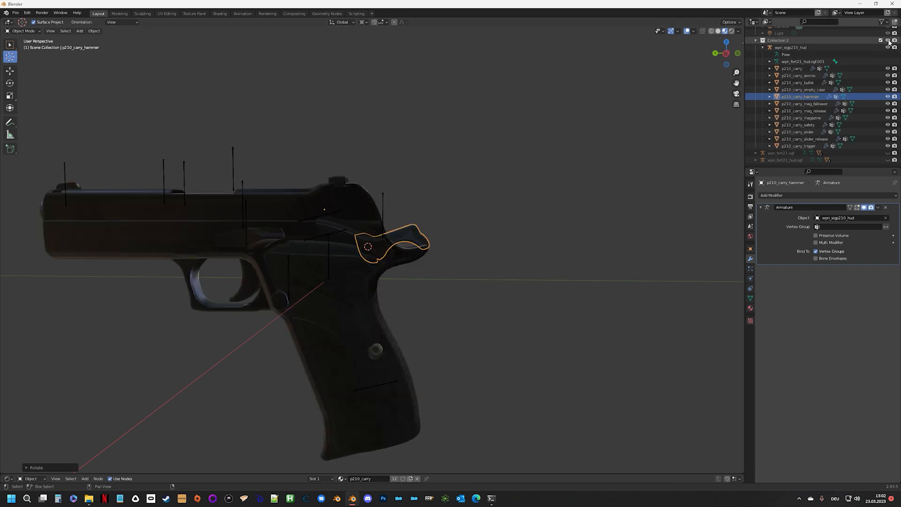
pyautogui.click(432, 219)
pyautogui.scroll(4, 372, 257)
pyautogui.moveTo(539, 232)
pyautogui.mouseDown(button='middle')
pyautogui.moveTo(442, 259)
pyautogui.moveTo(473, 220)
pyautogui.moveTo(558, 231)
pyautogui.mouseUp(button='middle')
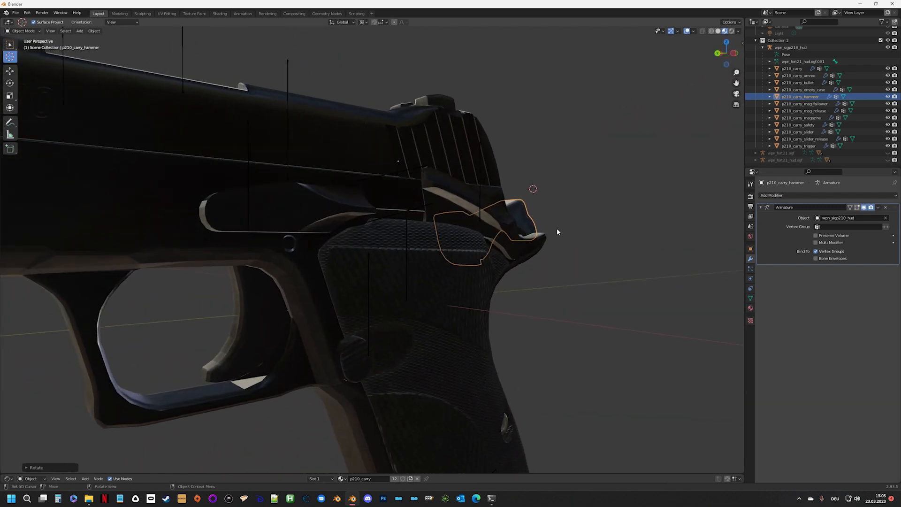
pyautogui.scroll(-4, 556, 229)
# Step: Hide p210_carry_slider and the p210_carry frame to examine the magazine, ammo, trigger and other inner parts from both sides
pyautogui.moveTo(331, 239); pyautogui.dragTo(439, 248, button='middle')
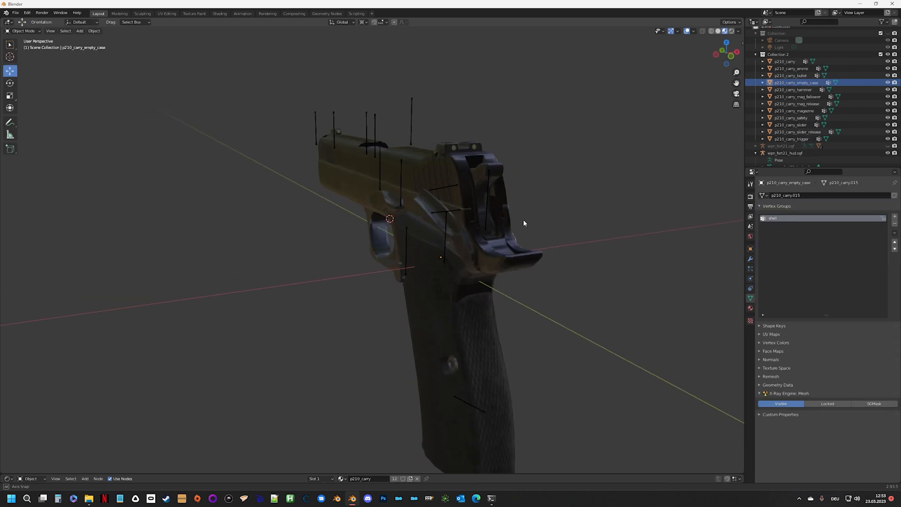
pyautogui.moveTo(522, 219); pyautogui.dragTo(480, 225, button='middle')
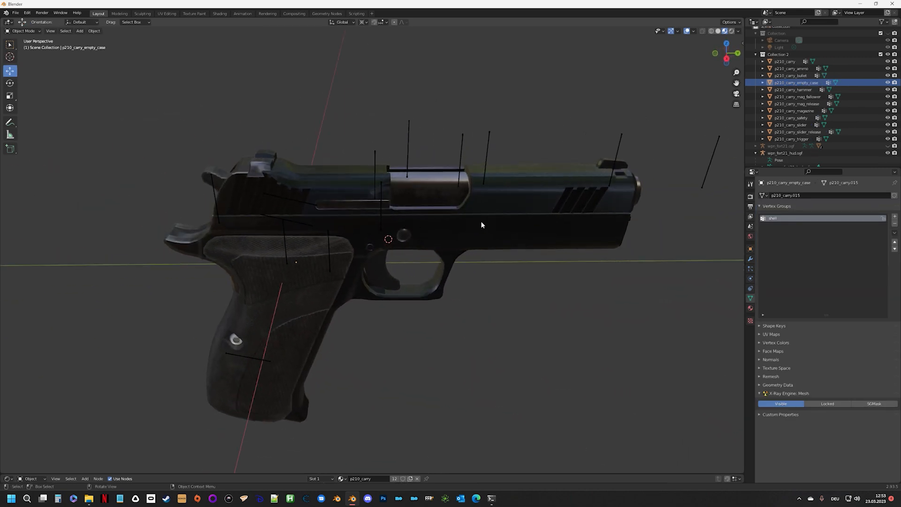
pyautogui.click(510, 203)
pyautogui.press('h')
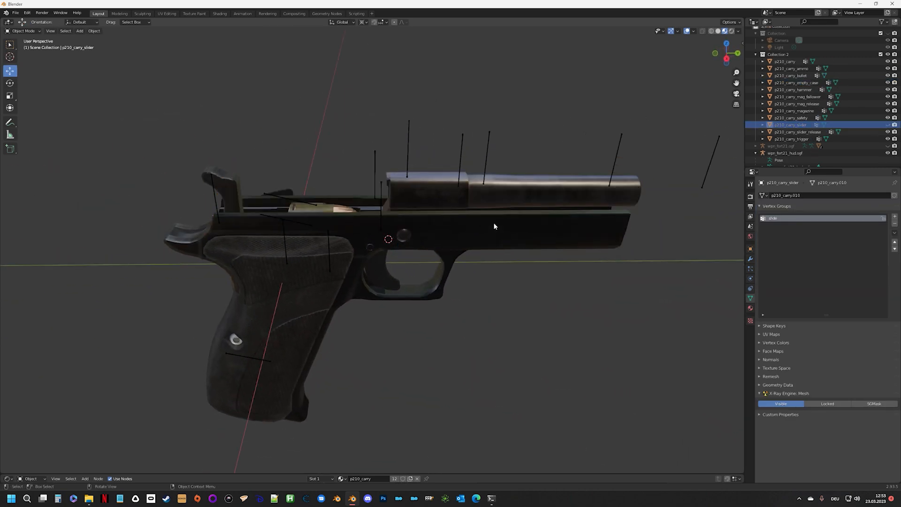
pyautogui.click(516, 197)
pyautogui.press('h')
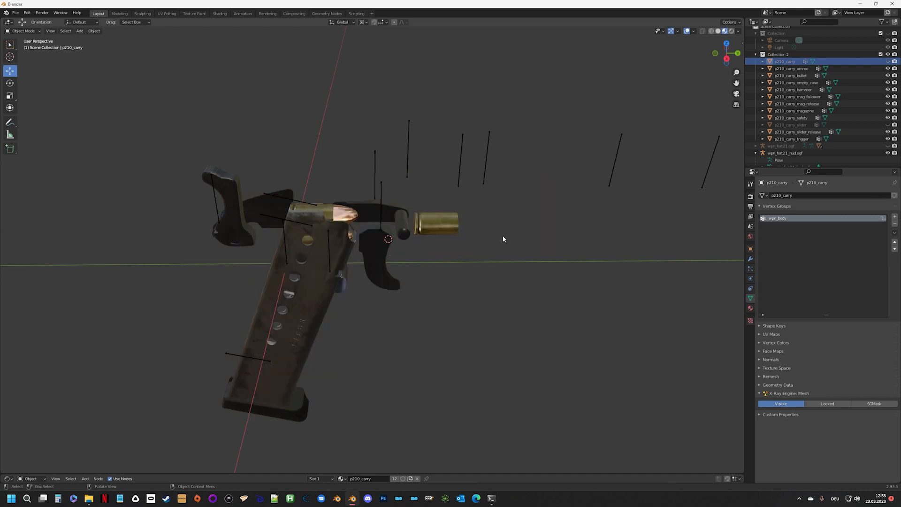
pyautogui.moveTo(502, 240); pyautogui.dragTo(297, 195, button='middle')
pyautogui.scroll(4, 383, 227)
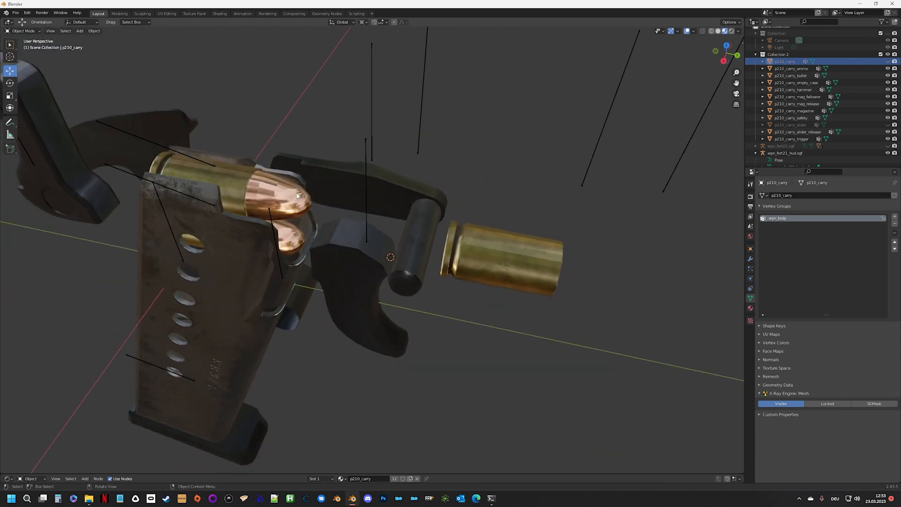
pyautogui.moveTo(261, 296); pyautogui.dragTo(508, 247, button='middle')
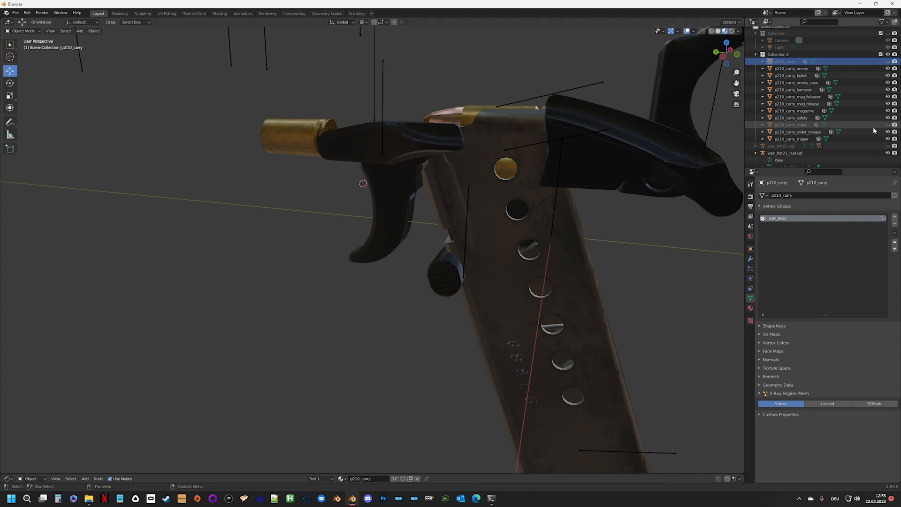
# Step: Show p210_carry_slider and the p210_carry frame again
pyautogui.click(887, 125)
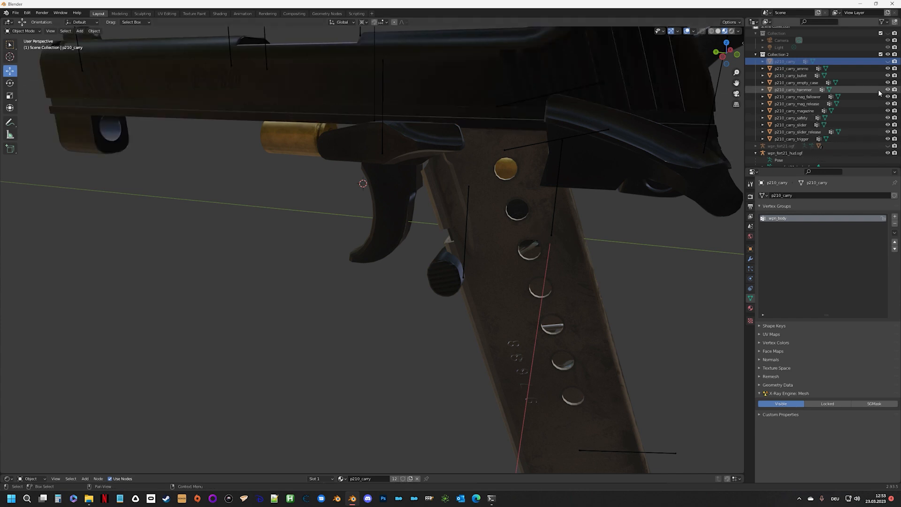
pyautogui.click(887, 62)
pyautogui.scroll(-5, 511, 150)
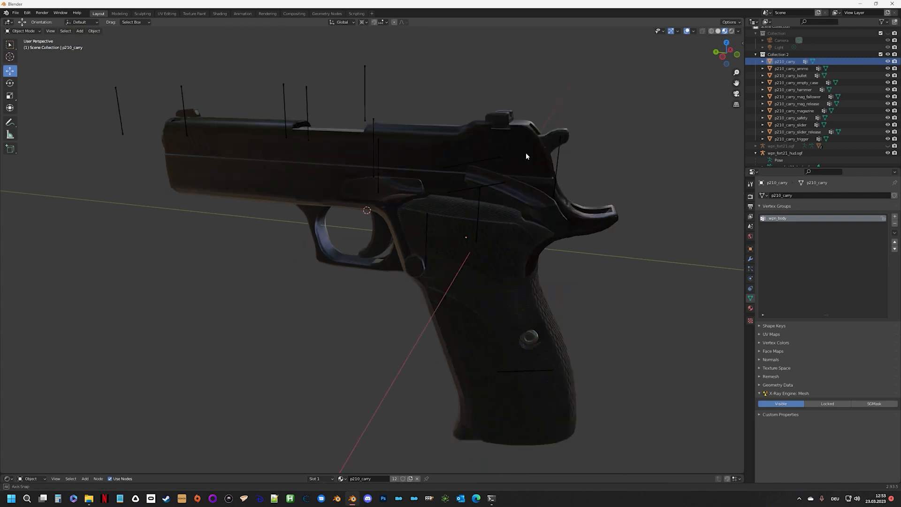
# Step: Hide p210_carry_slider to examine the barrel and recoil spring on the p210_carry frame
pyautogui.moveTo(526, 153); pyautogui.dragTo(398, 175, button='middle')
pyautogui.click(564, 171)
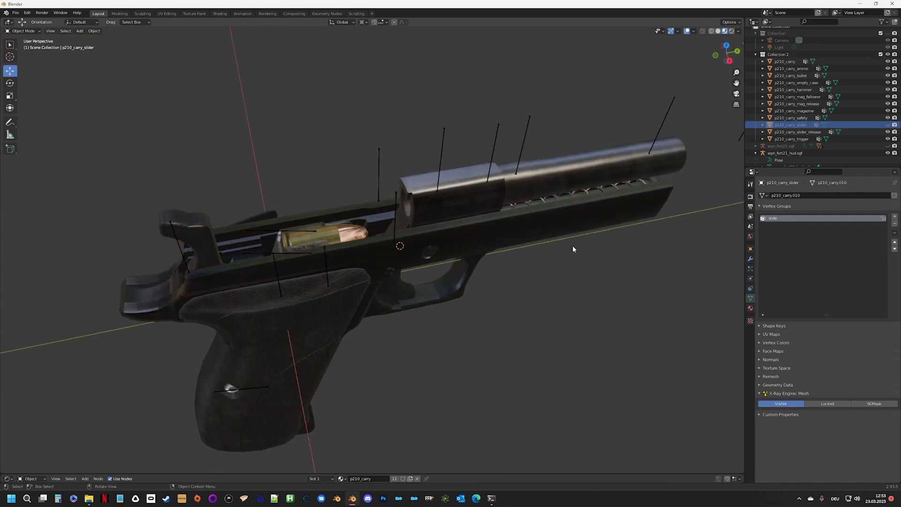
pyautogui.moveTo(573, 246); pyautogui.dragTo(510, 213, button='middle')
pyautogui.scroll(-2, 798, 151)
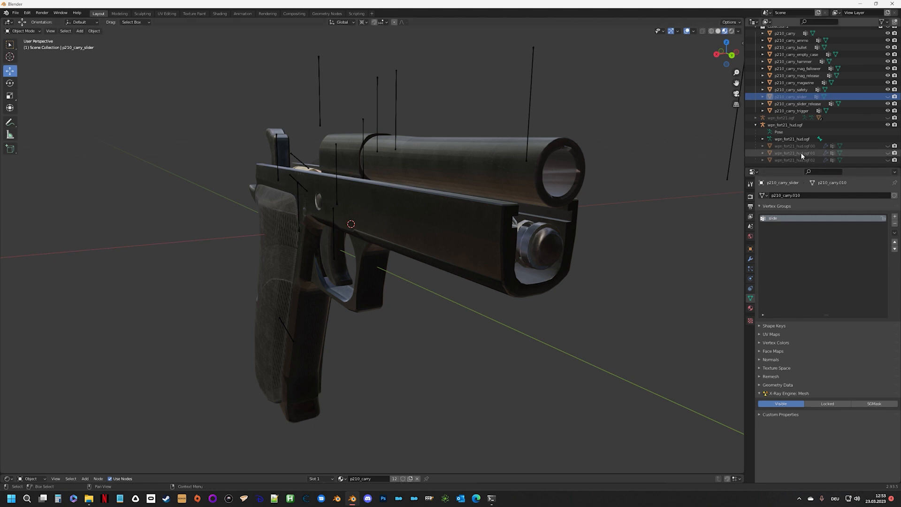
# Step: Hide all Collection 2 parts, then show and select the reference mesh wpn_fort21_hud.ogf 02
pyautogui.scroll(2, 882, 120)
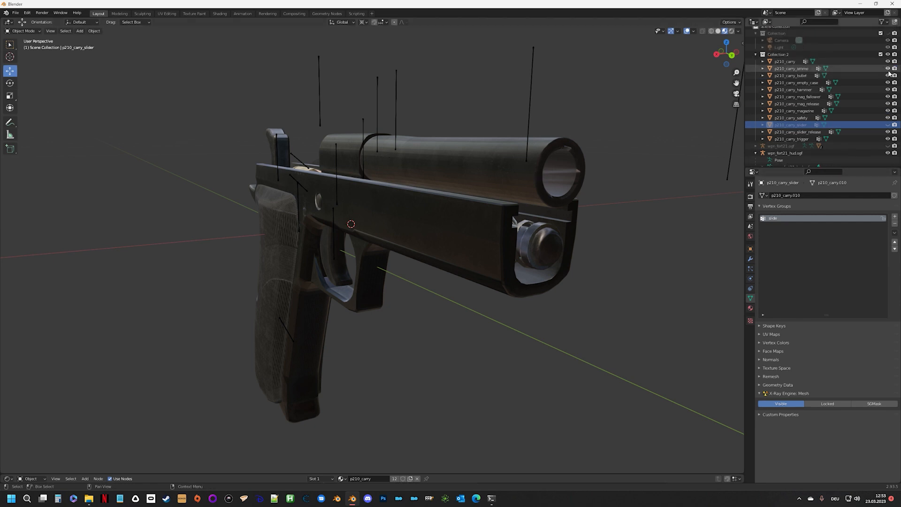
pyautogui.click(887, 54)
pyautogui.scroll(-2, 863, 112)
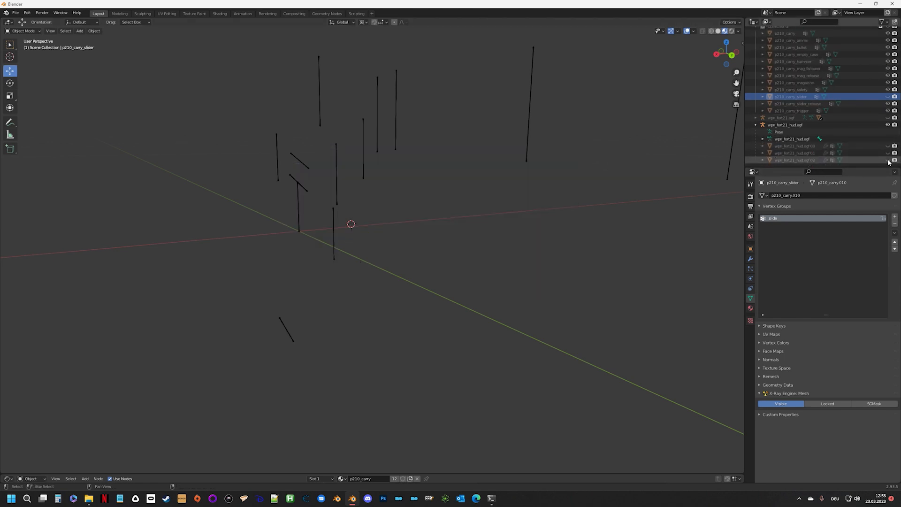
pyautogui.click(887, 160)
pyautogui.scroll(3, 491, 185)
pyautogui.click(435, 192)
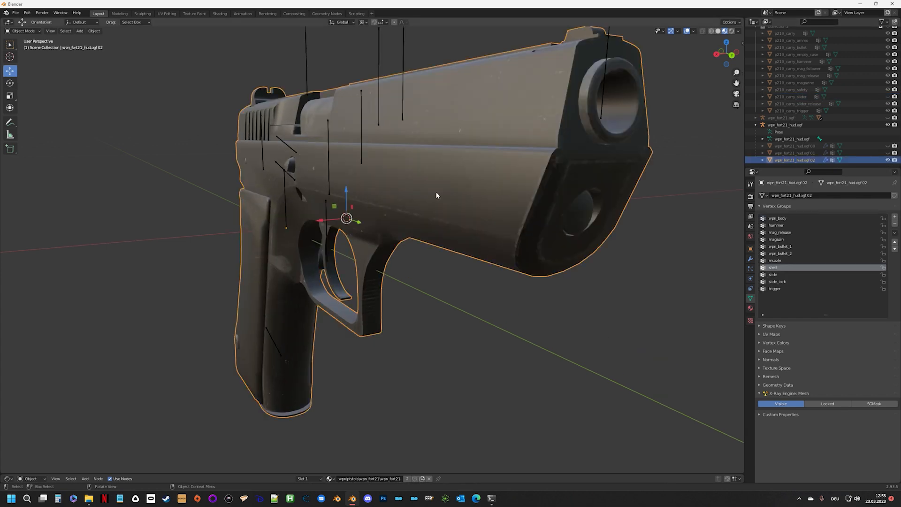
# Step: In Edit Mode on the reference mesh, select the vertices of the wpn_body vertex group and hide them
pyautogui.press('Tab')
pyautogui.moveTo(724, 291); pyautogui.dragTo(619, 291, button='middle')
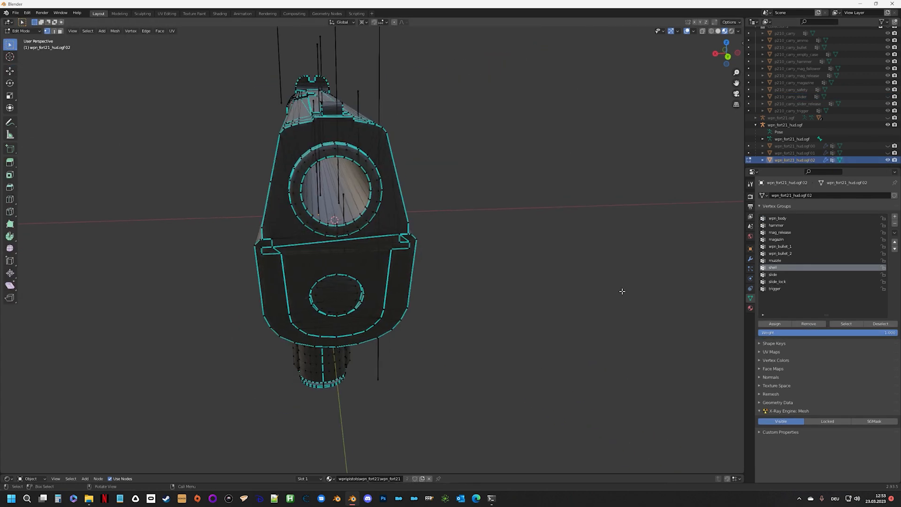
pyautogui.click(791, 218)
pyautogui.click(838, 324)
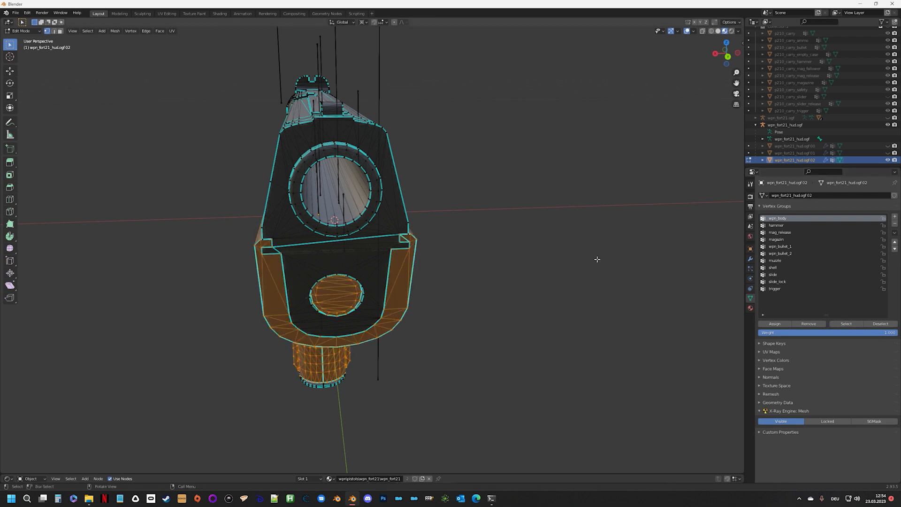
pyautogui.click(437, 250)
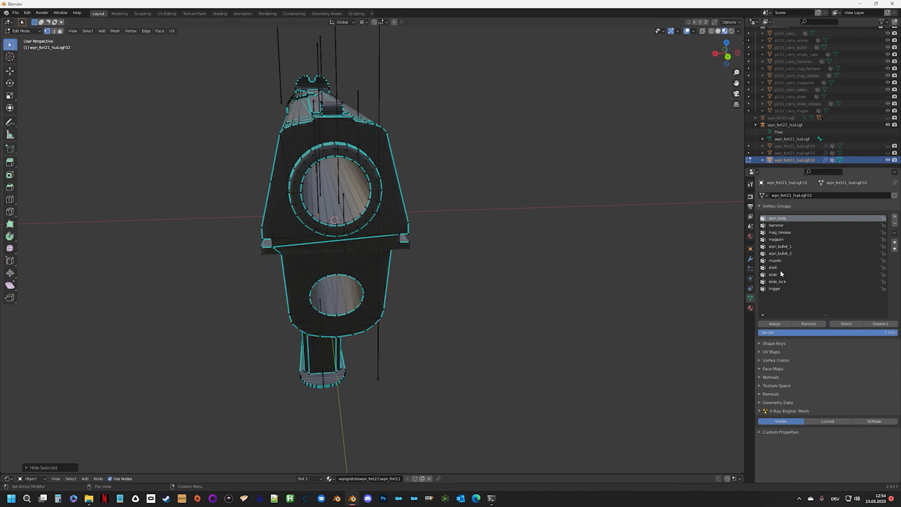
# Step: Select the vertices of the slide vertex group on the reference mesh and hide them
pyautogui.click(780, 274)
pyautogui.click(845, 323)
pyautogui.press('h')
# Step: Examine the reference mesh's exposed barrel from several sides, make the muzzle vertex group active and return to Object Mode
pyautogui.moveTo(390, 241); pyautogui.dragTo(446, 243, button='middle')
pyautogui.moveTo(462, 155); pyautogui.dragTo(484, 154, button='middle')
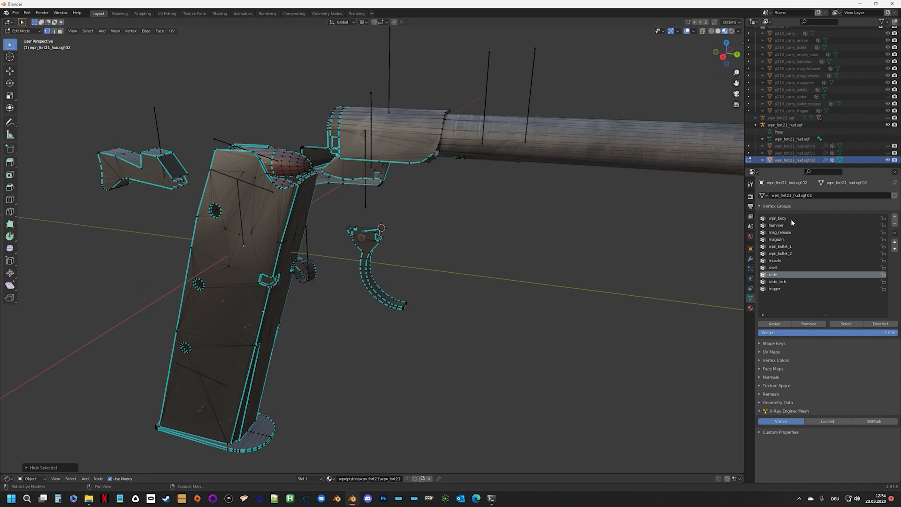
pyautogui.moveTo(563, 206)
pyautogui.mouseDown(button='middle')
pyautogui.moveTo(535, 201)
pyautogui.moveTo(623, 201)
pyautogui.moveTo(556, 188)
pyautogui.moveTo(581, 174)
pyautogui.moveTo(452, 211)
pyautogui.moveTo(585, 211)
pyautogui.moveTo(578, 206)
pyautogui.mouseUp(button='middle')
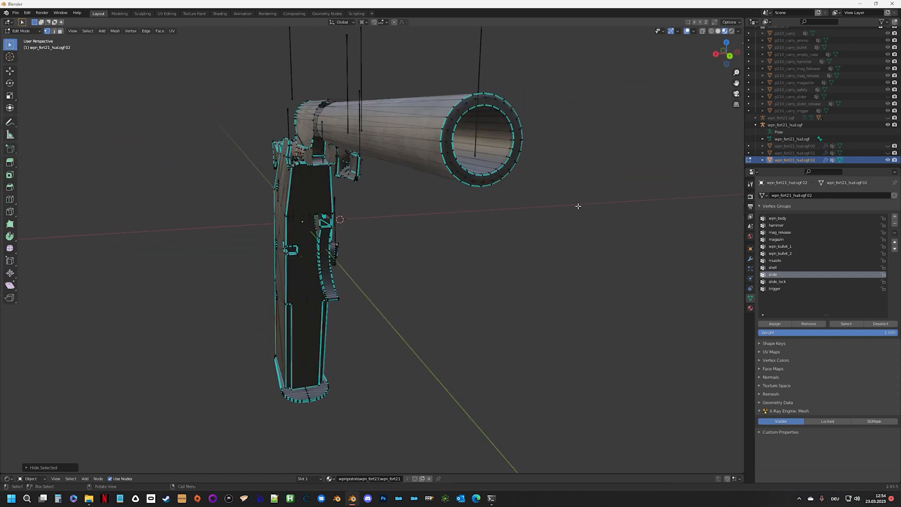
pyautogui.moveTo(386, 179); pyautogui.dragTo(472, 188, button='middle')
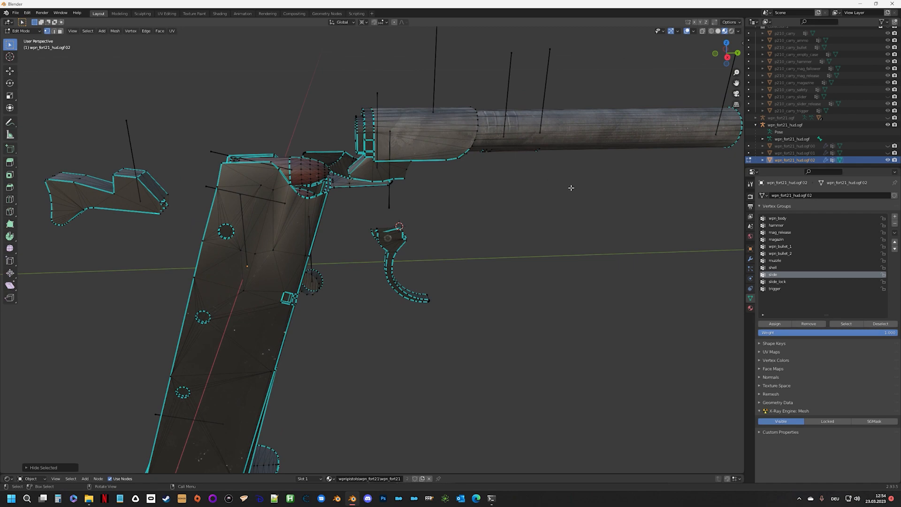
pyautogui.moveTo(563, 181); pyautogui.dragTo(537, 207, button='middle')
pyautogui.moveTo(460, 204); pyautogui.dragTo(465, 133, button='middle')
pyautogui.moveTo(600, 167); pyautogui.dragTo(555, 189, button='middle')
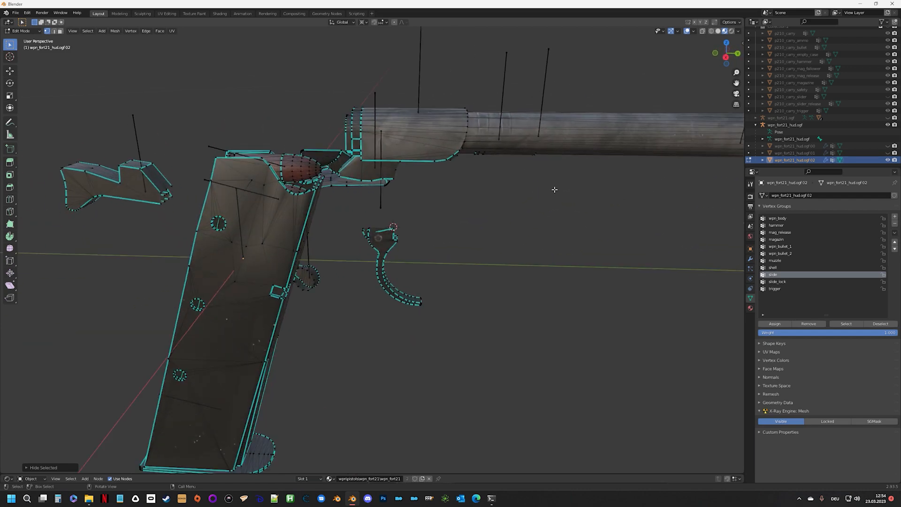
pyautogui.click(779, 261)
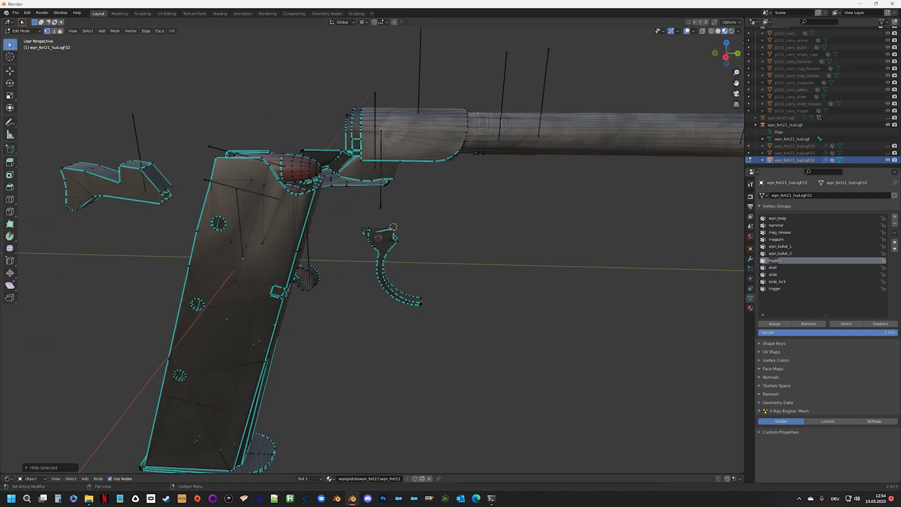
pyautogui.press('Tab')
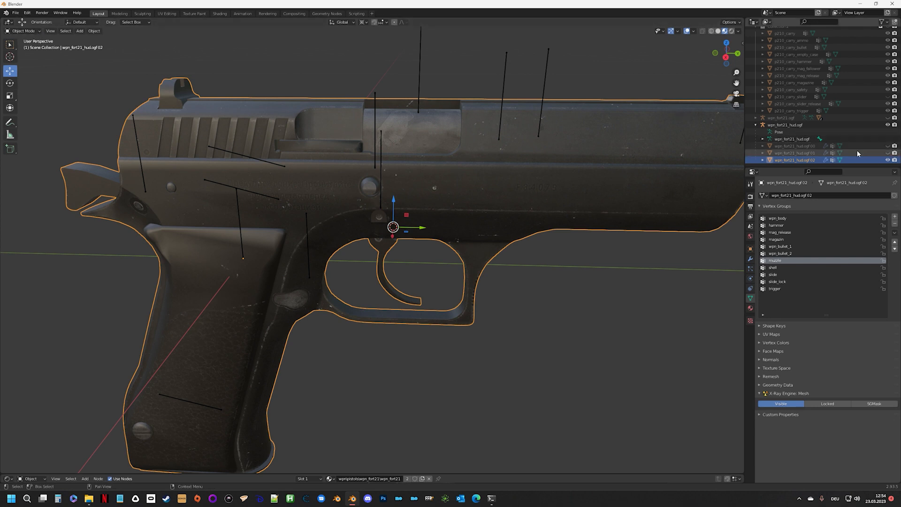
# Step: Hide the reference mesh wpn_fort21_hud.ogf 02 and show the Collection 2 parts again
pyautogui.click(887, 160)
pyautogui.scroll(3, 886, 110)
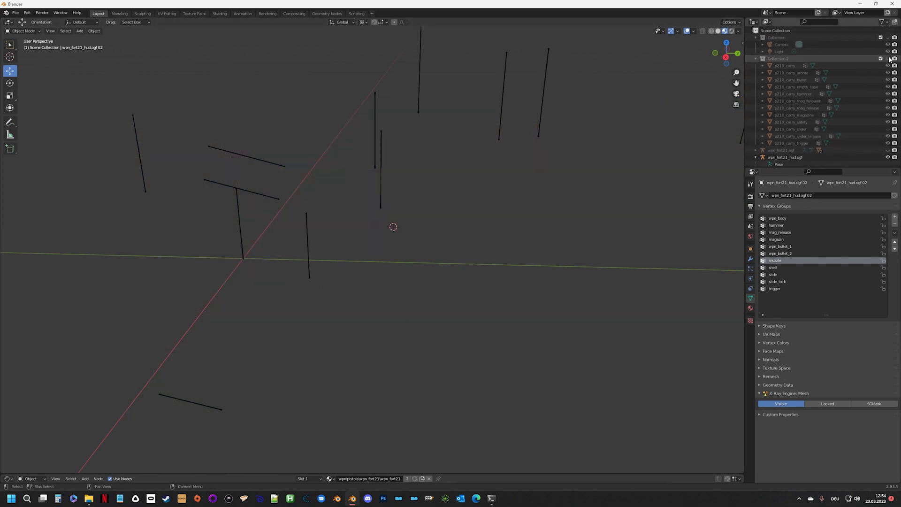
pyautogui.click(887, 58)
pyautogui.scroll(-2, 555, 188)
pyautogui.moveTo(555, 187); pyautogui.dragTo(538, 184, button='middle')
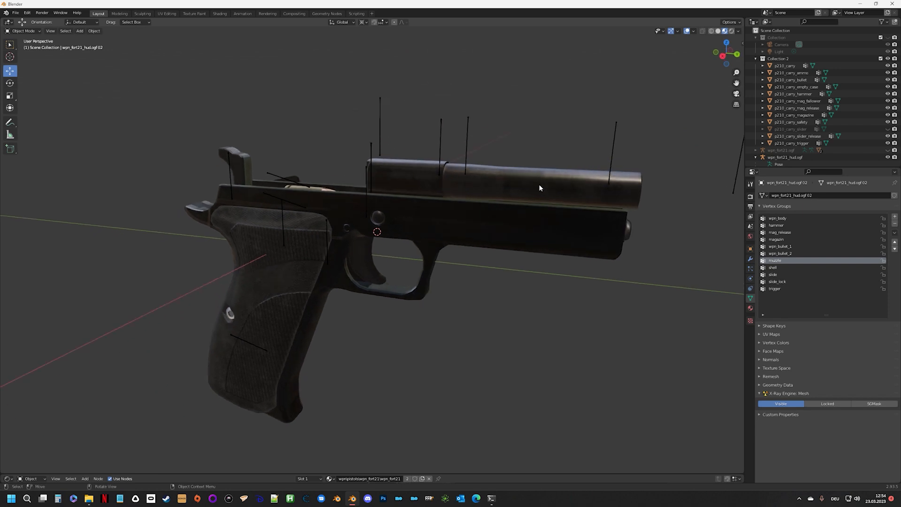
# Step: Enter Edit Mode on the p210_carry mesh and add a new vertex group named muzzle
pyautogui.click(539, 184)
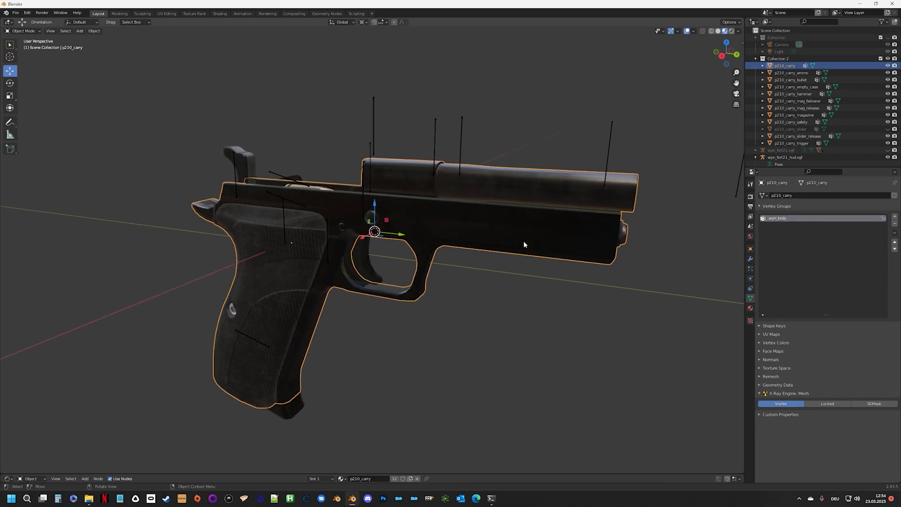
pyautogui.press('Tab')
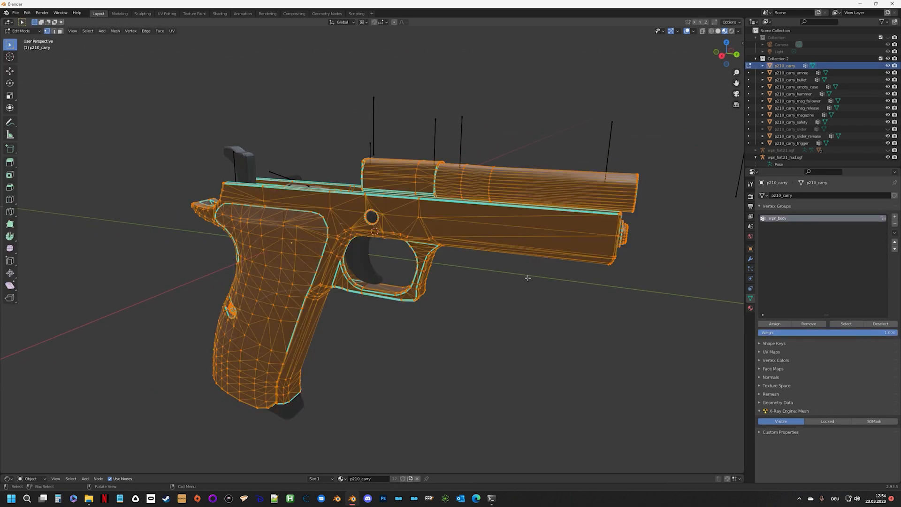
pyautogui.moveTo(509, 267); pyautogui.dragTo(295, 244, button='middle')
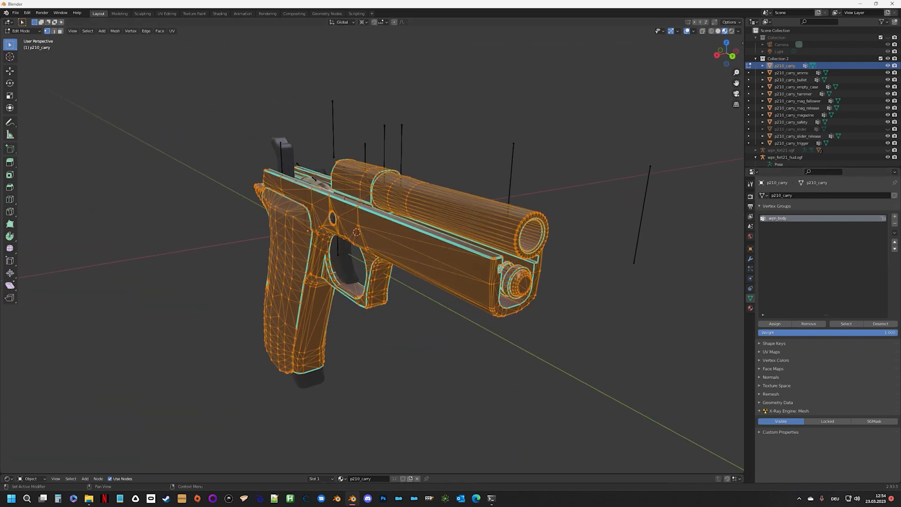
pyautogui.click(894, 217)
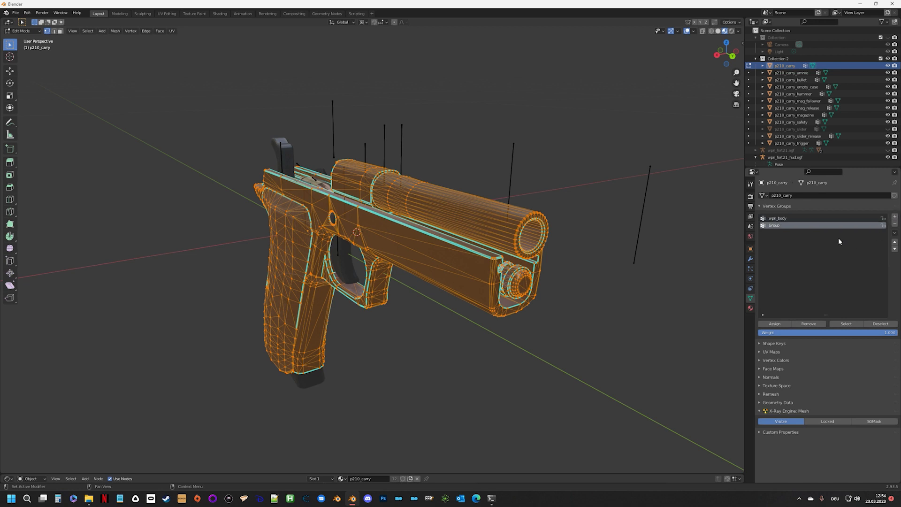
pyautogui.doubleClick(773, 226)
pyautogui.write('muzzle')
pyautogui.press('Return')
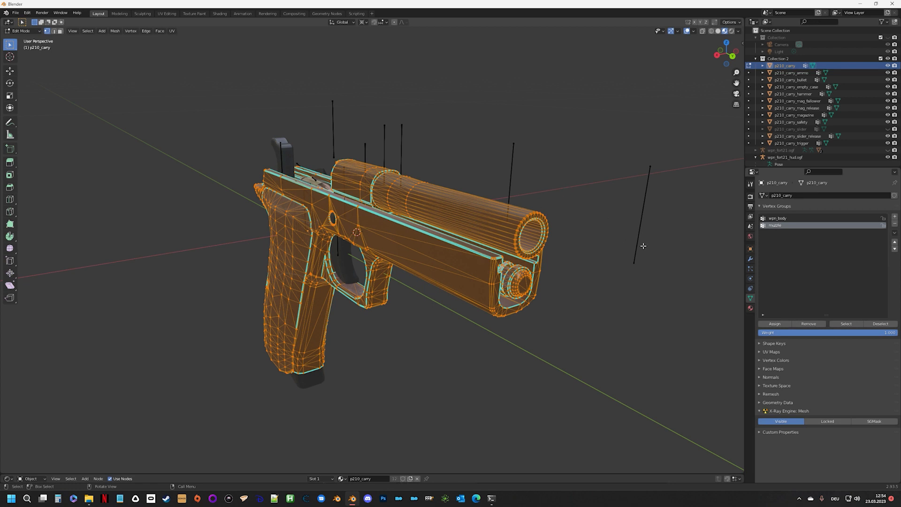
# Step: Select only the linked barrel geometry of p210_carry and assign it to the muzzle vertex group
pyautogui.click(579, 221)
pyautogui.scroll(2, 606, 208)
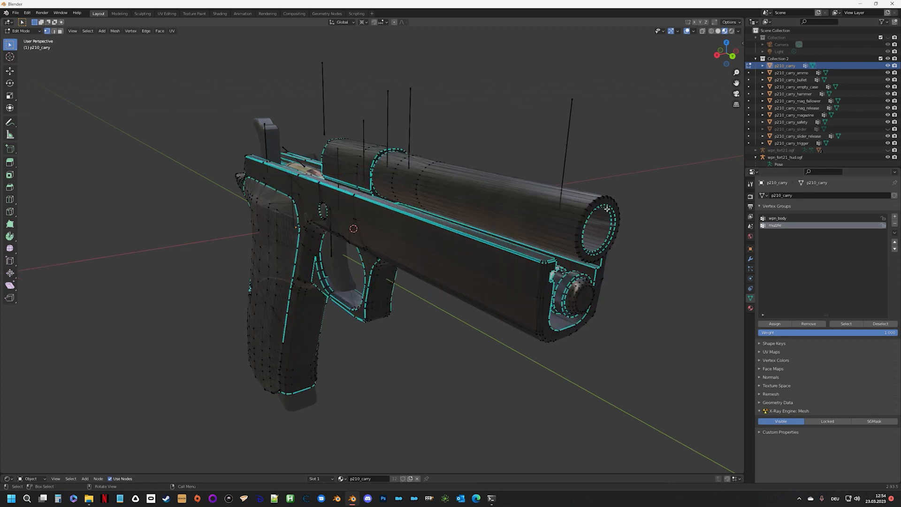
pyautogui.moveTo(656, 188)
pyautogui.mouseDown(button='middle')
pyautogui.moveTo(643, 175)
pyautogui.moveTo(658, 173)
pyautogui.mouseUp(button='middle')
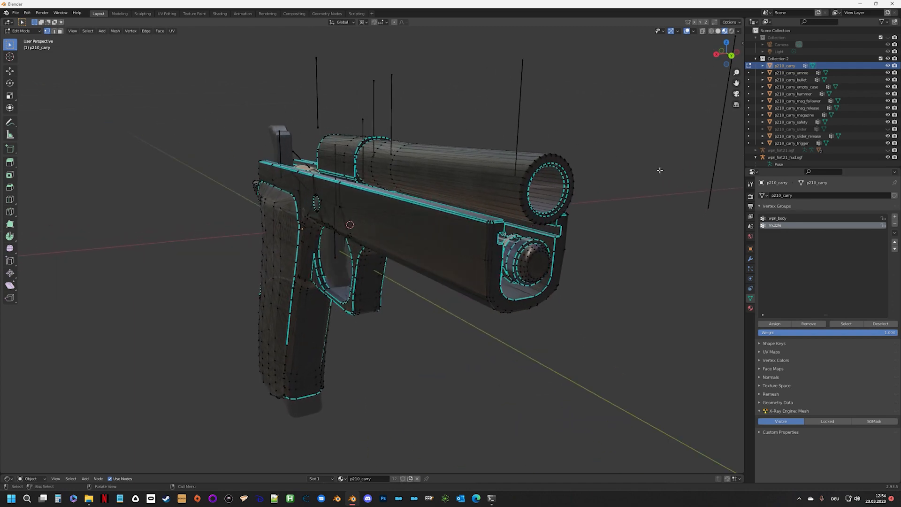
pyautogui.moveTo(546, 150); pyautogui.dragTo(591, 154, button='middle')
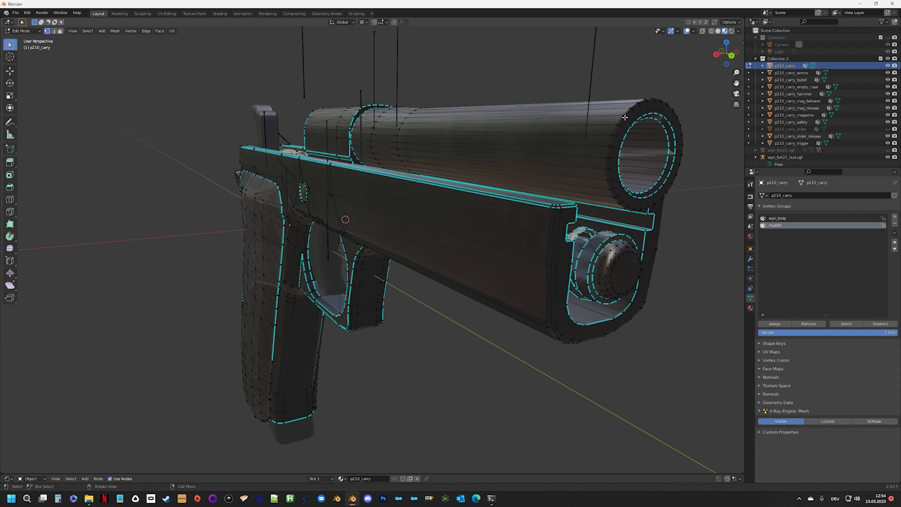
pyautogui.press('l')
pyautogui.moveTo(624, 117); pyautogui.dragTo(511, 165, button='middle')
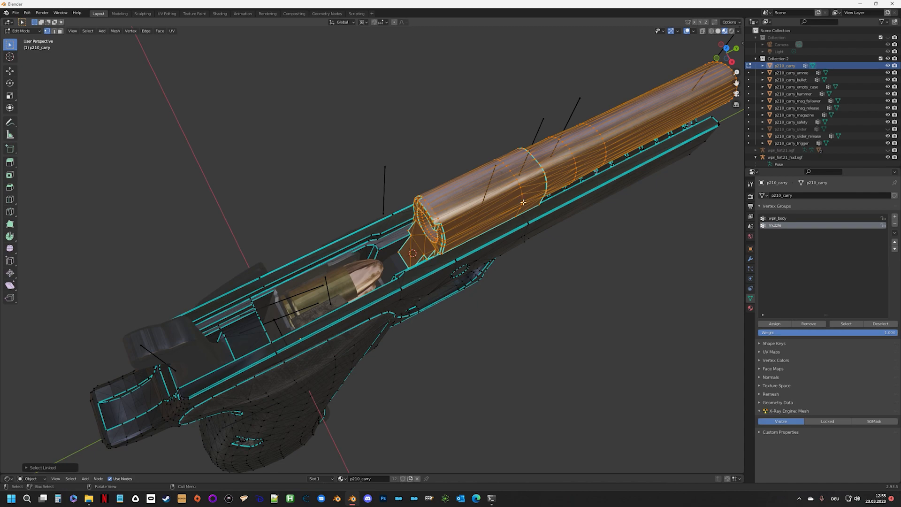
pyautogui.moveTo(522, 202); pyautogui.dragTo(573, 179, button='middle')
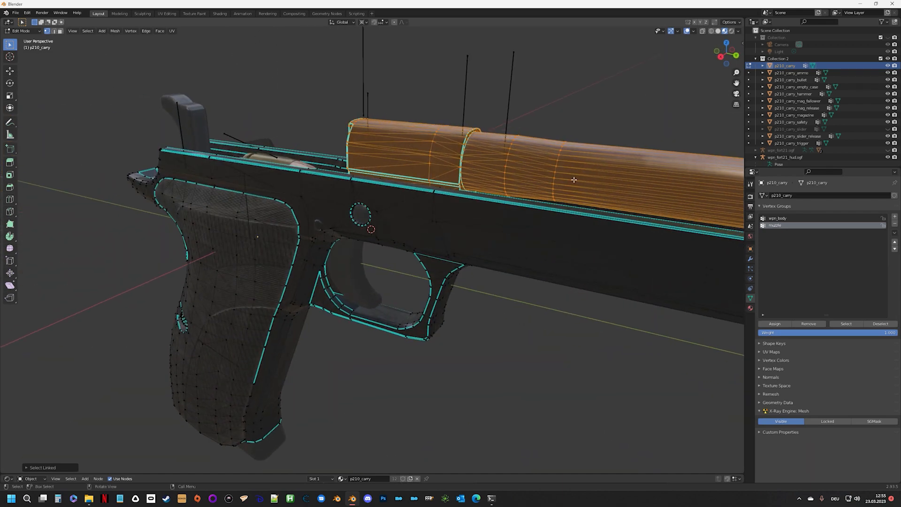
pyautogui.click(778, 324)
pyautogui.moveTo(610, 262); pyautogui.dragTo(554, 300, button='middle')
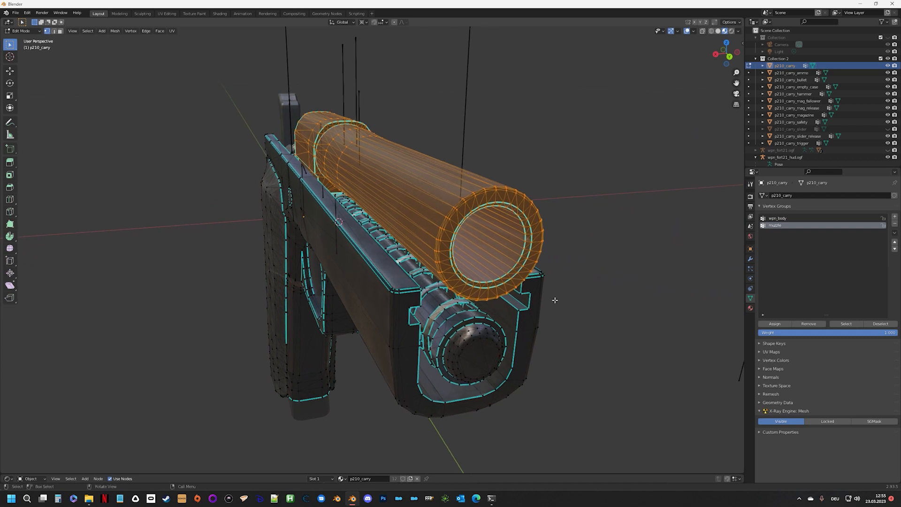
# Step: Remove the barrel from the wpn_body vertex group, then select that group's remaining vertices and hide them
pyautogui.click(777, 219)
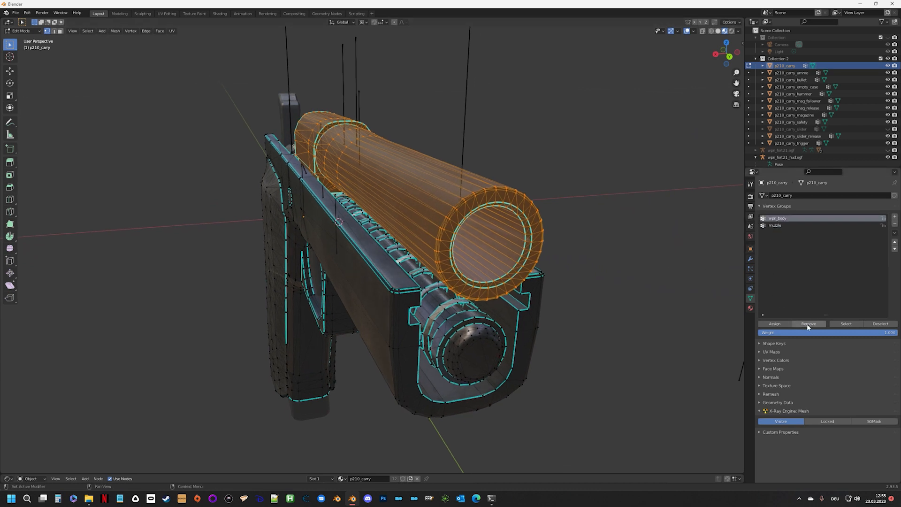
pyautogui.click(635, 264)
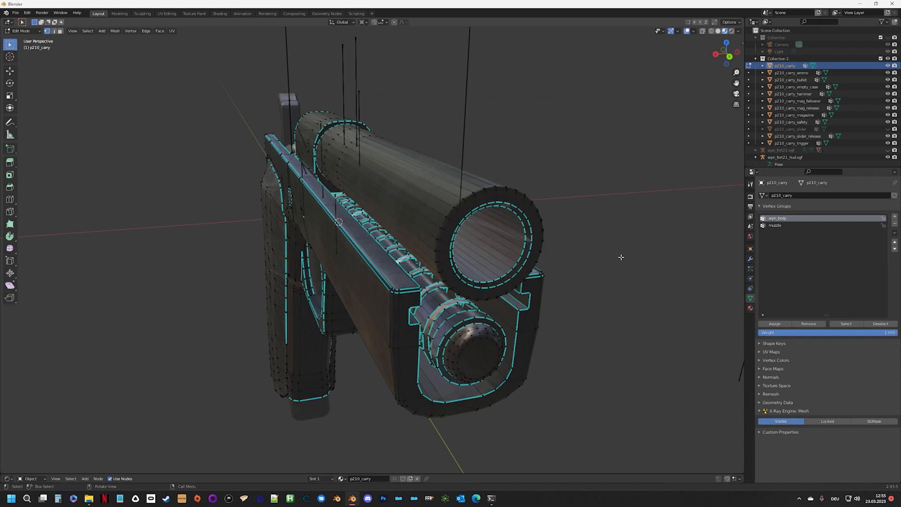
pyautogui.click(846, 323)
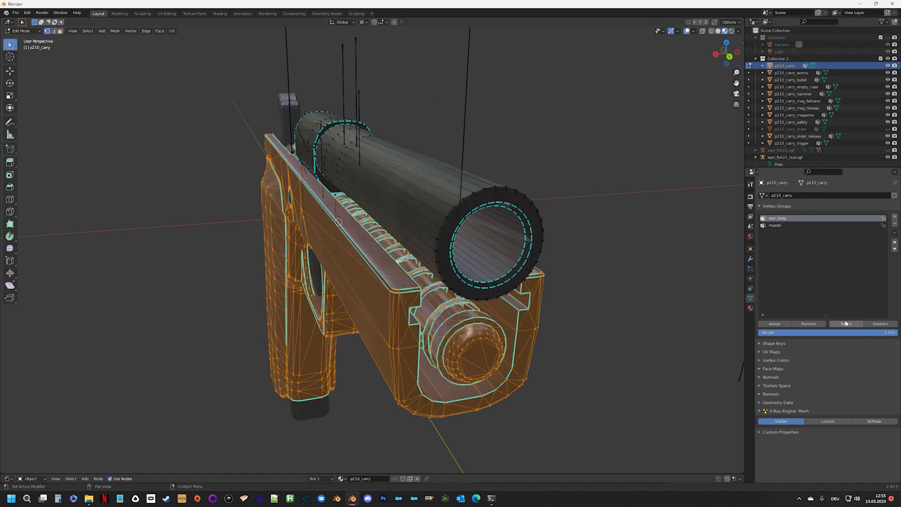
pyautogui.moveTo(605, 287); pyautogui.dragTo(613, 290, button='middle')
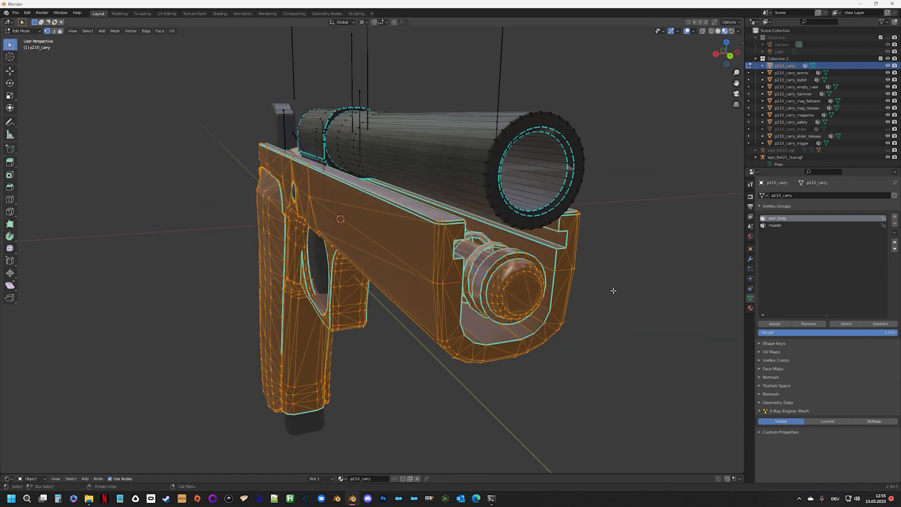
pyautogui.press('h')
# Step: Select the muzzle group's vertices to check the barrel, then reveal the hidden geometry and clear the selection
pyautogui.moveTo(483, 284); pyautogui.dragTo(535, 275, button='middle')
pyautogui.click(777, 226)
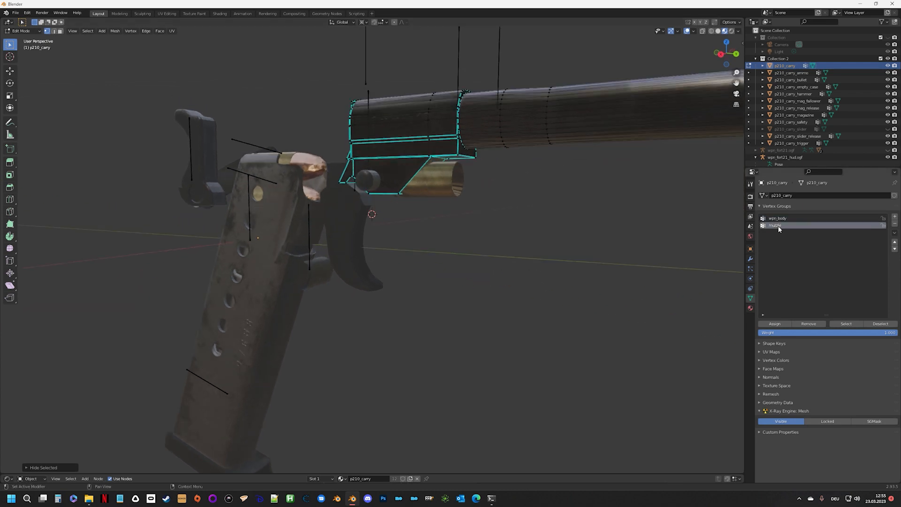
pyautogui.click(834, 324)
pyautogui.moveTo(652, 220); pyautogui.dragTo(594, 231, button='middle')
pyautogui.hotkey('alt', 'h')
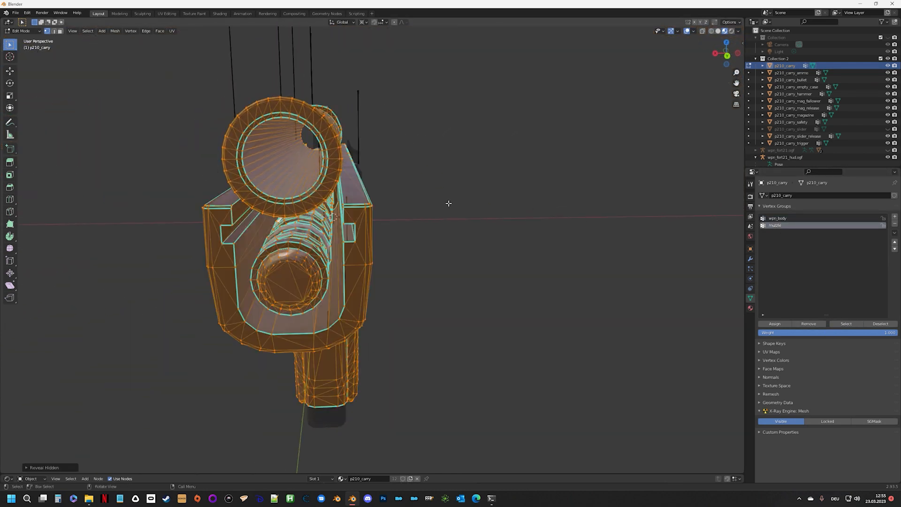
pyautogui.hotkey('alt', 'a')
# Step: Select the linked frame geometry of p210_carry and hide it to expose the guide rod and recoil spring
pyautogui.moveTo(450, 207); pyautogui.dragTo(469, 213, button='middle')
pyautogui.scroll(3, 448, 211)
pyautogui.scroll(-3, 486, 216)
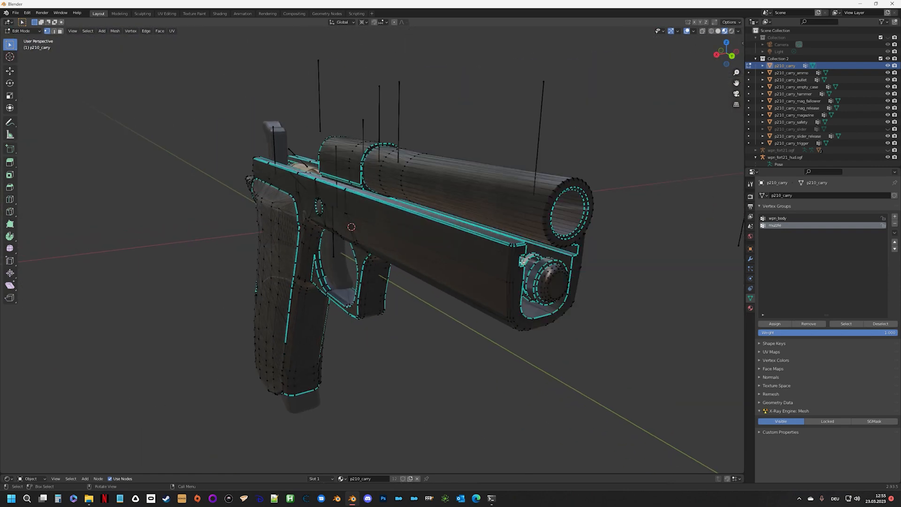
pyautogui.press('l')
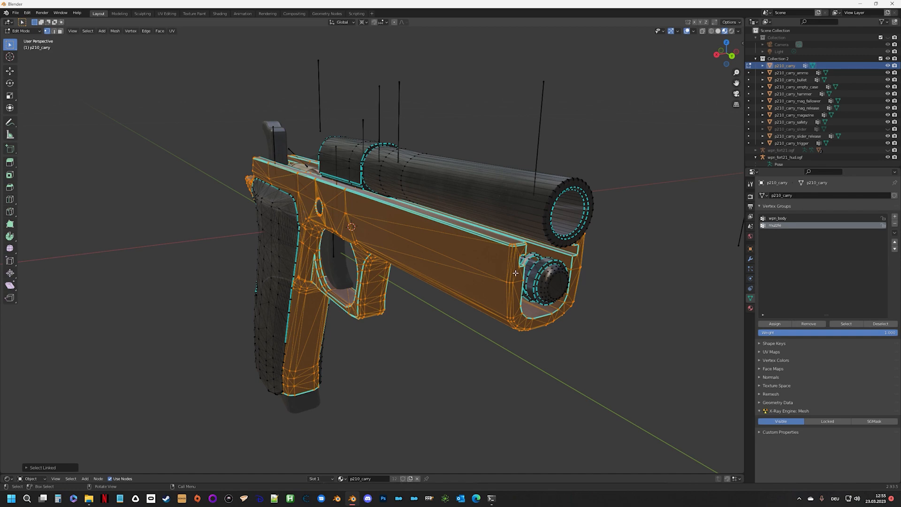
pyautogui.press('h')
pyautogui.moveTo(515, 272); pyautogui.dragTo(437, 170, button='middle')
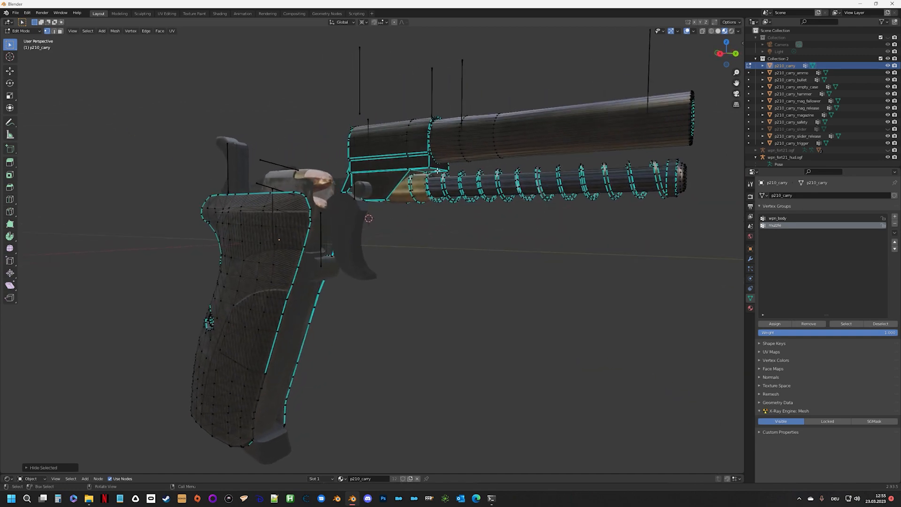
# Step: Examine the barrel, guide rod and recoil spring from several sides
pyautogui.moveTo(480, 191); pyautogui.dragTo(352, 255, button='middle')
pyautogui.scroll(4, 351, 255)
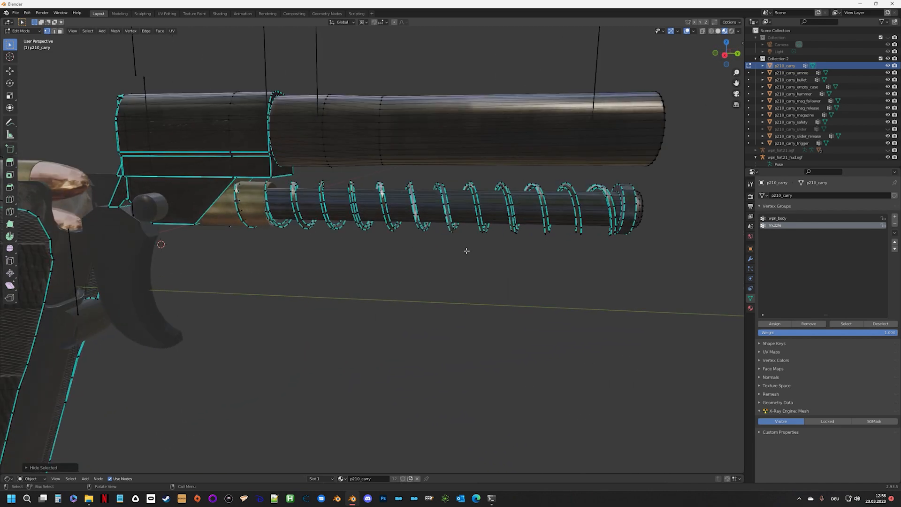
pyautogui.scroll(-2, 432, 251)
pyautogui.moveTo(485, 266); pyautogui.dragTo(425, 177, button='middle')
pyautogui.scroll(2, 425, 177)
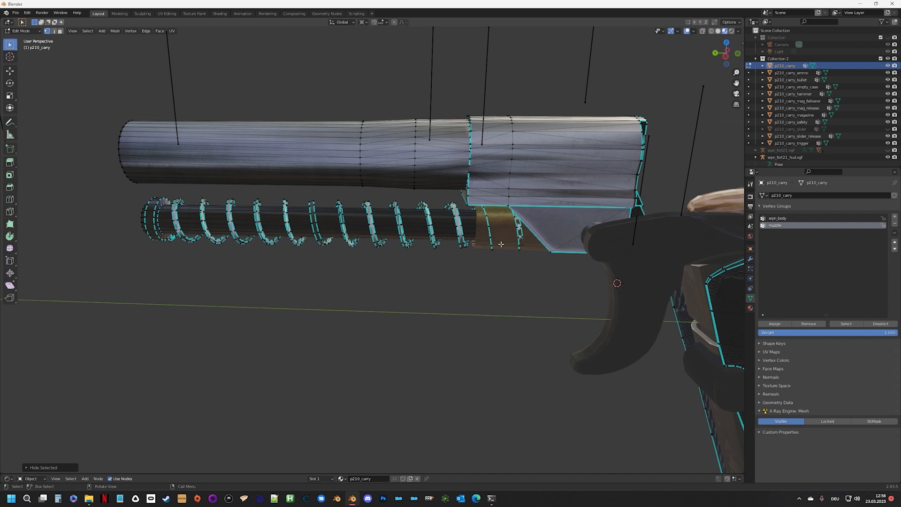
pyautogui.moveTo(405, 215); pyautogui.dragTo(486, 254, button='middle')
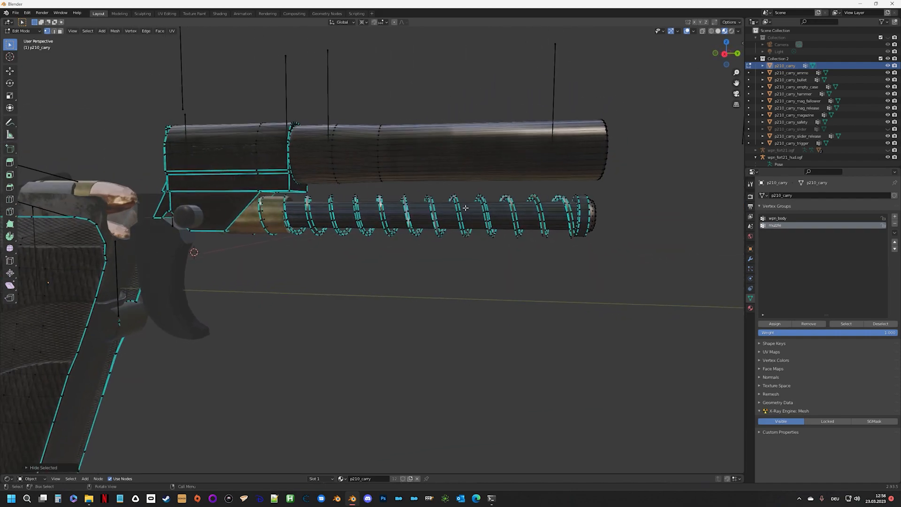
pyautogui.moveTo(578, 295); pyautogui.dragTo(292, 207, button='middle')
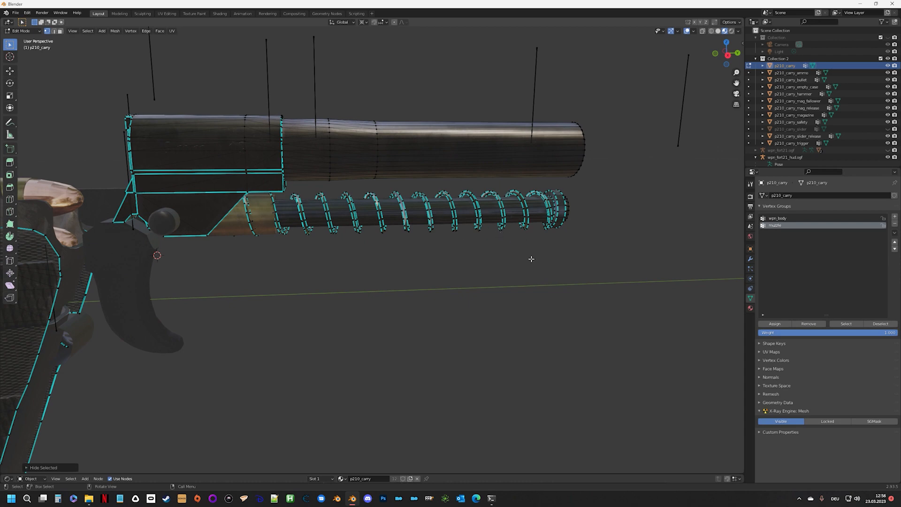
pyautogui.moveTo(531, 259); pyautogui.dragTo(388, 226, button='middle')
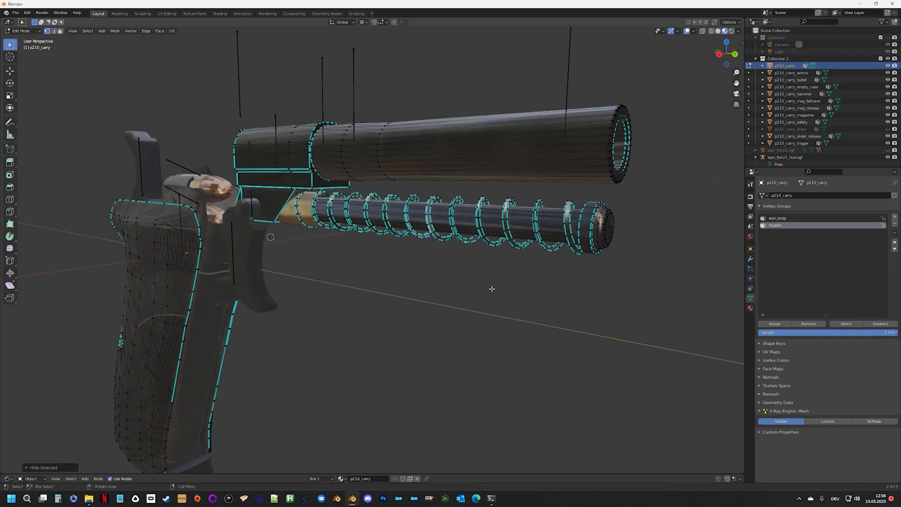
pyautogui.moveTo(536, 288)
pyautogui.mouseDown(button='middle')
pyautogui.moveTo(513, 287)
pyautogui.moveTo(541, 287)
pyautogui.mouseUp(button='middle')
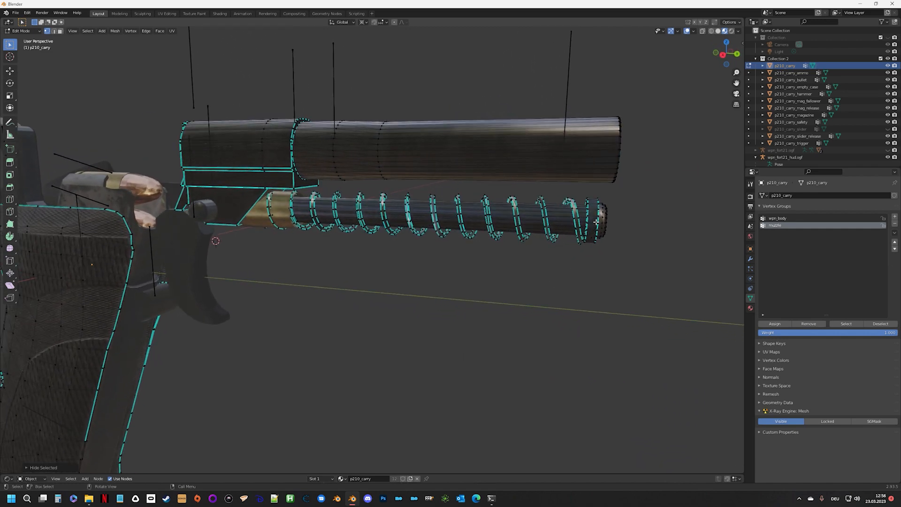
# Step: Move the linked guide rod geometry from the wpn_body vertex group to the muzzle group and hide it
pyautogui.press('l')
pyautogui.moveTo(631, 253); pyautogui.dragTo(746, 265, button='middle')
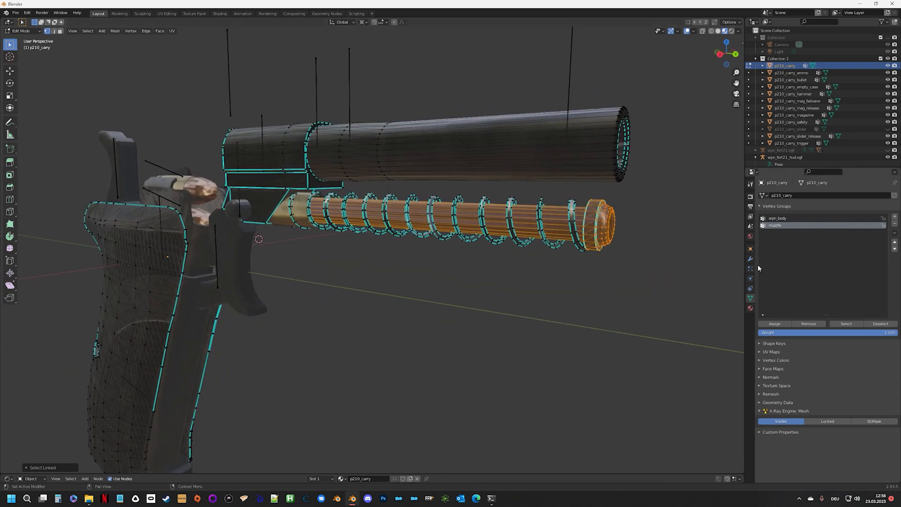
pyautogui.click(781, 322)
pyautogui.click(783, 218)
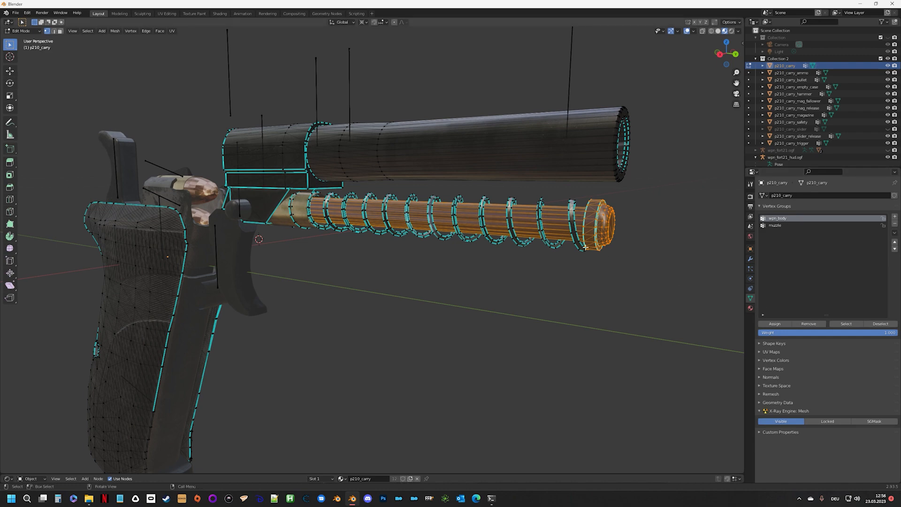
pyautogui.press('h')
# Step: Select the linked recoil spring geometry, assign it to the muzzle vertex group and clear the selection
pyautogui.moveTo(547, 249); pyautogui.dragTo(578, 271, button='middle')
pyautogui.press('l')
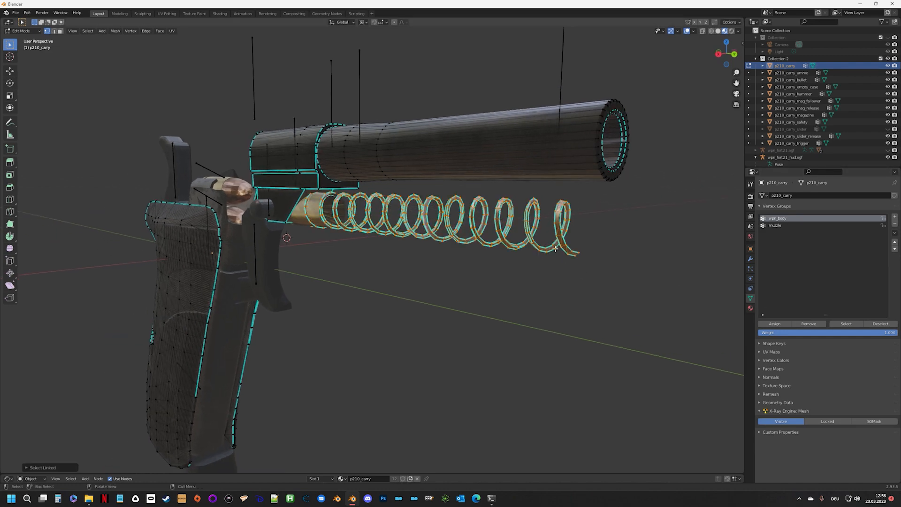
pyautogui.moveTo(474, 256); pyautogui.dragTo(521, 256, button='middle')
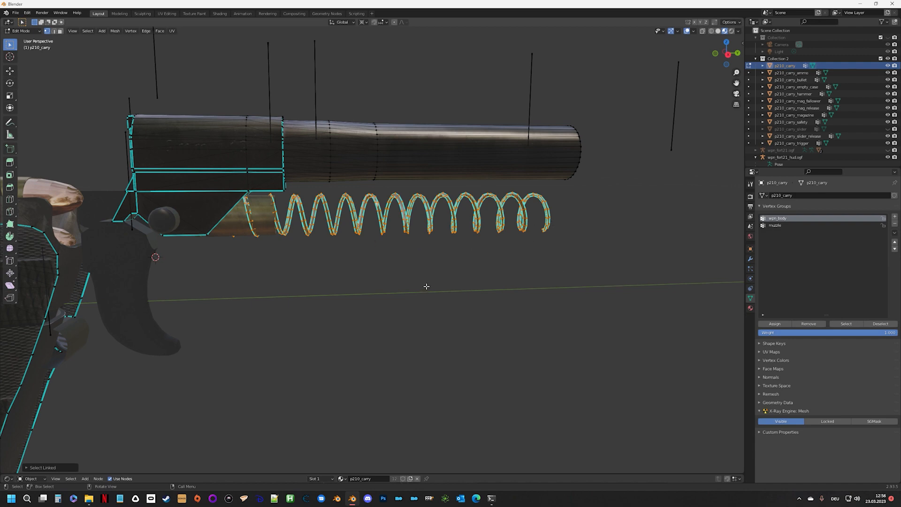
pyautogui.moveTo(425, 286); pyautogui.dragTo(446, 276, button='middle')
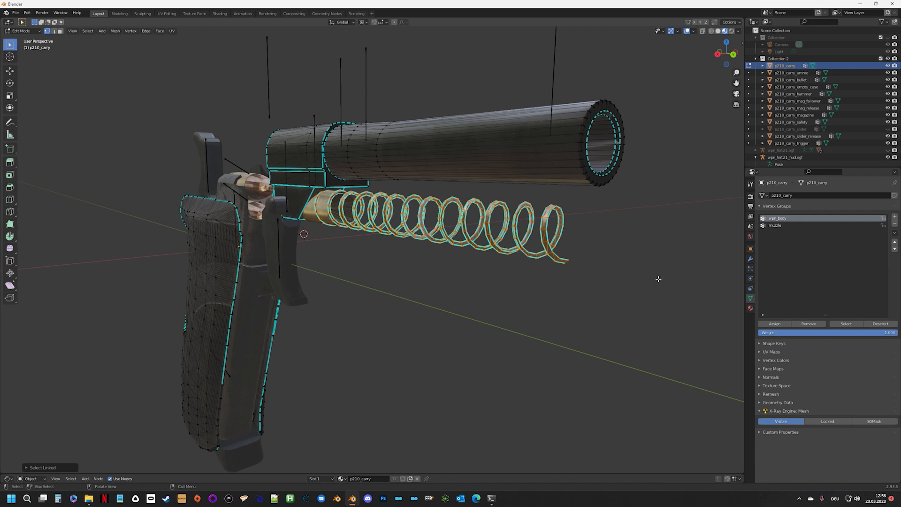
pyautogui.moveTo(573, 288); pyautogui.dragTo(628, 304, button='middle')
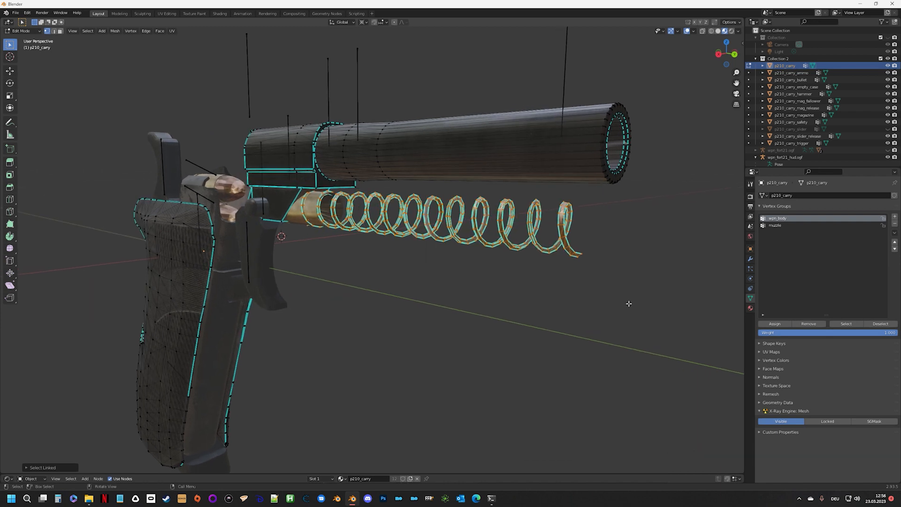
pyautogui.click(775, 226)
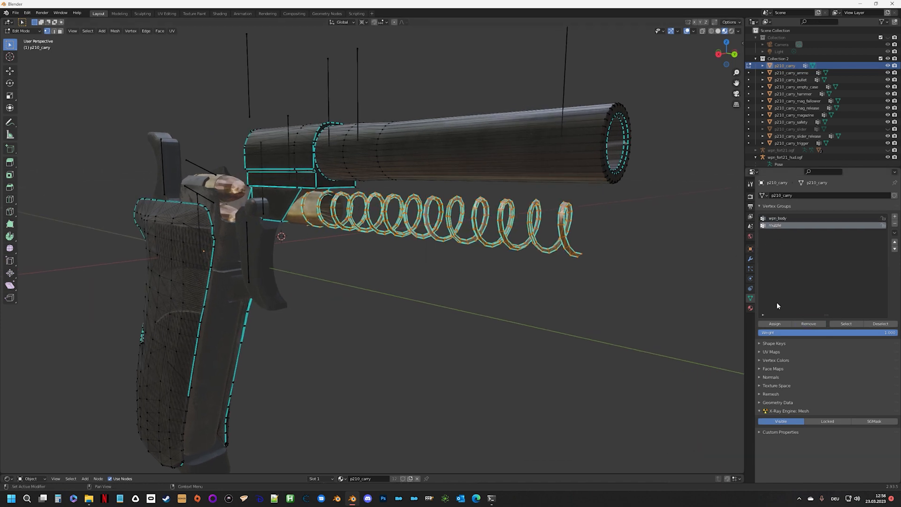
pyautogui.click(776, 324)
pyautogui.hotkey('alt', 'a')
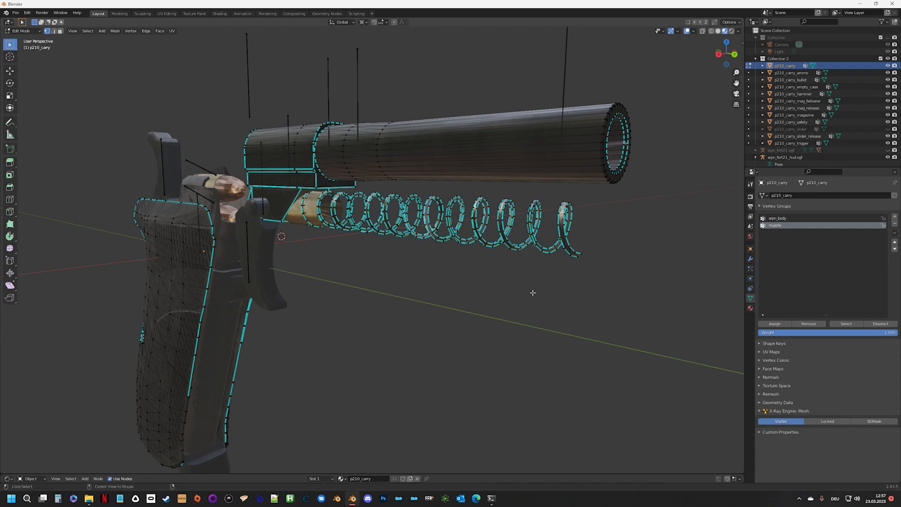
# Step: Reveal the hidden geometry, select only the wpn_body group's vertices to check them, and hide them
pyautogui.hotkey('alt', 'h')
pyautogui.hotkey('alt', 'a')
pyautogui.moveTo(569, 312); pyautogui.dragTo(539, 308, button='middle')
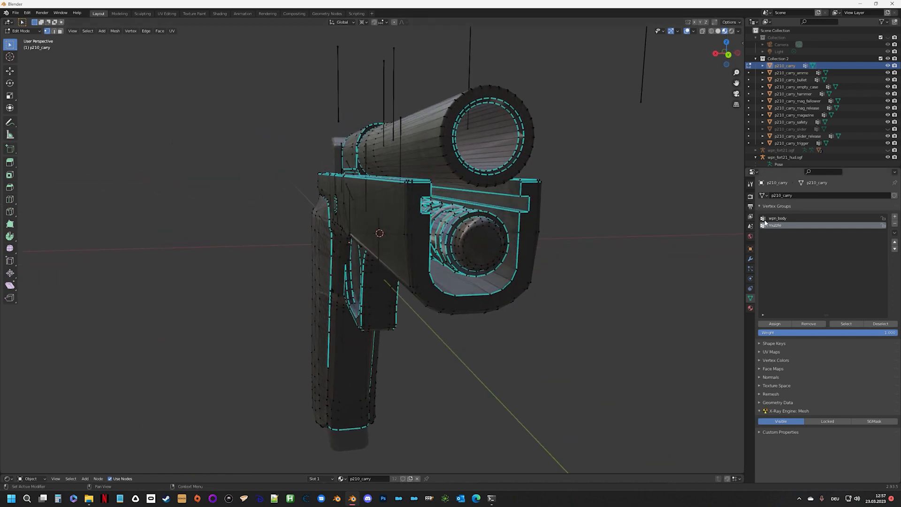
pyautogui.click(777, 218)
pyautogui.click(847, 323)
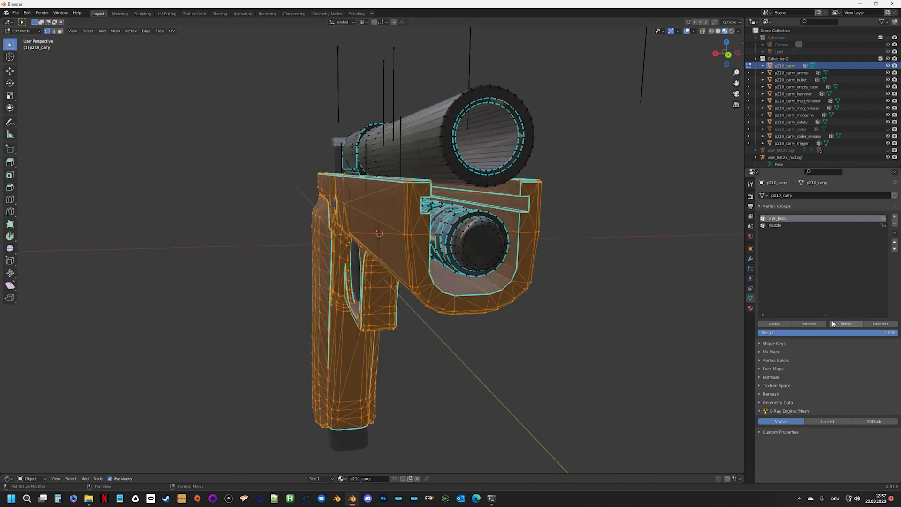
pyautogui.press('h')
pyautogui.moveTo(508, 316); pyautogui.dragTo(425, 313, button='middle')
# Step: Select the muzzle group's vertices to check the barrel, guide rod and spring, then reveal everything and clear the selection
pyautogui.click(775, 225)
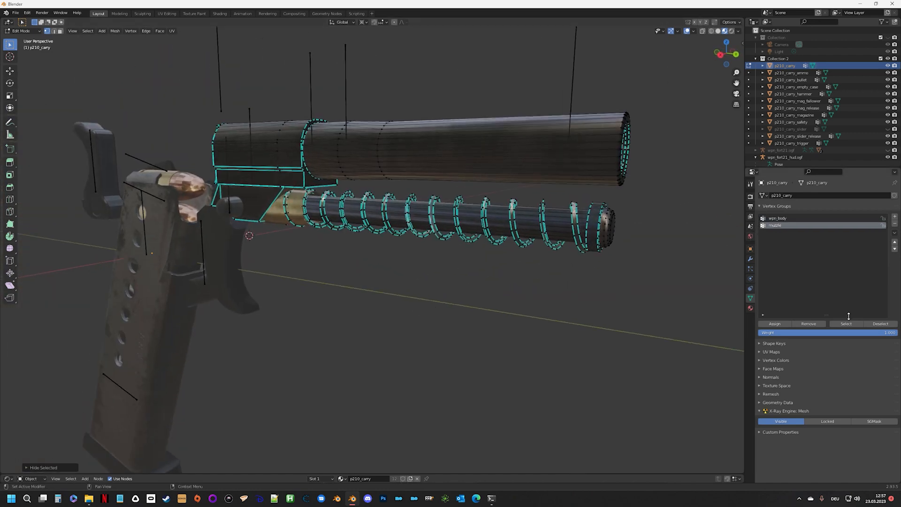
pyautogui.click(846, 324)
pyautogui.moveTo(579, 303)
pyautogui.mouseDown(button='middle')
pyautogui.moveTo(529, 283)
pyautogui.moveTo(370, 302)
pyautogui.moveTo(535, 294)
pyautogui.moveTo(600, 315)
pyautogui.moveTo(566, 304)
pyautogui.mouseUp(button='middle')
pyautogui.hotkey('alt', 'h')
pyautogui.hotkey('alt', 'a')
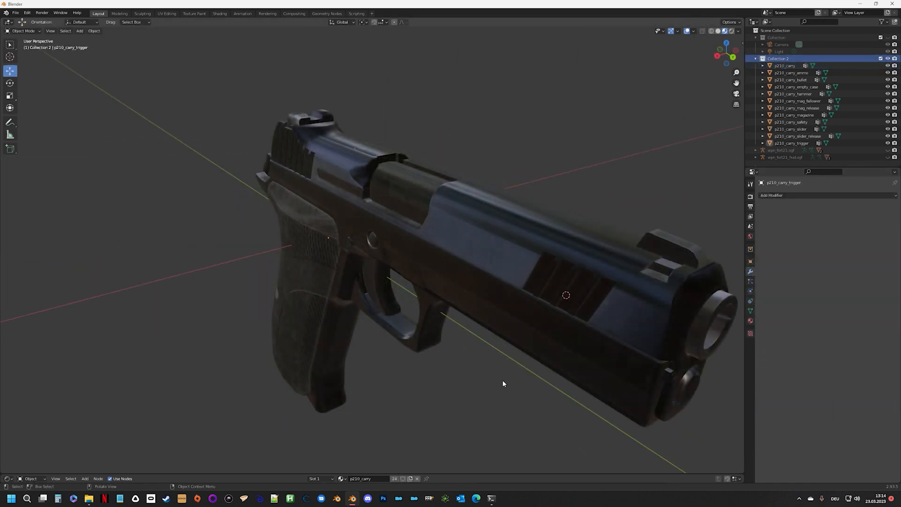
# Step: Hide the p210_carry_slider object to expose the barrel and recoil spring
pyautogui.moveTo(503, 381); pyautogui.dragTo(504, 362, button='middle')
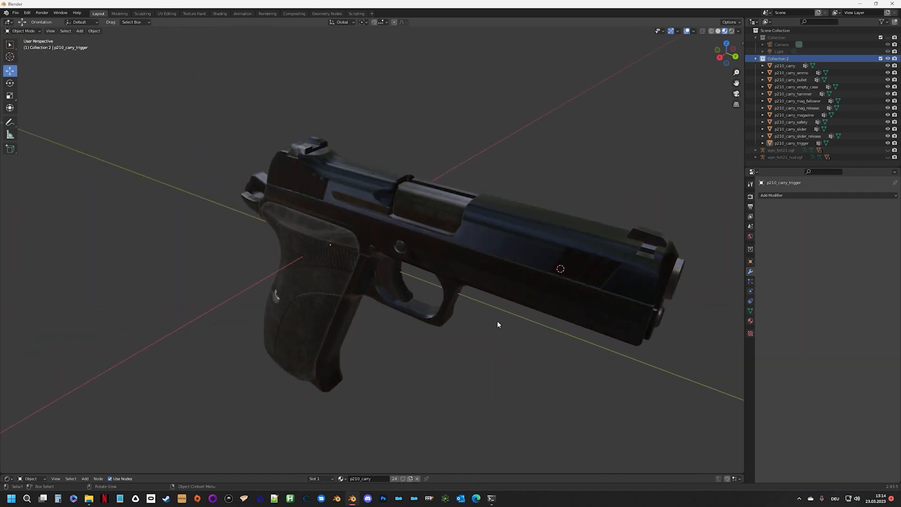
pyautogui.moveTo(497, 324); pyautogui.dragTo(441, 312, button='middle')
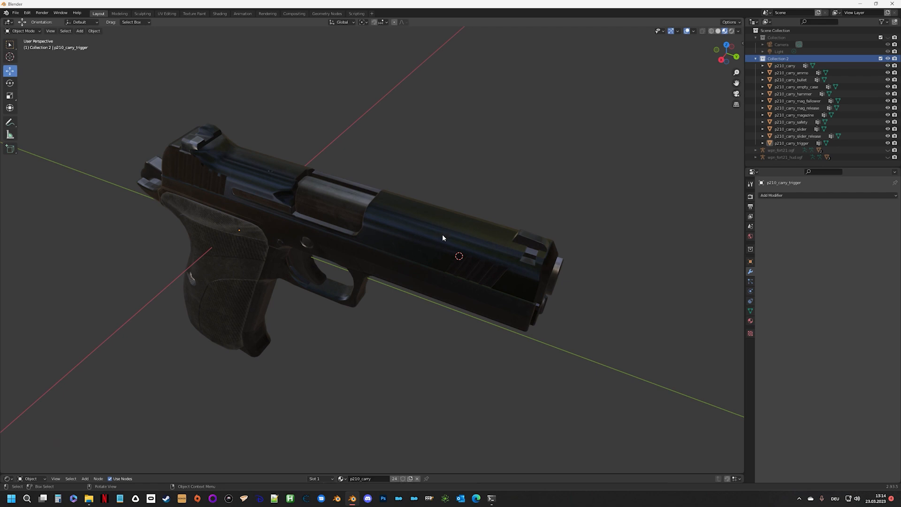
pyautogui.click(419, 234)
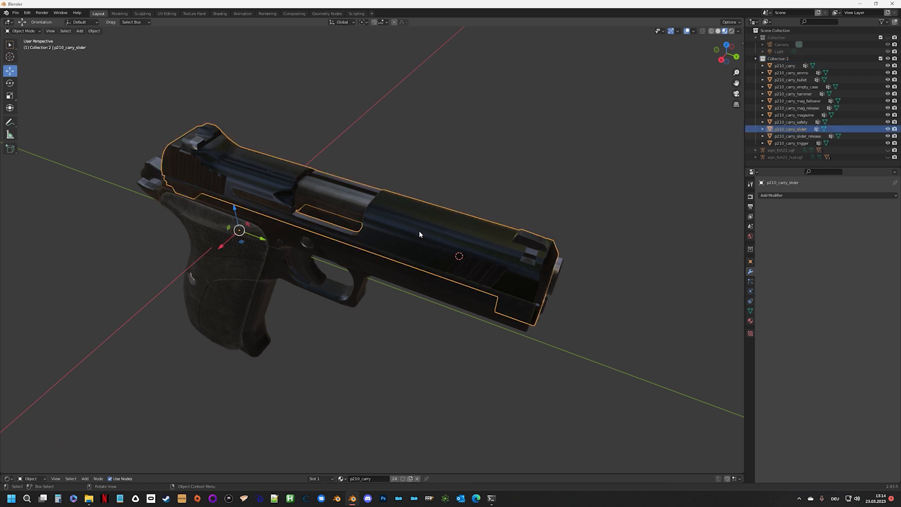
pyautogui.moveTo(423, 235); pyautogui.dragTo(428, 240, button='middle')
pyautogui.moveTo(263, 262)
pyautogui.mouseDown()
pyautogui.moveTo(197, 255)
pyautogui.moveTo(277, 262)
pyautogui.moveTo(159, 251)
pyautogui.moveTo(280, 266)
pyautogui.moveTo(253, 259)
pyautogui.moveTo(266, 262)
pyautogui.mouseUp()
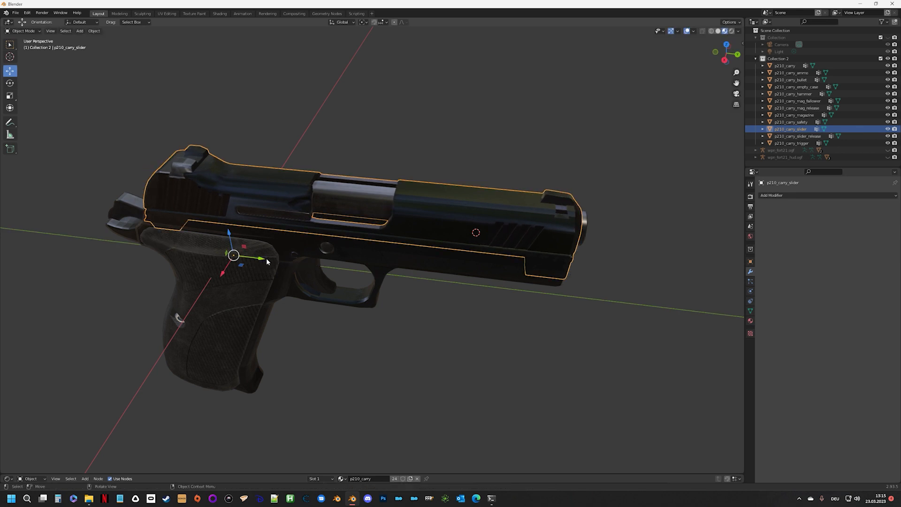
pyautogui.press('h')
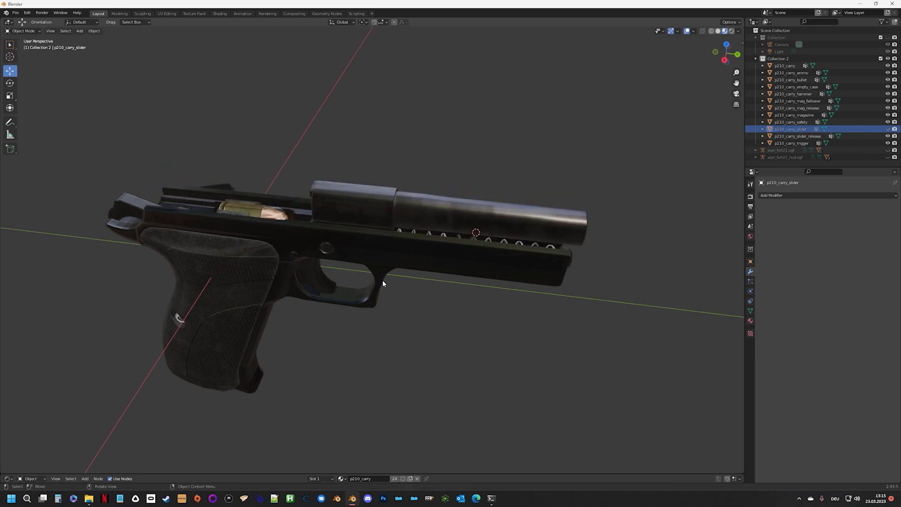
# Step: Select the p210_carry object and examine its barrel, guide rod and recoil spring from several angles
pyautogui.moveTo(382, 280); pyautogui.dragTo(358, 249, button='middle')
pyautogui.click(418, 256)
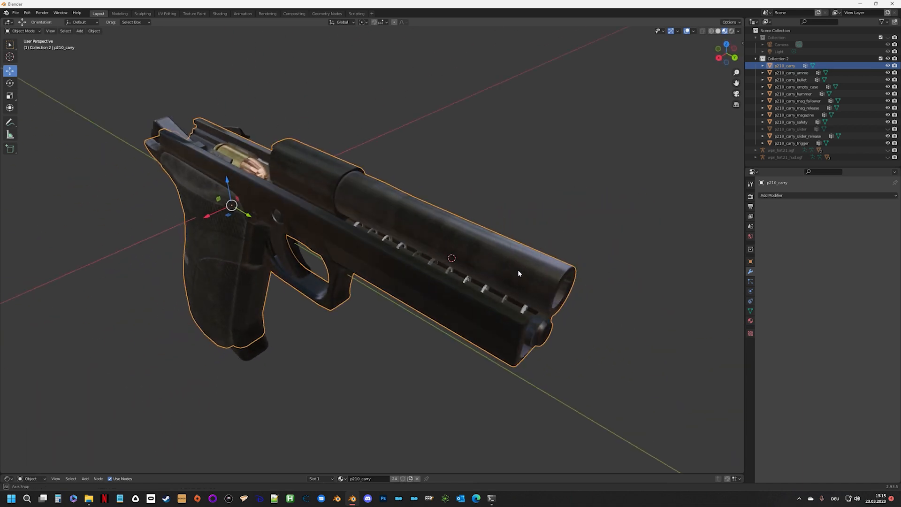
pyautogui.moveTo(517, 270)
pyautogui.mouseDown(button='middle')
pyautogui.moveTo(476, 255)
pyautogui.moveTo(500, 257)
pyautogui.moveTo(518, 278)
pyautogui.mouseUp(button='middle')
pyautogui.scroll(6, 500, 299)
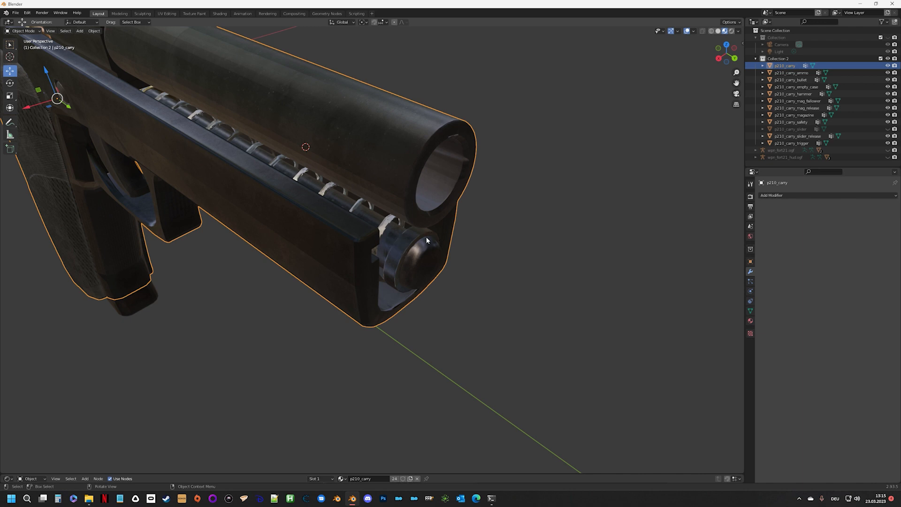
pyautogui.scroll(-1, 401, 258)
pyautogui.keyDown('shift'); pyautogui.moveTo(248, 176); pyautogui.dragTo(522, 314, button='middle'); pyautogui.keyUp('shift')
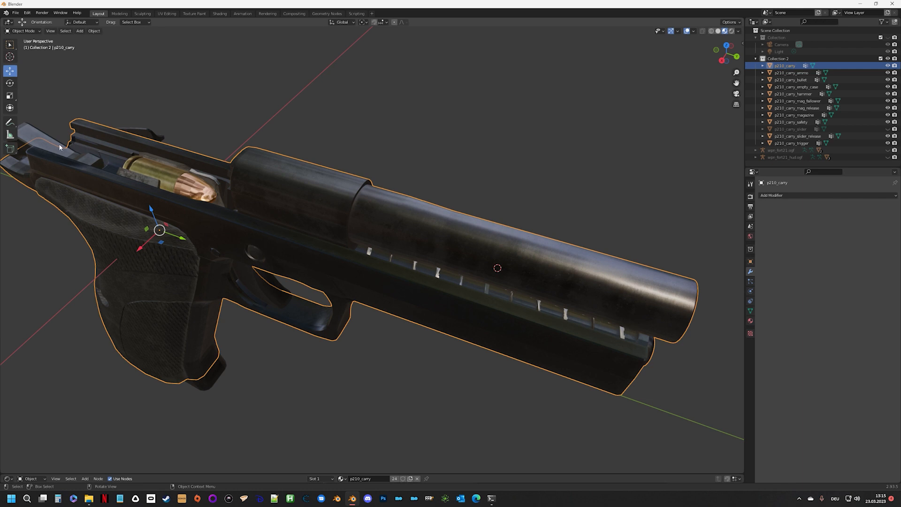
pyautogui.moveTo(590, 353); pyautogui.dragTo(501, 263, button='middle')
pyautogui.moveTo(334, 207); pyautogui.dragTo(373, 240, button='middle')
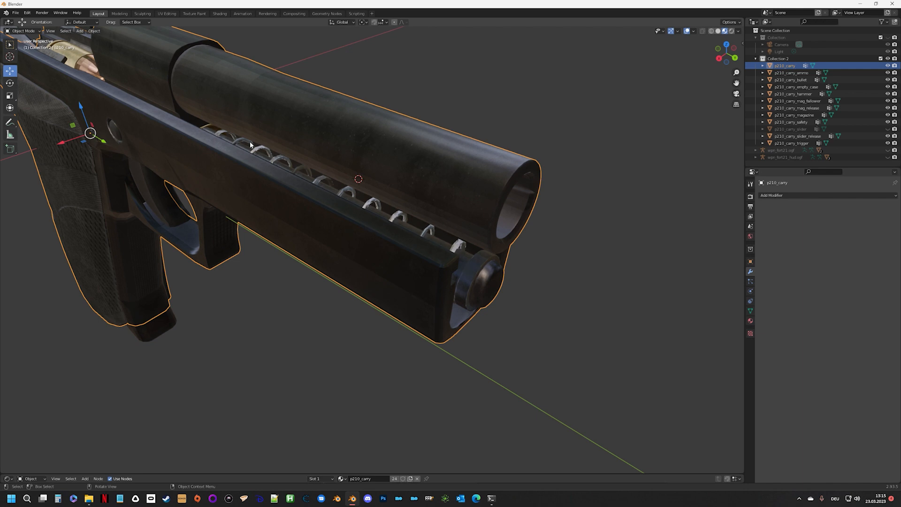
pyautogui.scroll(-4, 303, 172)
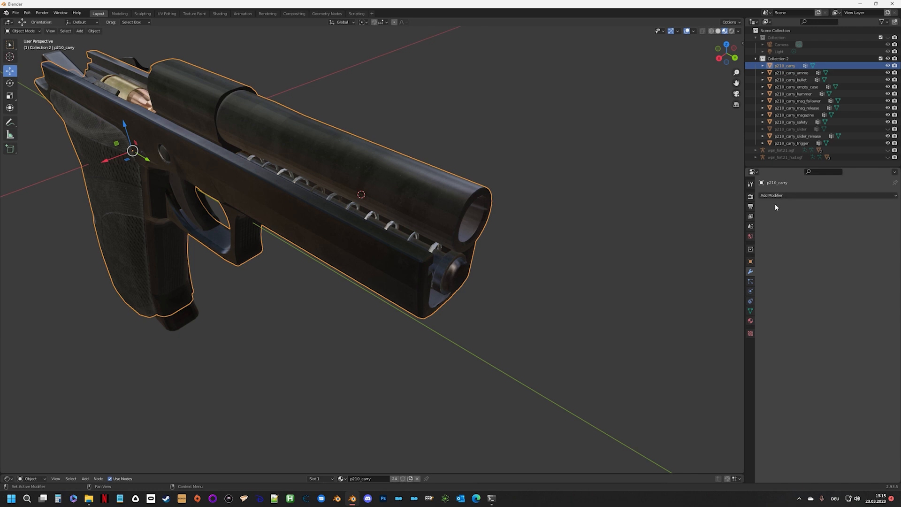
# Step: Check the vertex group name on p210_carry_slider and add a vertex group named slide to p210_carry
pyautogui.click(800, 129)
pyautogui.click(750, 311)
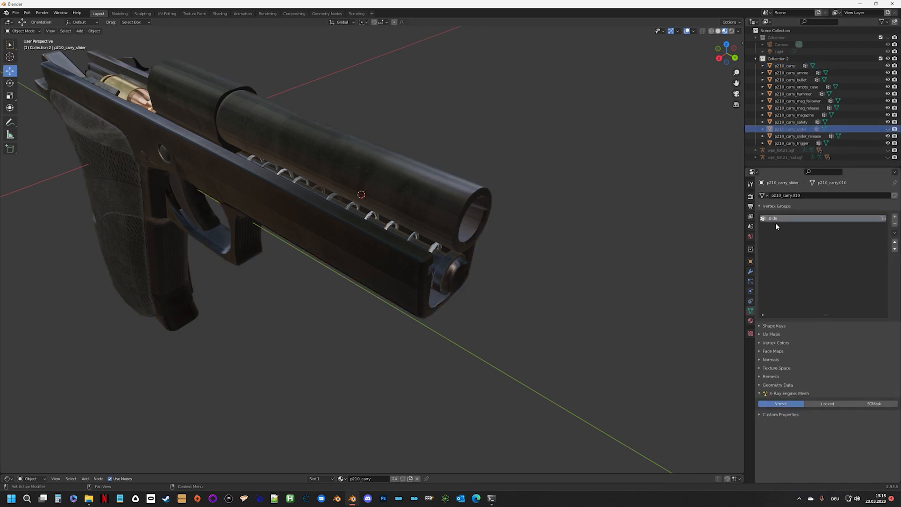
pyautogui.doubleClick(775, 219)
pyautogui.click(367, 264)
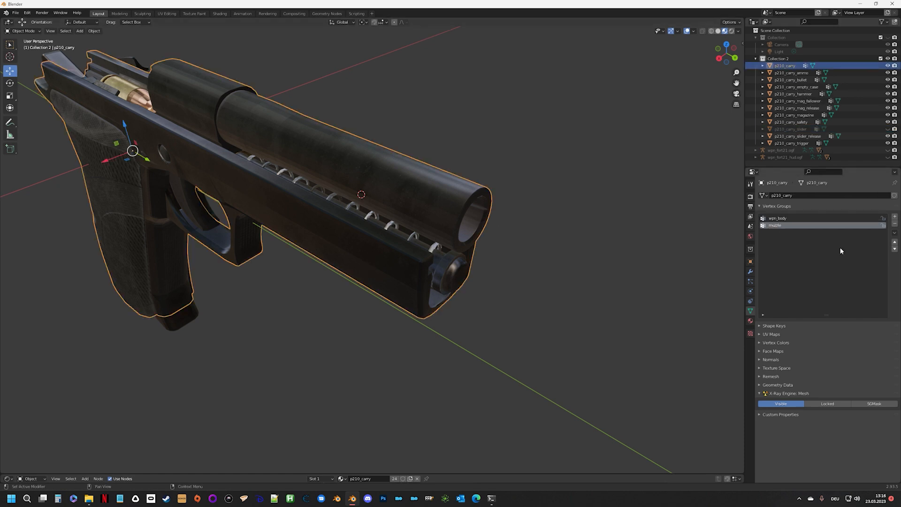
pyautogui.click(894, 217)
pyautogui.write('slide')
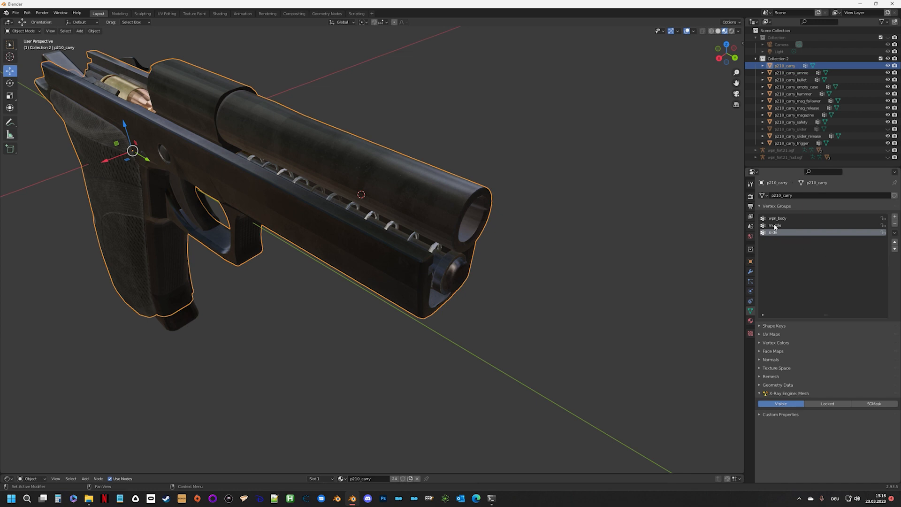
# Step: Enter Edit Mode on p210_carry and hide the linked frame geometry to expose the guide rod and recoil spring
pyautogui.scroll(4, 413, 212)
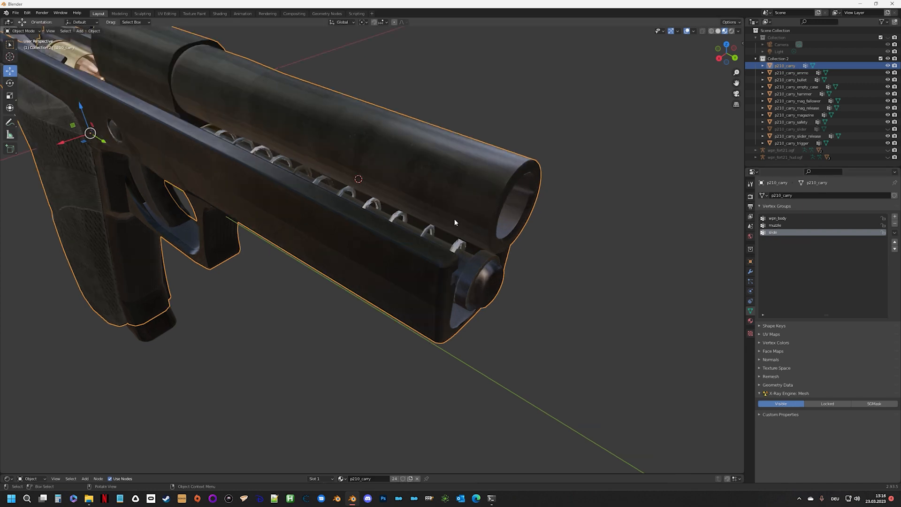
pyautogui.scroll(-2, 526, 197)
pyautogui.press('Tab')
pyautogui.click(291, 279)
pyautogui.moveTo(283, 274); pyautogui.dragTo(302, 261, button='middle')
pyautogui.scroll(-2, 301, 262)
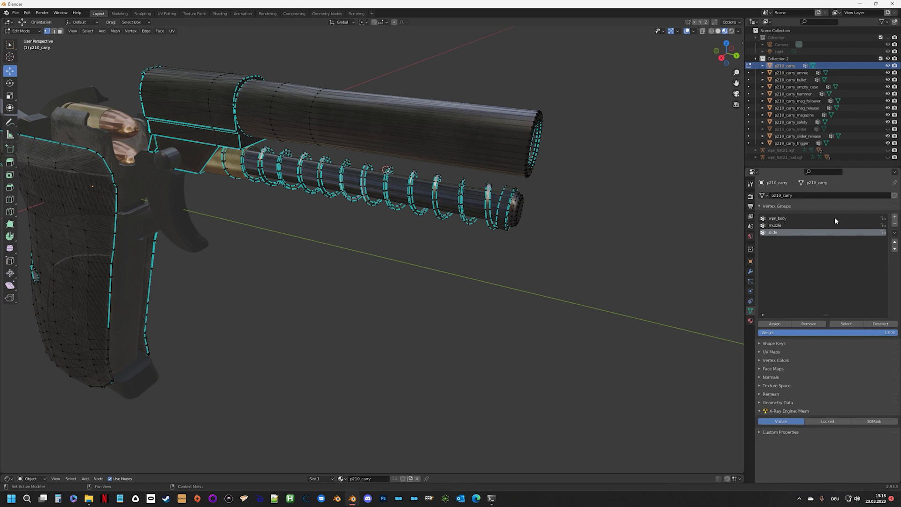
# Step: Select the vertices of the wpn_body group and of the muzzle group in turn to check them, clearing each selection
pyautogui.click(811, 219)
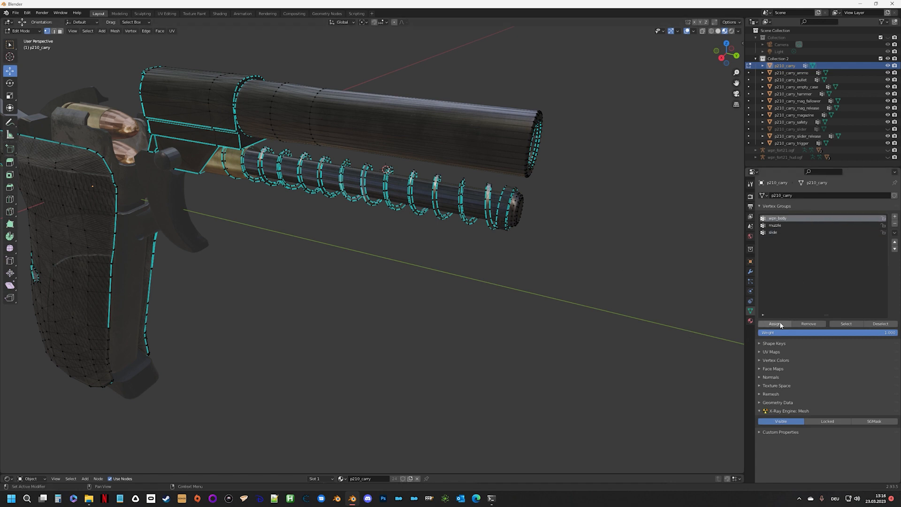
pyautogui.click(847, 324)
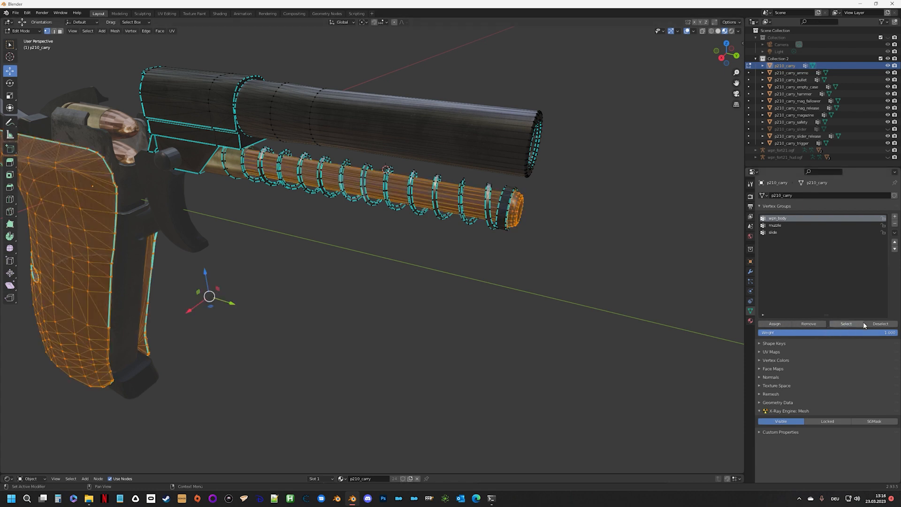
pyautogui.click(648, 286)
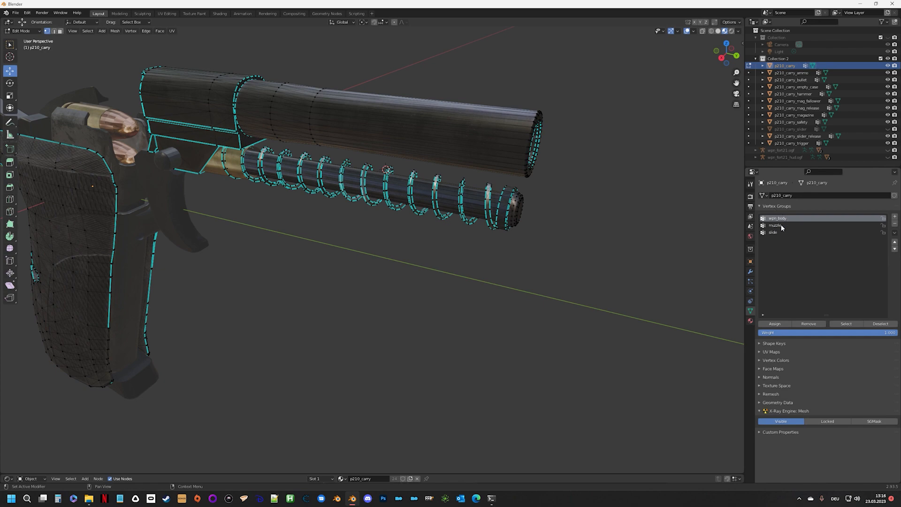
pyautogui.click(779, 225)
pyautogui.click(849, 325)
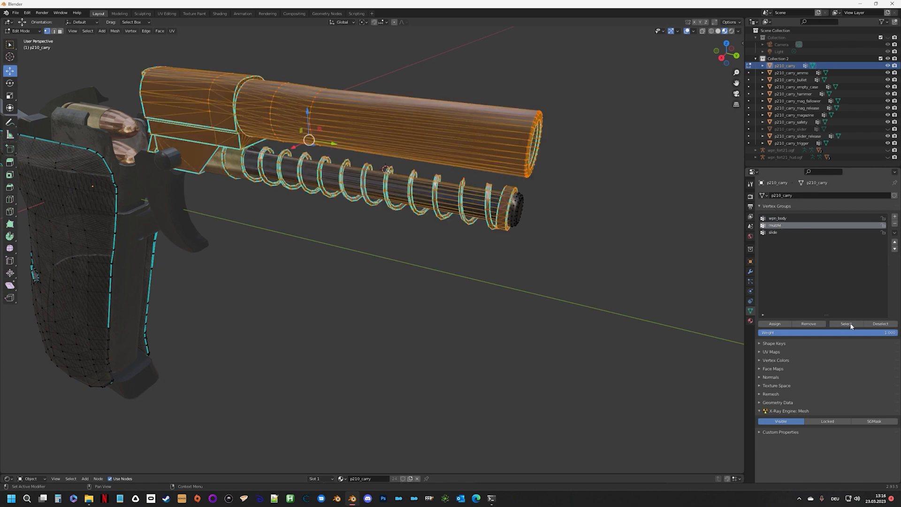
pyautogui.click(636, 276)
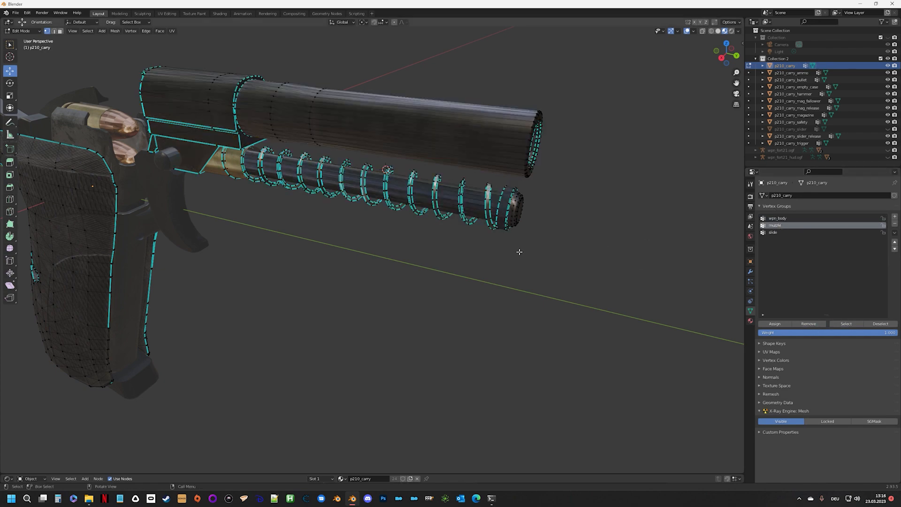
# Step: Reveal the hidden frame geometry, make wpn_body the active vertex group and clear the selection
pyautogui.hotkey('alt', 'h')
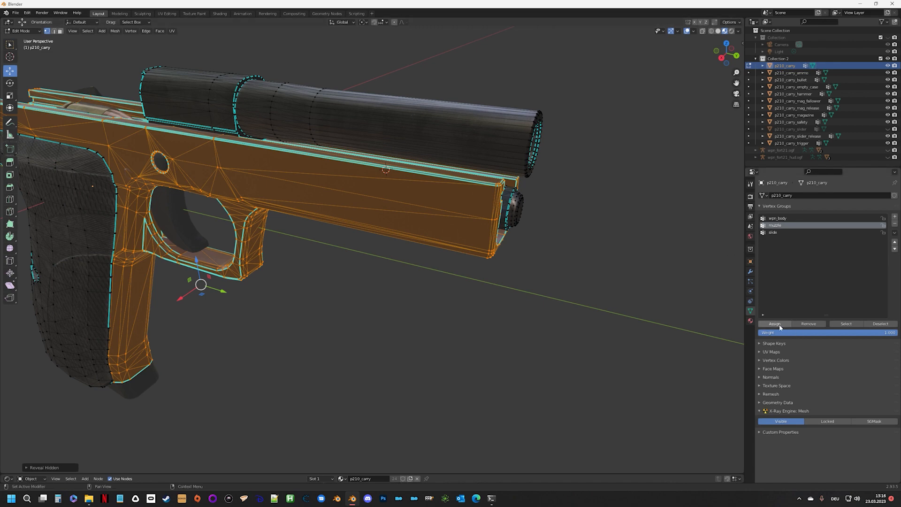
pyautogui.click(777, 219)
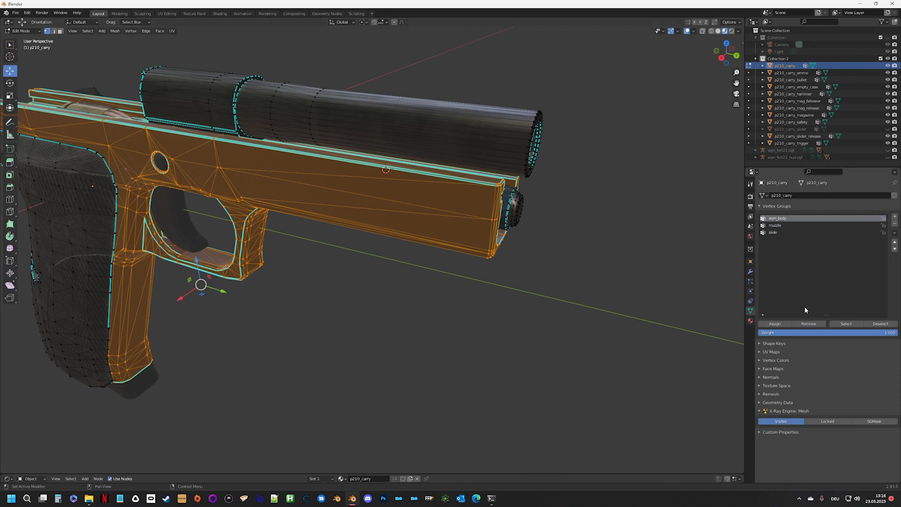
pyautogui.click(566, 253)
# Step: Select the linked frame geometry and the grip, assign them to the wpn_body vertex group and hide them
pyautogui.moveTo(594, 254); pyautogui.dragTo(565, 241, button='middle')
pyautogui.moveTo(355, 191); pyautogui.dragTo(335, 211, button='middle')
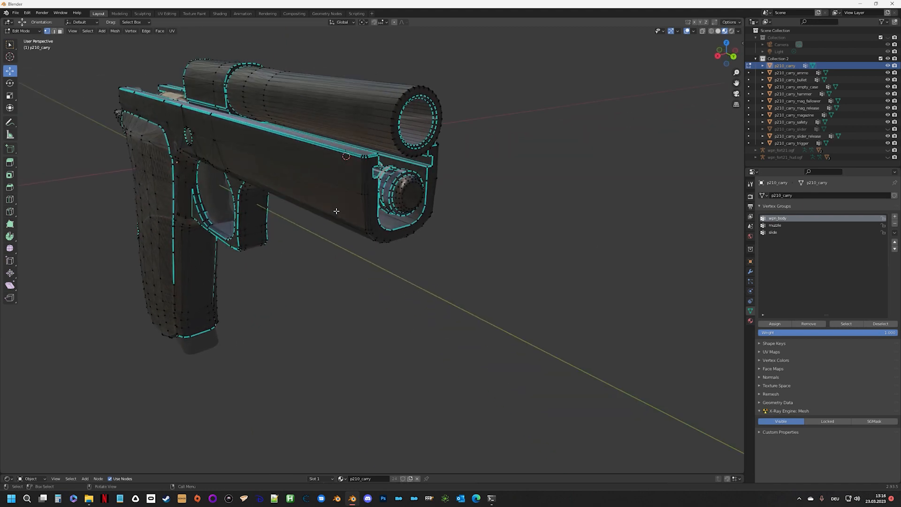
pyautogui.click(359, 197)
pyautogui.hotkey('ctrl', 'l')
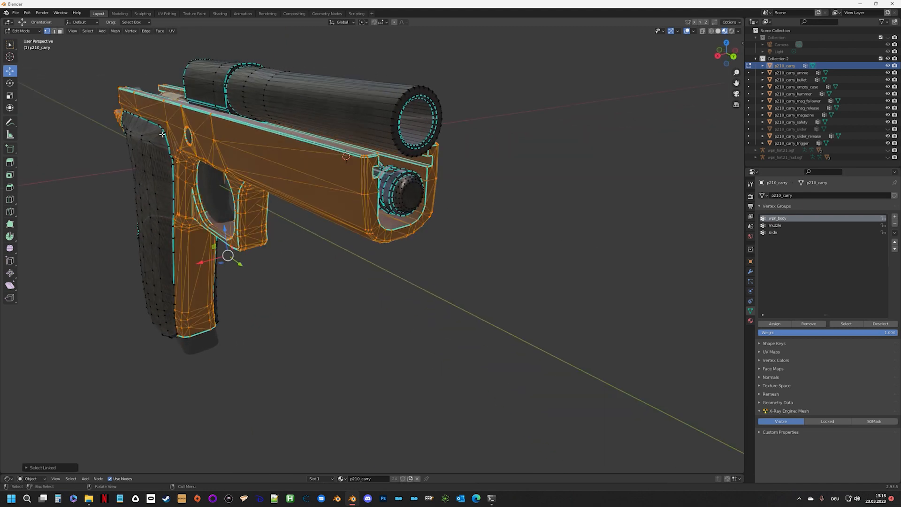
pyautogui.press('l')
pyautogui.moveTo(200, 175); pyautogui.dragTo(254, 188, button='middle')
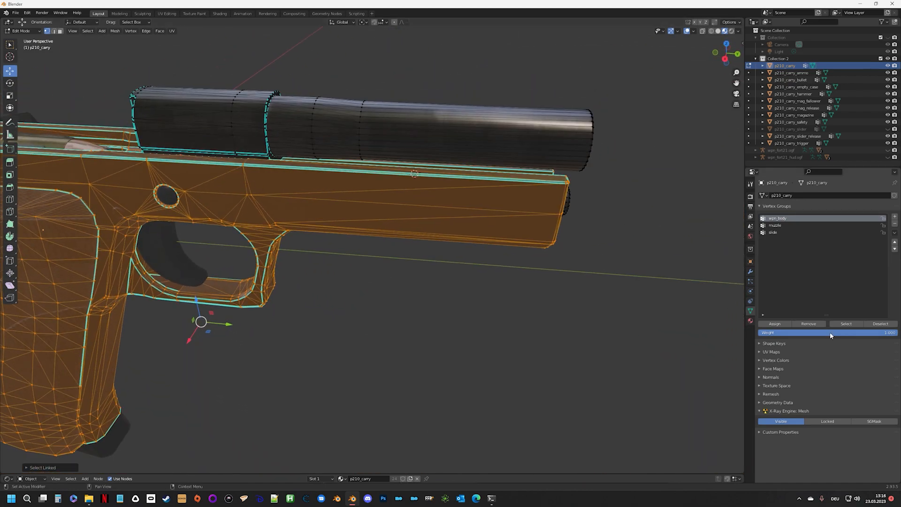
pyautogui.click(775, 323)
pyautogui.press('h')
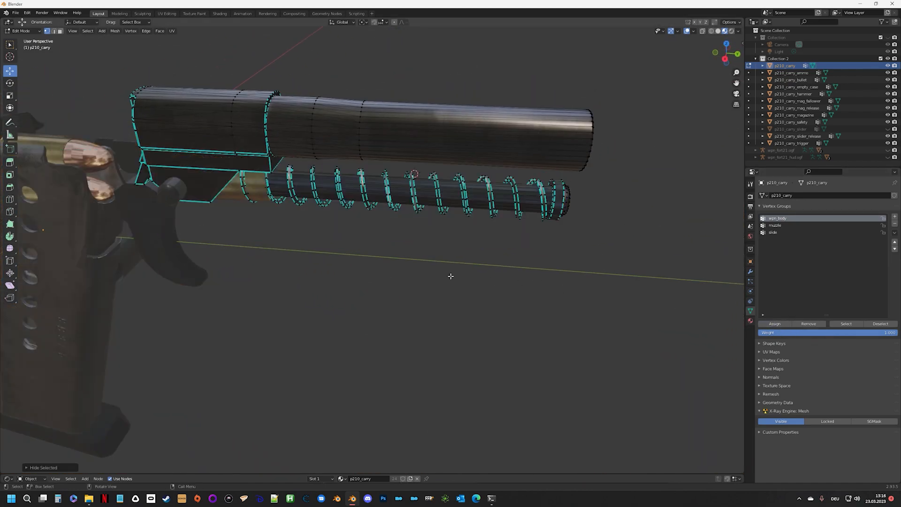
# Step: Assign the small round grip screw beside the magazine to the wpn_body vertex group and hide it
pyautogui.moveTo(432, 250); pyautogui.dragTo(400, 246, button='middle')
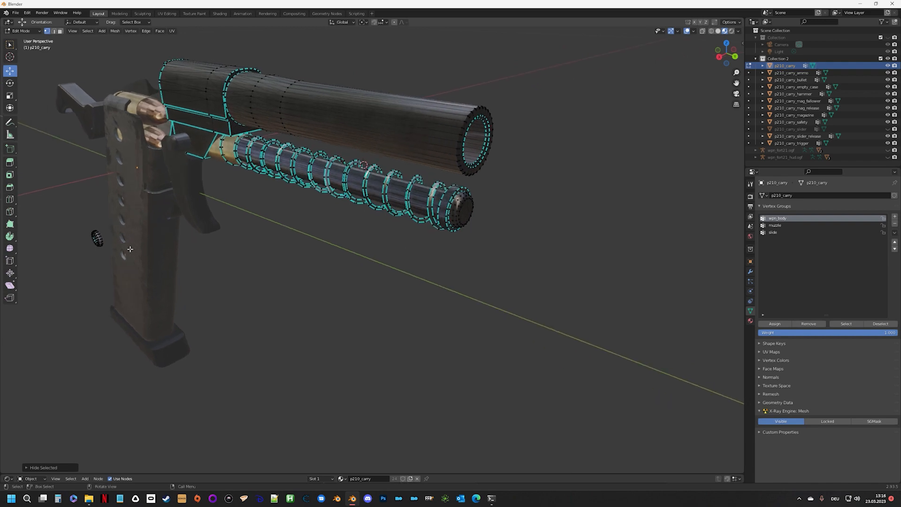
pyautogui.click(95, 238)
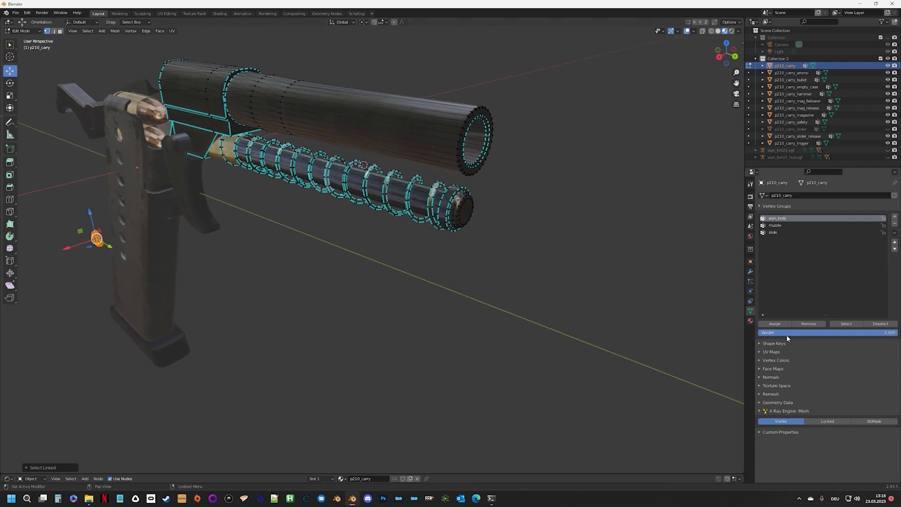
pyautogui.click(775, 323)
pyautogui.press('h')
# Step: Isolate p210_carry, assign the remaining grip screw on the opposite side to the wpn_body vertex group and hide it
pyautogui.moveTo(476, 272); pyautogui.dragTo(556, 275, button='middle')
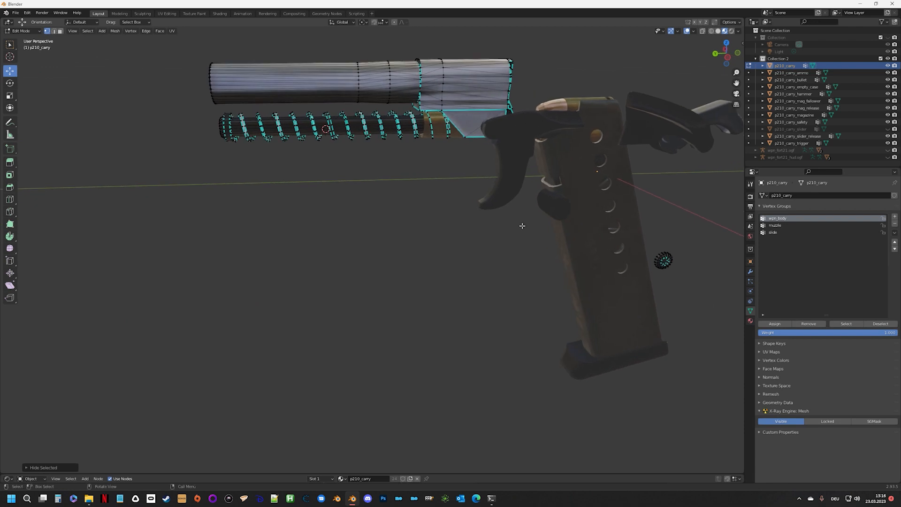
pyautogui.moveTo(522, 225); pyautogui.dragTo(504, 250, button='middle')
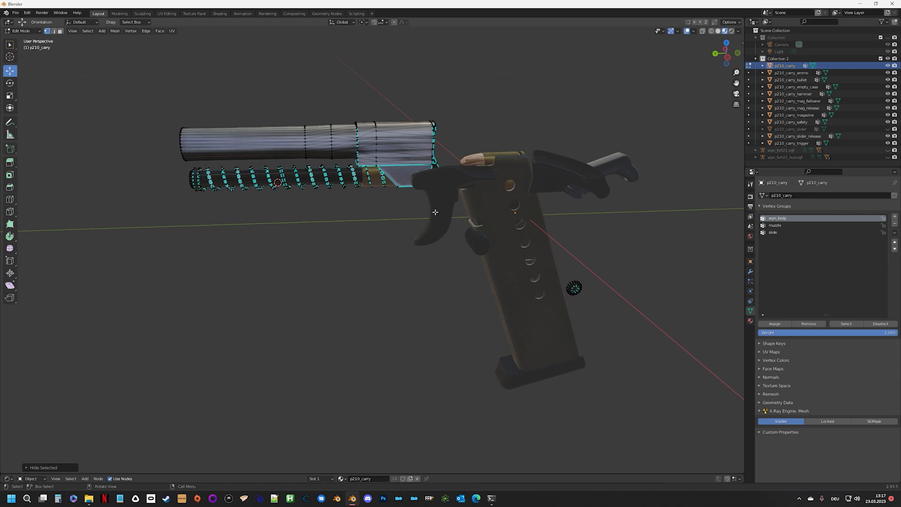
pyautogui.moveTo(434, 212); pyautogui.dragTo(452, 210, button='middle')
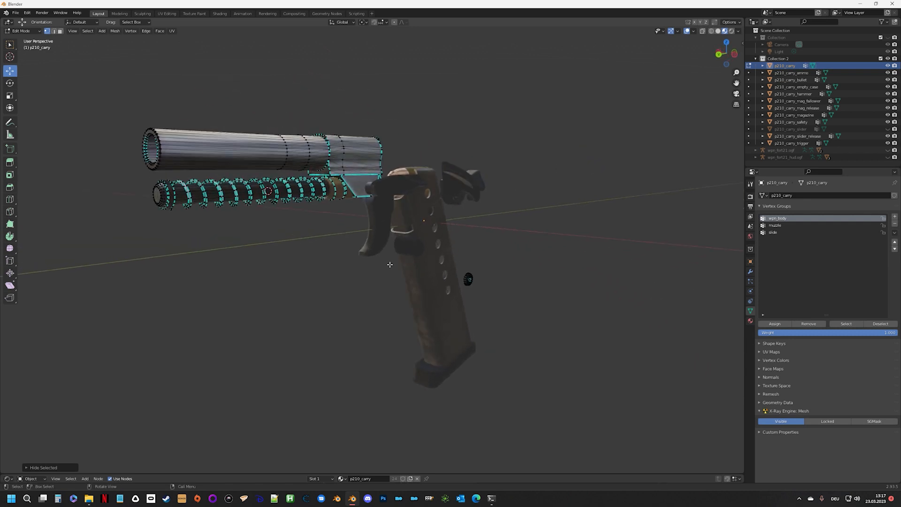
pyautogui.press('KP_Divide')
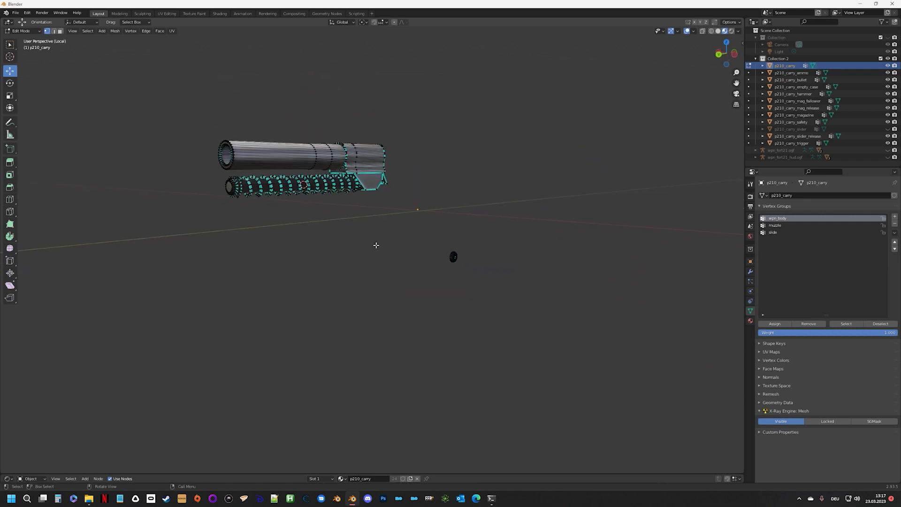
pyautogui.scroll(3, 417, 222)
pyautogui.scroll(-2, 416, 222)
pyautogui.moveTo(408, 224)
pyautogui.mouseDown(button='middle')
pyautogui.moveTo(404, 233)
pyautogui.moveTo(418, 244)
pyautogui.moveTo(413, 232)
pyautogui.moveTo(396, 237)
pyautogui.mouseUp(button='middle')
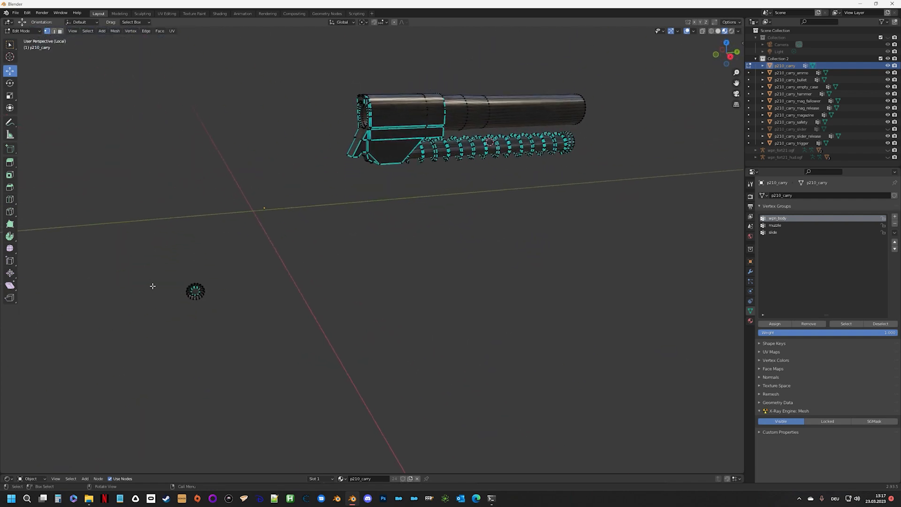
pyautogui.moveTo(348, 188); pyautogui.dragTo(298, 313, button='middle')
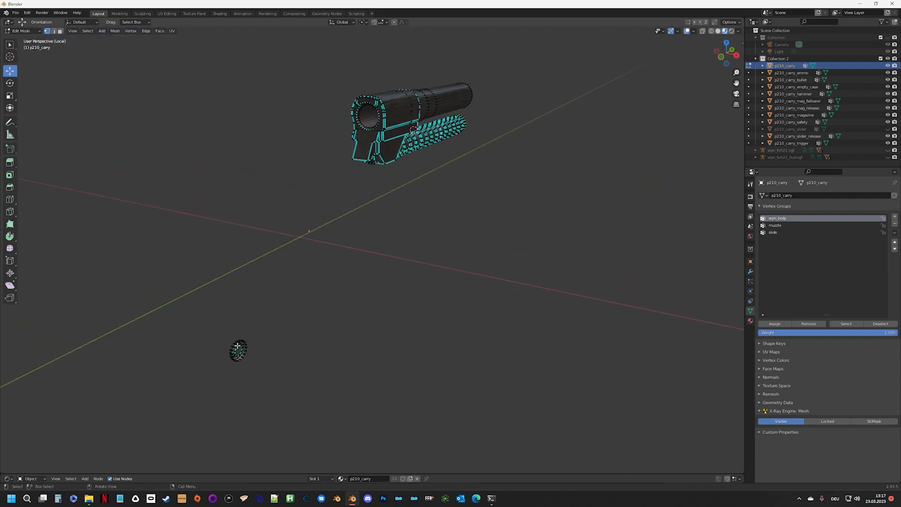
pyautogui.press('l')
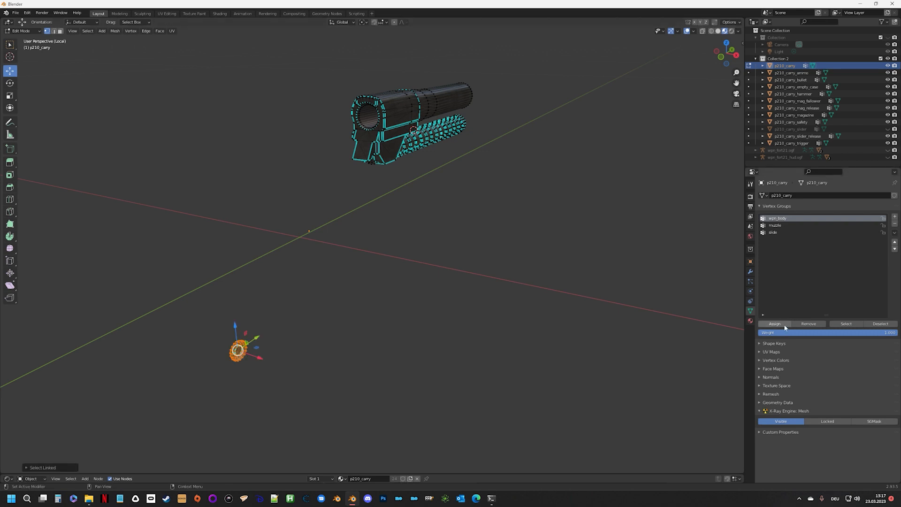
pyautogui.press('h')
pyautogui.press('KP_Divide')
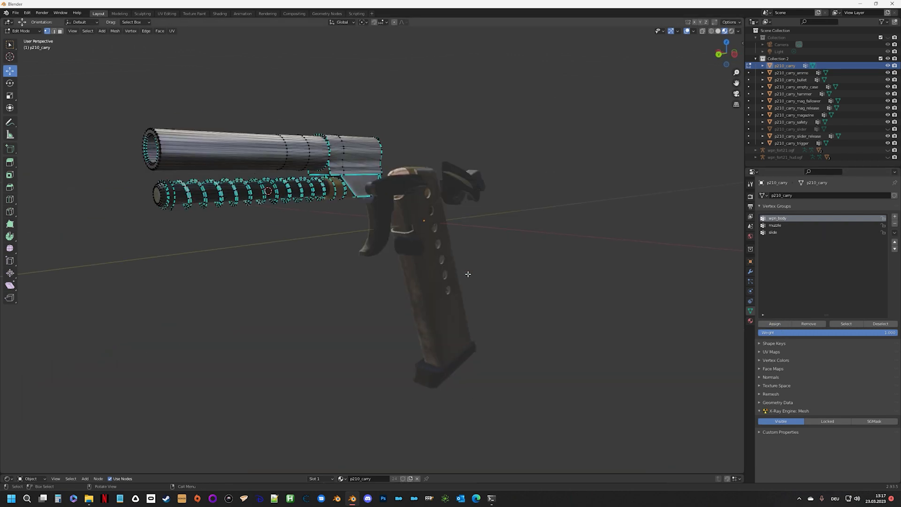
# Step: Isolate p210_carry, select the linked barrel geometry, assign it to the muzzle vertex group and hide it
pyautogui.press('KP_Divide')
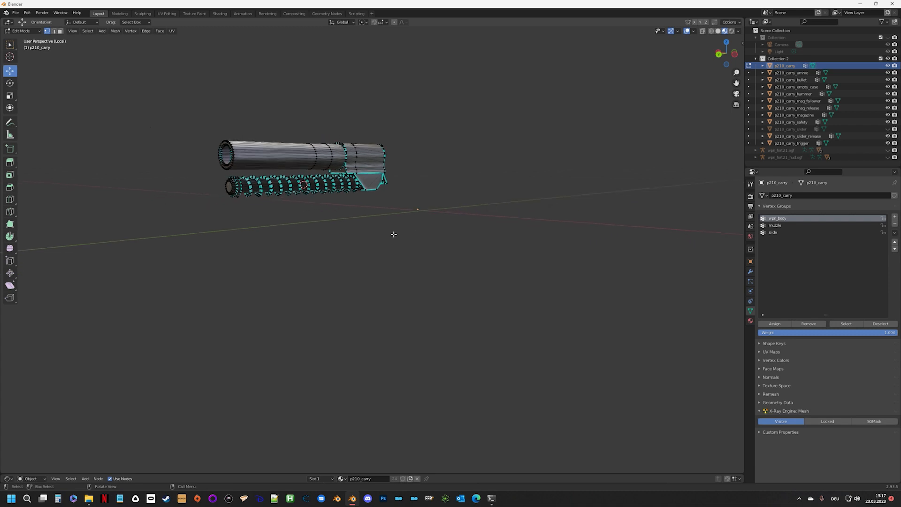
pyautogui.keyDown('ctrl'); pyautogui.moveTo(393, 235); pyautogui.dragTo(413, 258, button='middle'); pyautogui.keyUp('ctrl')
pyautogui.scroll(2, 413, 258)
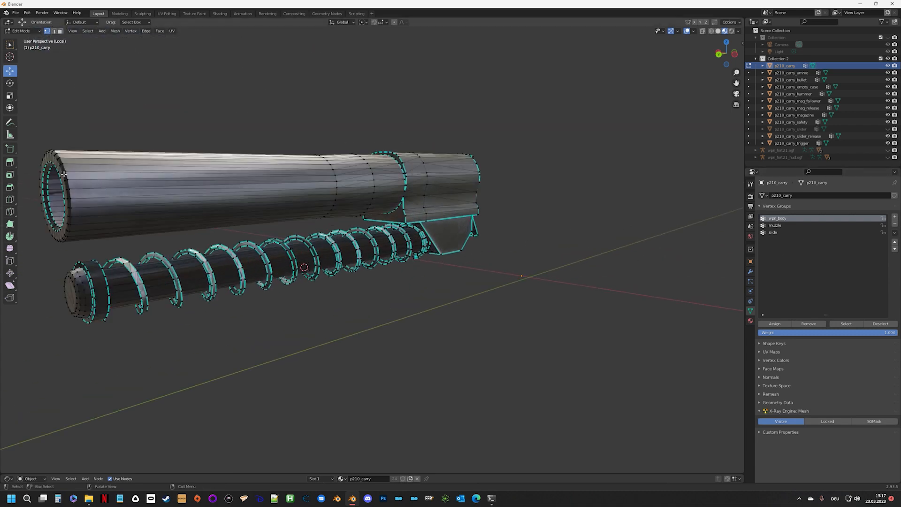
pyautogui.press('l')
pyautogui.click(779, 225)
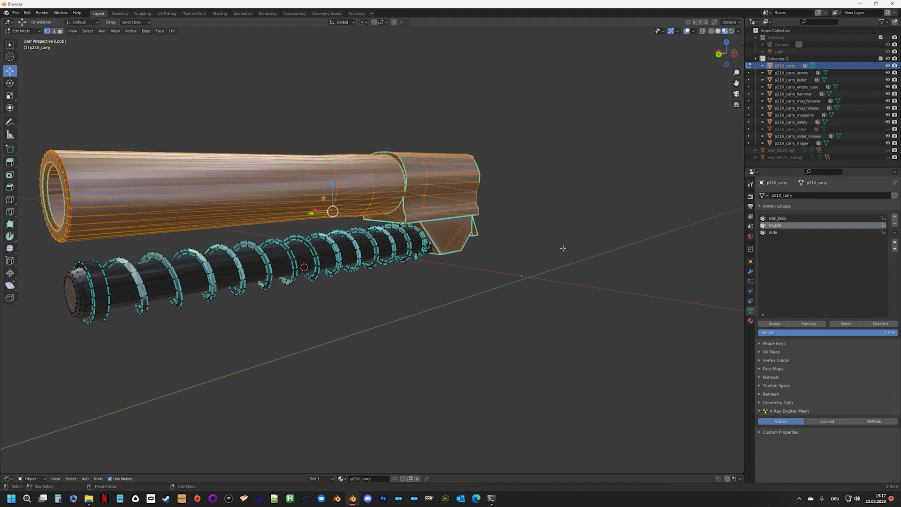
pyautogui.press('h')
pyautogui.moveTo(347, 262); pyautogui.dragTo(420, 263, button='middle')
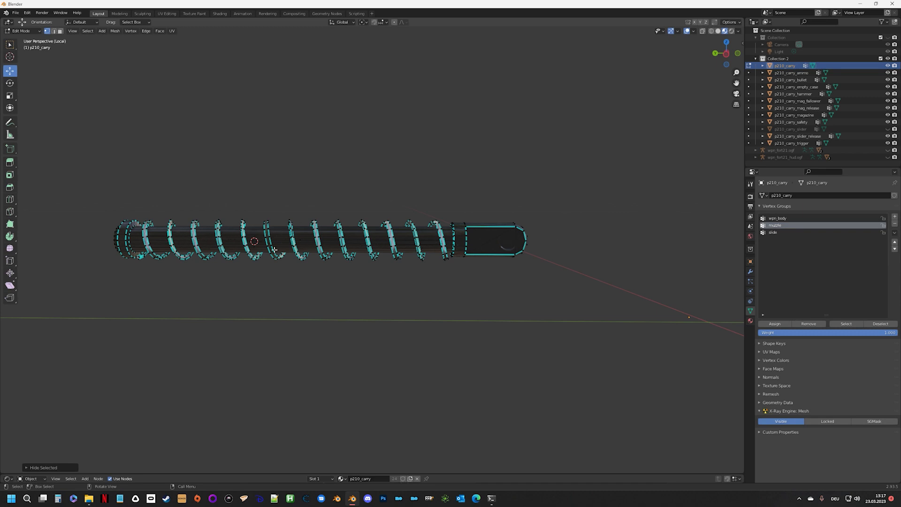
# Step: Show the other parts again, try moving the linked recoil spring backwards along the guide rod and undo the move
pyautogui.moveTo(269, 264); pyautogui.dragTo(427, 278, button='middle')
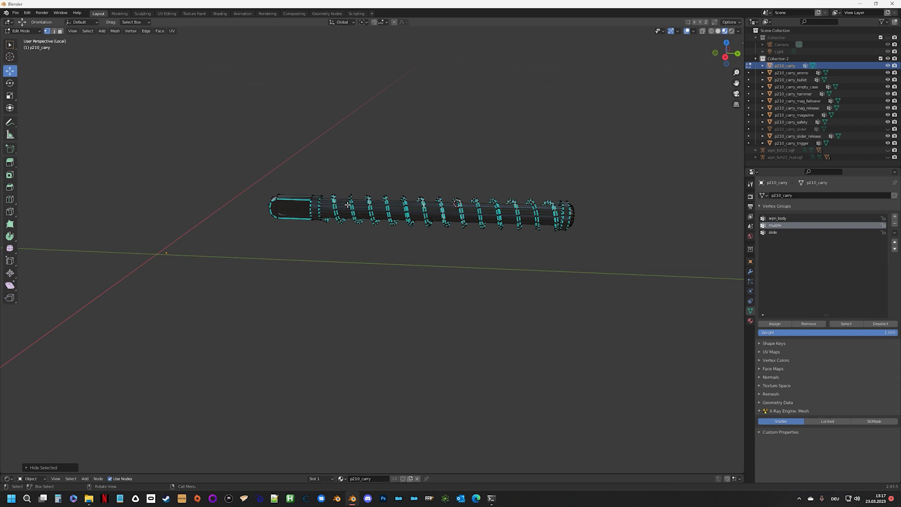
pyautogui.press('KP_Divide')
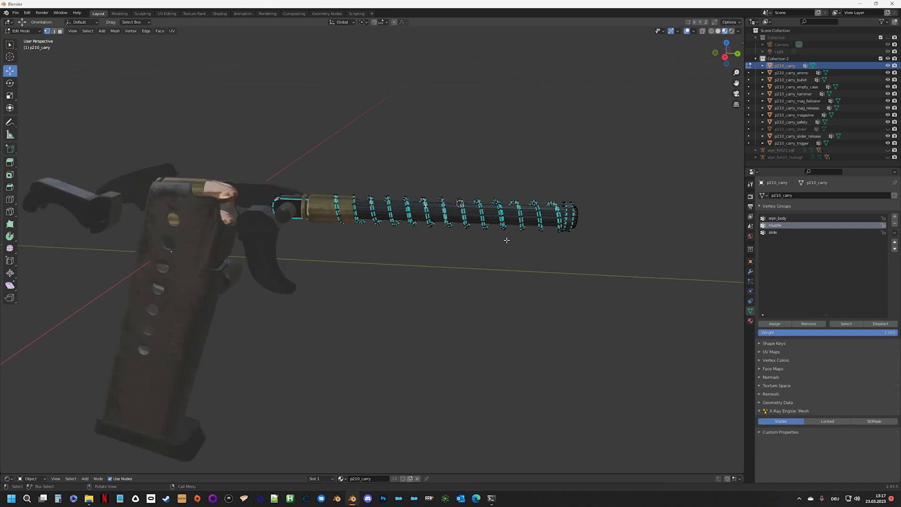
pyautogui.moveTo(505, 237); pyautogui.dragTo(448, 156, button='middle')
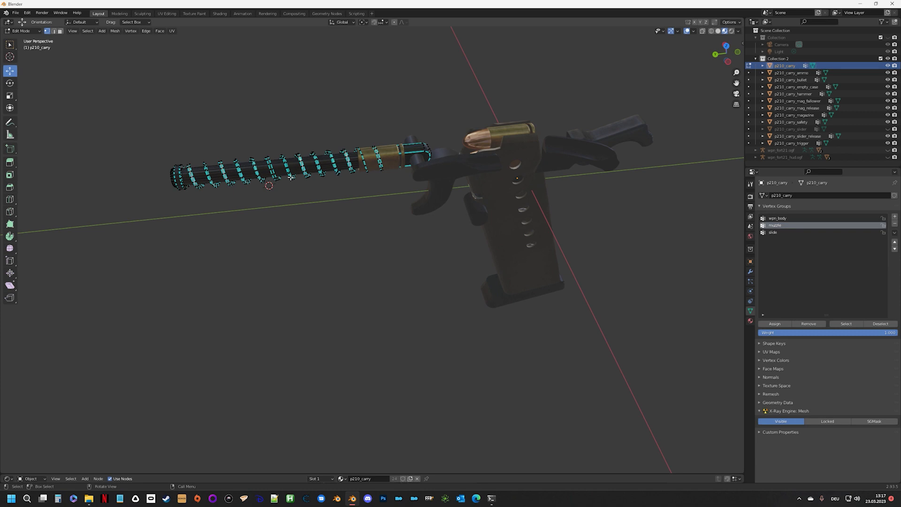
pyautogui.hotkey('ctrl', 'l')
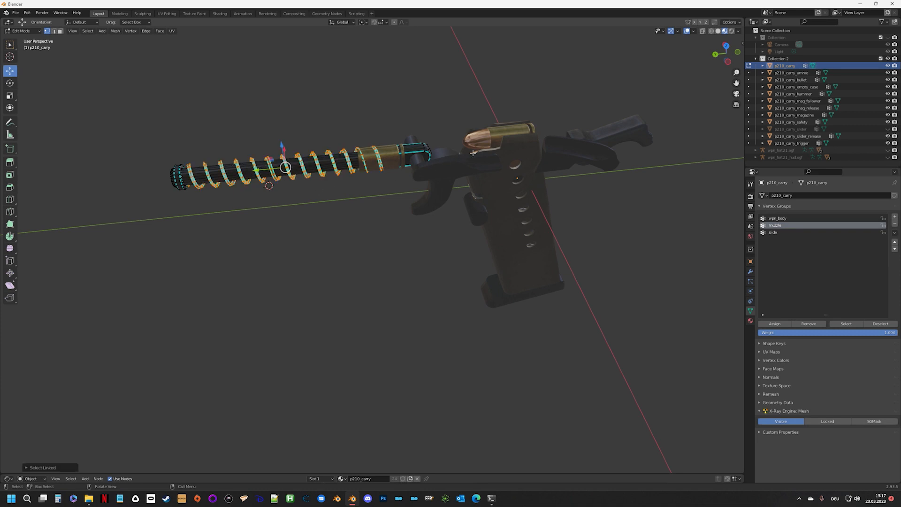
pyautogui.moveTo(257, 169); pyautogui.dragTo(346, 161)
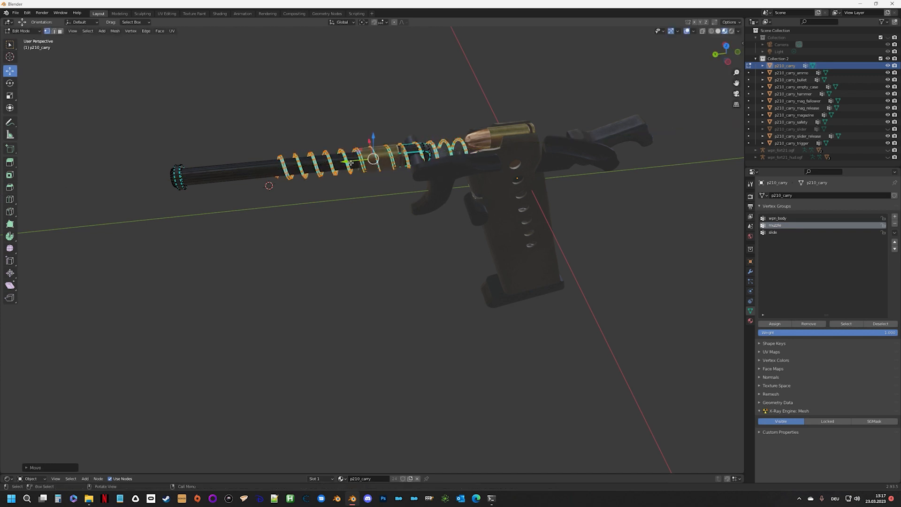
pyautogui.hotkey('ctrl', 'z')
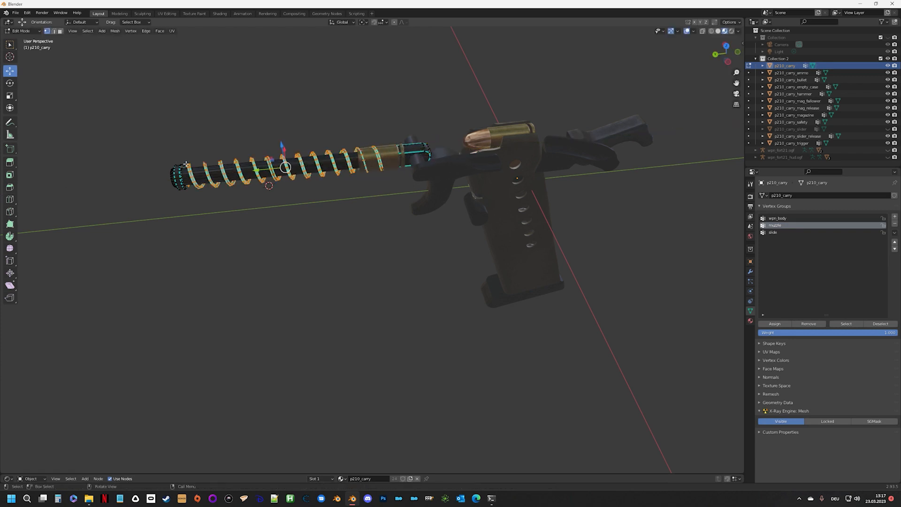
# Step: Examine the recoil spring's position around the guide rod from several angles and clear its selection
pyautogui.scroll(3, 186, 164)
pyautogui.keyDown('shift'); pyautogui.moveTo(227, 155); pyautogui.dragTo(387, 289, button='middle'); pyautogui.keyUp('shift')
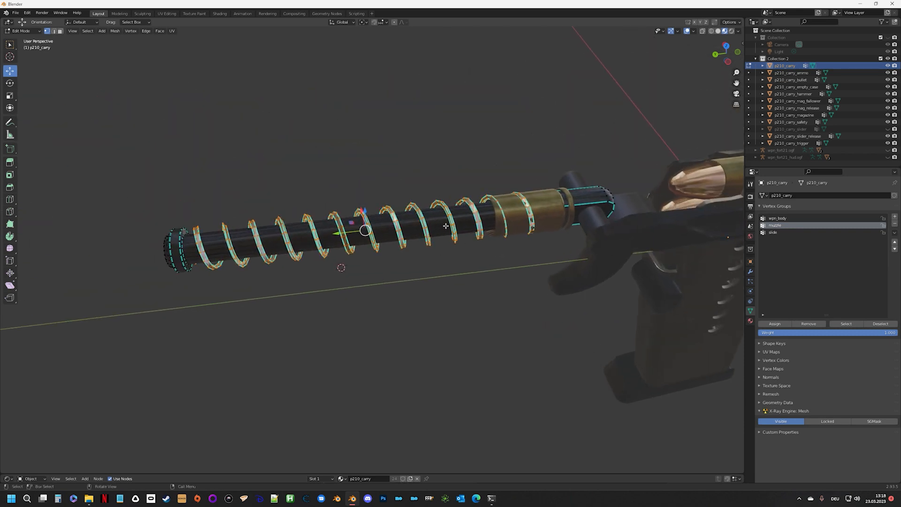
pyautogui.moveTo(445, 225); pyautogui.dragTo(417, 255, button='middle')
pyautogui.moveTo(342, 207); pyautogui.dragTo(411, 222, button='middle')
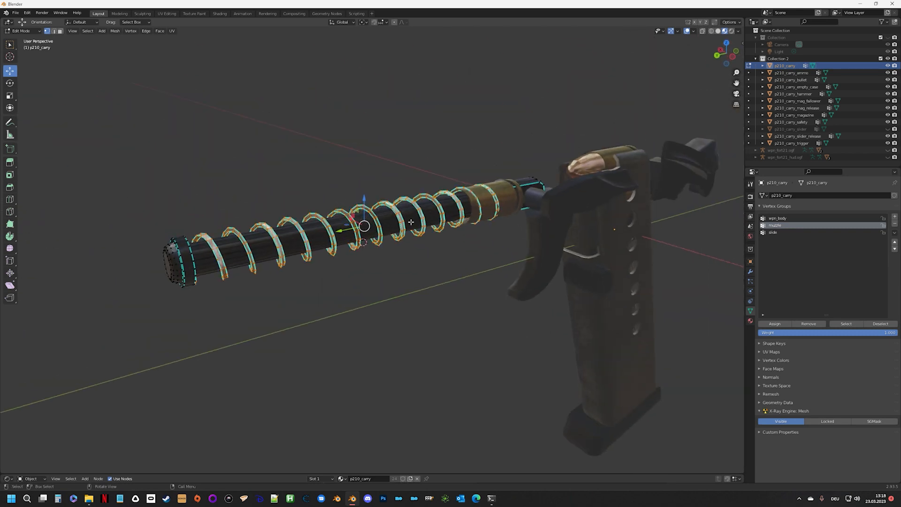
pyautogui.moveTo(409, 274); pyautogui.dragTo(386, 279, button='middle')
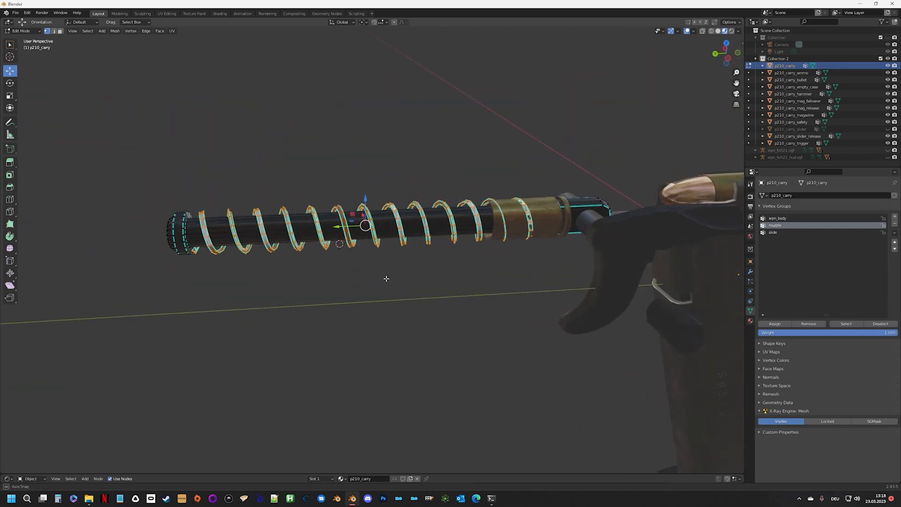
pyautogui.click(403, 298)
pyautogui.scroll(1, 286, 264)
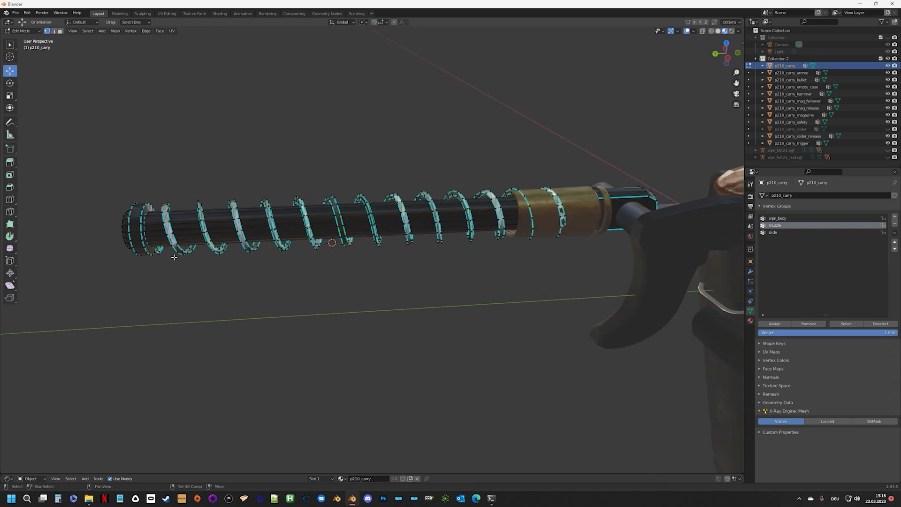
# Step: Select the linked guide rod geometry to check its extent and clear the selection
pyautogui.keyDown('shift'); pyautogui.moveTo(174, 257); pyautogui.dragTo(310, 286, button='middle'); pyautogui.keyUp('shift')
pyautogui.scroll(2, 308, 282)
pyautogui.click(247, 239)
pyautogui.hotkey('ctrl', 'l')
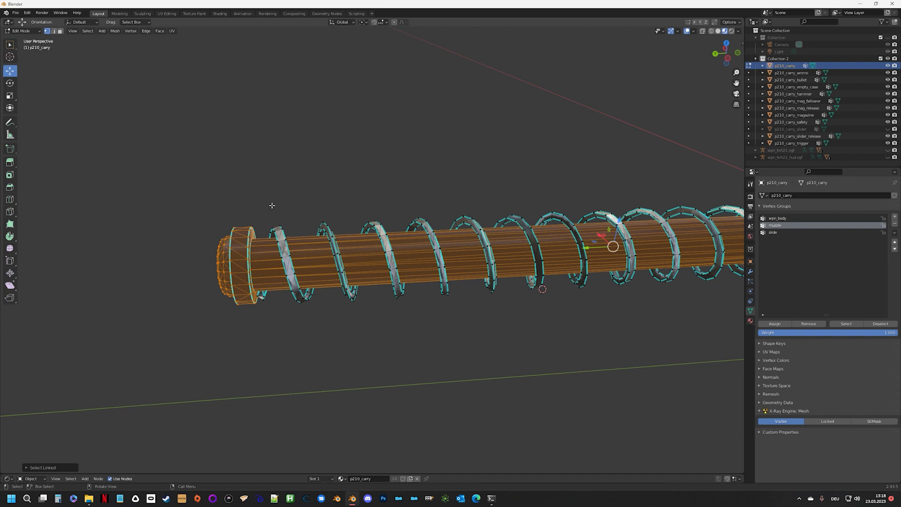
pyautogui.hotkey('alt', 'a')
# Step: Try to select the vertices of the guide rod's rounded front cap and clear the selection
pyautogui.scroll(2, 251, 247)
pyautogui.keyDown('shift'); pyautogui.moveTo(200, 255); pyautogui.dragTo(345, 234, button='middle'); pyautogui.keyUp('shift')
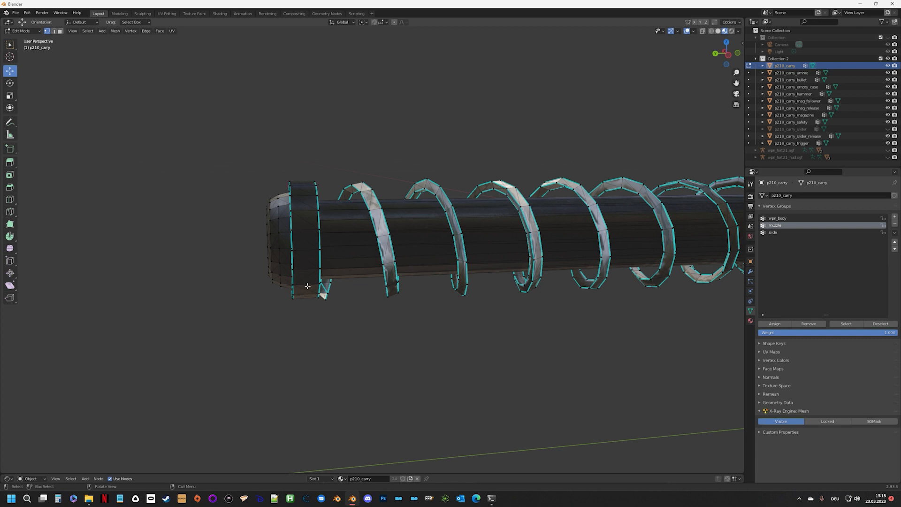
pyautogui.moveTo(341, 221)
pyautogui.mouseDown(button='middle')
pyautogui.moveTo(362, 227)
pyautogui.moveTo(325, 226)
pyautogui.mouseUp(button='middle')
pyautogui.moveTo(247, 226); pyautogui.dragTo(421, 256, button='middle')
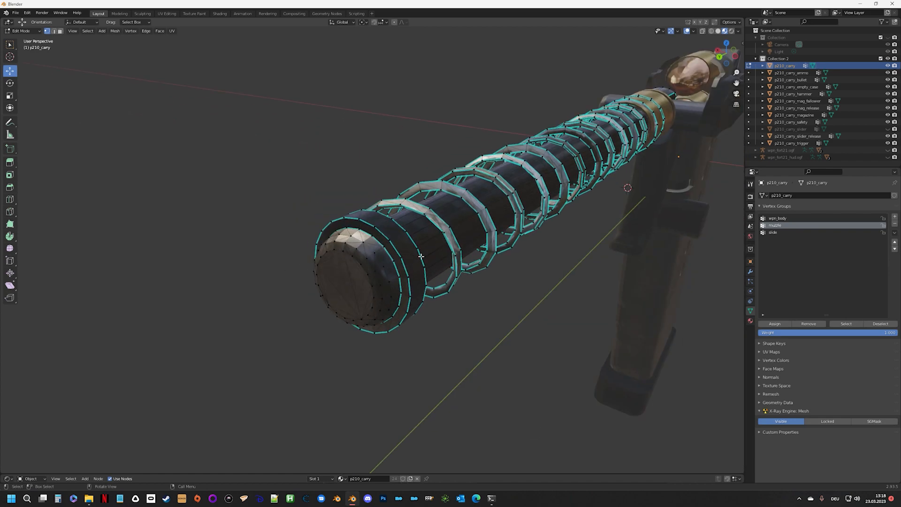
pyautogui.moveTo(525, 205); pyautogui.dragTo(292, 196, button='middle')
pyautogui.moveTo(199, 154); pyautogui.dragTo(282, 314)
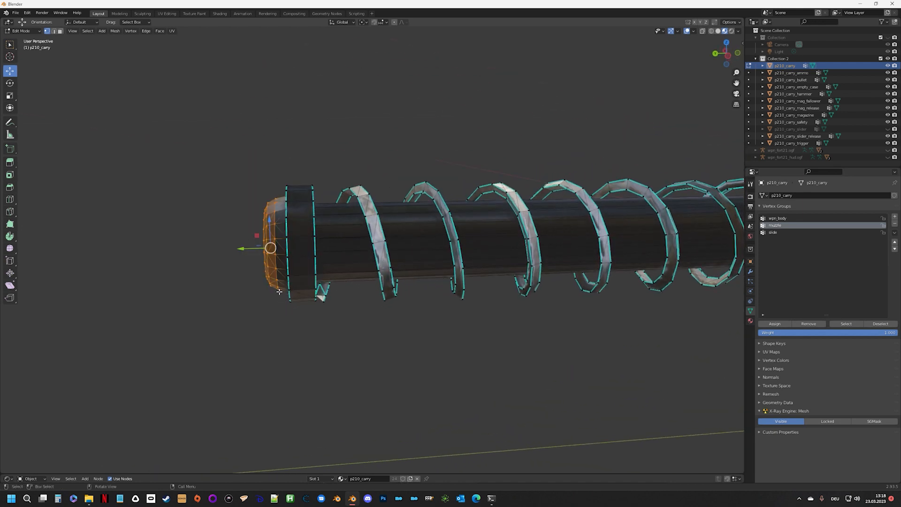
pyautogui.moveTo(279, 292); pyautogui.dragTo(255, 236, button='middle')
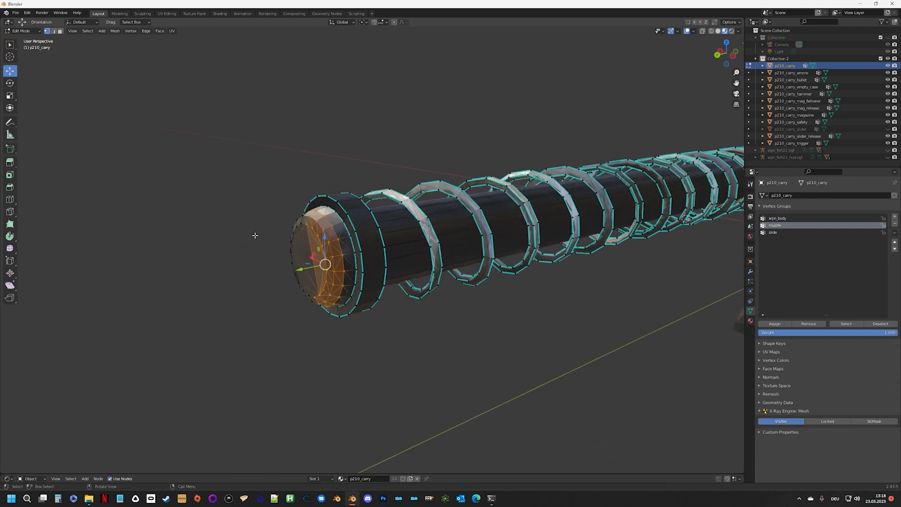
pyautogui.click(156, 150)
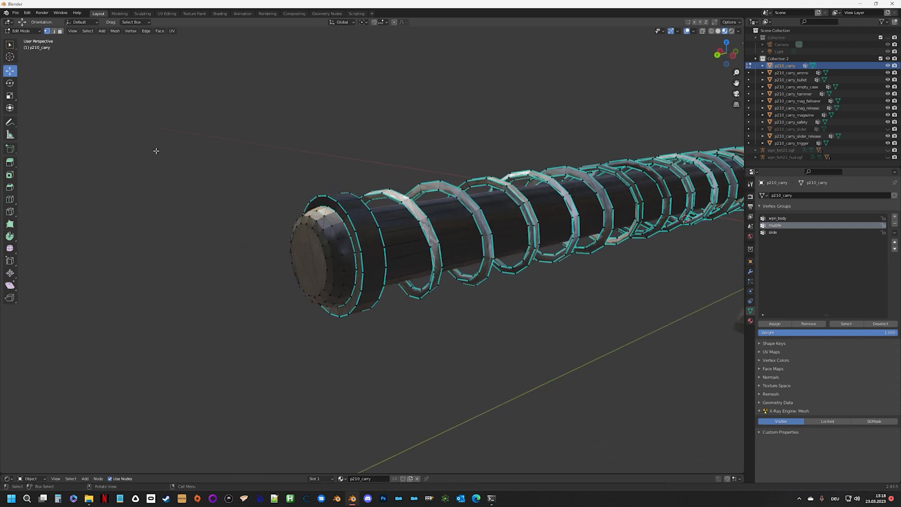
# Step: Select the faces of the guide rod's rounded front cap, assign them to the wpn_body vertex group and hide them
pyautogui.click(60, 31)
pyautogui.moveTo(287, 223); pyautogui.dragTo(261, 215, button='middle')
pyautogui.moveTo(225, 167); pyautogui.dragTo(284, 304)
pyautogui.moveTo(285, 303); pyautogui.dragTo(500, 218, button='middle')
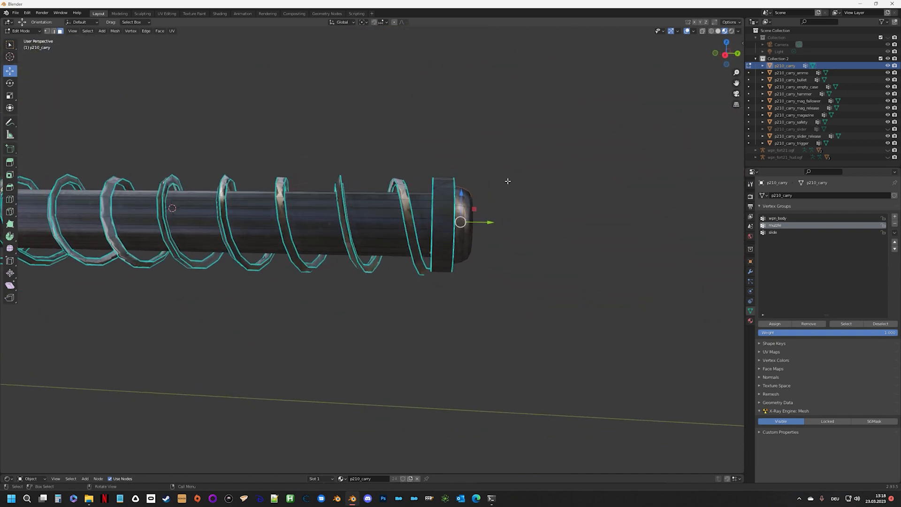
pyautogui.moveTo(506, 173); pyautogui.dragTo(459, 272)
pyautogui.moveTo(531, 266); pyautogui.dragTo(404, 215, button='middle')
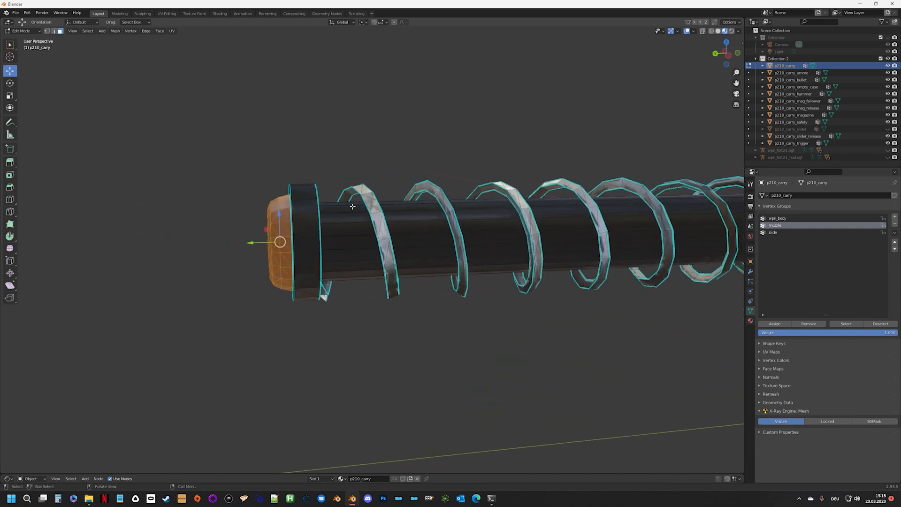
pyautogui.click(788, 218)
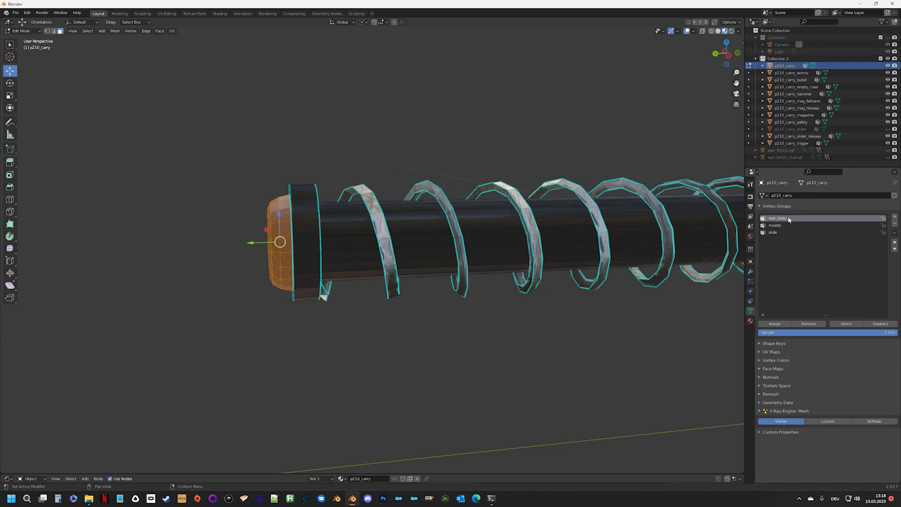
pyautogui.click(788, 324)
pyautogui.press('h')
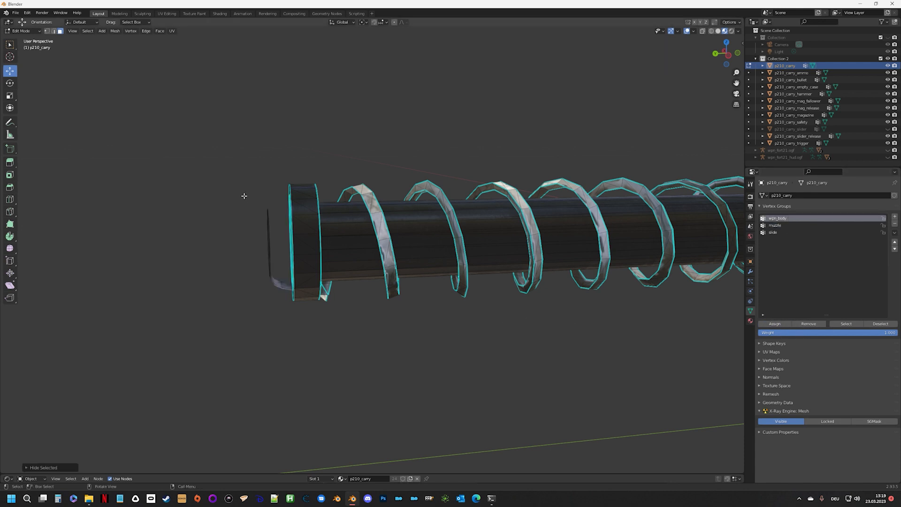
# Step: Assign the cap's leftover front and lower edge faces to wpn_body and hide them
pyautogui.moveTo(244, 195); pyautogui.dragTo(288, 303)
pyautogui.moveTo(288, 303); pyautogui.dragTo(263, 291, button='middle')
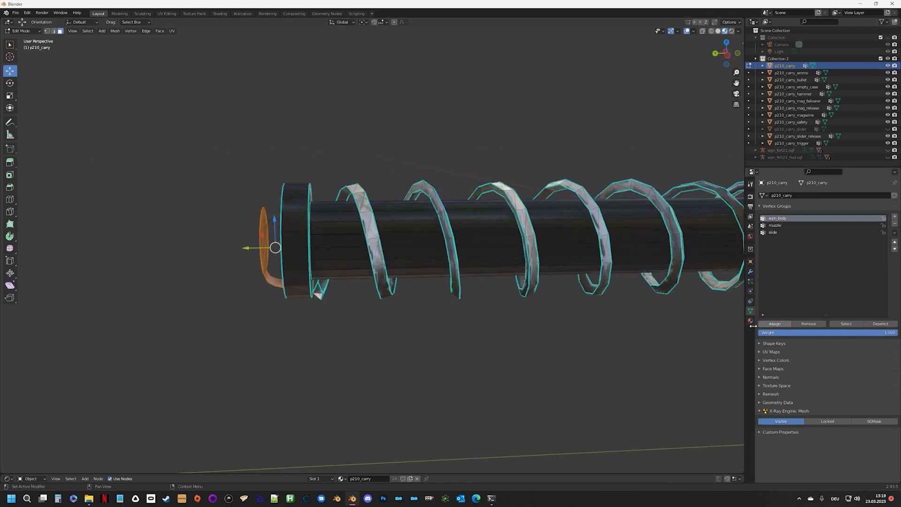
pyautogui.press('h')
pyautogui.moveTo(277, 226); pyautogui.dragTo(254, 260, button='middle')
pyautogui.moveTo(269, 288); pyautogui.dragTo(269, 289)
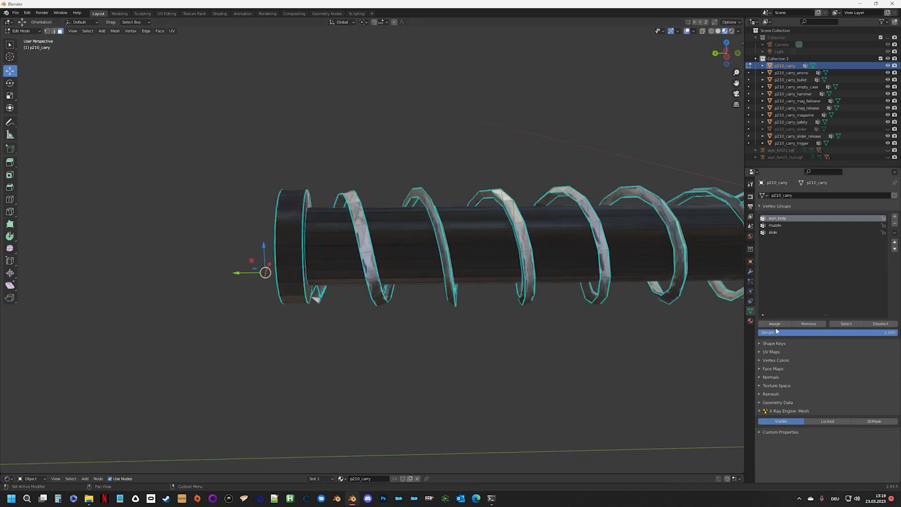
pyautogui.press('h')
# Step: Return to vertex selection, select the linked recoil spring and hide it to expose the guide rod and its front collar
pyautogui.moveTo(337, 281); pyautogui.dragTo(273, 244, button='middle')
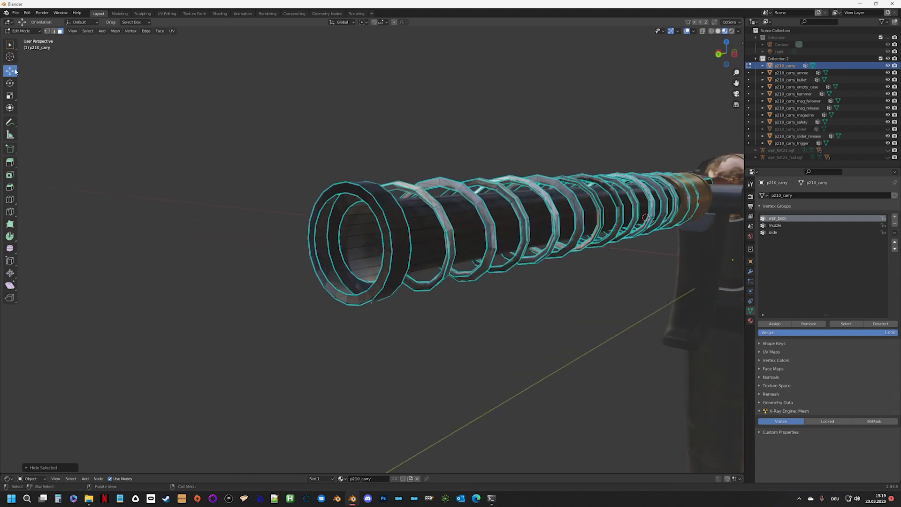
pyautogui.click(48, 31)
pyautogui.moveTo(243, 244); pyautogui.dragTo(296, 278, button='middle')
pyautogui.moveTo(462, 378); pyautogui.dragTo(484, 334, button='middle')
pyautogui.scroll(3, 505, 300)
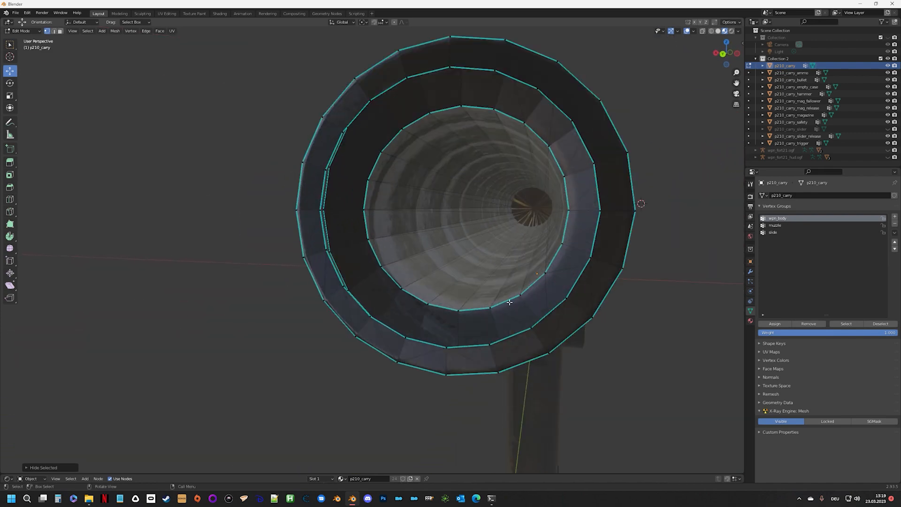
pyautogui.moveTo(508, 302); pyautogui.dragTo(599, 342, button='middle')
pyautogui.moveTo(585, 196); pyautogui.dragTo(551, 163, button='middle')
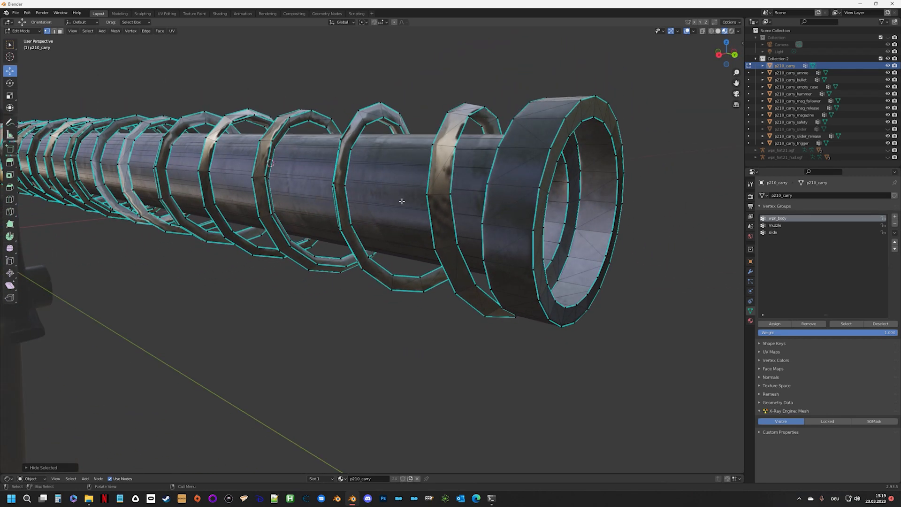
pyautogui.press('l')
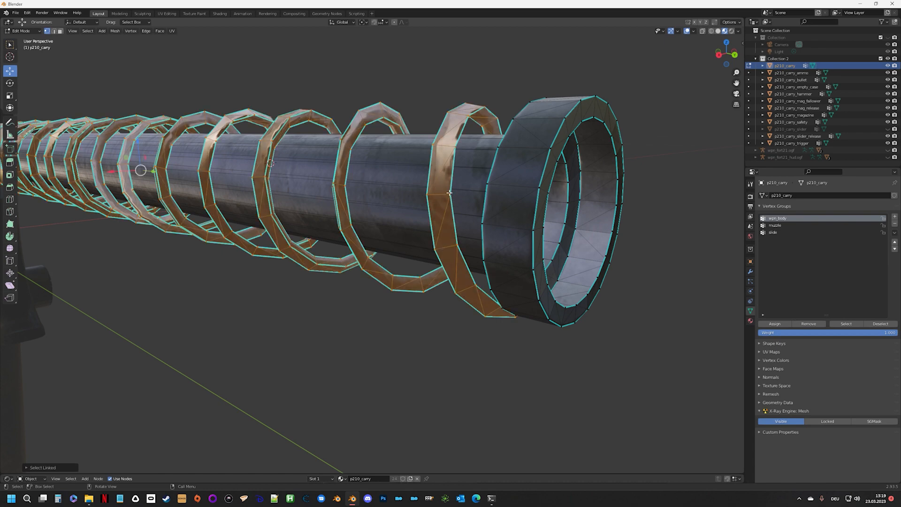
pyautogui.press('h')
pyautogui.moveTo(420, 210); pyautogui.dragTo(501, 201, button='middle')
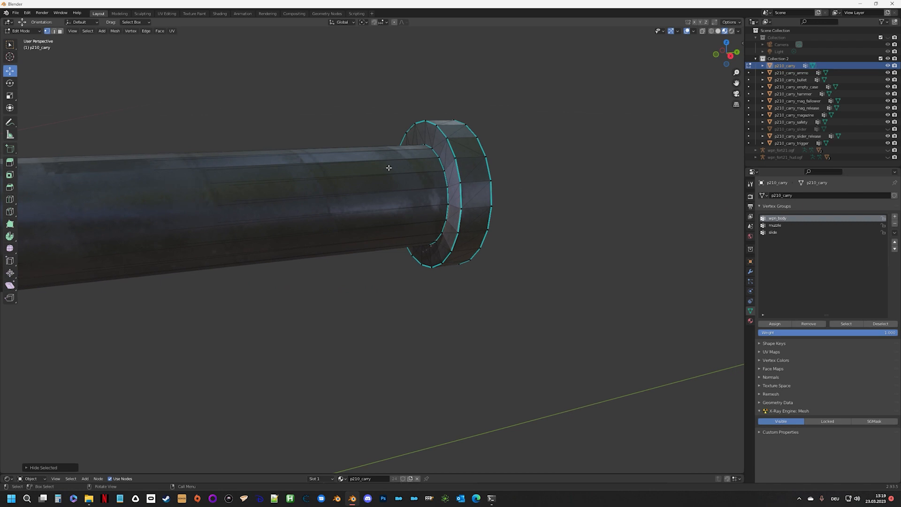
# Step: Assign the vertices along the collar's front edges to the slide vertex group and hide them
pyautogui.scroll(2, 324, 211)
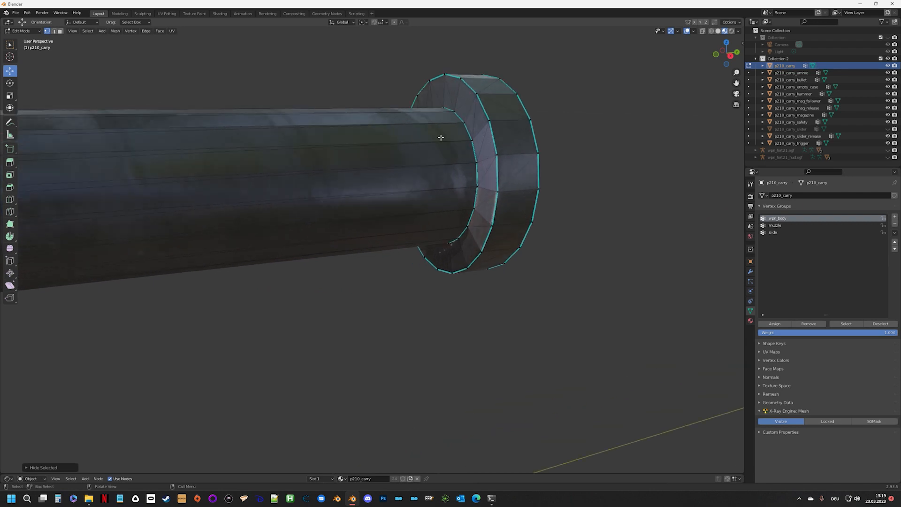
pyautogui.keyDown('shift'); pyautogui.moveTo(541, 145); pyautogui.dragTo(483, 235, button='middle'); pyautogui.keyUp('shift')
pyautogui.moveTo(465, 115); pyautogui.dragTo(518, 412)
pyautogui.click(773, 232)
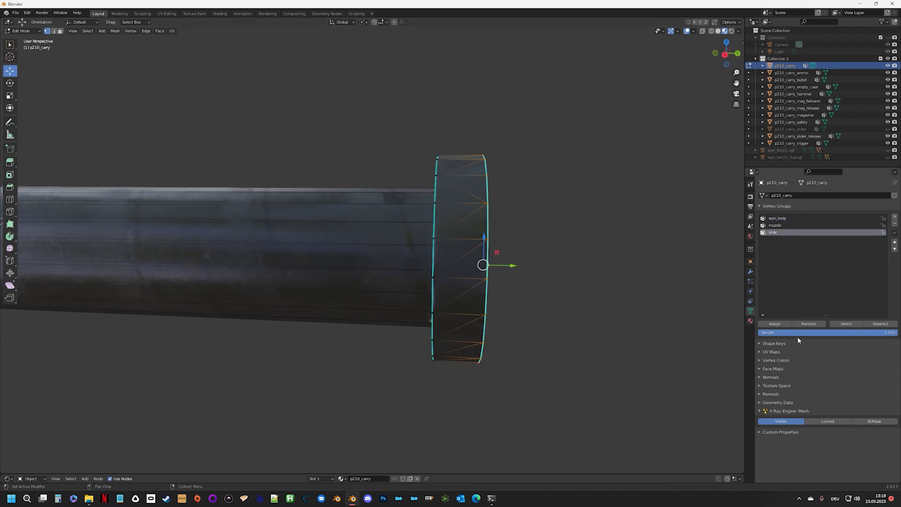
pyautogui.press('h')
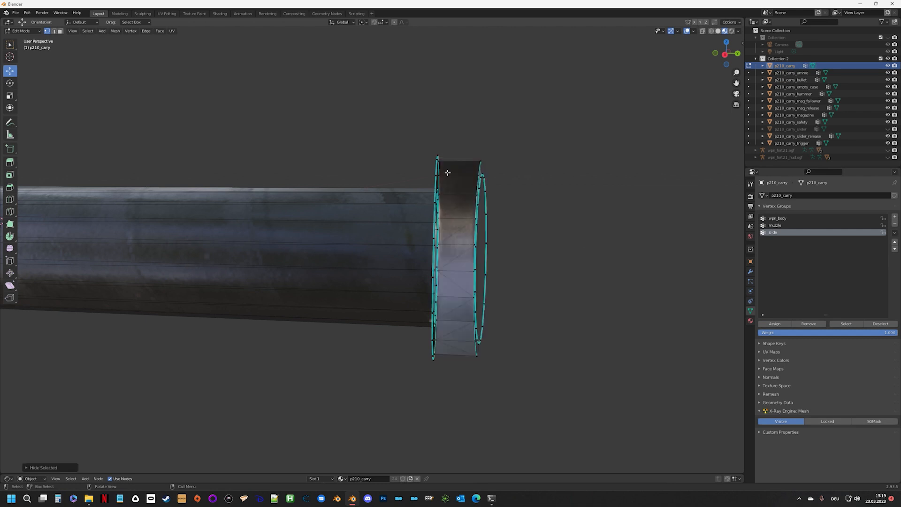
pyautogui.moveTo(465, 143); pyautogui.dragTo(528, 397)
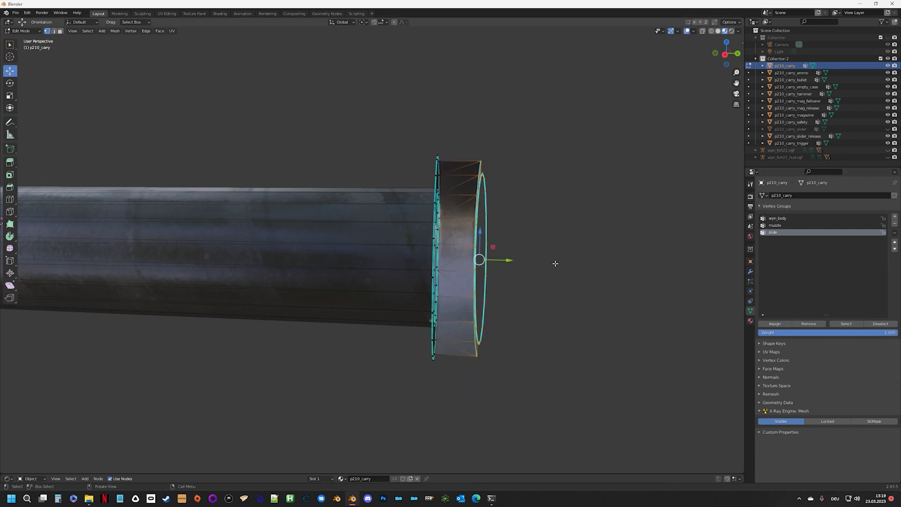
pyautogui.press('h')
# Step: Assign the side and upper outer vertices of the collar's rear ring to the slide group and hide them
pyautogui.moveTo(558, 256)
pyautogui.mouseDown(button='middle')
pyautogui.moveTo(508, 261)
pyautogui.moveTo(583, 269)
pyautogui.moveTo(467, 252)
pyautogui.moveTo(588, 262)
pyautogui.moveTo(563, 259)
pyautogui.mouseUp(button='middle')
pyautogui.moveTo(389, 181); pyautogui.dragTo(437, 380)
pyautogui.click(774, 324)
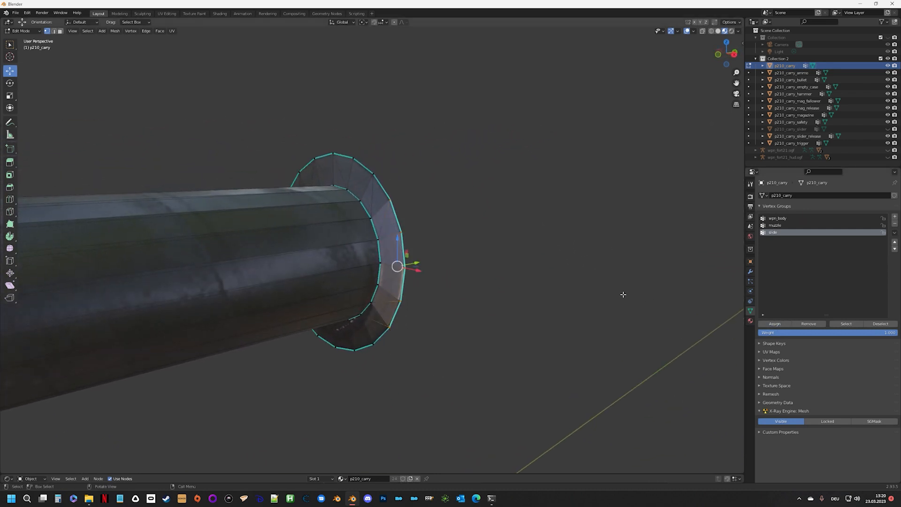
pyautogui.press('h')
pyautogui.moveTo(262, 111); pyautogui.dragTo(415, 180)
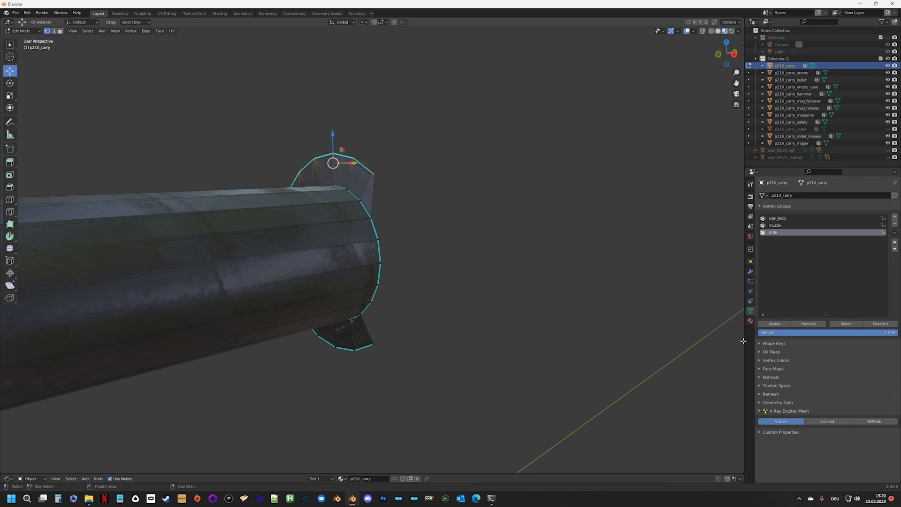
pyautogui.click(775, 325)
pyautogui.press('h')
# Step: Add the rear ring's remaining outer vertices to the slide group piece by piece, hiding each piece
pyautogui.moveTo(479, 374); pyautogui.dragTo(388, 420, button='middle')
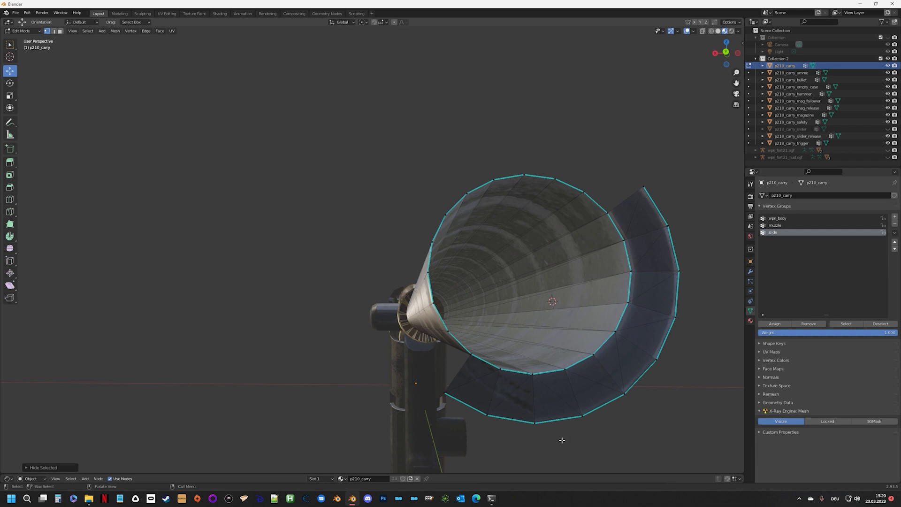
pyautogui.moveTo(562, 440); pyautogui.dragTo(477, 316, button='middle')
pyautogui.moveTo(411, 281); pyautogui.dragTo(661, 373)
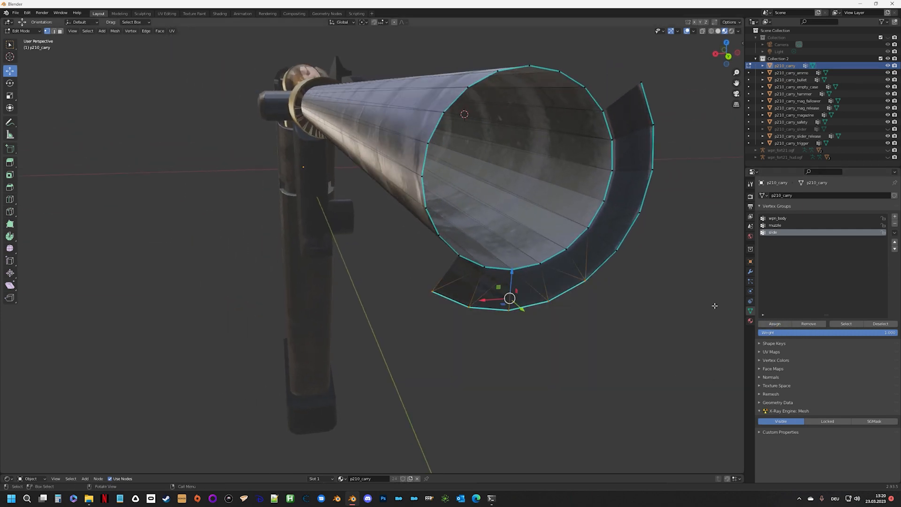
pyautogui.press('h')
pyautogui.moveTo(618, 60); pyautogui.dragTo(682, 167)
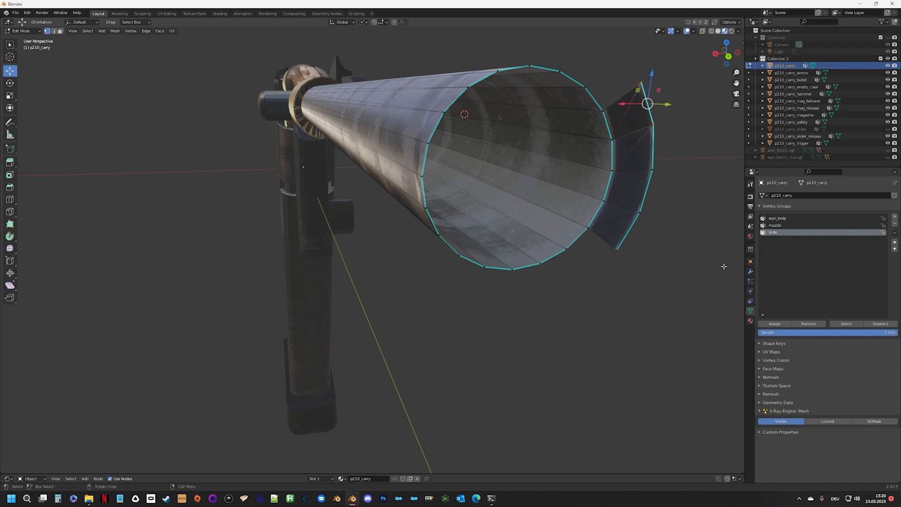
pyautogui.click(781, 325)
pyautogui.press('h')
pyautogui.moveTo(626, 184); pyautogui.dragTo(680, 302)
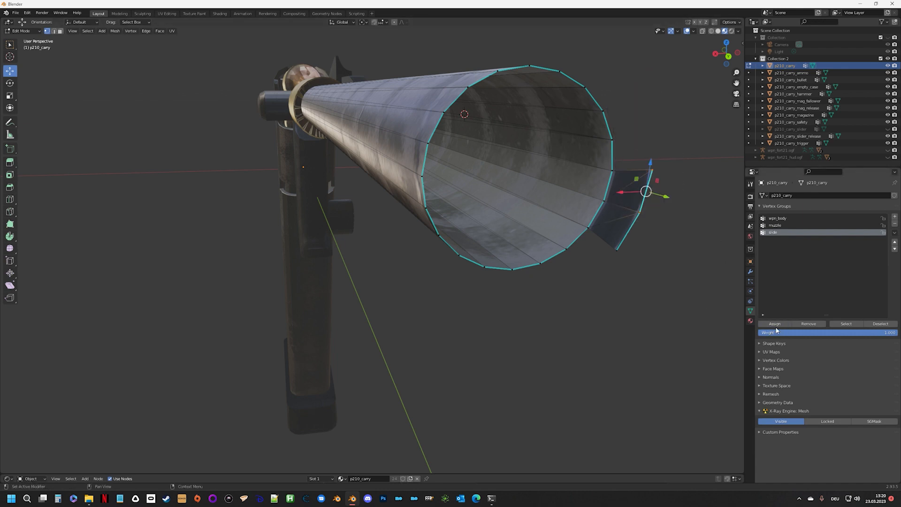
pyautogui.press('h')
pyautogui.click(787, 322)
pyautogui.press('h')
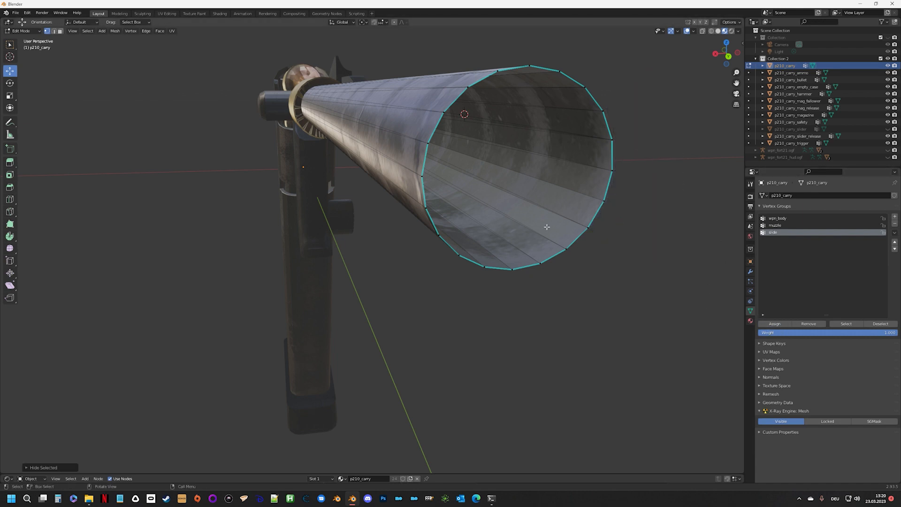
# Step: Select all of the still visible guide rod geometry, assign it to wpn_body and clear the selection
pyautogui.moveTo(545, 227); pyautogui.dragTo(479, 279, button='middle')
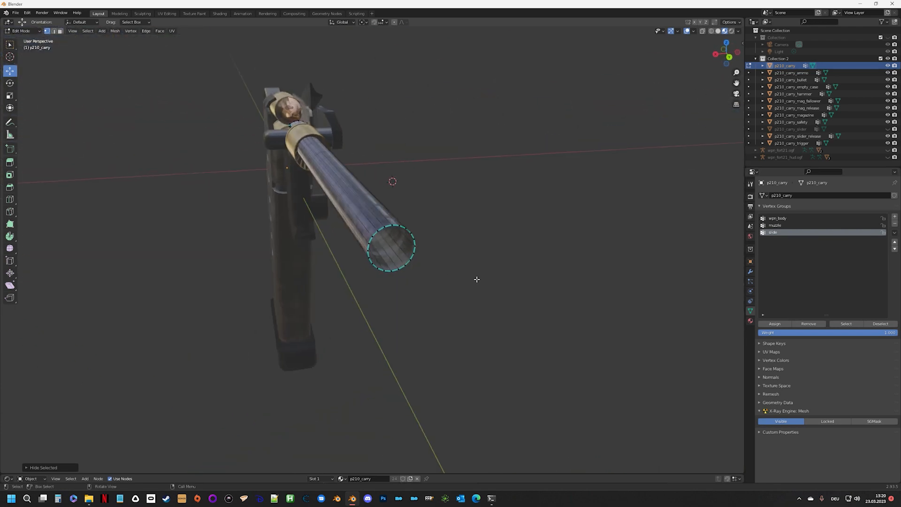
pyautogui.press('a')
pyautogui.click(790, 218)
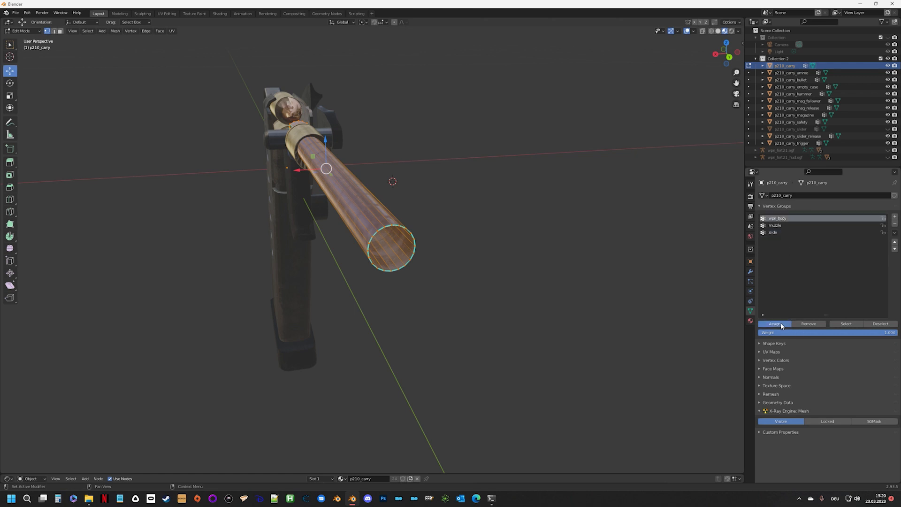
pyautogui.click(780, 323)
pyautogui.hotkey('alt', 'a')
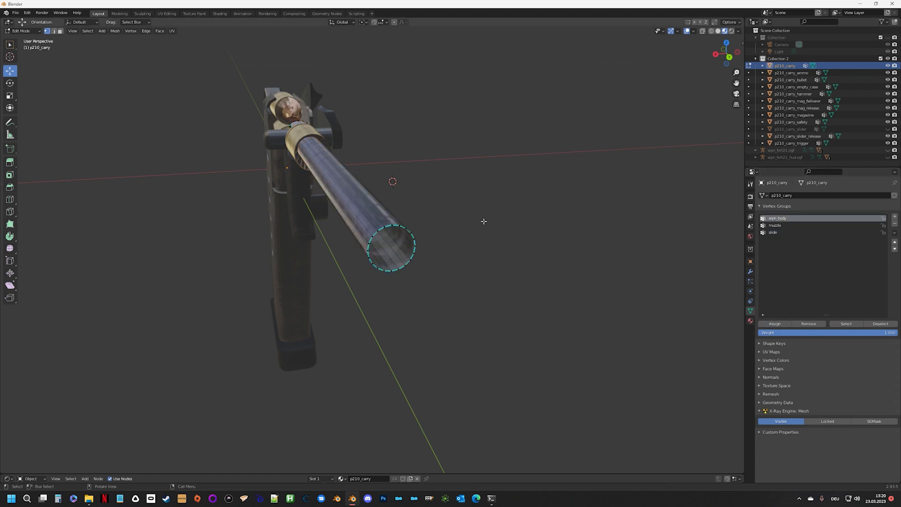
# Step: Reveal all hidden geometry, select the slide group's vertices to check the collar assignment, and clear the selection
pyautogui.hotkey('alt', 'h')
pyautogui.hotkey('alt', 'a')
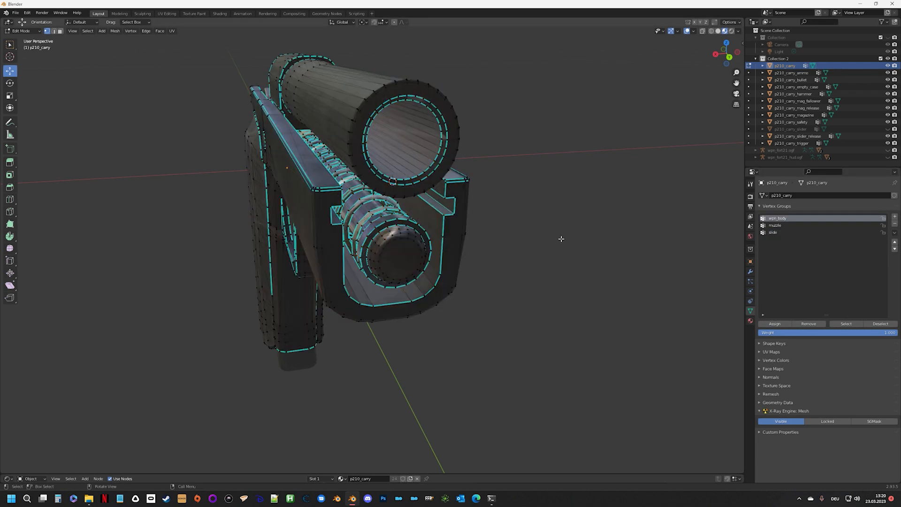
pyautogui.click(779, 232)
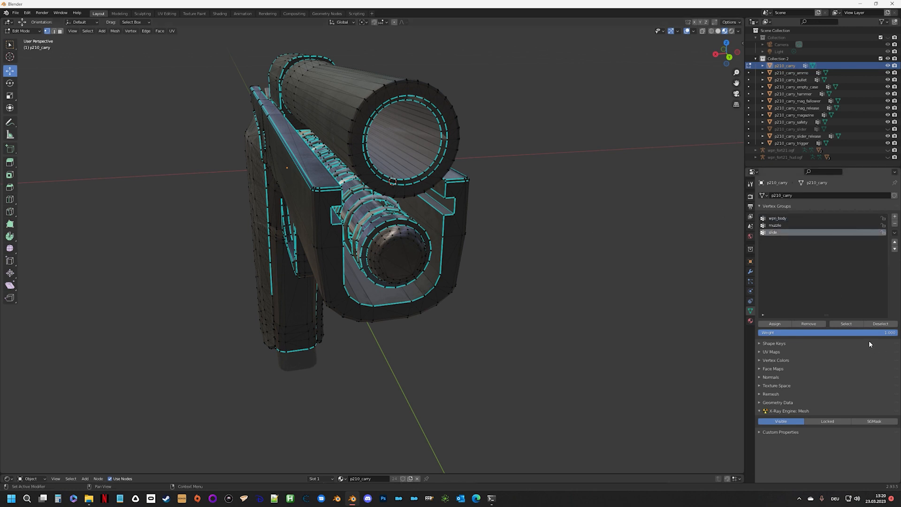
pyautogui.click(847, 324)
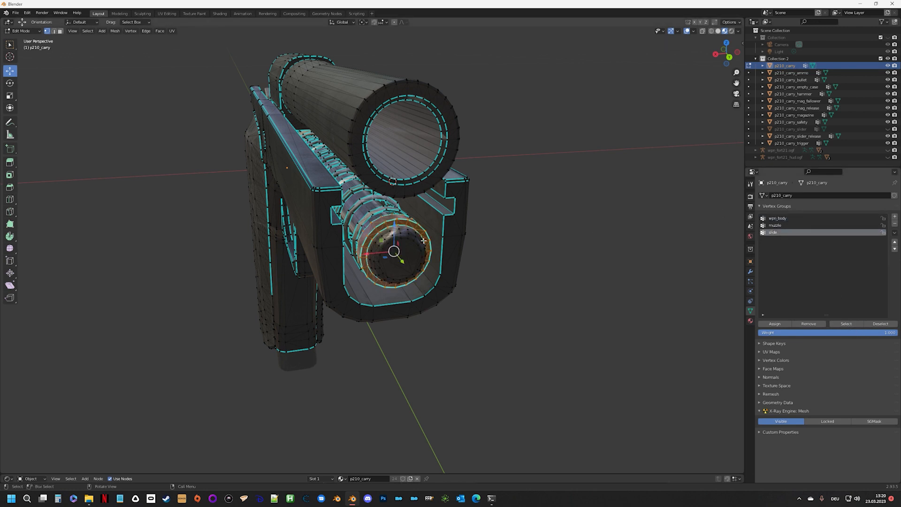
pyautogui.moveTo(374, 248); pyautogui.dragTo(379, 248, button='middle')
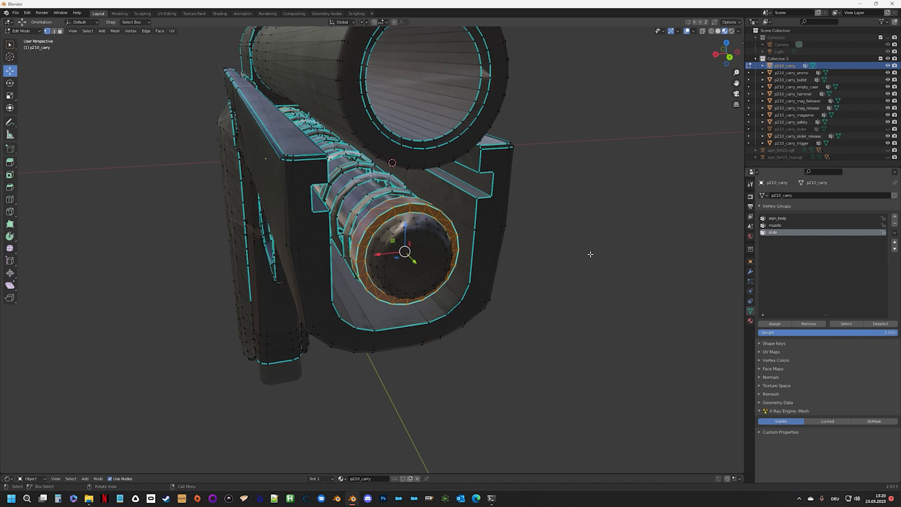
pyautogui.click(613, 282)
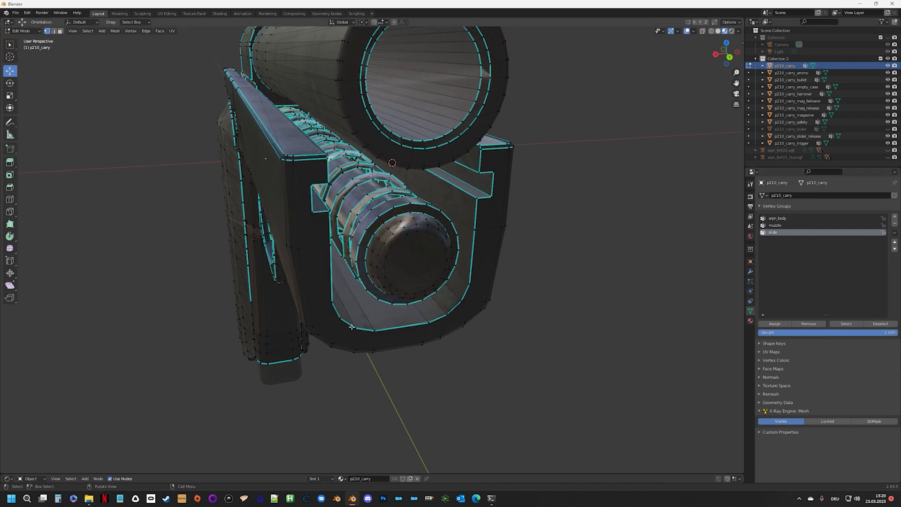
# Step: Hide the linked pistol frame geometry and isolate p210_carry in local view, focused on the spring and guide rod
pyautogui.press('l')
pyautogui.press('h')
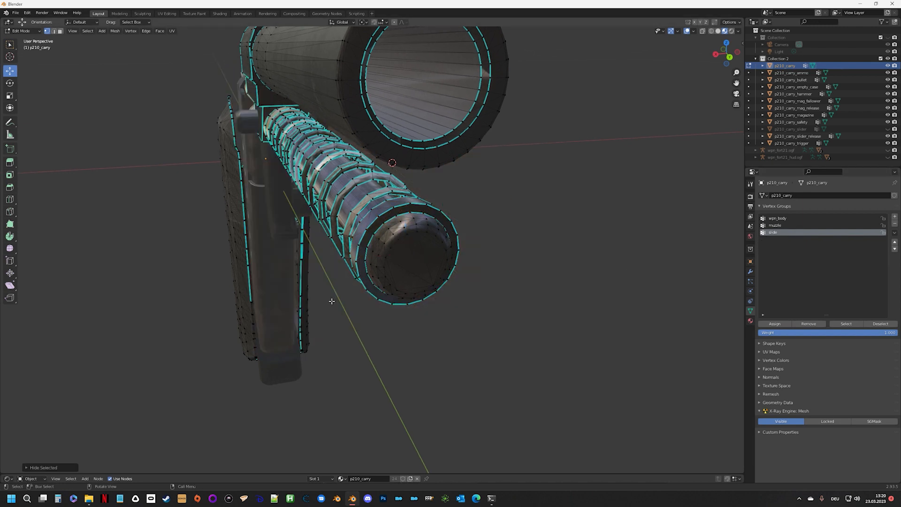
pyautogui.hotkey('alt', 'z')
pyautogui.press('KP_Divide')
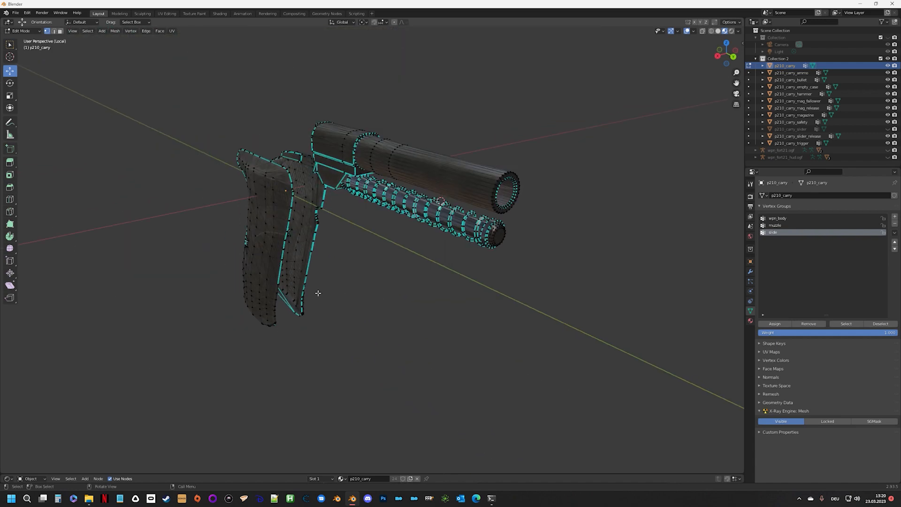
pyautogui.scroll(3, 462, 228)
pyautogui.moveTo(462, 229)
pyautogui.mouseDown(button='middle')
pyautogui.moveTo(507, 218)
pyautogui.moveTo(472, 235)
pyautogui.mouseUp(button='middle')
pyautogui.scroll(1, 471, 234)
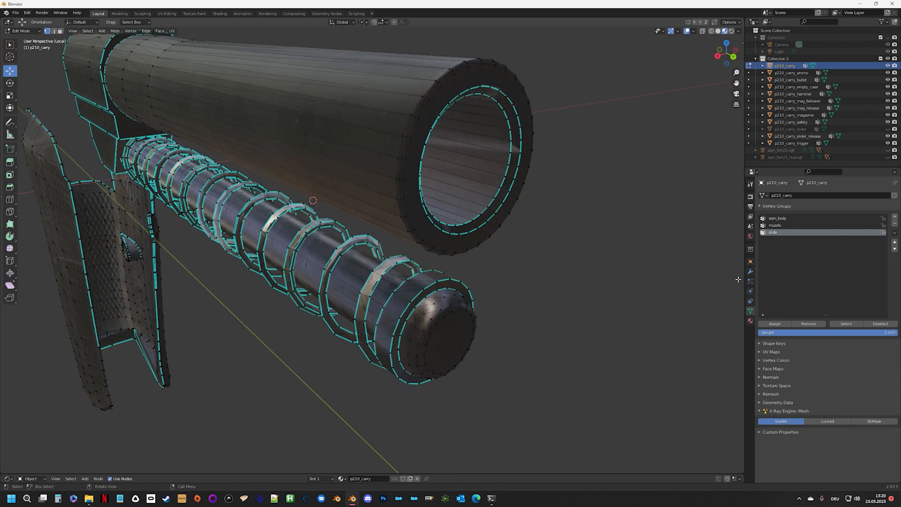
# Step: Select the slide vertex group's collar at the guide rod tip and try moving it back along Y toward the spring, undoing the move
pyautogui.click(845, 324)
pyautogui.moveTo(450, 323); pyautogui.dragTo(533, 305, button='middle')
pyautogui.keyDown('shift'); pyautogui.moveTo(591, 300); pyautogui.dragTo(596, 270, button='middle'); pyautogui.keyUp('shift')
pyautogui.scroll(2, 596, 271)
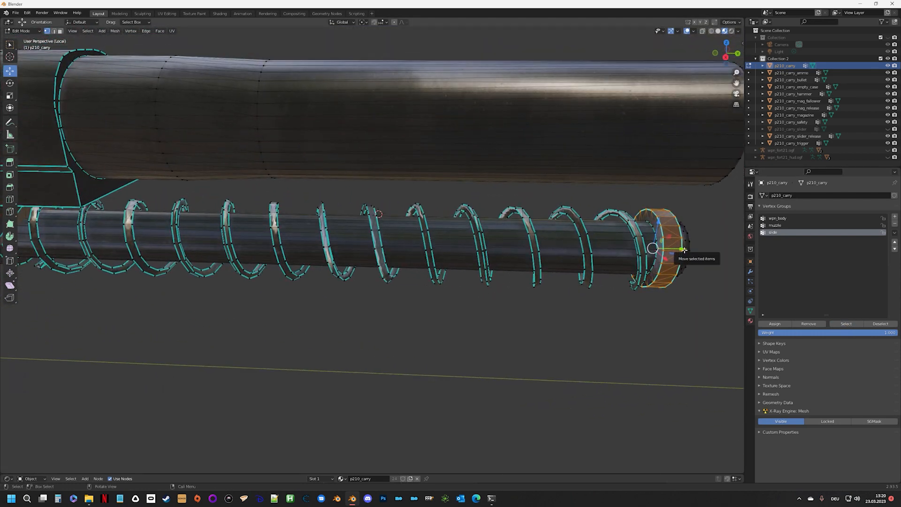
pyautogui.moveTo(684, 249)
pyautogui.mouseDown()
pyautogui.moveTo(587, 249)
pyautogui.moveTo(728, 249)
pyautogui.moveTo(563, 248)
pyautogui.moveTo(712, 249)
pyautogui.moveTo(672, 246)
pyautogui.mouseUp()
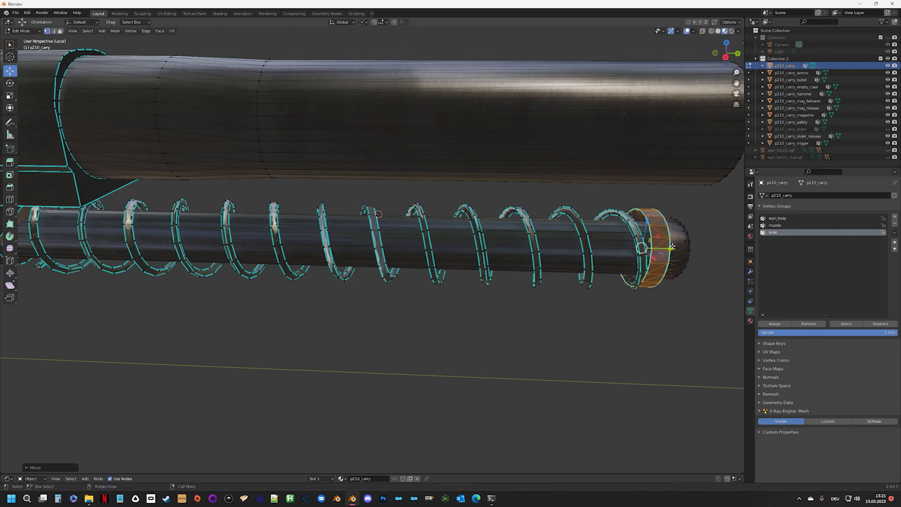
pyautogui.hotkey('ctrl', 'z')
# Step: Move the selected collar slightly forward along the Y axis toward the guide rod's rounded cap and check its fit
pyautogui.scroll(1, 678, 248)
pyautogui.keyDown('shift'); pyautogui.moveTo(642, 251); pyautogui.dragTo(467, 252, button='middle'); pyautogui.keyUp('shift')
pyautogui.scroll(3, 310, 258)
pyautogui.keyDown('shift'); pyautogui.moveTo(143, 266); pyautogui.dragTo(334, 246, button='middle'); pyautogui.keyUp('shift')
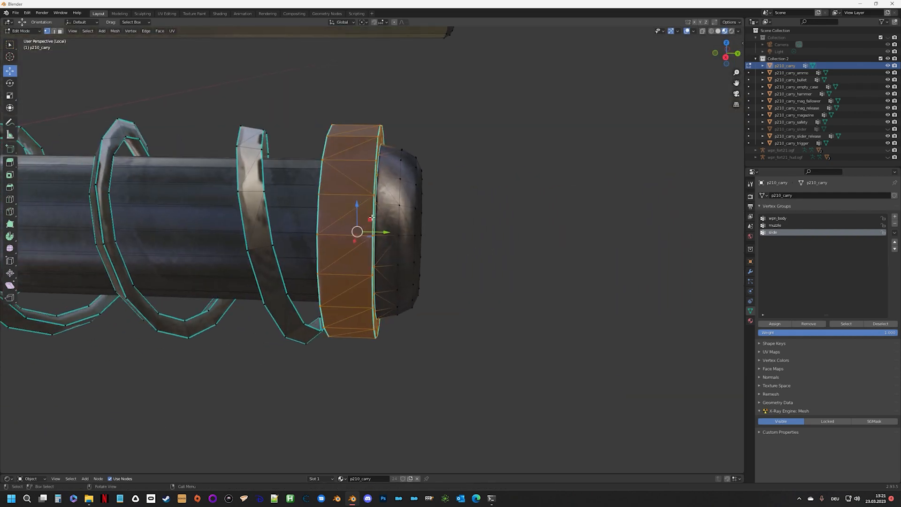
pyautogui.moveTo(371, 218); pyautogui.dragTo(407, 226, button='middle')
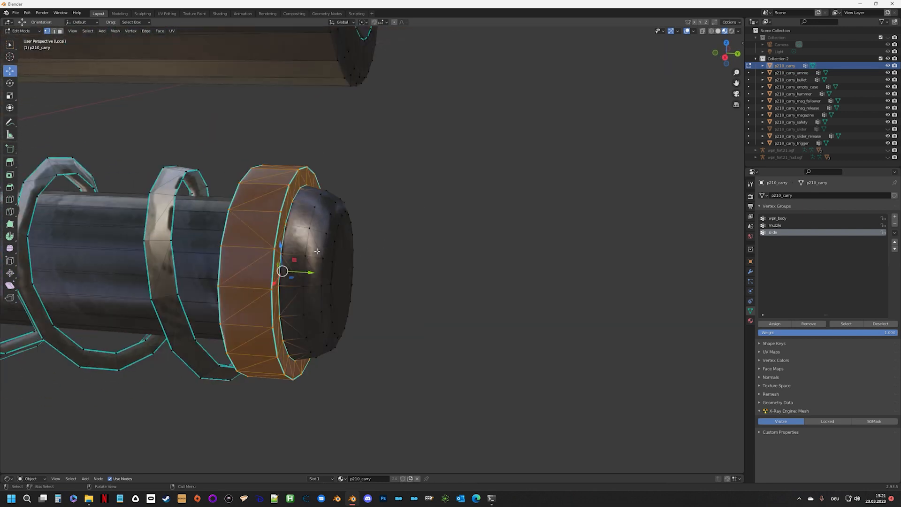
pyautogui.moveTo(310, 272); pyautogui.dragTo(312, 272)
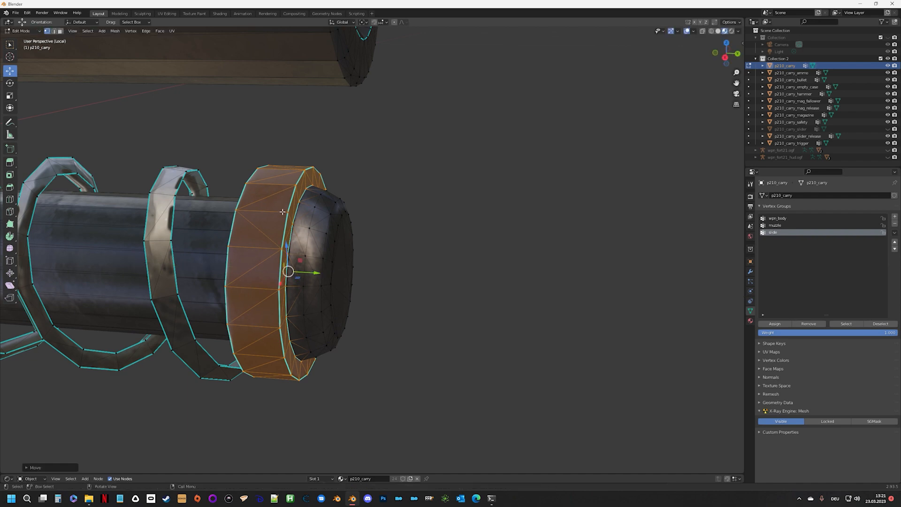
pyautogui.scroll(5, 281, 211)
pyautogui.moveTo(390, 248); pyautogui.dragTo(405, 260, button='middle')
pyautogui.scroll(-3, 401, 261)
pyautogui.scroll(-4, 400, 262)
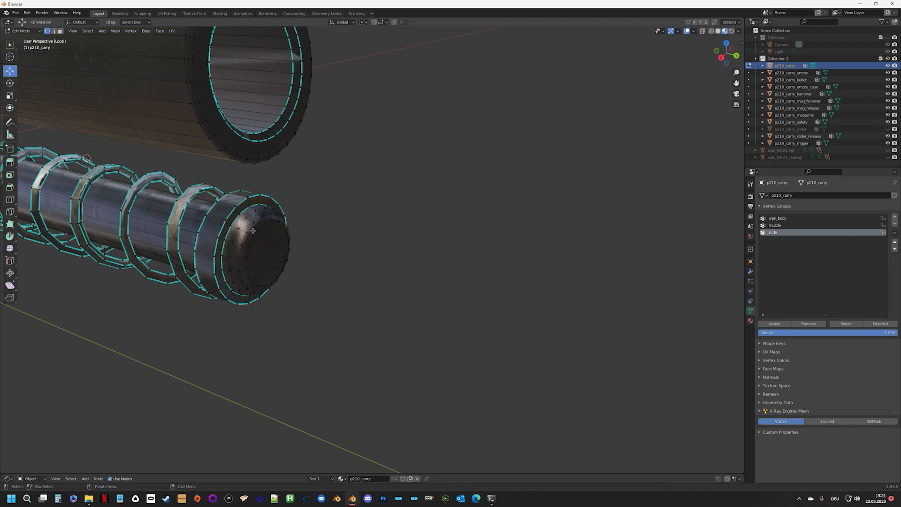
pyautogui.moveTo(240, 319); pyautogui.dragTo(404, 317, button='middle')
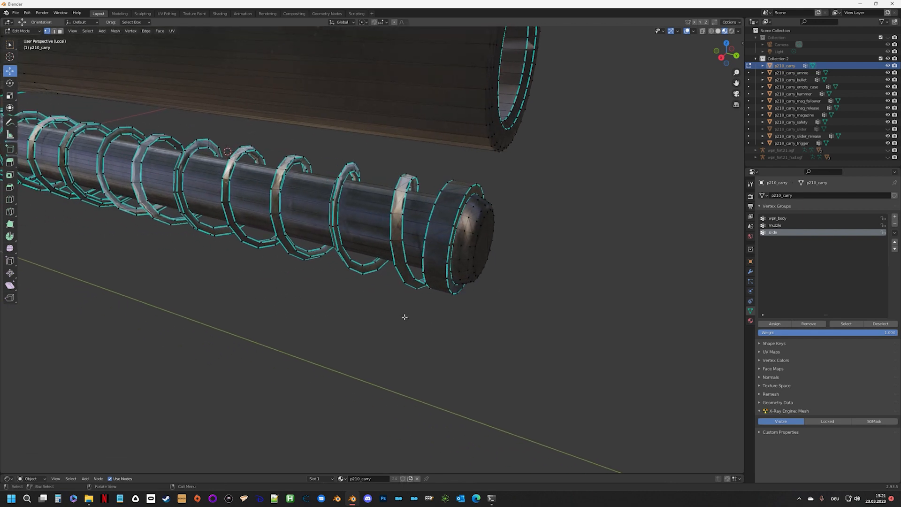
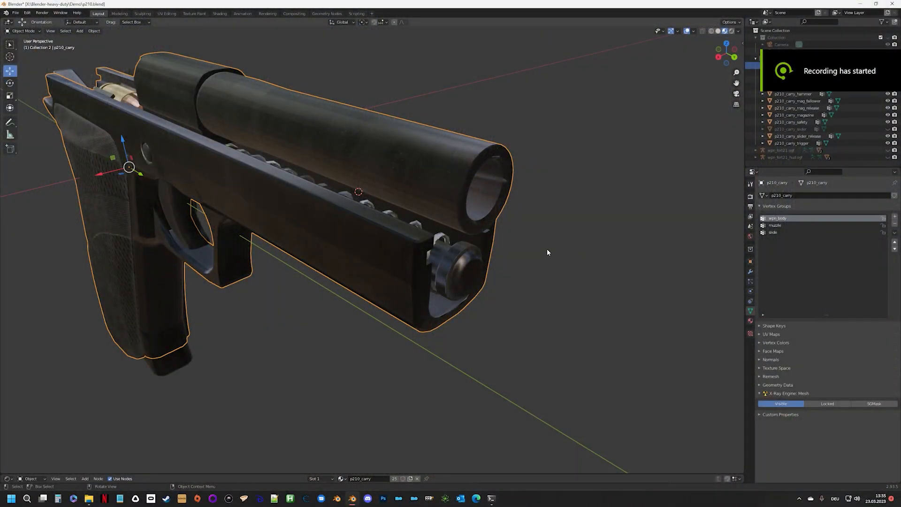
# Step: Hide the vertices of the wpn_body vertex group while editing the p210_carry mesh
pyautogui.moveTo(547, 252); pyautogui.dragTo(526, 233, button='middle')
pyautogui.scroll(2, 529, 246)
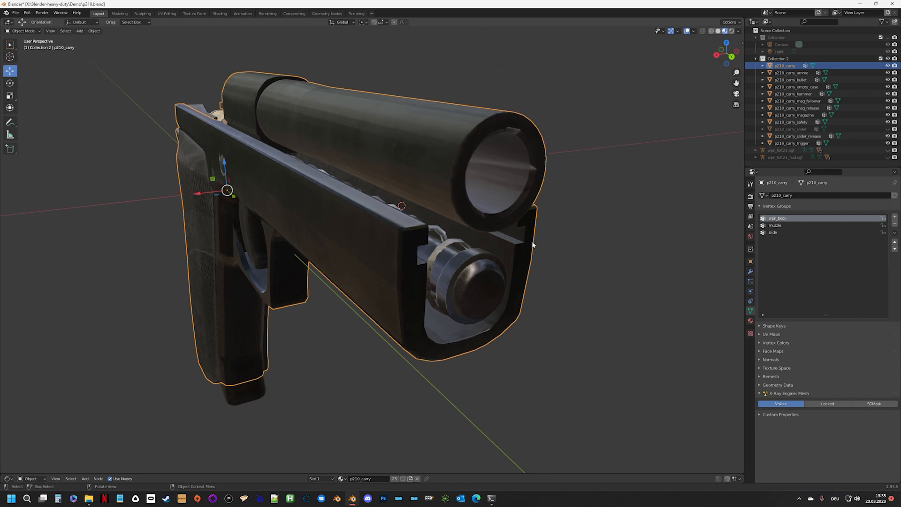
pyautogui.press('Tab')
pyautogui.click(577, 239)
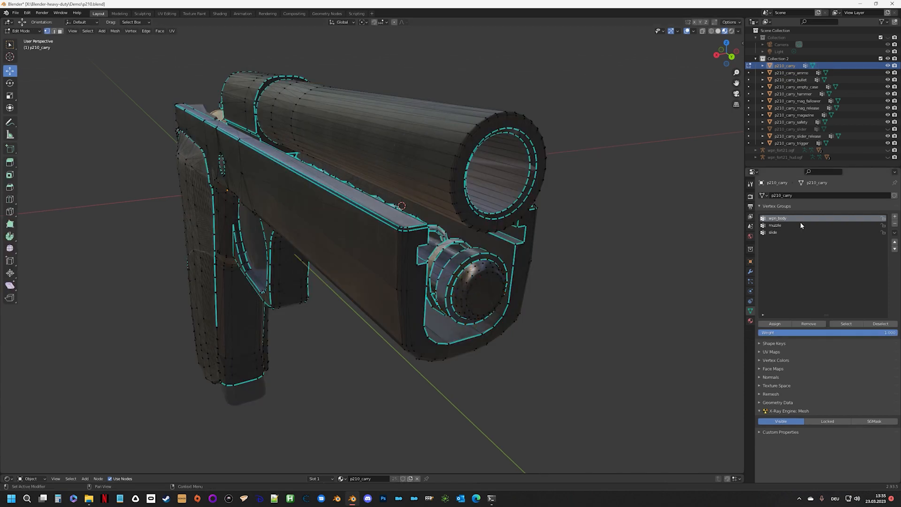
pyautogui.click(844, 324)
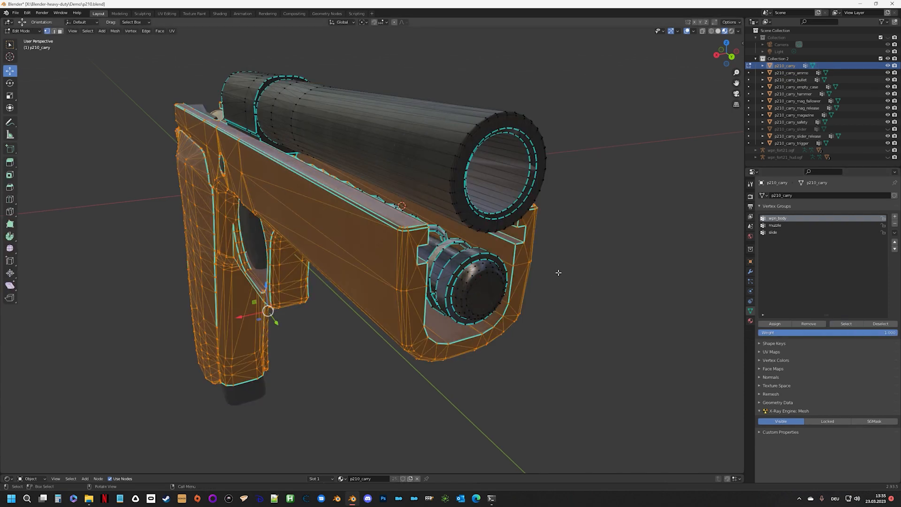
pyautogui.press('h')
# Step: Hide the vertices of the muzzle vertex group so that only the recoil spring and collar are left
pyautogui.click(777, 225)
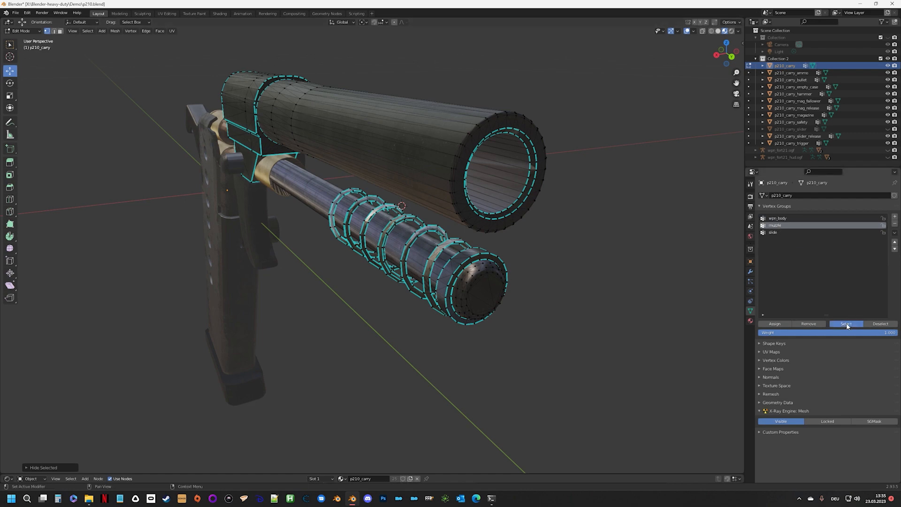
pyautogui.click(846, 324)
pyautogui.moveTo(382, 226); pyautogui.dragTo(335, 243, button='middle')
pyautogui.press('h')
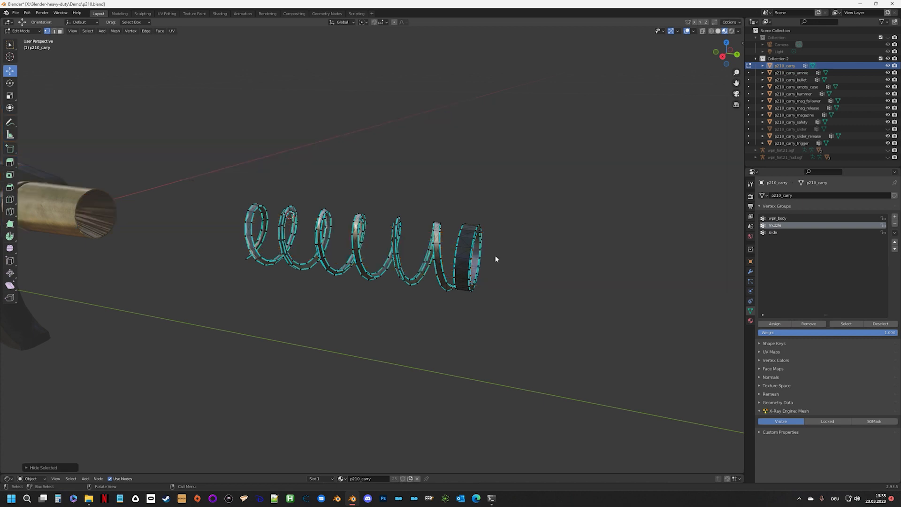
# Step: Select the slide vertex group's vertices and examine the recoil spring and collar from several sides
pyautogui.click(774, 233)
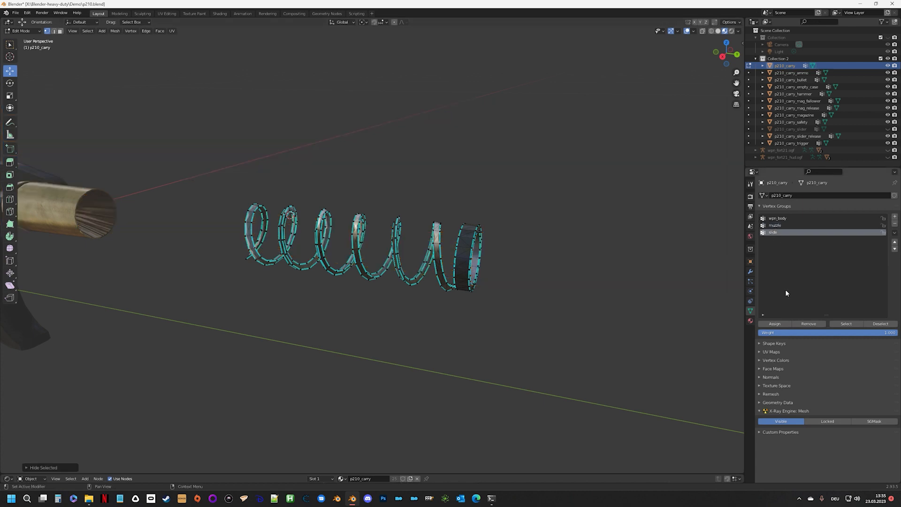
pyautogui.click(845, 324)
pyautogui.moveTo(352, 236); pyautogui.dragTo(347, 262, button='middle')
pyautogui.click(215, 207)
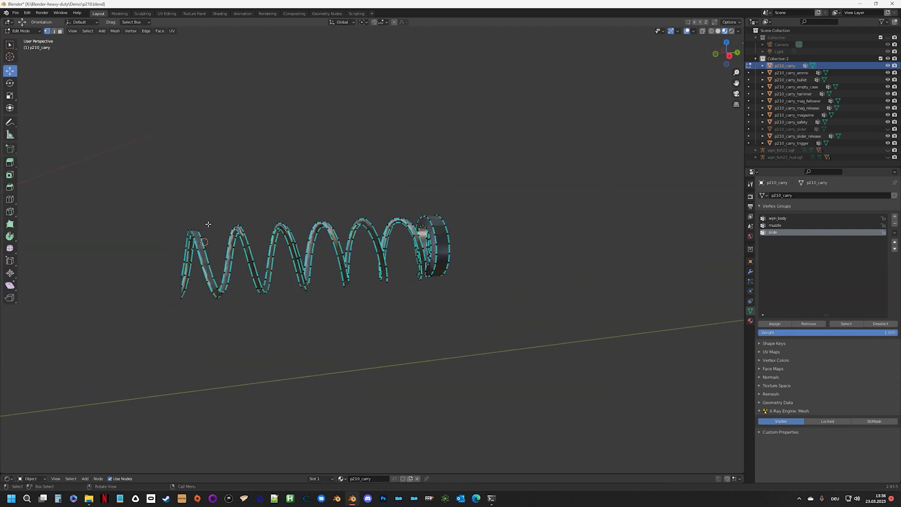
pyautogui.moveTo(208, 224); pyautogui.dragTo(478, 273, button='middle')
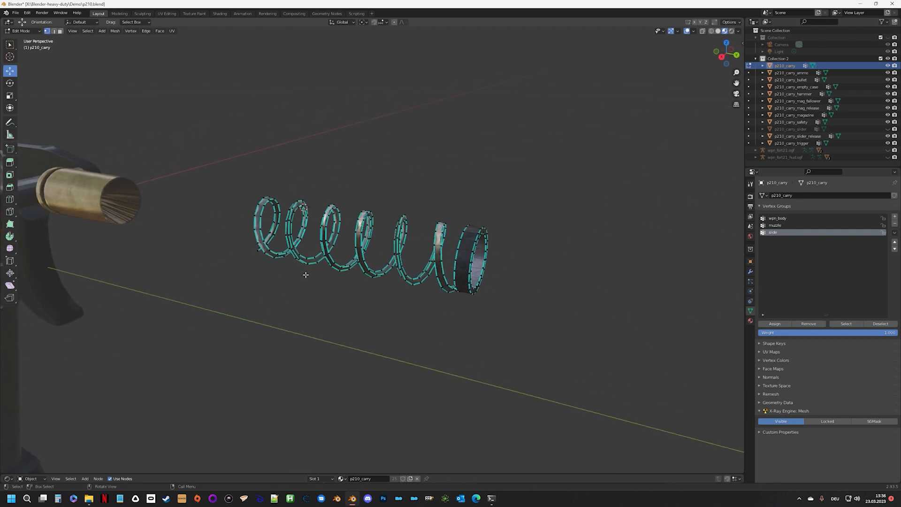
pyautogui.moveTo(305, 274); pyautogui.dragTo(287, 246, button='middle')
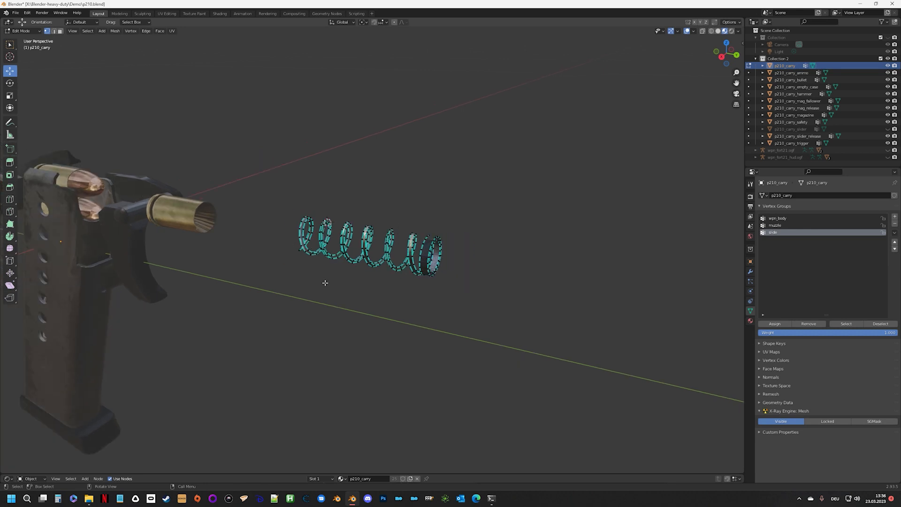
# Step: Reveal all hidden mesh parts, return to Object Mode and make the p210_carry_slider object visible
pyautogui.hotkey('alt', 'h')
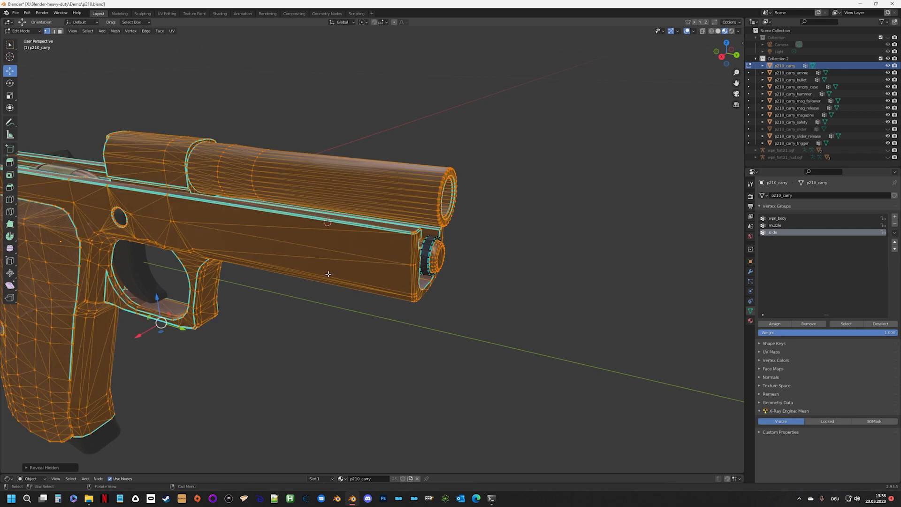
pyautogui.press('Tab')
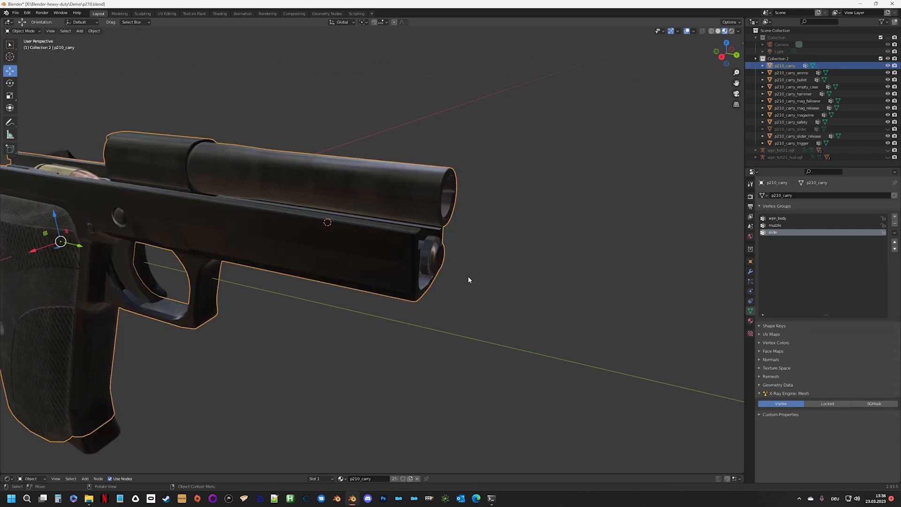
pyautogui.click(887, 129)
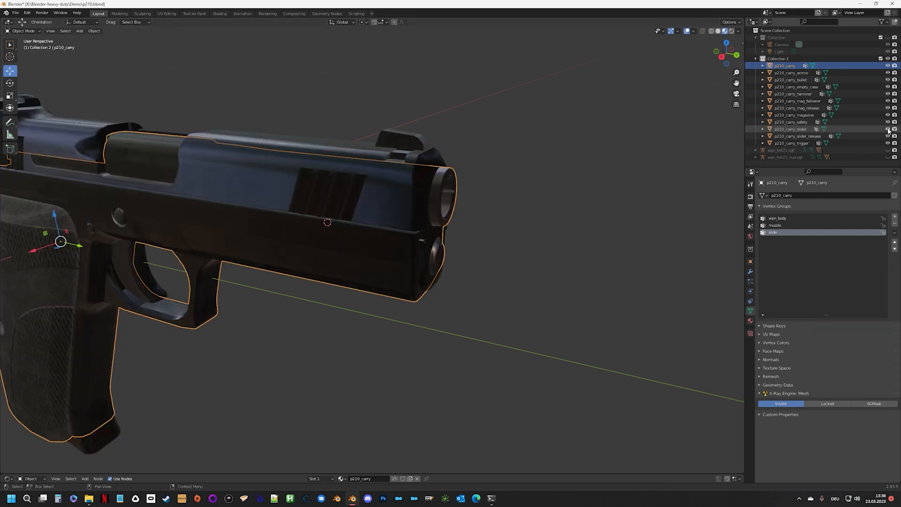
pyautogui.moveTo(412, 234); pyautogui.dragTo(652, 183, button='middle')
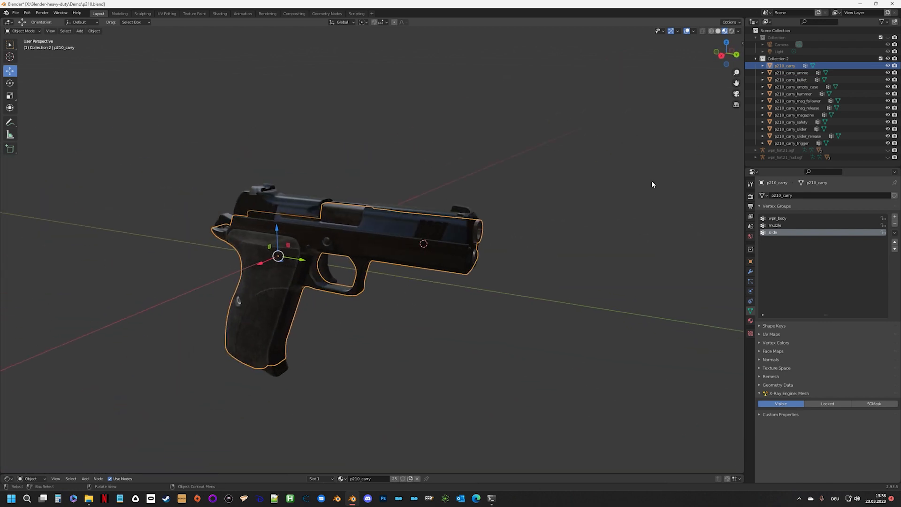
# Step: Unhide the wpn_fort21_hud.ogf armature and paste a copy of it into Collection 2
pyautogui.click(887, 157)
pyautogui.click(790, 157)
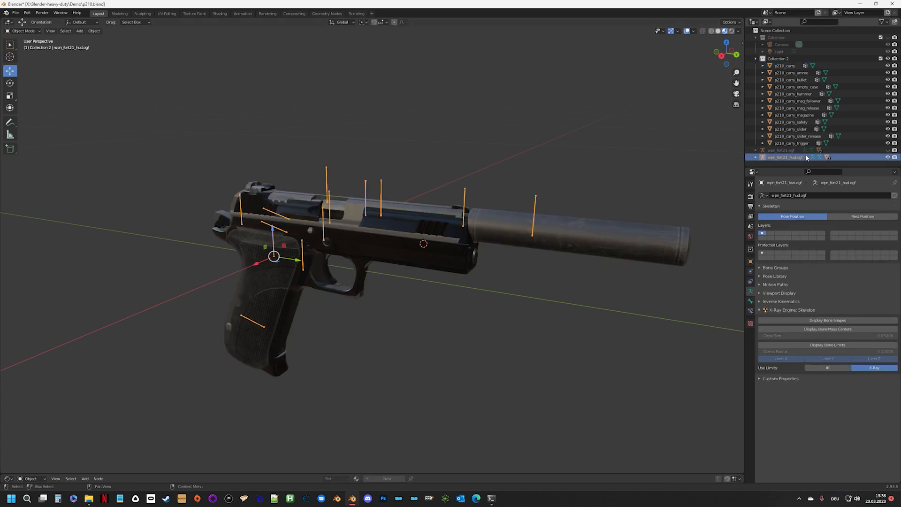
pyautogui.click(755, 157)
pyautogui.scroll(-2, 774, 140)
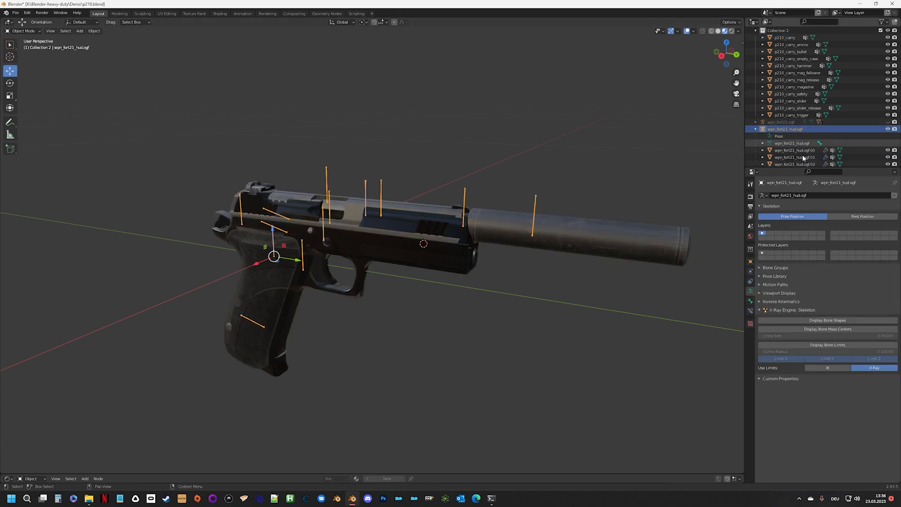
pyautogui.hotkey('ctrl', 'c')
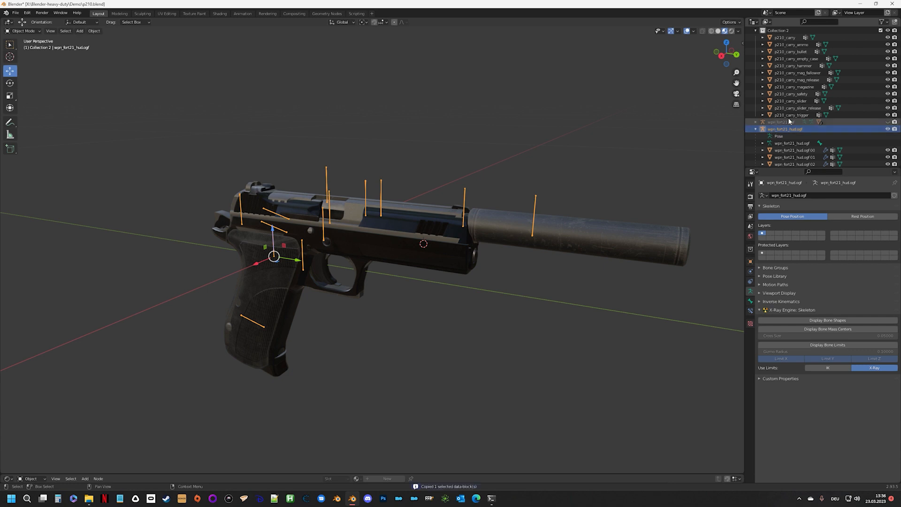
pyautogui.scroll(2, 787, 118)
pyautogui.click(780, 60)
pyautogui.hotkey('ctrl', 'v')
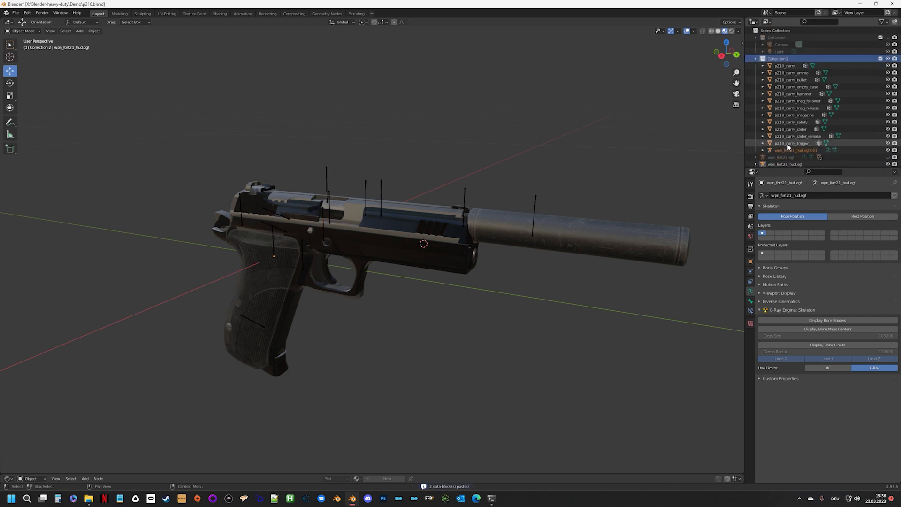
# Step: Rename the pasted armature to wpn_p210_hud and hide the original wpn_fort21_hud.ogf armature with its meshes
pyautogui.click(772, 149)
pyautogui.scroll(-3, 795, 135)
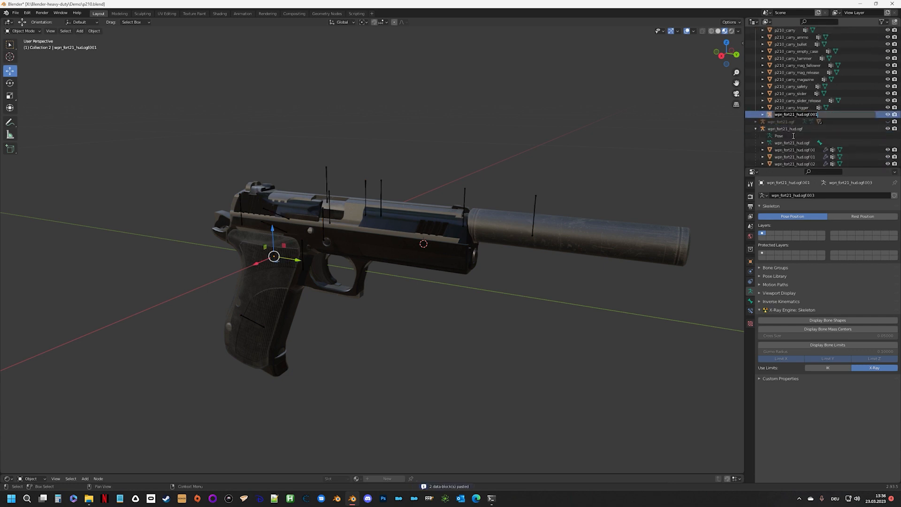
pyautogui.doubleClick(784, 115)
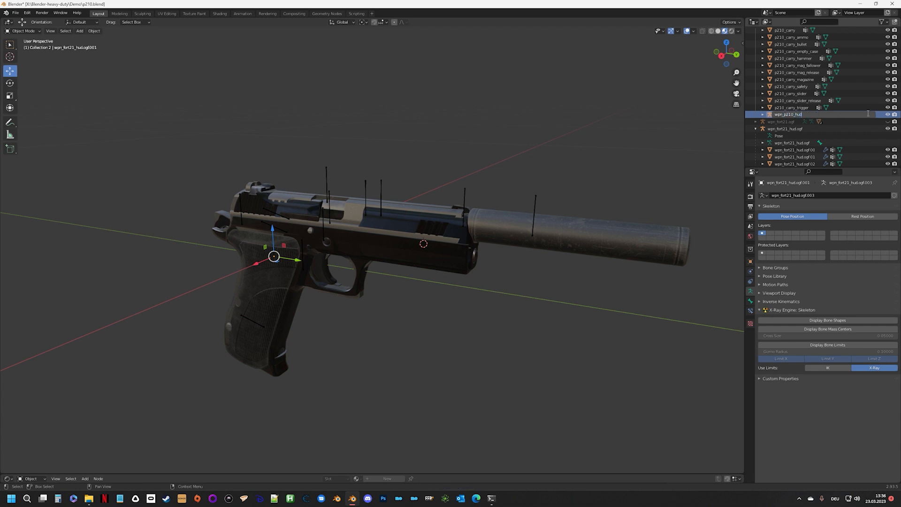
pyautogui.press('Return')
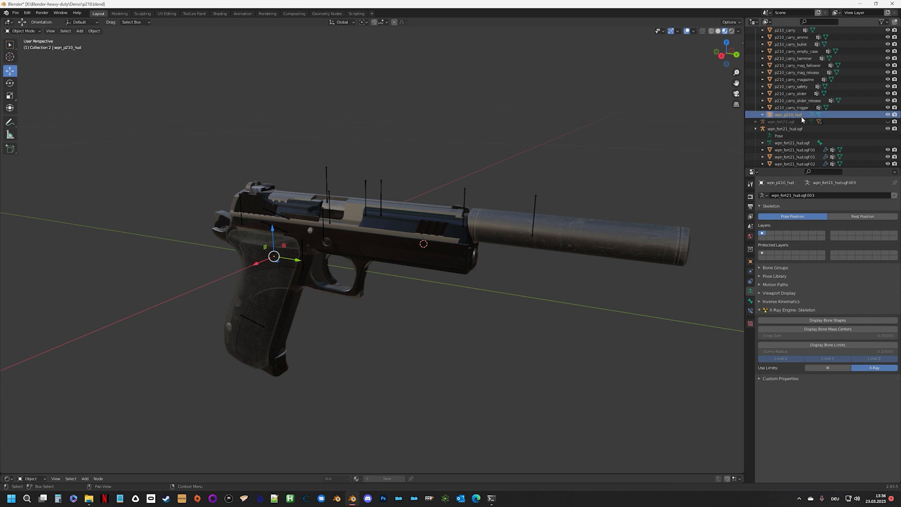
pyautogui.scroll(-1, 848, 117)
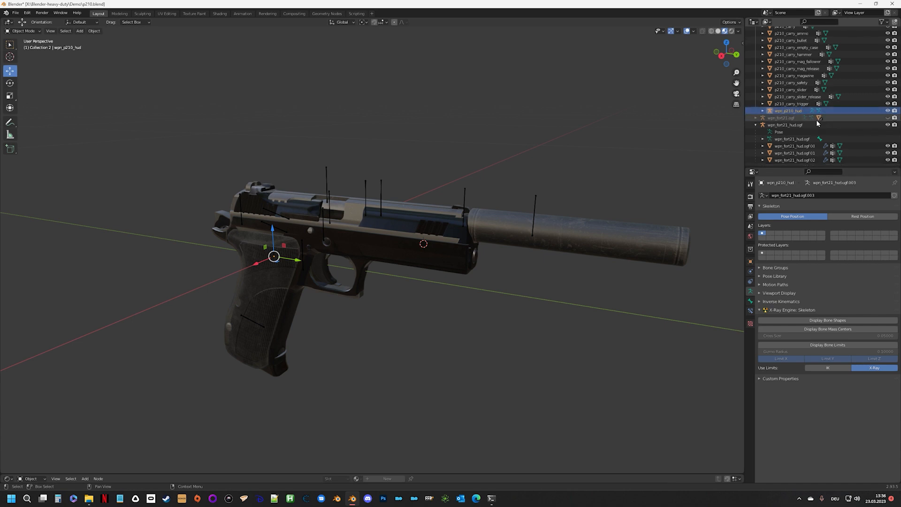
pyautogui.click(887, 125)
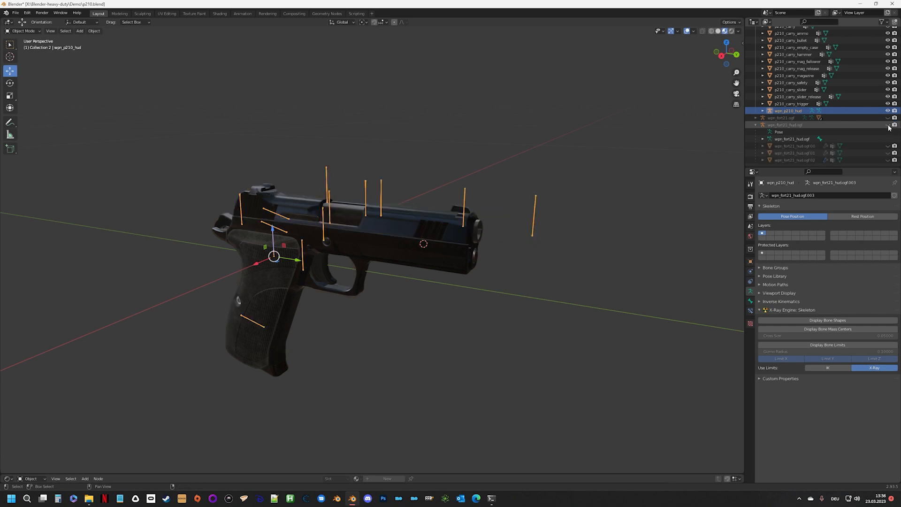
# Step: Parent all the p210_carry meshes, from p210_carry to p210_carry_trigger, to the wpn_p210_hud armature and expand its hierarchy
pyautogui.click(790, 105)
pyautogui.scroll(3, 794, 97)
pyautogui.keyDown('shift'); pyautogui.click(784, 55); pyautogui.keyUp('shift')
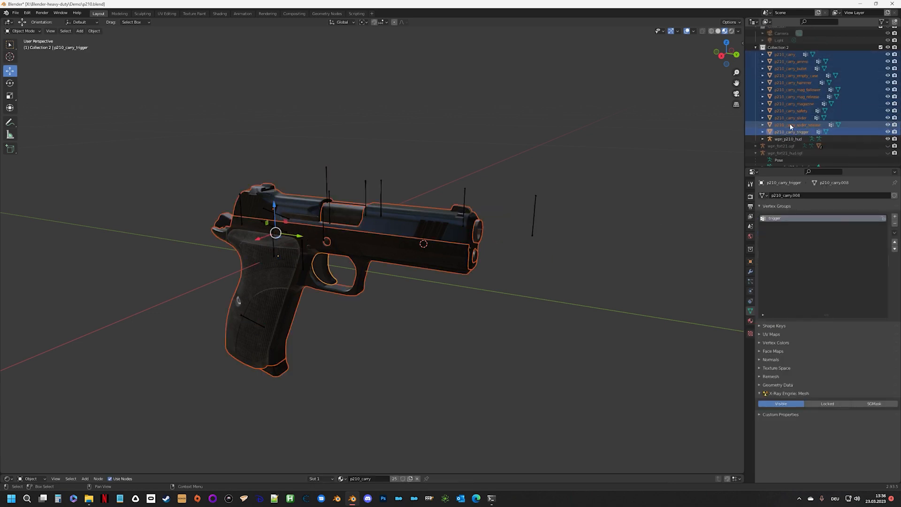
pyautogui.moveTo(788, 131); pyautogui.dragTo(795, 137)
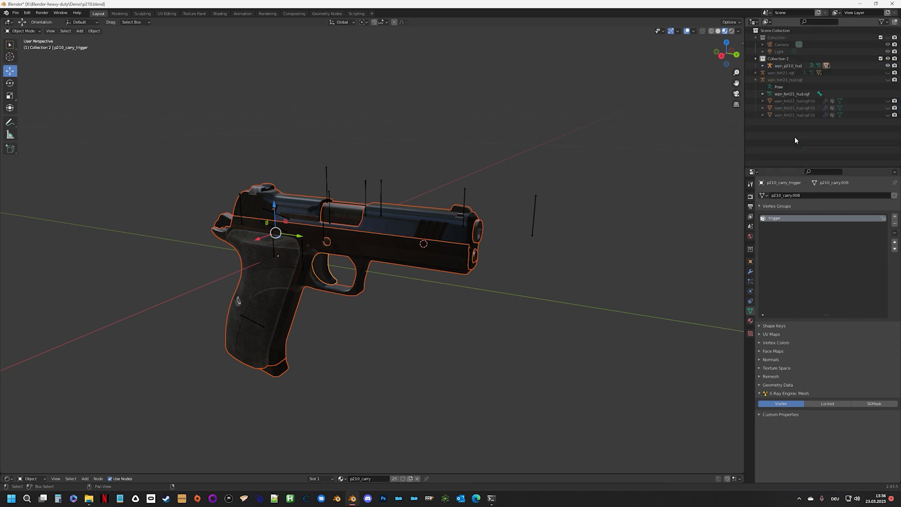
pyautogui.click(762, 65)
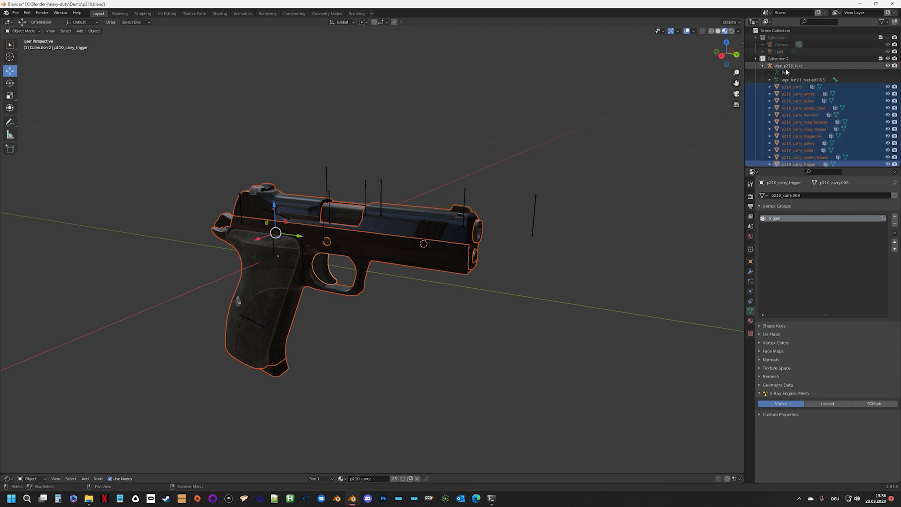
# Step: Add an Armature modifier to the p210_carry mesh and set its object to wpn_p210_hud
pyautogui.click(793, 87)
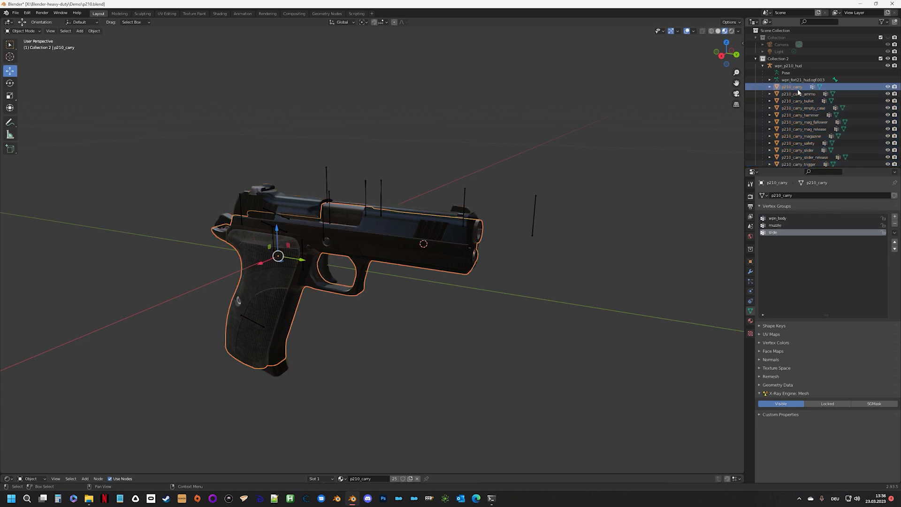
pyautogui.click(750, 271)
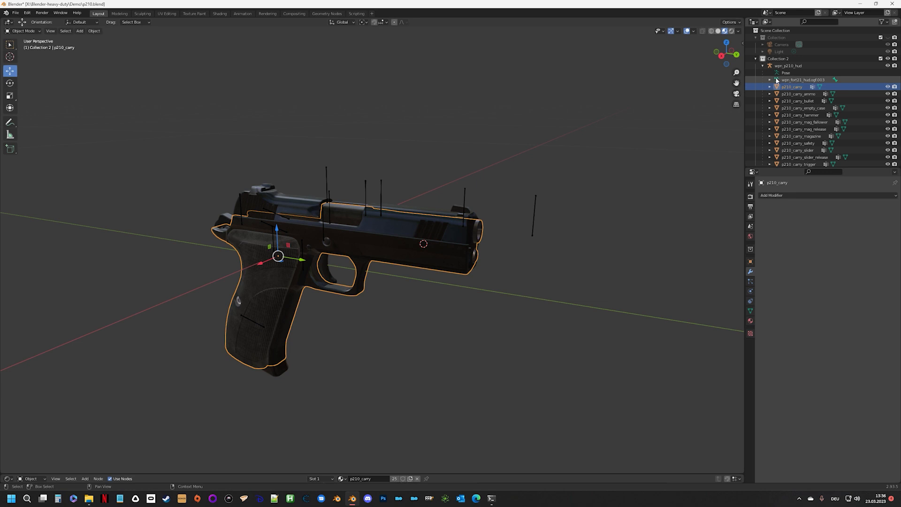
pyautogui.click(837, 196)
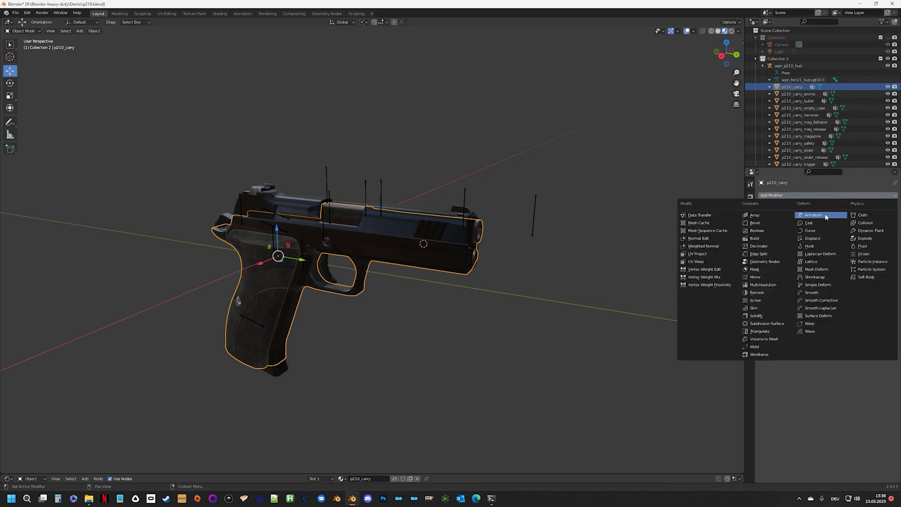
pyautogui.click(824, 215)
pyautogui.click(845, 218)
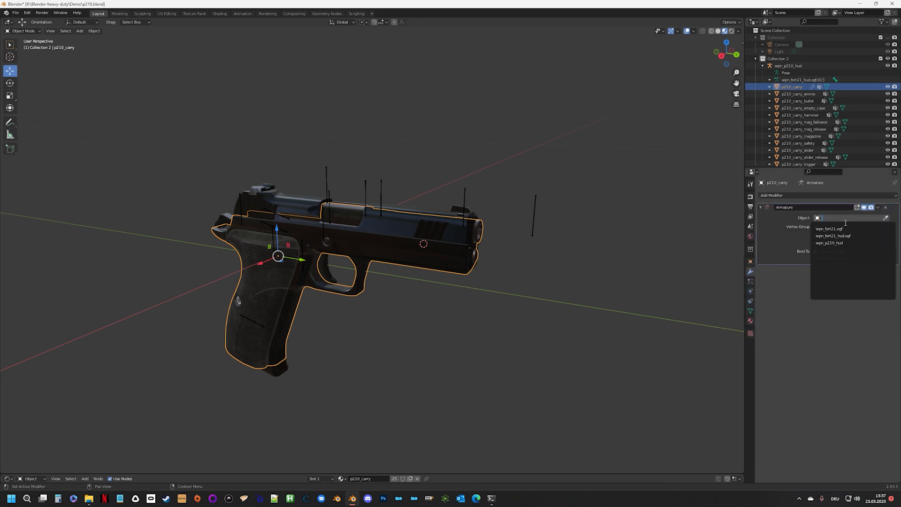
pyautogui.click(832, 235)
# Step: Add an Armature modifier to the p210_carry_ammo mesh and set its object to wpn_p210_hud
pyautogui.click(798, 94)
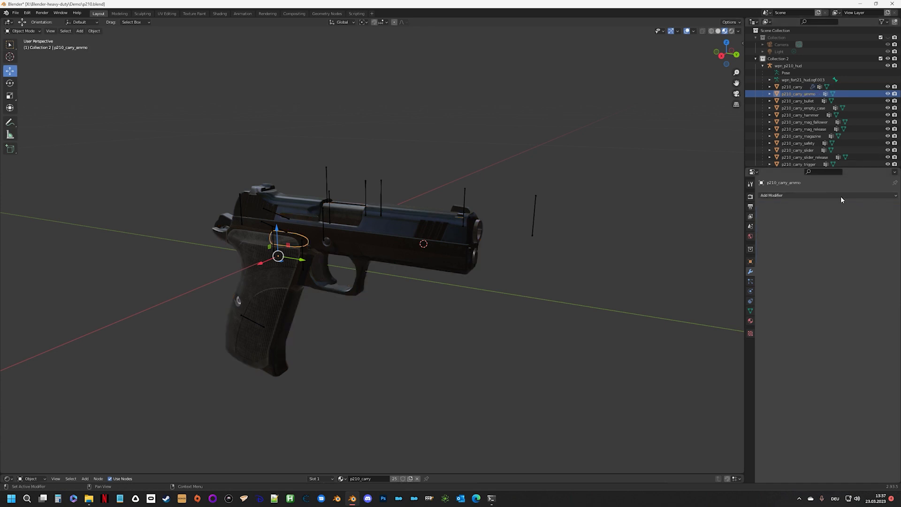
pyautogui.click(838, 195)
pyautogui.click(835, 215)
pyautogui.click(840, 218)
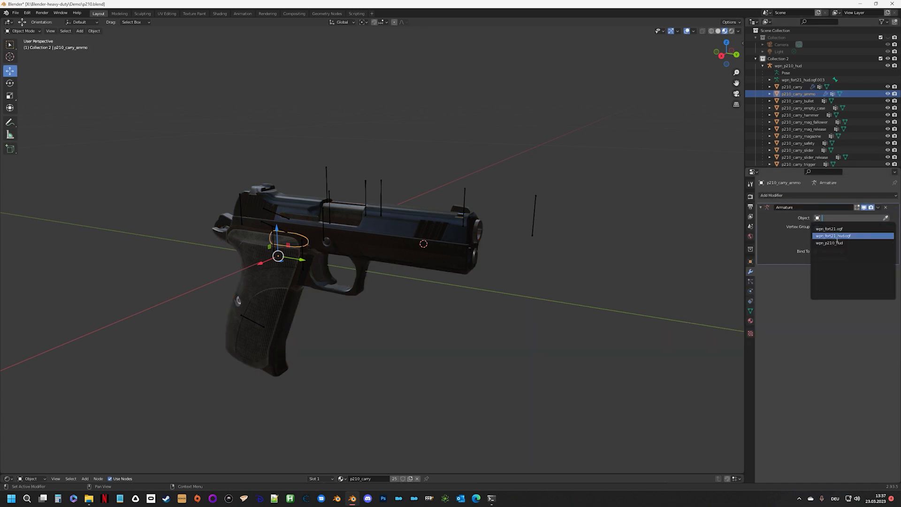
pyautogui.click(837, 244)
# Step: Add an Armature modifier to the p210_carry_bullet mesh and set its object to wpn_p210_hud
pyautogui.click(798, 101)
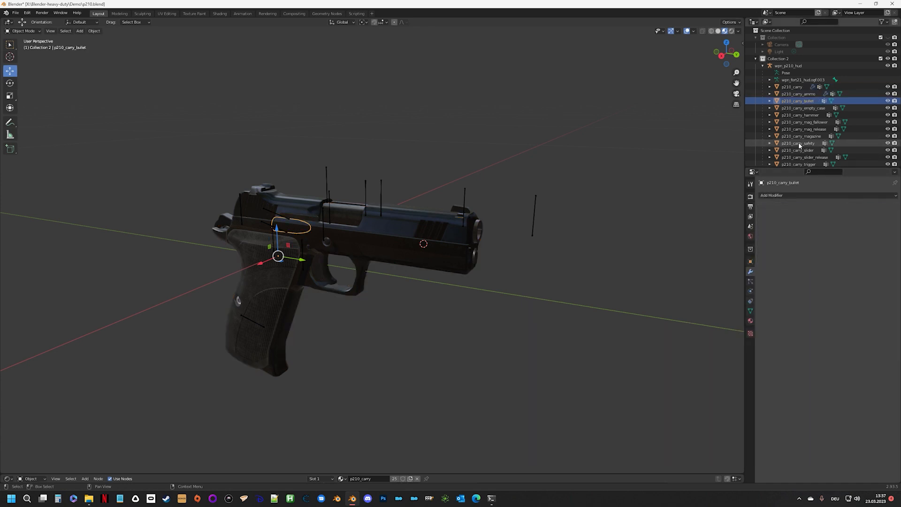
pyautogui.click(816, 195)
pyautogui.click(814, 215)
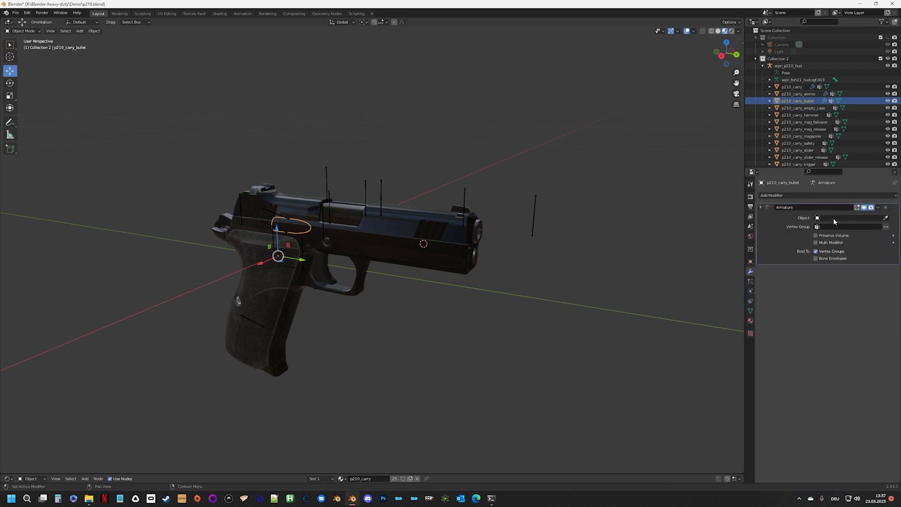
pyautogui.click(840, 217)
pyautogui.click(838, 243)
# Step: Add an Armature modifier to the p210_carry_empty_case mesh and set its object to wpn_p210_hud
pyautogui.click(803, 108)
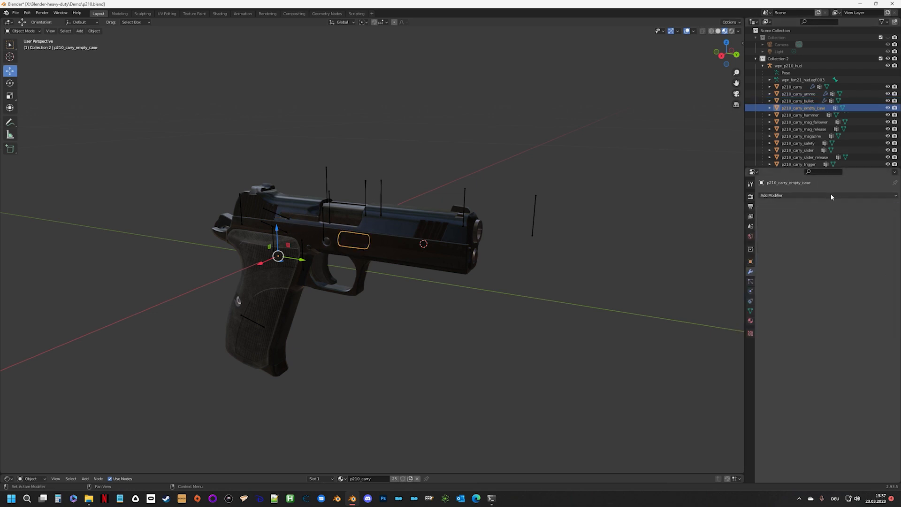
pyautogui.click(817, 196)
pyautogui.click(814, 216)
pyautogui.click(840, 218)
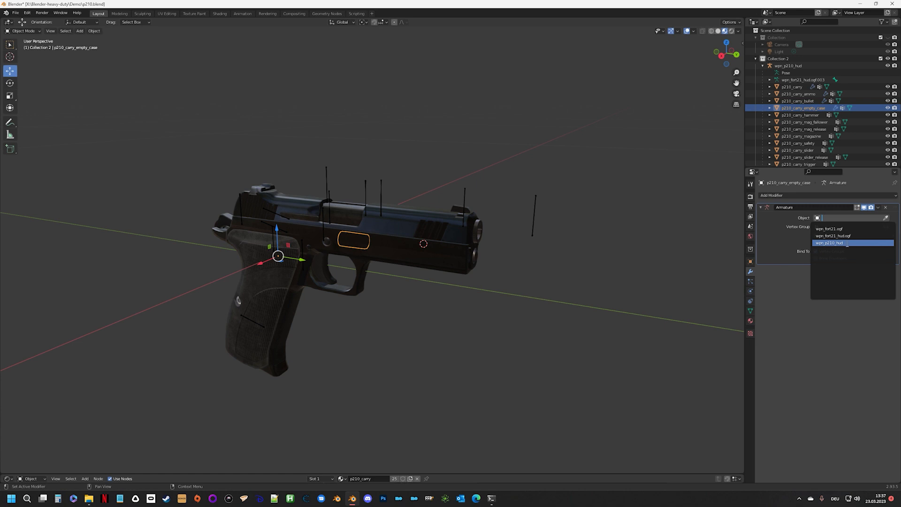
pyautogui.click(840, 243)
# Step: Add an Armature modifier to the p210_carry_hammer mesh and set its object to wpn_p210_hud
pyautogui.click(800, 115)
pyautogui.click(838, 196)
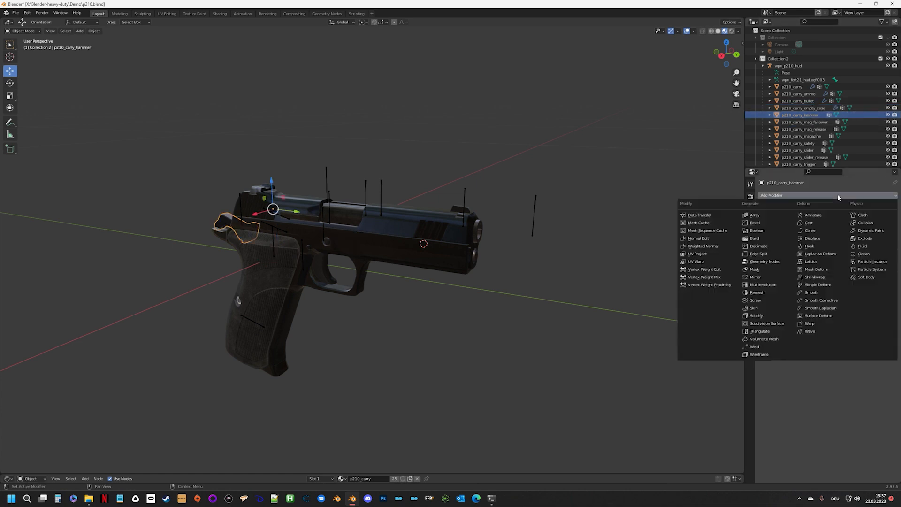
pyautogui.click(825, 218)
pyautogui.click(840, 217)
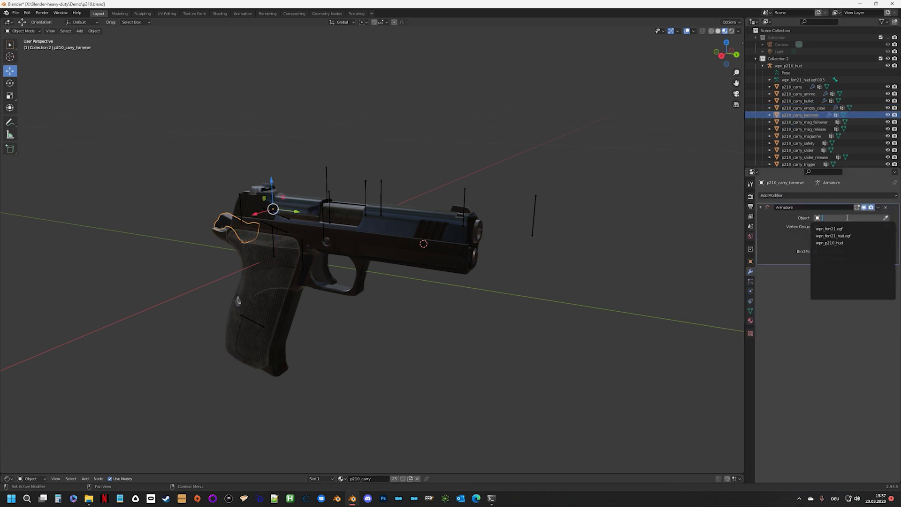
pyautogui.click(839, 240)
# Step: Add an Armature modifier to the p210_carry_mag_follower mesh and set its object to wpn_p210_hud
pyautogui.click(804, 122)
pyautogui.click(825, 195)
pyautogui.click(826, 219)
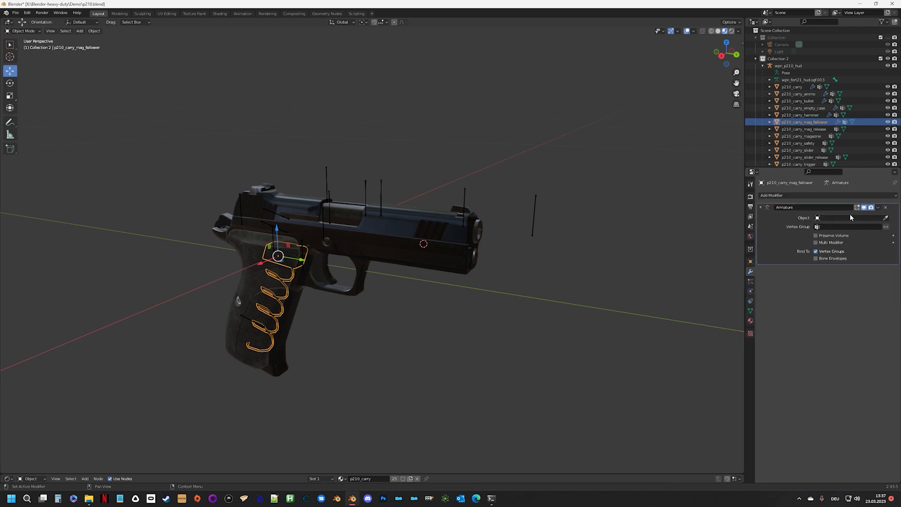
pyautogui.click(840, 217)
pyautogui.click(840, 243)
# Step: Add an Armature modifier to the p210_carry_mag_release mesh and set its object to wpn_p210_hud
pyautogui.scroll(-2, 807, 118)
pyautogui.click(803, 101)
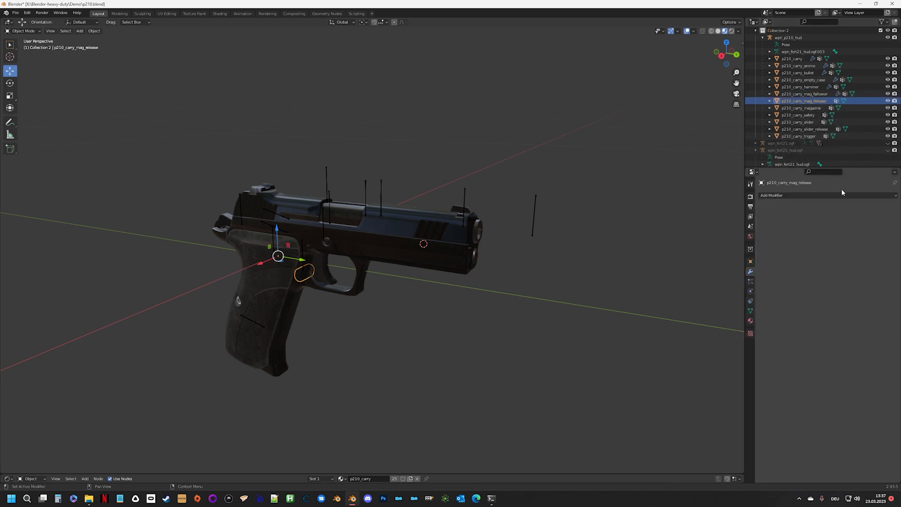
pyautogui.click(843, 195)
pyautogui.click(843, 196)
pyautogui.click(843, 196)
pyautogui.click(813, 215)
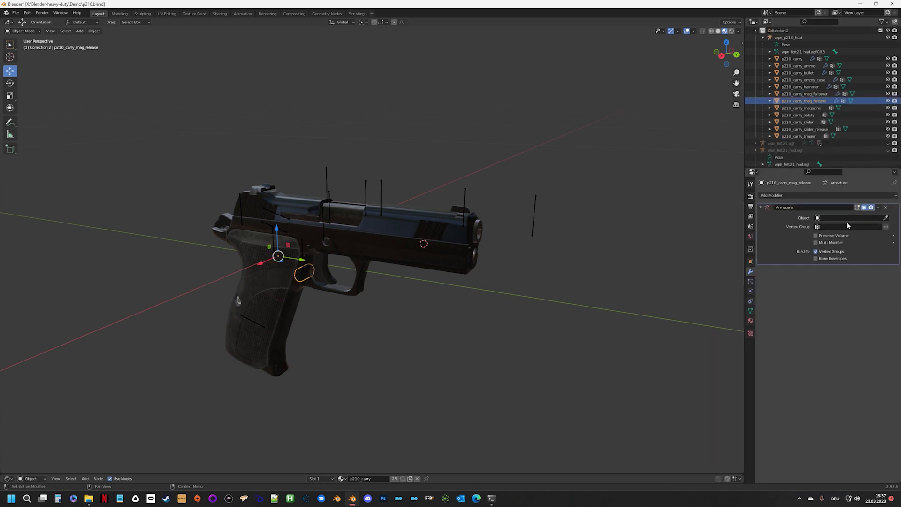
pyautogui.click(842, 218)
pyautogui.click(829, 243)
# Step: Add an Armature modifier to the p210_carry_magazine mesh and set its object to wpn_p210_hud
pyautogui.click(801, 108)
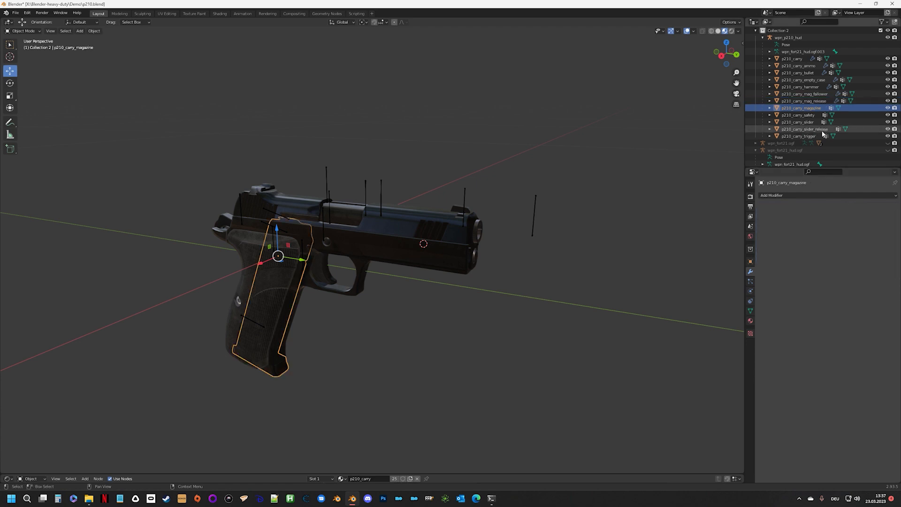
pyautogui.click(839, 195)
pyautogui.click(827, 215)
pyautogui.click(842, 218)
pyautogui.click(840, 243)
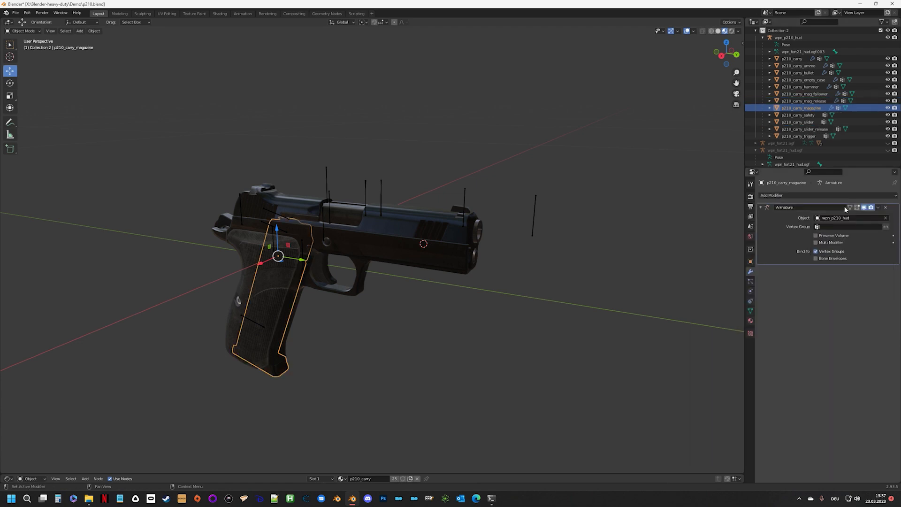
# Step: Add an Armature modifier to the p210_carry_safety mesh and set its object to wpn_p210_hud
pyautogui.click(798, 115)
pyautogui.click(834, 196)
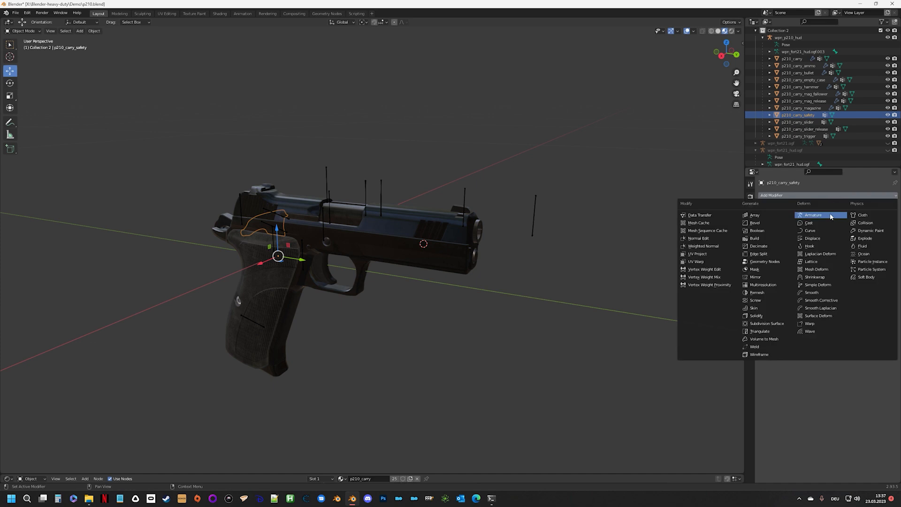
pyautogui.click(827, 216)
pyautogui.click(840, 217)
pyautogui.click(839, 243)
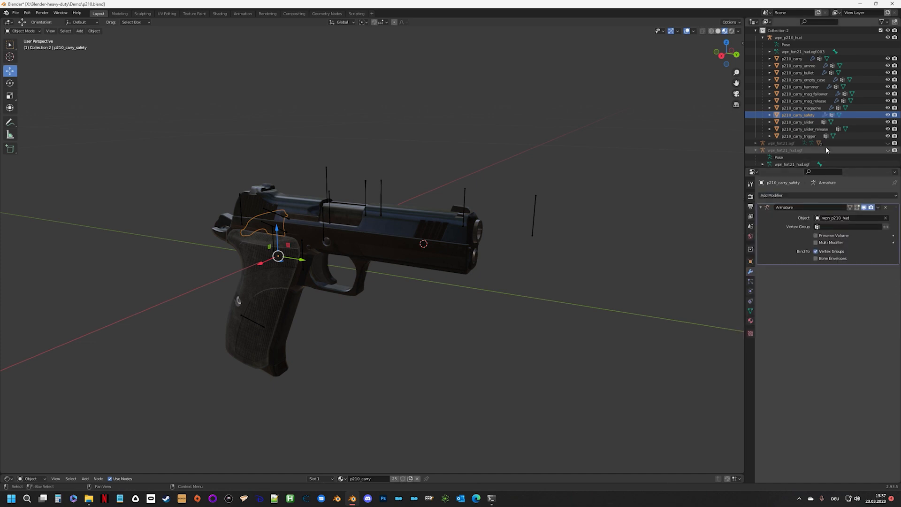
# Step: Add an Armature modifier to the p210_carry_slider mesh and set its object to wpn_p210_hud
pyautogui.click(798, 122)
pyautogui.click(834, 195)
pyautogui.click(828, 215)
pyautogui.click(839, 217)
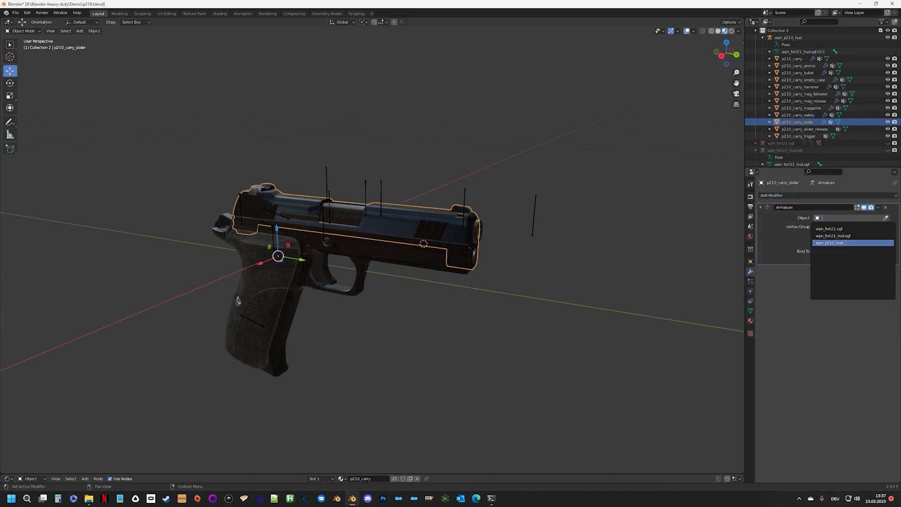
pyautogui.click(840, 243)
# Step: Add an Armature modifier to the p210_carry_slider_release mesh and set its object to wpn_p210_hud
pyautogui.click(804, 129)
pyautogui.click(834, 195)
pyautogui.click(827, 215)
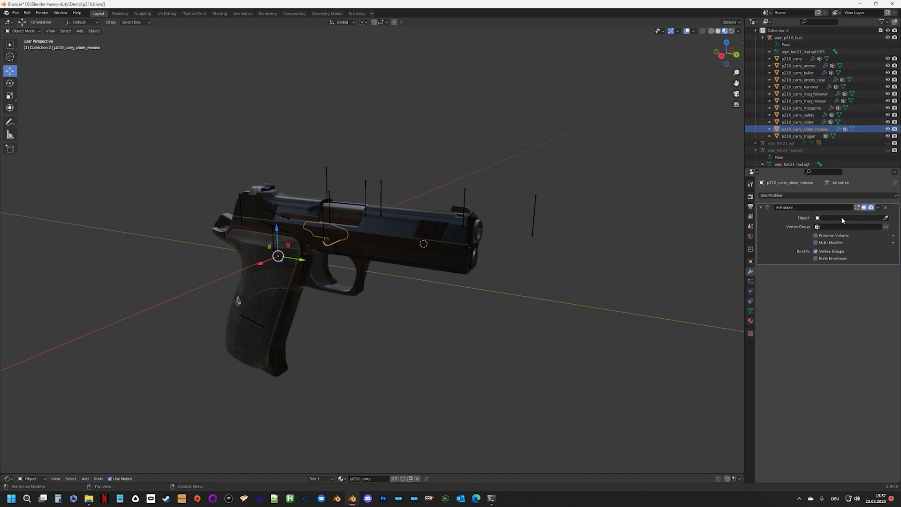
pyautogui.click(840, 217)
pyautogui.click(840, 243)
# Step: Add an Armature modifier to the p210_carry_trigger mesh and set its object to wpn_p210_hud
pyautogui.click(798, 136)
pyautogui.click(832, 195)
pyautogui.click(827, 215)
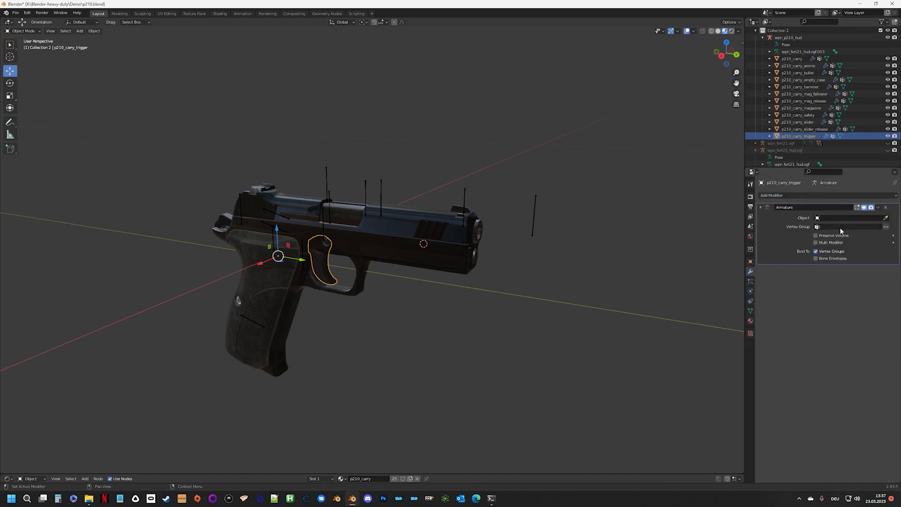
pyautogui.click(840, 217)
pyautogui.click(840, 243)
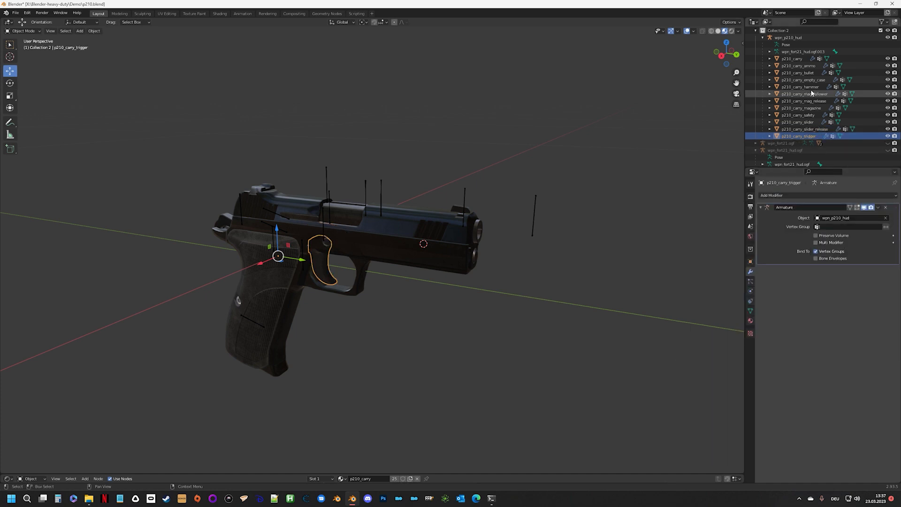
# Step: Check the Armature modifier's target object on each p210_carry mesh, going from p210_carry down through the parts
pyautogui.click(792, 59)
pyautogui.press('Down')
pyautogui.press('Down')
pyautogui.press('Down')
pyautogui.press('Down')
pyautogui.press('Down')
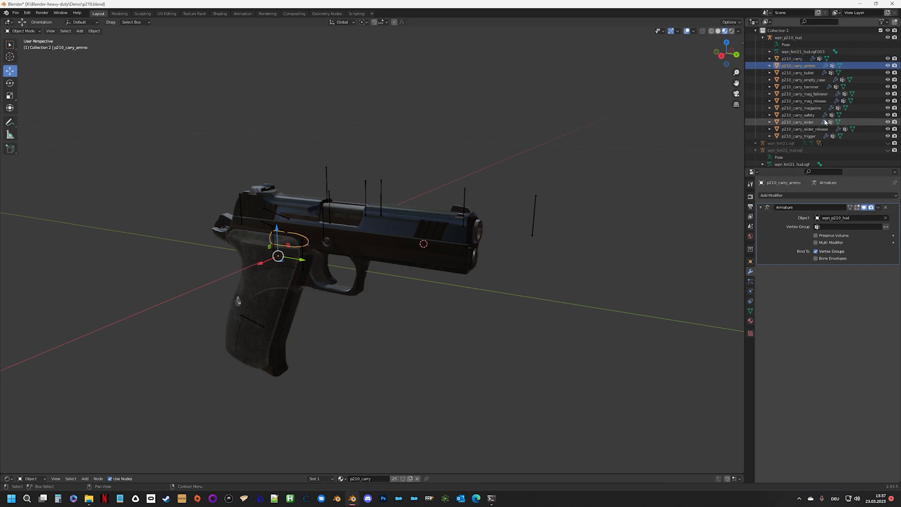
pyautogui.press('Down')
pyautogui.press('Down')
pyautogui.press('Down')
pyautogui.press('Down')
pyautogui.press('Down')
pyautogui.press('Down')
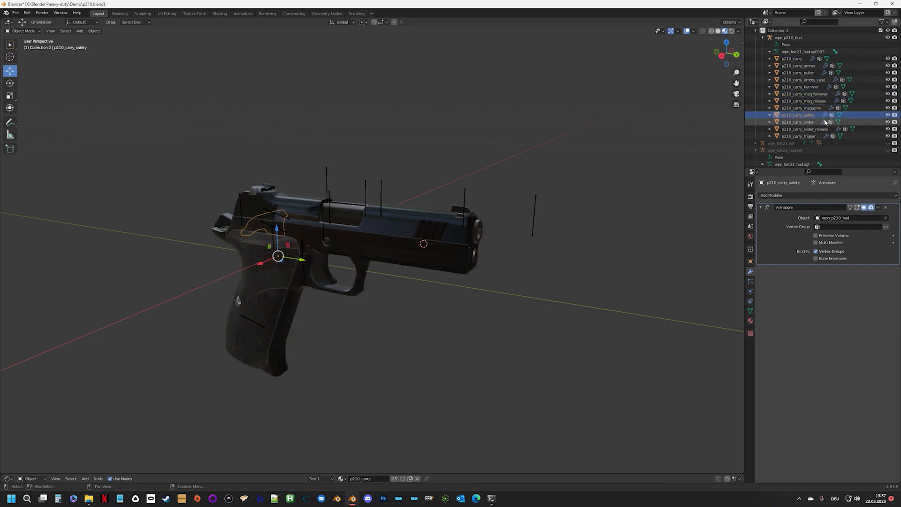
# Step: Open the wpn_p210_hud armature in Edit Mode and expand its bone hierarchy down to the children of wpn_body
pyautogui.click(793, 53)
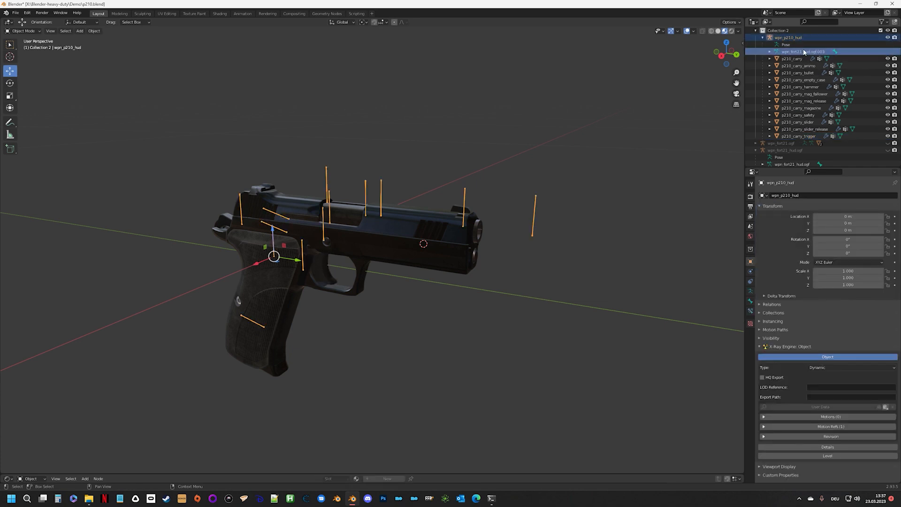
pyautogui.scroll(1, 803, 52)
pyautogui.click(792, 55)
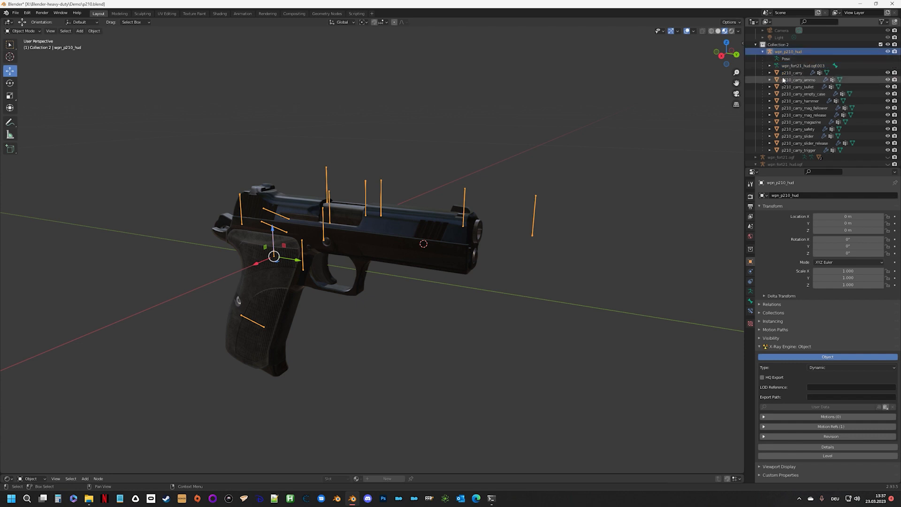
pyautogui.moveTo(609, 144); pyautogui.dragTo(506, 169, button='middle')
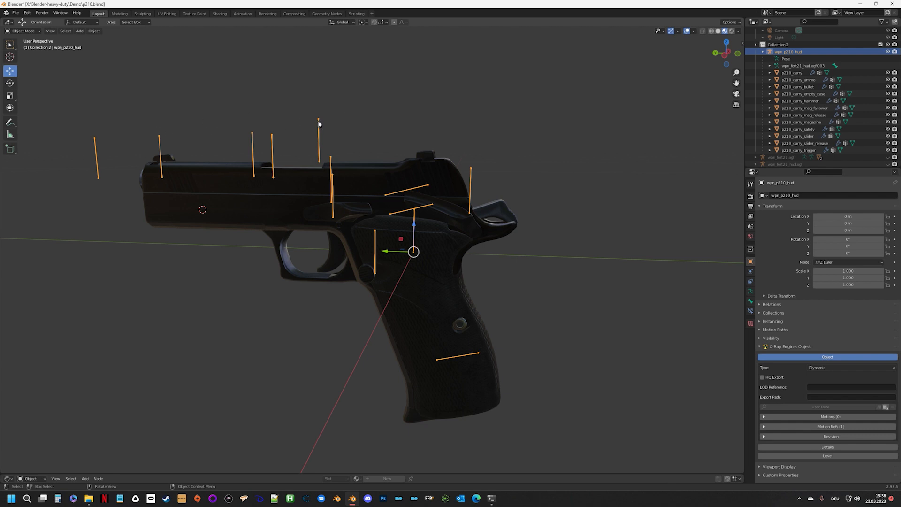
pyautogui.moveTo(296, 209); pyautogui.dragTo(443, 217, button='middle')
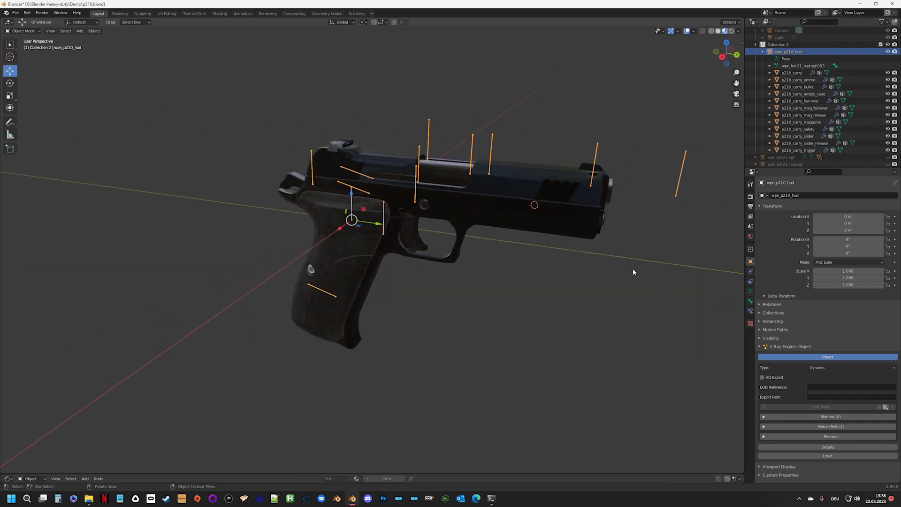
pyautogui.click(800, 66)
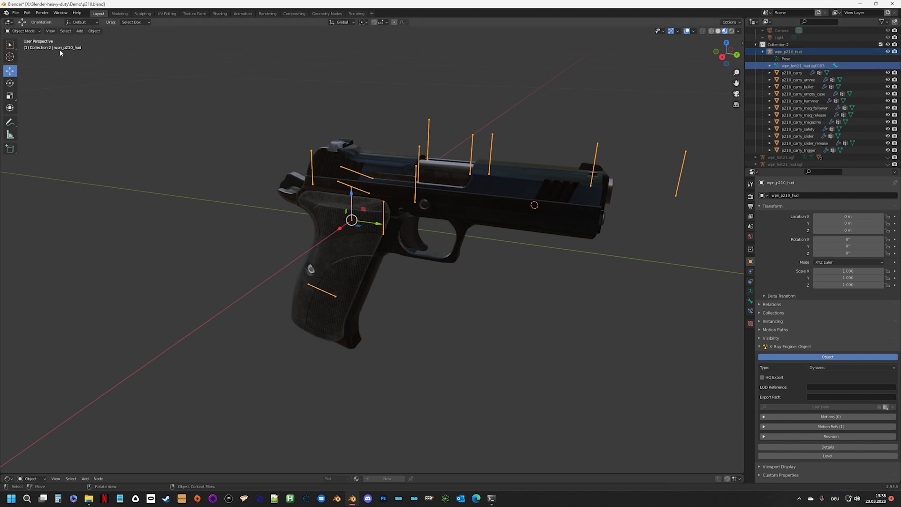
pyautogui.press('Tab')
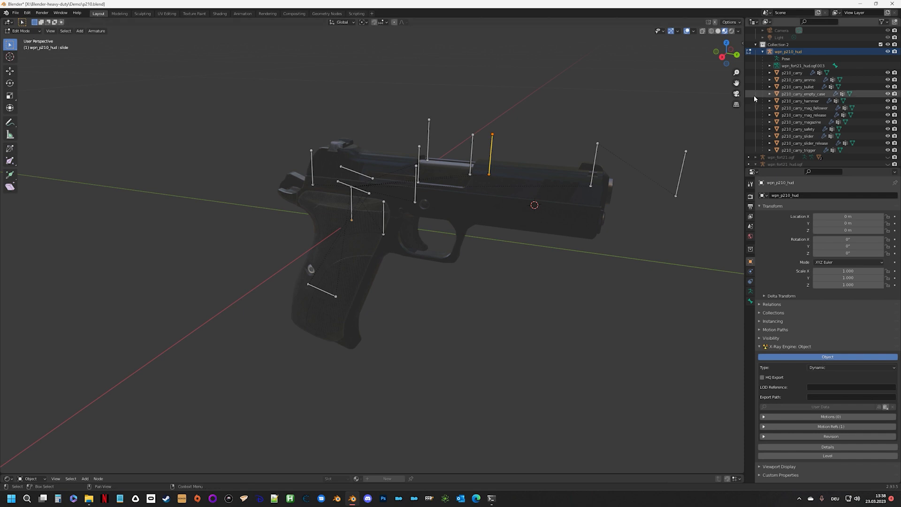
pyautogui.click(770, 66)
pyautogui.click(777, 73)
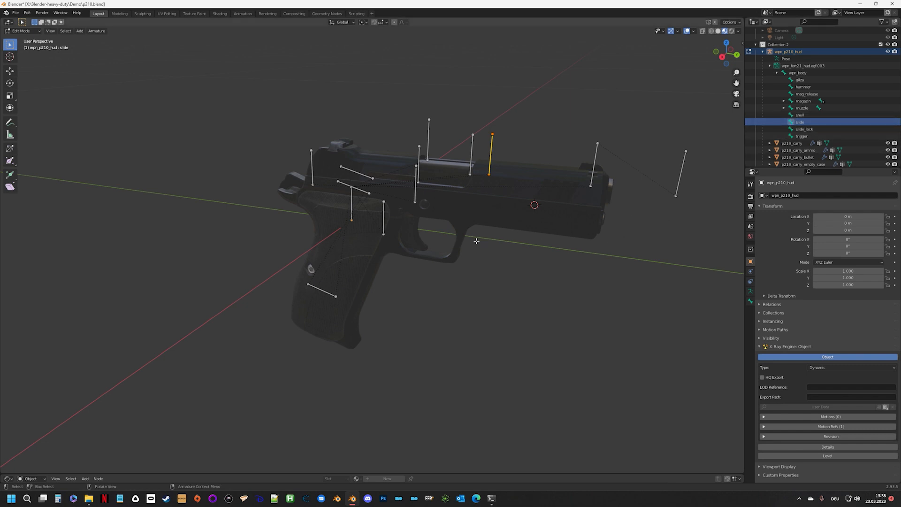
# Step: Move the muzzle bone of wpn_p210_hud forward along Y to the pistol's muzzle end and return to Object Mode
pyautogui.moveTo(476, 240); pyautogui.dragTo(366, 236, button='middle')
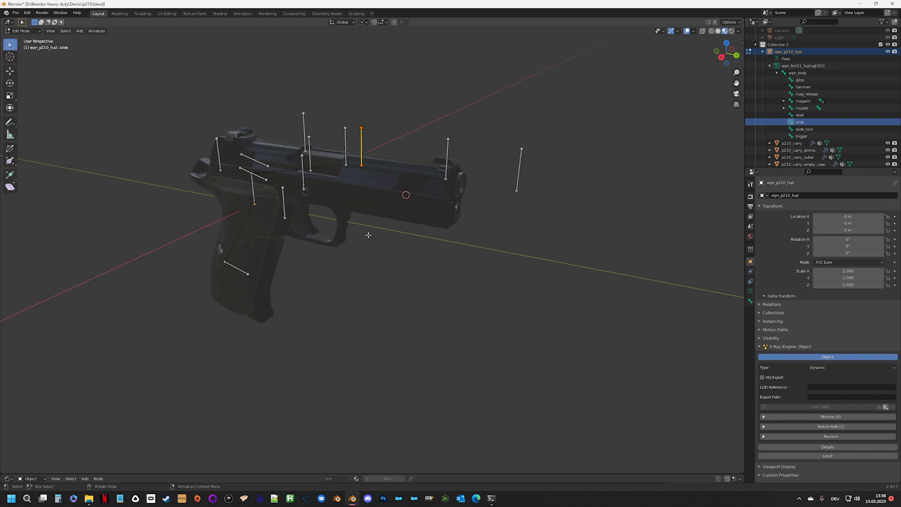
pyautogui.click(444, 176)
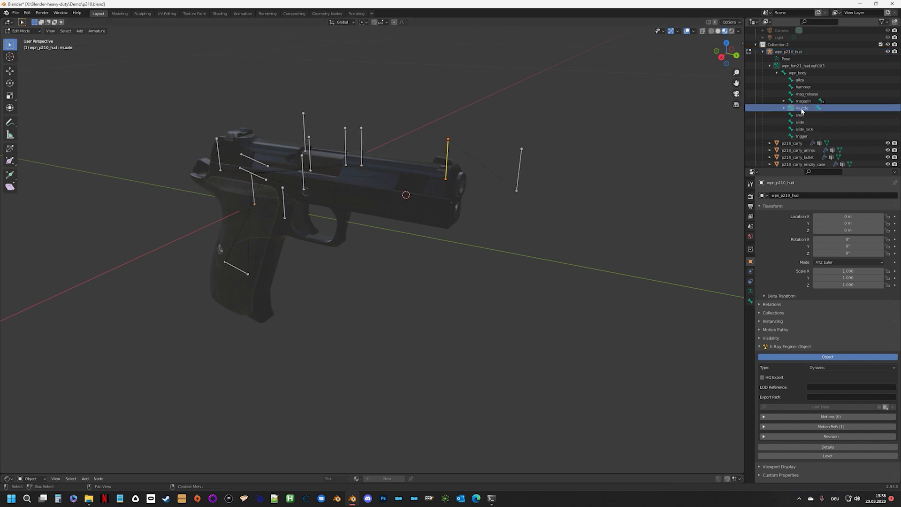
pyautogui.moveTo(444, 177); pyautogui.dragTo(458, 155, button='middle')
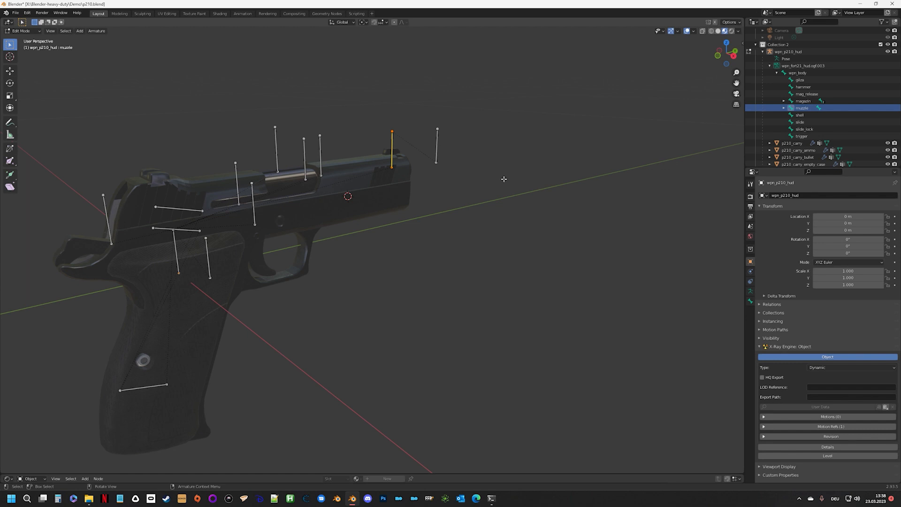
pyautogui.moveTo(514, 179); pyautogui.dragTo(480, 180, button='middle')
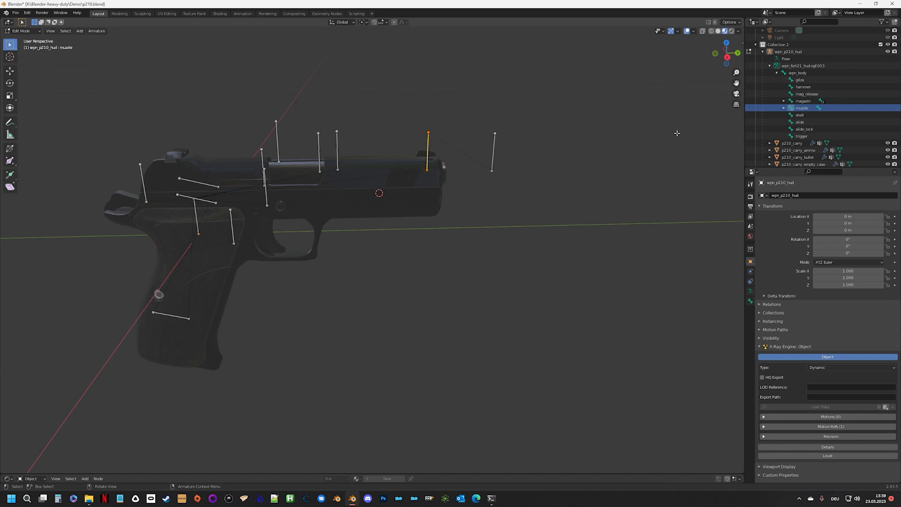
pyautogui.click(728, 58)
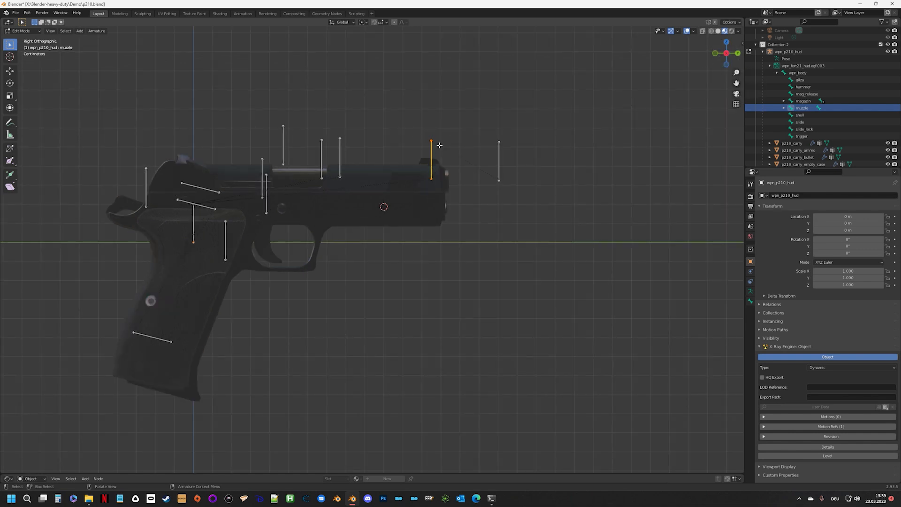
pyautogui.click(10, 71)
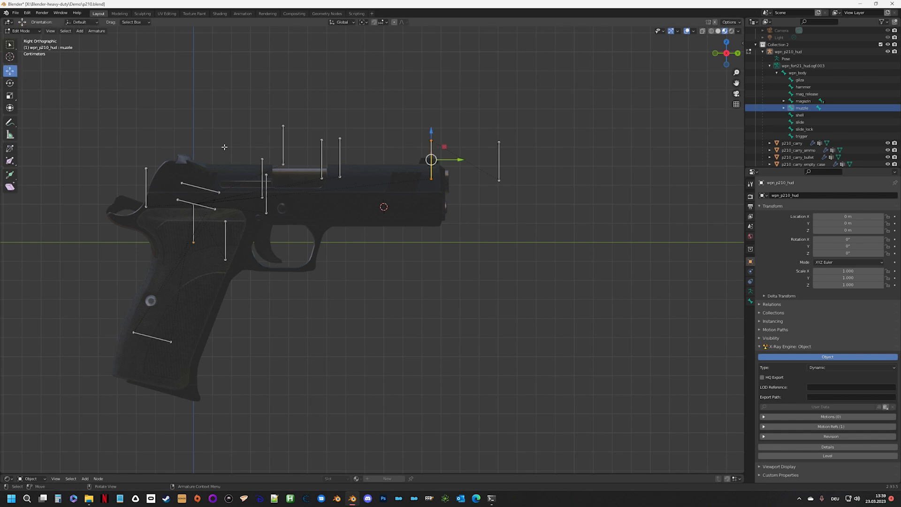
pyautogui.moveTo(463, 160); pyautogui.dragTo(479, 159)
pyautogui.moveTo(473, 179); pyautogui.dragTo(380, 224, button='middle')
pyautogui.click(34, 40)
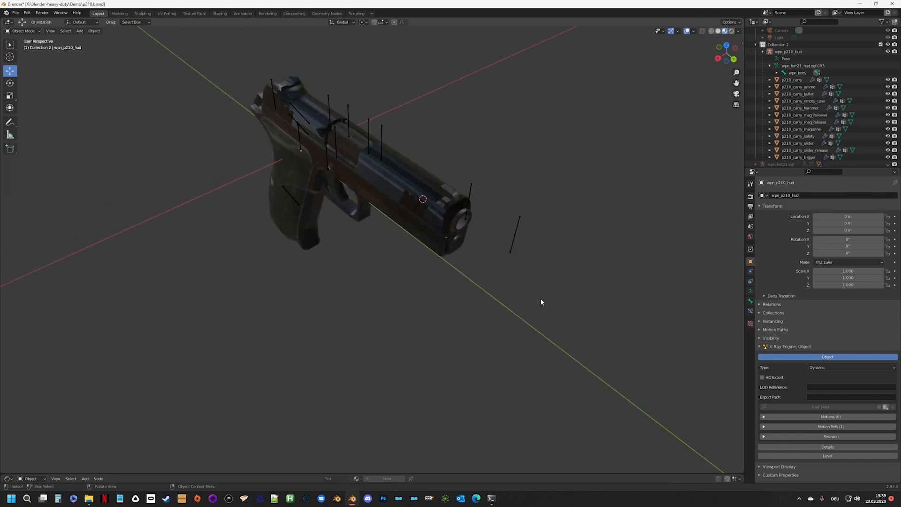
# Step: Hide the p210_carry and p210_carry_slider meshes to expose the pistol's internal parts
pyautogui.moveTo(610, 273); pyautogui.dragTo(476, 221, button='middle')
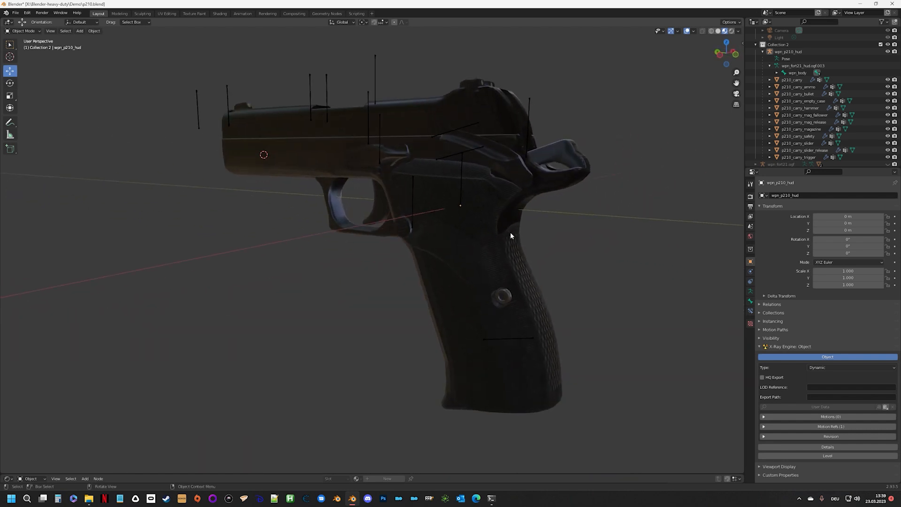
pyautogui.click(496, 228)
pyautogui.press('h')
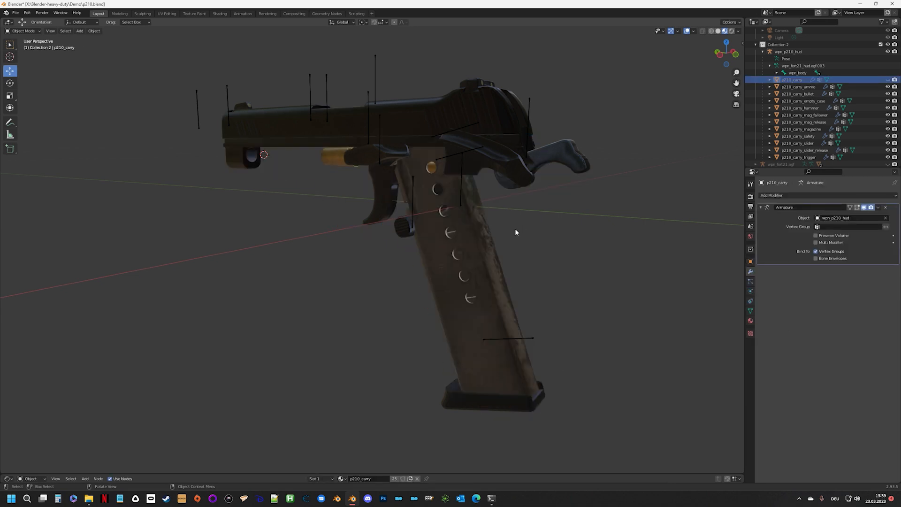
pyautogui.moveTo(515, 232); pyautogui.dragTo(259, 164, button='middle')
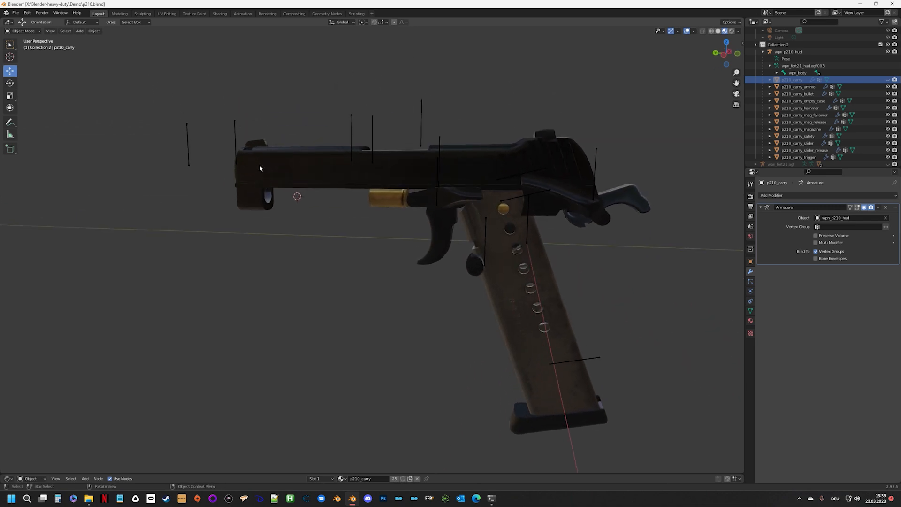
pyautogui.click(298, 166)
pyautogui.press('h')
pyautogui.moveTo(331, 177); pyautogui.dragTo(449, 278, button='middle')
# Step: Show the wpn_fort21_hud.ogf reference model, open its main gun mesh in Edit Mode and reveal all of its hidden geometry
pyautogui.scroll(-3, 873, 141)
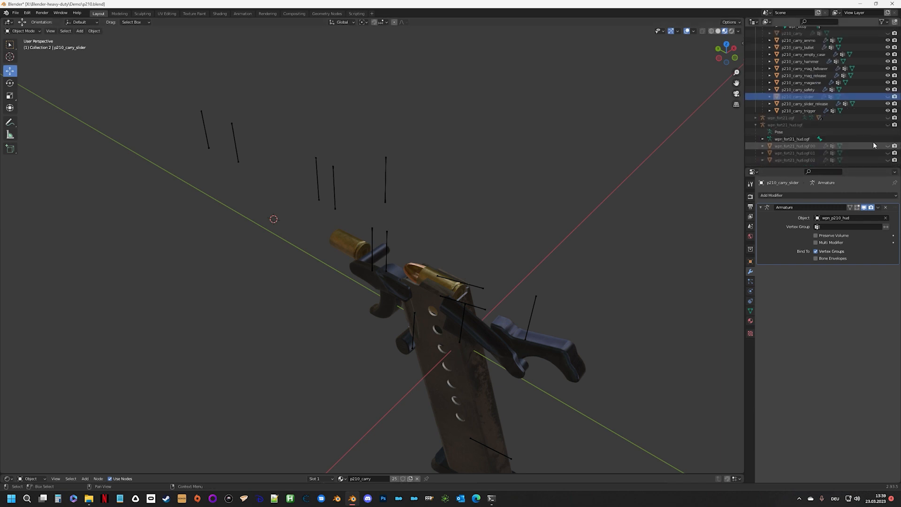
pyautogui.click(888, 125)
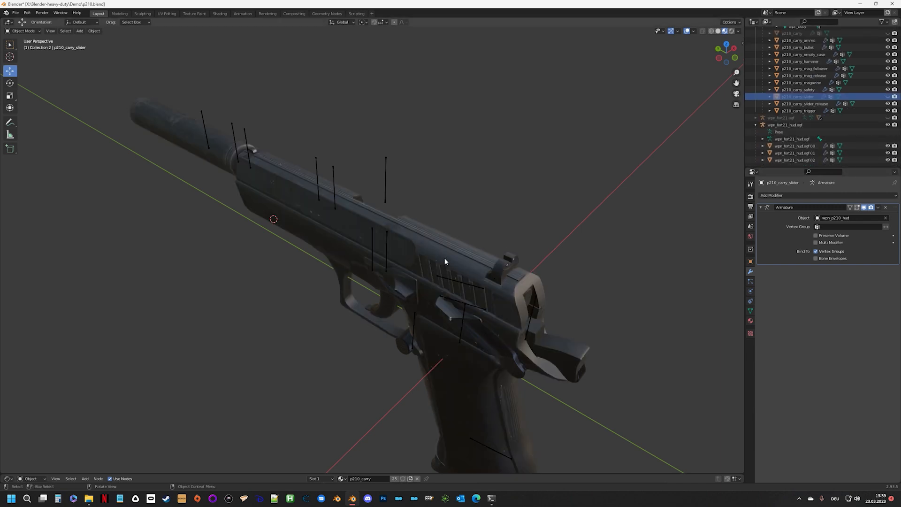
pyautogui.click(446, 261)
pyautogui.press('Tab')
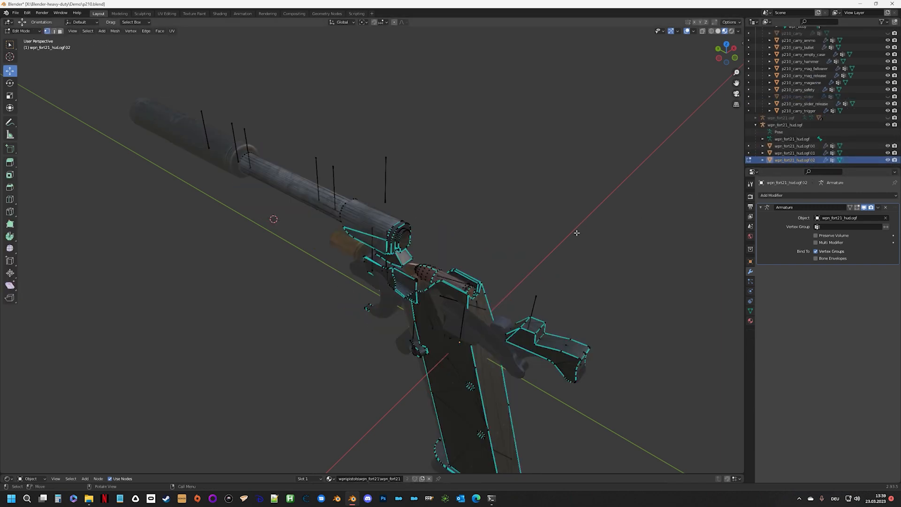
pyautogui.moveTo(524, 289); pyautogui.dragTo(546, 206, button='middle')
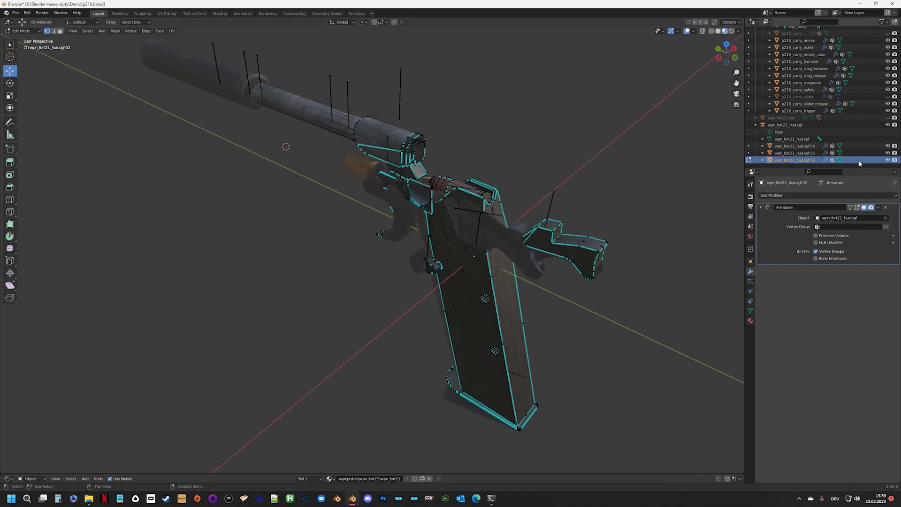
pyautogui.hotkey('alt', 'h')
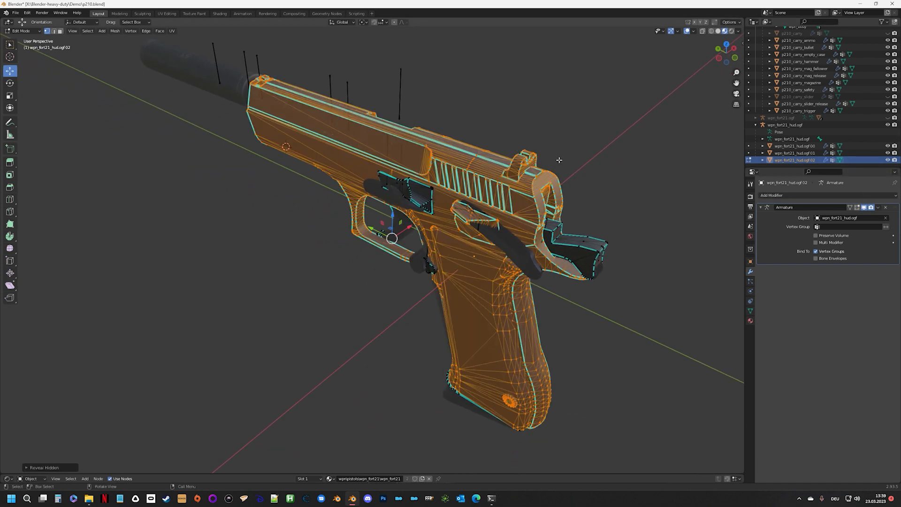
pyautogui.click(579, 134)
# Step: Hide the vertices of the wpn_body and magazin vertex groups on the fort21 mesh
pyautogui.click(750, 311)
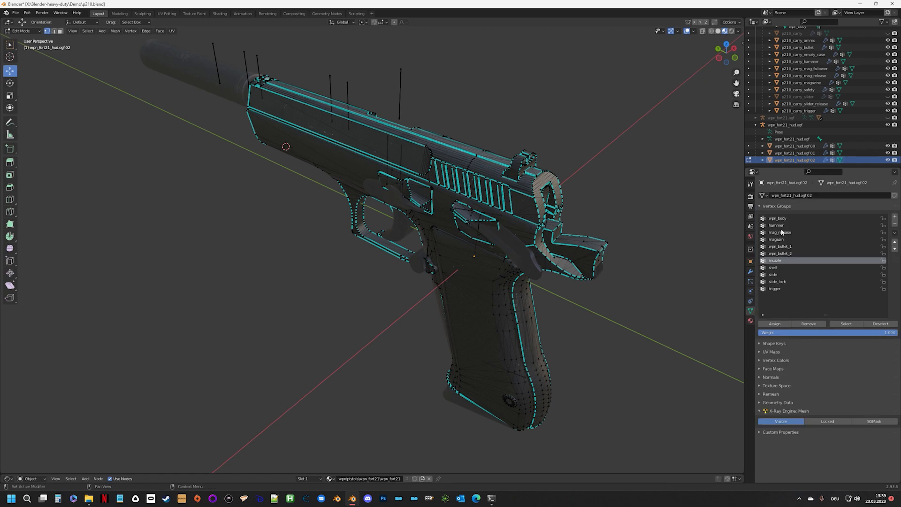
pyautogui.click(781, 218)
pyautogui.click(845, 323)
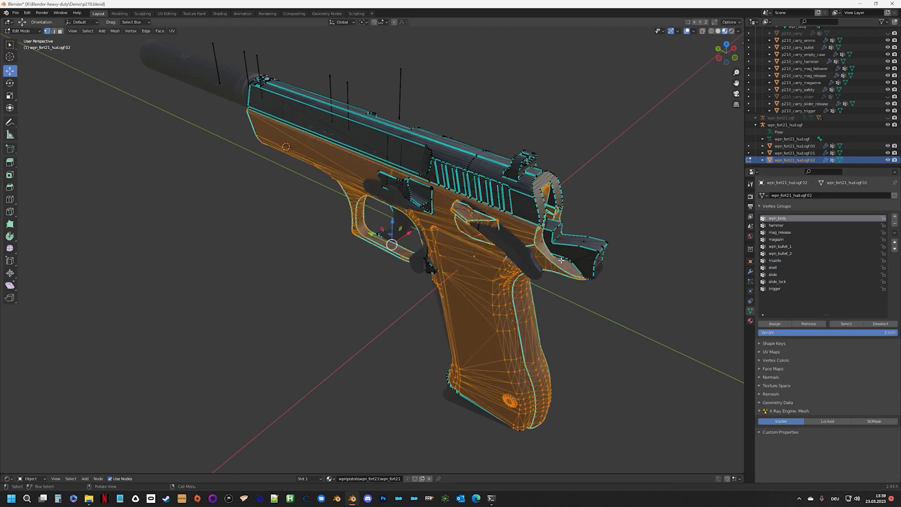
pyautogui.press('h')
pyautogui.scroll(6, 561, 259)
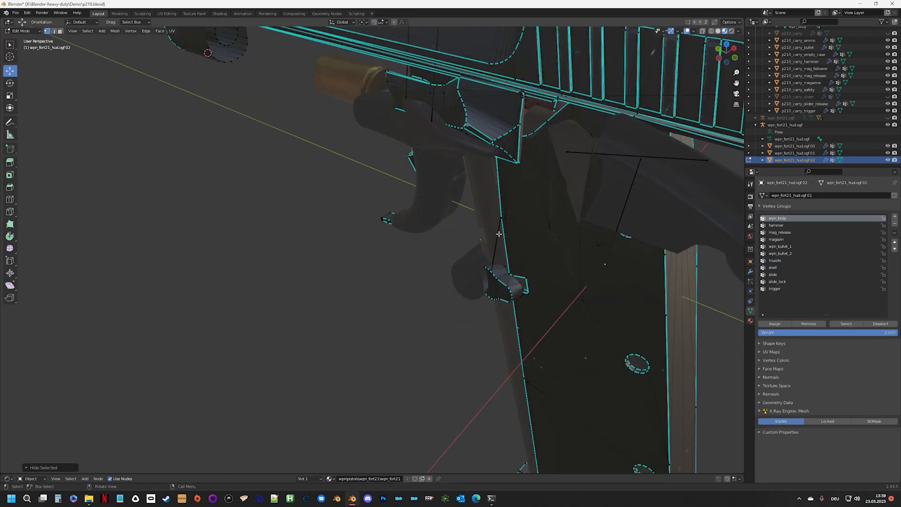
pyautogui.click(795, 239)
pyautogui.click(846, 324)
pyautogui.press('h')
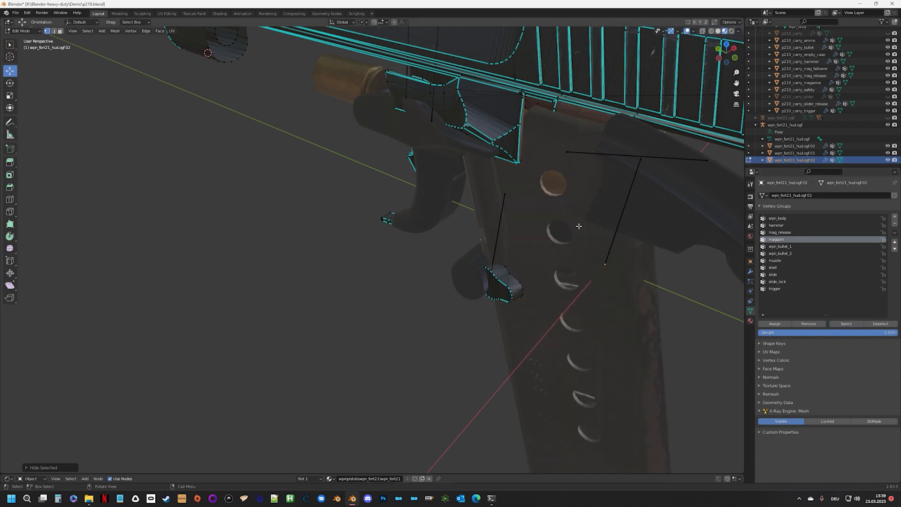
# Step: Select the vertices of the slide, slide_lock and trigger vertex groups on the fort21 mesh and hide them
pyautogui.scroll(-4, 555, 183)
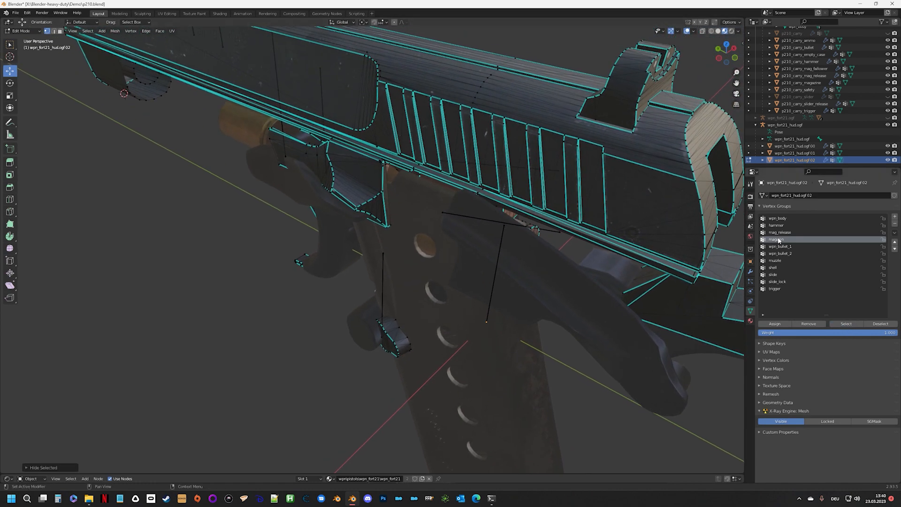
pyautogui.click(781, 275)
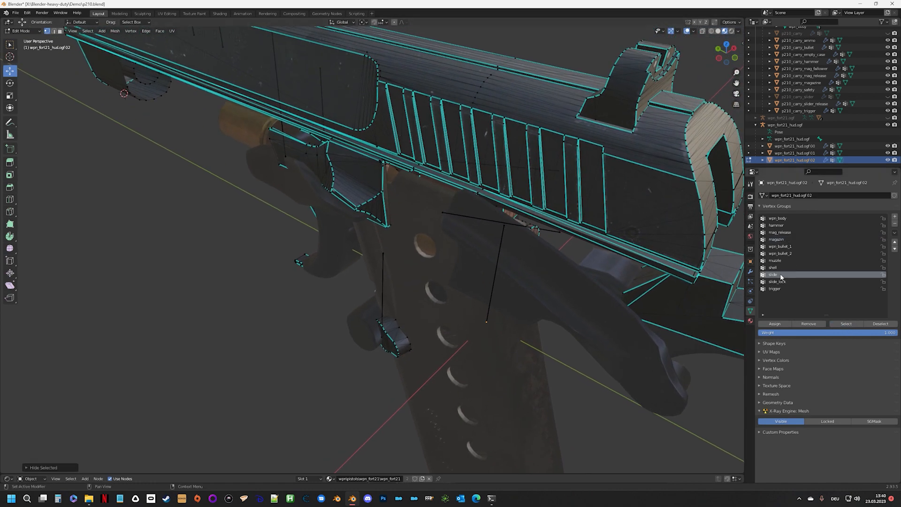
pyautogui.click(845, 324)
pyautogui.click(806, 282)
pyautogui.click(847, 325)
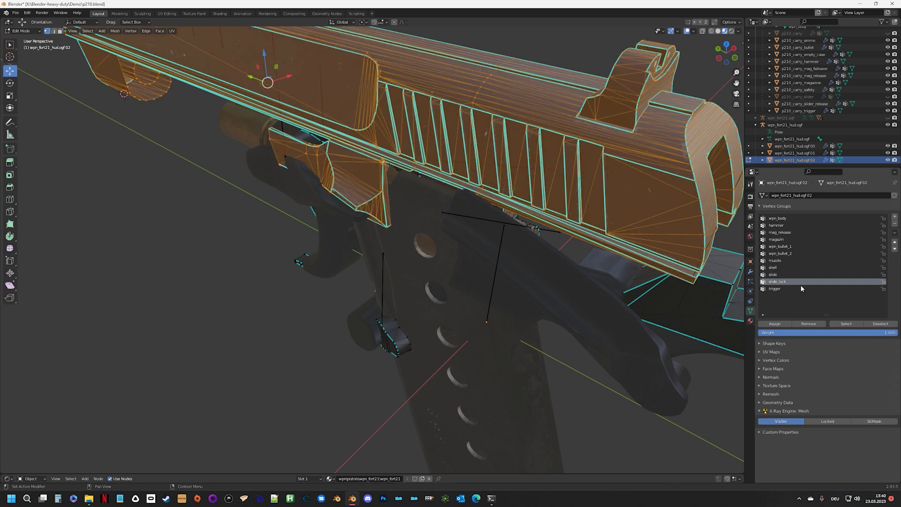
pyautogui.click(800, 288)
pyautogui.click(846, 324)
pyautogui.press('h')
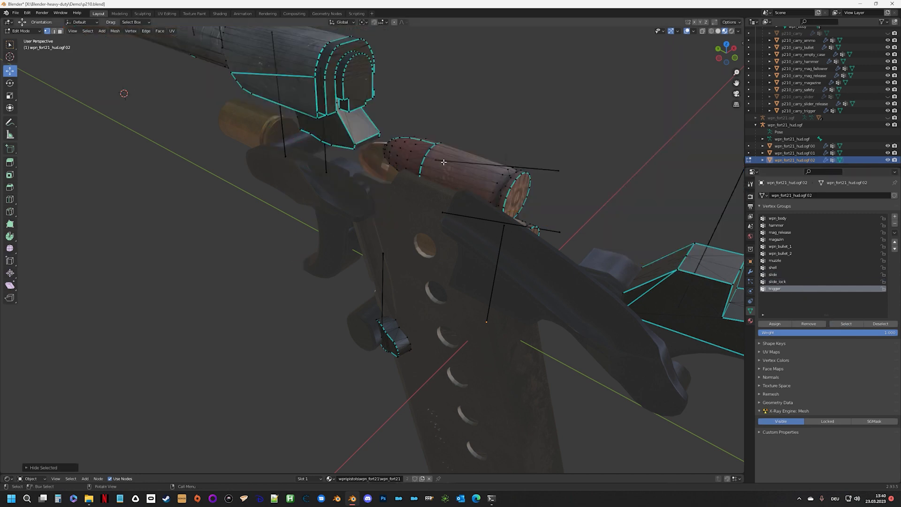
# Step: Inspect the fort21 mesh's remaining barrel and cartridge parts, leave Edit Mode and hide the wpn_fort21_hud.ogf model
pyautogui.moveTo(542, 248); pyautogui.dragTo(449, 216, button='middle')
pyautogui.scroll(2, 452, 214)
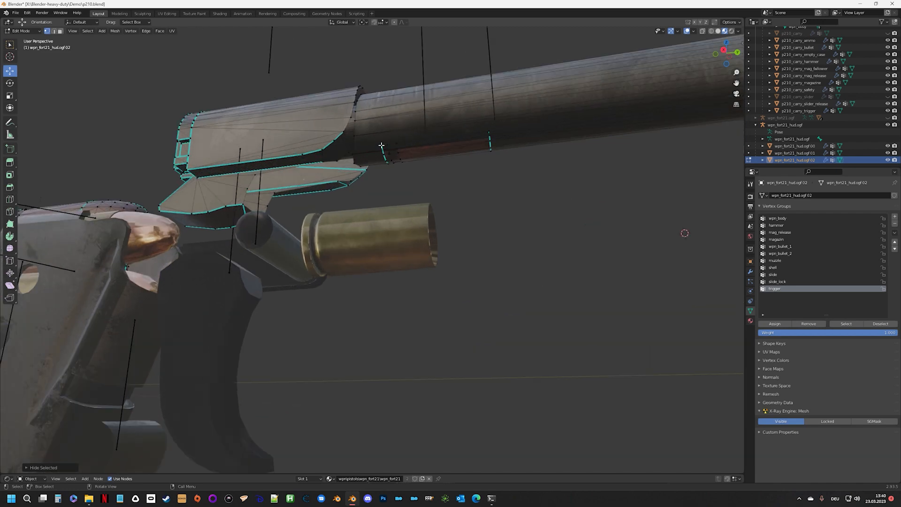
pyautogui.moveTo(381, 146); pyautogui.dragTo(509, 178, button='middle')
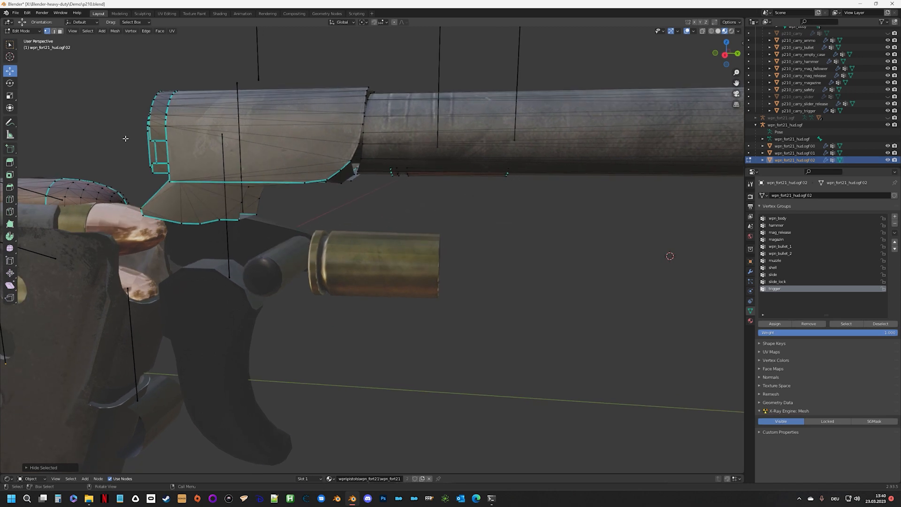
pyautogui.moveTo(488, 214); pyautogui.dragTo(352, 177, button='middle')
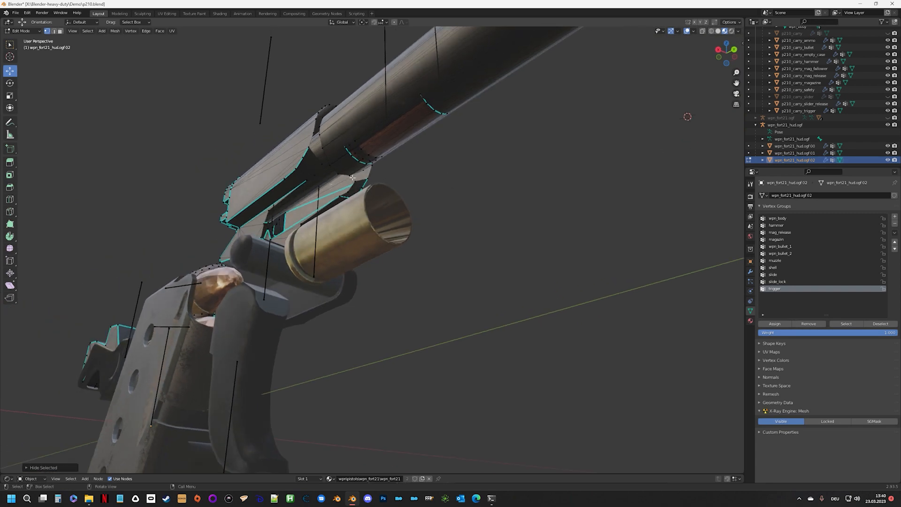
pyautogui.moveTo(395, 199); pyautogui.dragTo(415, 240, button='middle')
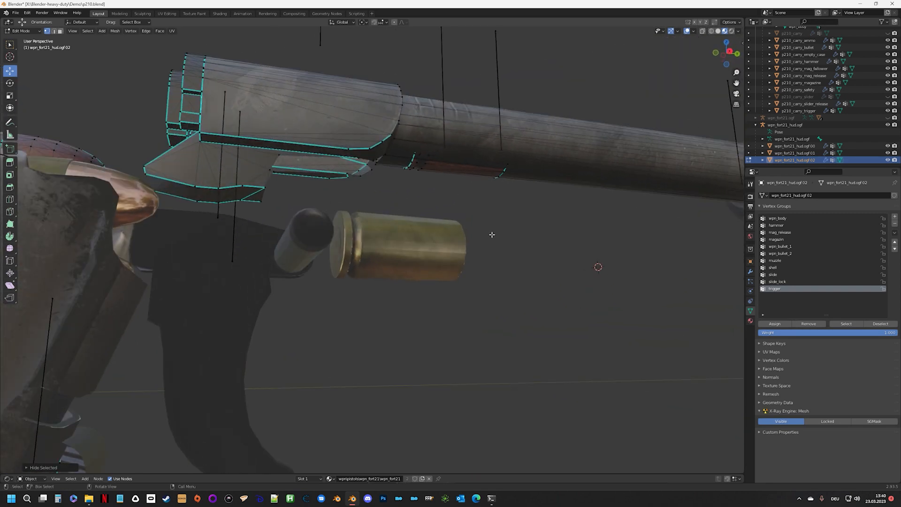
pyautogui.press('Tab')
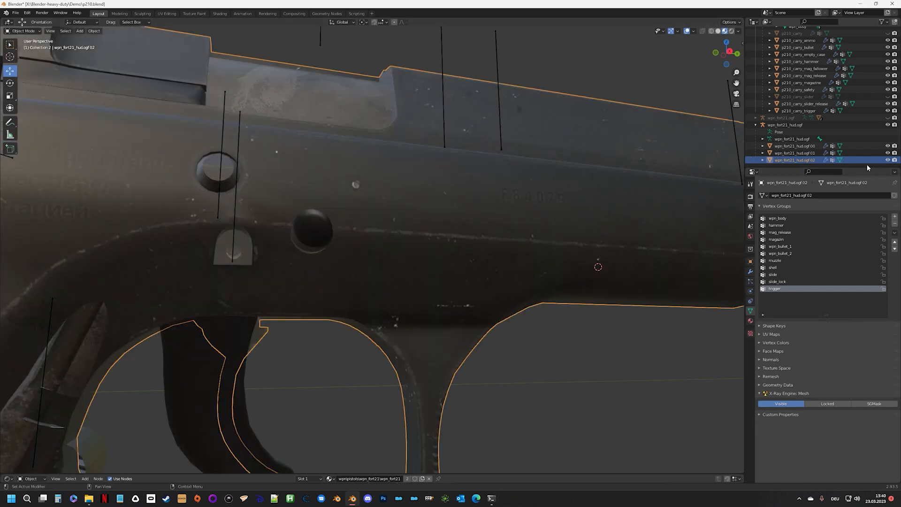
pyautogui.click(887, 125)
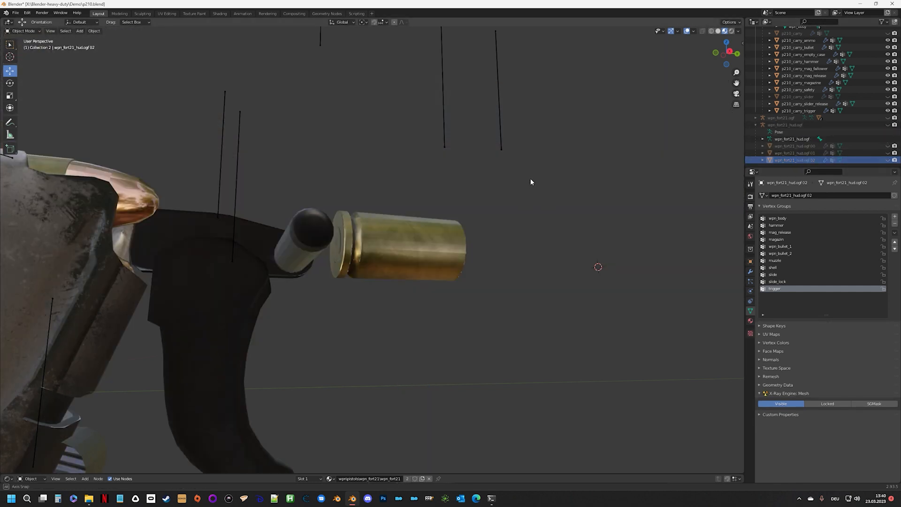
# Step: Select p210_carry_empty_case to check its vertex group, and make the whole wpn_p210_hud hierarchy visible again
pyautogui.moveTo(530, 181); pyautogui.dragTo(474, 207, button='middle')
pyautogui.moveTo(298, 272); pyautogui.dragTo(330, 263, button='middle')
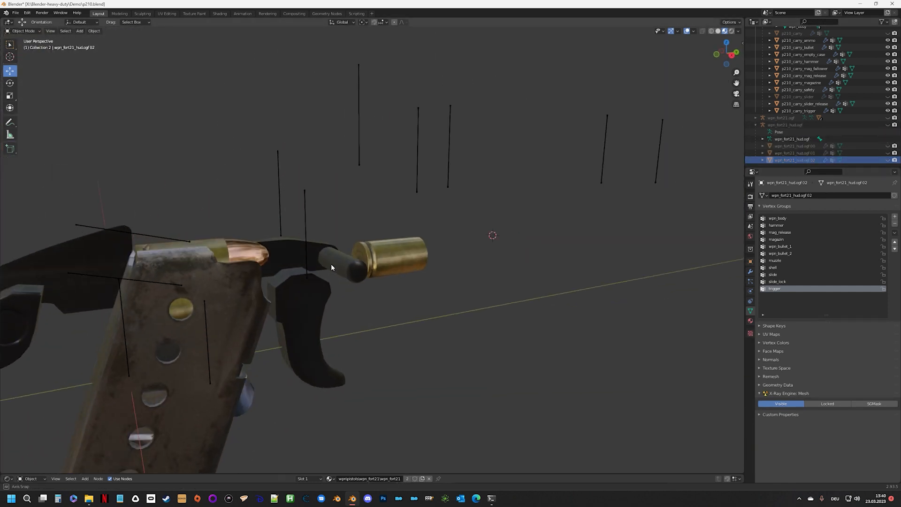
pyautogui.click(404, 253)
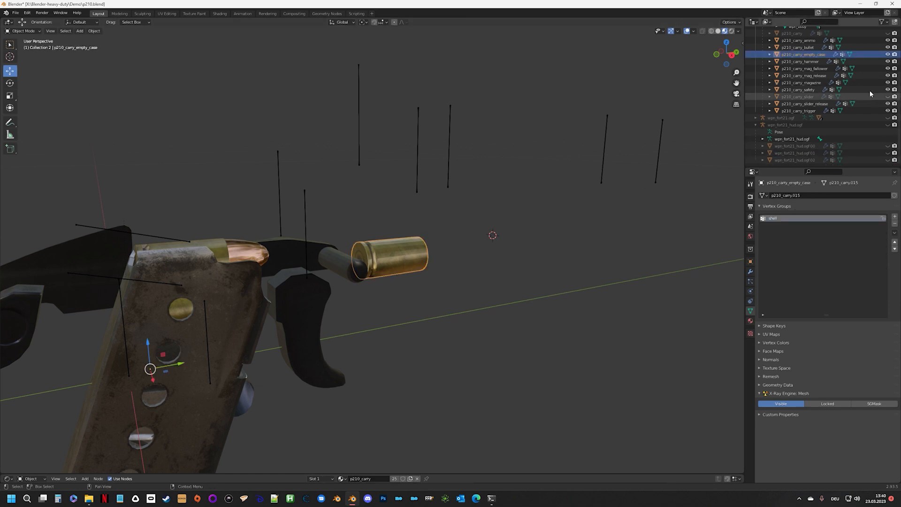
pyautogui.scroll(3, 845, 84)
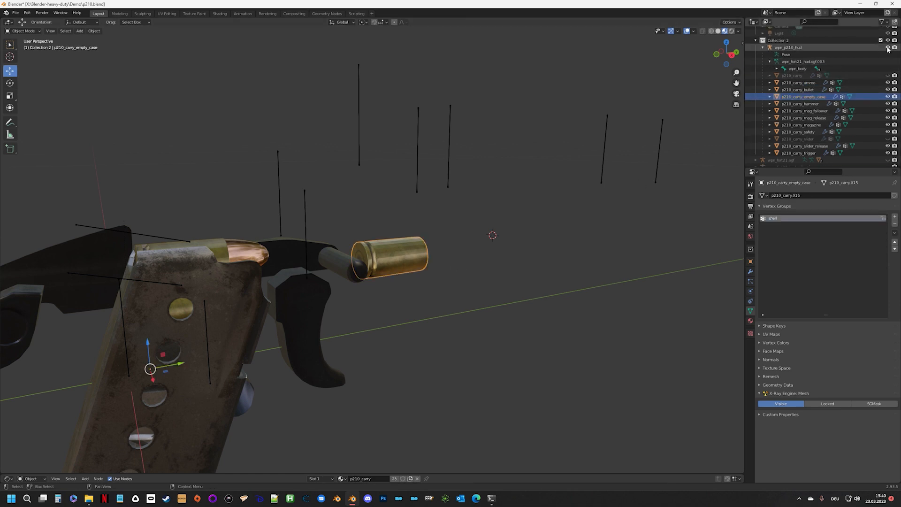
pyautogui.click(887, 48)
pyautogui.keyDown('shift'); pyautogui.click(888, 47); pyautogui.keyUp('shift')
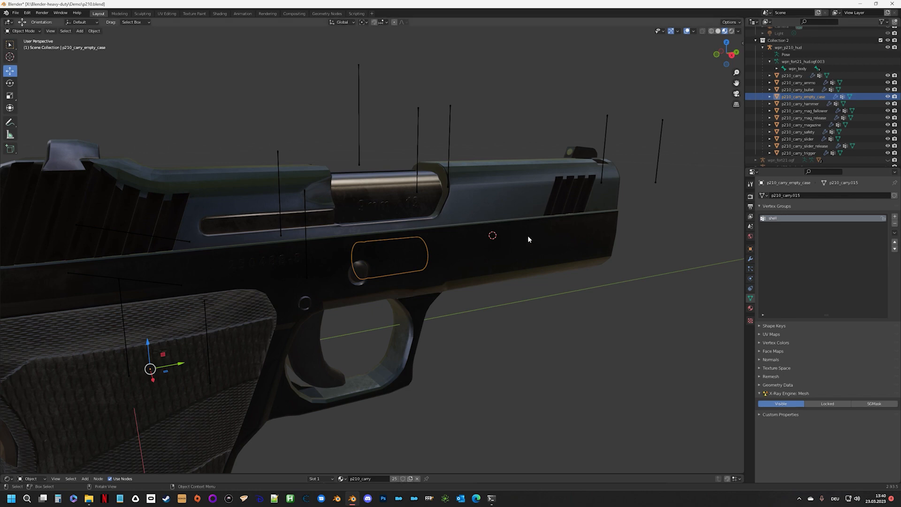
# Step: Reveal all hidden objects, and hide the two fort21 models and the p210_carry_slider mesh
pyautogui.moveTo(527, 239); pyautogui.dragTo(244, 317, button='middle')
pyautogui.click(303, 322)
pyautogui.press('h')
pyautogui.hotkey('alt', 'h')
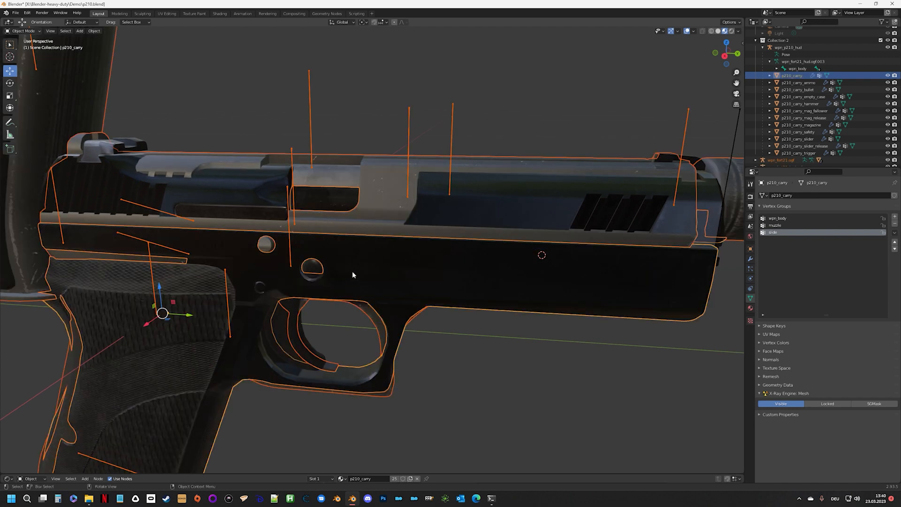
pyautogui.scroll(-3, 868, 148)
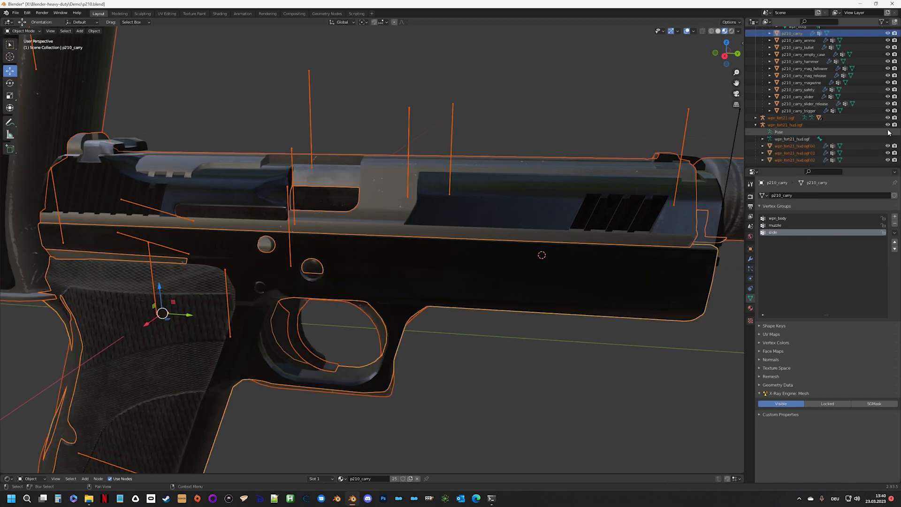
pyautogui.click(887, 118)
pyautogui.click(888, 125)
pyautogui.click(591, 178)
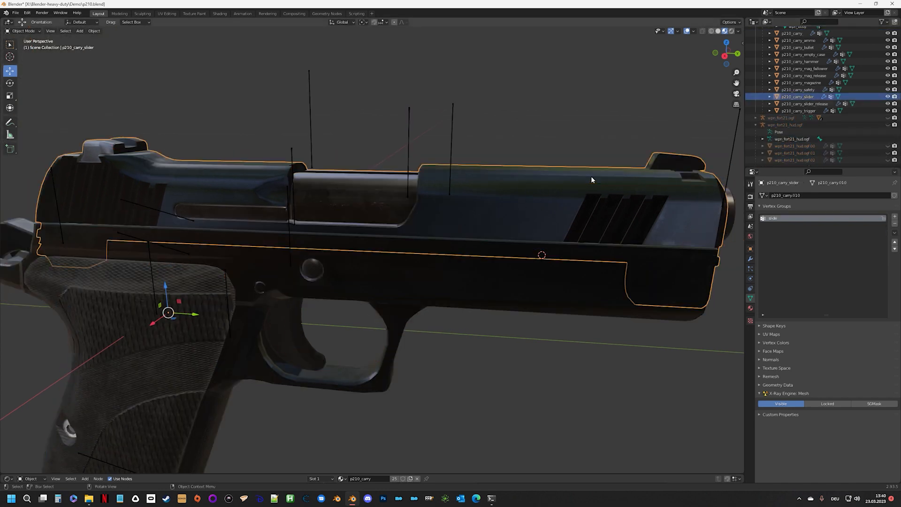
pyautogui.moveTo(590, 175); pyautogui.dragTo(450, 216, button='middle')
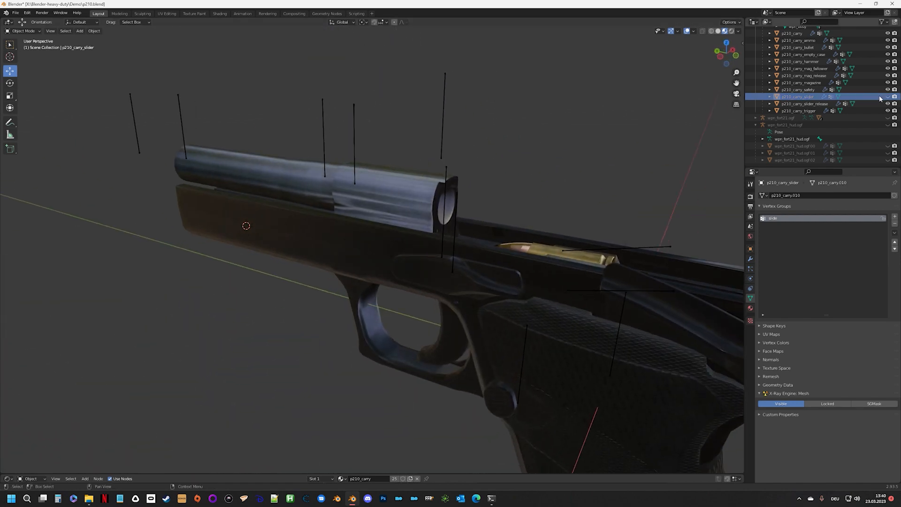
# Step: Raise p210_carry_empty_case along Z into the barrel's chamber and check its fit from behind in wireframe and from the side
pyautogui.click(812, 55)
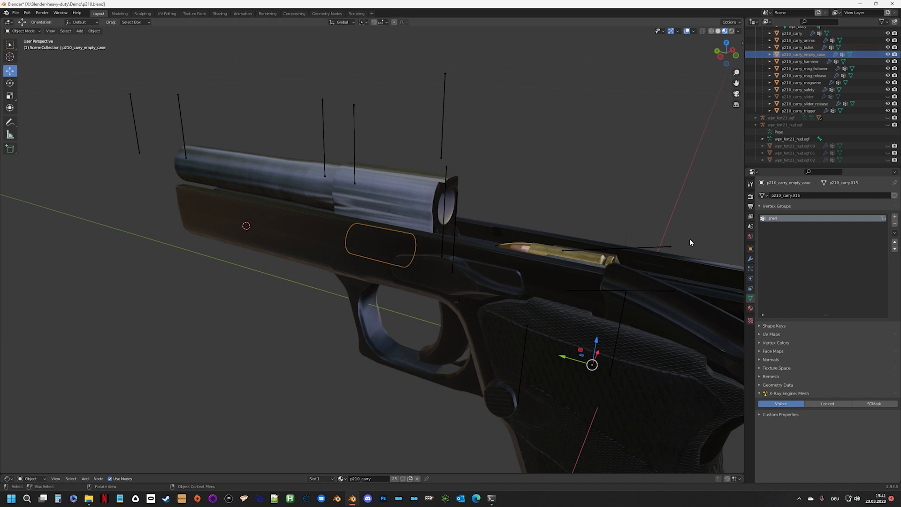
pyautogui.moveTo(497, 164); pyautogui.dragTo(477, 161, button='middle')
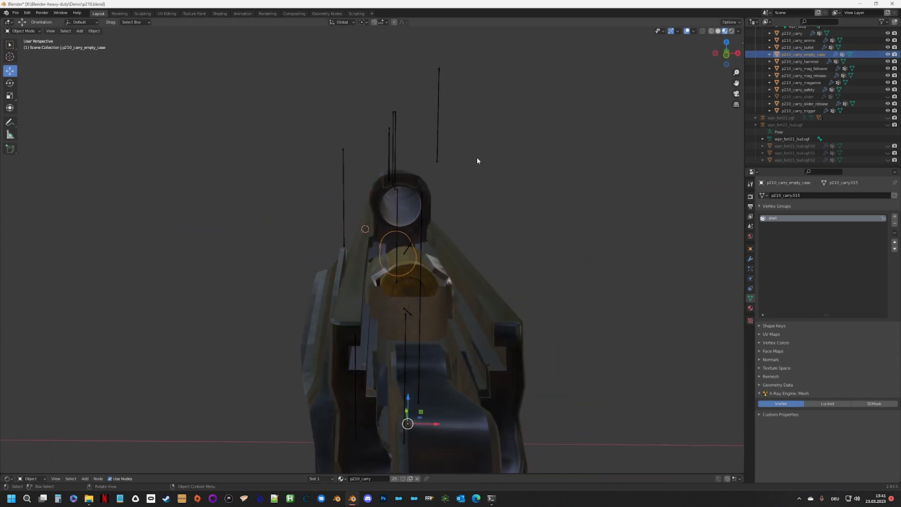
pyautogui.click(726, 55)
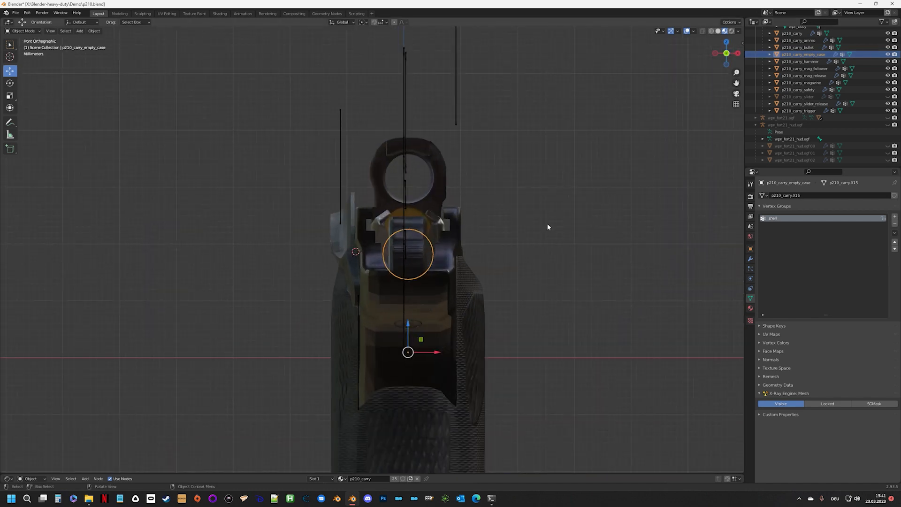
pyautogui.moveTo(408, 327); pyautogui.dragTo(419, 228)
pyautogui.scroll(9, 446, 284)
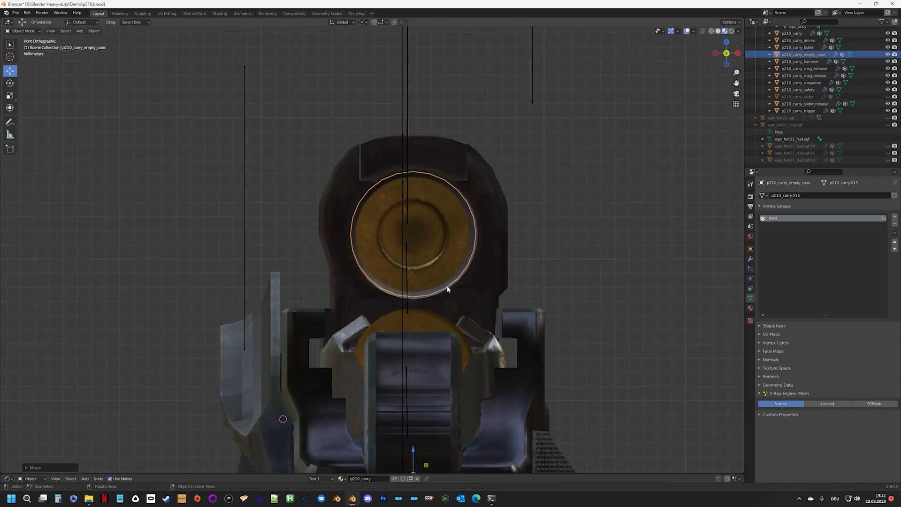
pyautogui.scroll(-1, 447, 282)
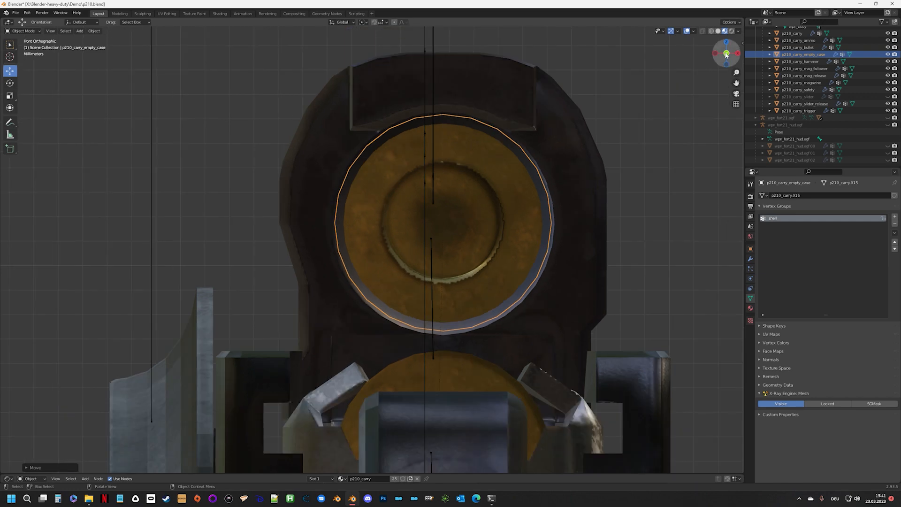
pyautogui.click(726, 54)
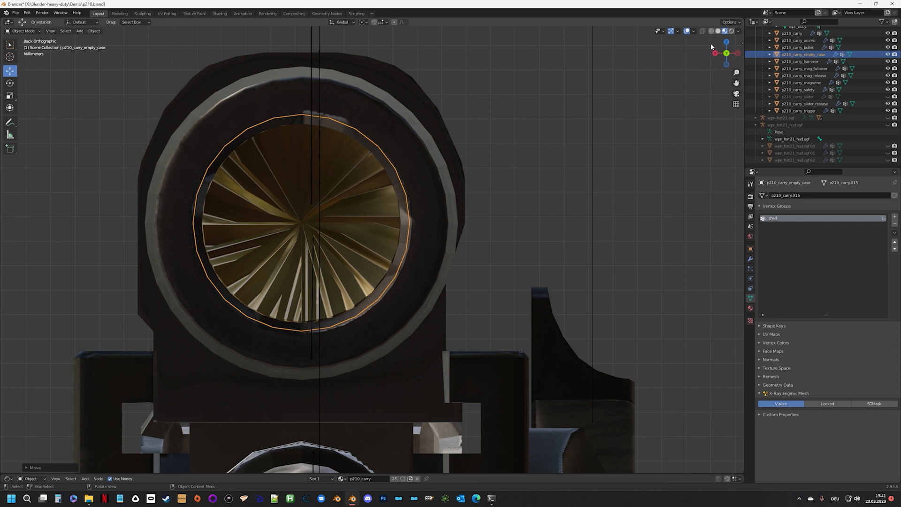
pyautogui.click(712, 31)
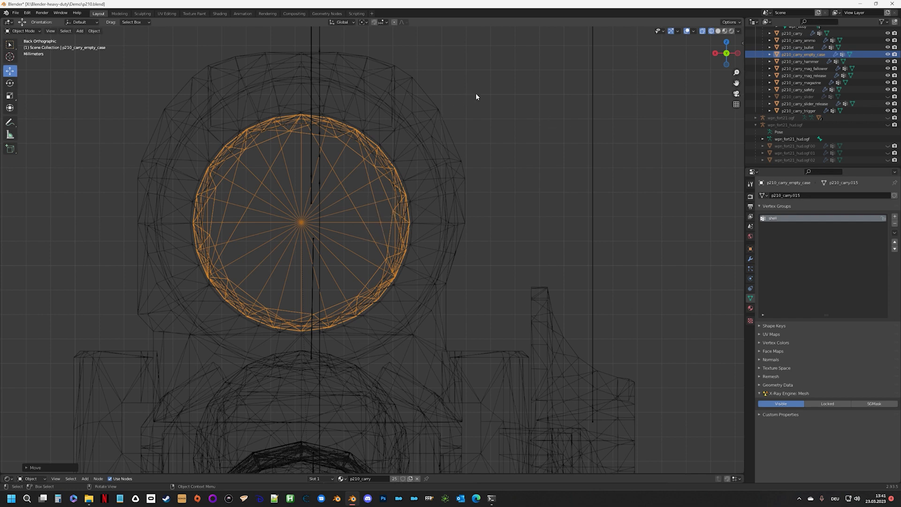
pyautogui.click(724, 31)
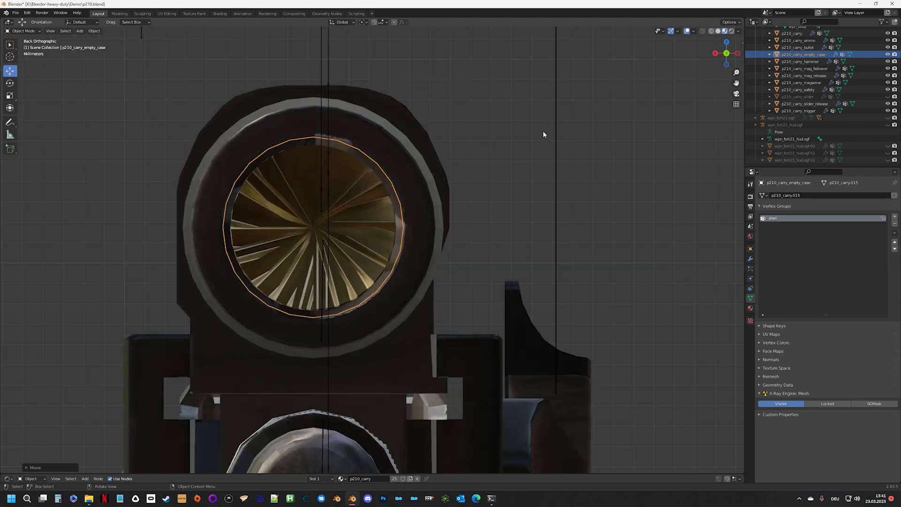
pyautogui.moveTo(542, 130)
pyautogui.mouseDown(button='middle')
pyautogui.moveTo(438, 159)
pyautogui.moveTo(539, 181)
pyautogui.moveTo(462, 177)
pyautogui.moveTo(529, 183)
pyautogui.moveTo(562, 171)
pyautogui.moveTo(577, 200)
pyautogui.mouseUp(button='middle')
pyautogui.click(725, 54)
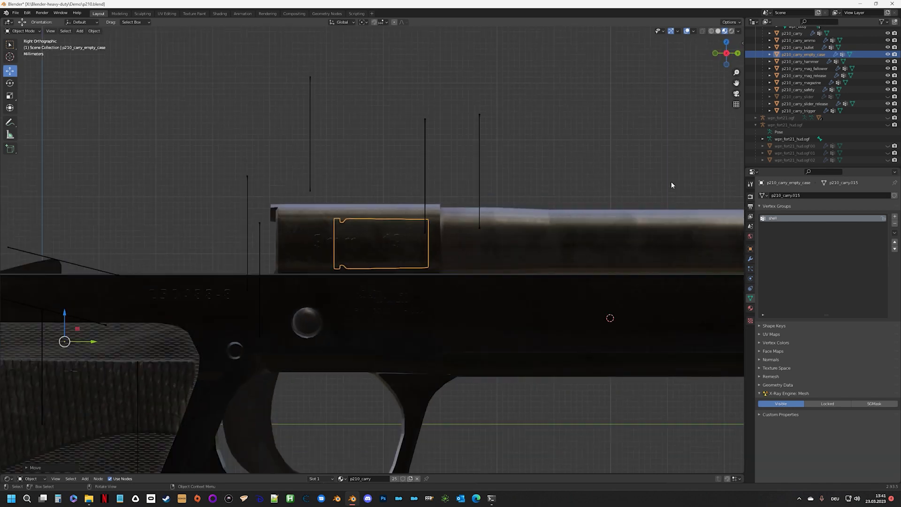
# Step: Show the wpn_fort21_hud.ogf 02 mesh, enter Edit Mode and select the vertices of its shell group
pyautogui.click(887, 160)
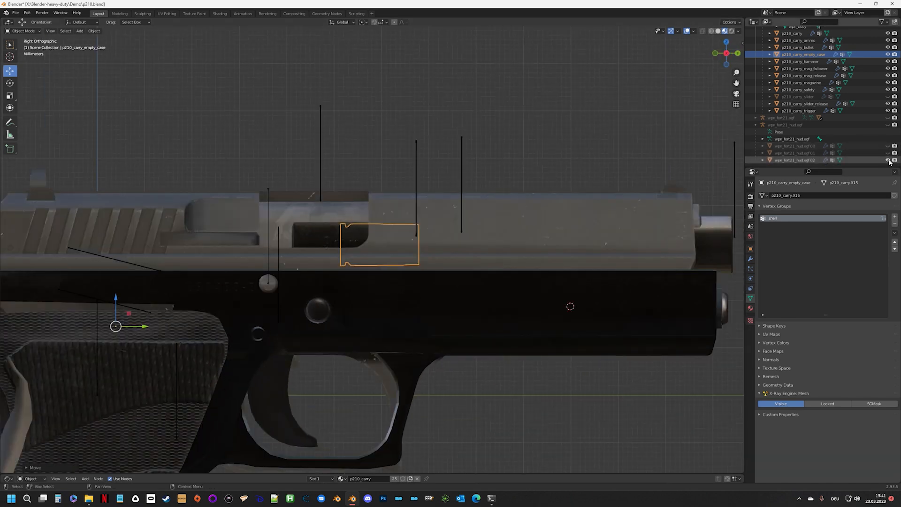
pyautogui.scroll(-4, 442, 285)
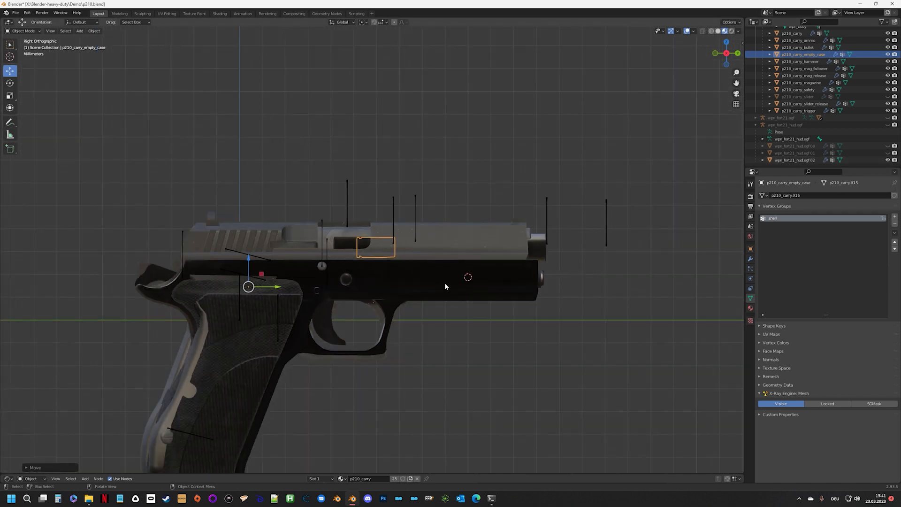
pyautogui.click(786, 159)
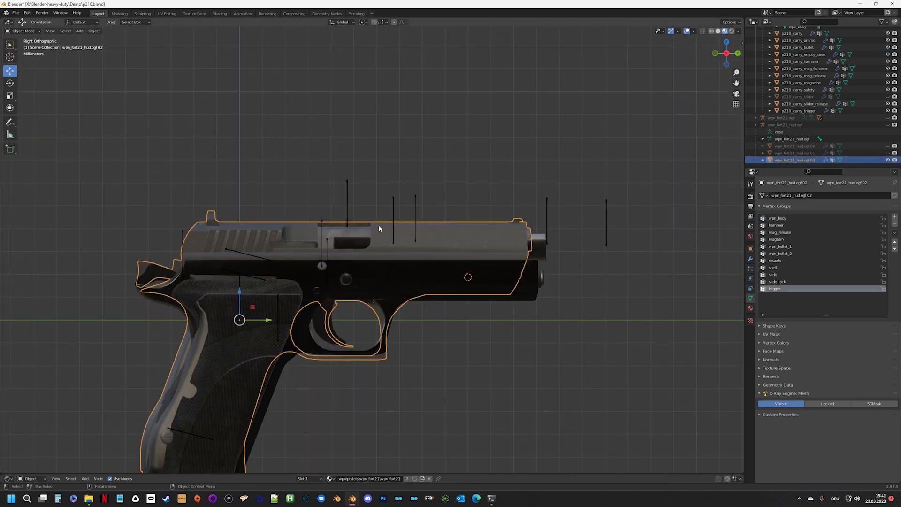
pyautogui.press('Tab')
pyautogui.scroll(5, 237, 253)
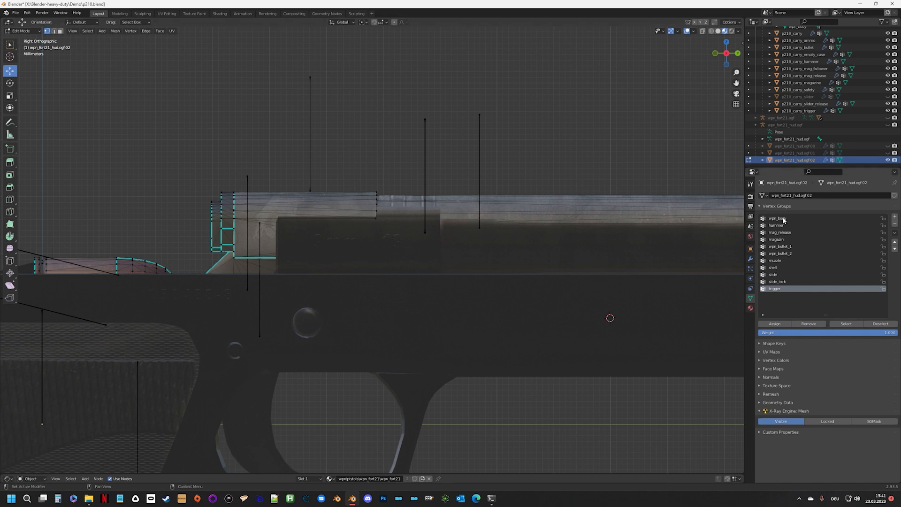
pyautogui.click(782, 268)
pyautogui.click(845, 324)
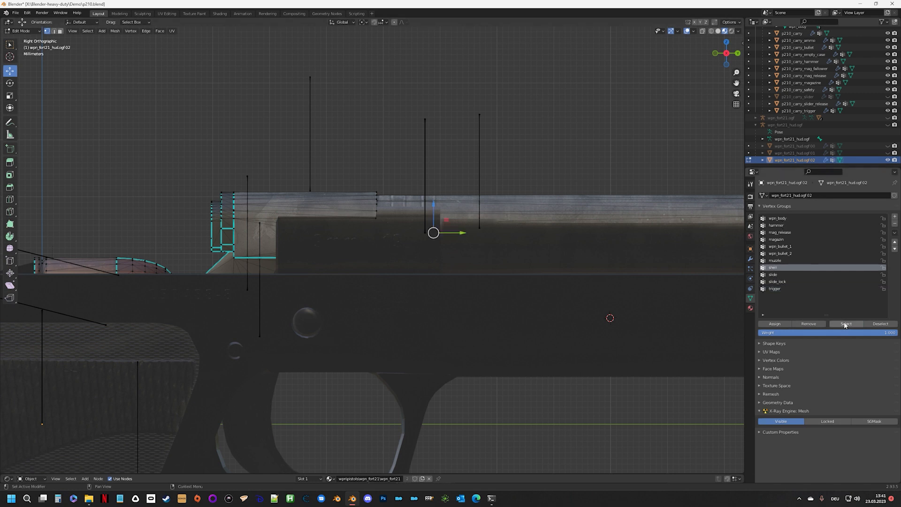
# Step: Select the vertices of the muzzle group on the fort21 mesh and hide them
pyautogui.moveTo(266, 242); pyautogui.dragTo(389, 265, button='middle')
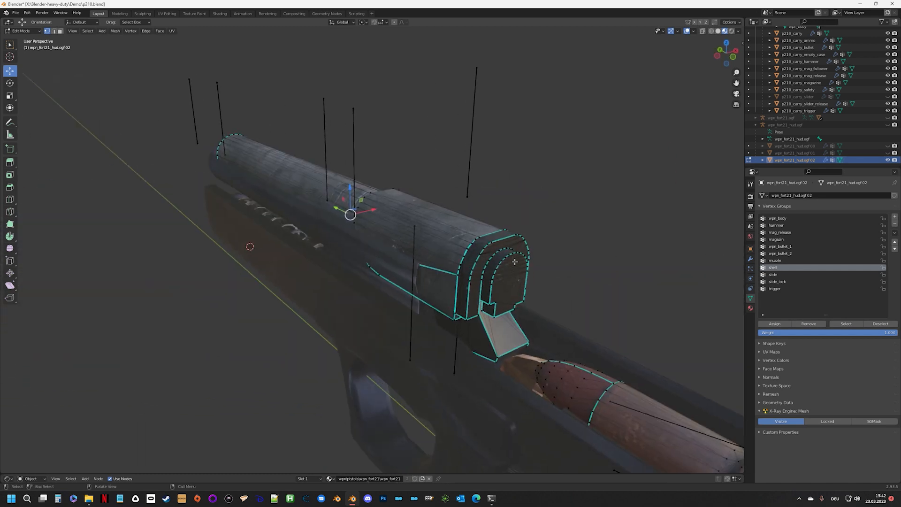
pyautogui.click(781, 260)
pyautogui.click(846, 323)
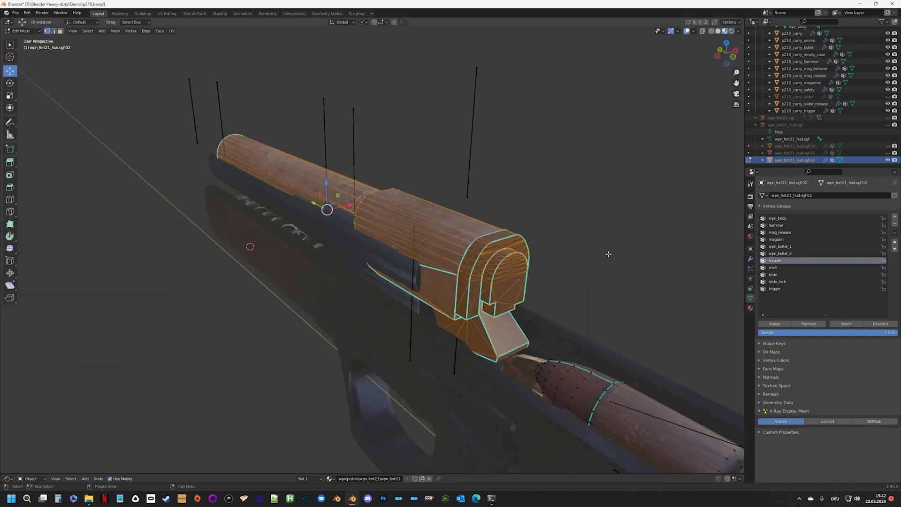
pyautogui.press('h')
pyautogui.moveTo(519, 159); pyautogui.dragTo(448, 155, button='middle')
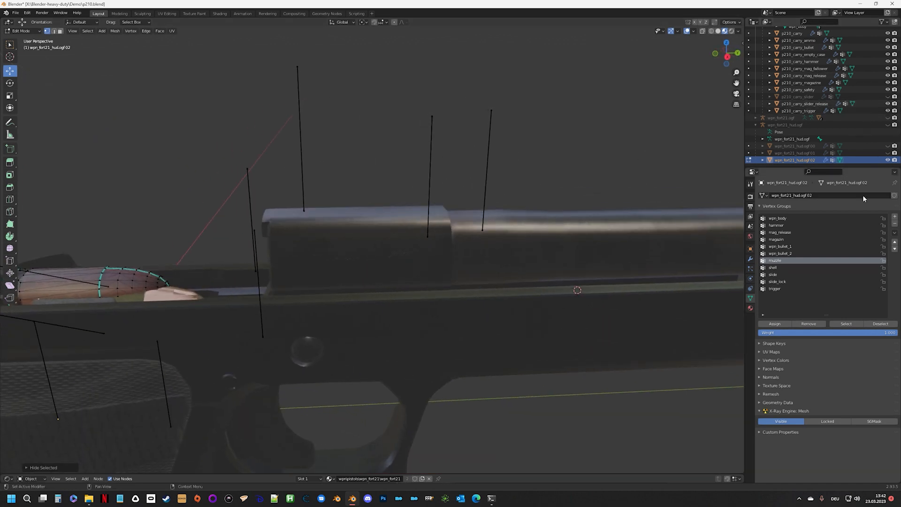
# Step: Select the shell group's vertices behind the hidden barrel, reveal all hidden fort21 vertices and clear the selection
pyautogui.click(778, 268)
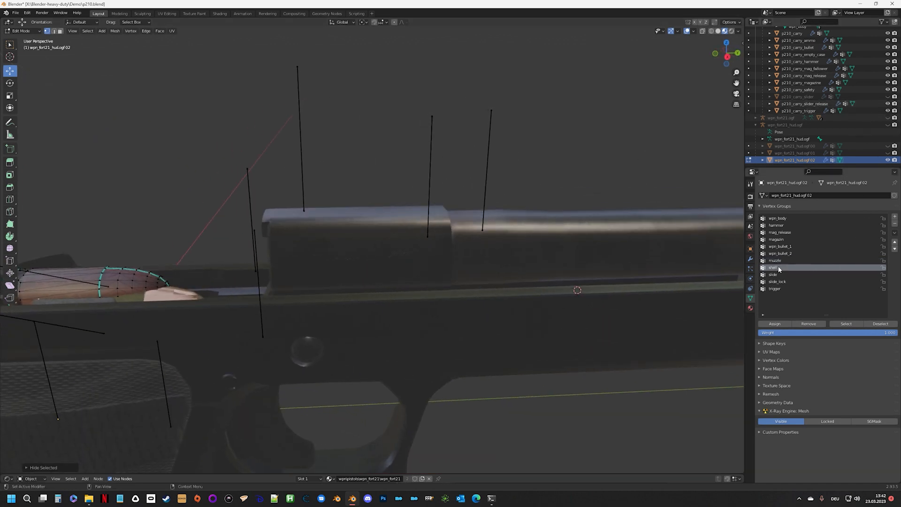
pyautogui.click(846, 323)
pyautogui.moveTo(453, 235); pyautogui.dragTo(502, 211, button='middle')
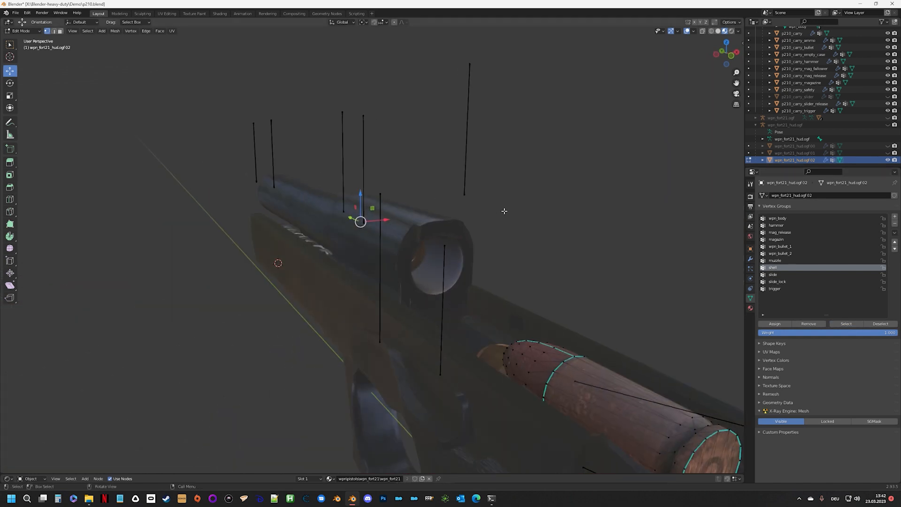
pyautogui.hotkey('alt', 'h')
pyautogui.hotkey('alt', 'a')
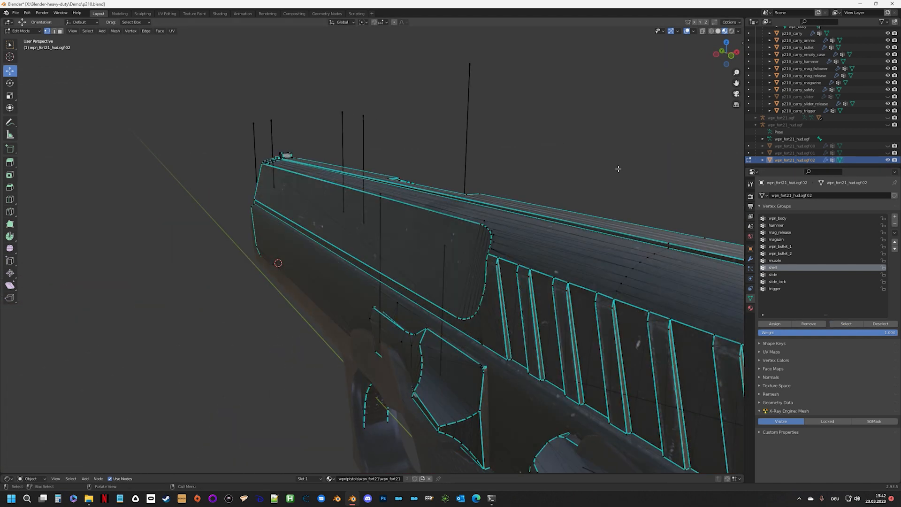
# Step: Isolate the fort21 cartridge case by selecting the shell vertex group, inverting the selection and hiding everything else
pyautogui.click(794, 218)
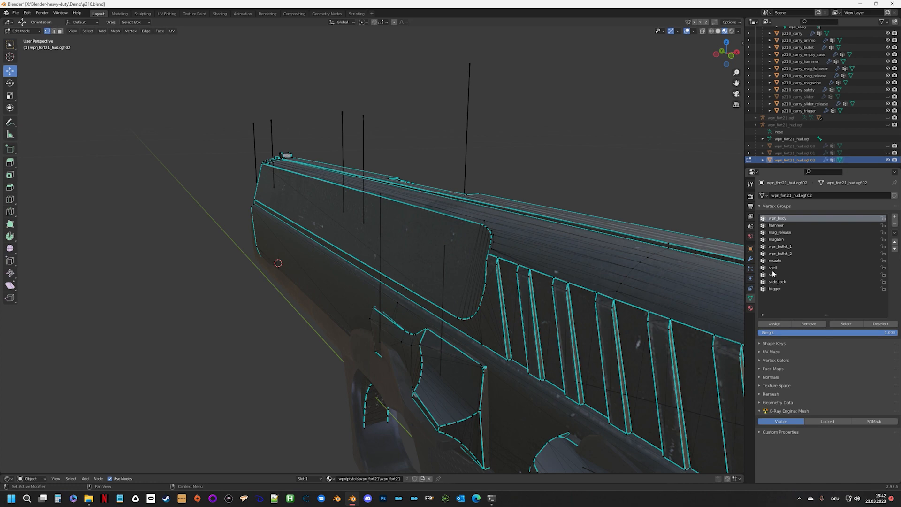
pyautogui.click(774, 268)
pyautogui.click(845, 324)
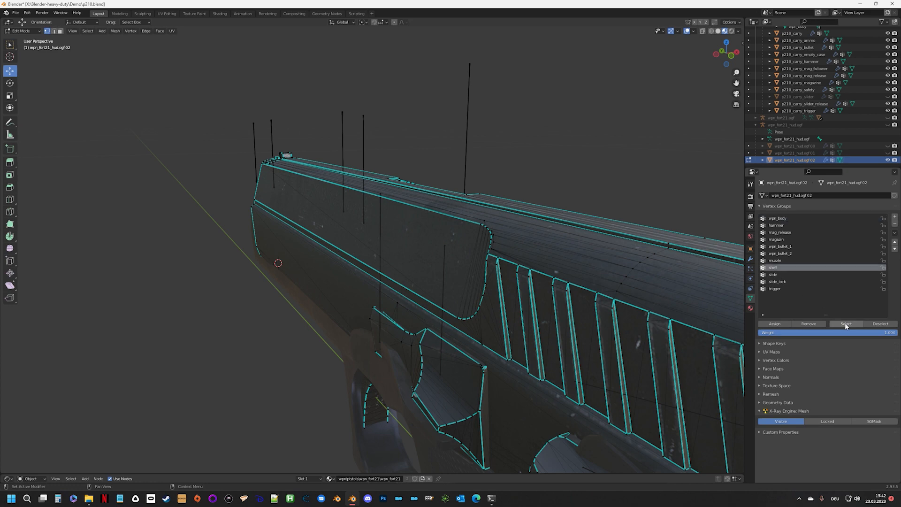
pyautogui.click(87, 30)
pyautogui.click(102, 53)
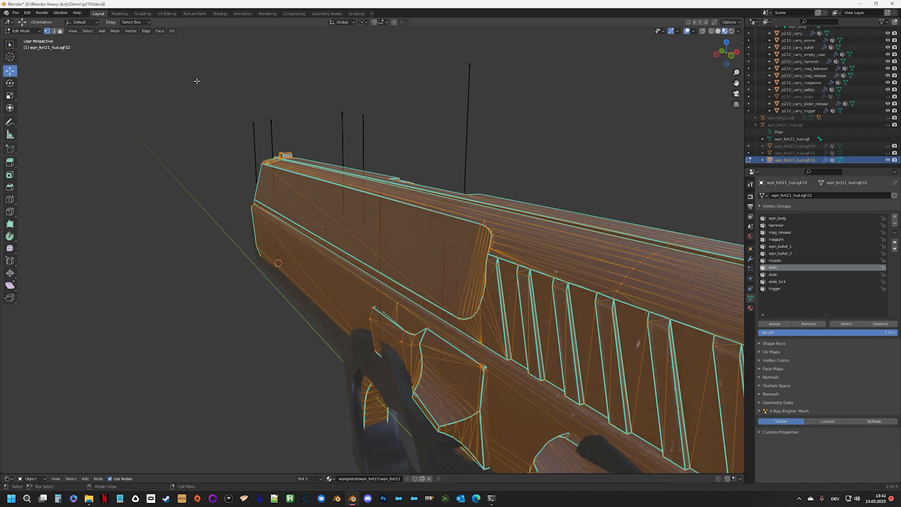
pyautogui.press('h')
pyautogui.moveTo(509, 156)
pyautogui.mouseDown(button='middle')
pyautogui.moveTo(418, 149)
pyautogui.moveTo(418, 129)
pyautogui.moveTo(451, 124)
pyautogui.mouseUp(button='middle')
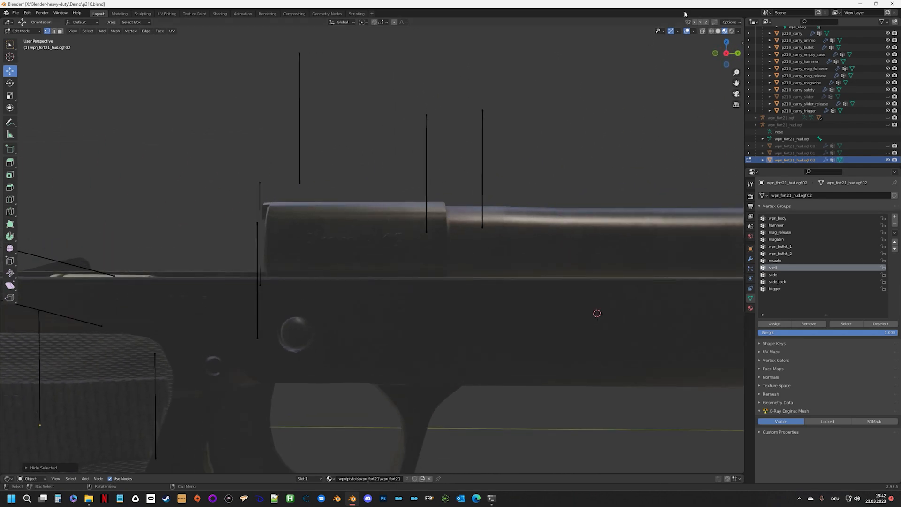
# Step: Select the isolated fort21 shell in wireframe and compare its position with the p210 empty case and the bones
pyautogui.click(711, 31)
pyautogui.scroll(-2, 621, 96)
pyautogui.press('a')
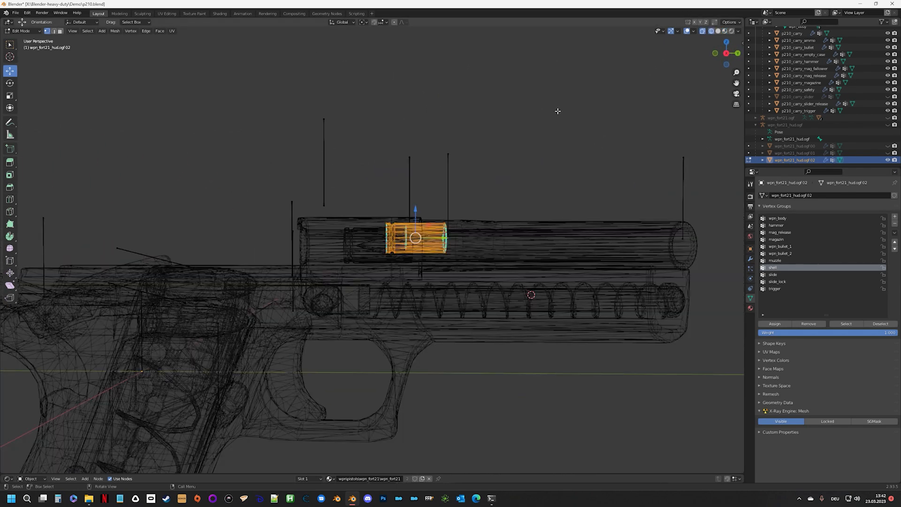
pyautogui.scroll(5, 557, 111)
pyautogui.scroll(2, 570, 109)
pyautogui.scroll(-1, 573, 110)
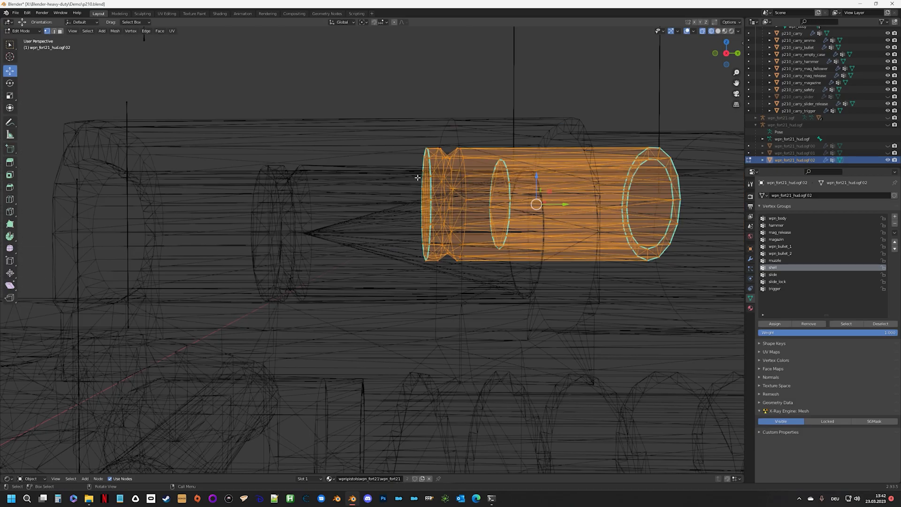
pyautogui.moveTo(409, 263); pyautogui.dragTo(391, 279, button='middle')
pyautogui.moveTo(598, 233); pyautogui.dragTo(256, 178, button='middle')
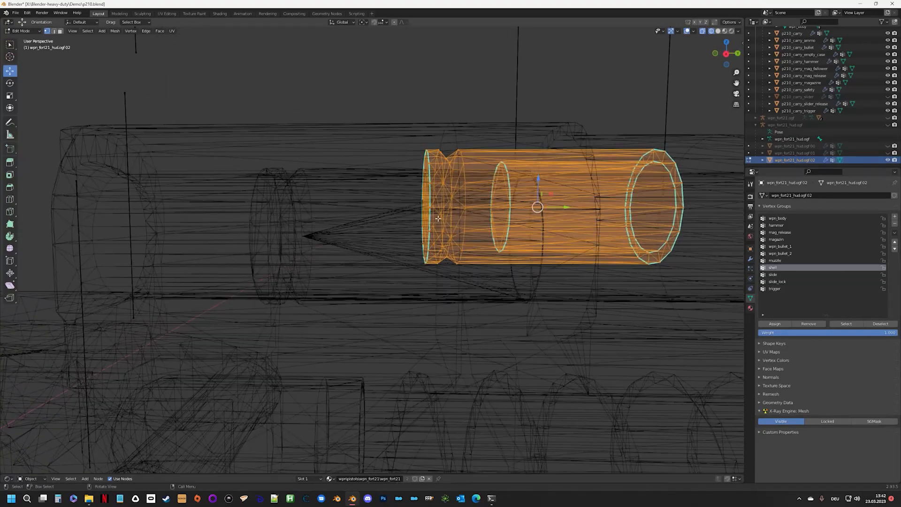
pyautogui.scroll(-2, 438, 218)
pyautogui.moveTo(438, 218)
pyautogui.mouseDown(button='middle')
pyautogui.moveTo(488, 215)
pyautogui.moveTo(445, 225)
pyautogui.mouseUp(button='middle')
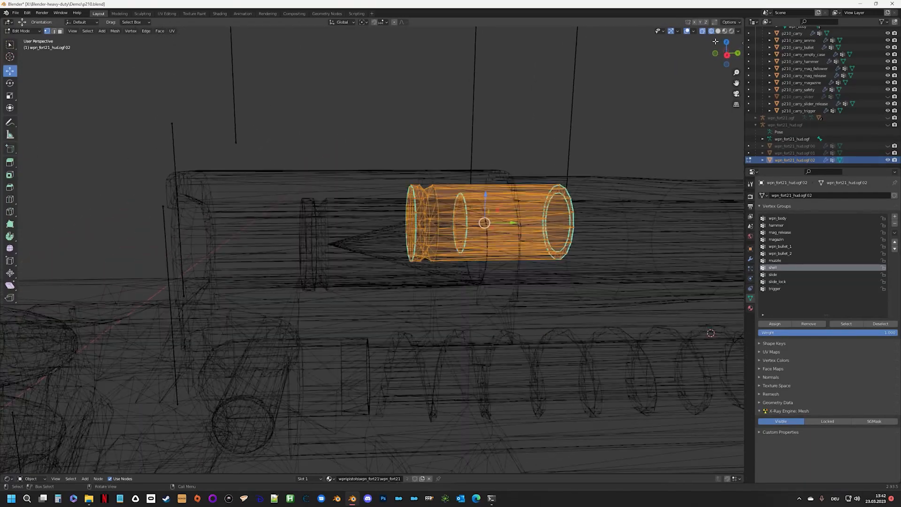
# Step: Restore Material Preview shading, leave Edit Mode and hide the wpn_fort21_hud.ogf 02 mesh
pyautogui.click(724, 31)
pyautogui.press('Tab')
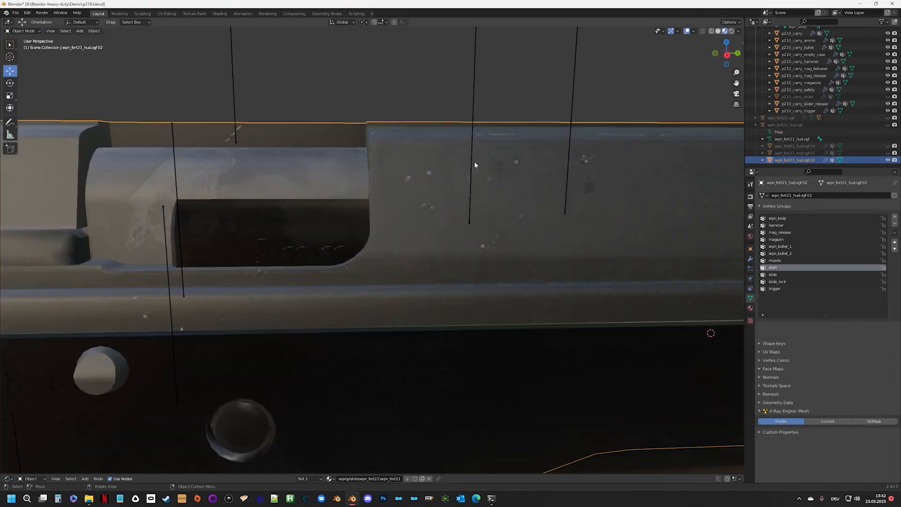
pyautogui.click(887, 160)
pyautogui.scroll(-1, 417, 179)
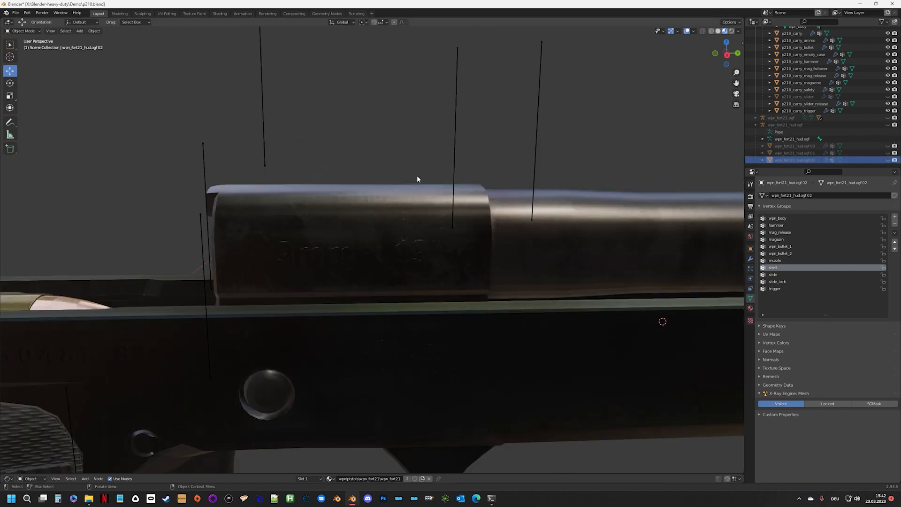
pyautogui.scroll(-4, 418, 179)
pyautogui.moveTo(292, 236); pyautogui.dragTo(409, 235, button='middle')
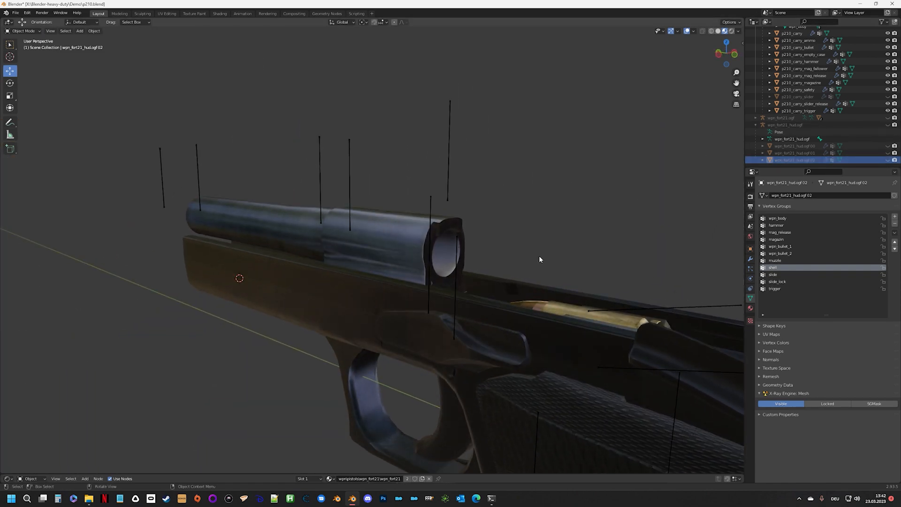
# Step: Unhide the p210_carry_slider mesh so the complete p210 pistol can be viewed
pyautogui.moveTo(539, 259); pyautogui.dragTo(580, 265, button='middle')
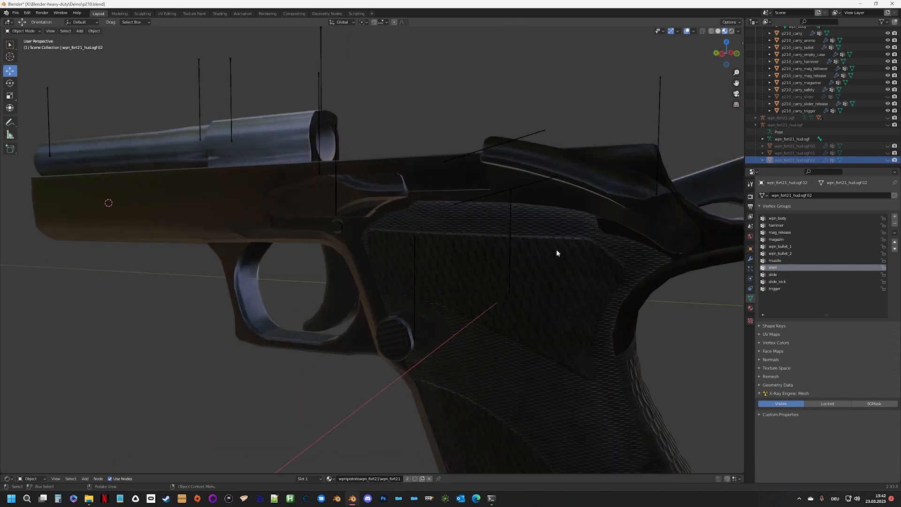
pyautogui.scroll(-3, 544, 225)
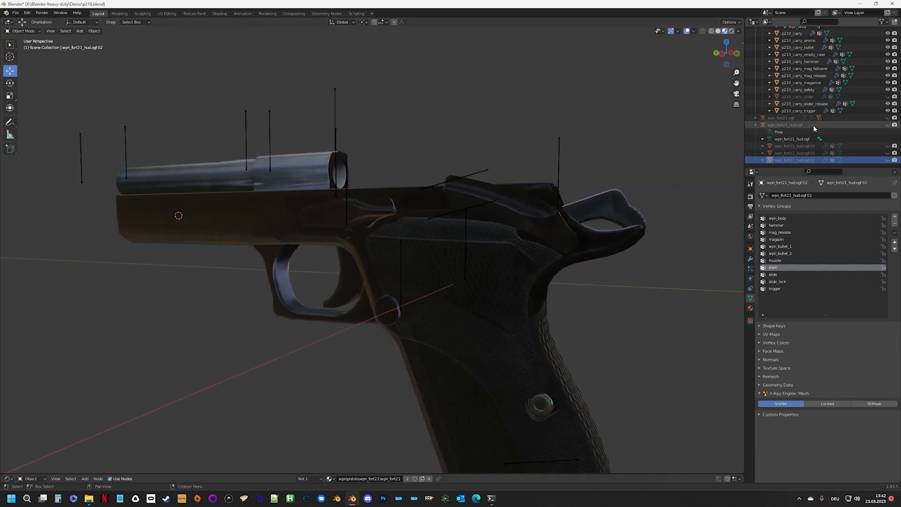
pyautogui.click(889, 97)
pyautogui.moveTo(549, 126); pyautogui.dragTo(582, 178, button='middle')
pyautogui.scroll(3, 810, 115)
pyautogui.scroll(3, 810, 115)
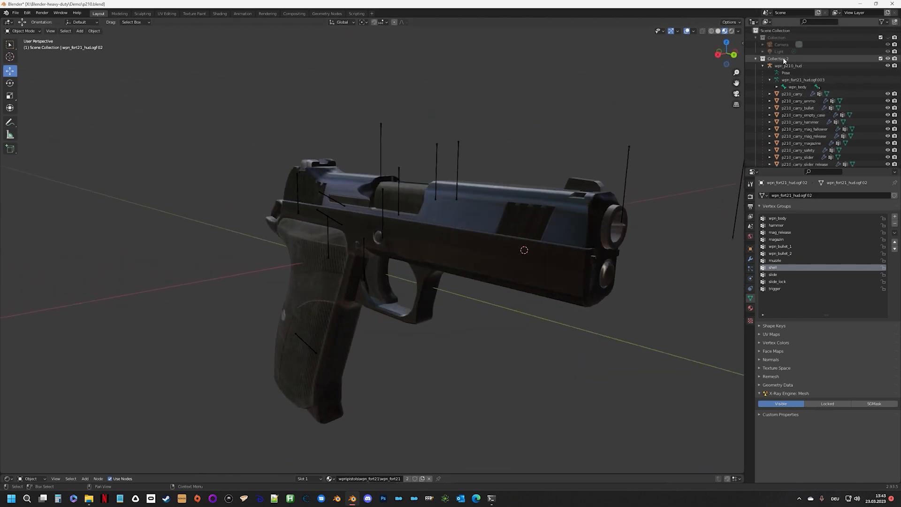
# Step: Create a new collection under the Scene Collection and paste copies of all p210_carry meshes into it
pyautogui.click(781, 30)
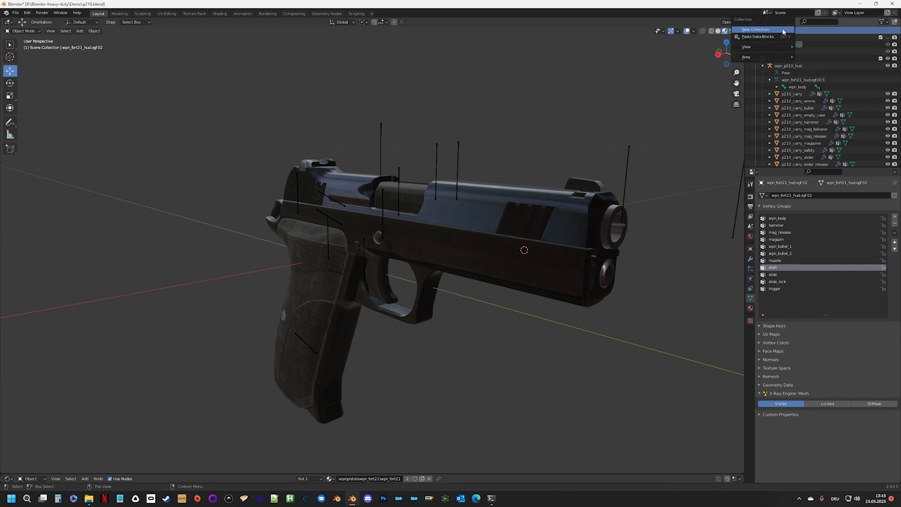
pyautogui.click(792, 94)
pyautogui.scroll(-3, 793, 102)
pyautogui.scroll(-3, 793, 102)
pyautogui.keyDown('shift'); pyautogui.click(795, 104); pyautogui.keyUp('shift')
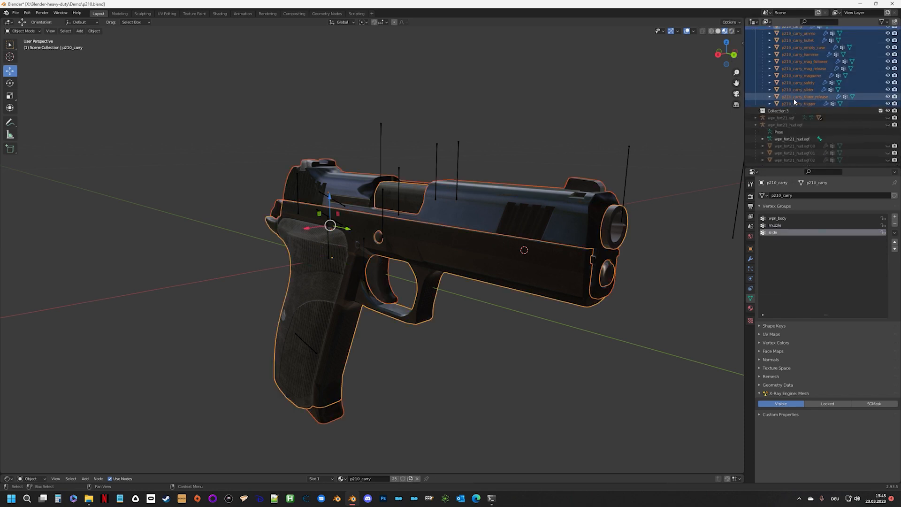
pyautogui.hotkey('ctrl', 'c')
pyautogui.scroll(5, 803, 86)
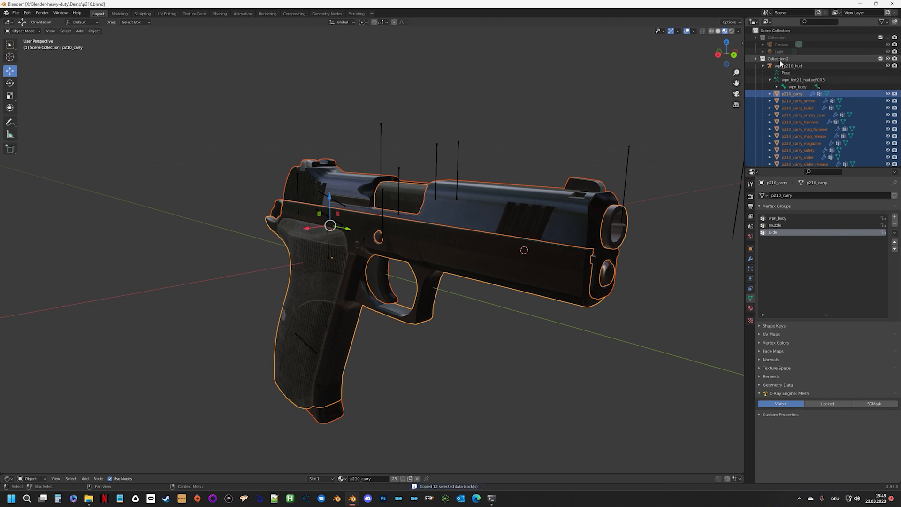
pyautogui.scroll(-5, 788, 90)
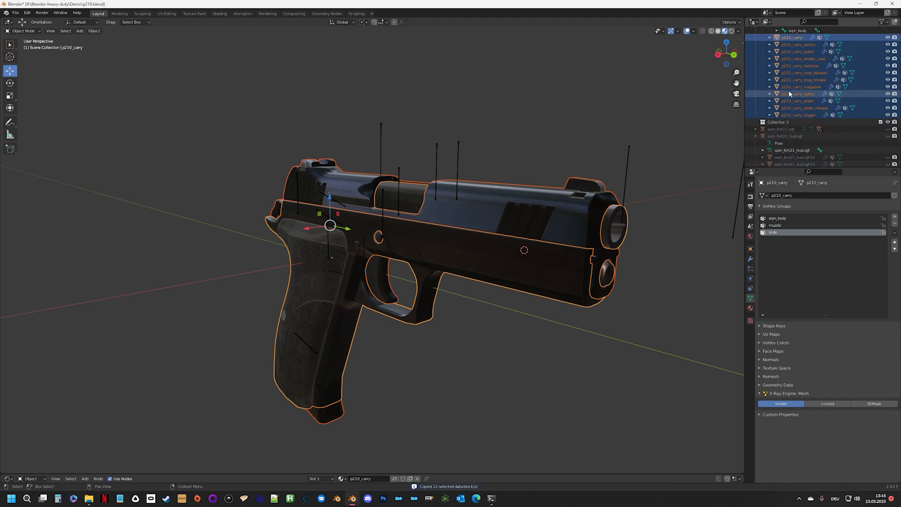
pyautogui.click(787, 122)
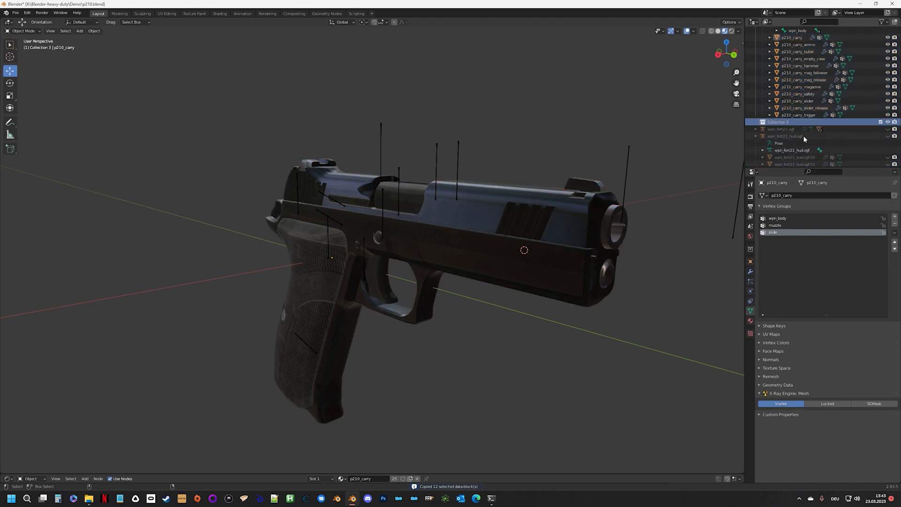
pyautogui.hotkey('ctrl', 'v')
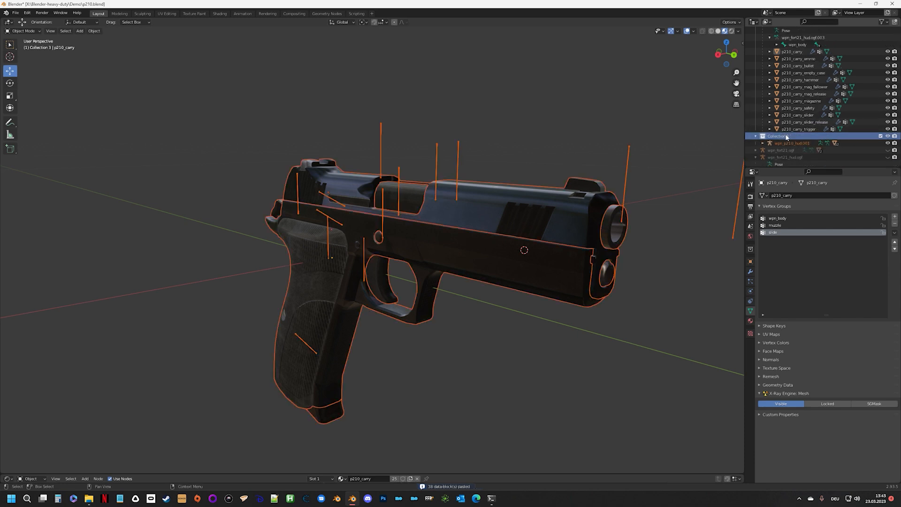
# Step: Delete the duplicated wpn_p210_hud.001 armature from the new collection, keeping only the copied meshes
pyautogui.scroll(1, 779, 121)
pyautogui.click(792, 142)
pyautogui.scroll(-3, 792, 142)
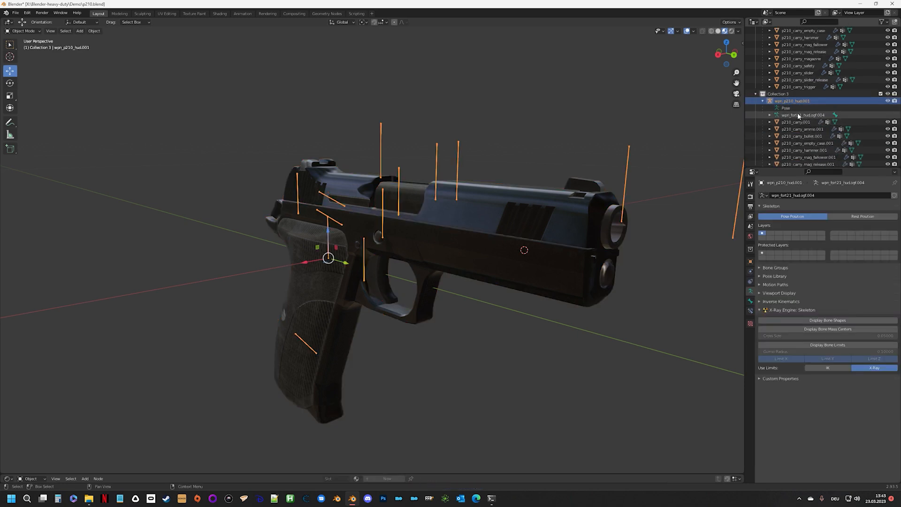
pyautogui.click(795, 121)
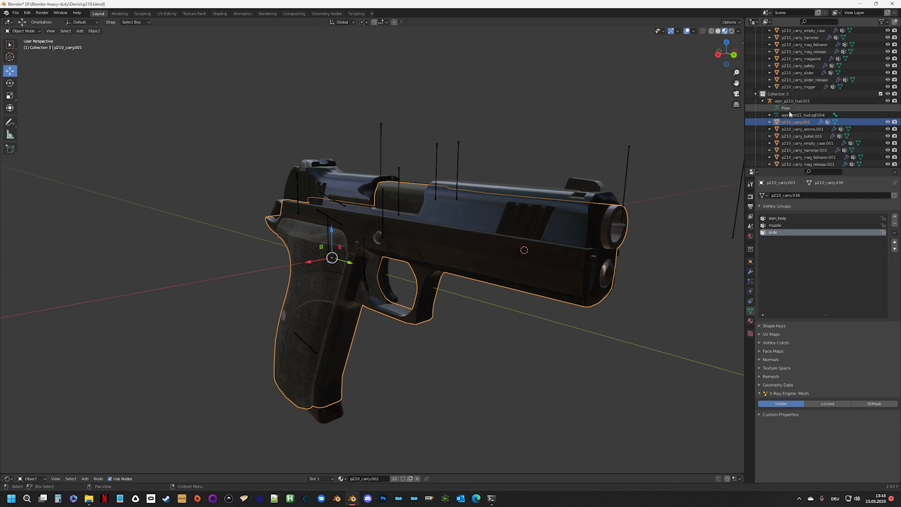
pyautogui.click(793, 100)
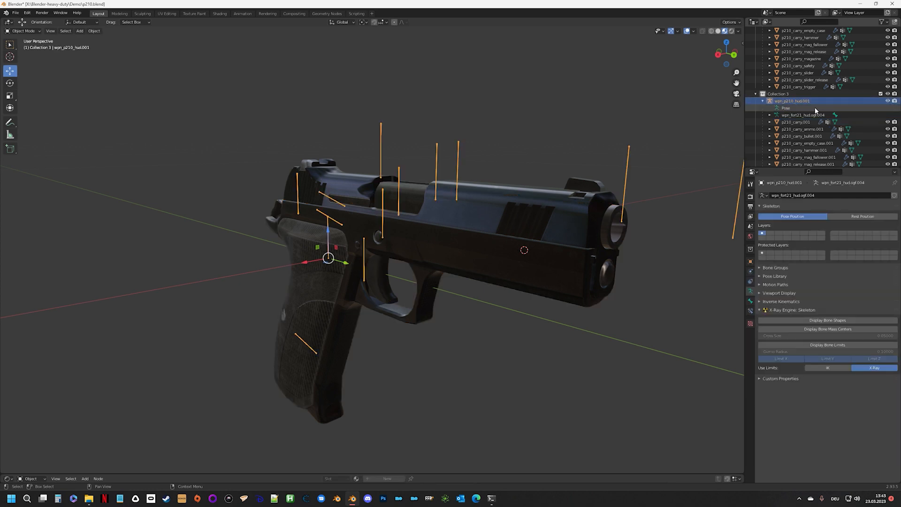
pyautogui.press('Delete')
pyautogui.scroll(-2, 795, 109)
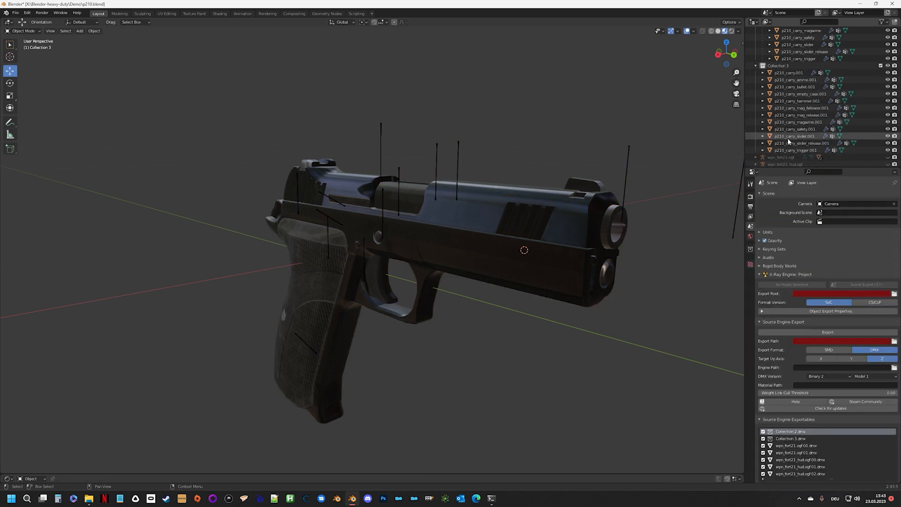
# Step: Rename the Collection 3 collection to render
pyautogui.doubleClick(787, 66)
pyautogui.scroll(2, 794, 72)
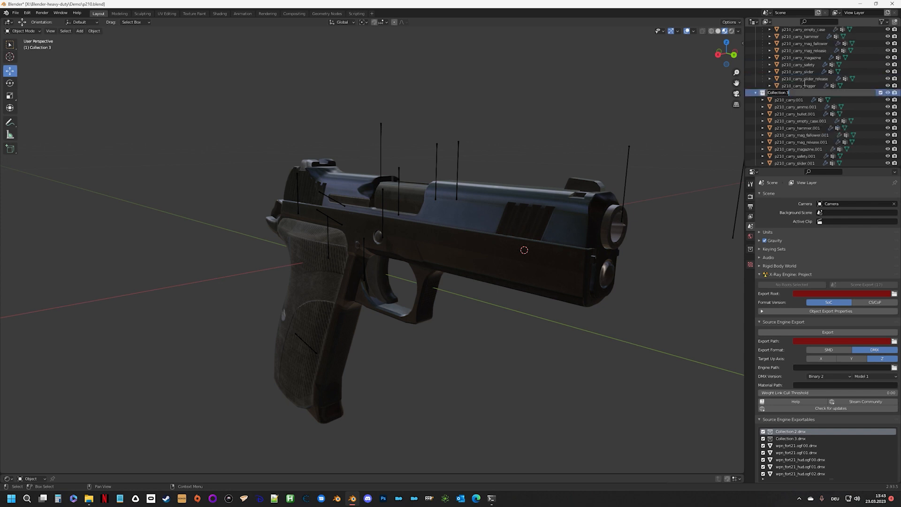
pyautogui.write('redner')
pyautogui.press('Return')
pyautogui.press('BackSpace')
pyautogui.write('render')
pyautogui.press('Return')
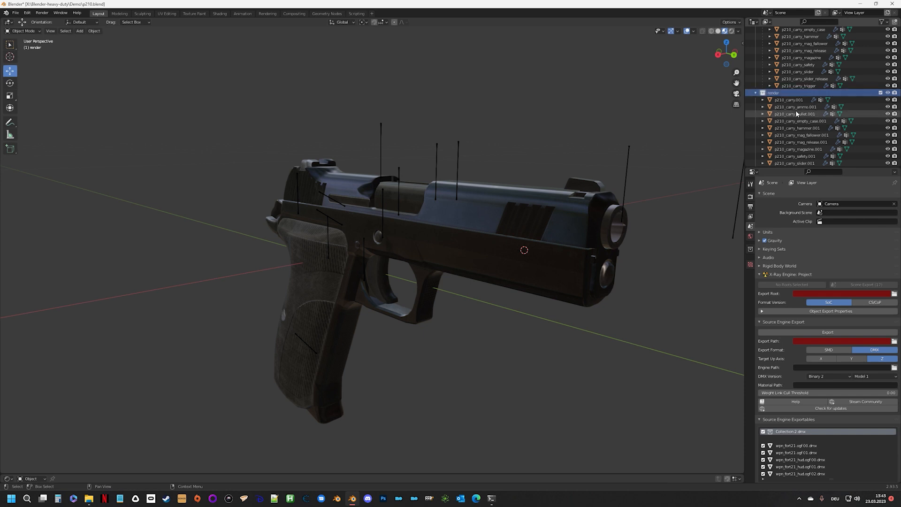
# Step: Hide the render collection in the viewport and collapse its list of meshes
pyautogui.click(887, 93)
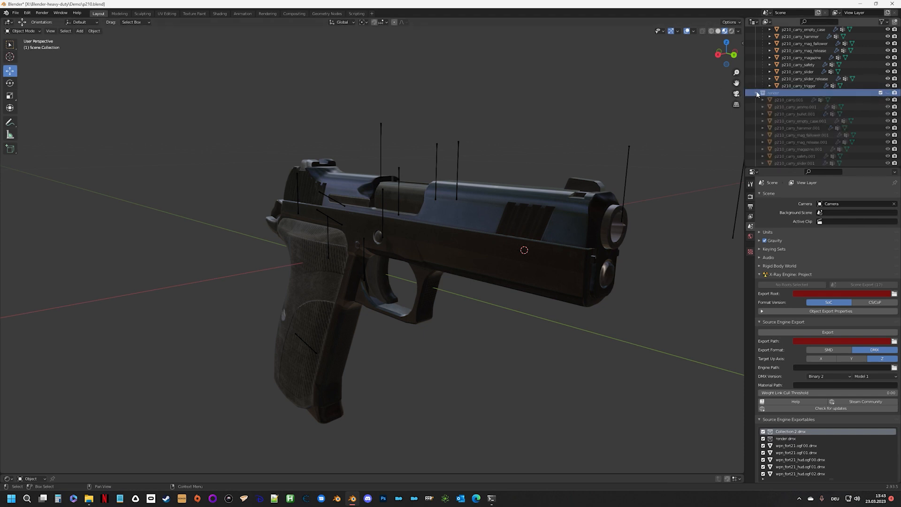
pyautogui.click(755, 93)
pyautogui.scroll(3, 786, 111)
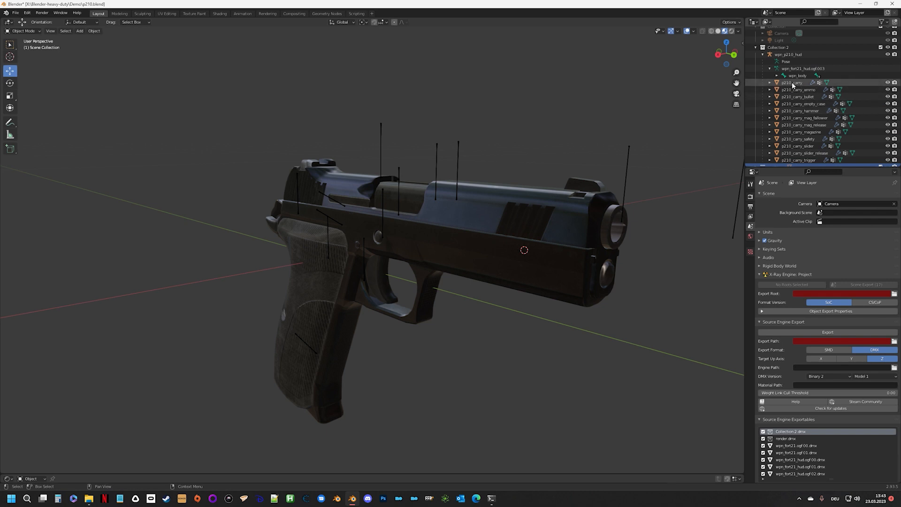
# Step: Select the p210_carry mesh and enlarge the Shader Editor to show its material nodes
pyautogui.click(791, 83)
pyautogui.scroll(-3, 432, 217)
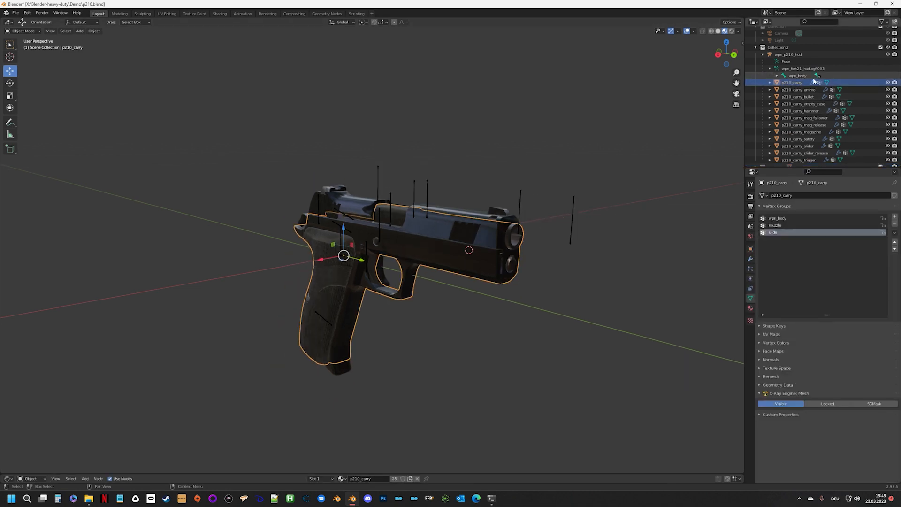
pyautogui.scroll(5, 511, 202)
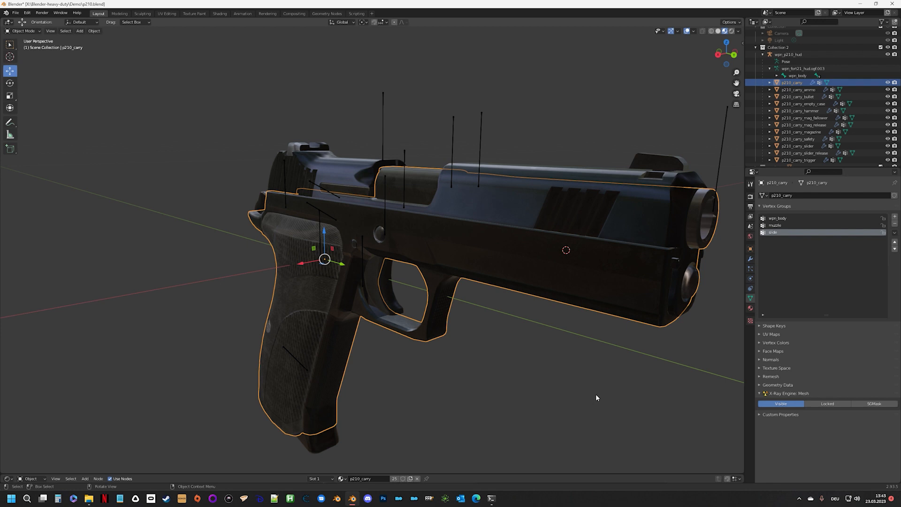
pyautogui.moveTo(519, 473); pyautogui.dragTo(526, 174)
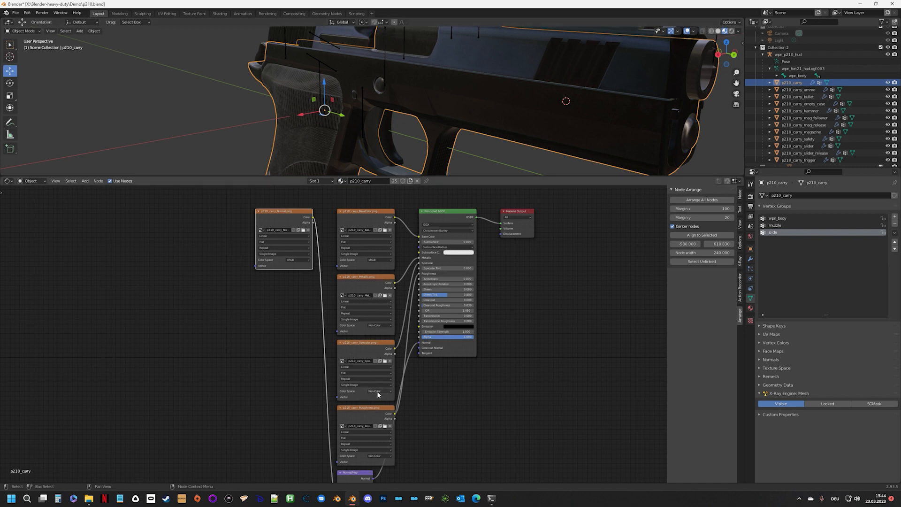
pyautogui.scroll(-1, 396, 269)
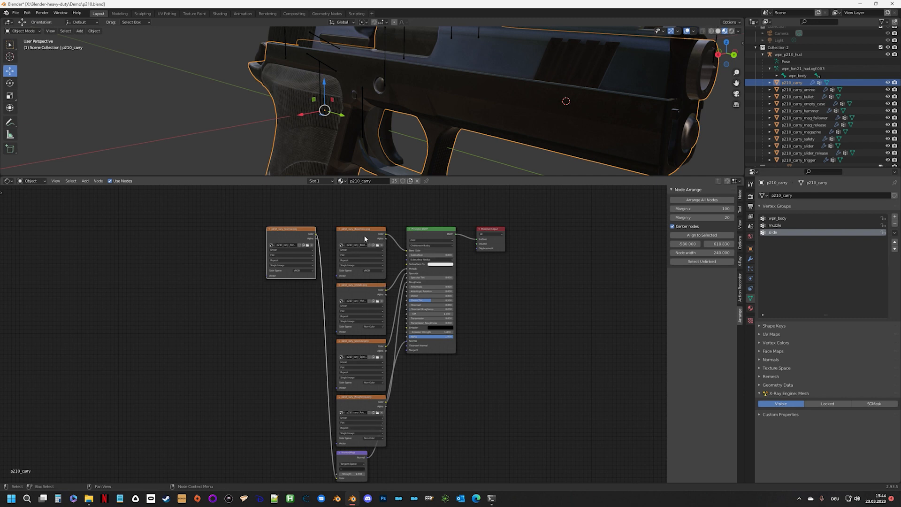
pyautogui.scroll(2, 365, 238)
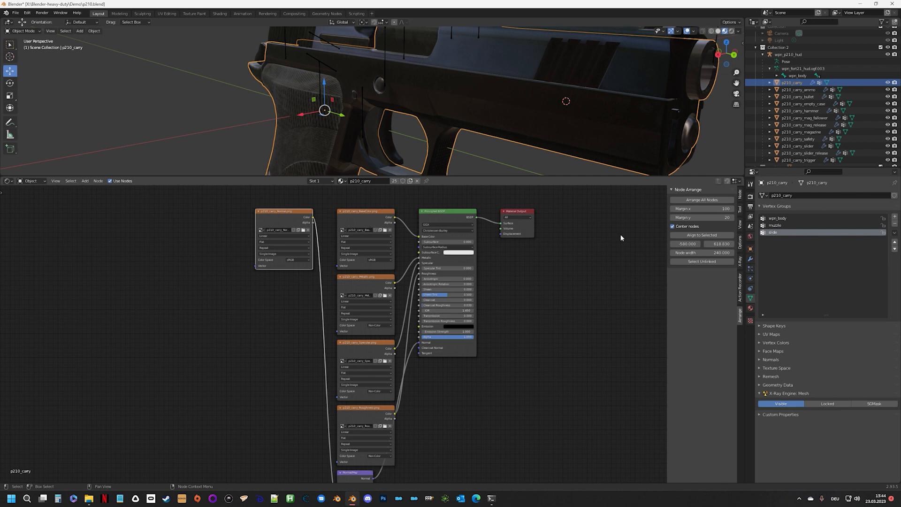
# Step: Show the material slots of the p210_carry mesh and make p210_base the active material
pyautogui.click(750, 308)
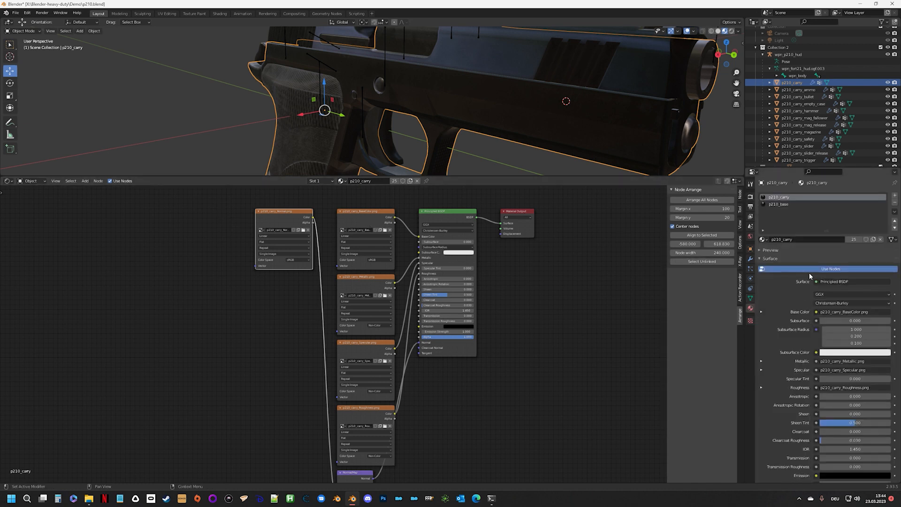
pyautogui.click(777, 205)
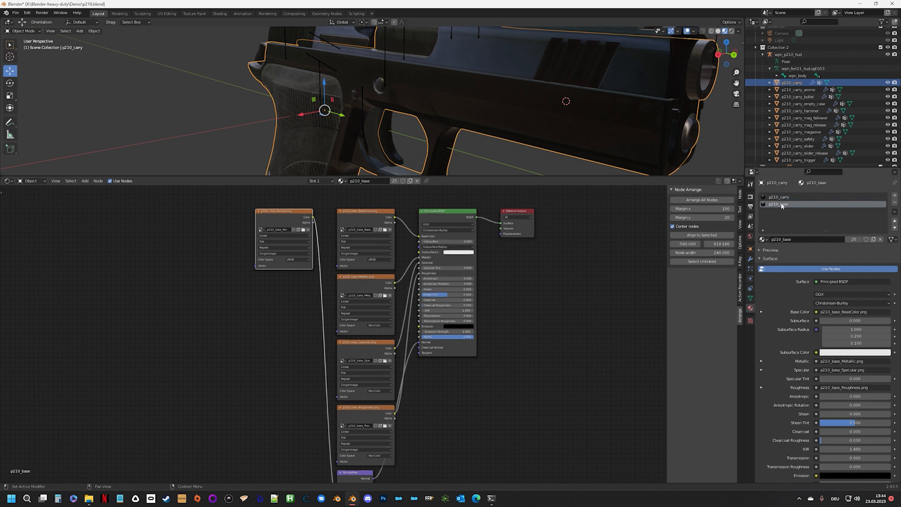
pyautogui.click(790, 90)
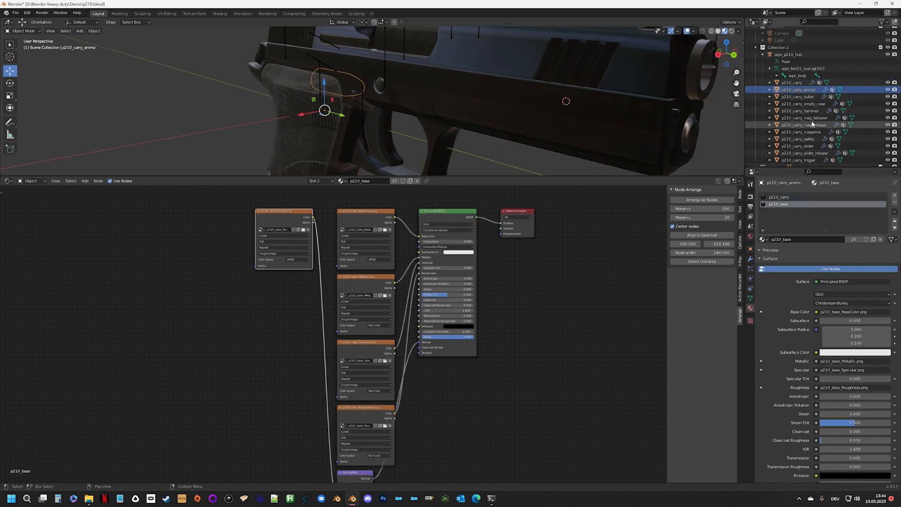
pyautogui.click(796, 83)
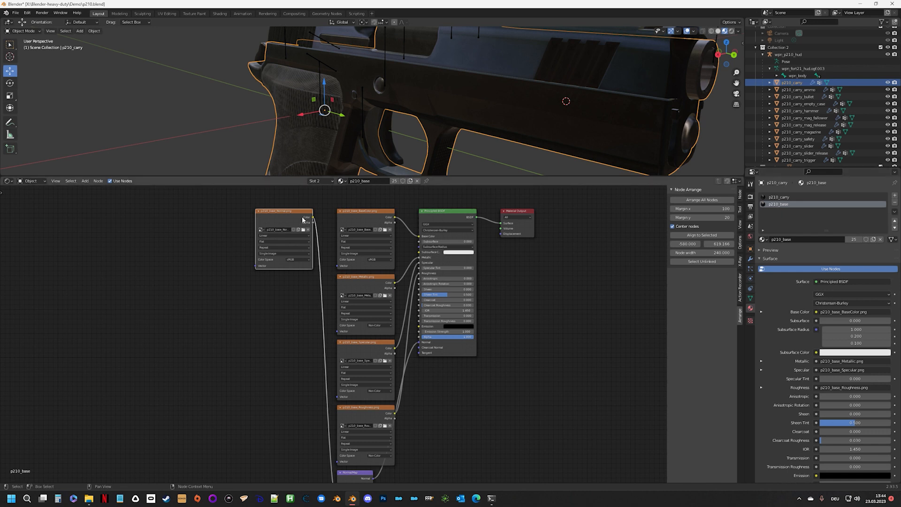
# Step: Delete the normal, metallic, specular and roughness texture nodes and the Normal Map node from the p210_base material
pyautogui.press('x')
pyautogui.moveTo(307, 290); pyautogui.dragTo(380, 459)
pyautogui.press('x')
pyautogui.press('x')
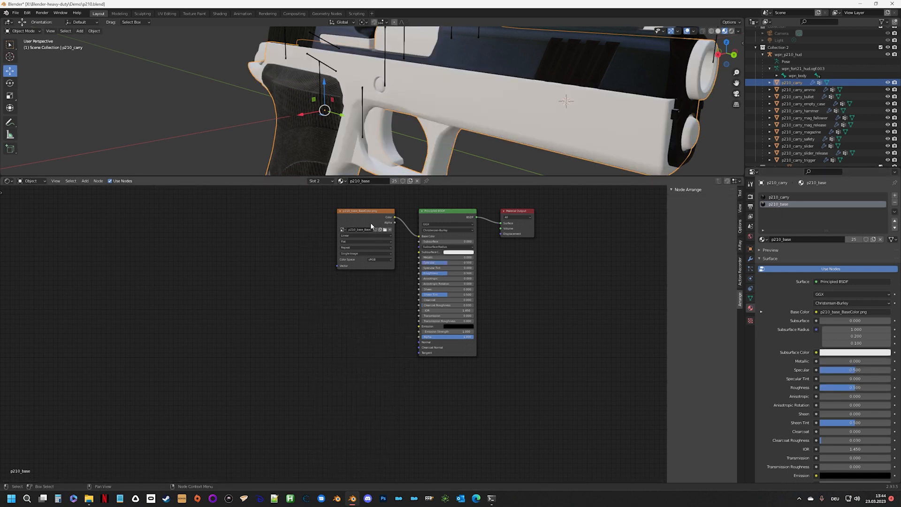
# Step: Replace the p210_base material's base color image with p210_base.dds from the wpn\wpn_p210 textures folder
pyautogui.click(367, 220)
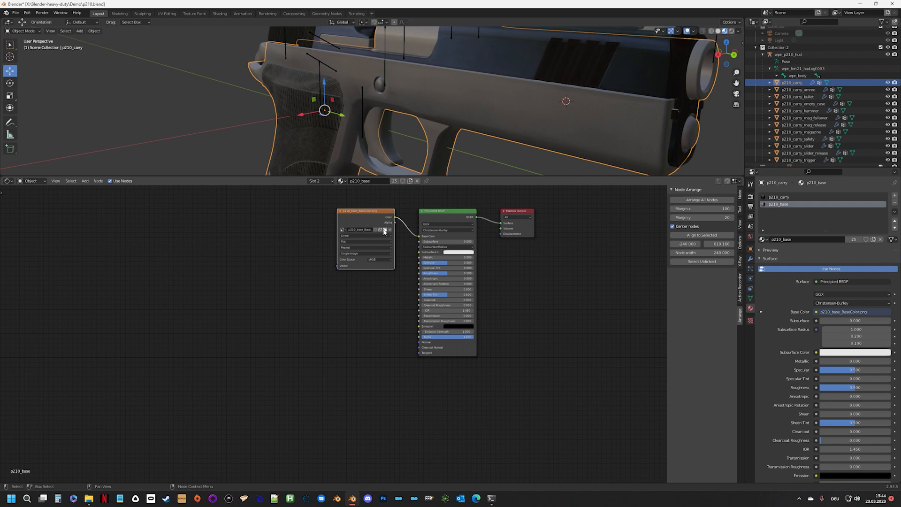
pyautogui.click(385, 230)
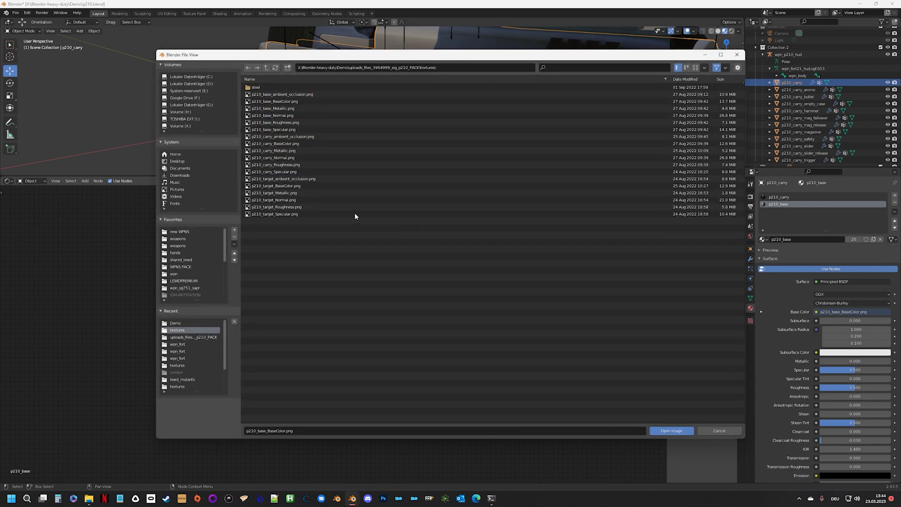
pyautogui.click(177, 274)
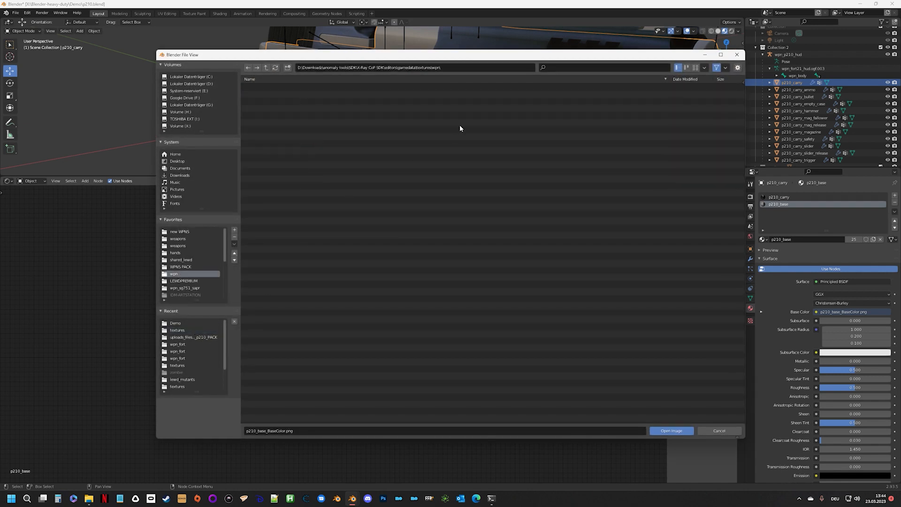
pyautogui.click(595, 68)
pyautogui.write('p210')
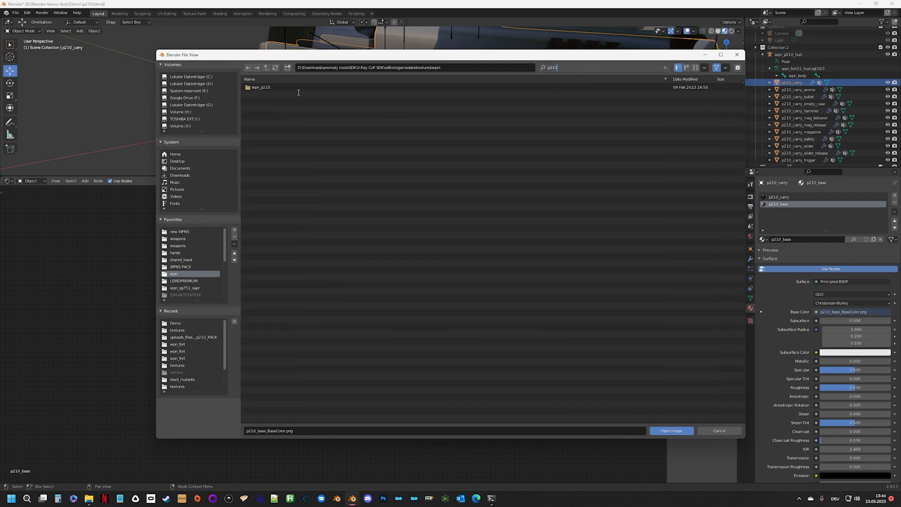
pyautogui.click(259, 87)
pyautogui.doubleClick(259, 87)
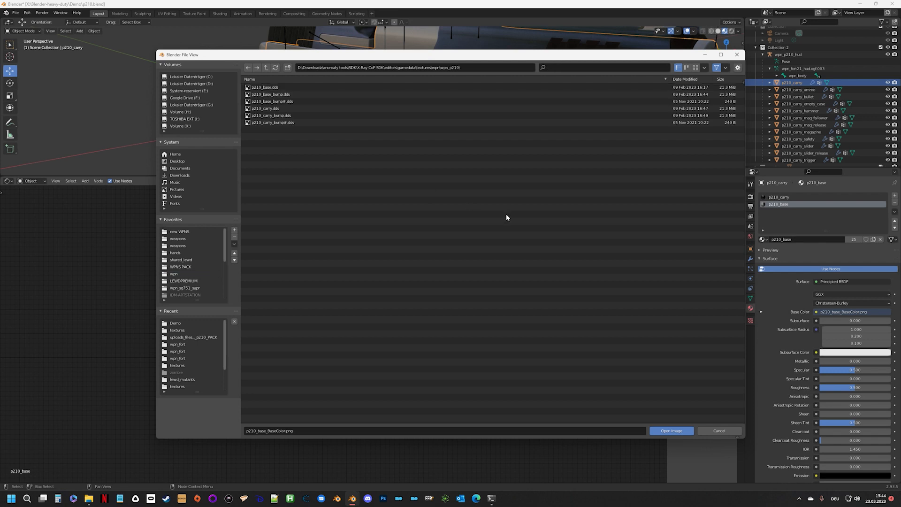
pyautogui.click(296, 88)
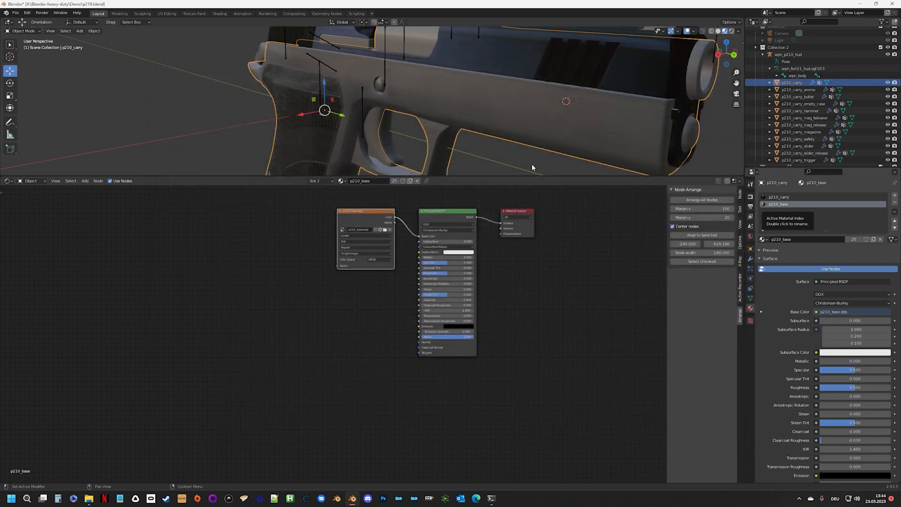
# Step: Connect the p210_base.dds texture's Alpha to the Principled BSDF Alpha and enlarge the 3D viewport to inspect the pistol
pyautogui.moveTo(395, 223); pyautogui.dragTo(419, 336)
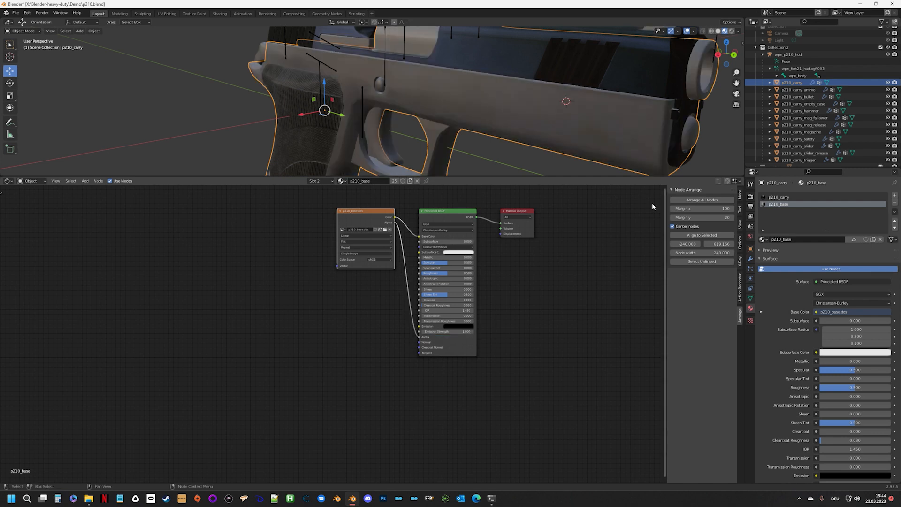
pyautogui.moveTo(502, 177); pyautogui.dragTo(491, 364)
pyautogui.moveTo(497, 291); pyautogui.dragTo(341, 244, button='middle')
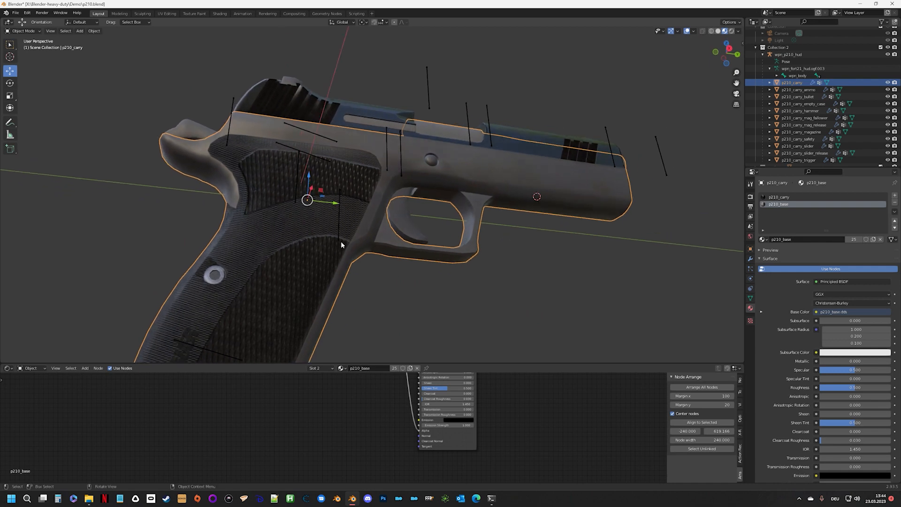
# Step: Delete the extra map texture and Normal Map nodes from the p210_carry material and connect the remaining texture's Alpha to the Principled BSDF Alpha
pyautogui.moveTo(631, 230); pyautogui.dragTo(687, 225, button='middle')
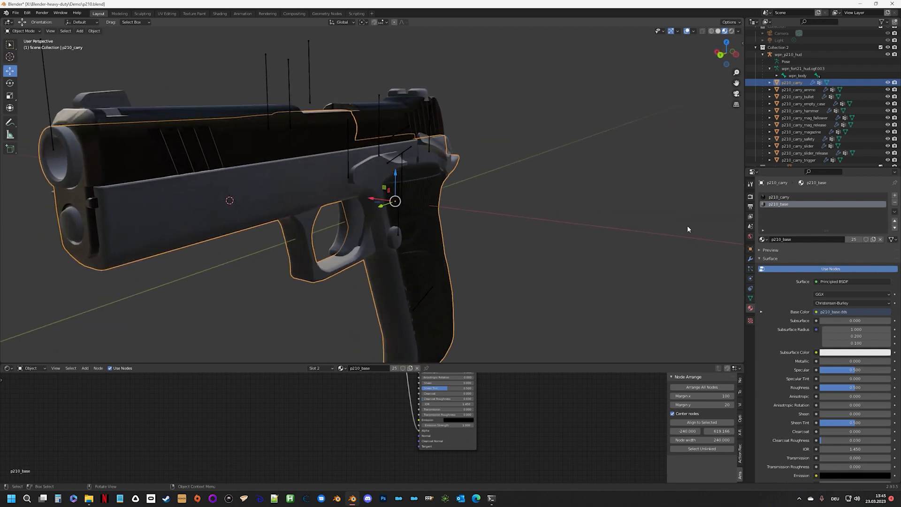
pyautogui.click(789, 196)
pyautogui.moveTo(531, 364); pyautogui.dragTo(559, 69)
pyautogui.moveTo(197, 136); pyautogui.dragTo(399, 441)
pyautogui.press('x')
pyautogui.press('x')
pyautogui.moveTo(419, 283); pyautogui.dragTo(395, 169)
# Step: Replace the p210_carry material's base color image with p210_carry.dds from the wpn_p210 textures folder and enlarge the 3D viewport to inspect the pistol
pyautogui.click(385, 176)
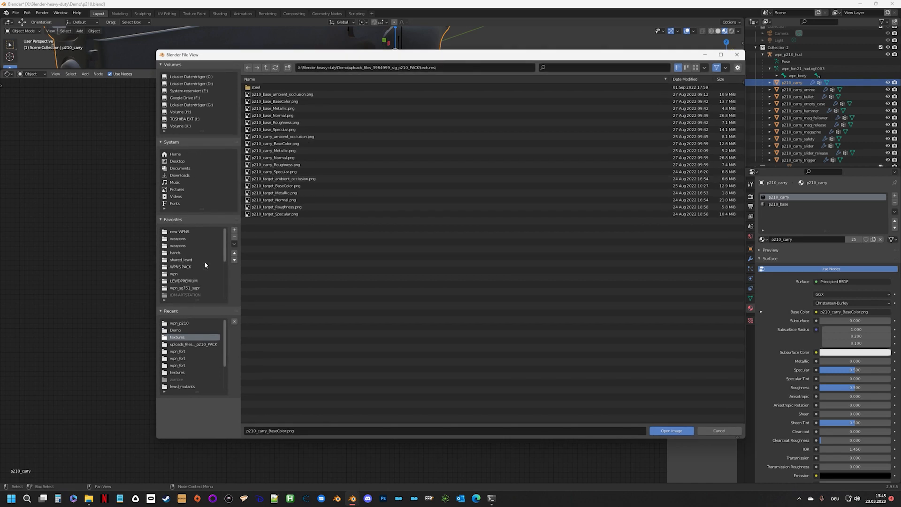
pyautogui.click(185, 323)
pyautogui.click(304, 108)
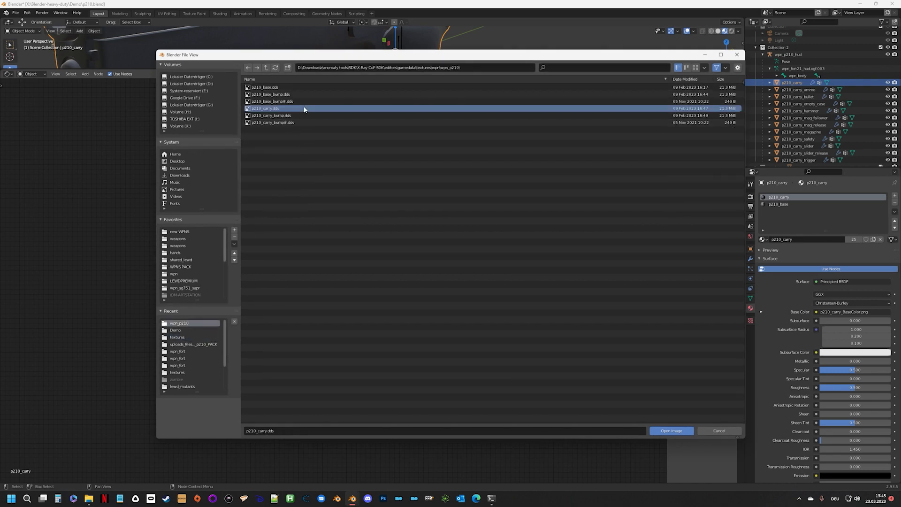
pyautogui.click(671, 431)
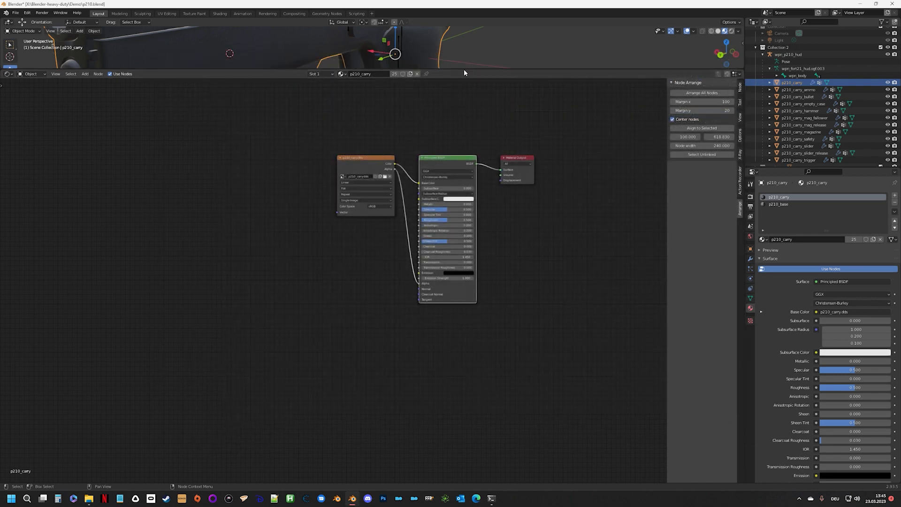
pyautogui.moveTo(463, 70); pyautogui.dragTo(469, 474)
pyautogui.scroll(3, 469, 301)
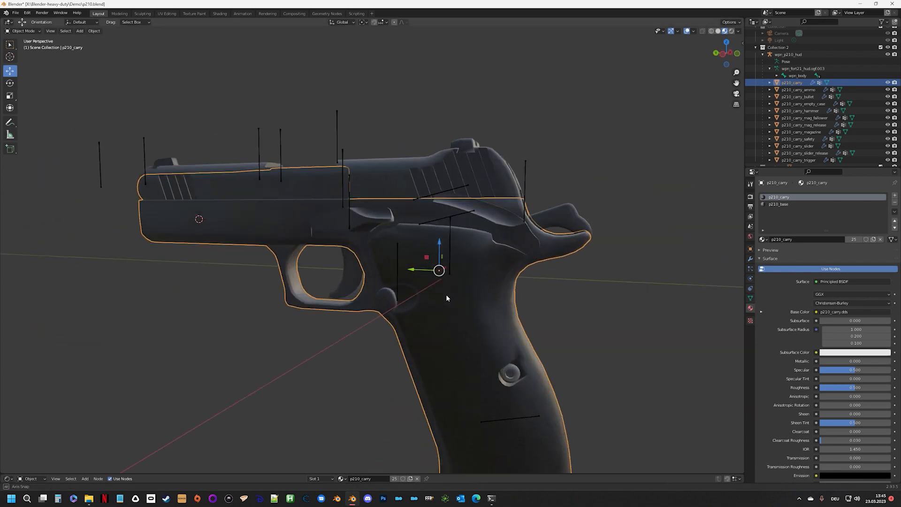
pyautogui.moveTo(446, 297)
pyautogui.mouseDown(button='middle')
pyautogui.moveTo(407, 287)
pyautogui.moveTo(505, 283)
pyautogui.moveTo(521, 295)
pyautogui.moveTo(427, 285)
pyautogui.moveTo(249, 297)
pyautogui.moveTo(429, 299)
pyautogui.mouseUp(button='middle')
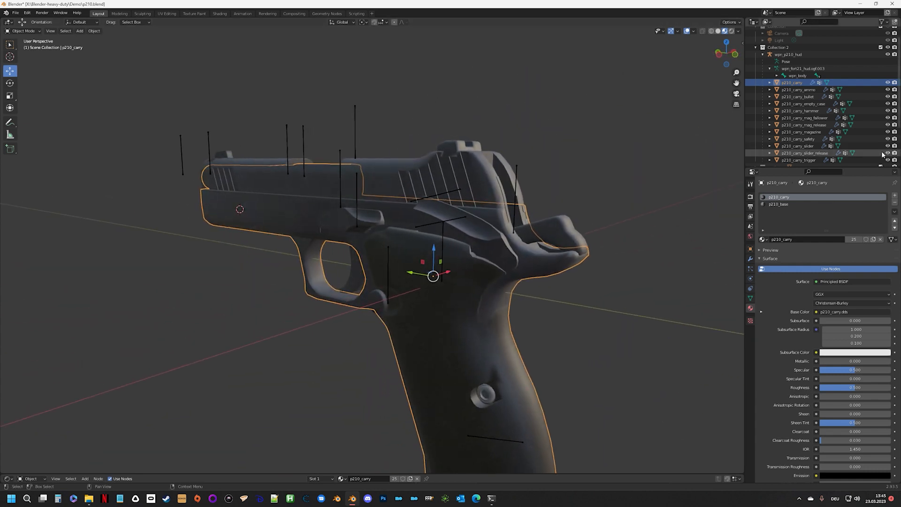
# Step: Copy the X-Ray Engine Material value default_object from the material of the wpn_fort21_hud.ogf 02 mesh
pyautogui.click(801, 90)
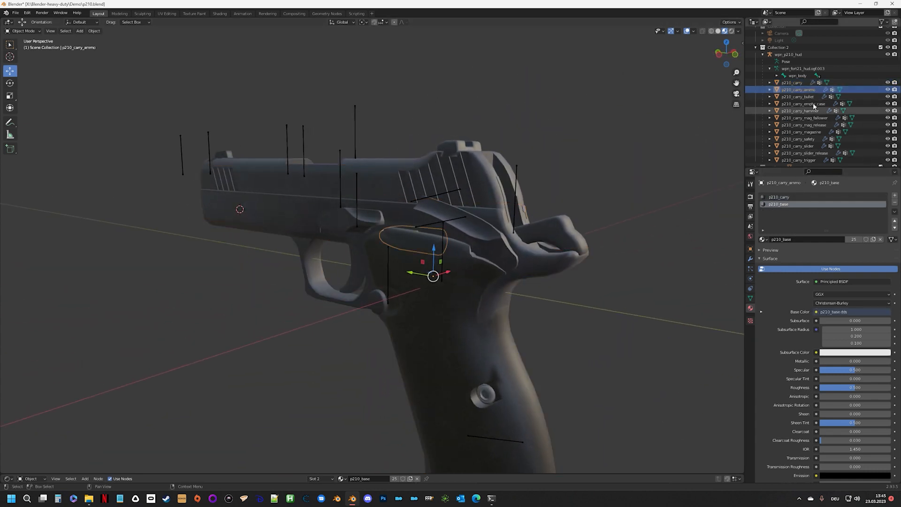
pyautogui.click(792, 83)
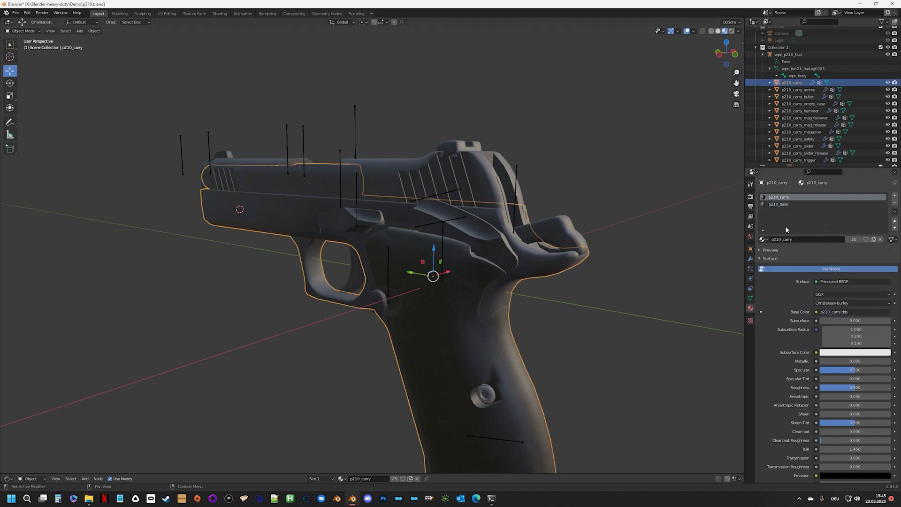
pyautogui.click(760, 258)
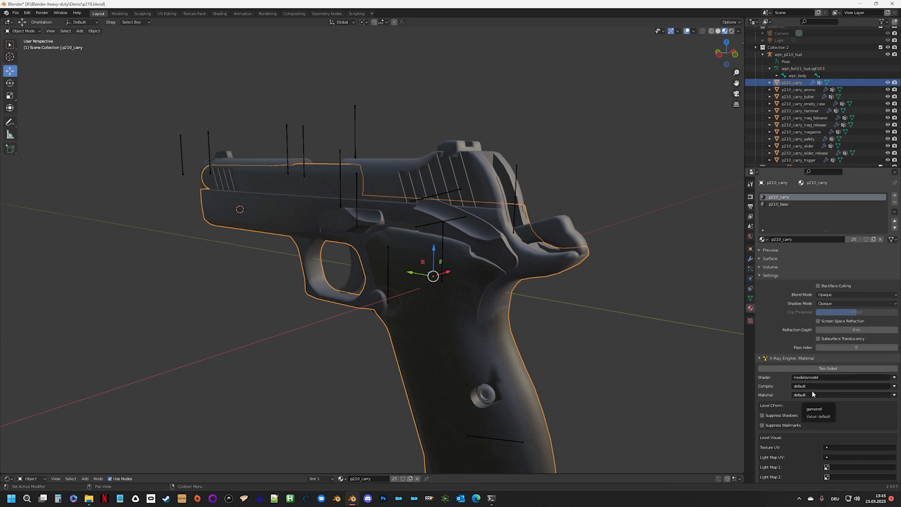
pyautogui.scroll(-3, 782, 107)
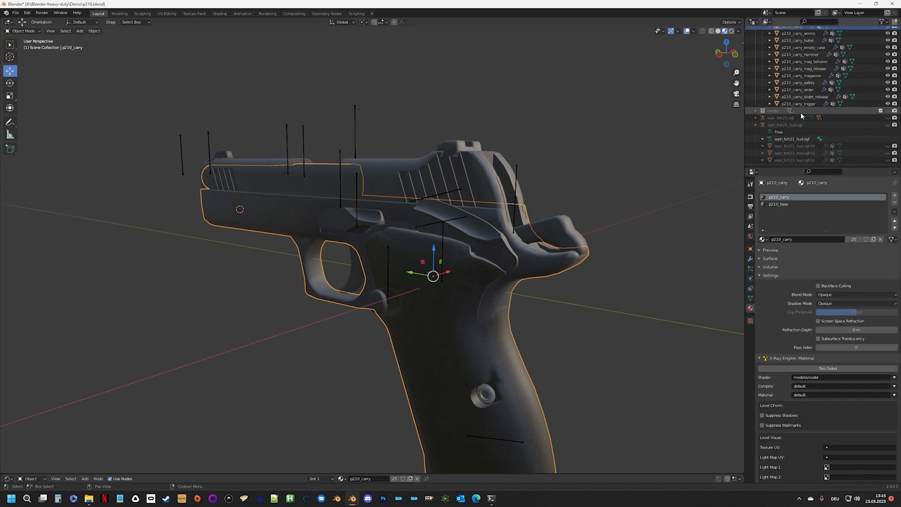
pyautogui.click(789, 160)
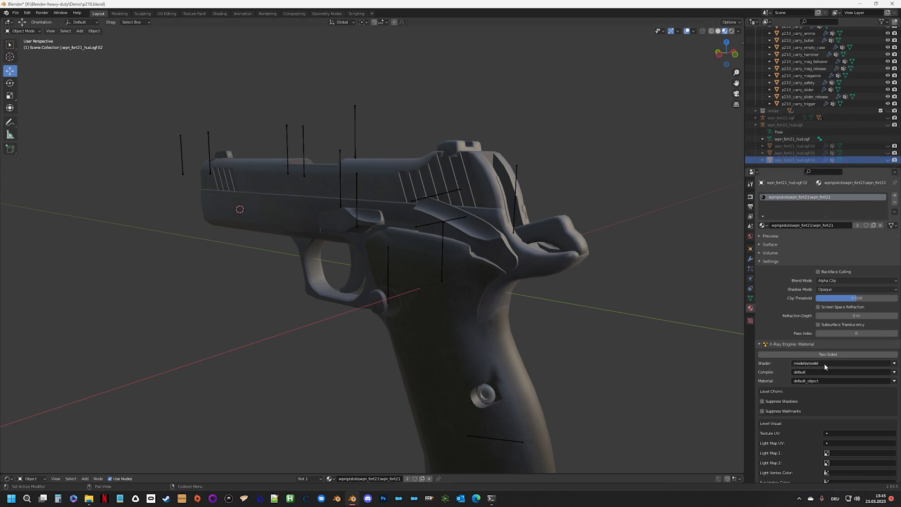
pyautogui.click(841, 380)
pyautogui.hotkey('ctrl', 'c')
# Step: Set the X-Ray Engine Material value to default_object for both the p210_carry and p210_base materials
pyautogui.click(798, 76)
pyautogui.click(802, 96)
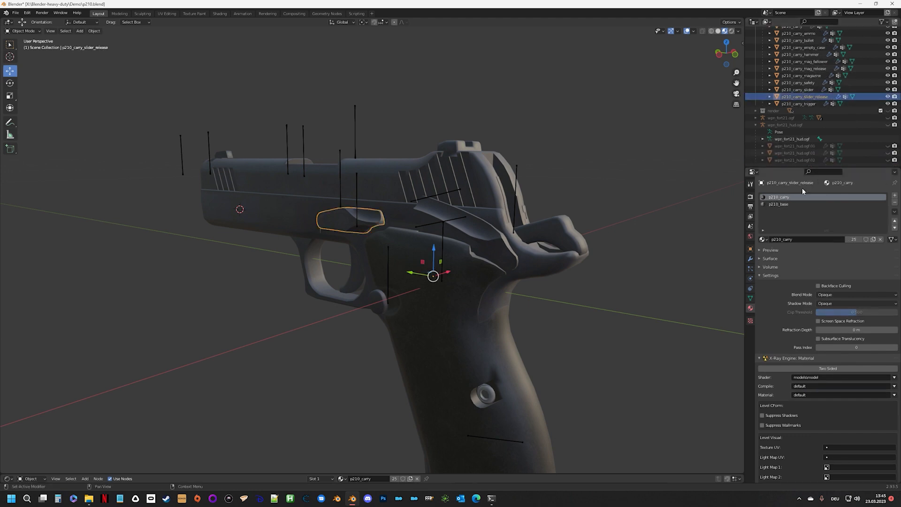
pyautogui.click(818, 395)
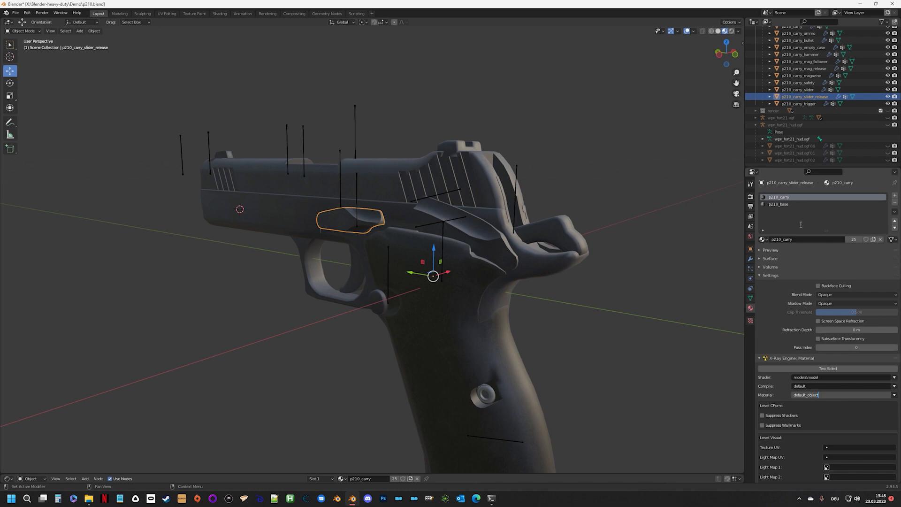
pyautogui.click(779, 204)
pyautogui.click(778, 204)
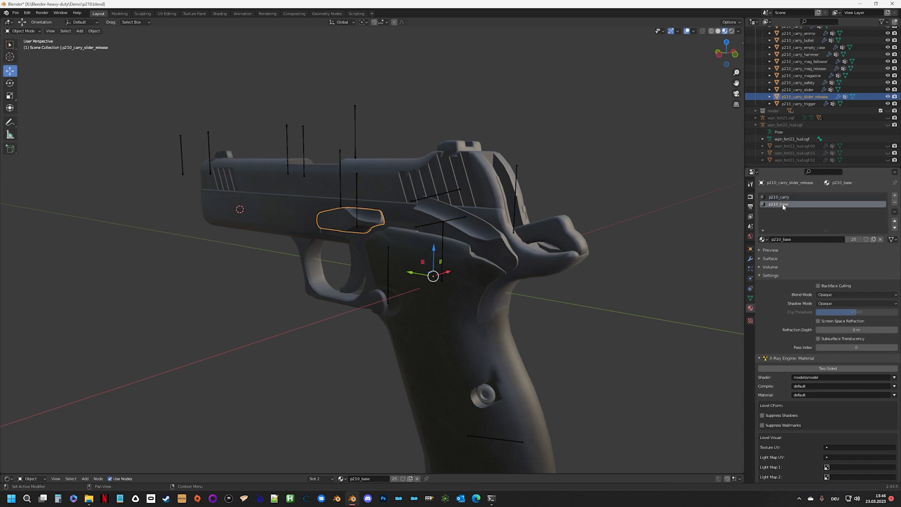
pyautogui.click(820, 394)
pyautogui.hotkey('ctrl', 'v')
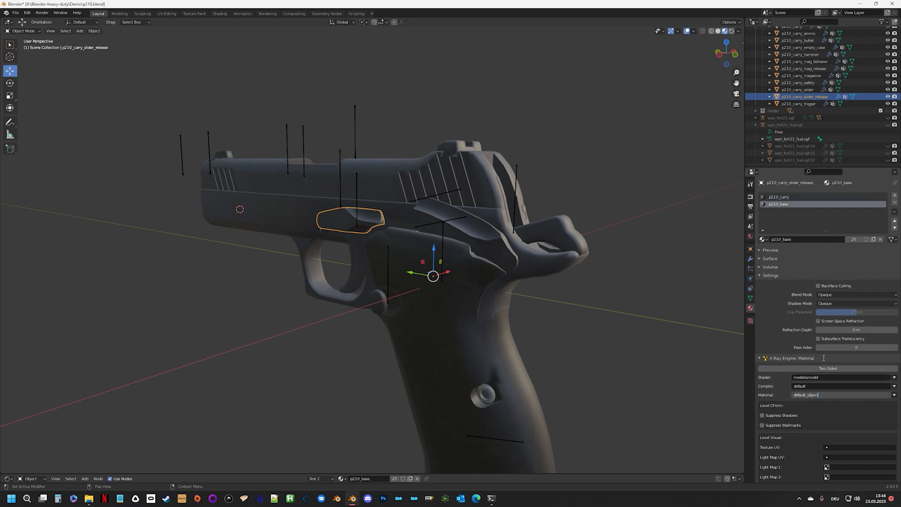
pyautogui.press('Return')
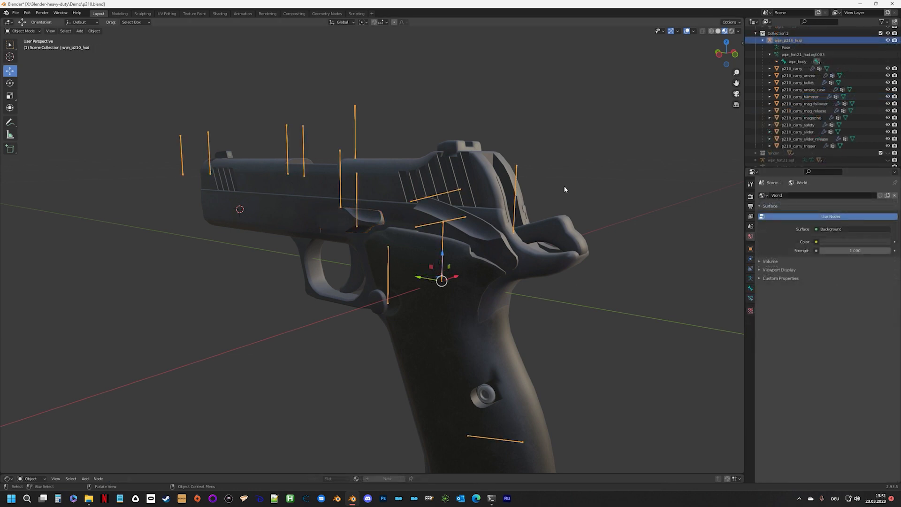
# Step: Show the UV maps of the p210_carry mesh and copy the UV map name Texture from the wpn_fort21_hud.ogf 01 mesh
pyautogui.click(792, 69)
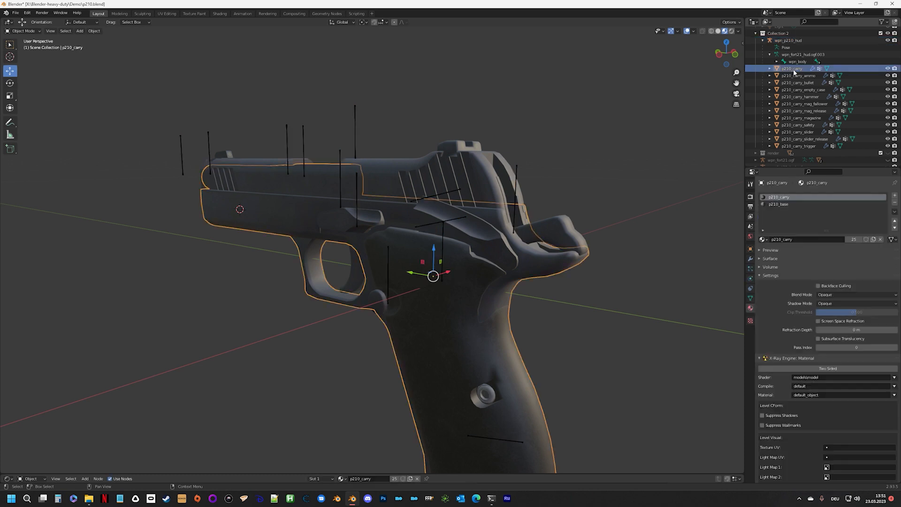
pyautogui.click(750, 298)
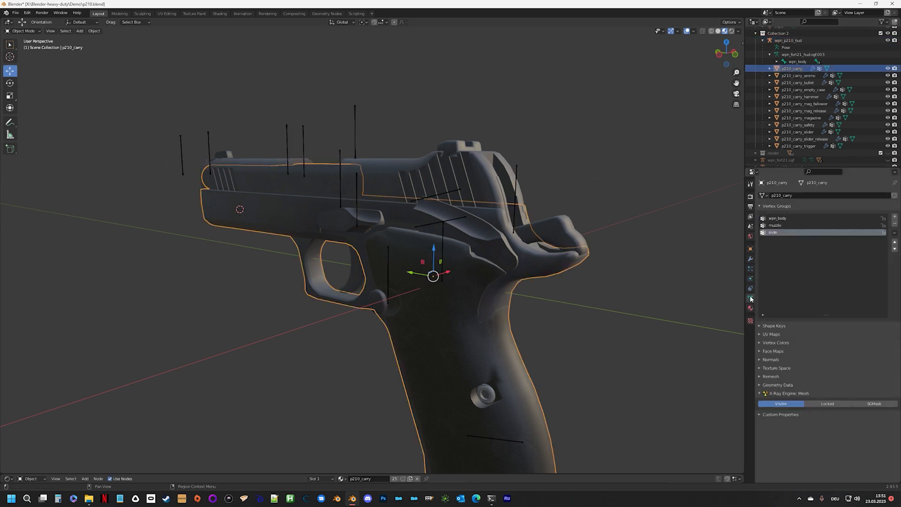
pyautogui.click(765, 334)
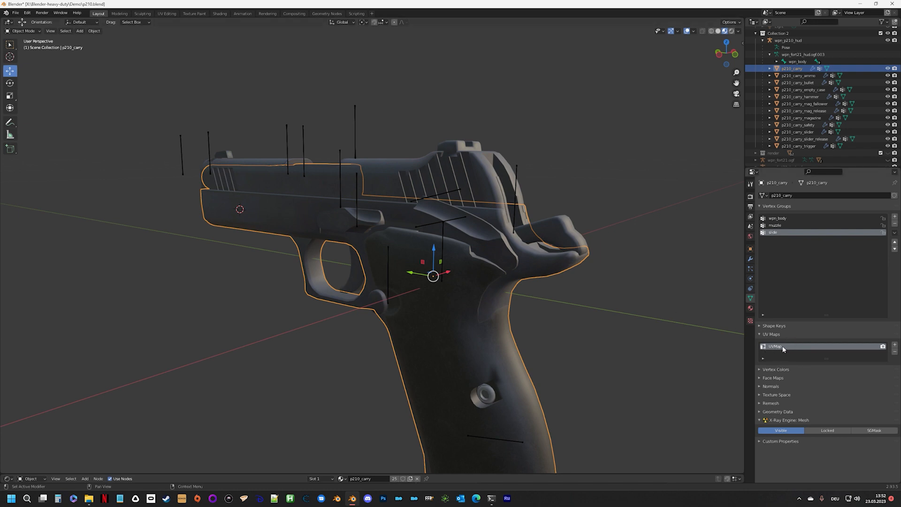
pyautogui.click(787, 159)
pyautogui.scroll(-3, 787, 159)
pyautogui.click(789, 153)
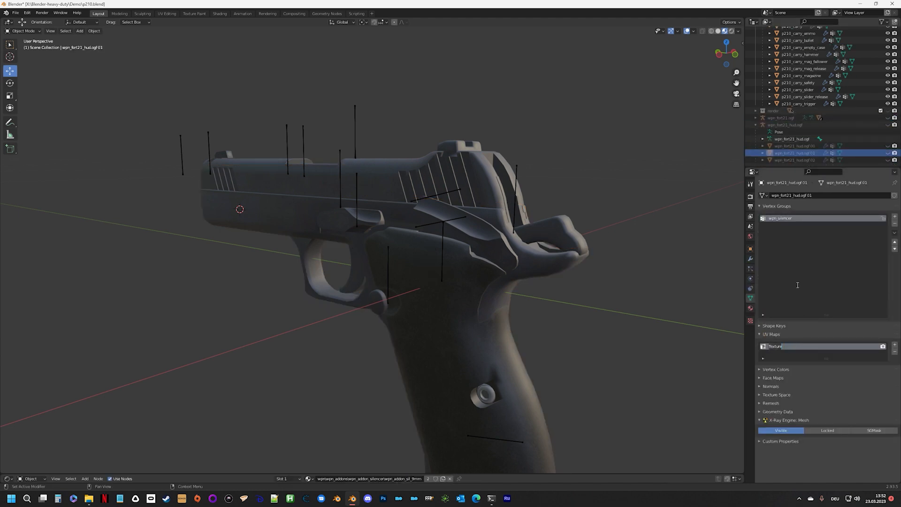
# Step: Rename the UV maps of p210_carry and its ammo, bullet, empty_case, hammer and mag_follower meshes to Texture
pyautogui.scroll(3, 792, 52)
pyautogui.click(792, 68)
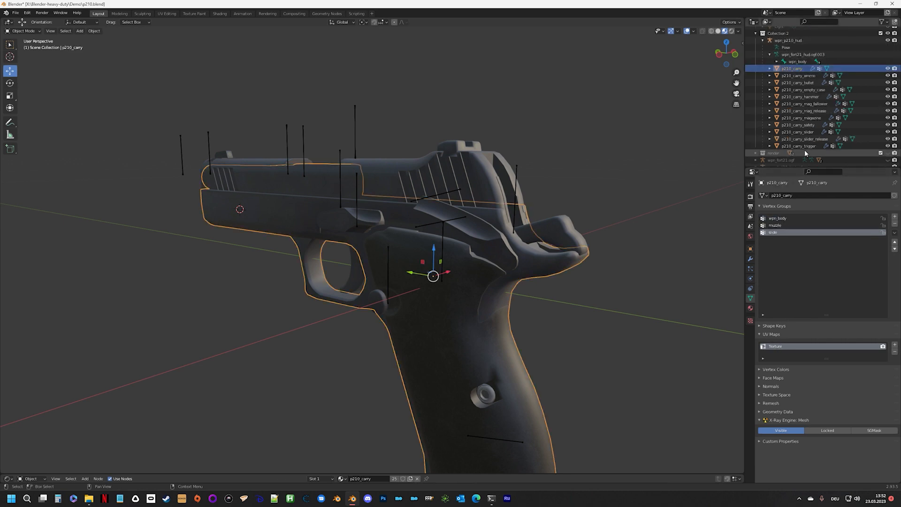
pyautogui.press('Down')
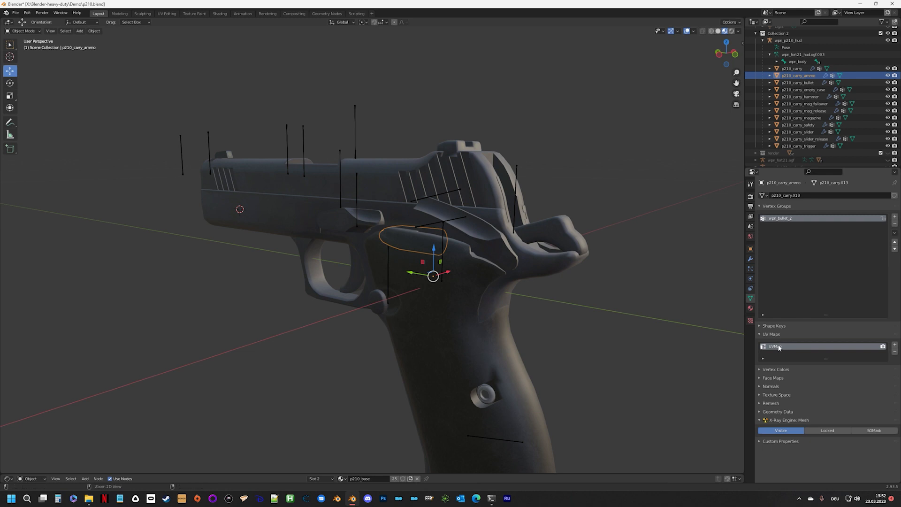
pyautogui.press('Down')
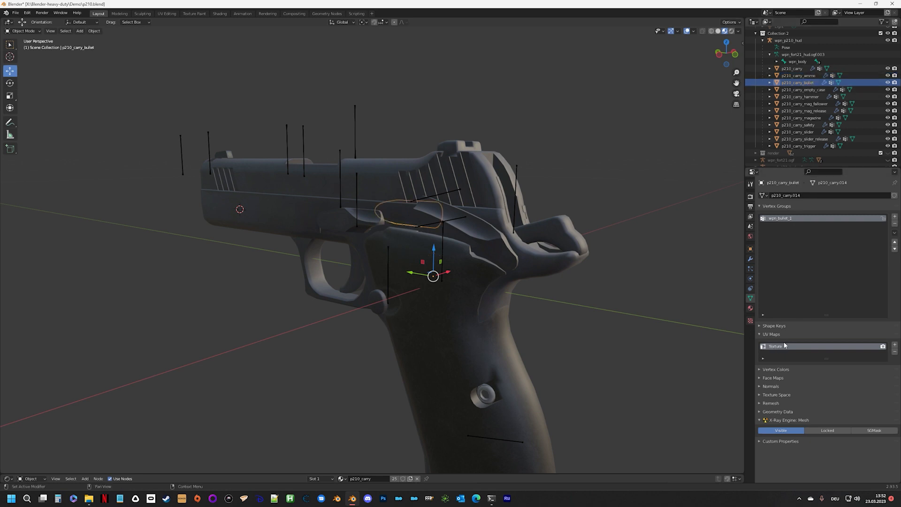
pyautogui.press('Down')
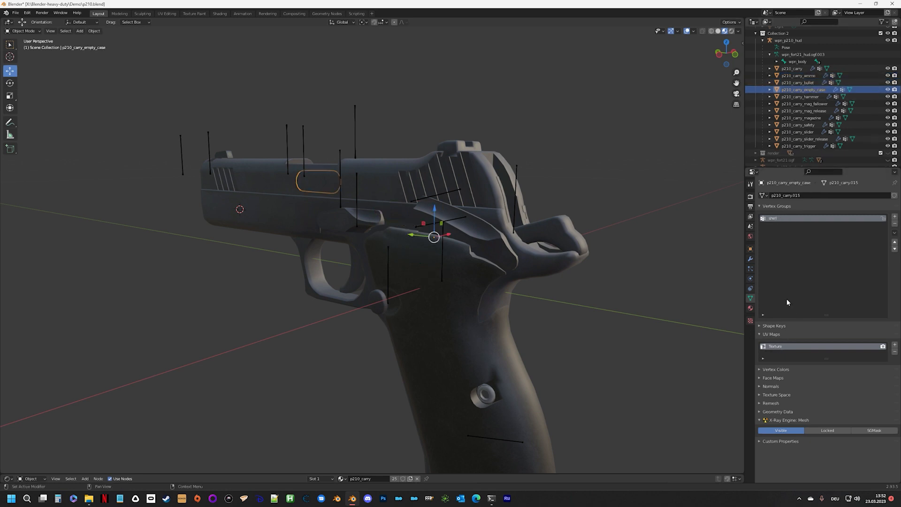
pyautogui.press('Down')
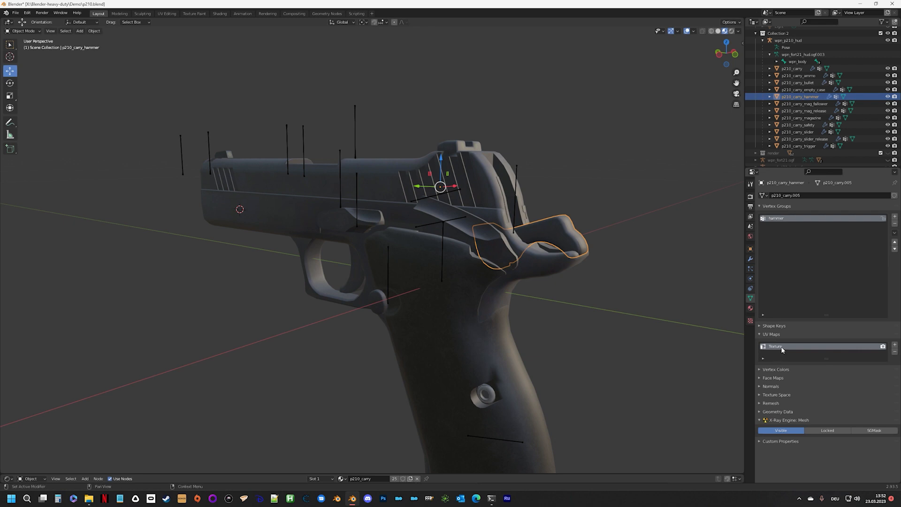
pyautogui.press('Down')
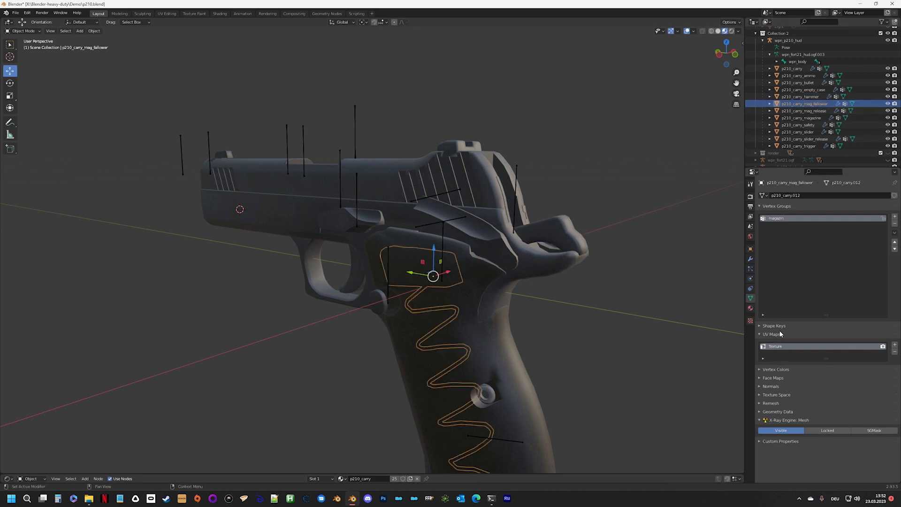
# Step: Rename the UV maps of the mag_release, magazine, safety, slider, slider_release and trigger meshes to Texture
pyautogui.press('Down')
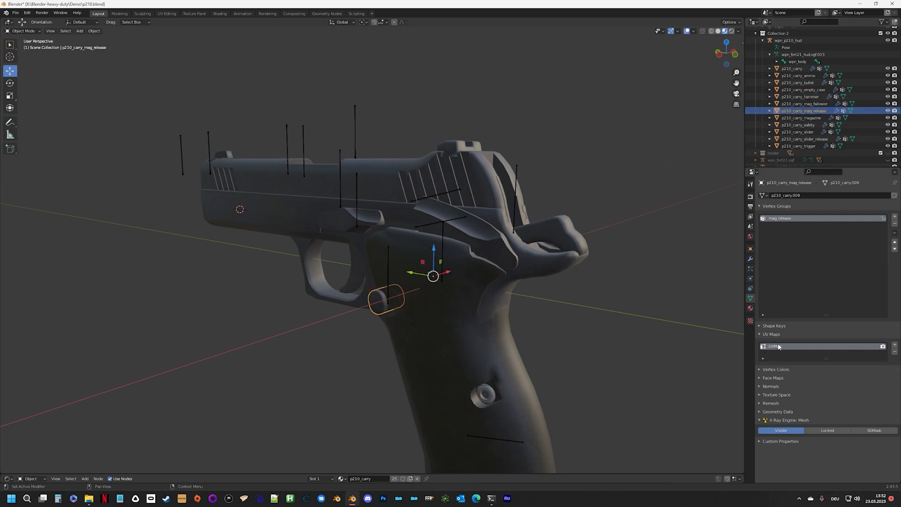
pyautogui.press('Down')
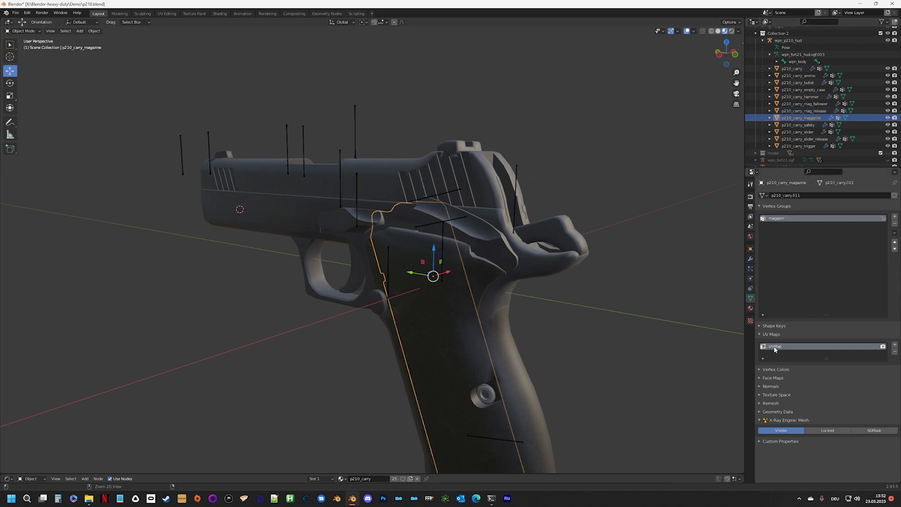
pyautogui.press('Down')
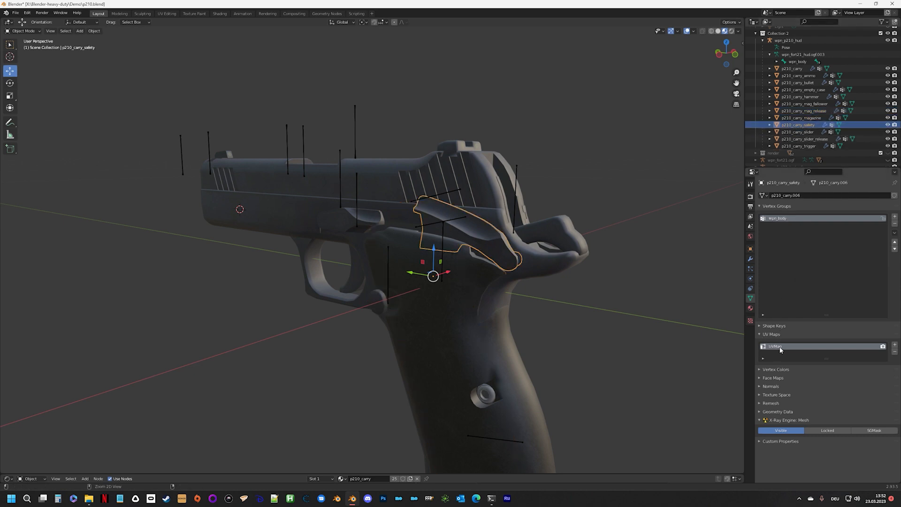
pyautogui.click(800, 132)
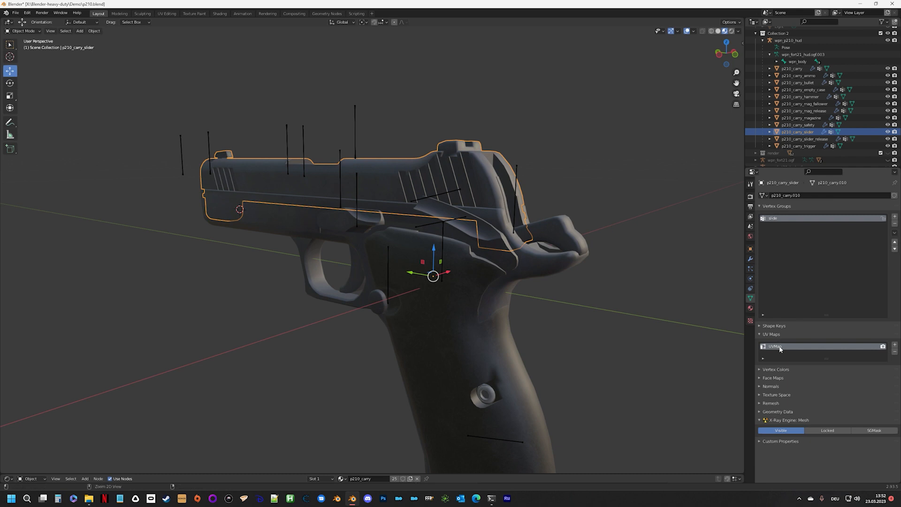
pyautogui.click(800, 139)
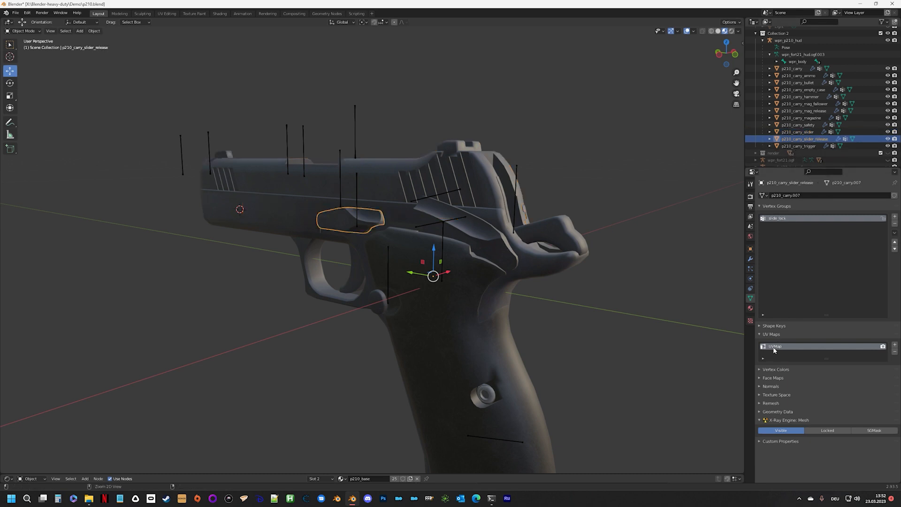
pyautogui.click(799, 145)
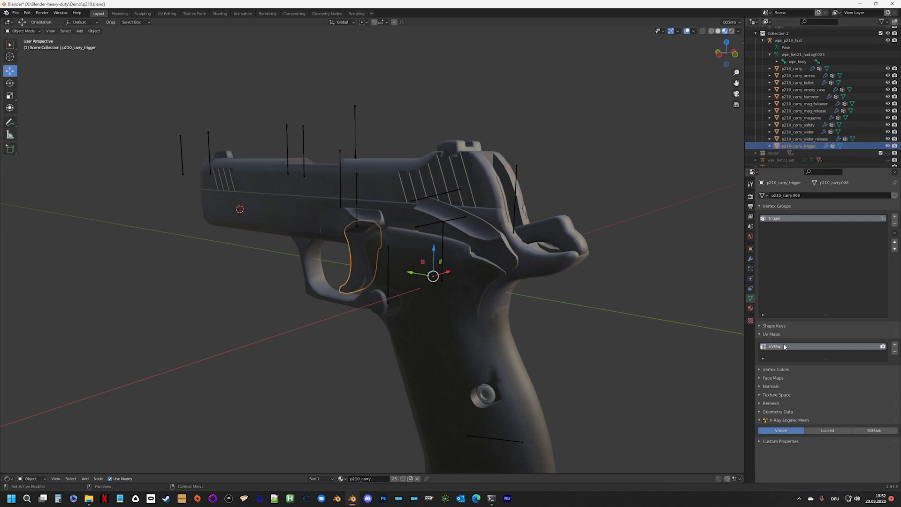
# Step: Check the UV map name of every pistol mesh from p210_carry through p210_carry_trigger
pyautogui.click(793, 70)
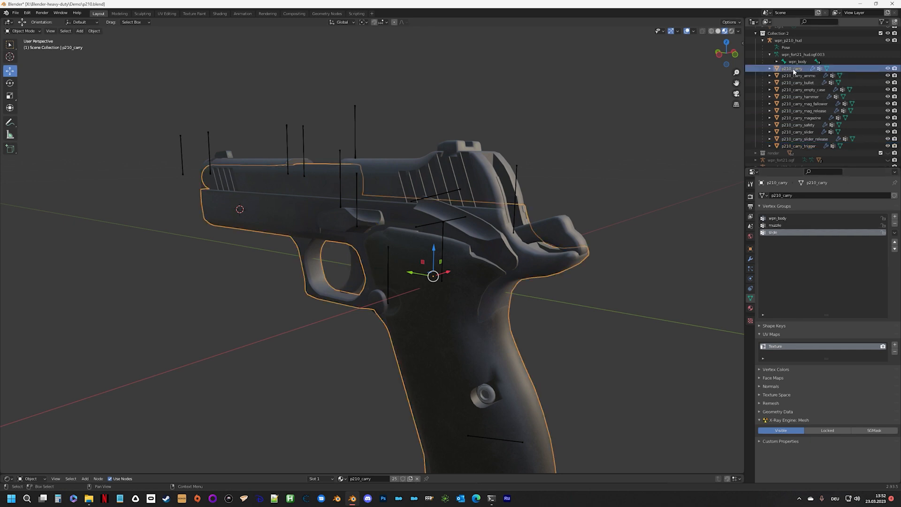
pyautogui.press('Down')
pyautogui.press('Down')
pyautogui.press('Down')
pyautogui.press('Down')
pyautogui.press('Down')
pyautogui.press('Down')
pyautogui.press('Down')
pyautogui.press('Down')
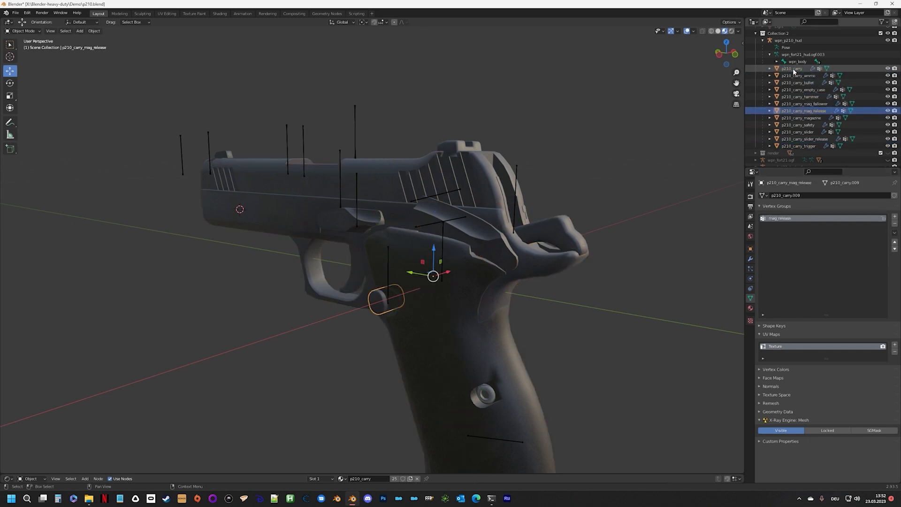
pyautogui.press('Down')
pyautogui.press('Down')
pyautogui.press('Down')
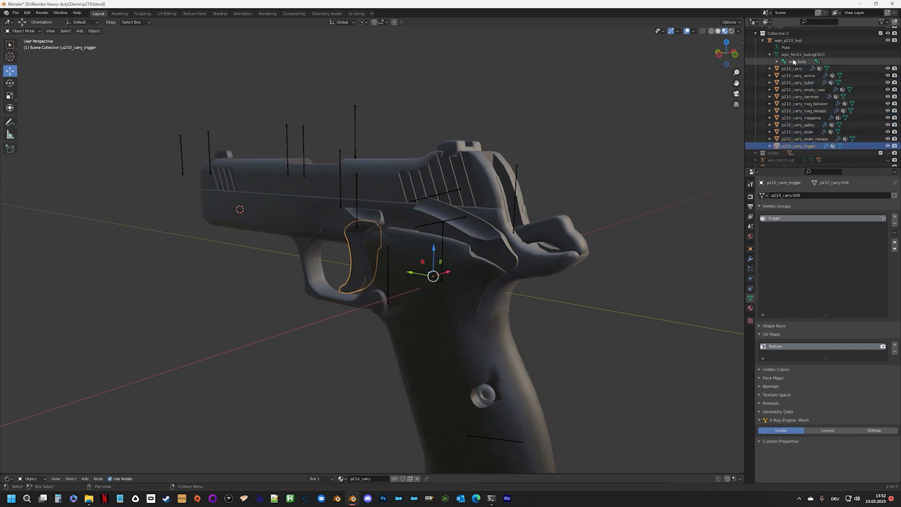
# Step: Export the wpn_p210_hud armature as X-Ray Game Object file wpn_p210_hud.ogf into the anomaly_weapons\wpn_p210 folder
pyautogui.click(794, 40)
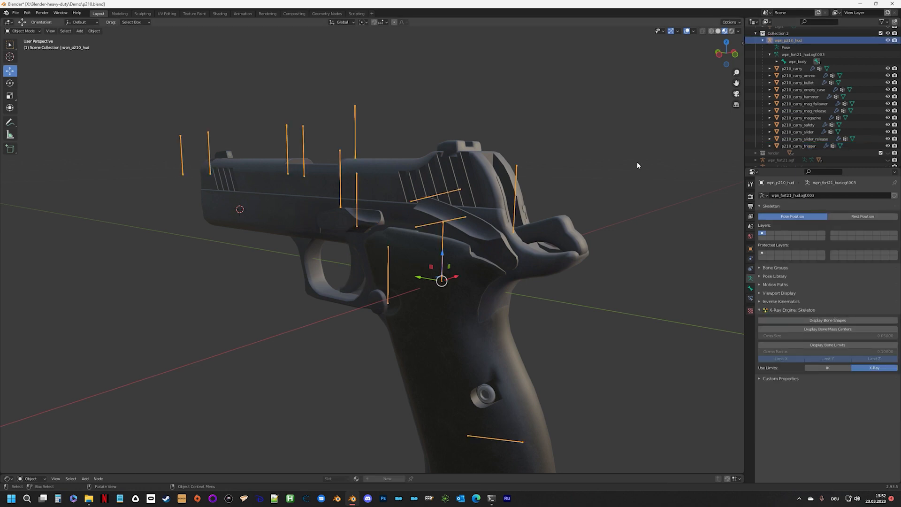
pyautogui.click(15, 13)
pyautogui.click(18, 14)
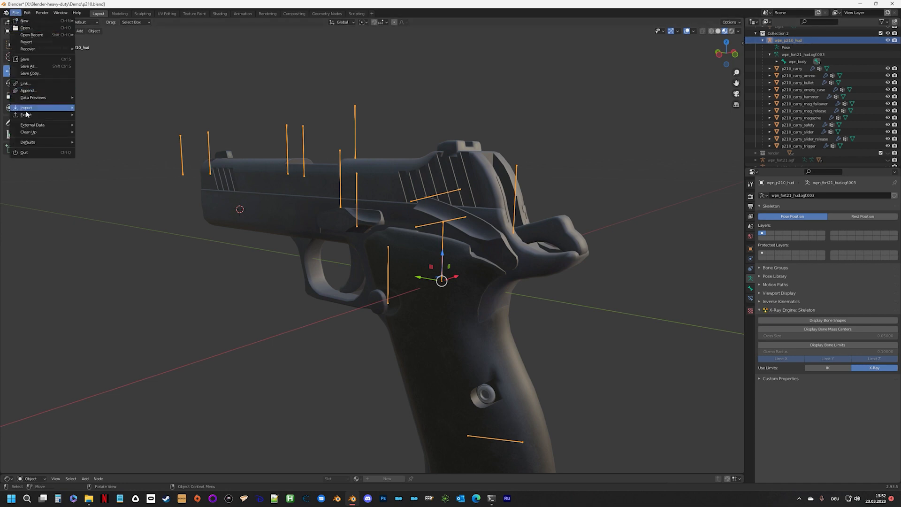
pyautogui.moveTo(28, 114)
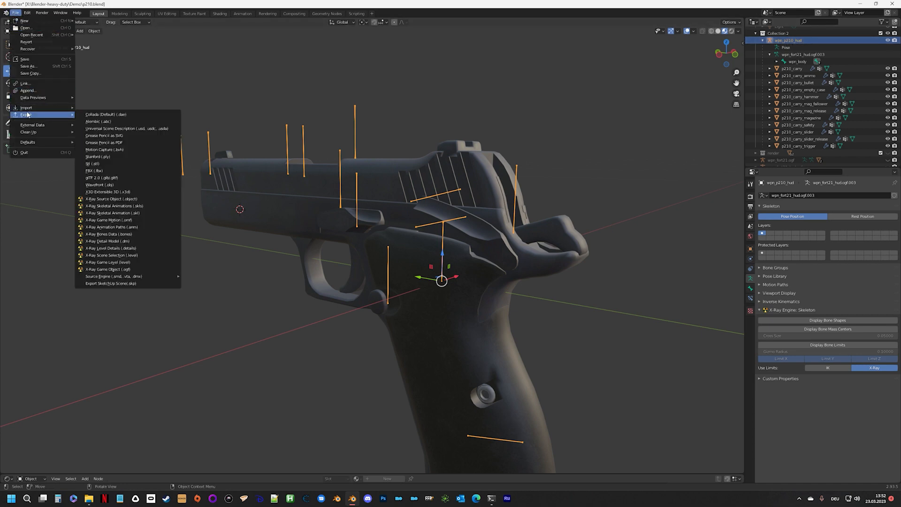
pyautogui.click(121, 270)
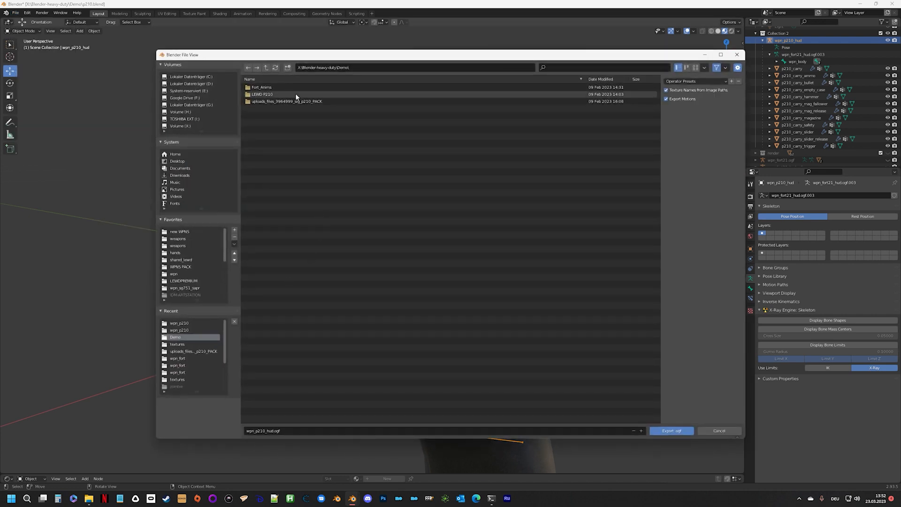
pyautogui.click(187, 323)
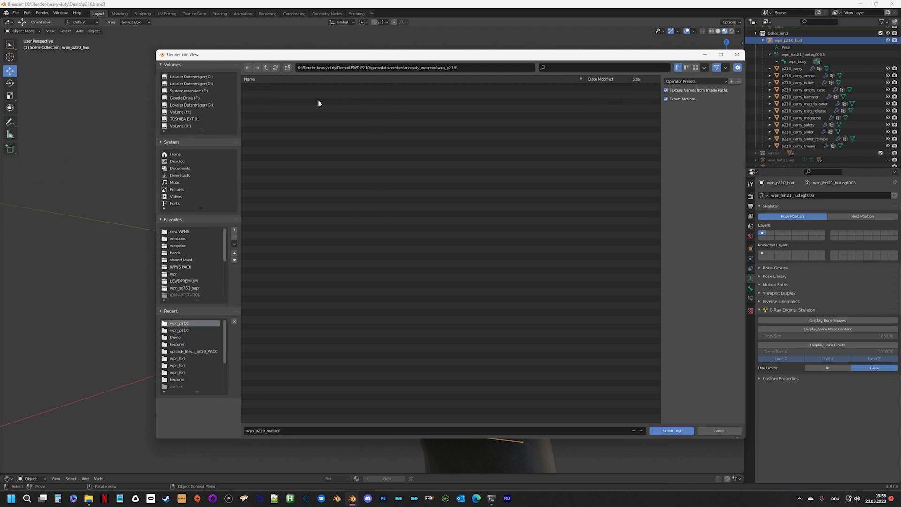
pyautogui.click(266, 67)
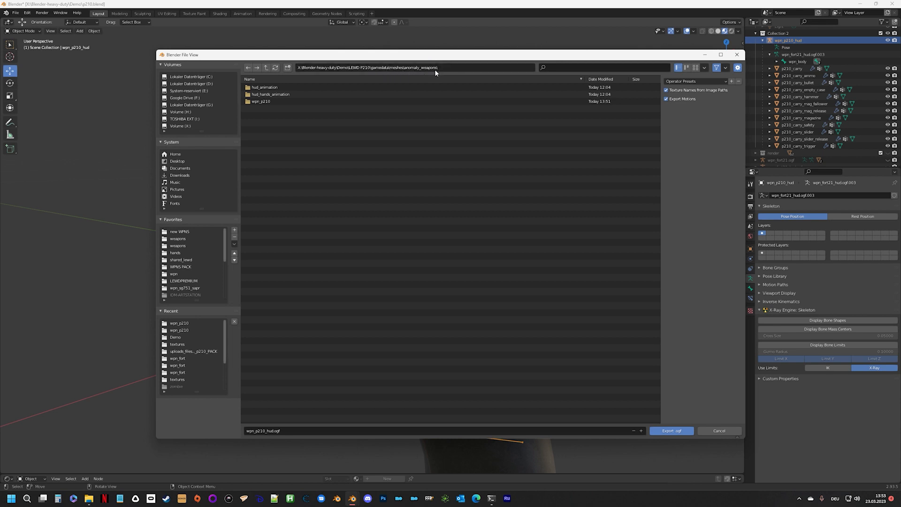
pyautogui.doubleClick(270, 101)
pyautogui.click(672, 431)
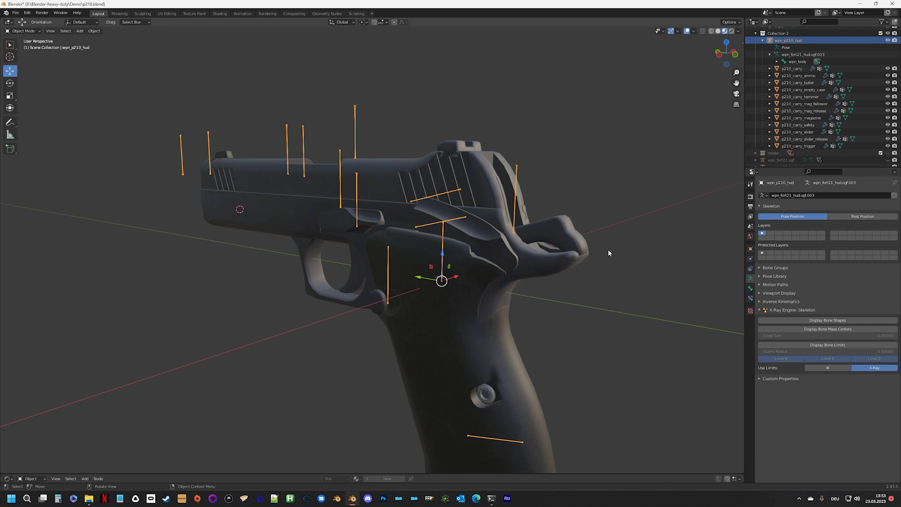
# Step: Hide the wpn_p210_hud armature and show the wpn_fort21.ogf world model instead
pyautogui.scroll(-1, 795, 154)
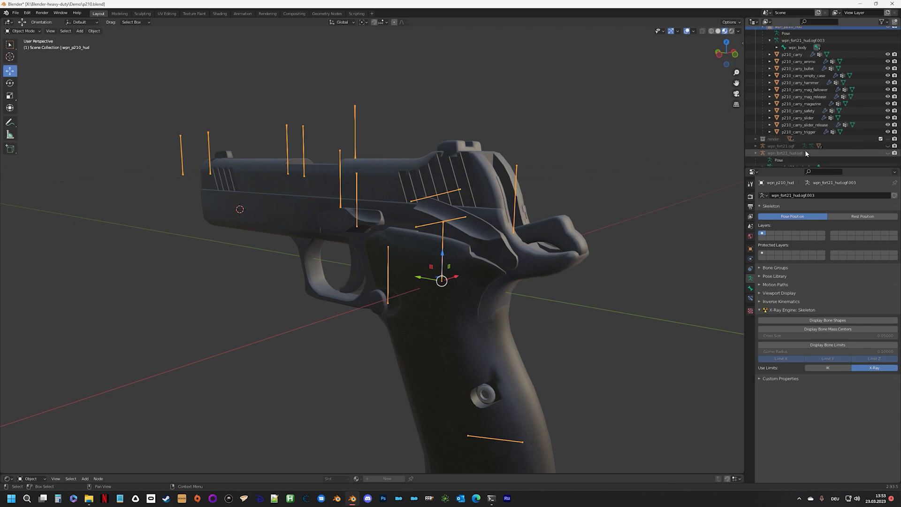
pyautogui.scroll(2, 815, 140)
pyautogui.scroll(-2, 815, 133)
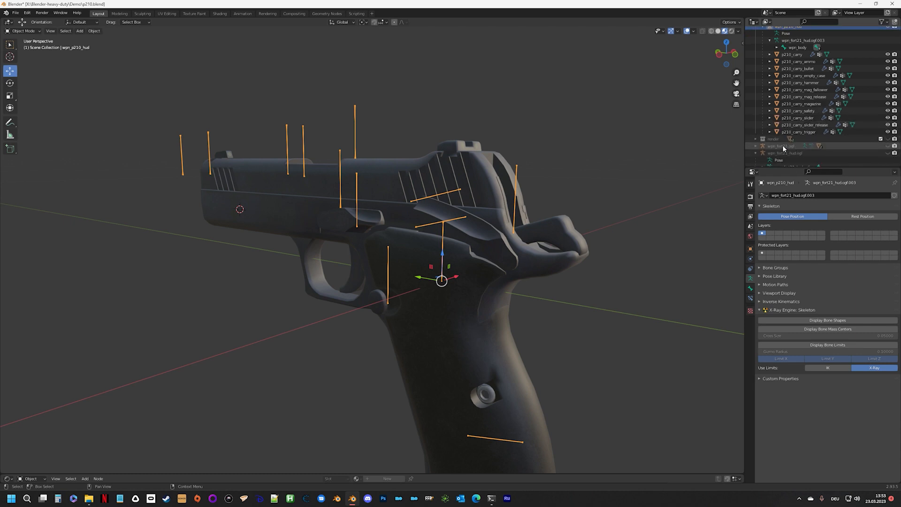
pyautogui.scroll(2, 826, 104)
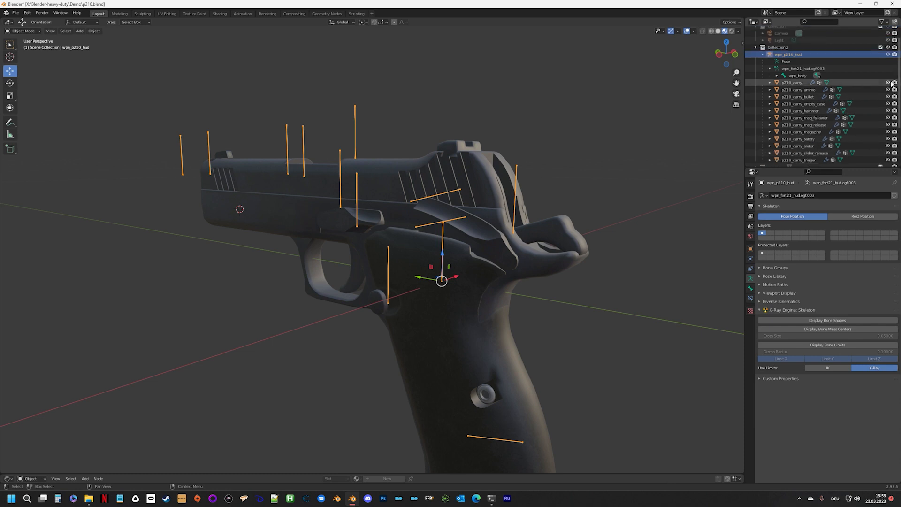
pyautogui.click(887, 54)
pyautogui.click(888, 48)
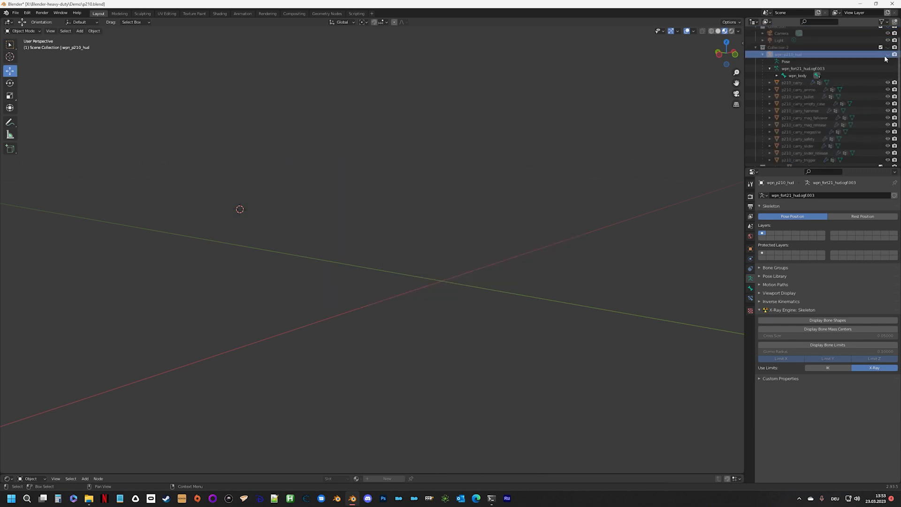
pyautogui.scroll(-3, 873, 104)
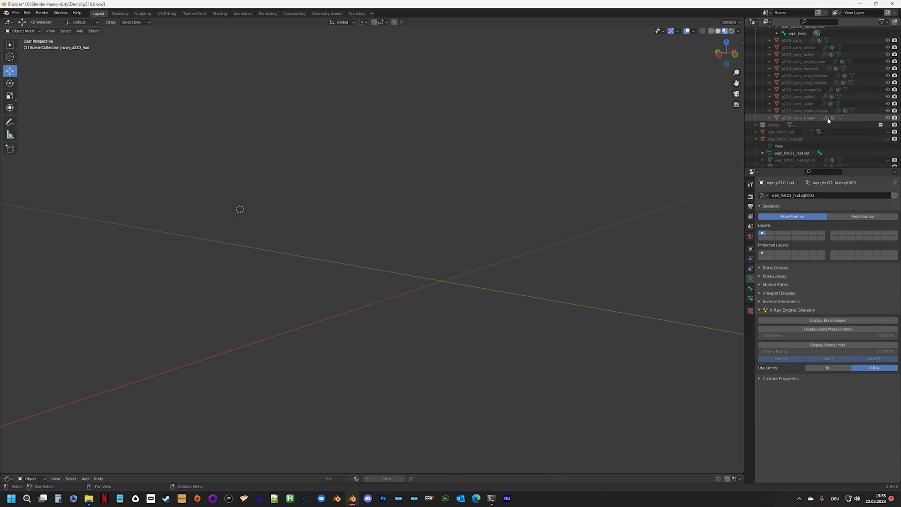
pyautogui.click(887, 132)
pyautogui.scroll(-5, 635, 117)
pyautogui.moveTo(429, 121); pyautogui.dragTo(439, 154, button='middle')
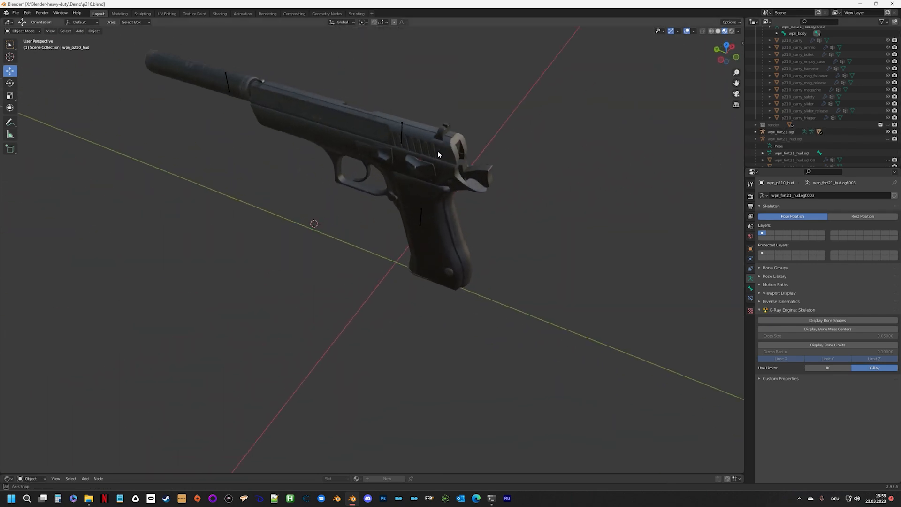
# Step: Copy the wpn_fort21.ogf armature without its meshes and paste it into Collection 2
pyautogui.click(774, 133)
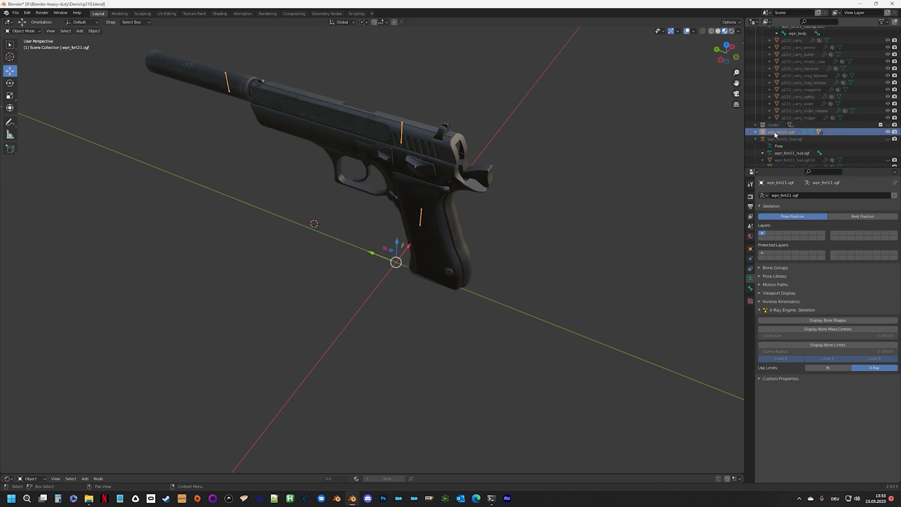
pyautogui.hotkey('ctrl', 'c')
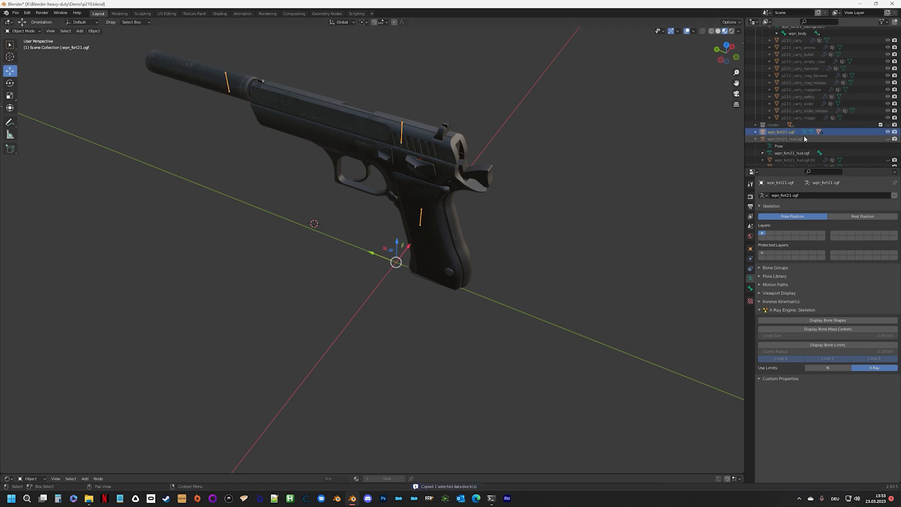
pyautogui.scroll(4, 778, 133)
pyautogui.click(782, 59)
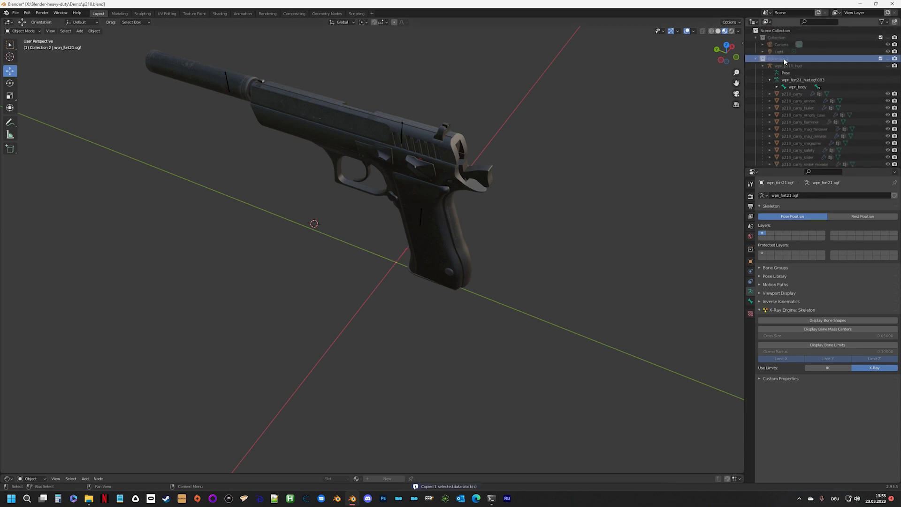
pyautogui.hotkey('ctrl', 'v')
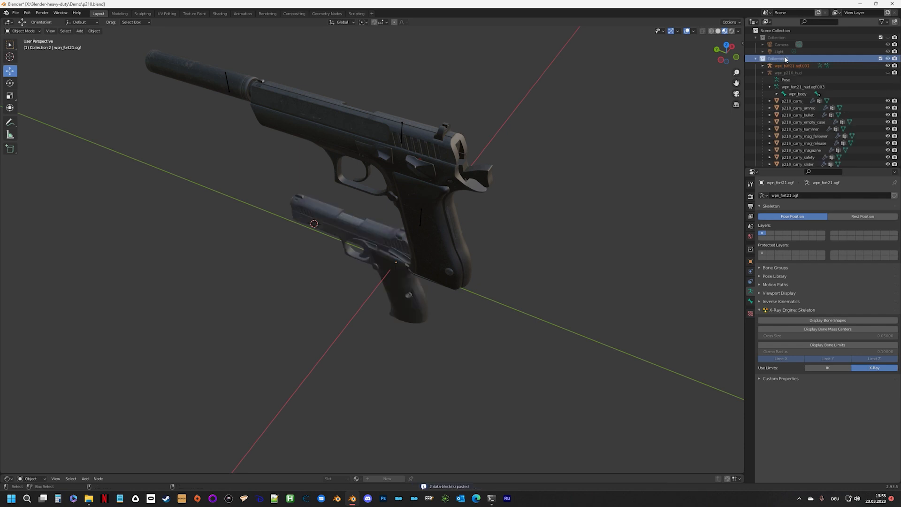
# Step: Rename the pasted fort21 armature as wpn_p210_world
pyautogui.click(794, 66)
pyautogui.doubleClick(794, 66)
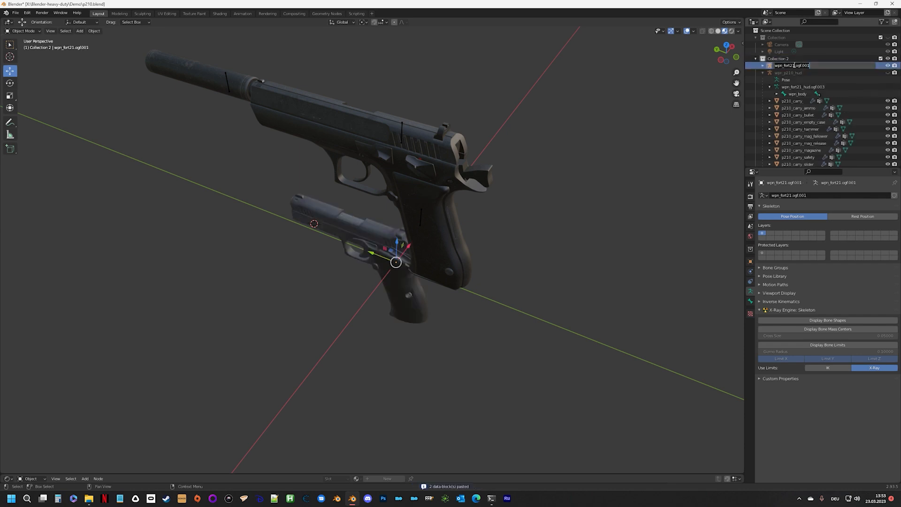
pyautogui.write('wp')
pyautogui.write('210_world')
pyautogui.press('Return')
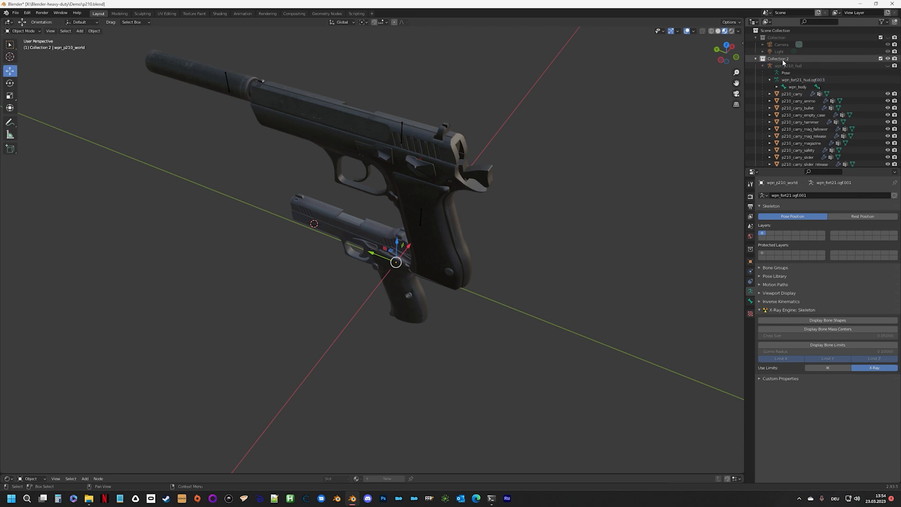
# Step: Copy all pistol meshes from p210_carry through p210_carry_trigger under wpn_p210_hud and paste them into Collection 2
pyautogui.scroll(-4, 796, 111)
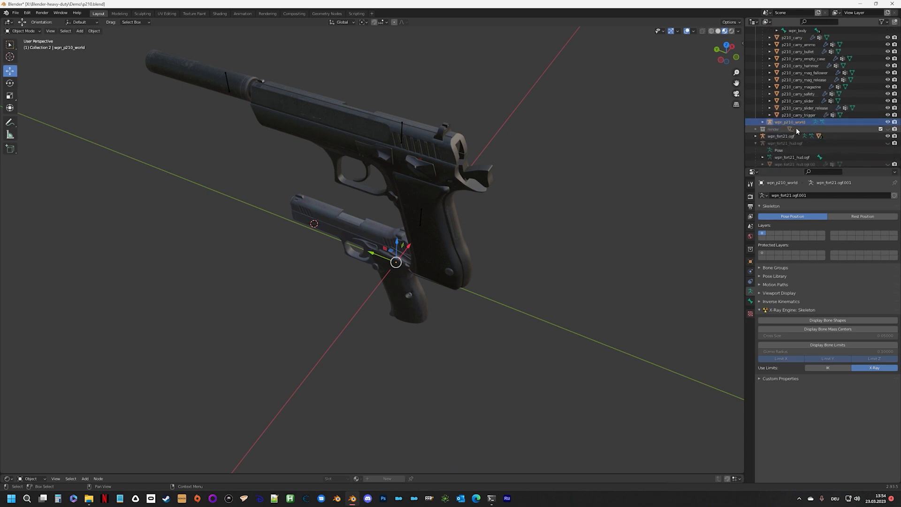
pyautogui.scroll(3, 797, 113)
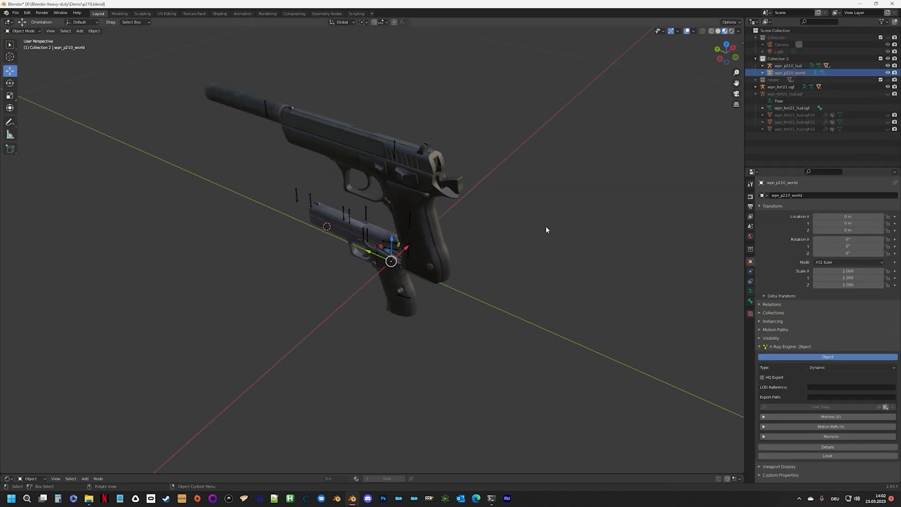
pyautogui.click(788, 65)
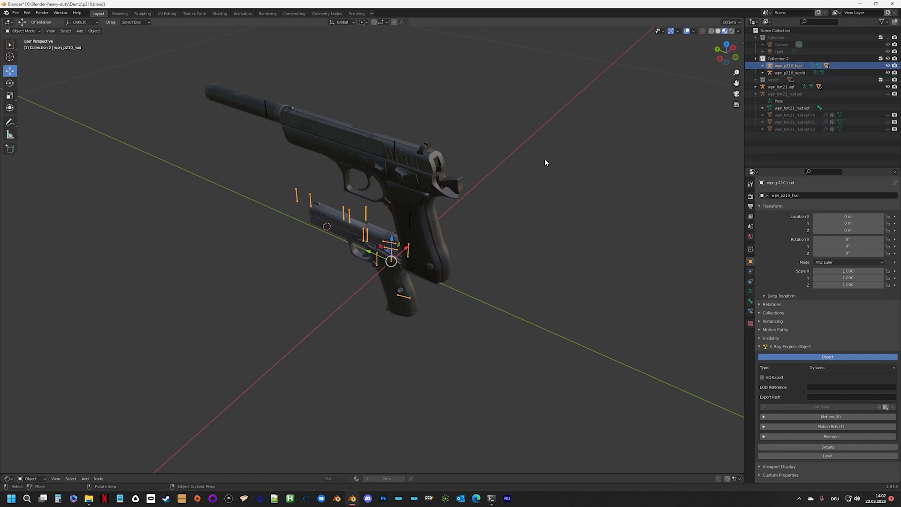
pyautogui.click(762, 66)
pyautogui.click(790, 93)
pyautogui.scroll(-3, 795, 130)
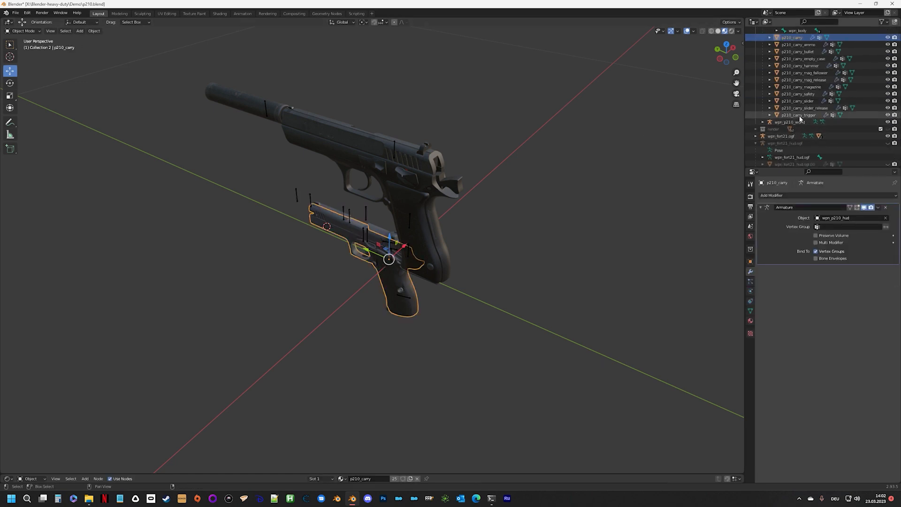
pyautogui.keyDown('shift'); pyautogui.click(799, 115); pyautogui.keyUp('shift')
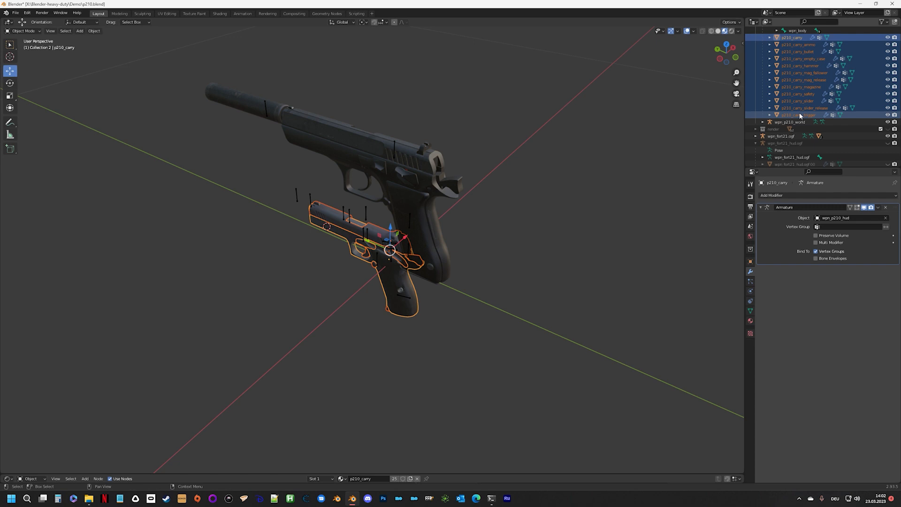
pyautogui.hotkey('ctrl', 'c')
pyautogui.scroll(3, 820, 86)
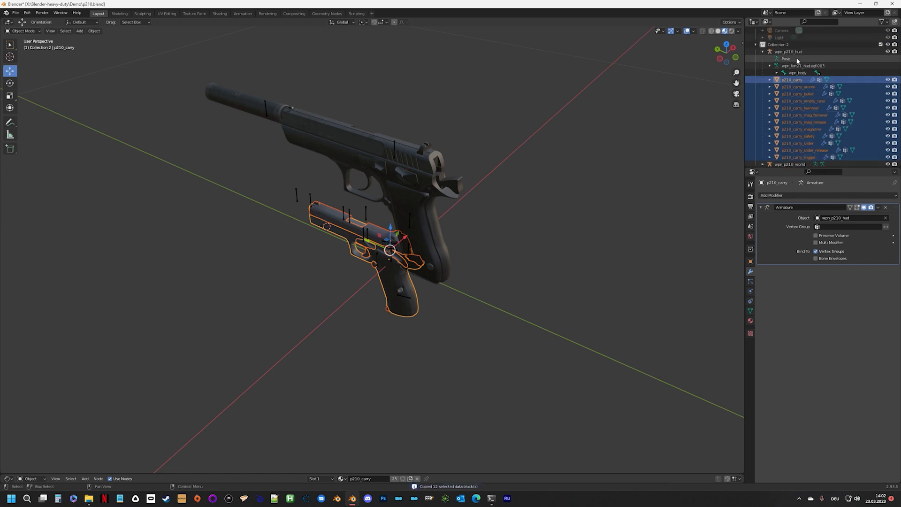
pyautogui.click(806, 44)
pyautogui.hotkey('ctrl', 'v')
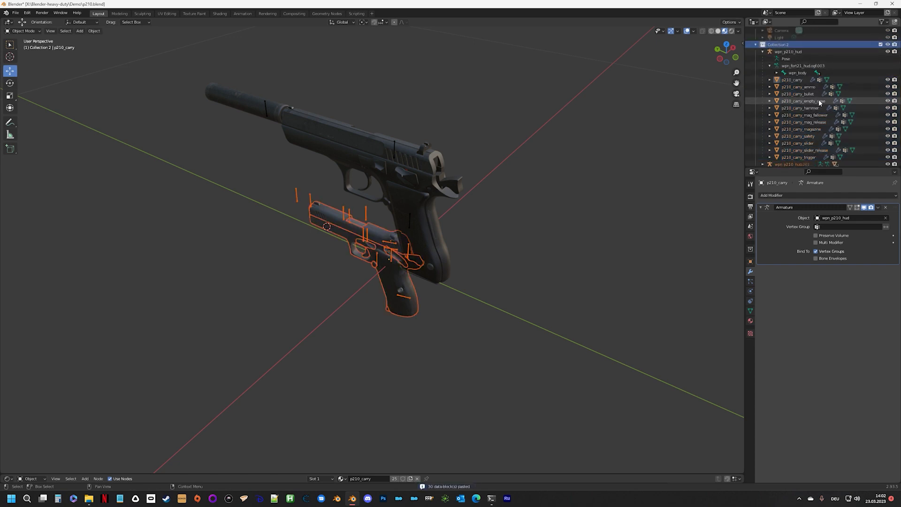
# Step: Delete the duplicate wpn_p210_hud.001 armature while keeping its pasted meshes, and collapse and hide the original wpn_p210_hud
pyautogui.click(816, 87)
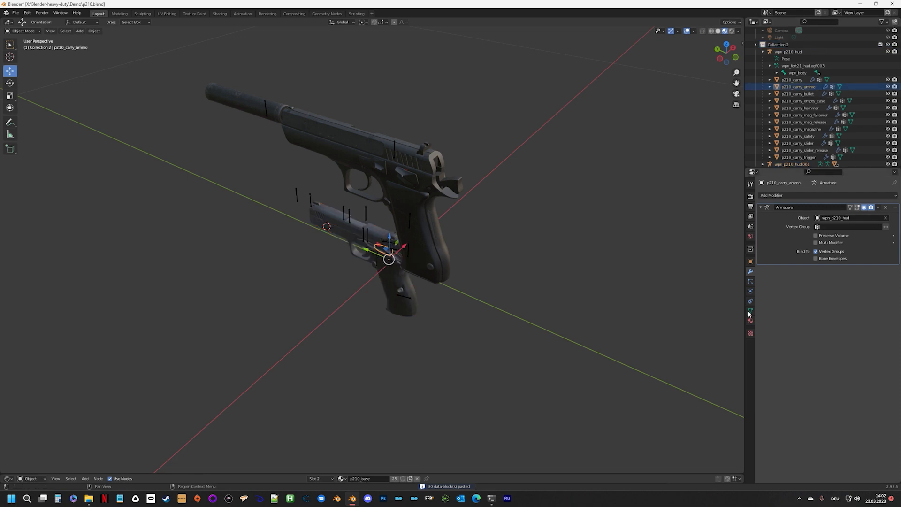
pyautogui.scroll(-3, 836, 131)
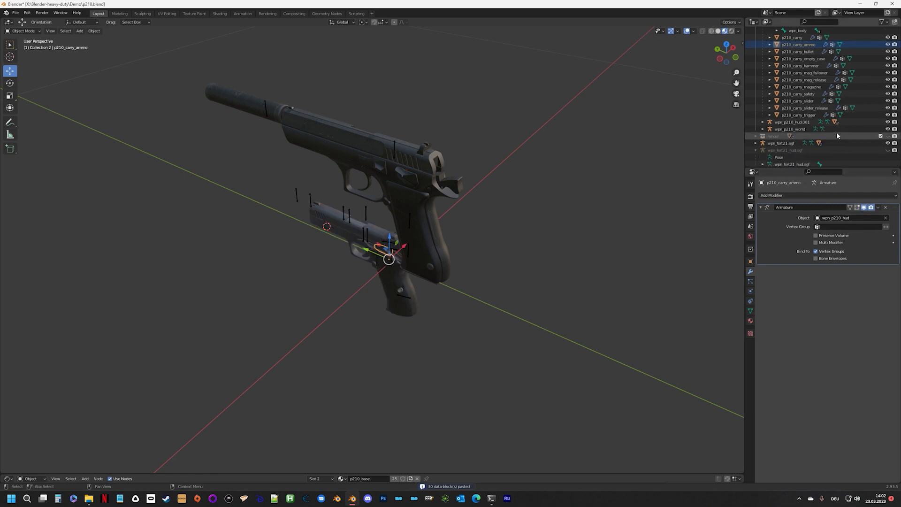
pyautogui.click(787, 123)
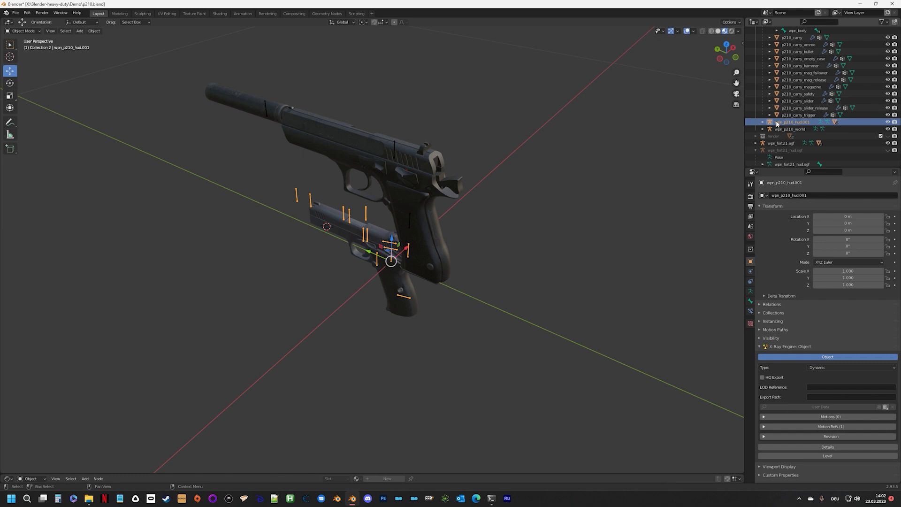
pyautogui.press('Delete')
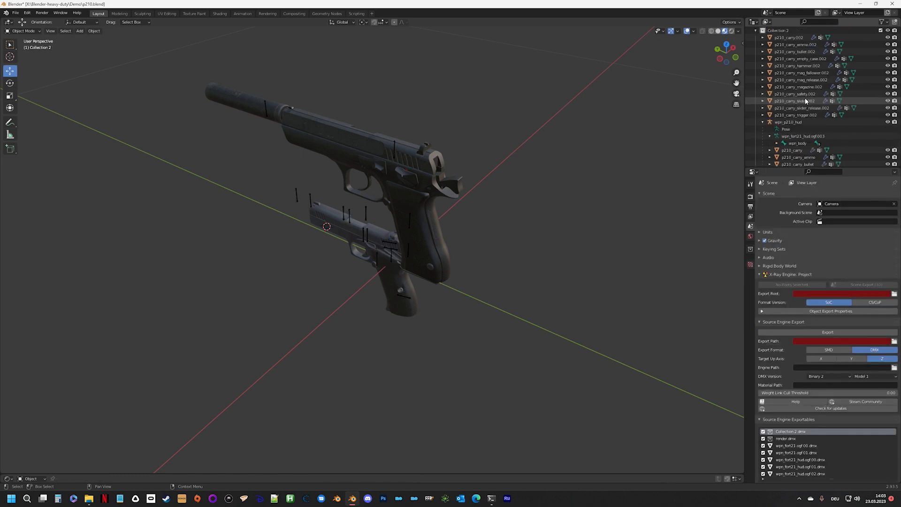
pyautogui.click(764, 122)
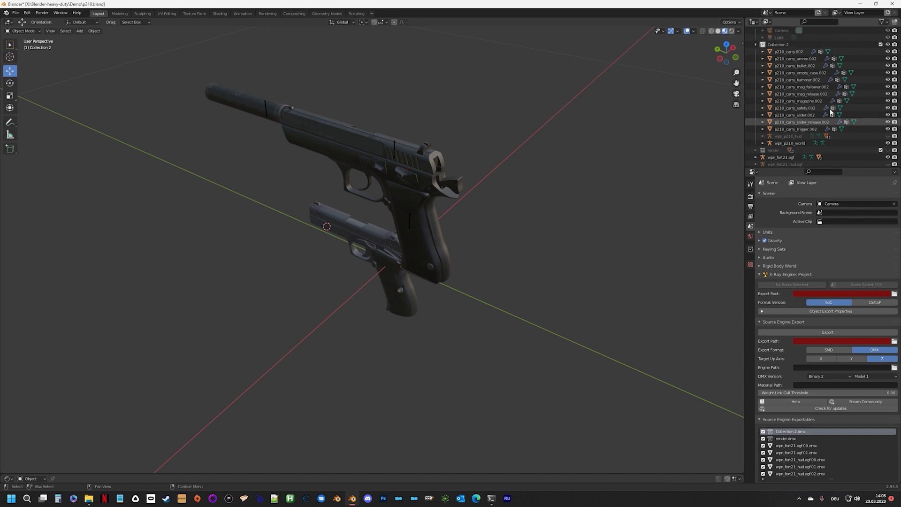
# Step: Parent all pasted meshes from p210_carry.002 through p210_carry_trigger.002 to the wpn_p210_world armature and list its children
pyautogui.scroll(2, 797, 84)
pyautogui.click(790, 66)
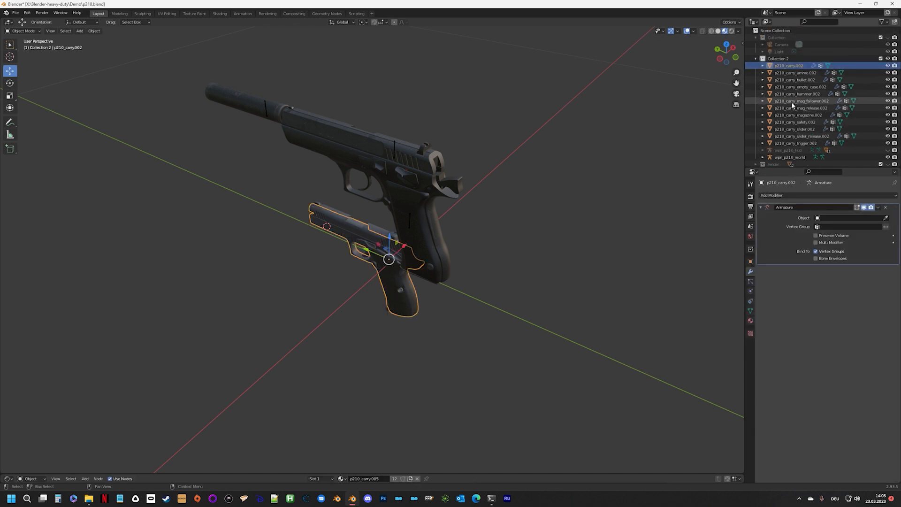
pyautogui.keyDown('shift'); pyautogui.click(790, 142); pyautogui.keyUp('shift')
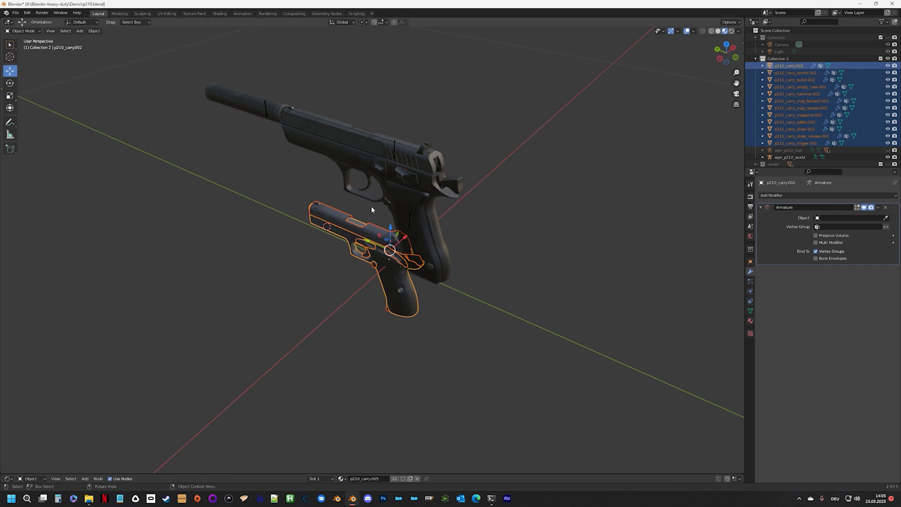
pyautogui.moveTo(791, 142)
pyautogui.mouseDown()
pyautogui.moveTo(806, 145)
pyautogui.moveTo(797, 154)
pyautogui.mouseUp()
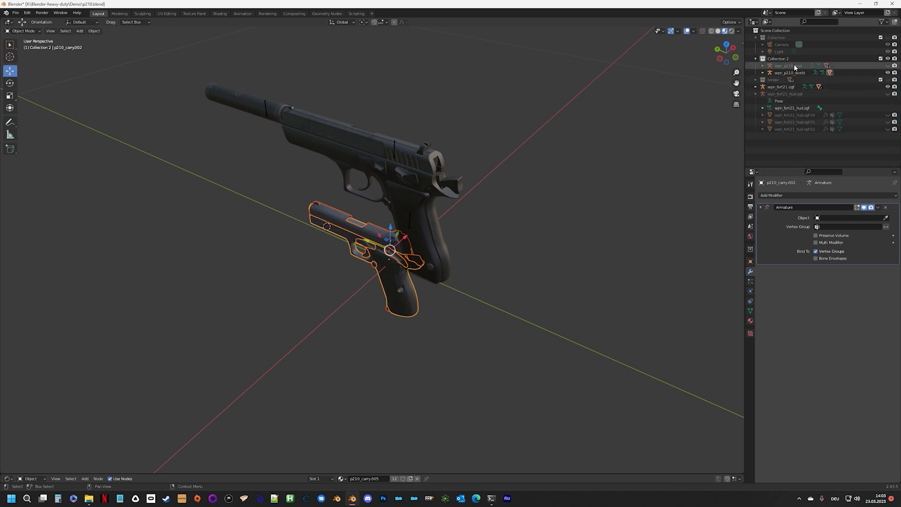
pyautogui.click(763, 73)
pyautogui.scroll(-2, 795, 99)
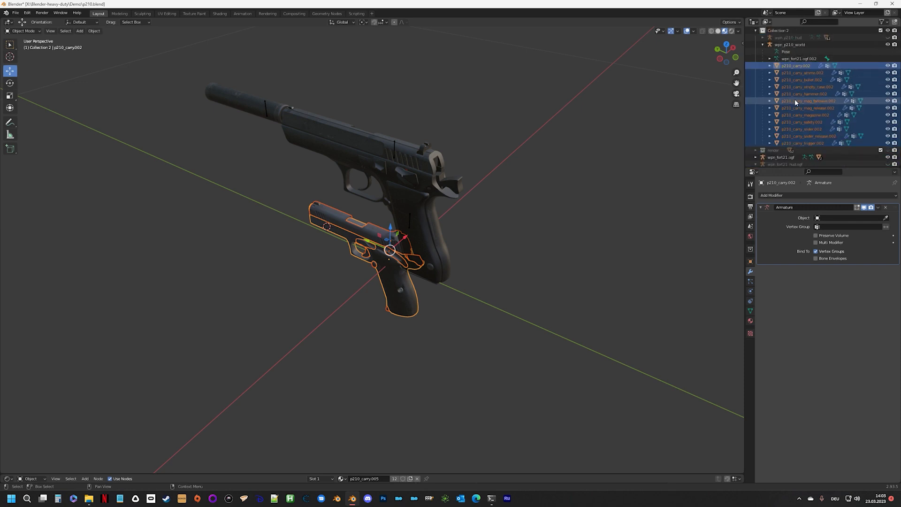
# Step: Join all meshes from p210_carry.002 through p210_carry_trigger.002 under wpn_p210_world into the single object p210_carry_trigger.002
pyautogui.click(799, 143)
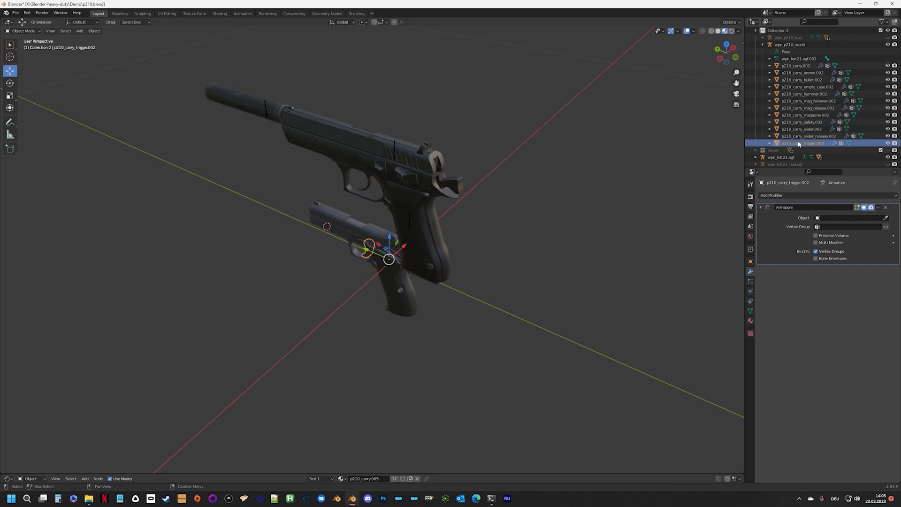
pyautogui.keyDown('shift'); pyautogui.click(803, 66); pyautogui.keyUp('shift')
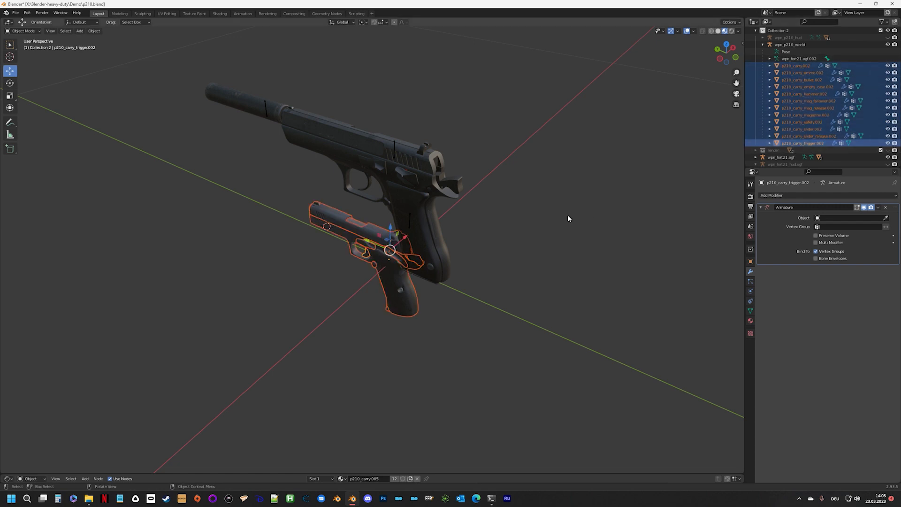
pyautogui.hotkey('ctrl', 'j')
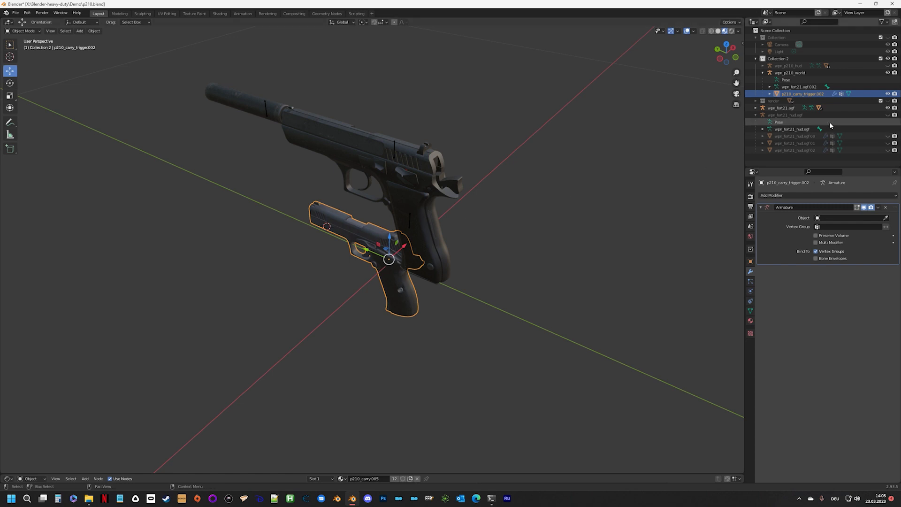
# Step: Delete every vertex group of the joined pistol mesh except wpn_body
pyautogui.click(749, 311)
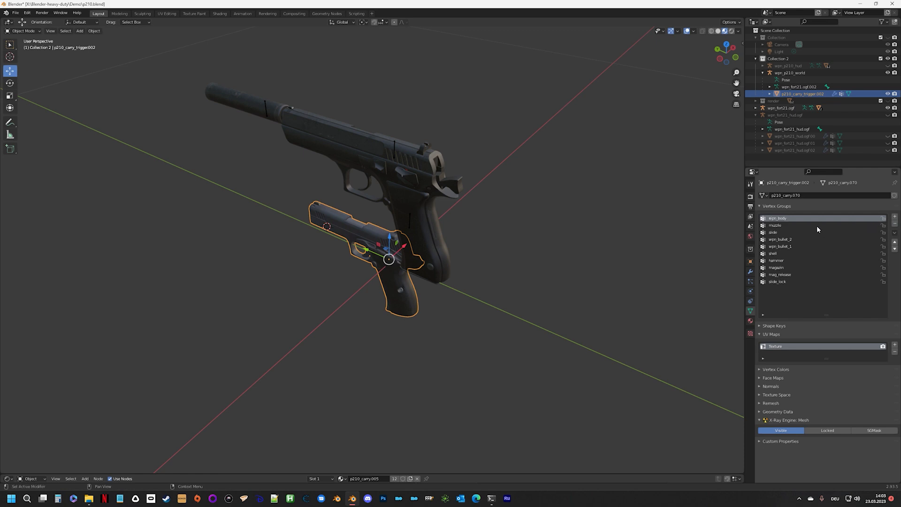
pyautogui.click(894, 223)
pyautogui.click(895, 224)
pyautogui.tripleClick(894, 224)
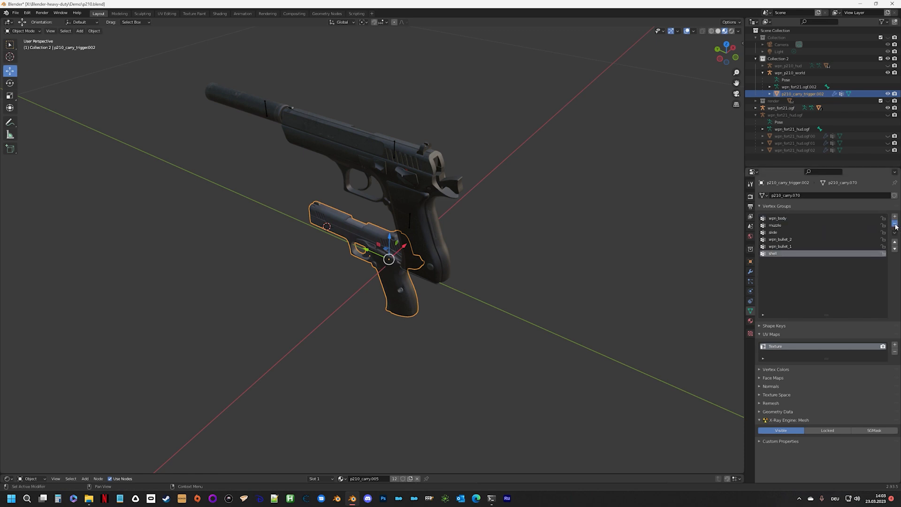
pyautogui.doubleClick(894, 224)
pyautogui.doubleClick(895, 224)
pyautogui.click(894, 223)
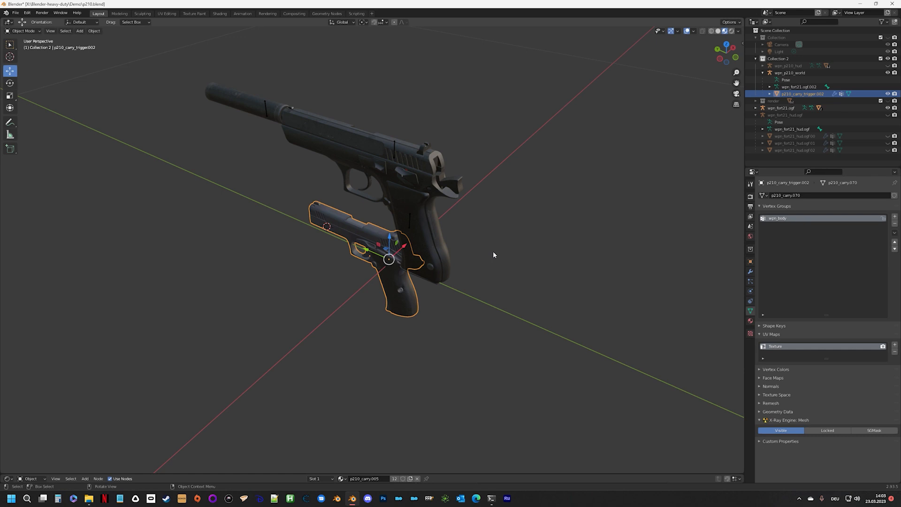
# Step: Assign all vertices of the joined pistol mesh to the wpn_body vertex group with weight 1.000
pyautogui.press('Tab')
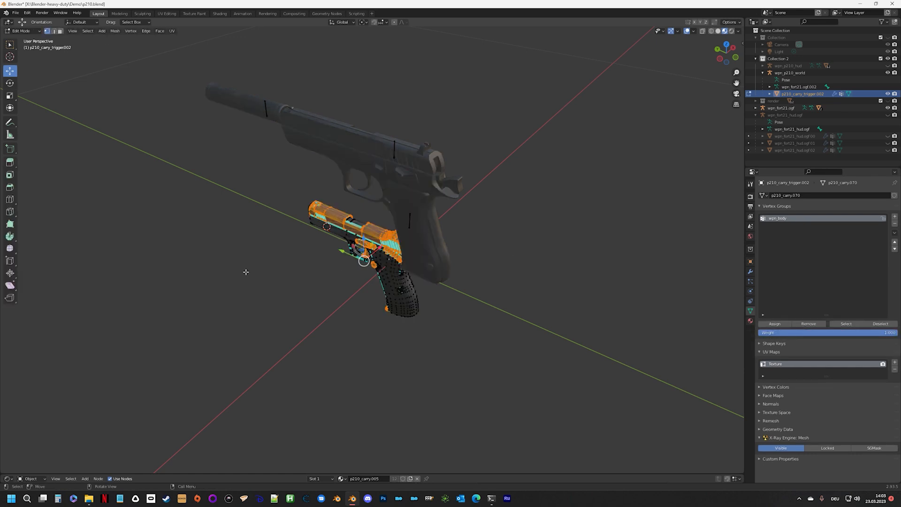
pyautogui.moveTo(221, 265); pyautogui.dragTo(262, 240, button='middle')
pyautogui.press('a')
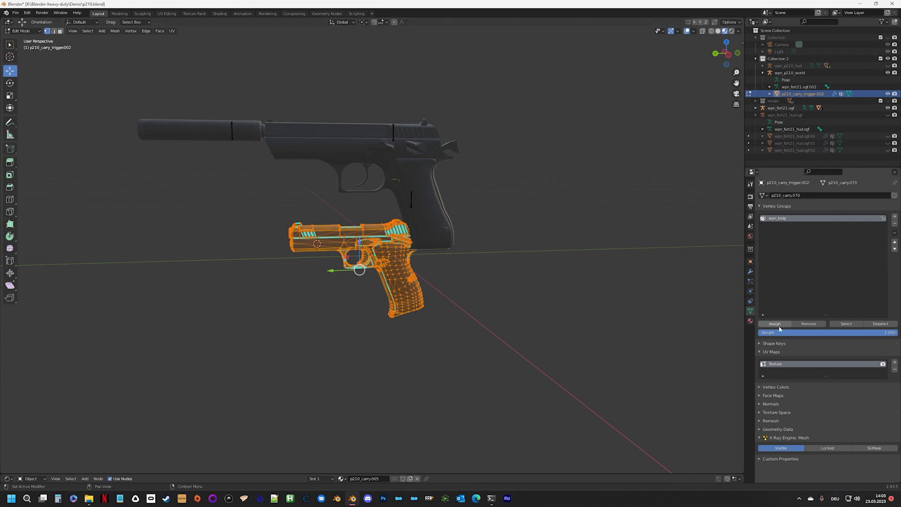
pyautogui.press('Tab')
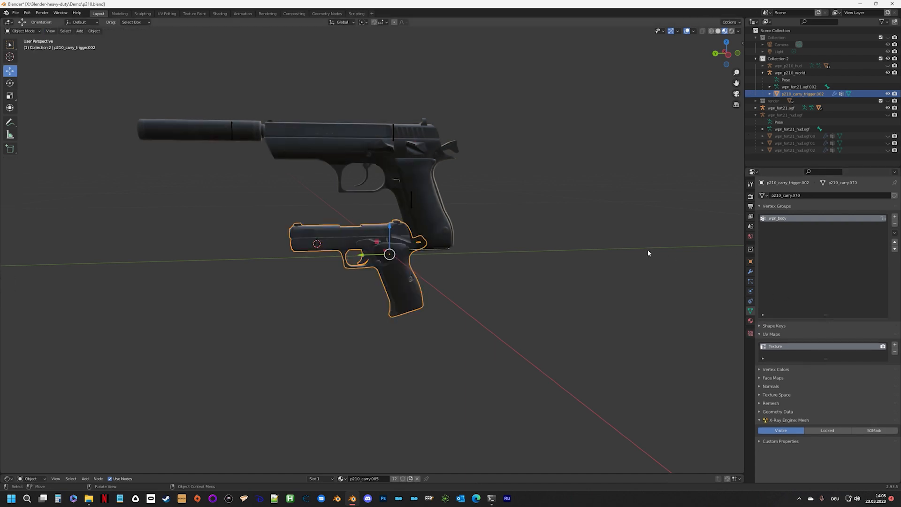
# Step: Examine the bone hierarchy of the wpn_fort21_hud.ogf armature under its wpn_body bone
pyautogui.moveTo(624, 225); pyautogui.dragTo(563, 169, button='middle')
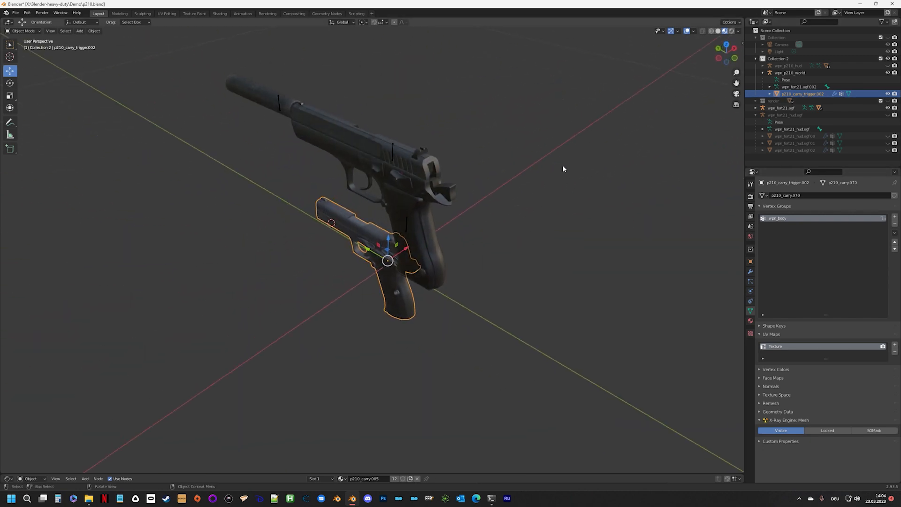
pyautogui.click(392, 145)
pyautogui.click(400, 160)
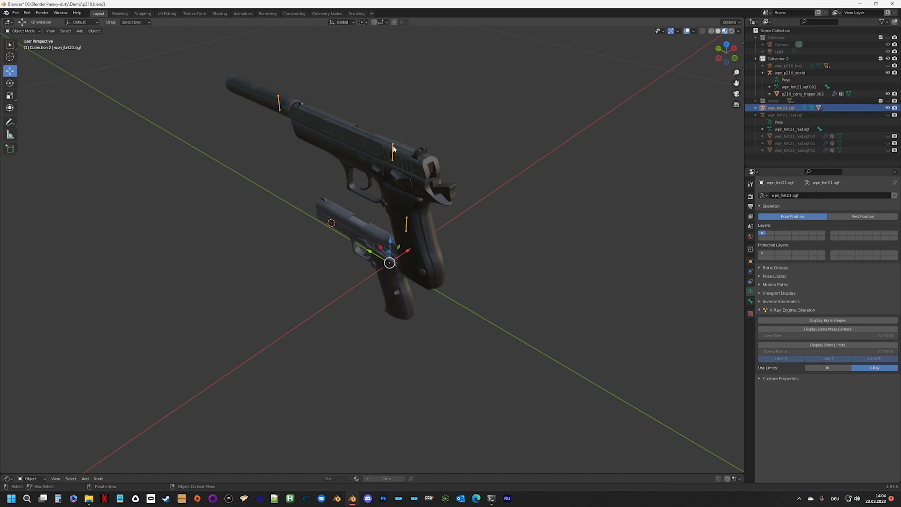
pyautogui.click(763, 129)
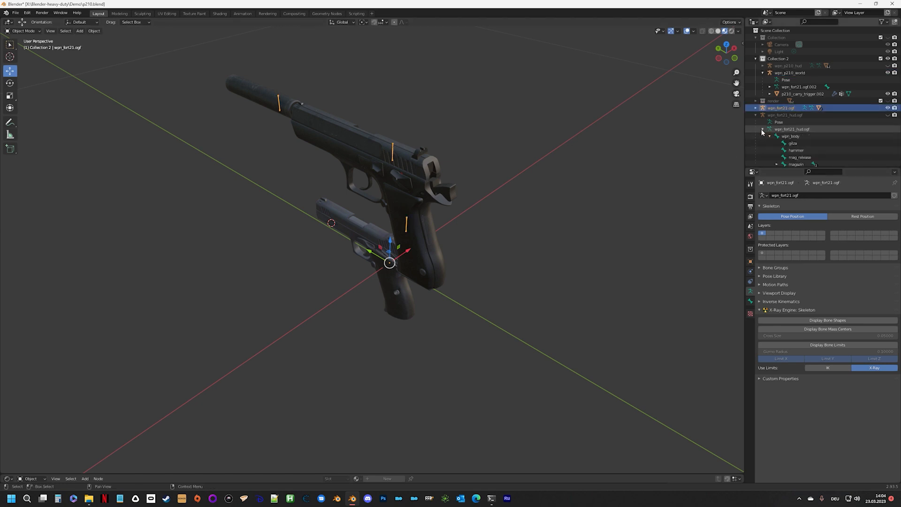
pyautogui.scroll(-3, 817, 142)
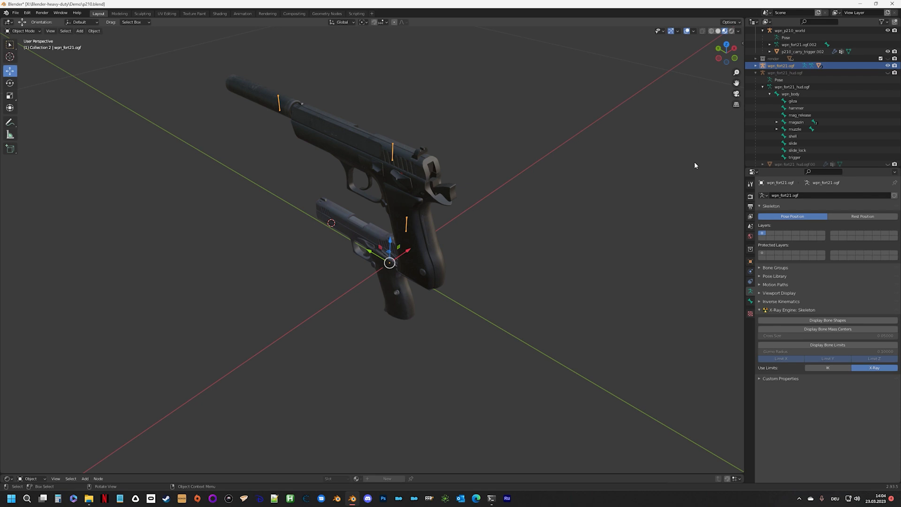
pyautogui.click(782, 95)
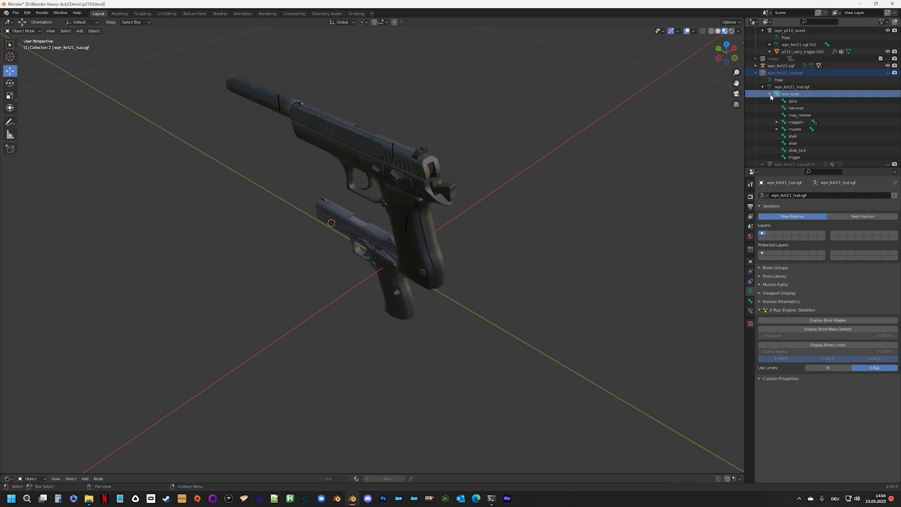
pyautogui.click(754, 73)
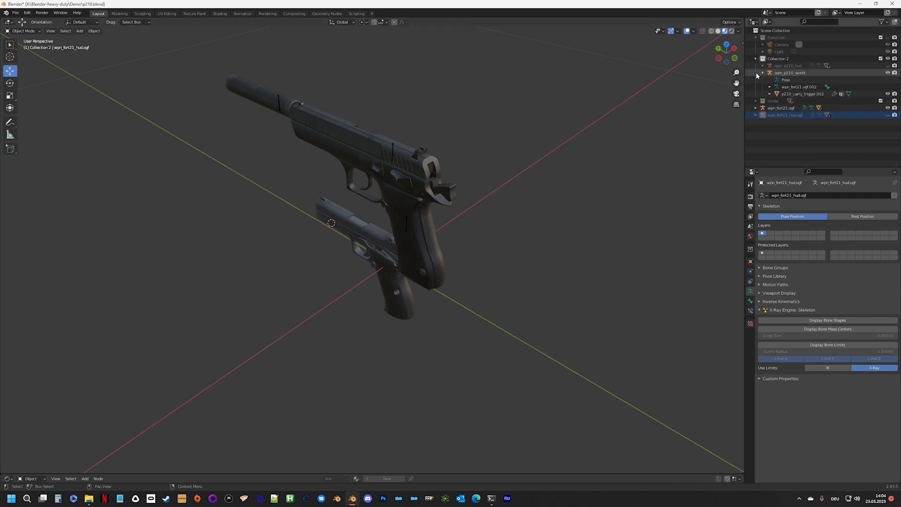
# Step: Examine the bones under wpn_body in the wpn_fort21.ogf world armature as a comparison with the HUD armature
pyautogui.click(755, 108)
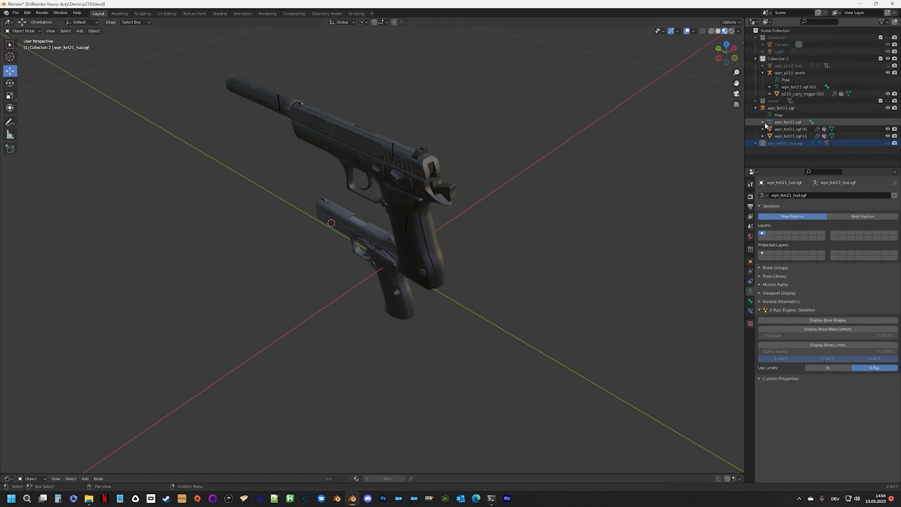
pyautogui.click(763, 122)
pyautogui.click(789, 129)
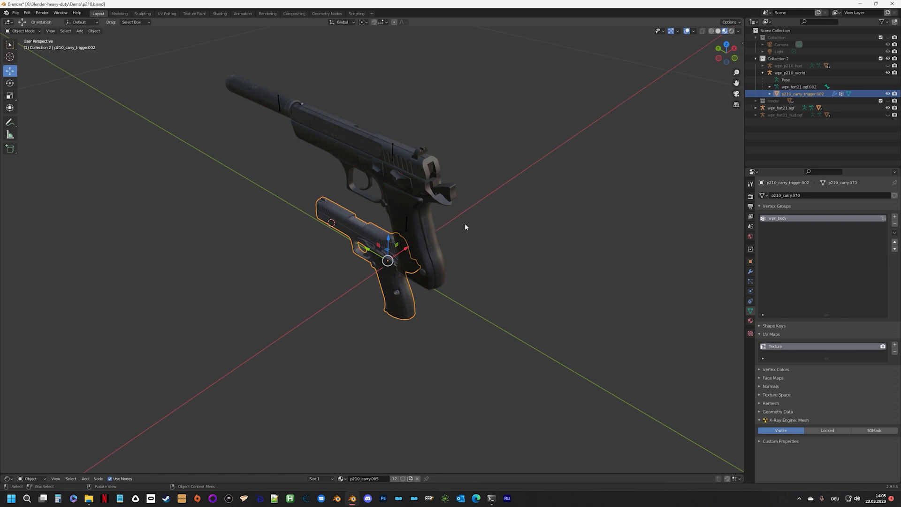
pyautogui.click(782, 109)
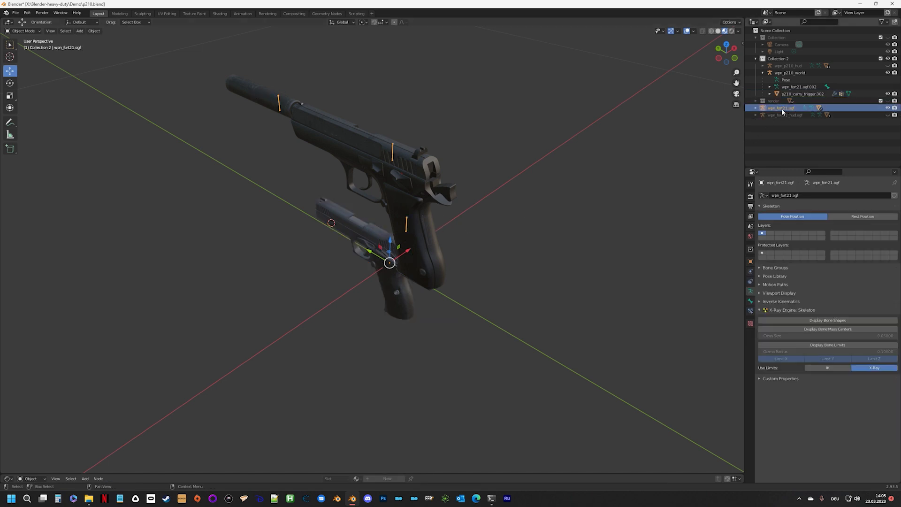
pyautogui.click(755, 107)
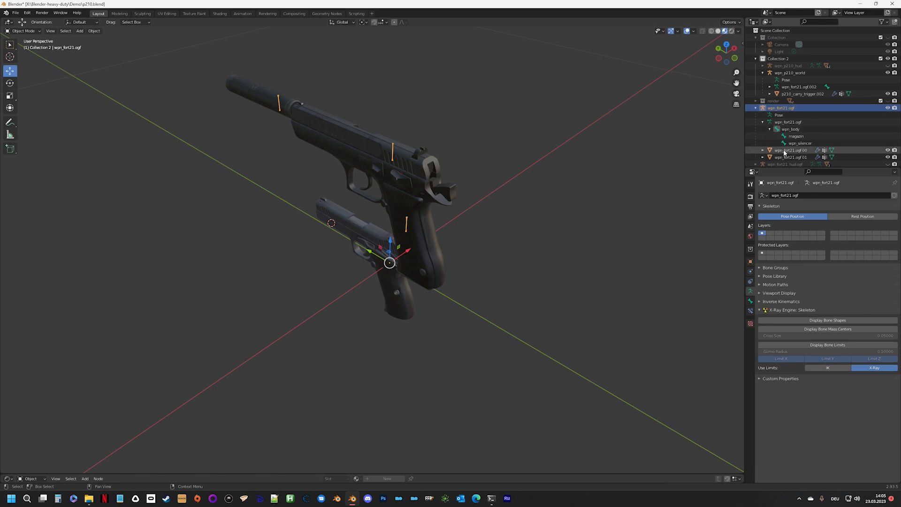
pyautogui.click(791, 129)
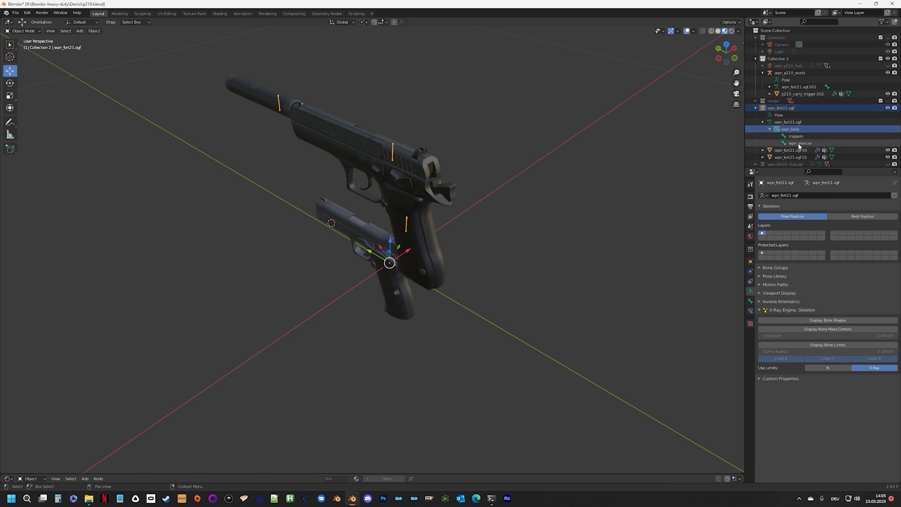
pyautogui.click(796, 142)
pyautogui.click(795, 135)
pyautogui.click(794, 130)
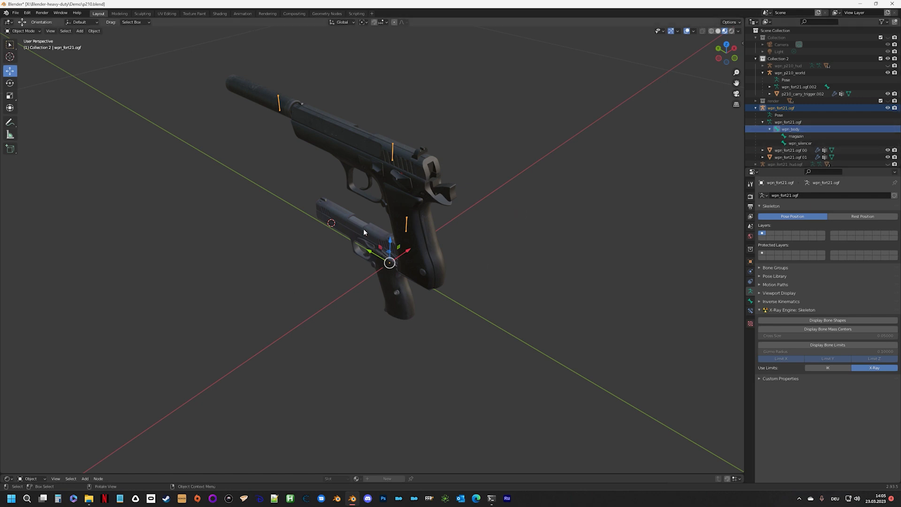
pyautogui.click(755, 109)
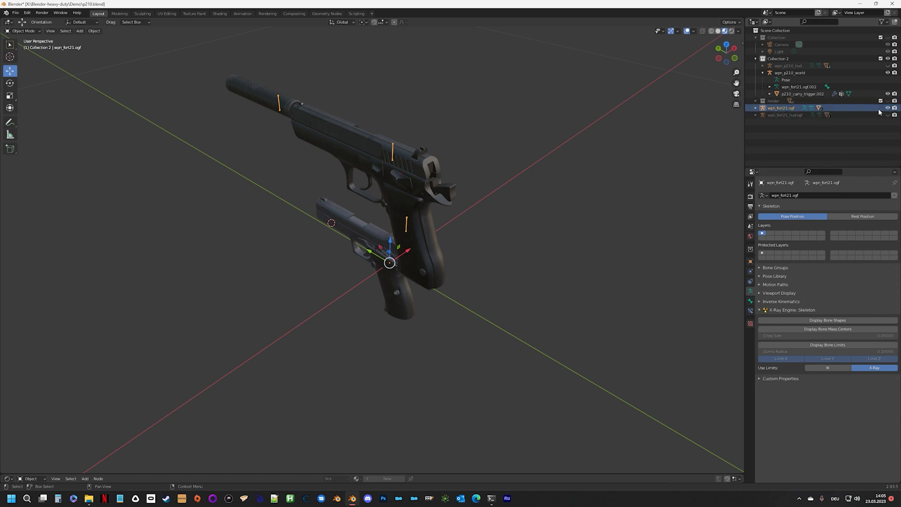
# Step: Move and scale up the joined p210 mesh in the left orthographic view to match the fort21 pistol's position and size, refining the scale in perspective
pyautogui.click(355, 224)
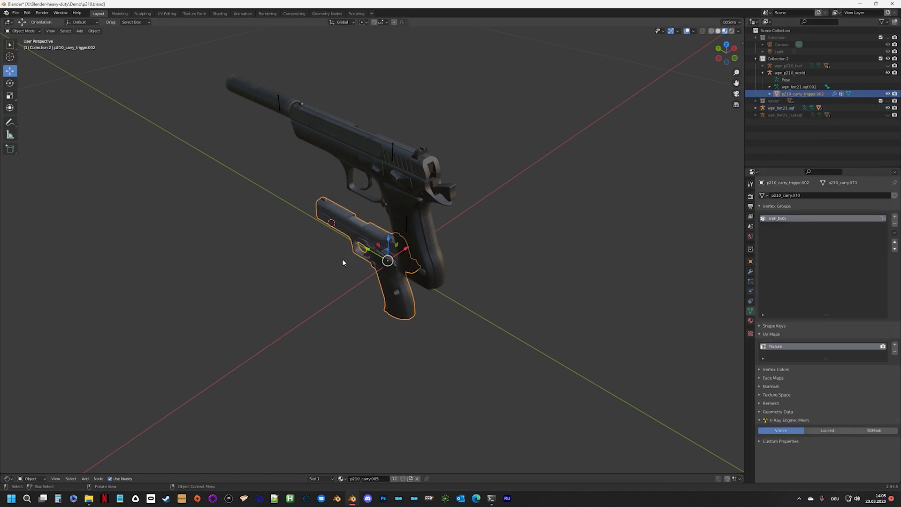
pyautogui.click(717, 58)
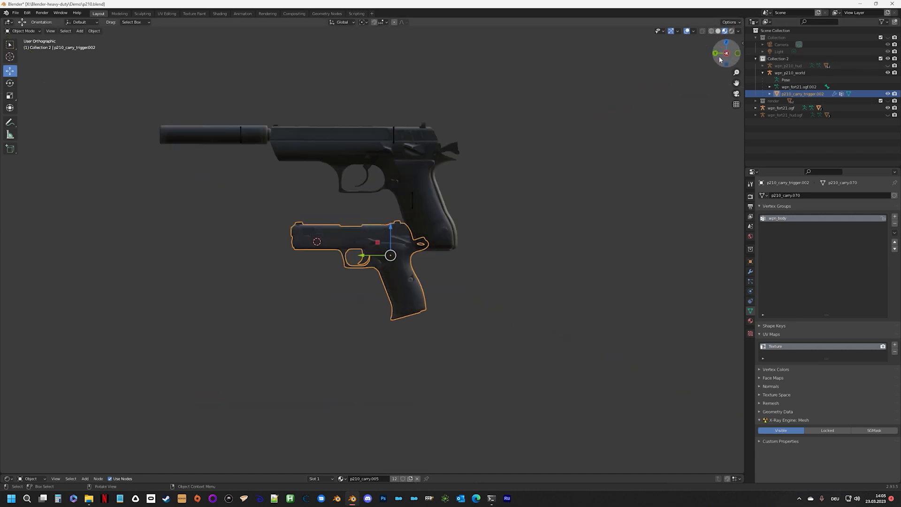
pyautogui.moveTo(390, 230); pyautogui.dragTo(415, 138)
pyautogui.moveTo(365, 169); pyautogui.dragTo(371, 165)
pyautogui.press('s')
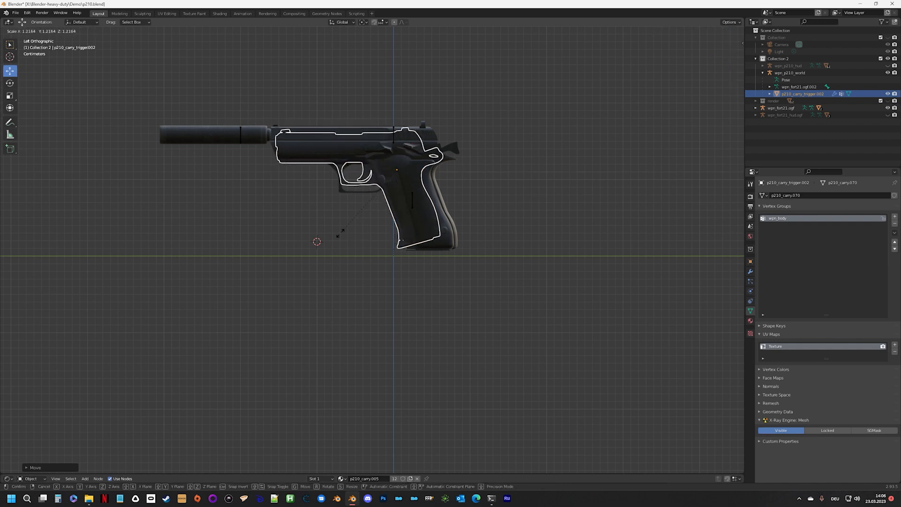
pyautogui.click(317, 243)
pyautogui.moveTo(365, 172)
pyautogui.mouseDown()
pyautogui.moveTo(410, 148)
pyautogui.moveTo(404, 170)
pyautogui.moveTo(382, 173)
pyautogui.mouseUp()
pyautogui.moveTo(530, 249); pyautogui.dragTo(332, 259, button='middle')
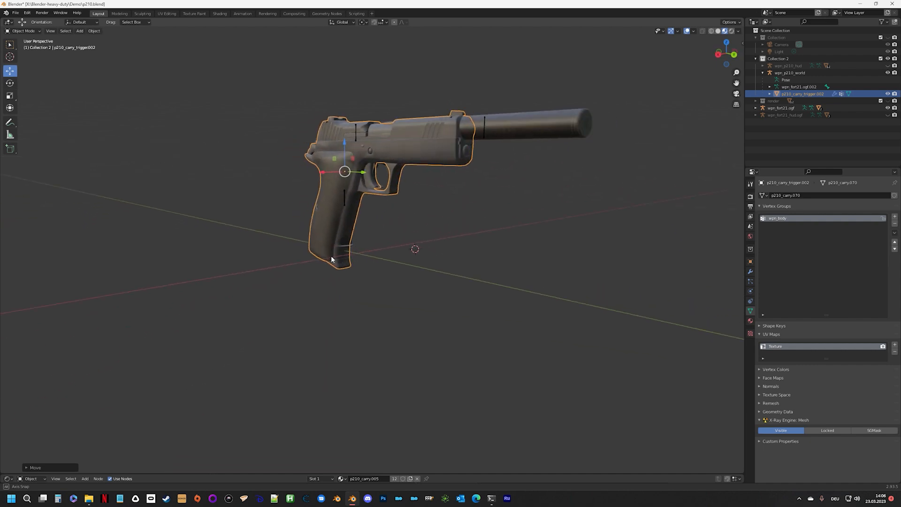
pyautogui.press('s')
pyautogui.click(396, 254)
pyautogui.moveTo(396, 254); pyautogui.dragTo(575, 261, button='middle')
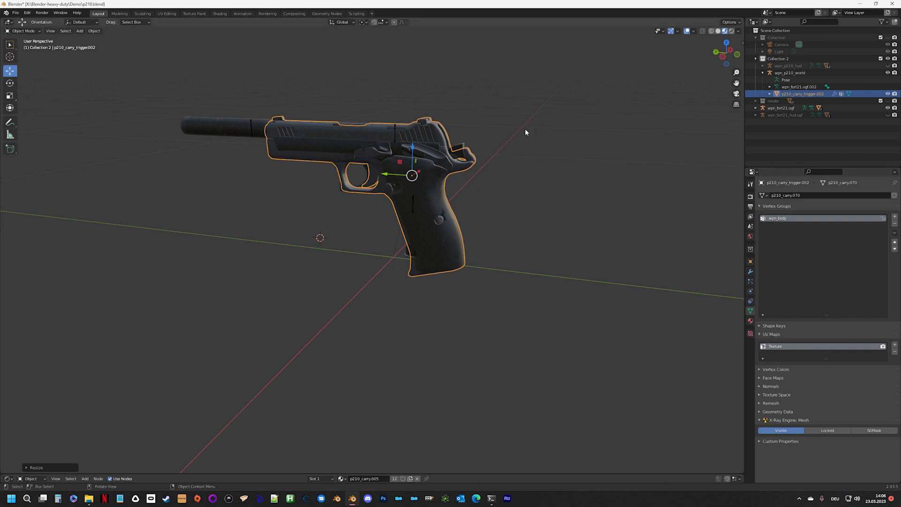
# Step: Hide the wpn_fort21.ogf reference model and set the joined mesh's Armature modifier object to wpn_p210_world
pyautogui.click(887, 108)
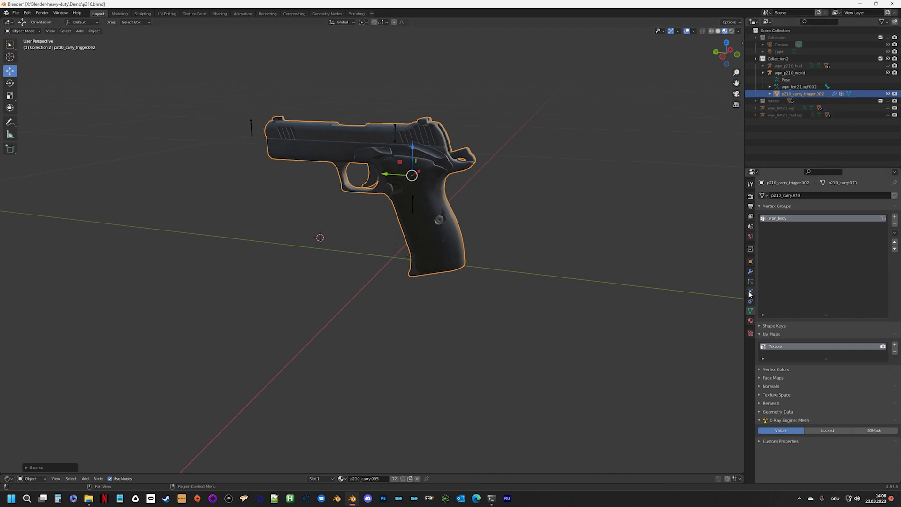
pyautogui.click(750, 272)
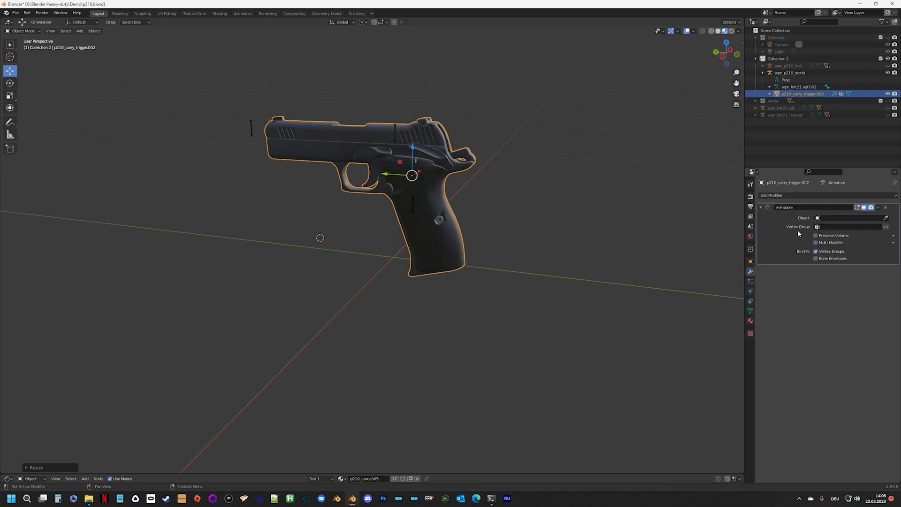
pyautogui.click(820, 217)
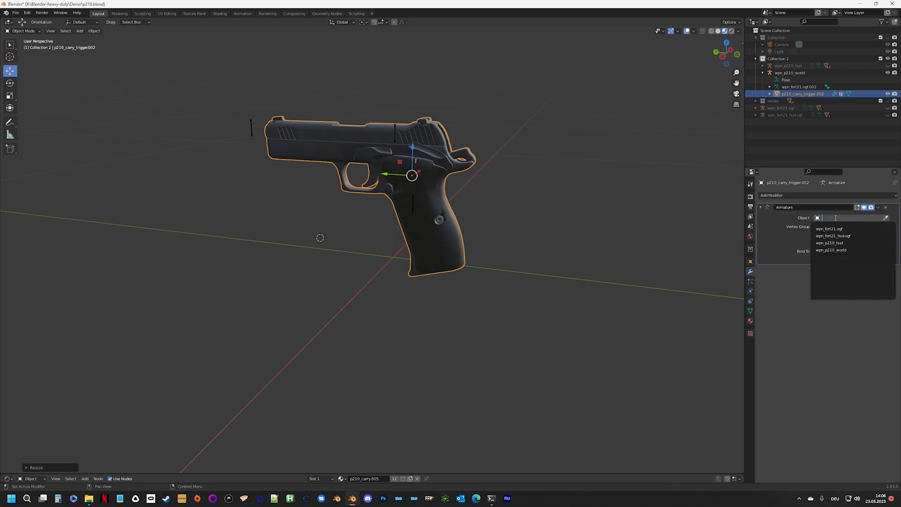
pyautogui.click(842, 250)
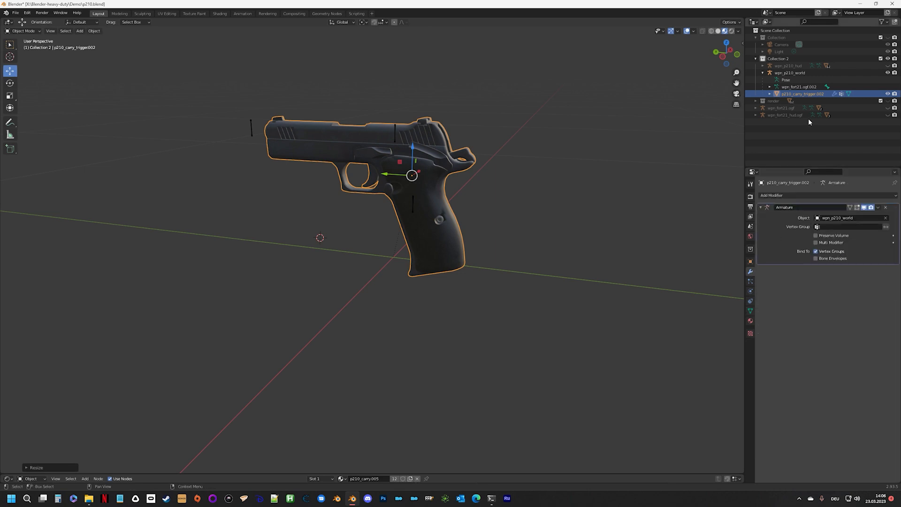
# Step: Export the wpn_p210_world armature as wpn_p210_world.ogf into the LEWD P210 gamedata\meshes\dynamics\weapons\wpn_p210 folder
pyautogui.click(795, 74)
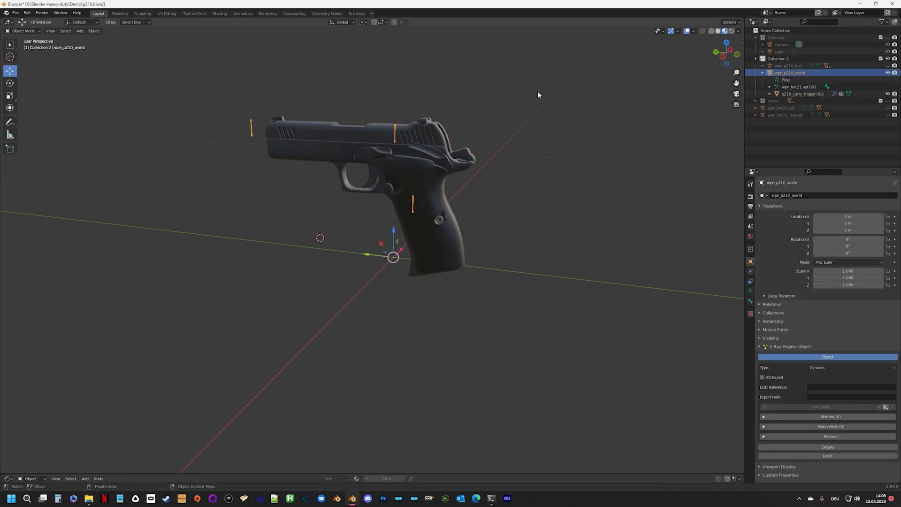
pyautogui.click(16, 12)
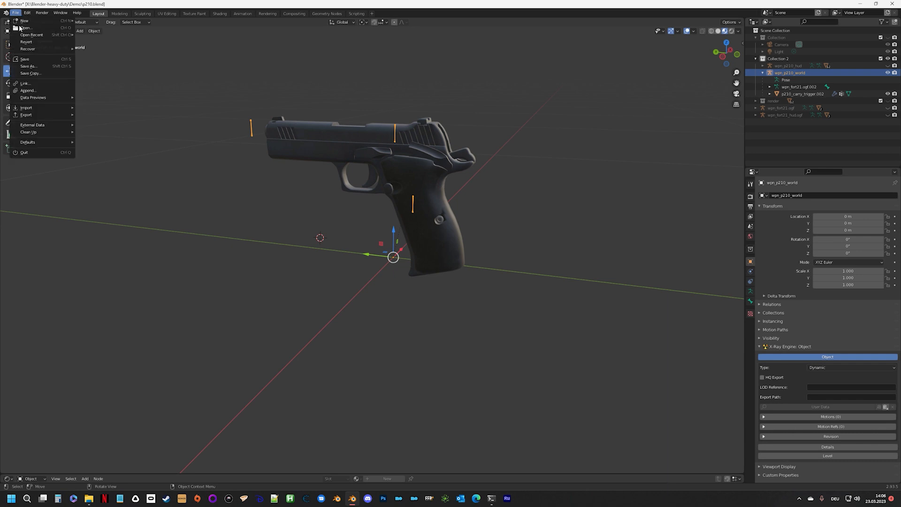
pyautogui.moveTo(42, 115)
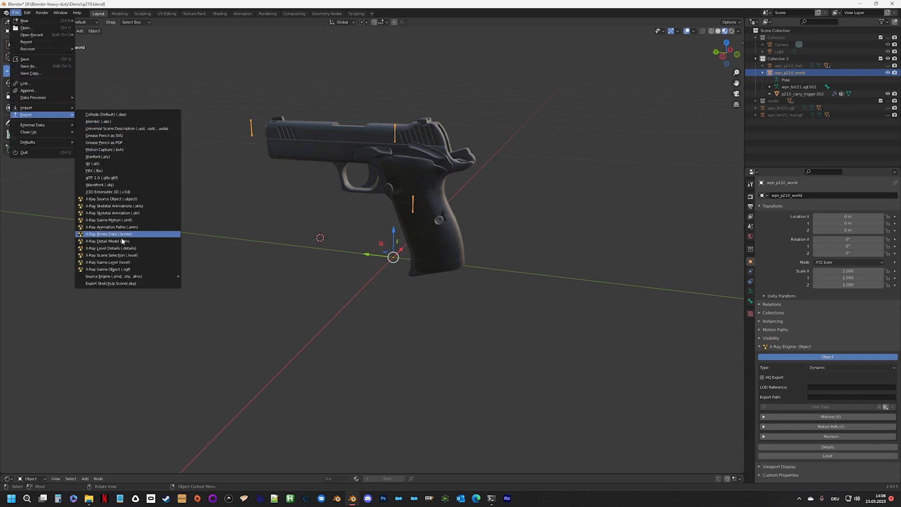
pyautogui.click(118, 269)
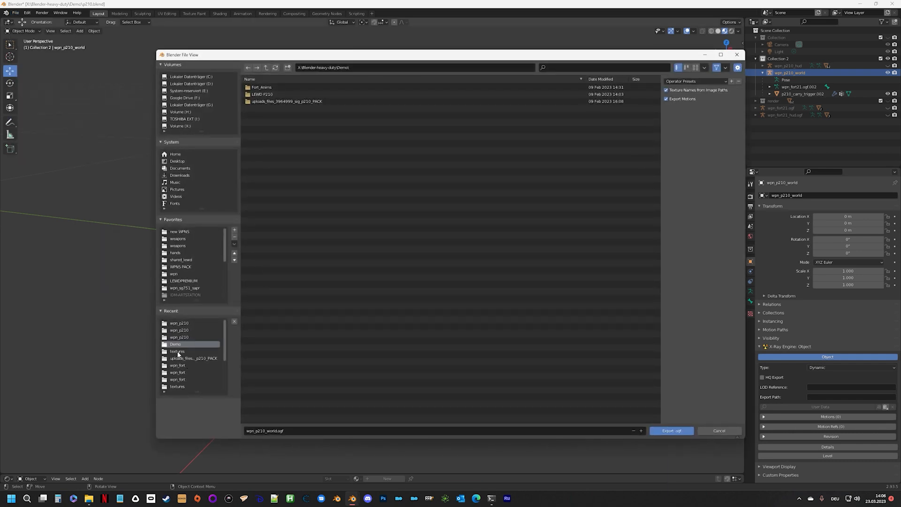
pyautogui.doubleClick(262, 94)
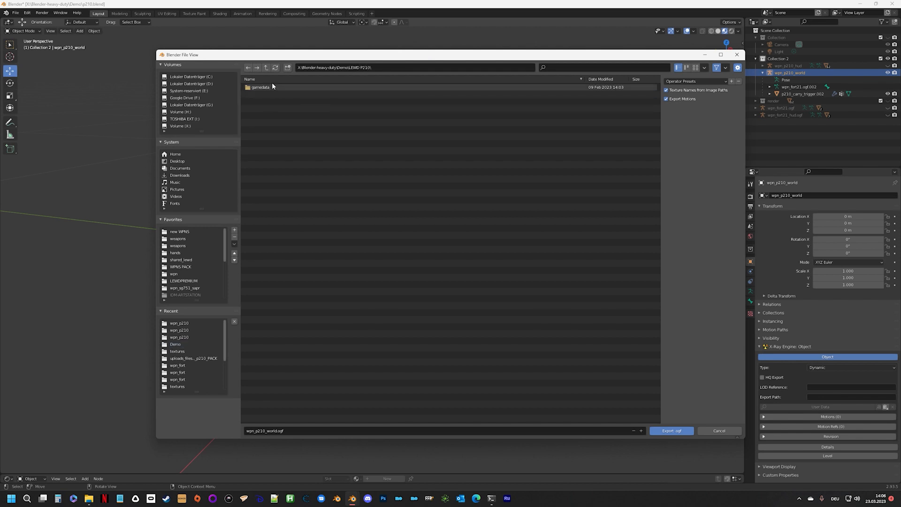
pyautogui.doubleClick(272, 88)
pyautogui.doubleClick(273, 95)
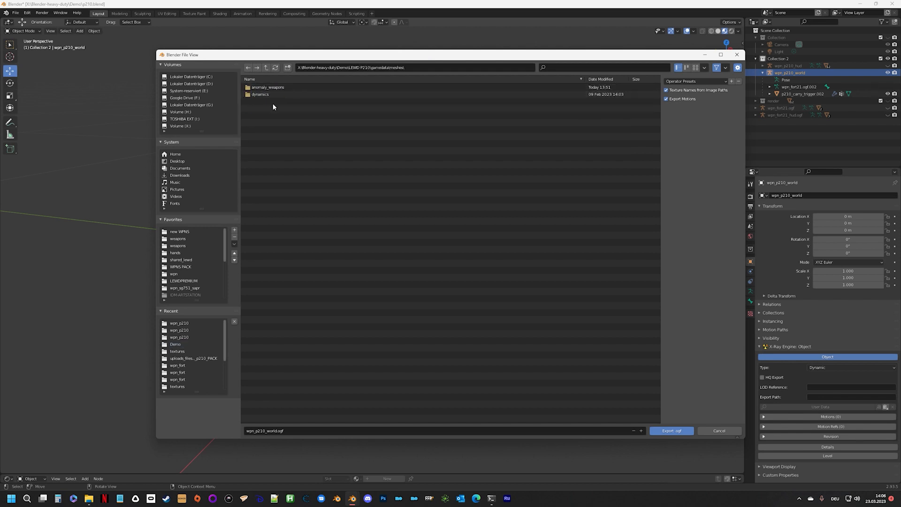
pyautogui.doubleClick(271, 94)
pyautogui.doubleClick(275, 86)
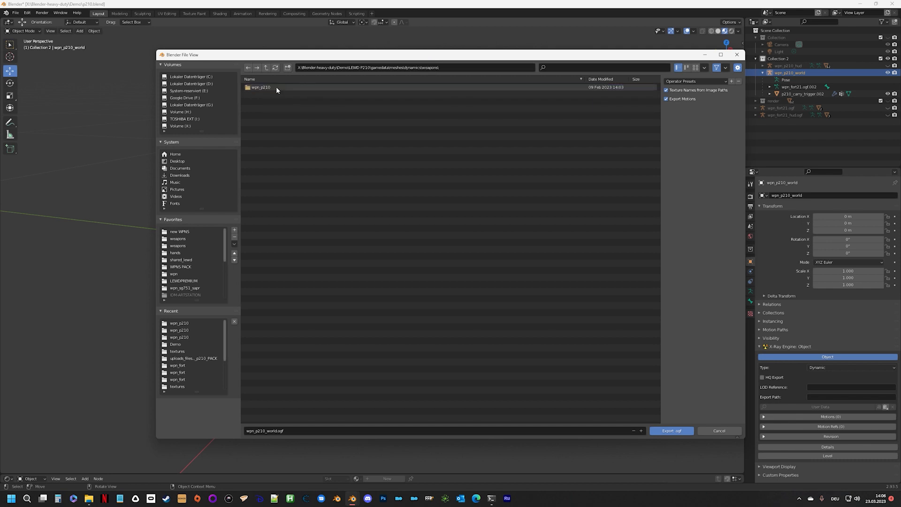
pyautogui.click(276, 86)
pyautogui.doubleClick(276, 87)
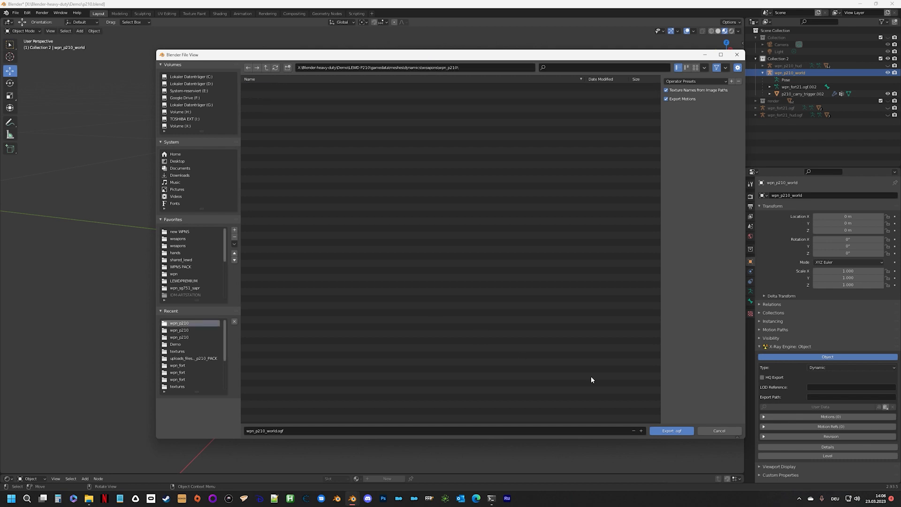
pyautogui.click(672, 431)
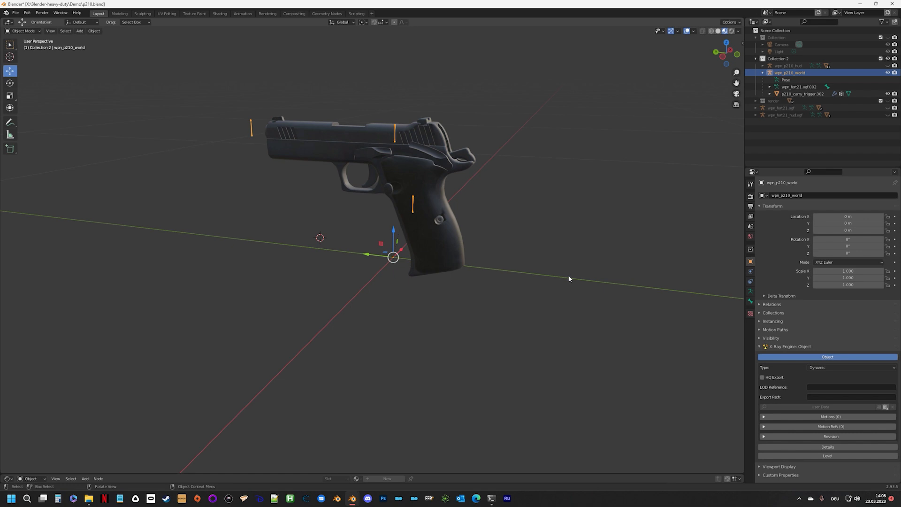
# Step: Hide and collapse Collection 2, and show the textured pistol in the render collection
pyautogui.moveTo(539, 237); pyautogui.dragTo(489, 208, button='middle')
pyautogui.scroll(4, 406, 188)
pyautogui.scroll(-2, 408, 187)
pyautogui.moveTo(551, 172); pyautogui.dragTo(556, 225, button='middle')
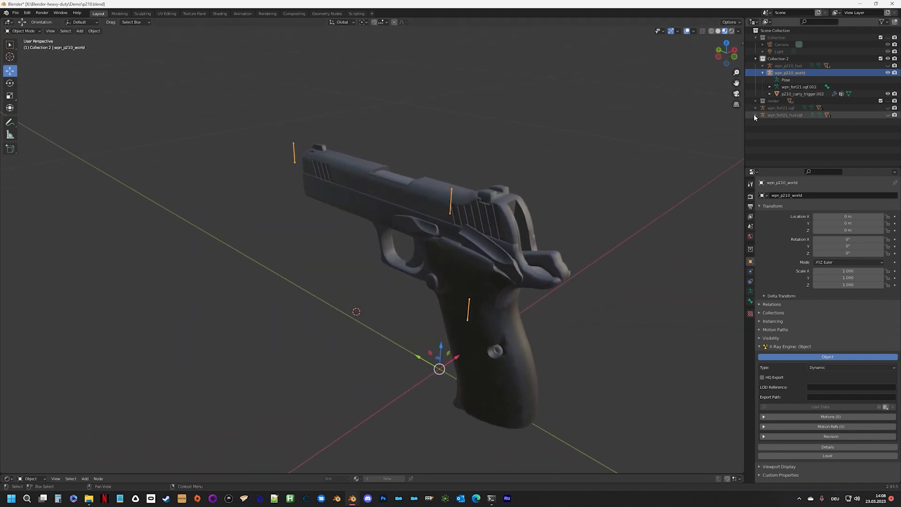
pyautogui.click(887, 59)
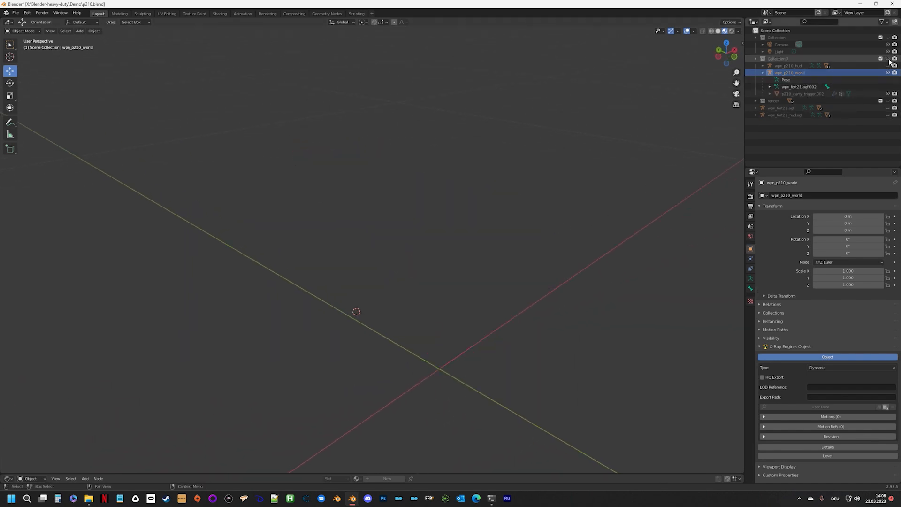
pyautogui.click(755, 58)
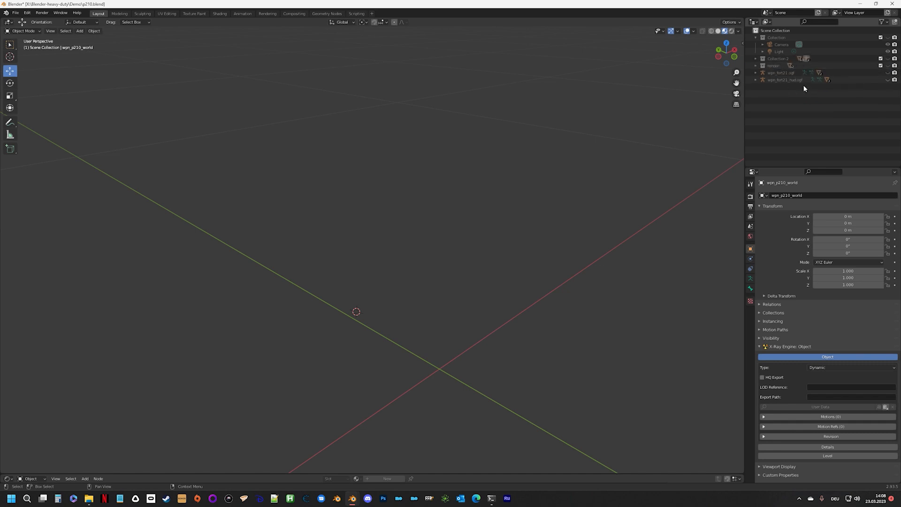
pyautogui.click(777, 58)
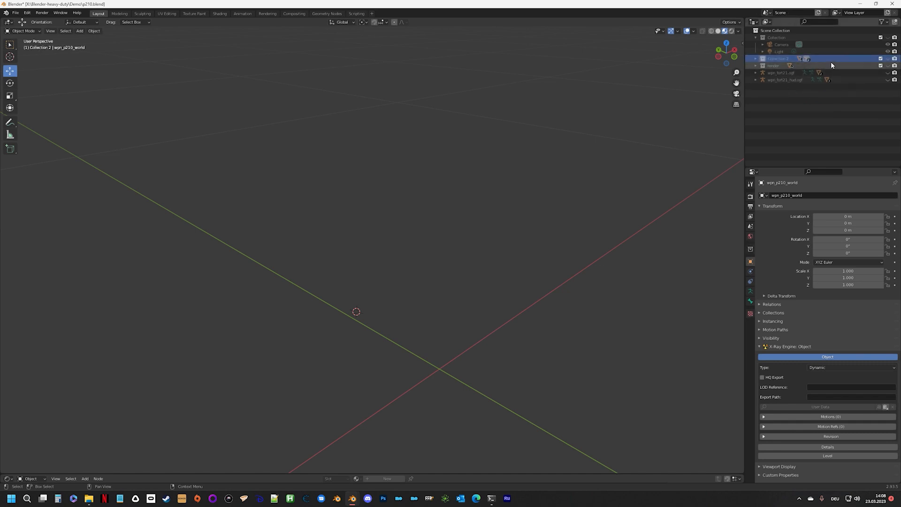
pyautogui.click(803, 67)
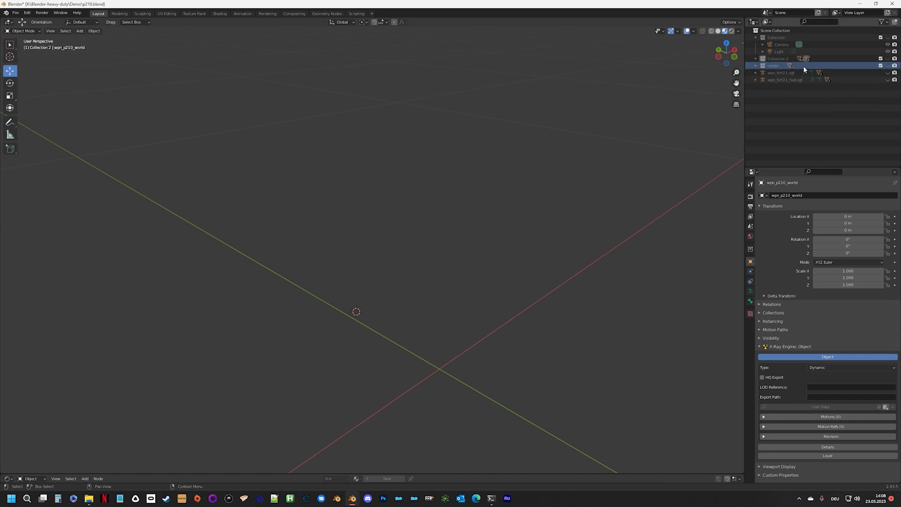
pyautogui.click(889, 65)
pyautogui.moveTo(519, 314); pyautogui.dragTo(543, 164, button='middle')
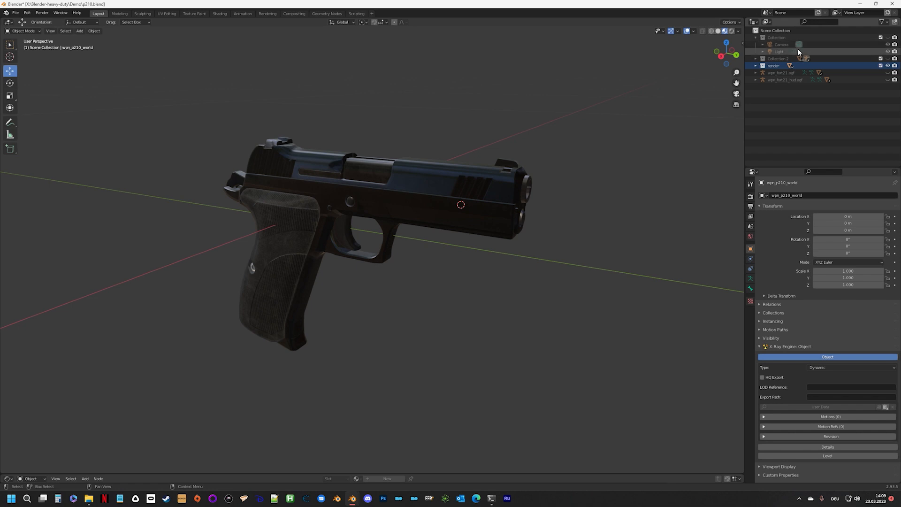
# Step: Show the collection holding the default camera and light, and check the camera's placement relative to the pistol
pyautogui.click(888, 38)
pyautogui.scroll(-10, 553, 114)
pyautogui.scroll(5, 556, 111)
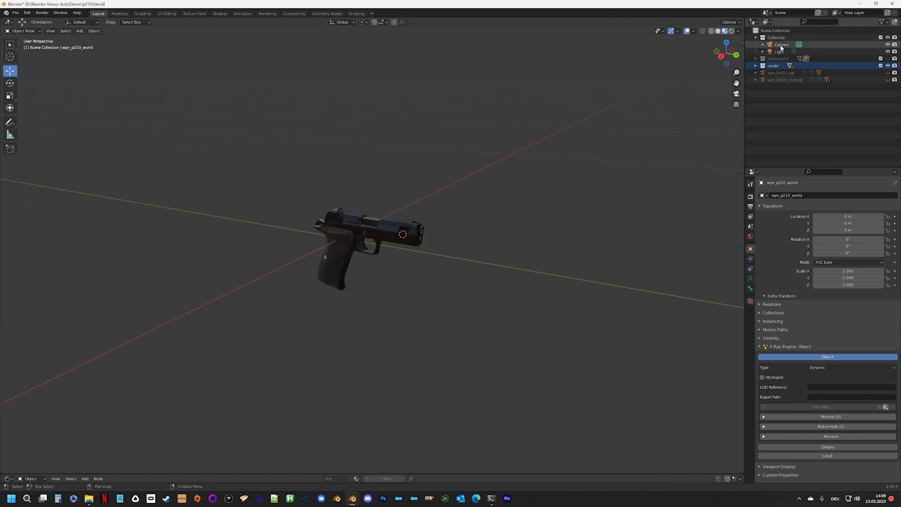
pyautogui.click(779, 44)
pyautogui.scroll(-10, 586, 121)
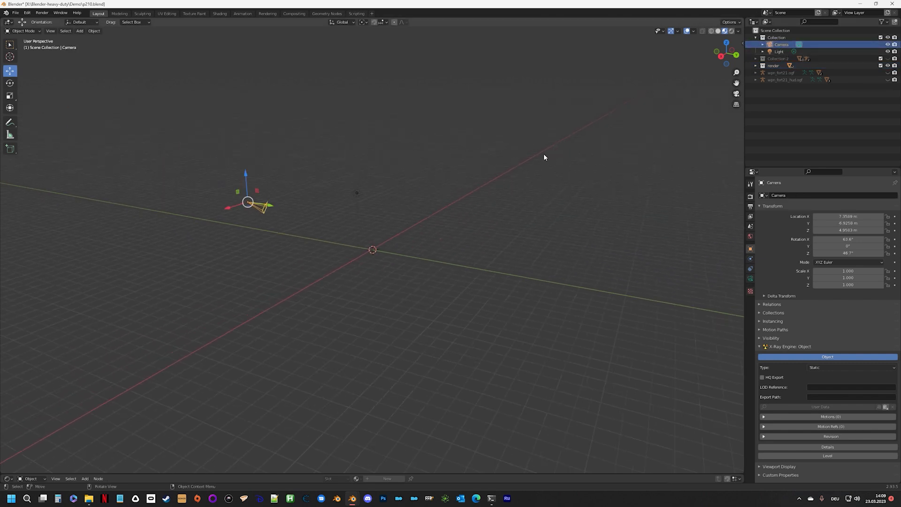
pyautogui.scroll(4, 540, 157)
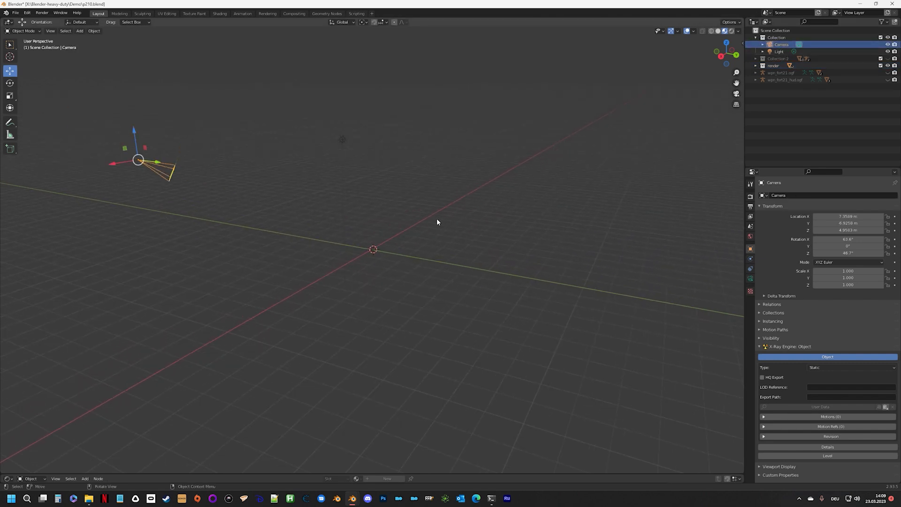
pyautogui.scroll(8, 436, 219)
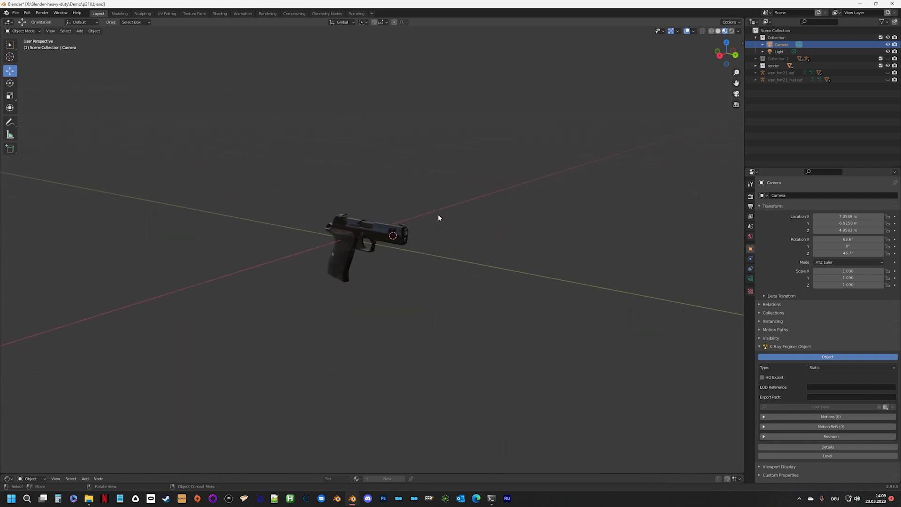
pyautogui.scroll(-8, 438, 217)
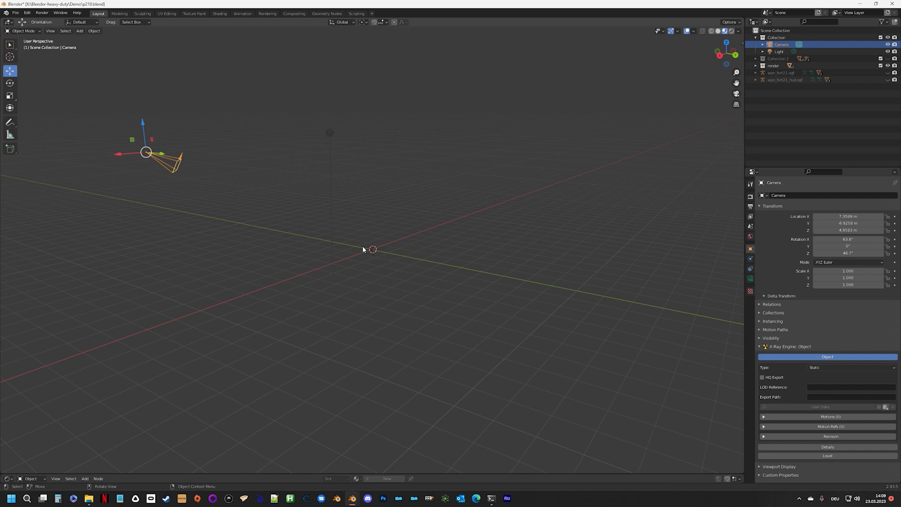
pyautogui.scroll(8, 371, 255)
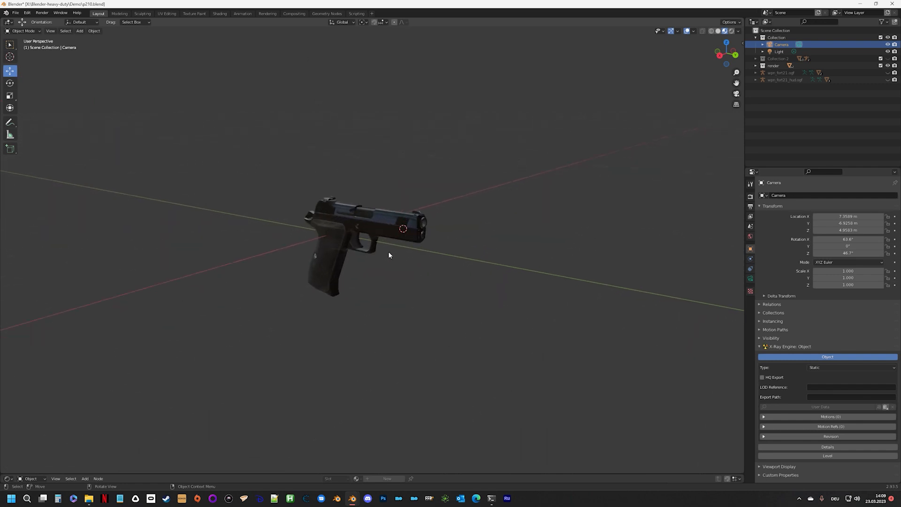
pyautogui.scroll(3, 404, 248)
pyautogui.moveTo(403, 248); pyautogui.dragTo(385, 268, button='middle')
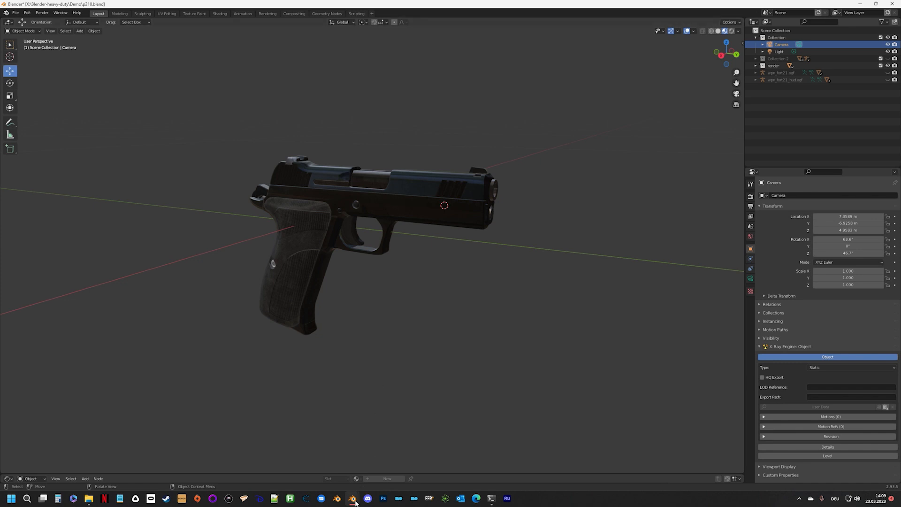
# Step: Switch to the RENDER.blend window and copy its camera and three lights
pyautogui.moveTo(352, 497)
pyautogui.click(365, 468)
pyautogui.scroll(1, 429, 234)
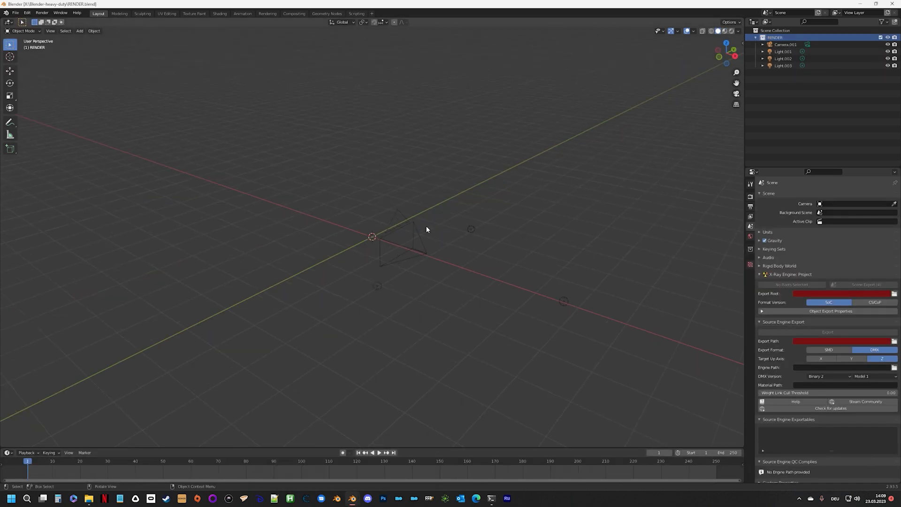
pyautogui.moveTo(487, 253); pyautogui.dragTo(525, 258, button='middle')
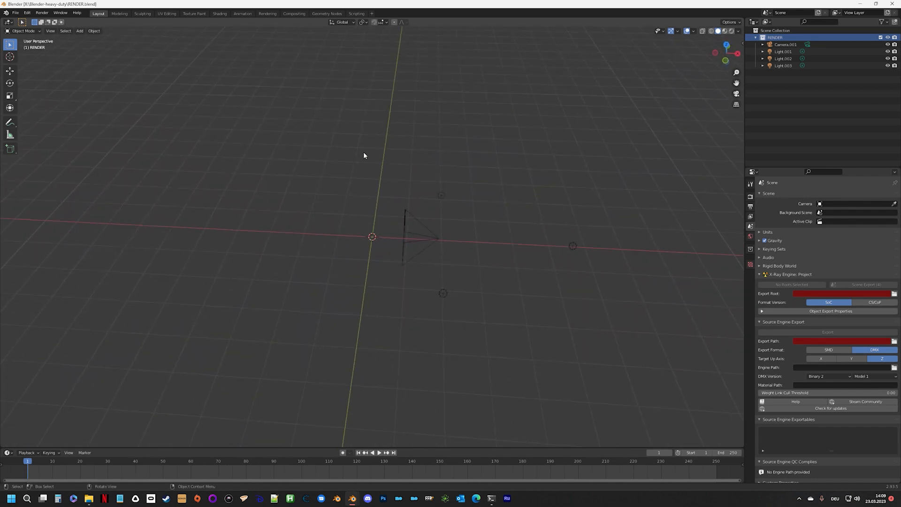
pyautogui.moveTo(363, 151); pyautogui.dragTo(619, 328)
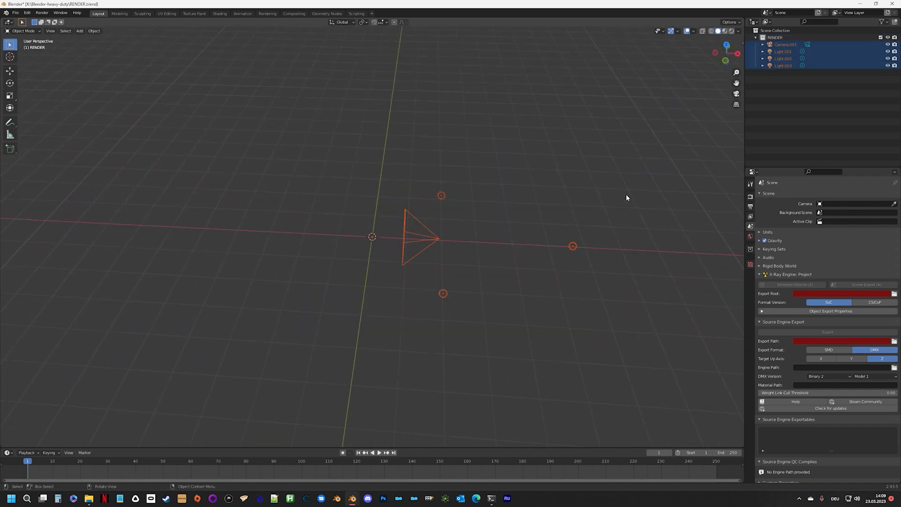
pyautogui.hotkey('ctrl', 'c')
# Step: Return to the p210.blend window and replace the default camera and light with the copied camera and three lights
pyautogui.moveTo(352, 497)
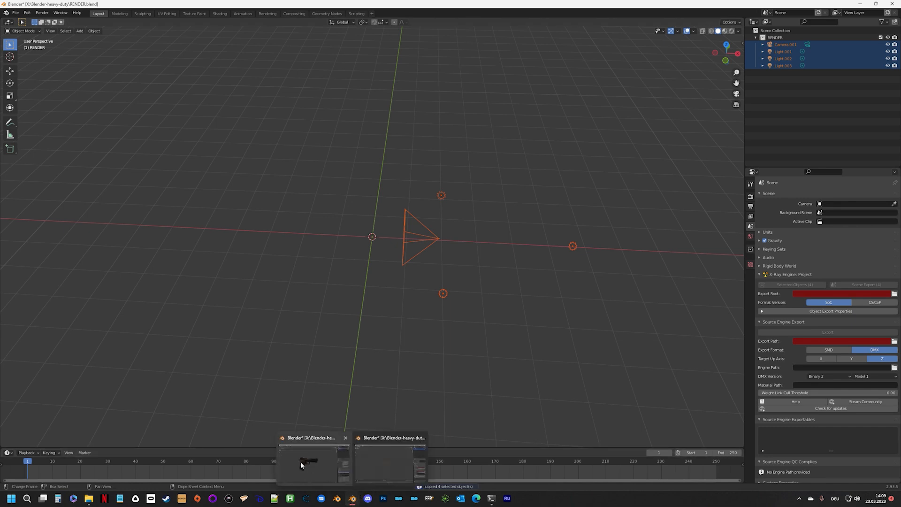
pyautogui.click(300, 463)
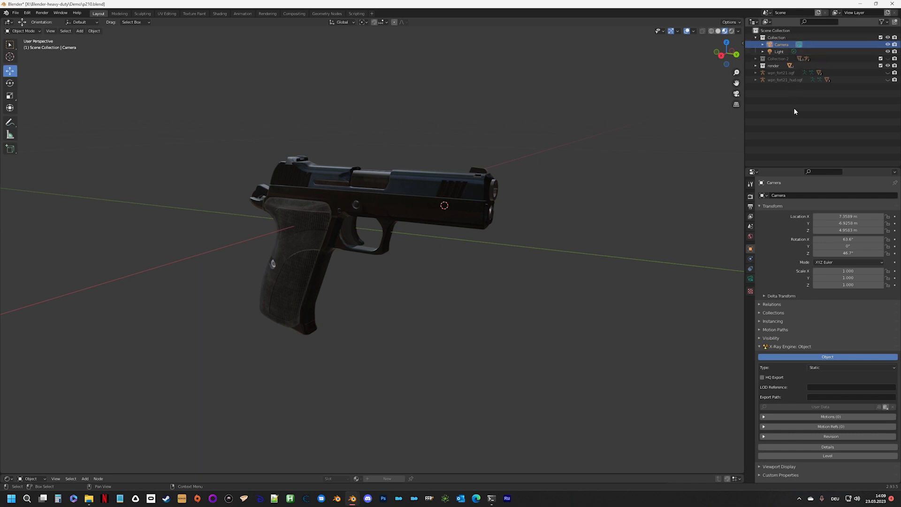
pyautogui.press('x')
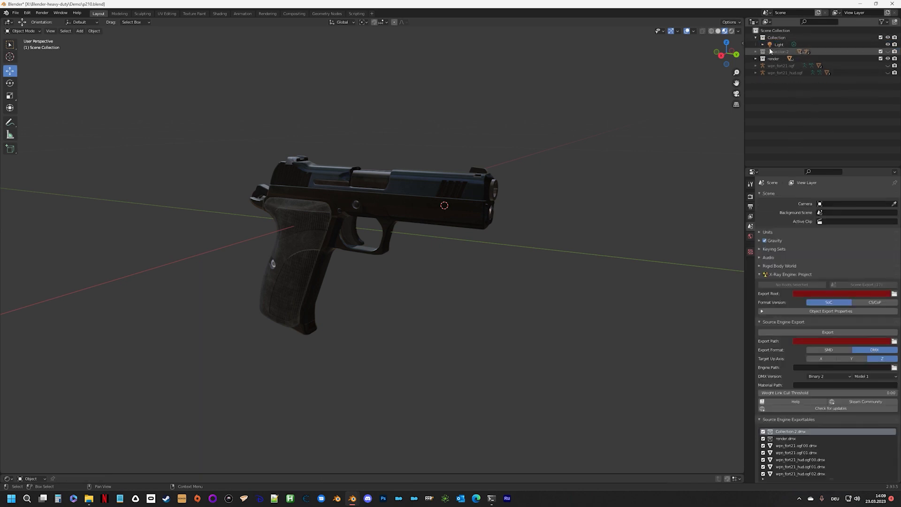
pyautogui.click(777, 44)
pyautogui.press('x')
pyautogui.hotkey('ctrl', 'v')
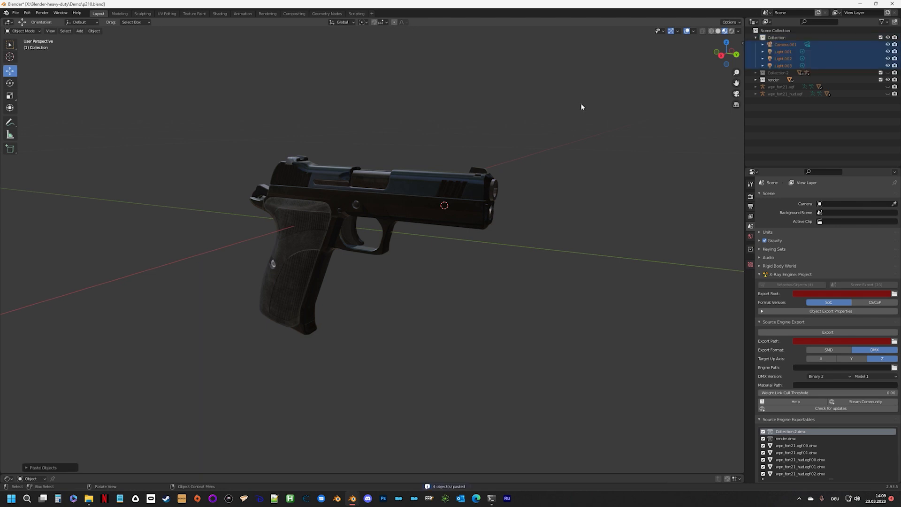
# Step: Examine how the pasted camera and lights are arranged around the pistol from several angles, and deselect them
pyautogui.scroll(-6, 558, 162)
pyautogui.moveTo(557, 169); pyautogui.dragTo(486, 213, button='middle')
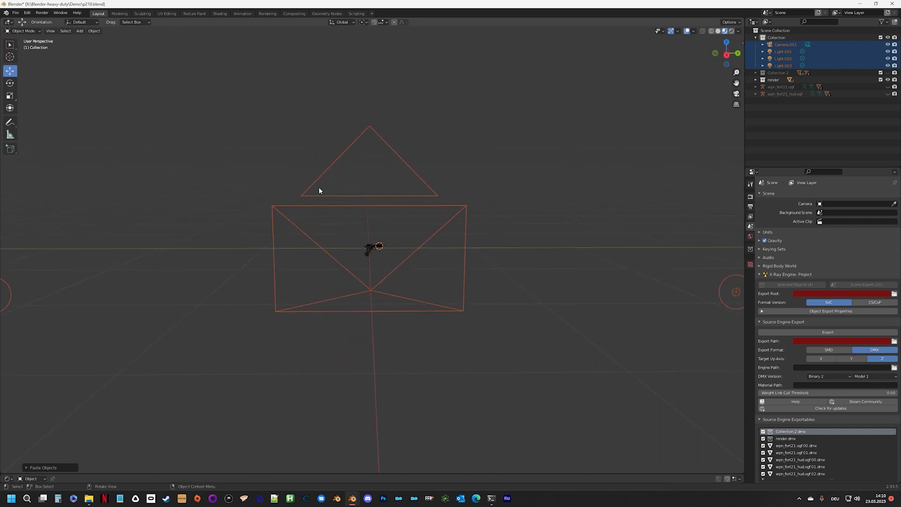
pyautogui.moveTo(319, 190); pyautogui.dragTo(368, 310, button='middle')
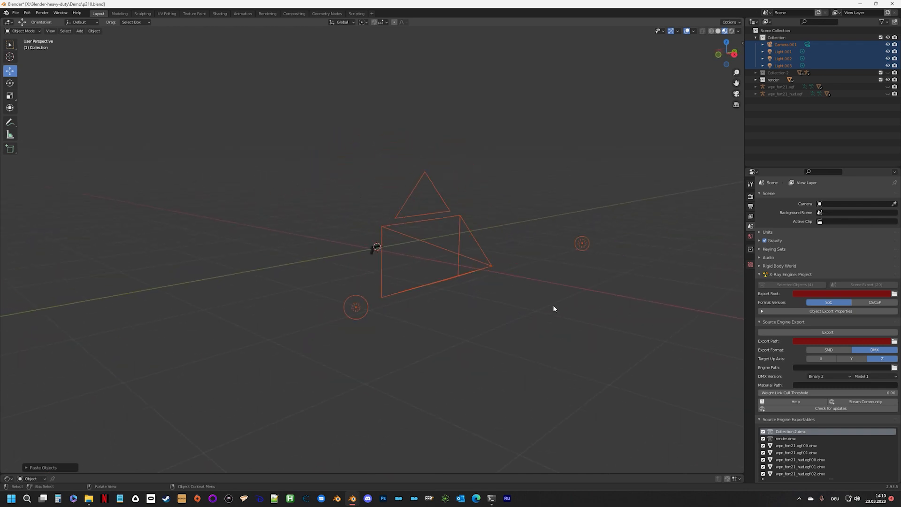
pyautogui.moveTo(554, 308); pyautogui.dragTo(345, 253, button='middle')
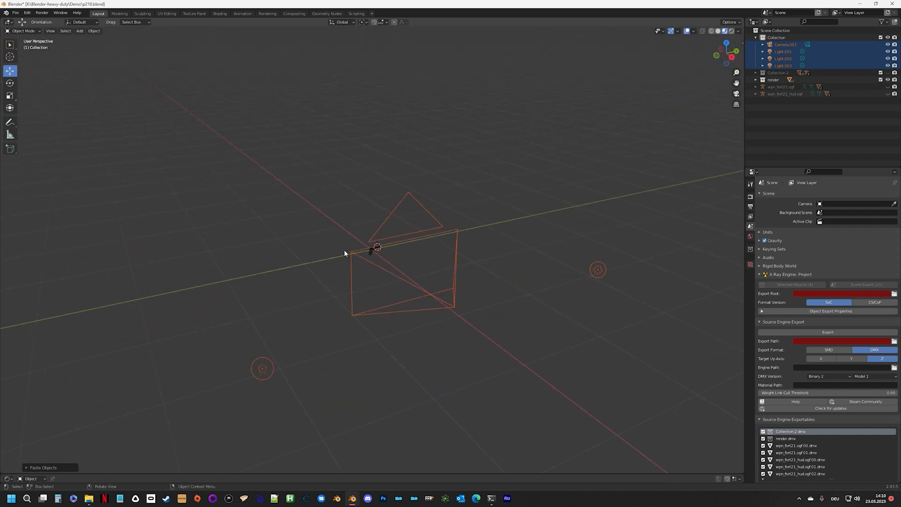
pyautogui.scroll(6, 420, 252)
pyautogui.moveTo(421, 252); pyautogui.dragTo(479, 272, button='middle')
pyautogui.scroll(-4, 472, 269)
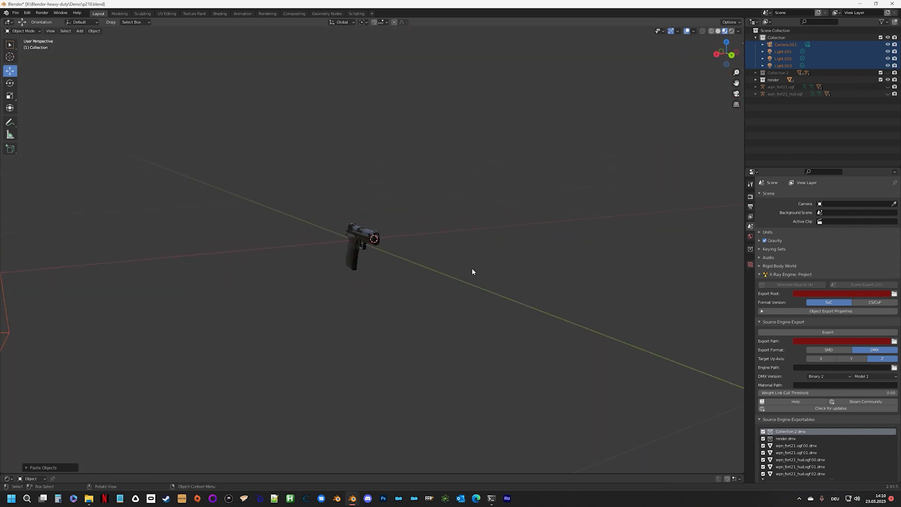
pyautogui.click(406, 266)
pyautogui.moveTo(407, 282); pyautogui.dragTo(400, 264, button='middle')
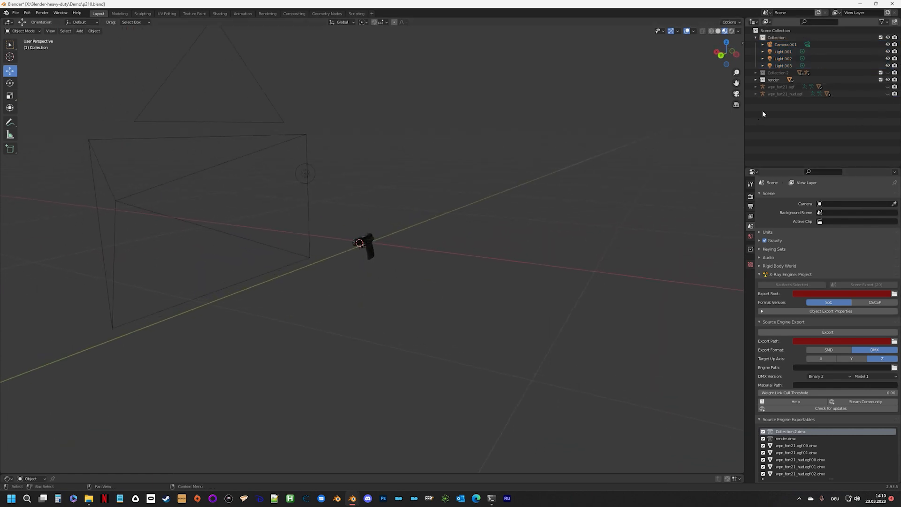
# Step: Exclude the wpn_fort21.ogf armature and its two meshes from rendering
pyautogui.click(754, 94)
pyautogui.click(753, 86)
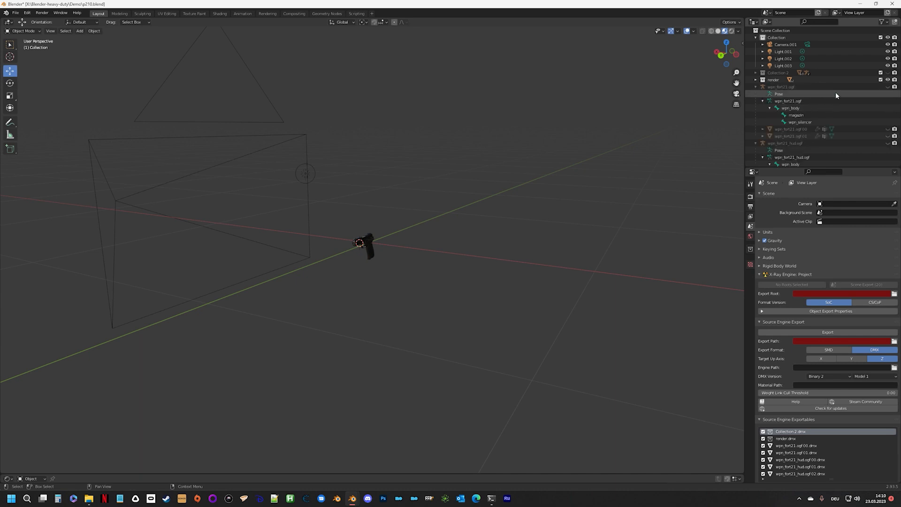
pyautogui.scroll(-6, 868, 133)
pyautogui.scroll(6, 880, 139)
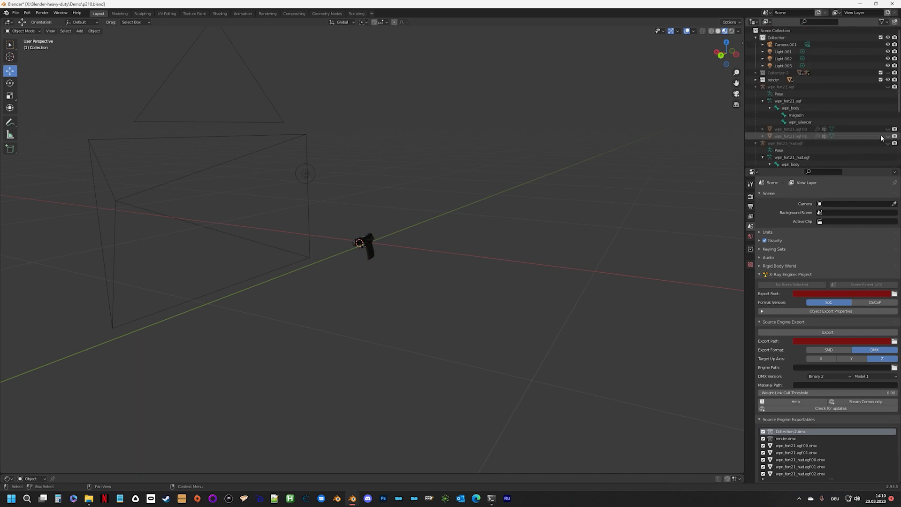
pyautogui.scroll(-4, 861, 89)
pyautogui.scroll(4, 862, 88)
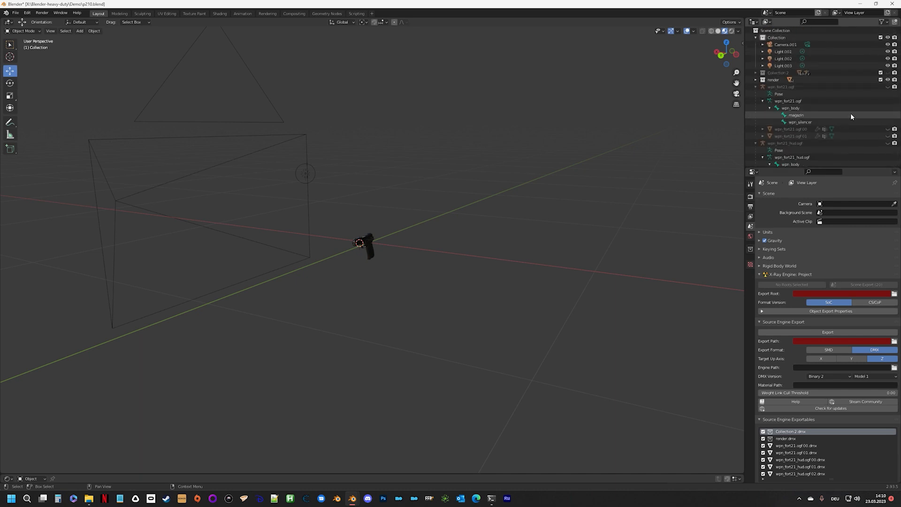
pyautogui.click(894, 87)
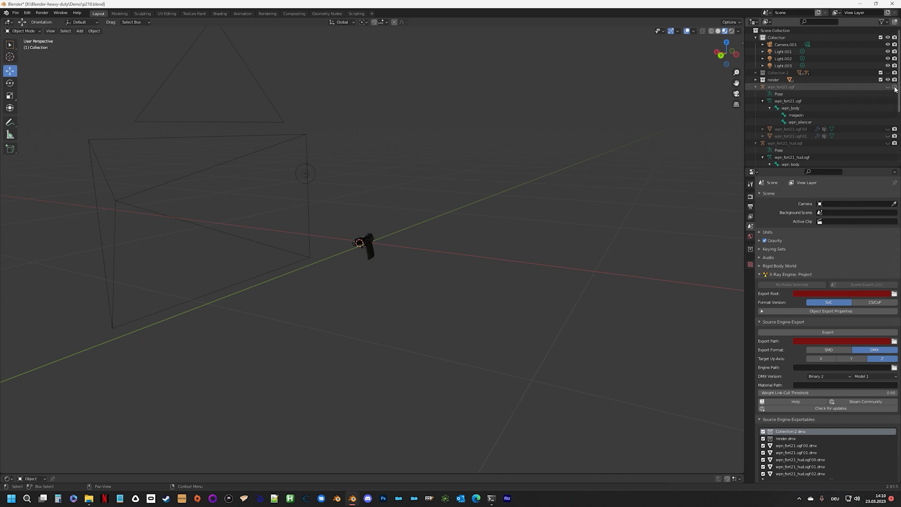
pyautogui.click(894, 129)
pyautogui.click(894, 136)
# Step: Exclude the wpn_fort21_hud.ogf armature and its three meshes from rendering, and collapse both weapon hierarchies
pyautogui.click(894, 142)
pyautogui.scroll(-6, 894, 146)
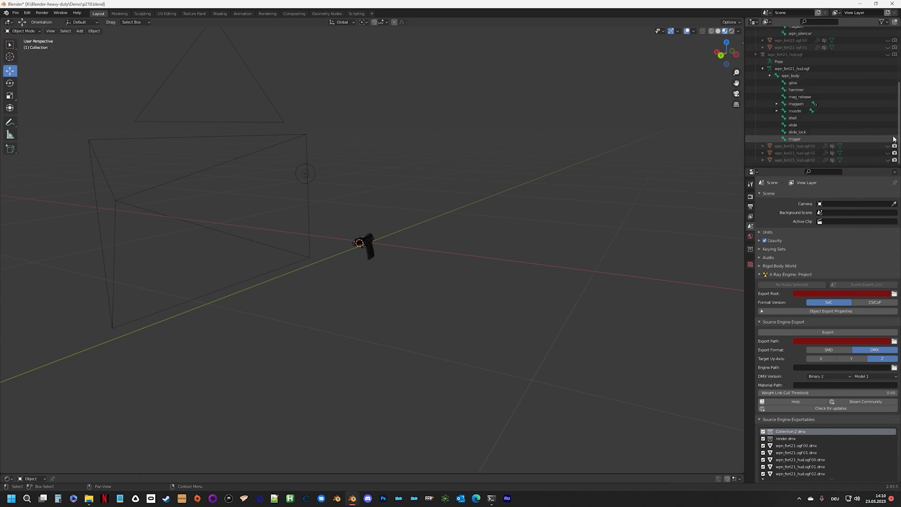
pyautogui.click(894, 160)
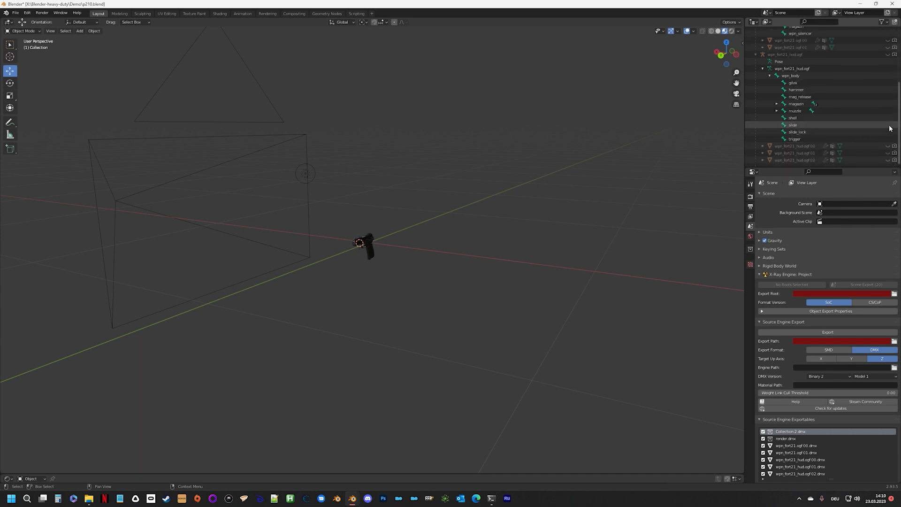
pyautogui.scroll(6, 787, 130)
pyautogui.click(755, 139)
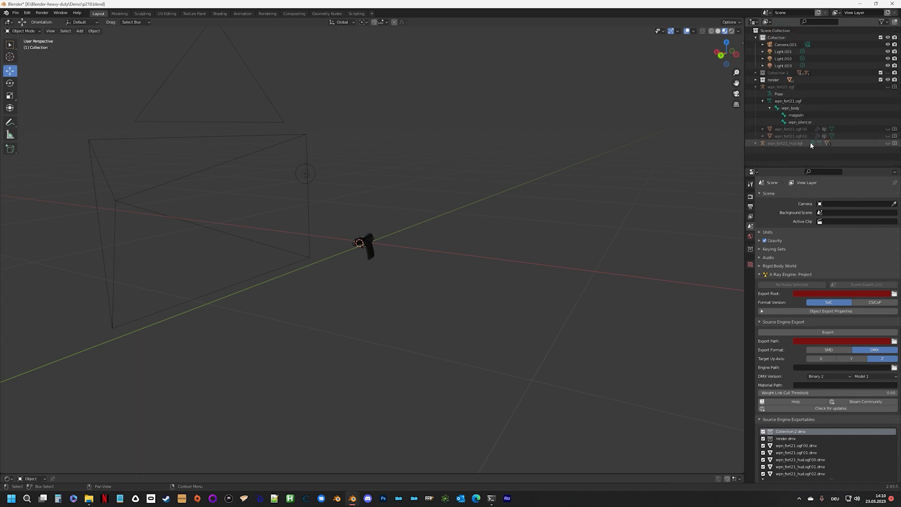
pyautogui.click(755, 87)
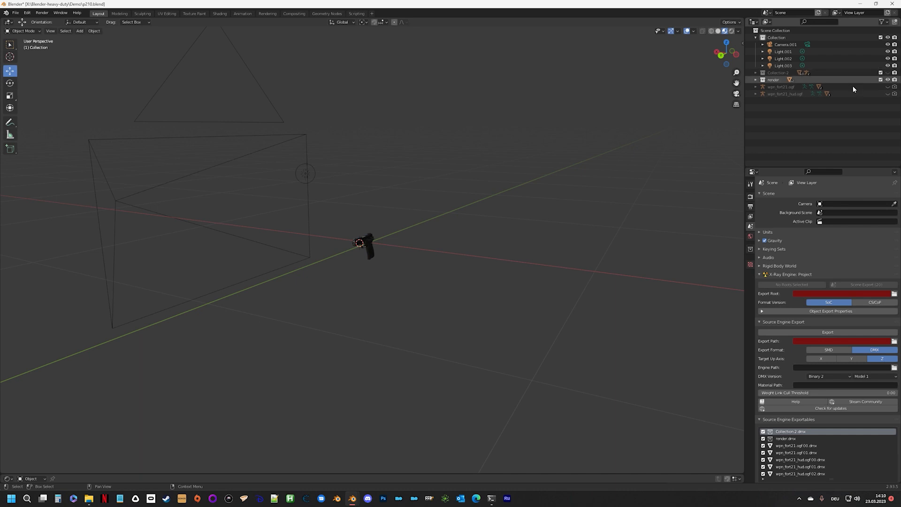
# Step: Exclude Collection 2, which holds the p210 hud and world models, from rendering
pyautogui.click(755, 73)
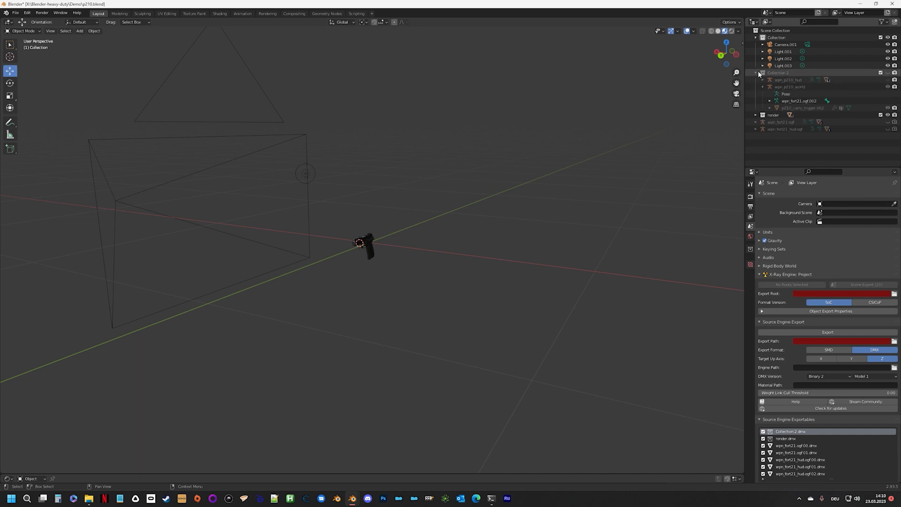
pyautogui.click(894, 72)
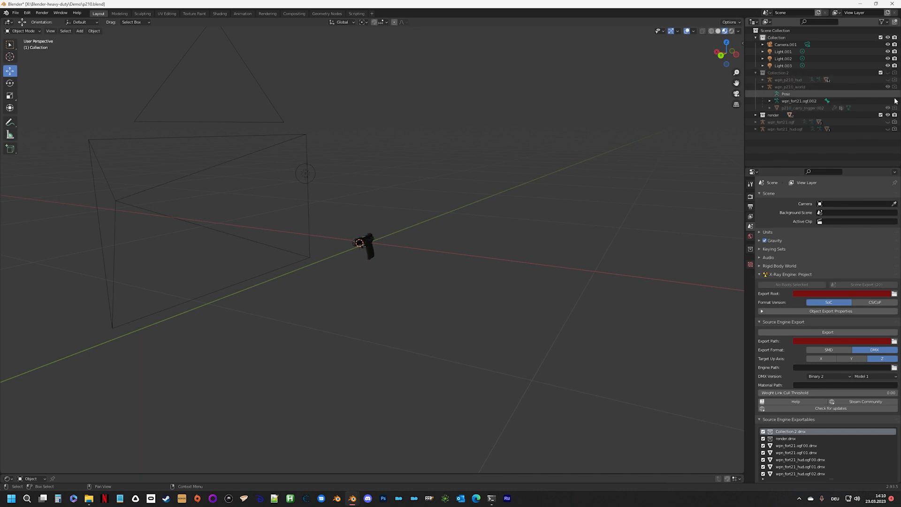
pyautogui.click(755, 73)
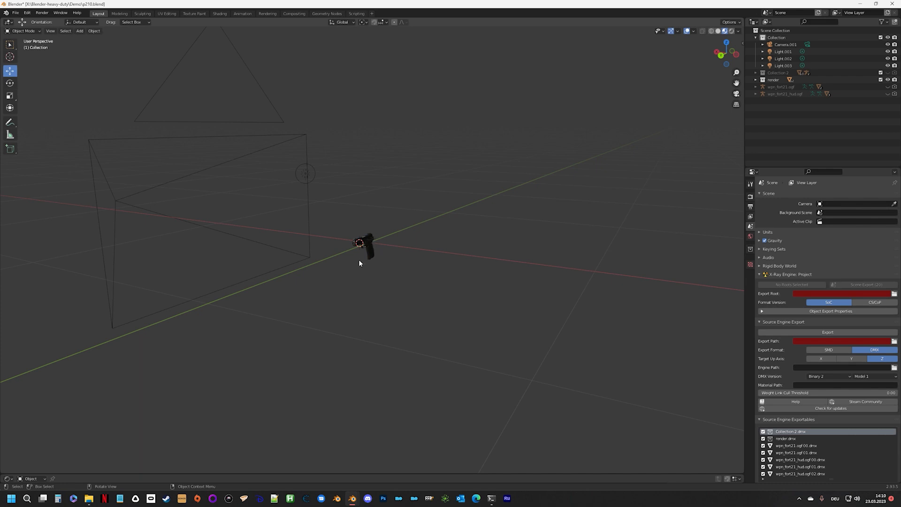
# Step: Show the scene in the right orthographic view and select all p210_carry parts in the render collection
pyautogui.moveTo(359, 259); pyautogui.dragTo(373, 268, button='middle')
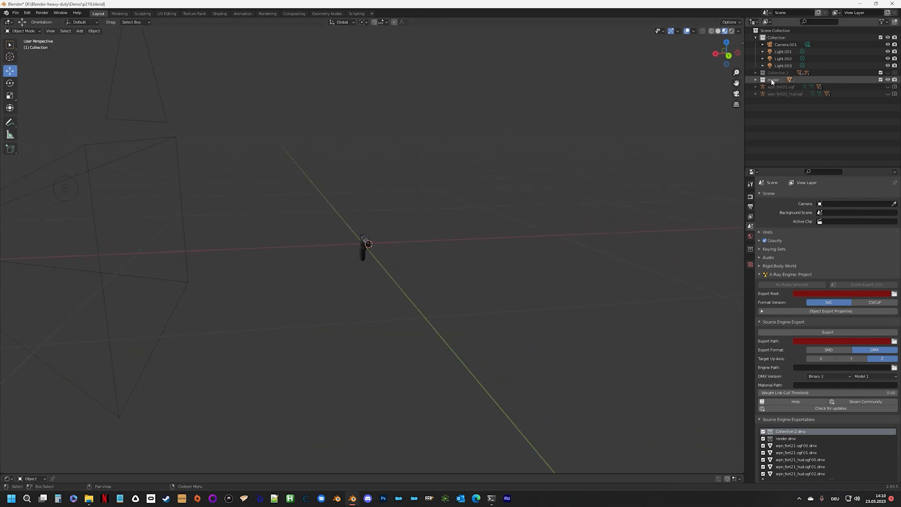
pyautogui.click(772, 81)
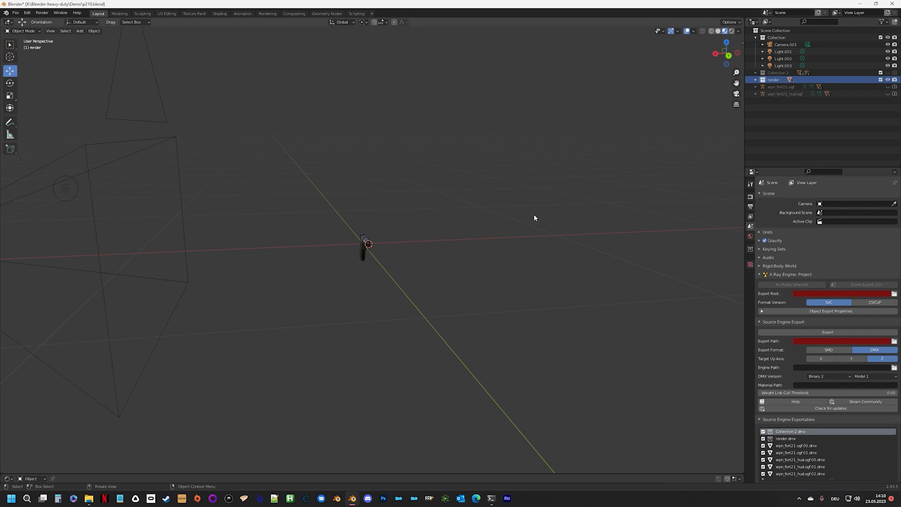
pyautogui.moveTo(296, 283); pyautogui.dragTo(381, 266, button='middle')
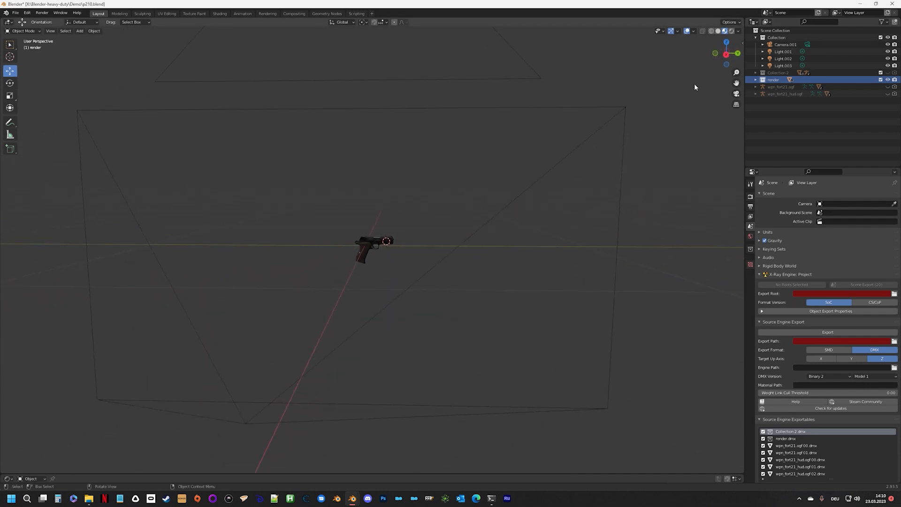
pyautogui.click(727, 55)
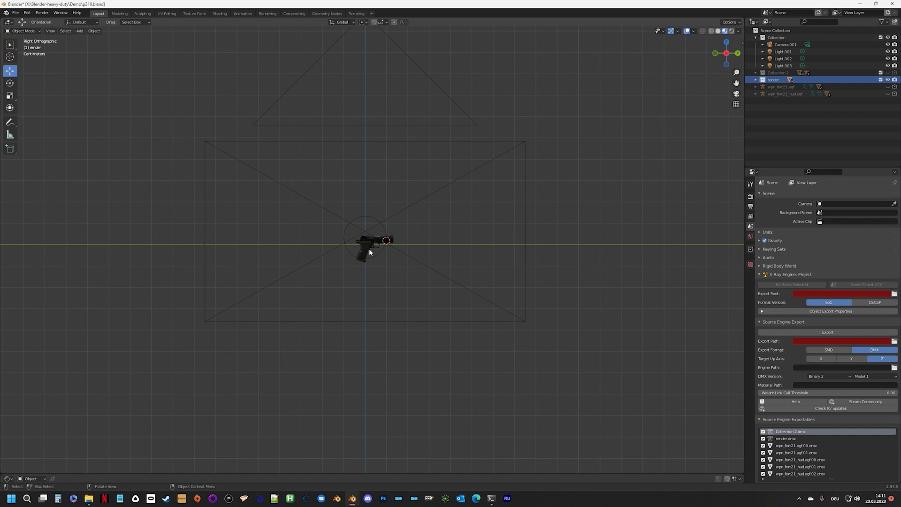
pyautogui.click(755, 80)
pyautogui.click(786, 87)
pyautogui.scroll(-2, 804, 137)
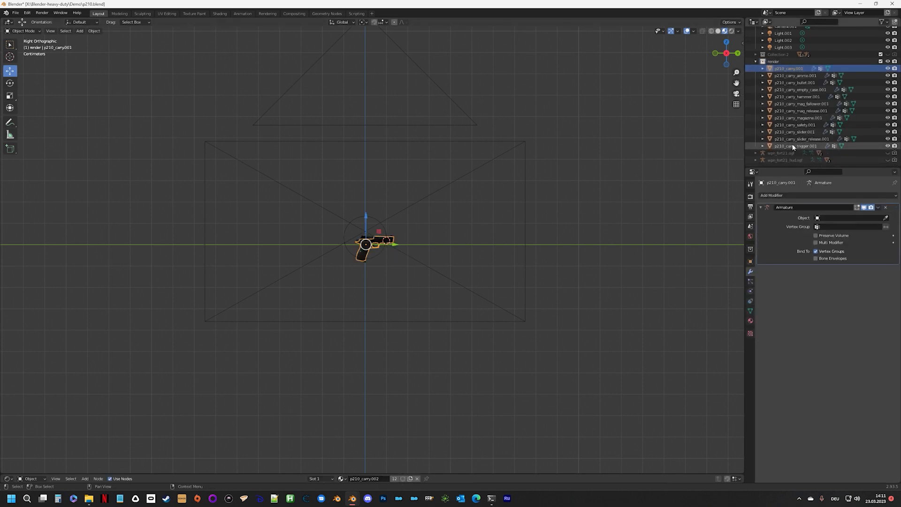
pyautogui.keyDown('shift'); pyautogui.click(792, 144); pyautogui.keyUp('shift')
# Step: Scale the pistol up to over half the camera frame's width, and move it along Z and Y to centre it in the frame
pyautogui.scroll(6, 487, 228)
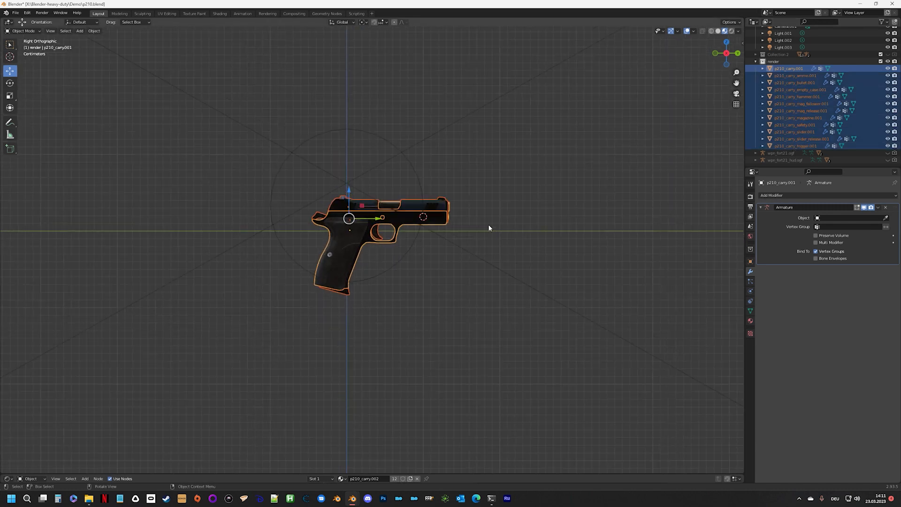
pyautogui.scroll(-6, 488, 228)
pyautogui.scroll(1, 469, 227)
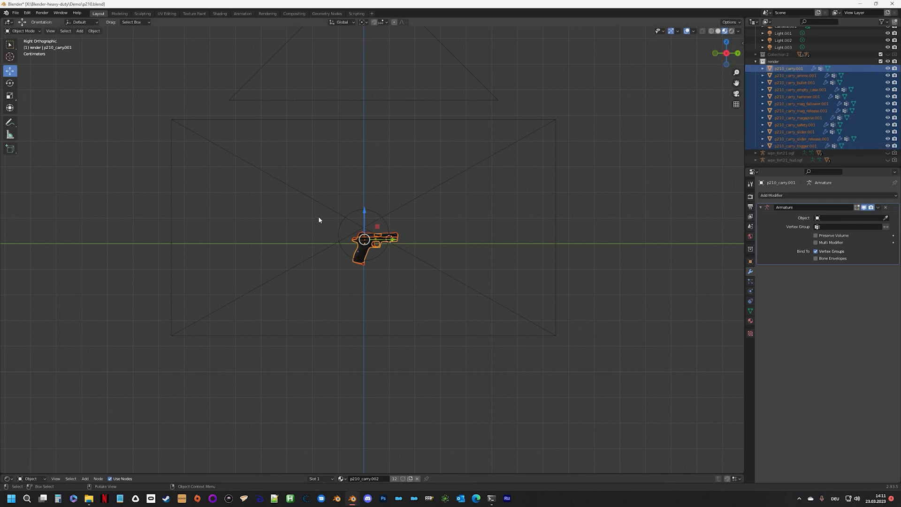
pyautogui.press('s')
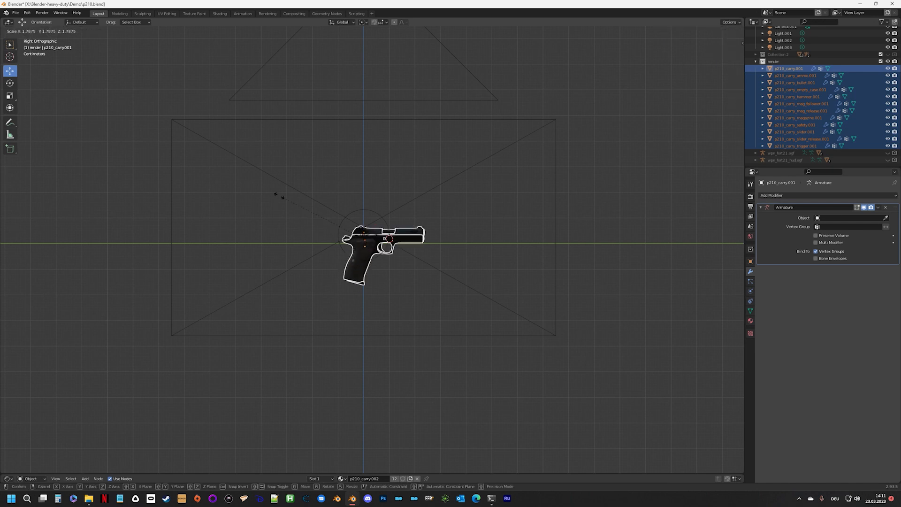
pyautogui.click(136, 136)
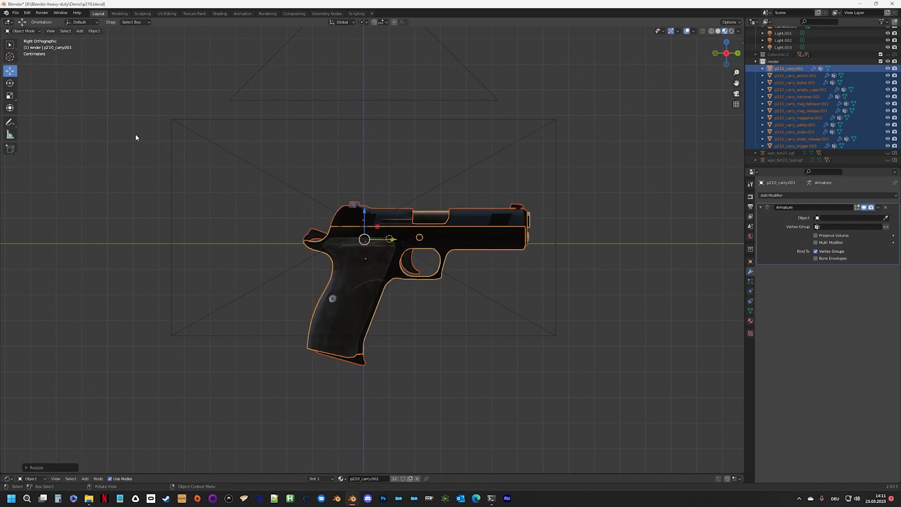
pyautogui.moveTo(365, 213); pyautogui.dragTo(365, 158)
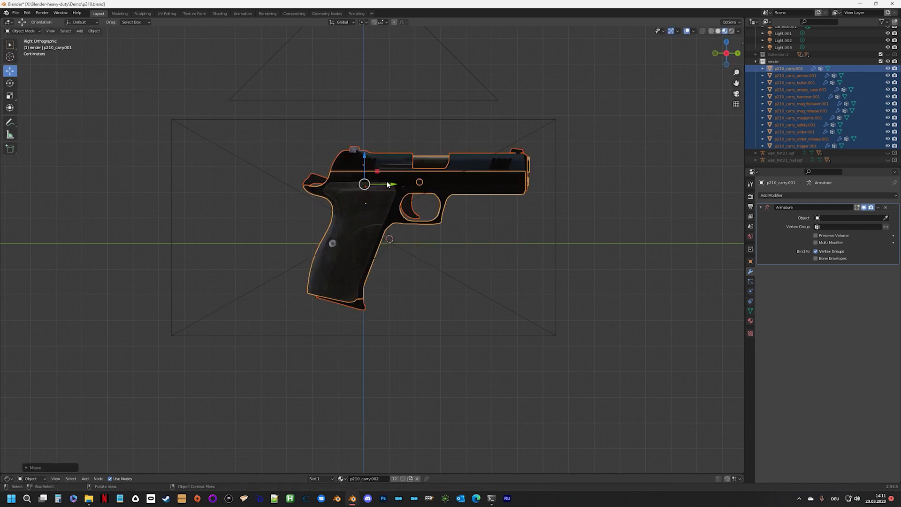
pyautogui.moveTo(392, 185); pyautogui.dragTo(355, 185)
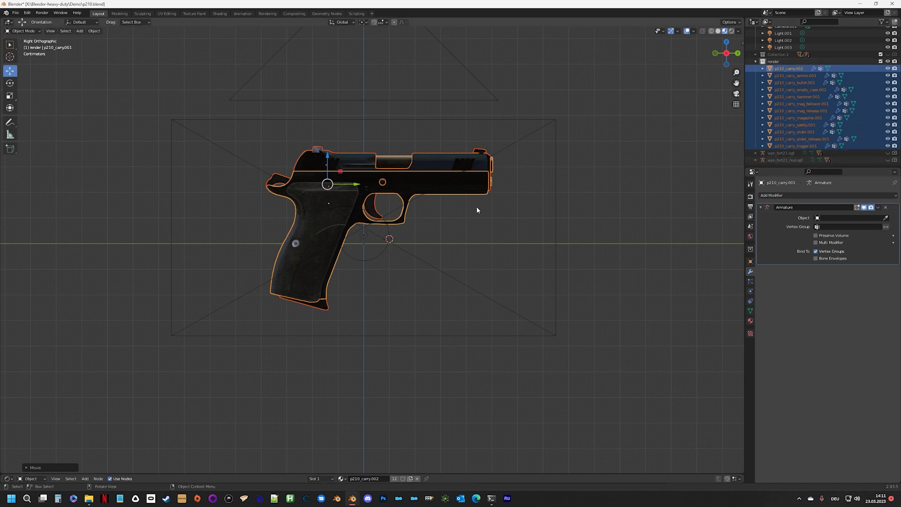
# Step: Switch the viewport to rendered shading, deselect the pistol, and inspect its lighting up close
pyautogui.moveTo(557, 186)
pyautogui.mouseDown(button='middle')
pyautogui.moveTo(479, 195)
pyautogui.moveTo(513, 203)
pyautogui.moveTo(567, 187)
pyautogui.mouseUp(button='middle')
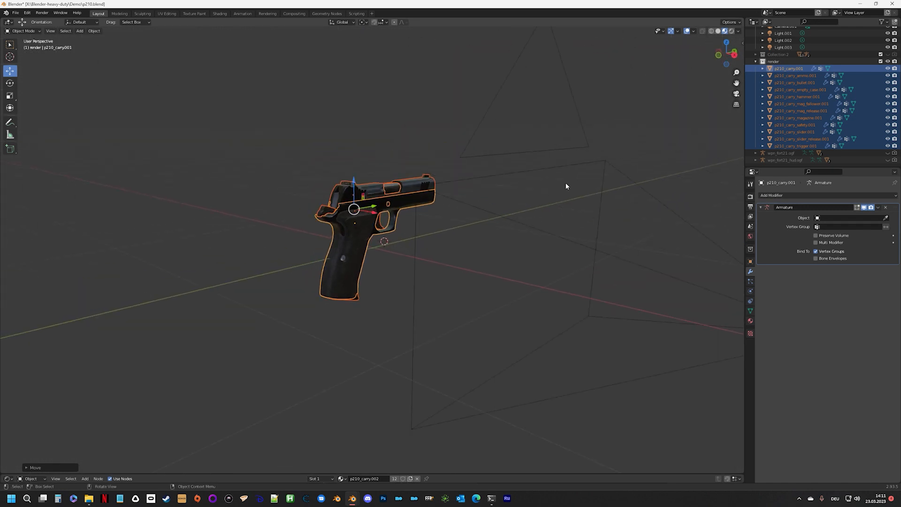
pyautogui.click(731, 33)
pyautogui.moveTo(559, 210)
pyautogui.mouseDown(button='middle')
pyautogui.moveTo(479, 210)
pyautogui.moveTo(497, 230)
pyautogui.moveTo(525, 235)
pyautogui.mouseUp(button='middle')
pyautogui.click(453, 229)
pyautogui.scroll(5, 485, 207)
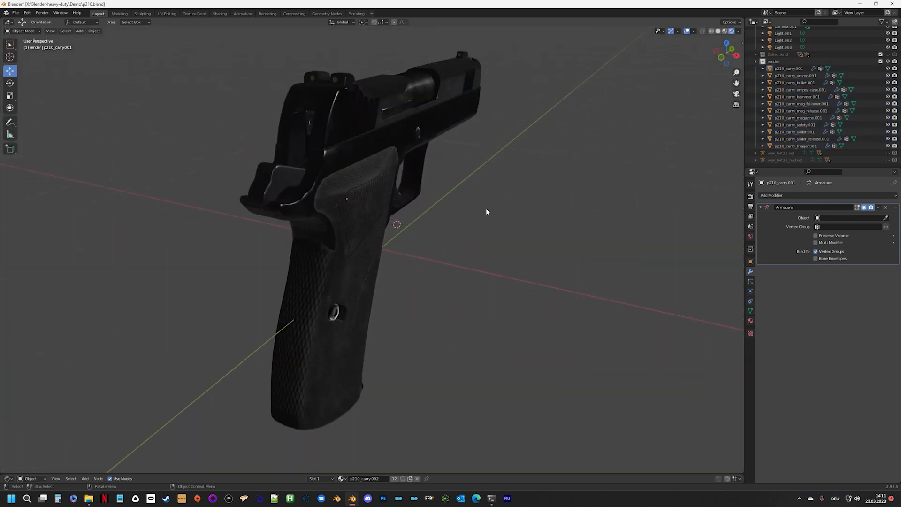
pyautogui.moveTo(486, 211); pyautogui.dragTo(632, 213, button='middle')
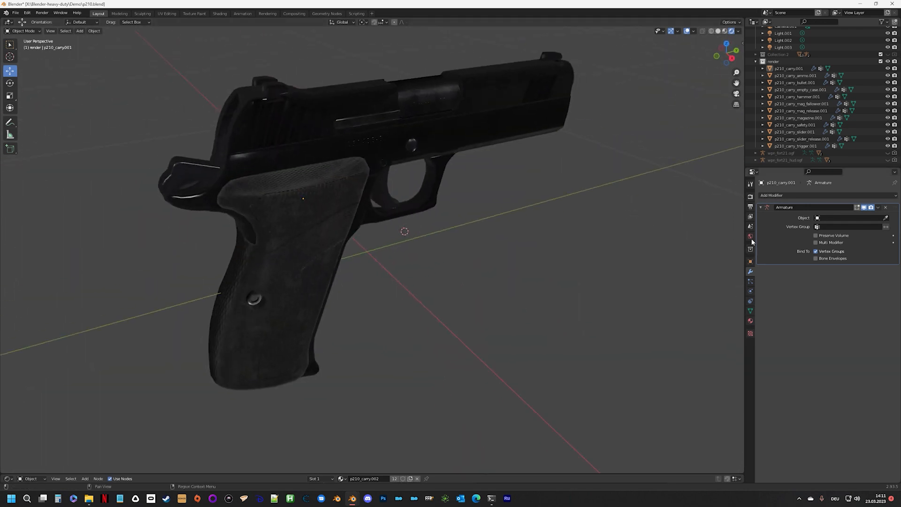
# Step: Enable a transparent film background in the Eevee render settings
pyautogui.click(750, 206)
pyautogui.click(750, 196)
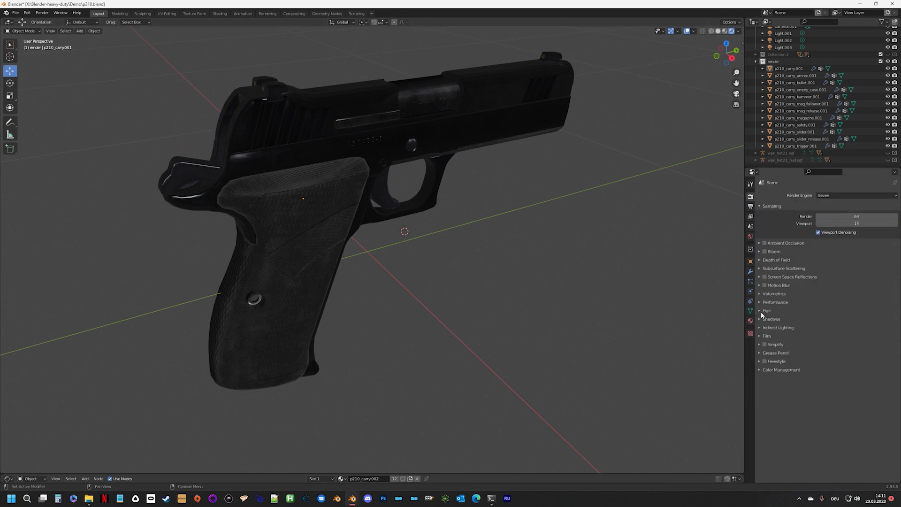
pyautogui.click(760, 336)
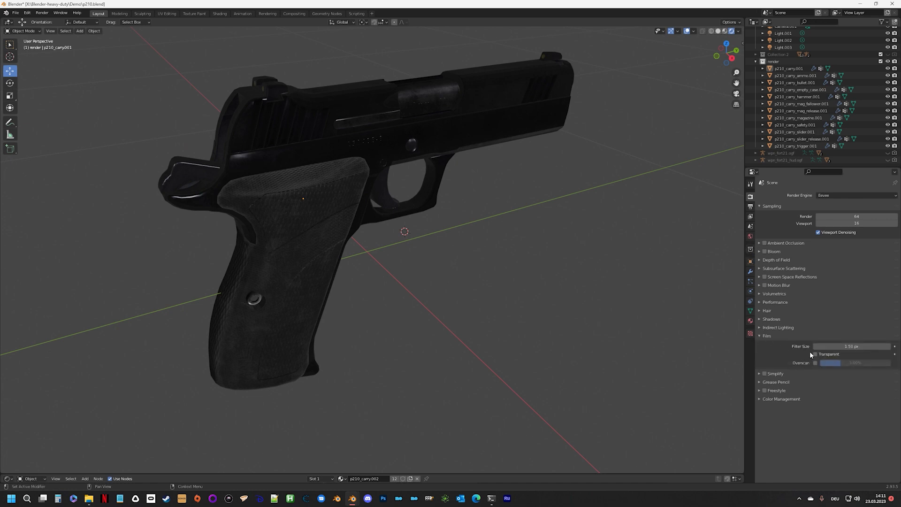
pyautogui.click(816, 355)
pyautogui.scroll(-5, 527, 244)
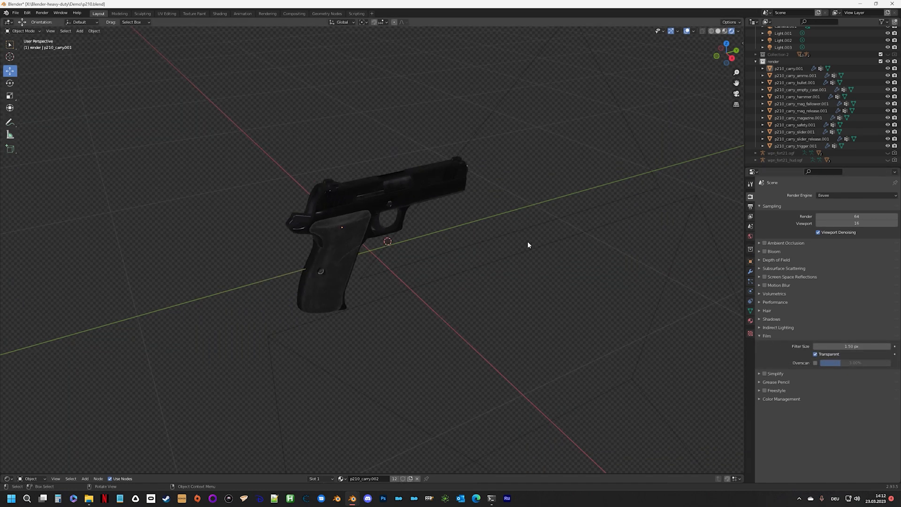
# Step: Render a test image of the pistol through the camera, and close the result
pyautogui.moveTo(505, 231); pyautogui.dragTo(500, 220, button='middle')
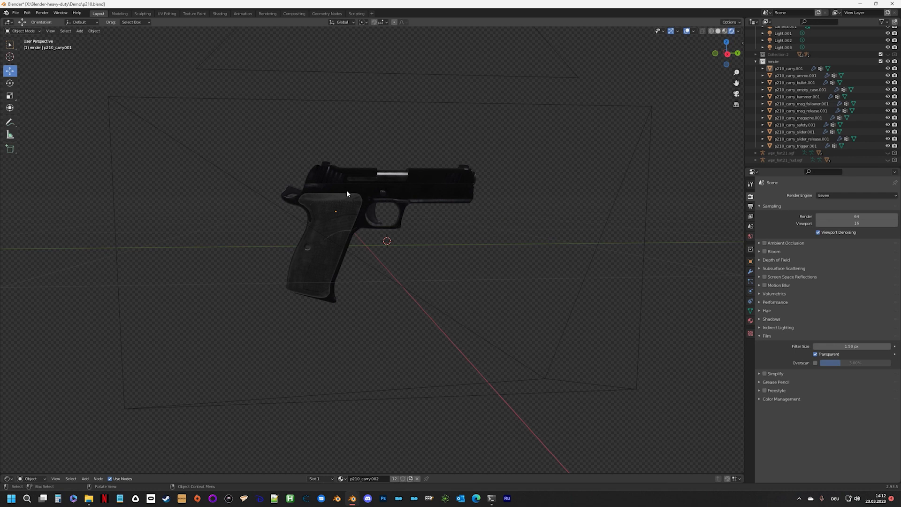
pyautogui.moveTo(347, 193); pyautogui.dragTo(453, 229, button='middle')
pyautogui.press('F12')
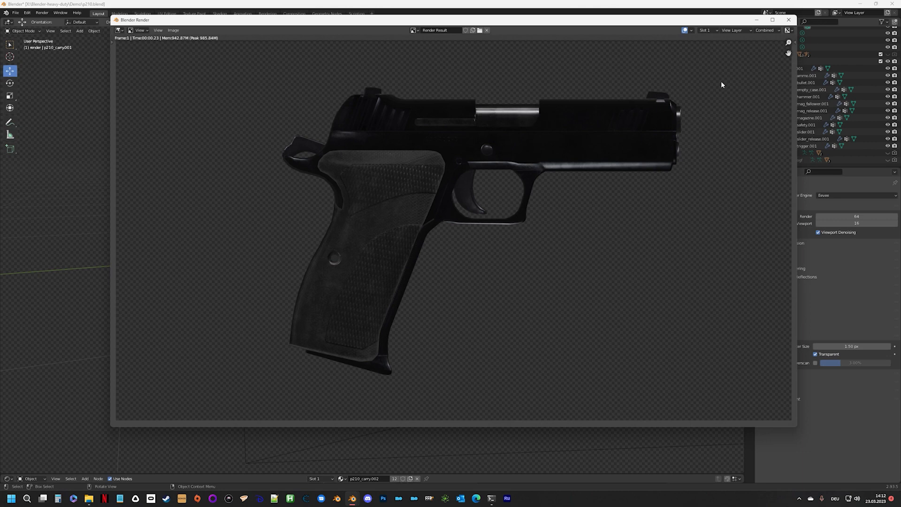
pyautogui.click(788, 20)
# Step: Try moving Light.002 and Light.001 farther outward along Y, away from the pistol, in the right orthographic view
pyautogui.scroll(-5, 472, 215)
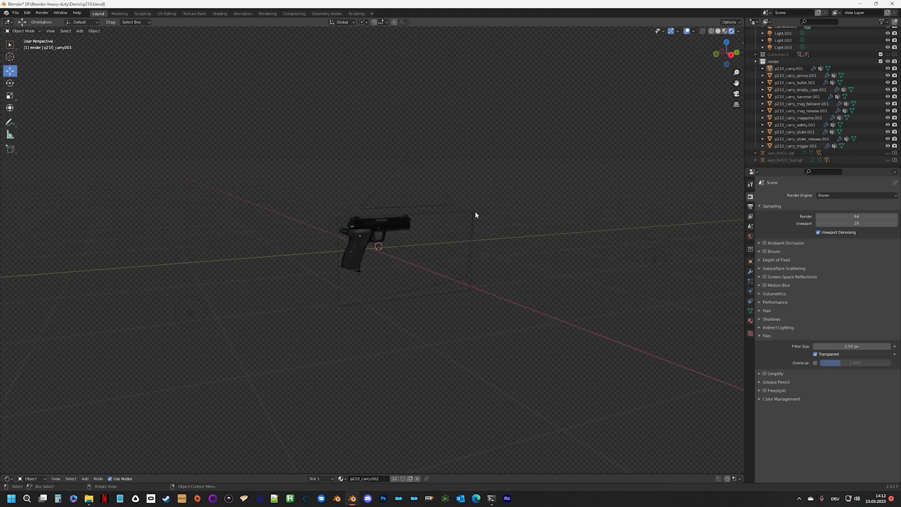
pyautogui.moveTo(395, 213); pyautogui.dragTo(561, 259, button='middle')
pyautogui.click(517, 190)
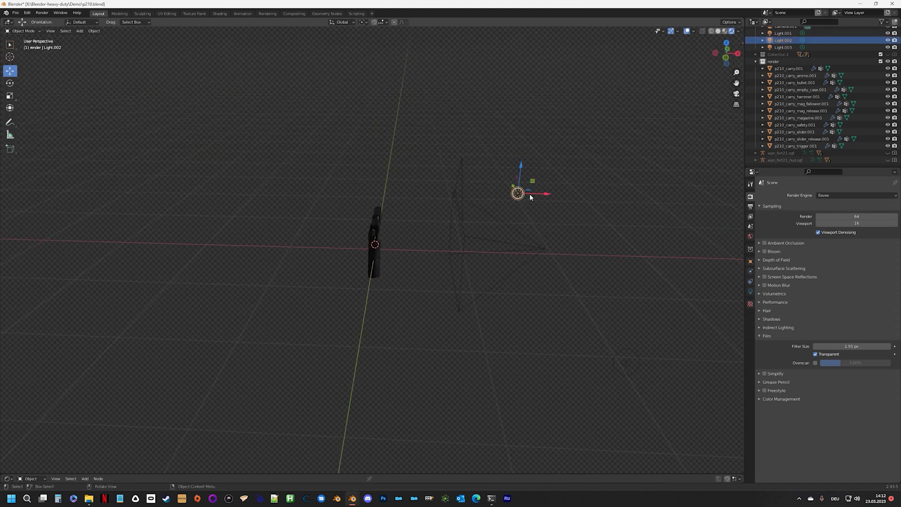
pyautogui.moveTo(529, 194); pyautogui.dragTo(707, 83, button='middle')
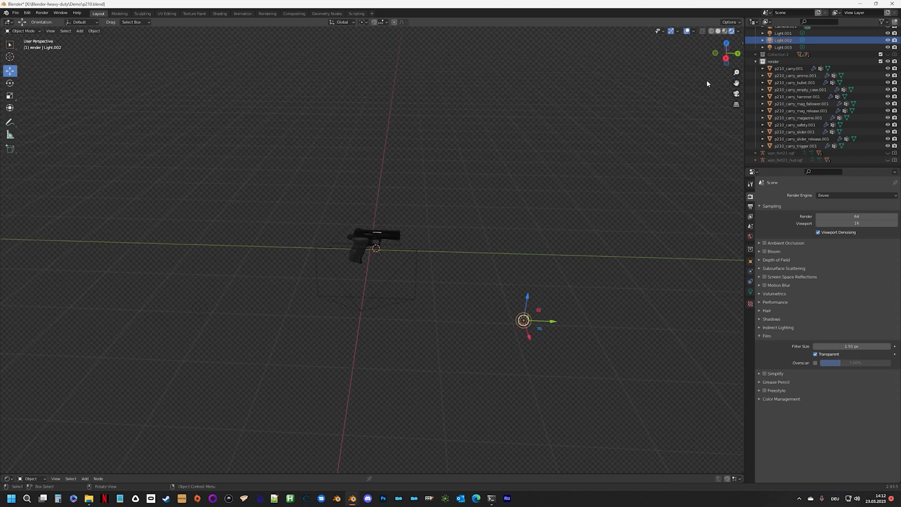
pyautogui.click(724, 57)
pyautogui.moveTo(488, 247); pyautogui.dragTo(545, 247)
pyautogui.moveTo(261, 224); pyautogui.dragTo(257, 246)
# Step: Render a test image with the widened lights, close it, and undo both light moves
pyautogui.press('F12')
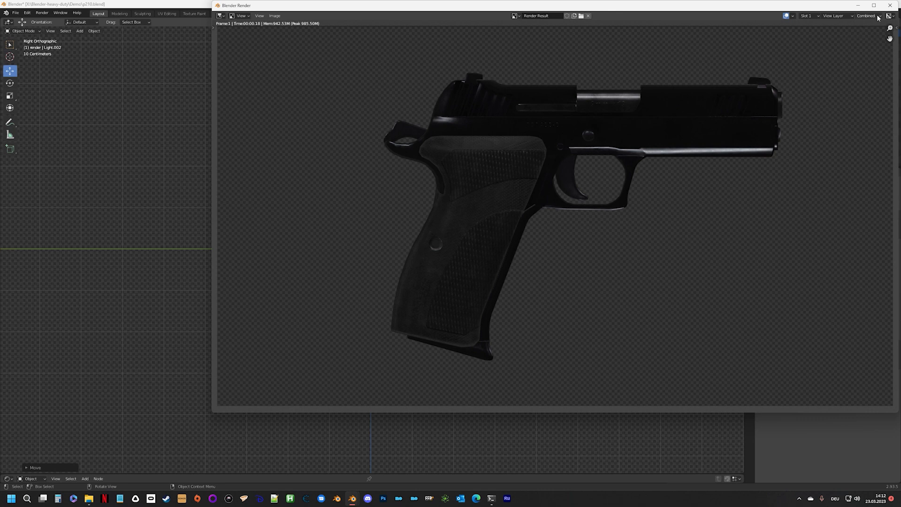
pyautogui.click(890, 5)
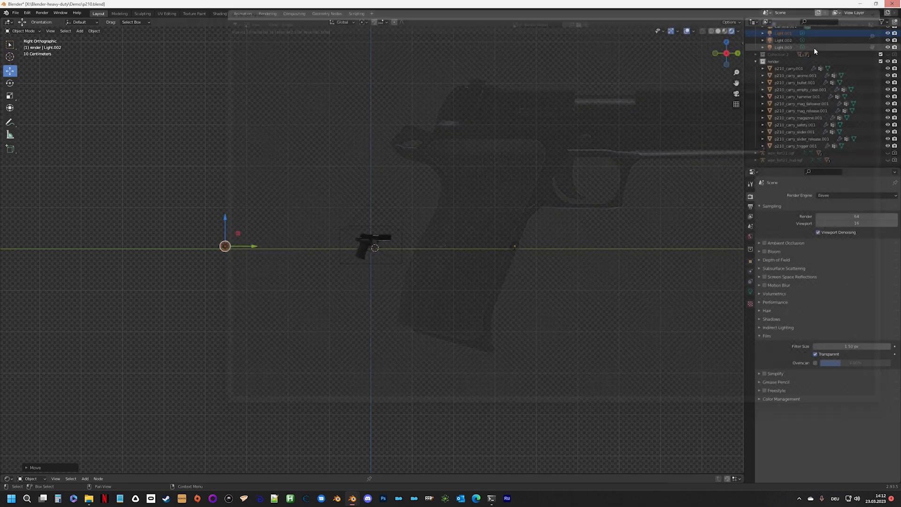
pyautogui.click(486, 222)
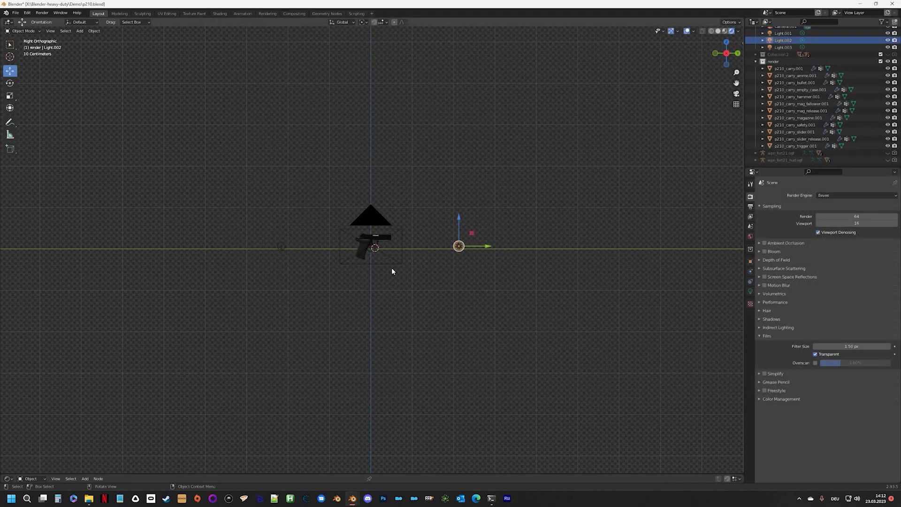
# Step: Move Light.003 farther out along the X axis and render the pistol scene
pyautogui.moveTo(392, 267); pyautogui.dragTo(619, 266, button='middle')
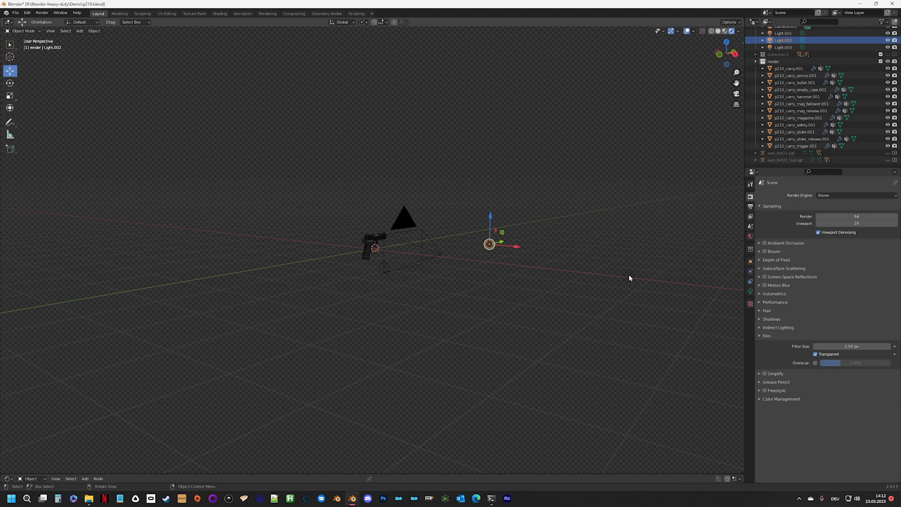
pyautogui.click(629, 278)
pyautogui.moveTo(650, 277); pyautogui.dragTo(713, 291)
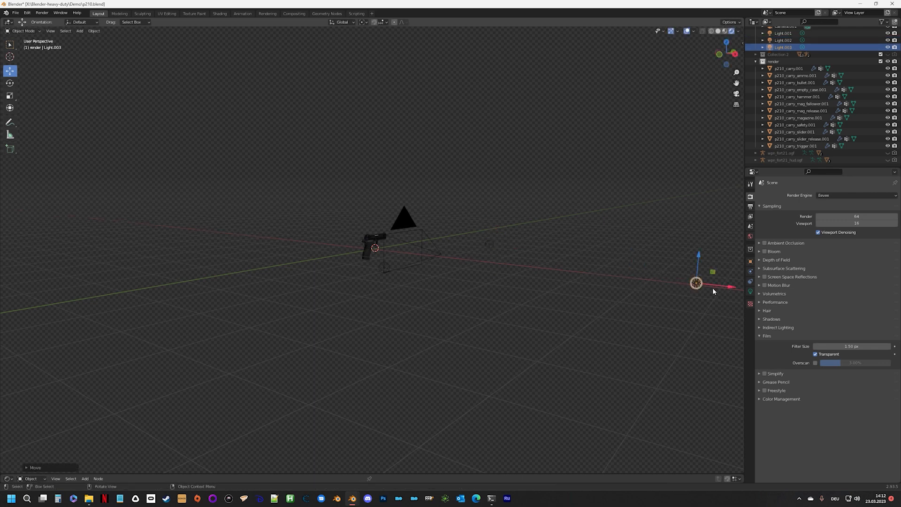
pyautogui.press('F12')
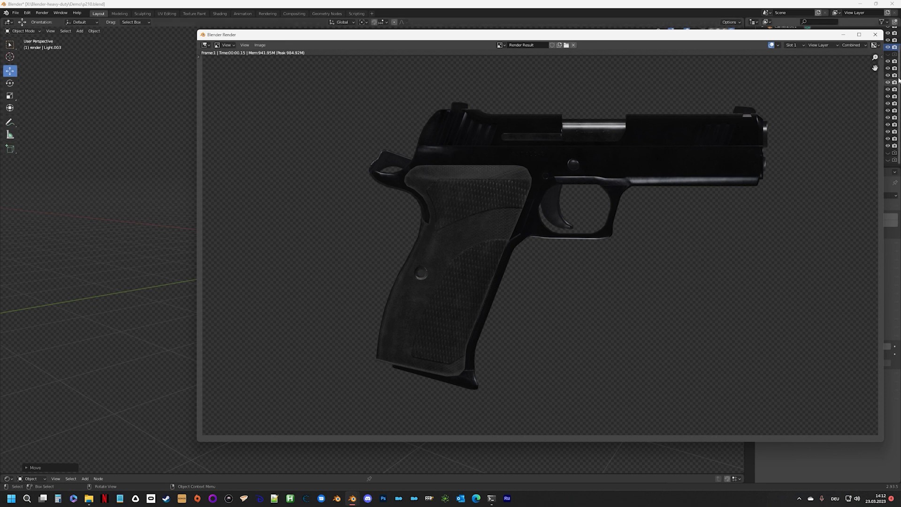
# Step: Save a copy of the render as the PNG image p210 in the Demo folder and close the render window
pyautogui.click(260, 45)
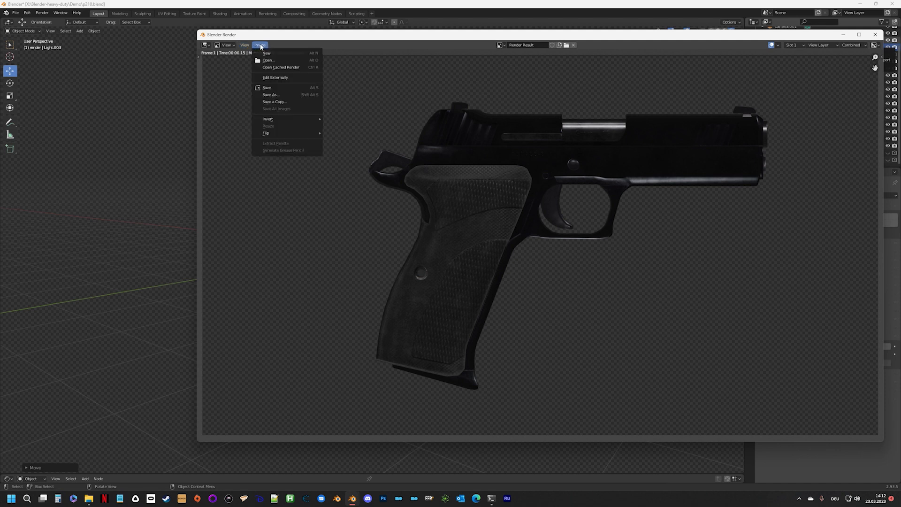
pyautogui.click(274, 102)
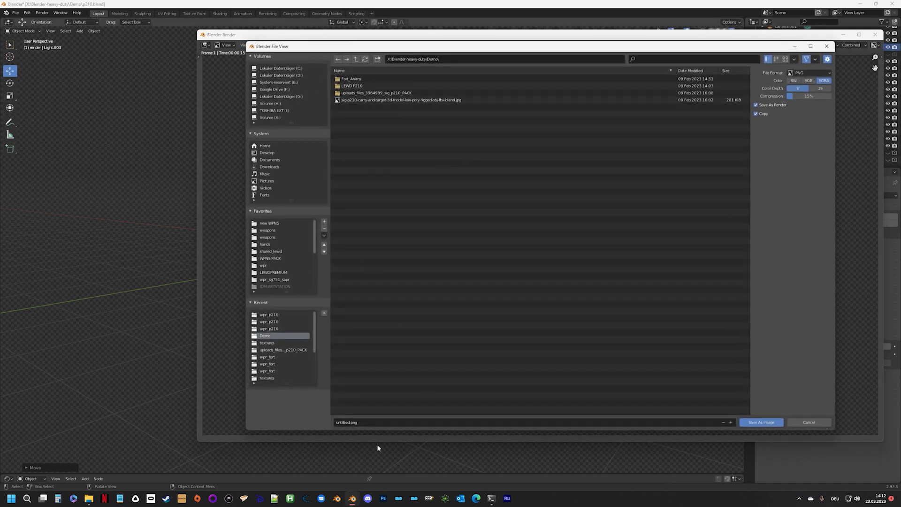
pyautogui.click(394, 421)
pyautogui.write('p210')
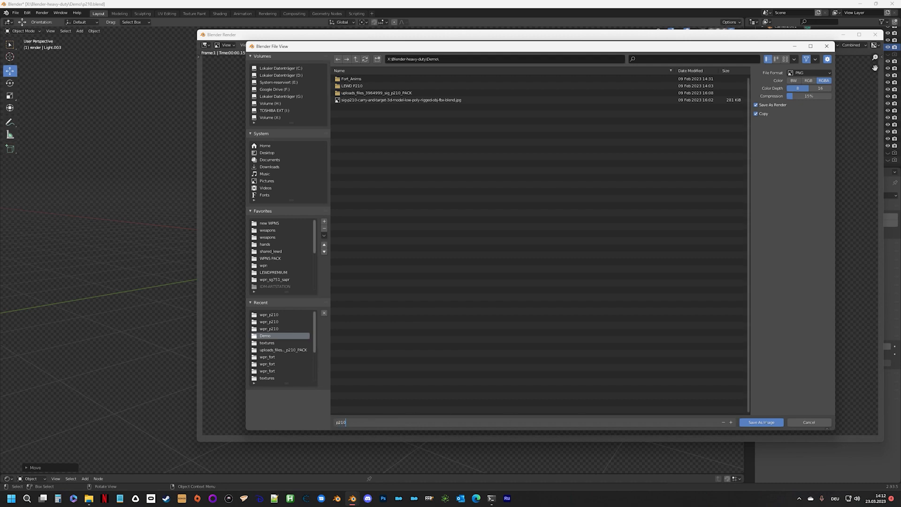
pyautogui.click(760, 421)
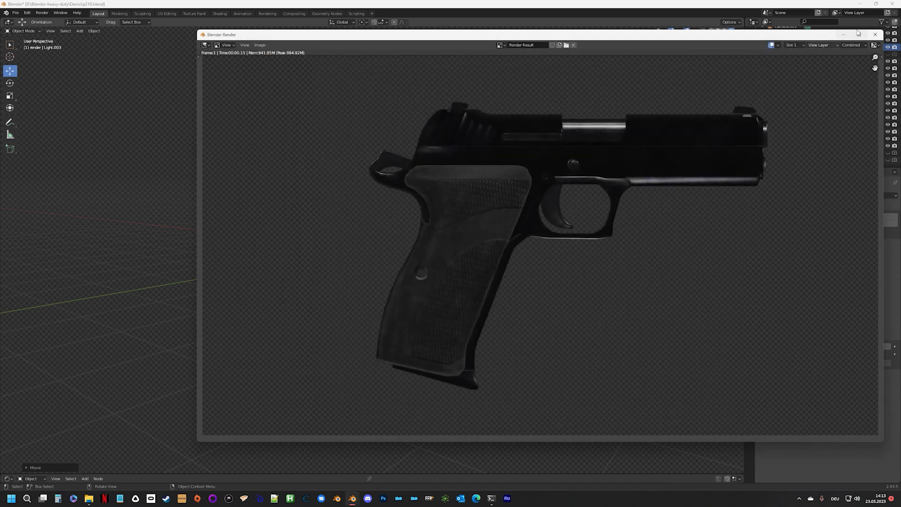
pyautogui.click(875, 35)
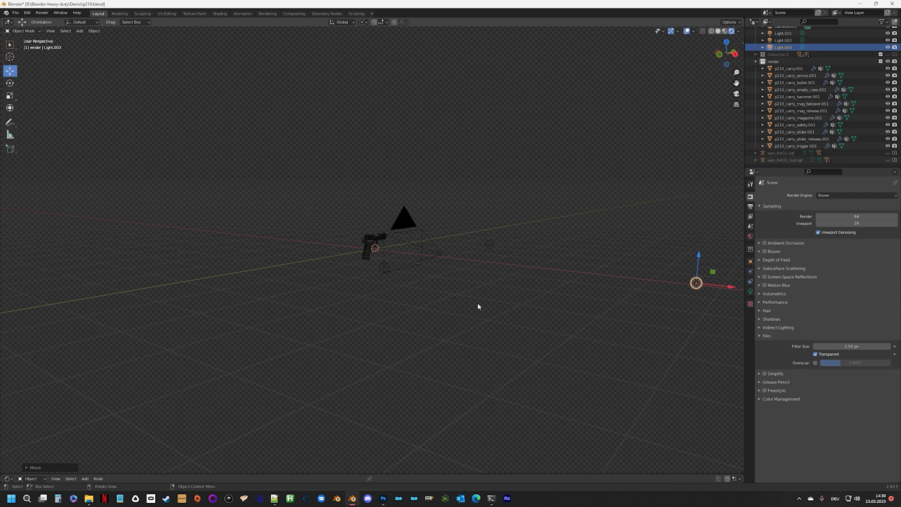
# Step: Switch to Photoshop and create a 2048 x 2048 px document at 72 ppi with a transparent background
pyautogui.click(383, 498)
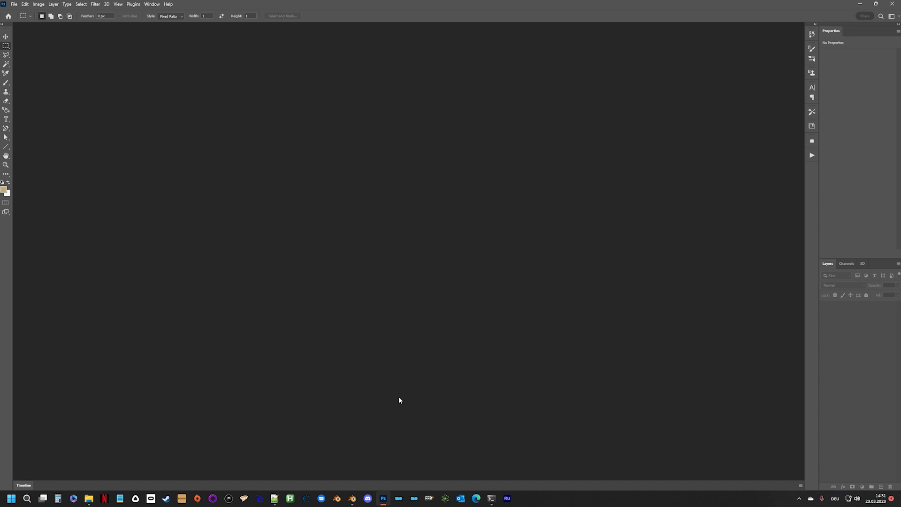
pyautogui.hotkey('ctrl', 'n')
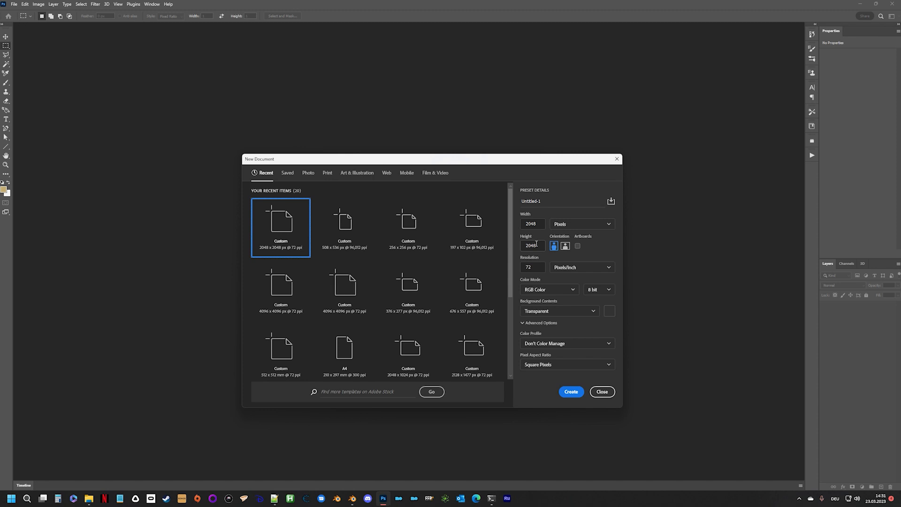
pyautogui.click(541, 271)
pyautogui.click(571, 391)
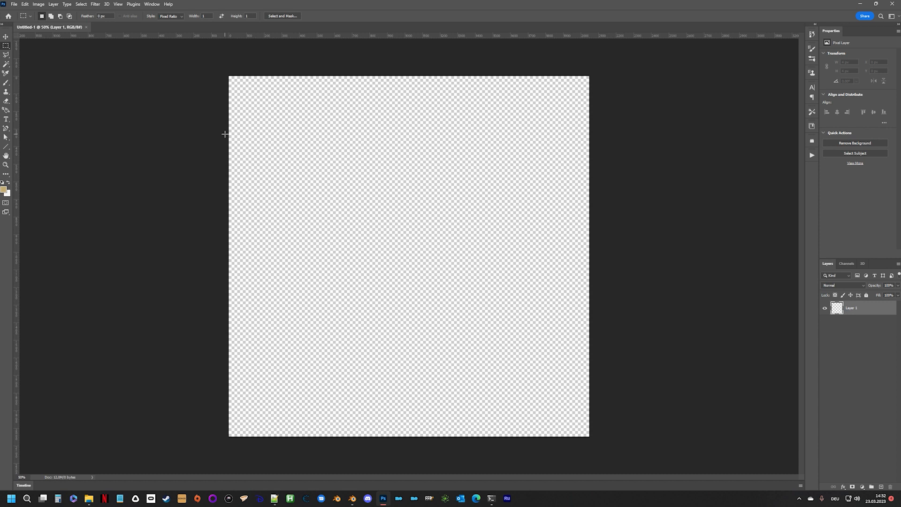
# Step: Add a guide layout of 40 columns and 40 rows, each 50 px wide and high
pyautogui.click(118, 4)
pyautogui.moveTo(140, 189)
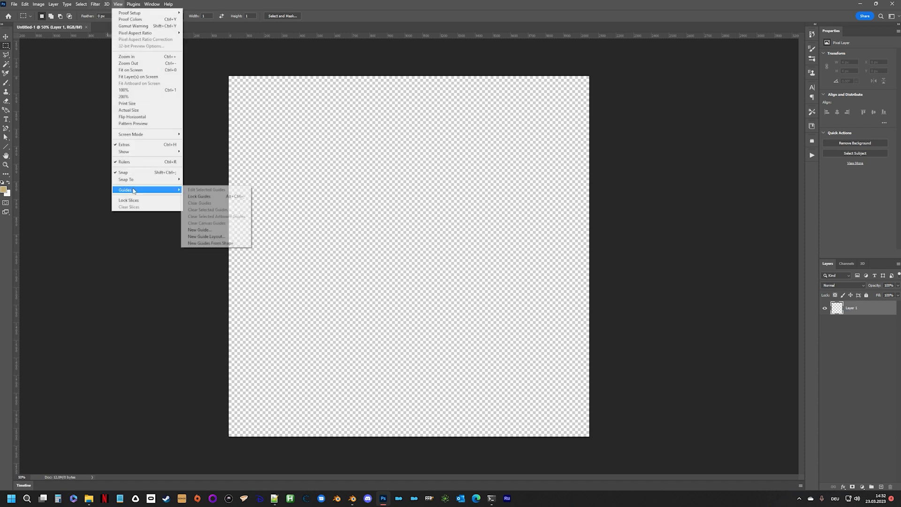
pyautogui.click(207, 237)
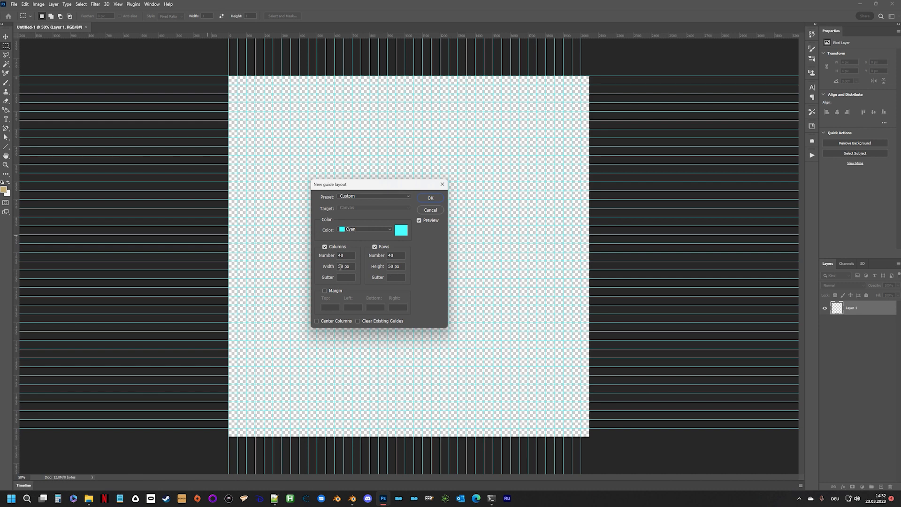
pyautogui.click(431, 198)
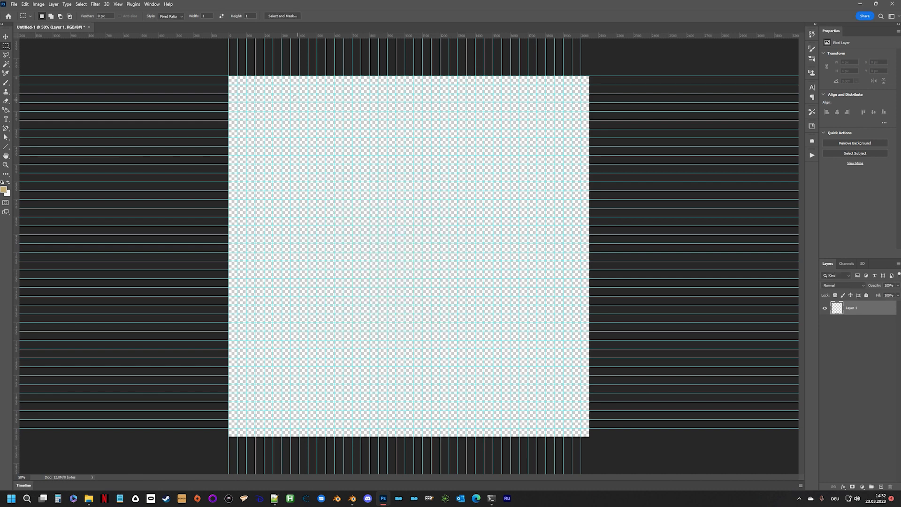
pyautogui.click(6, 164)
pyautogui.click(228, 77)
pyautogui.click(228, 77)
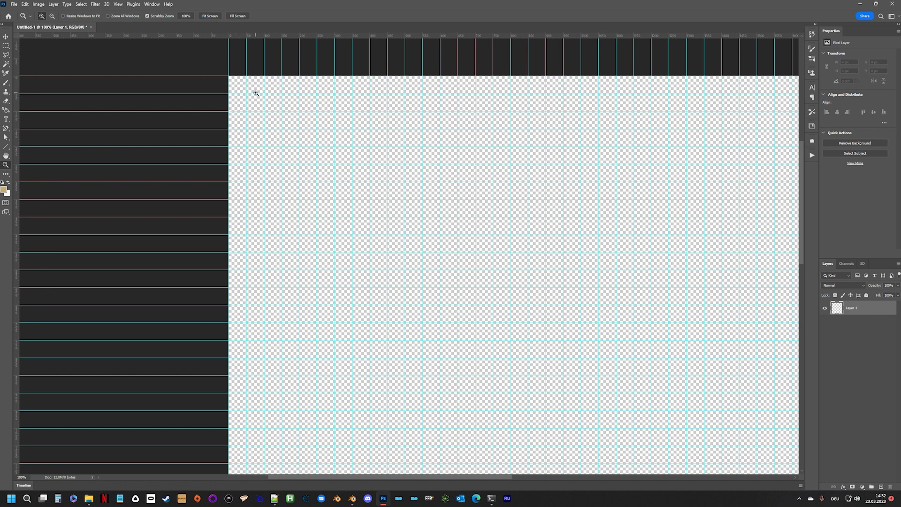
# Step: Open p210.png from the Demo folder as a separate document in Photoshop
pyautogui.click(88, 498)
pyautogui.click(127, 5)
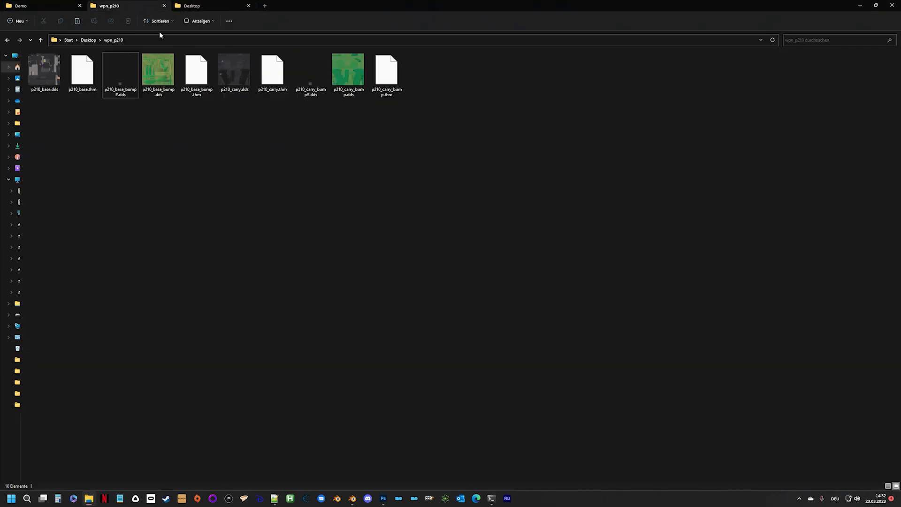
pyautogui.click(29, 5)
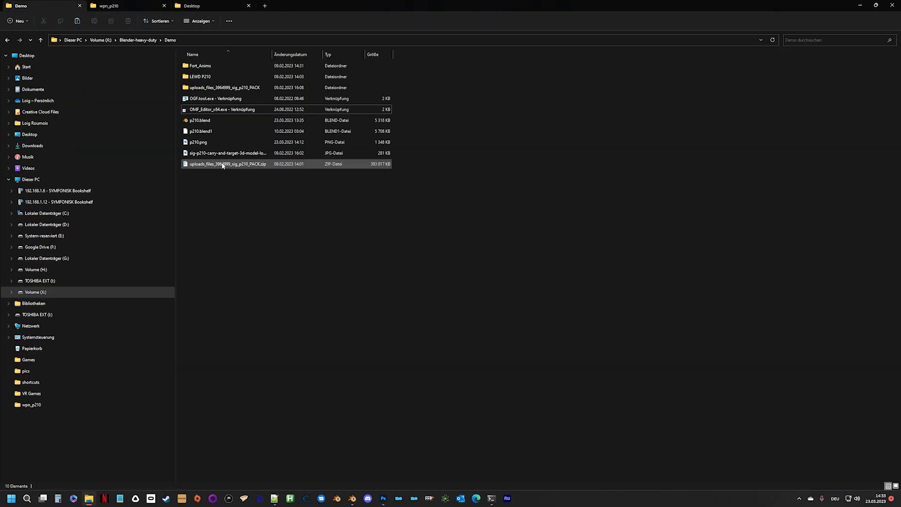
pyautogui.click(215, 142)
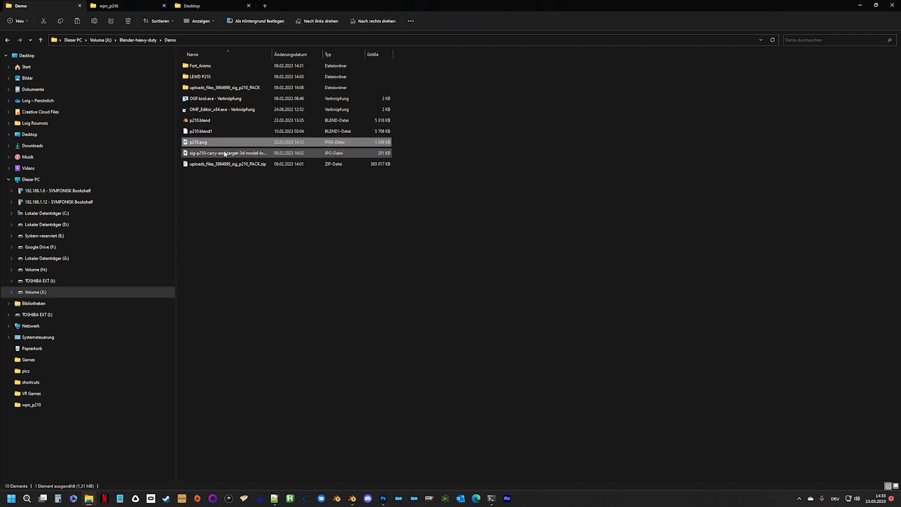
pyautogui.moveTo(201, 143); pyautogui.dragTo(399, 27)
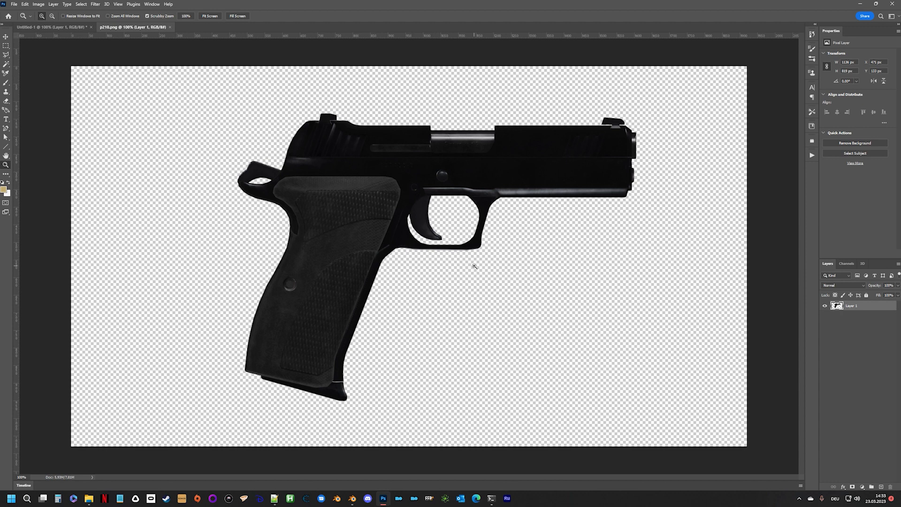
# Step: Copy the entire pistol render and paste it into the untitled document with the guide grid
pyautogui.hotkey('ctrl', 'a')
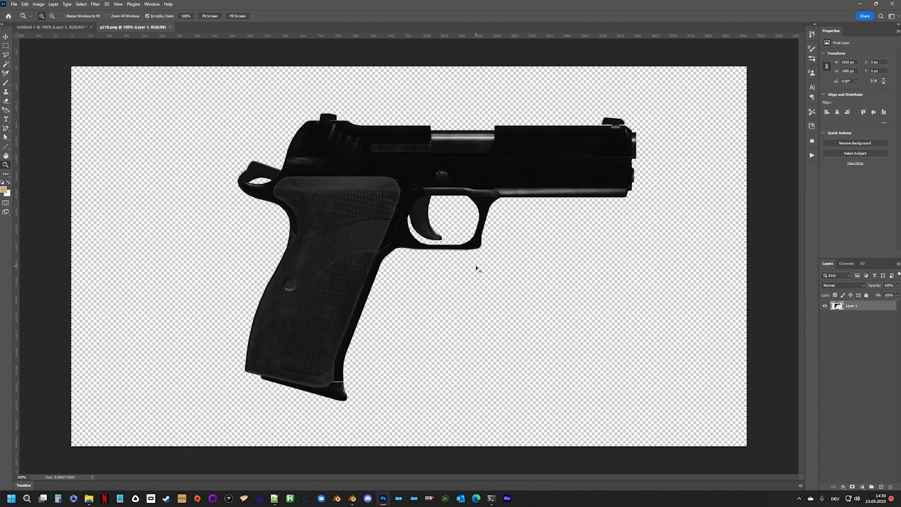
pyautogui.hotkey('ctrl', 'c')
pyautogui.click(84, 27)
pyautogui.hotkey('ctrl', 'v')
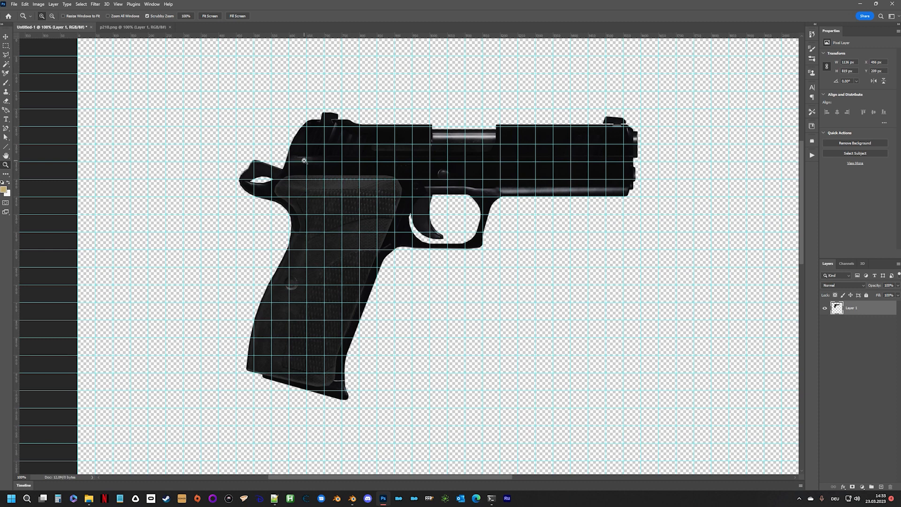
# Step: Move the pistol into the canvas's top-left corner and scale it proportionally to about 69 x 50 px
pyautogui.scroll(2, 279, 171)
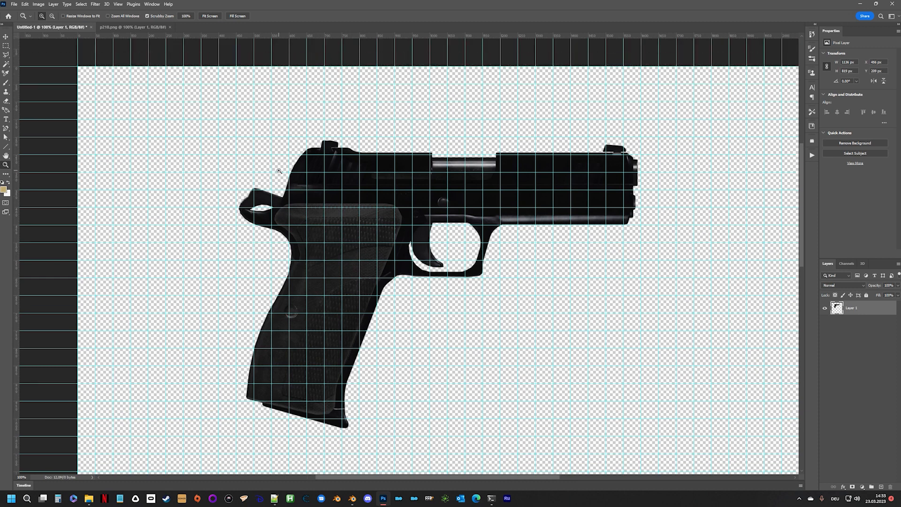
pyautogui.hotkey('ctrl', 't')
pyautogui.moveTo(390, 202); pyautogui.dragTo(228, 127)
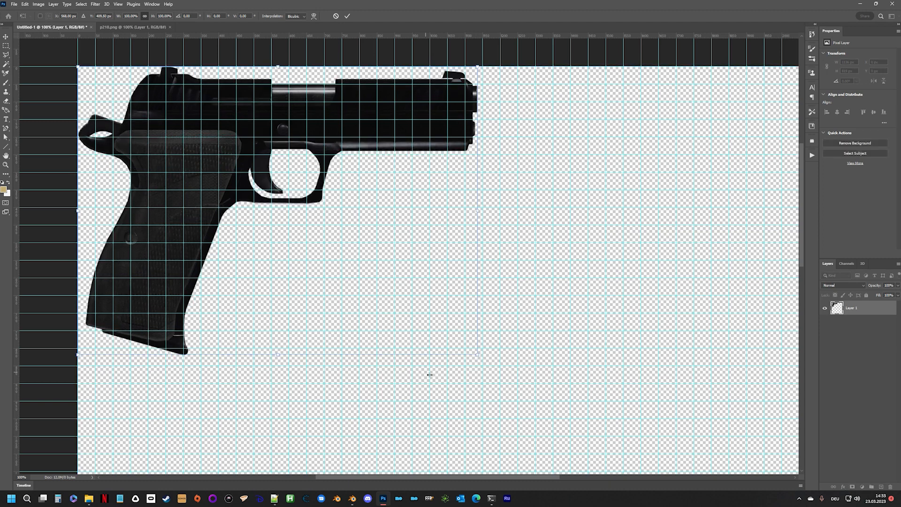
pyautogui.moveTo(474, 353); pyautogui.dragTo(88, 104)
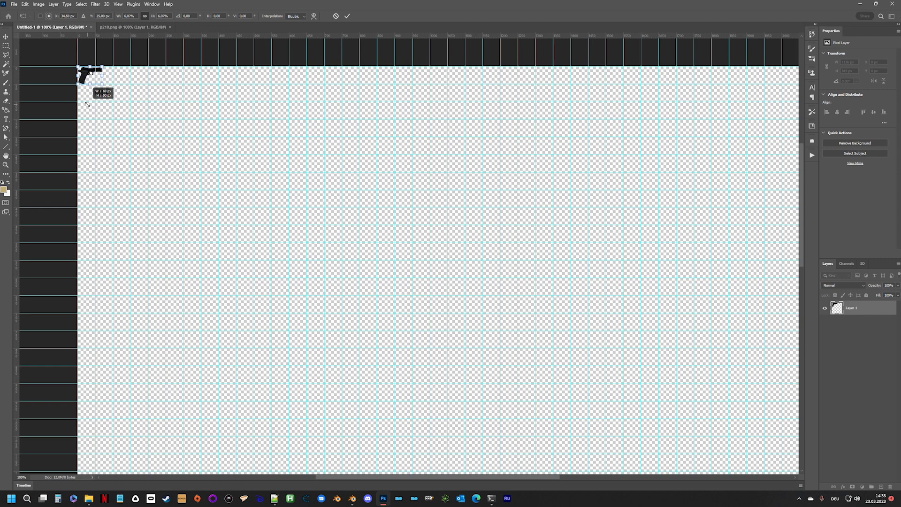
pyautogui.moveTo(87, 104); pyautogui.dragTo(87, 104)
pyautogui.click(347, 16)
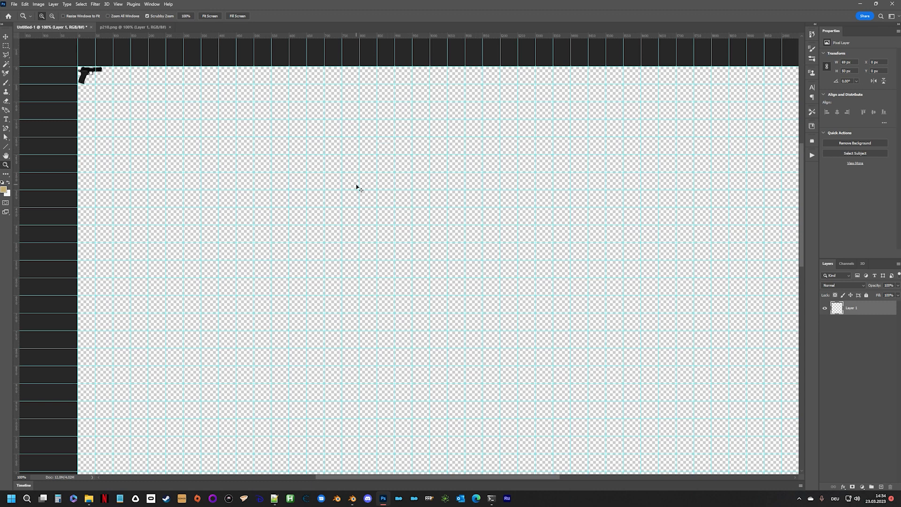
# Step: Add a new layer and fill the pistol's silhouette on it with black in Normal mode
pyautogui.hotkey('ctrl', 'a')
pyautogui.click(6, 37)
pyautogui.hotkey('ctrl', 'd')
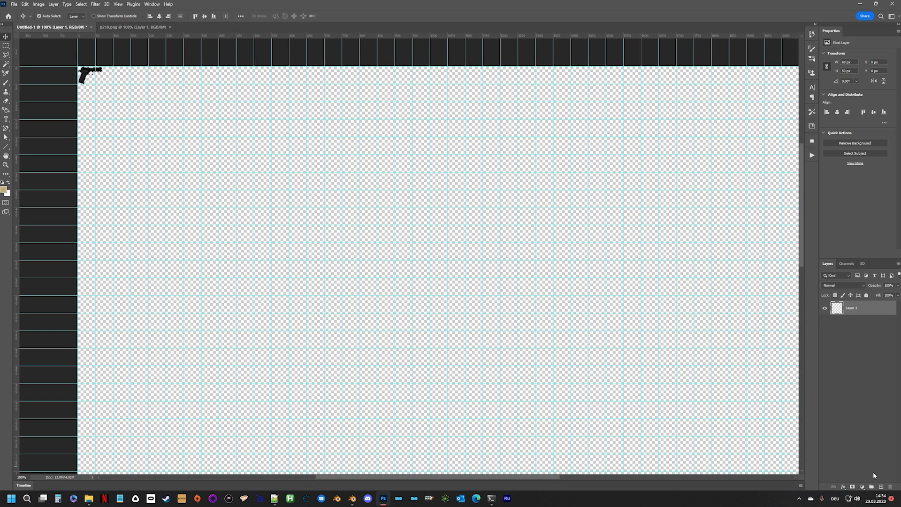
pyautogui.click(881, 487)
pyautogui.hotkey('shift', 'F5')
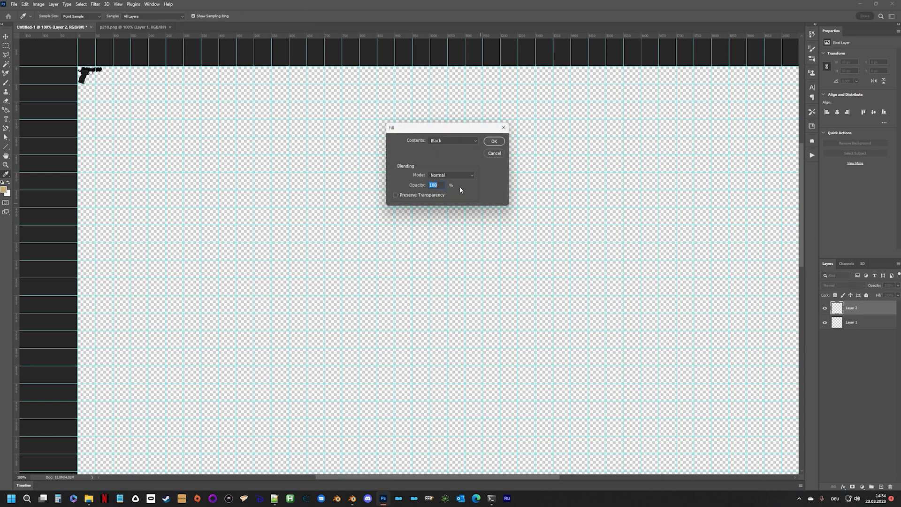
pyautogui.click(495, 141)
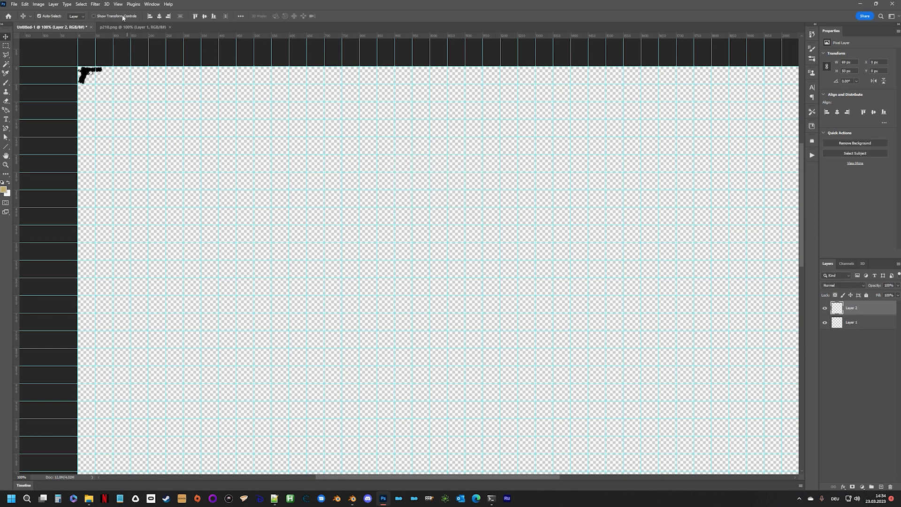
# Step: Apply a Gaussian Blur with a radius of 1.4 pixels to the black silhouette layer
pyautogui.click(95, 4)
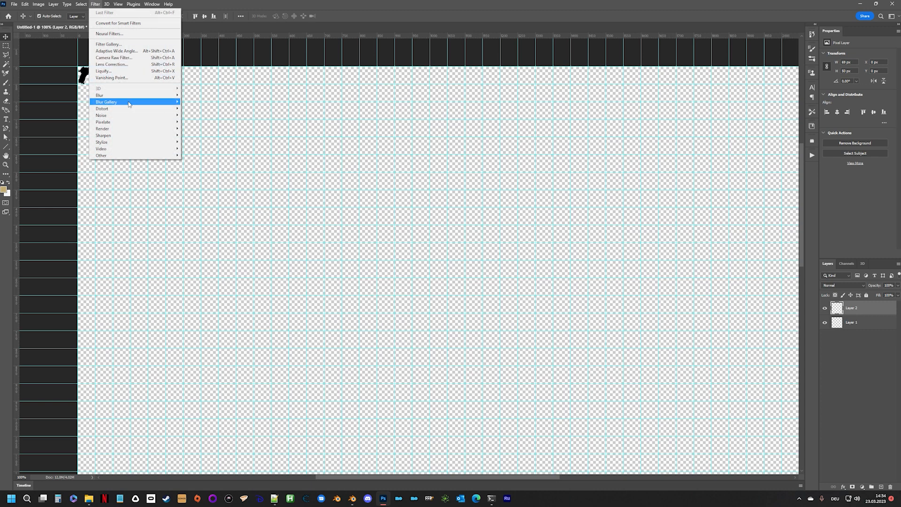
pyautogui.moveTo(136, 95)
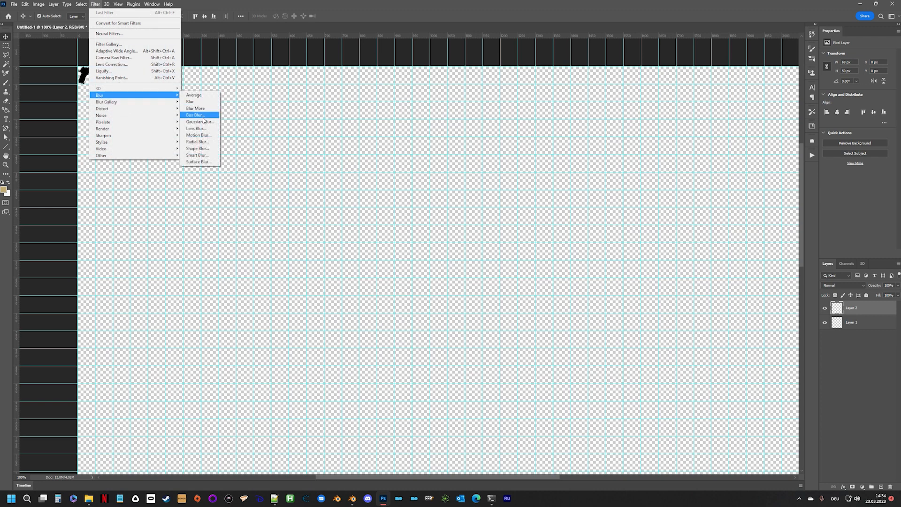
pyautogui.click(199, 122)
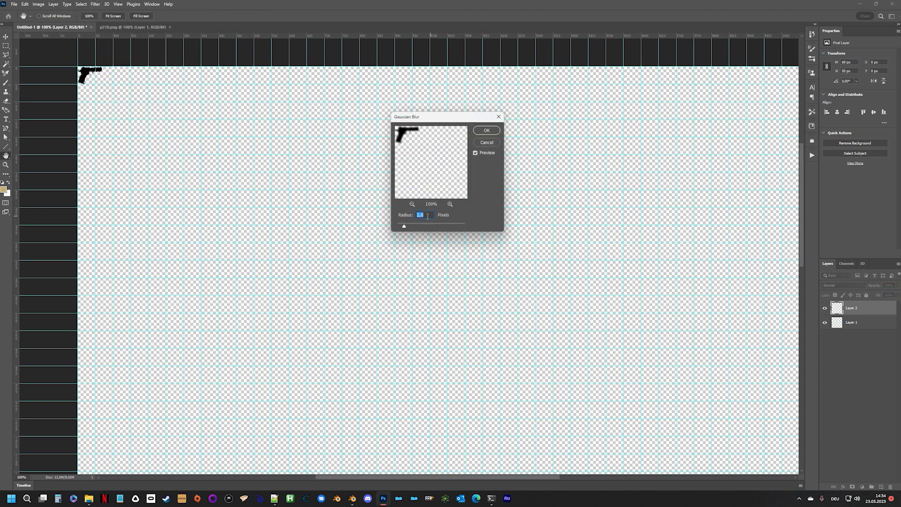
pyautogui.click(420, 214)
pyautogui.press('BackSpace')
pyautogui.write('1,4')
pyautogui.click(490, 130)
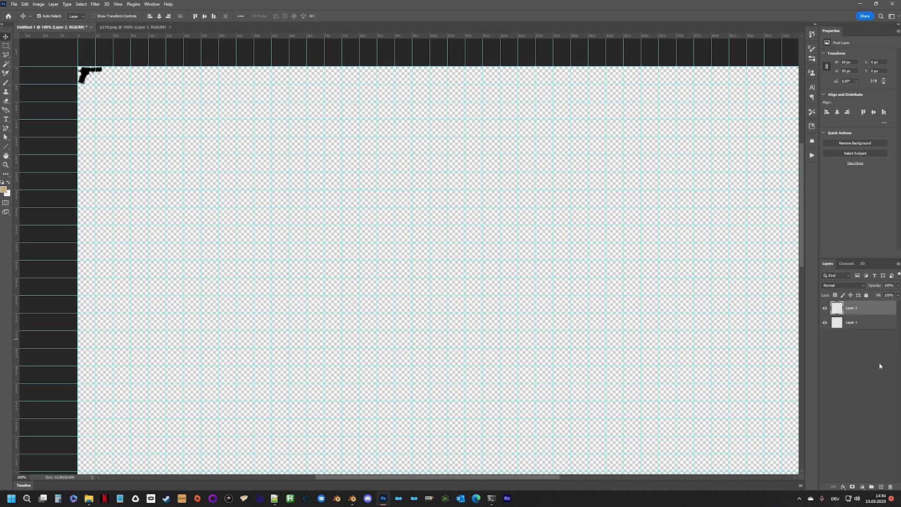
# Step: Place the pistol image layer above the blurred silhouette layer and inspect the small icon up close
pyautogui.moveTo(849, 322); pyautogui.dragTo(849, 304)
pyautogui.click(6, 45)
pyautogui.click(81, 83)
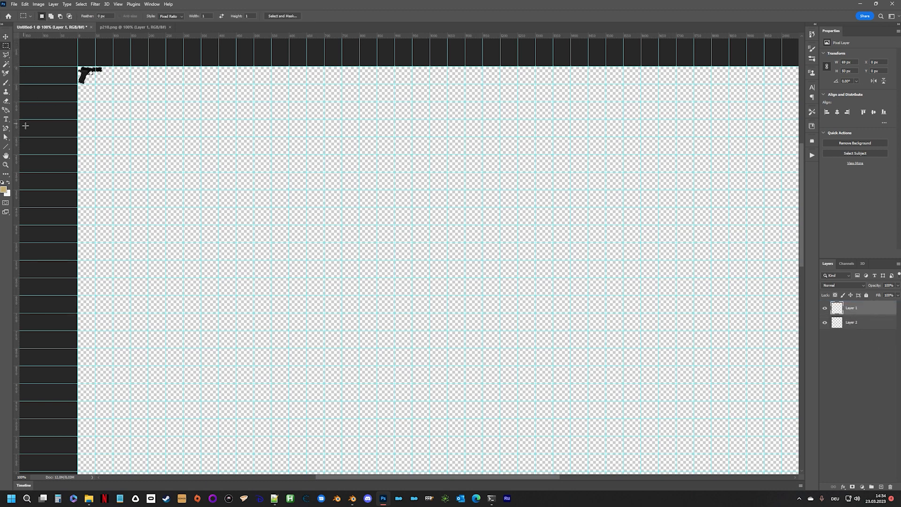
pyautogui.click(6, 164)
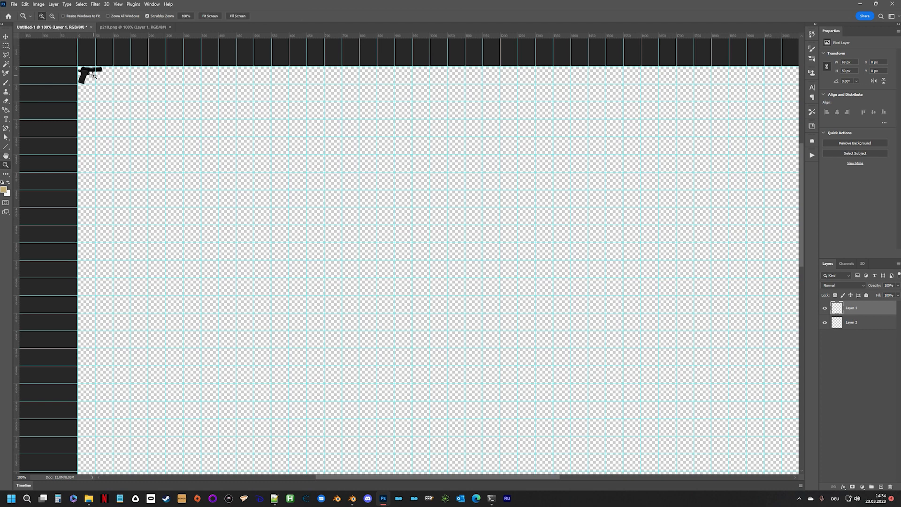
pyautogui.click(89, 78)
pyautogui.click(89, 77)
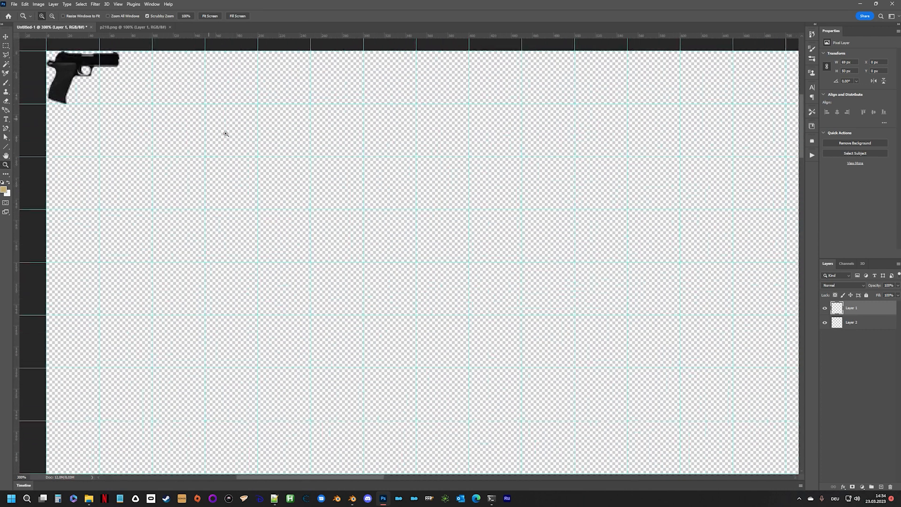
# Step: Toggle the visibility of the pistol layer and the blurred silhouette layer to compare the icon with and without each
pyautogui.click(825, 308)
pyautogui.click(825, 308)
pyautogui.click(825, 324)
pyautogui.click(825, 323)
pyautogui.click(825, 323)
pyautogui.click(825, 324)
pyautogui.click(825, 324)
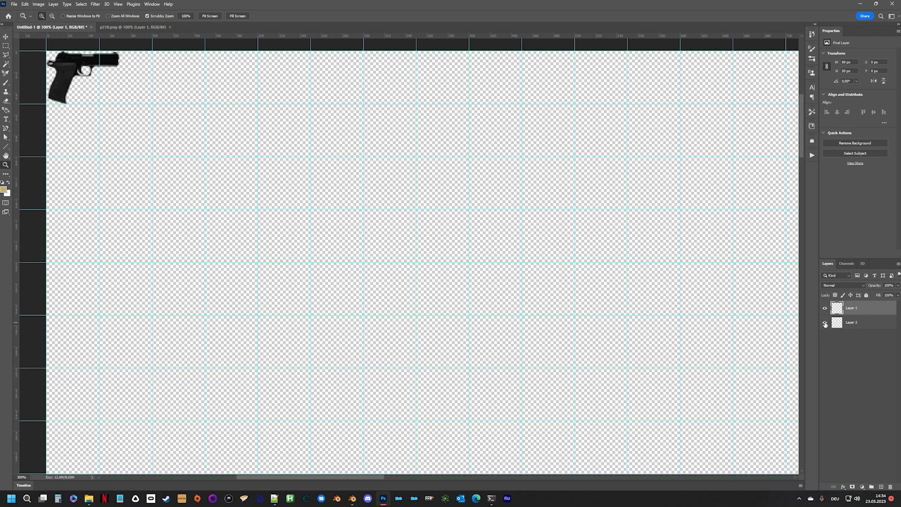
pyautogui.click(824, 323)
# Step: Examine the whole gridded canvas around the small pistol icon, down to 66.7% magnification
pyautogui.hotkey('ctrl', '-')
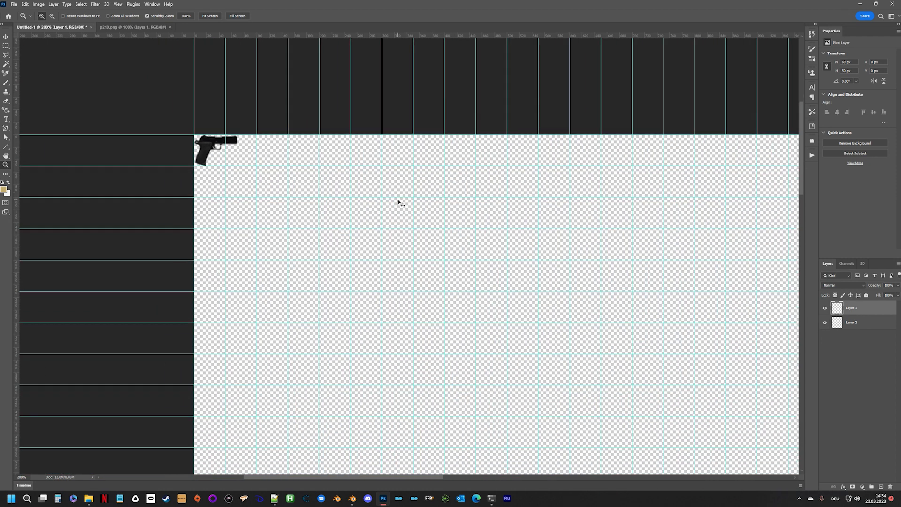
pyautogui.hotkey('ctrl', '-')
pyautogui.scroll(-5, 483, 195)
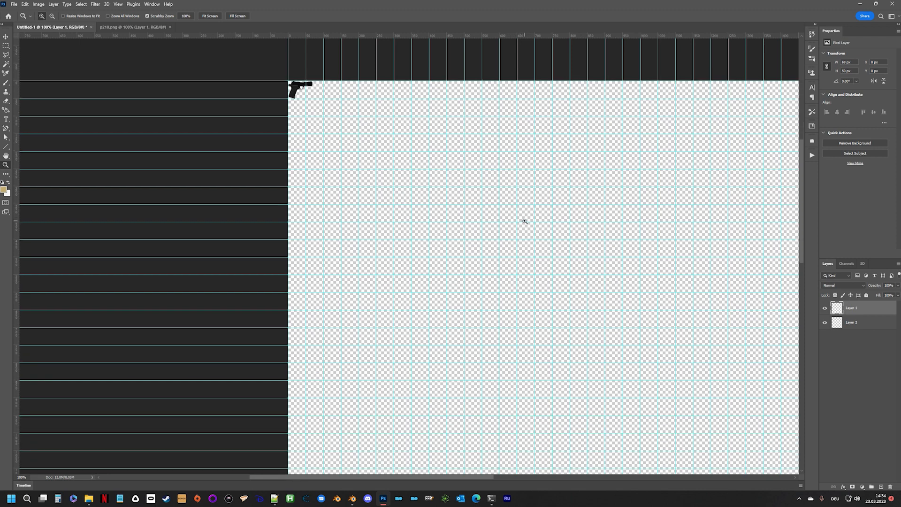
pyautogui.scroll(-2, 530, 223)
pyautogui.scroll(2, 535, 225)
pyautogui.hotkey('ctrl', '-')
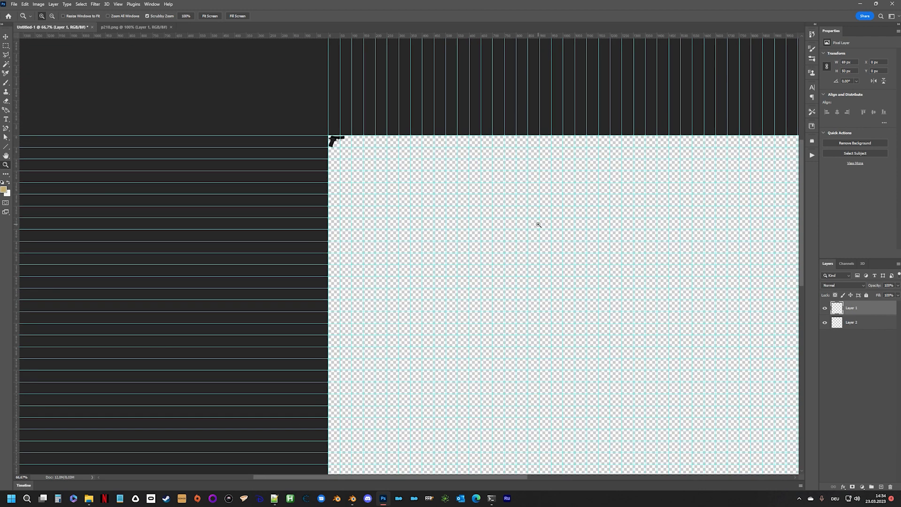
pyautogui.scroll(-4, 581, 223)
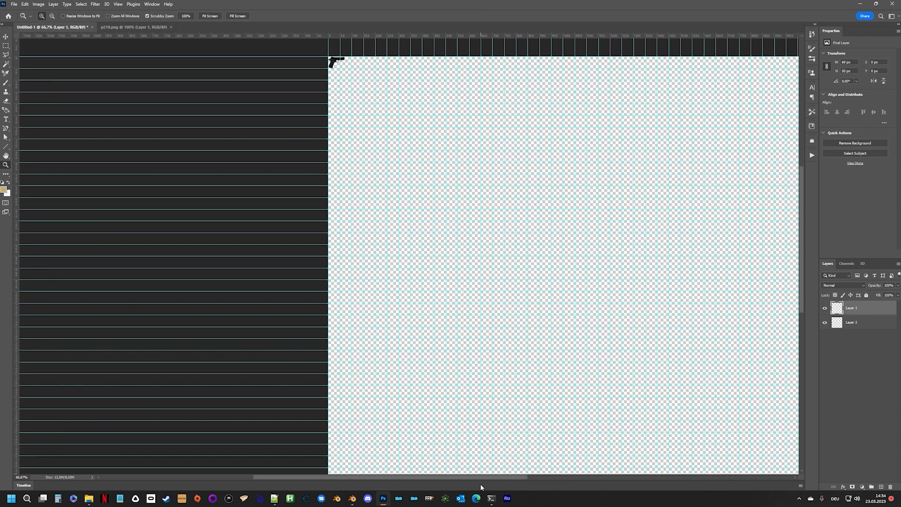
pyautogui.moveTo(490, 476); pyautogui.dragTo(546, 474)
pyautogui.scroll(-2, 478, 408)
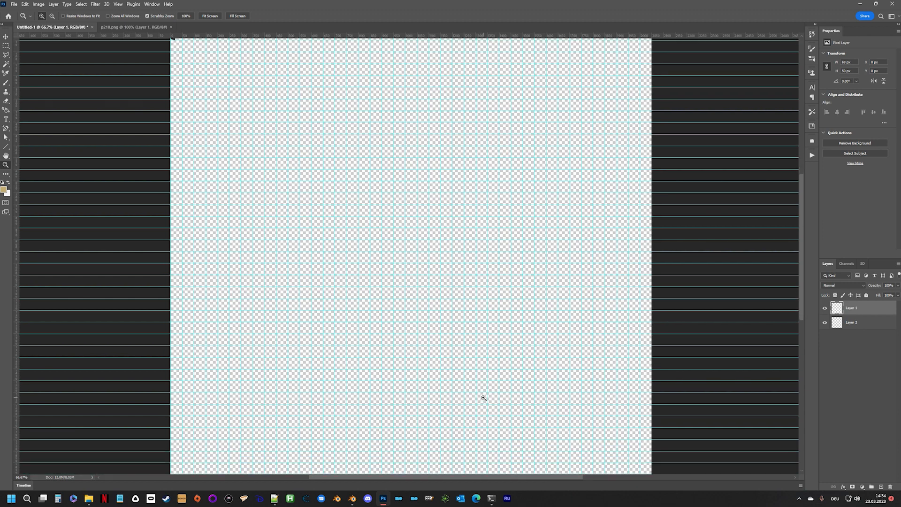
pyautogui.scroll(-2, 483, 397)
pyautogui.scroll(3, 485, 389)
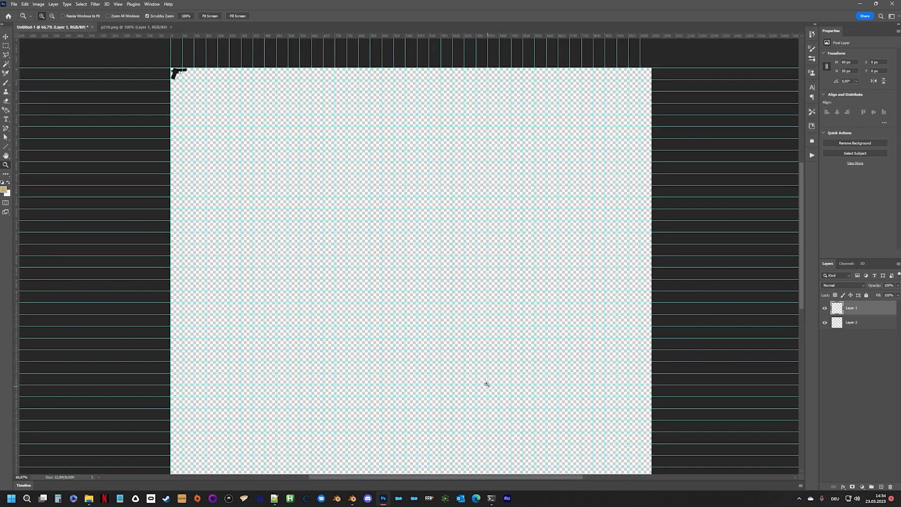
pyautogui.scroll(1, 464, 257)
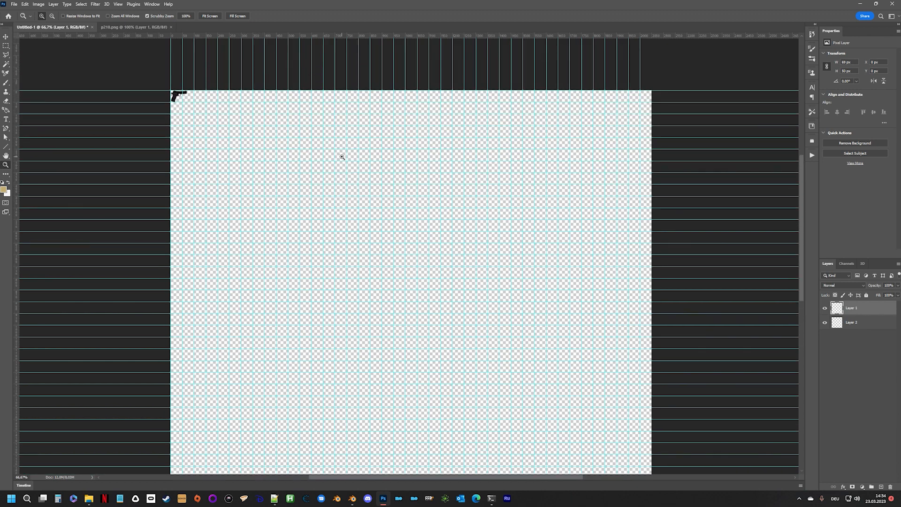
pyautogui.scroll(-1, 350, 157)
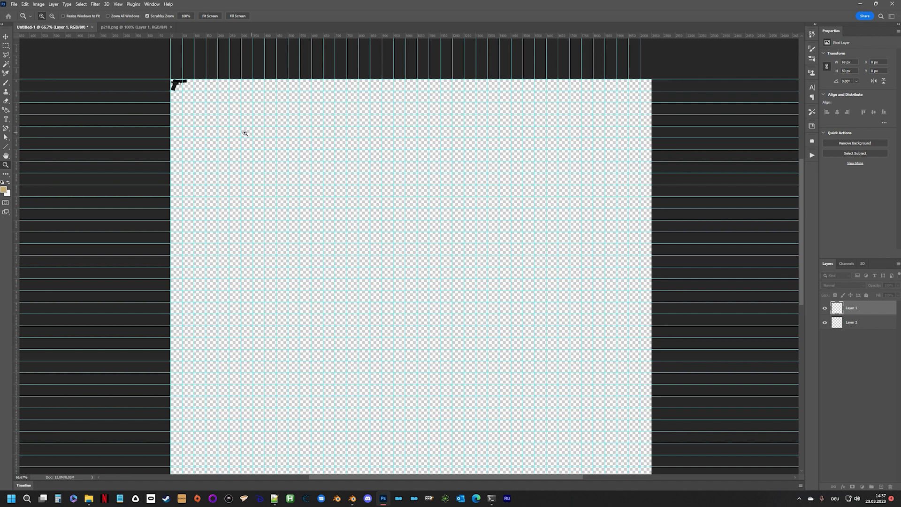
# Step: Start saving a copy on the computer and choose the LEWD P210\gamedata\textures\ui folder as its destination
pyautogui.click(14, 4)
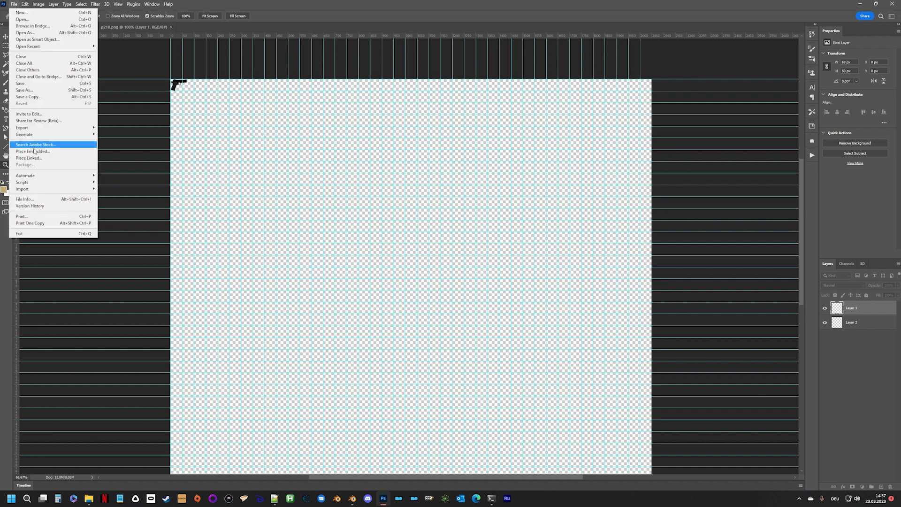
pyautogui.click(28, 96)
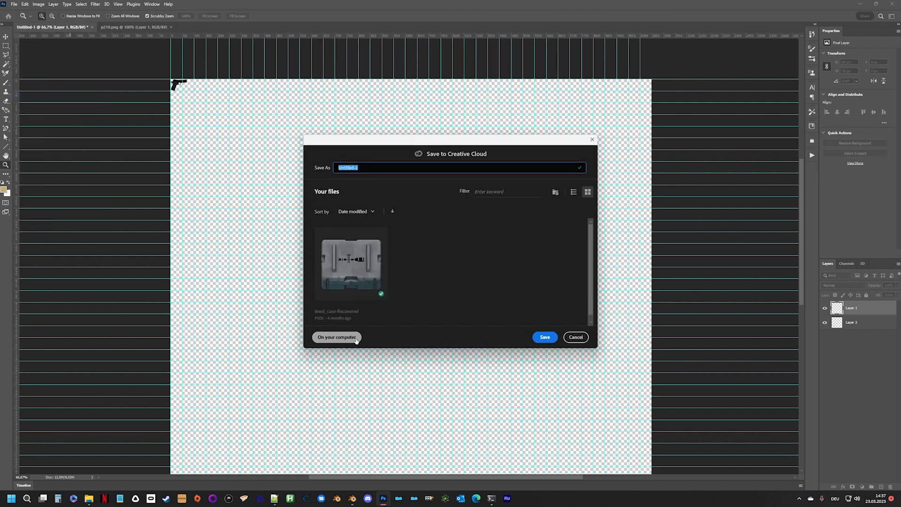
pyautogui.click(334, 337)
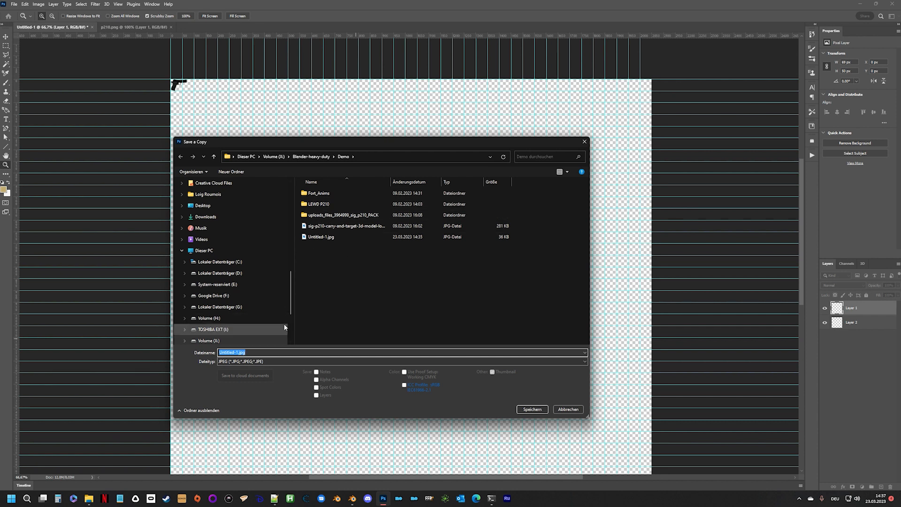
pyautogui.doubleClick(329, 205)
pyautogui.doubleClick(331, 194)
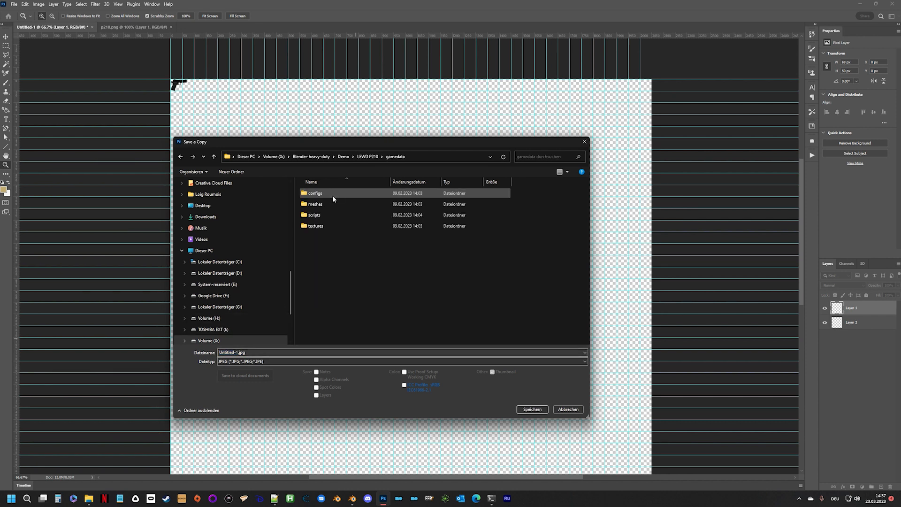
pyautogui.doubleClick(336, 224)
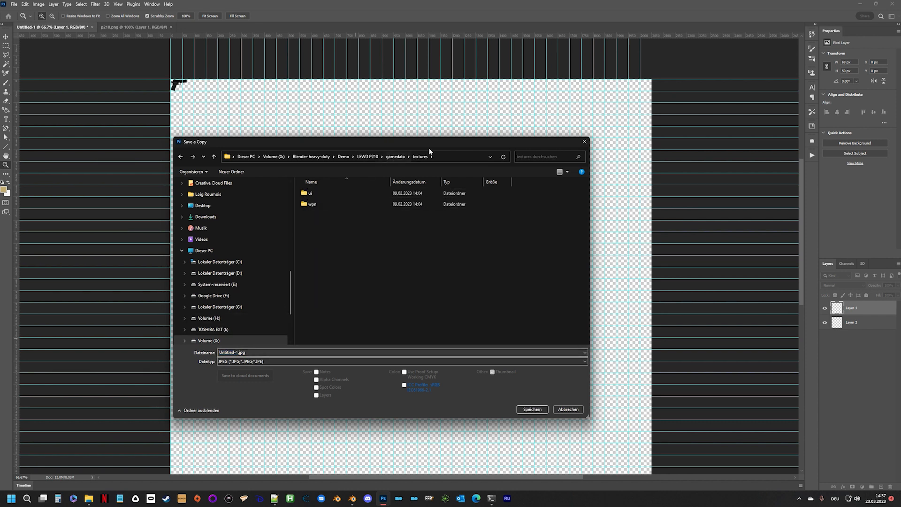
pyautogui.doubleClick(320, 194)
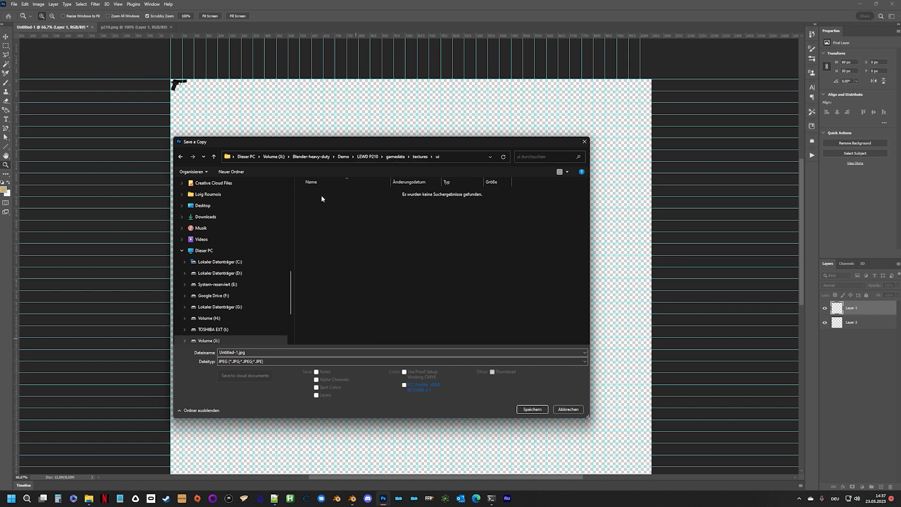
# Step: Name the copy ui_p210 and save it in the DDS - NVIDIA Texture Tools Exporter format
pyautogui.click(299, 352)
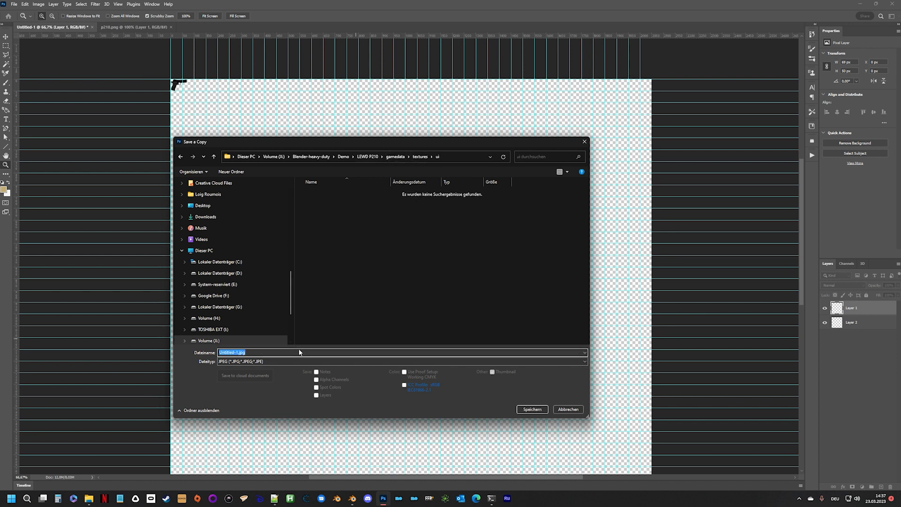
pyautogui.write('ui_p')
pyautogui.write('210')
pyautogui.click(275, 361)
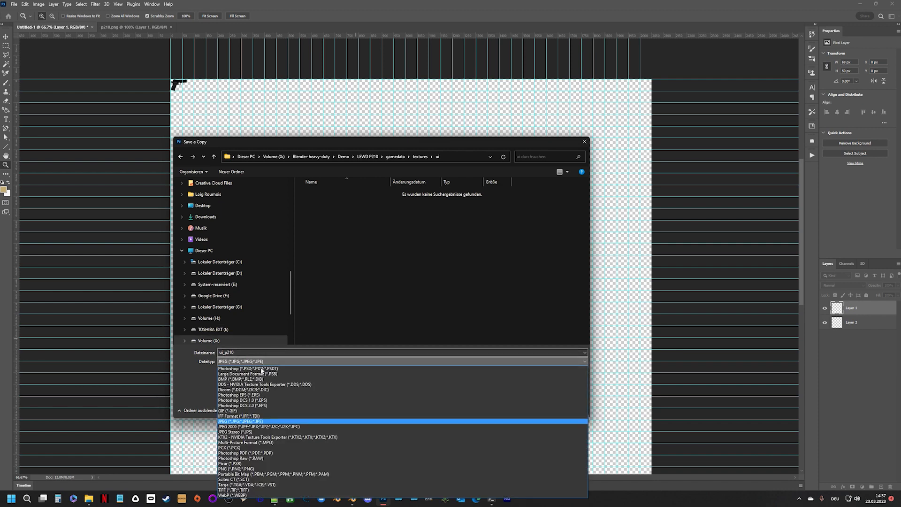
pyautogui.click(288, 384)
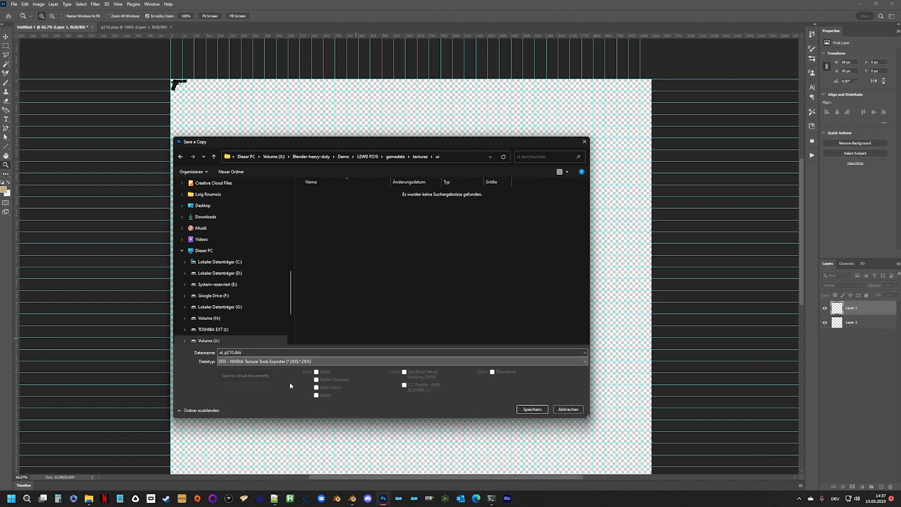
pyautogui.click(523, 408)
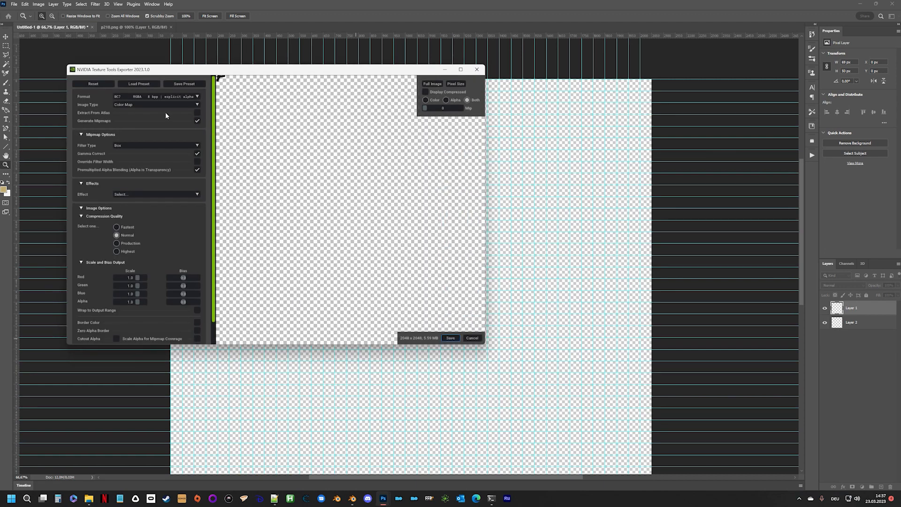
# Step: Export the texture as BC3 RGBA (DXT5) with Kaiser filter type, mipmap generation off and Highest compression quality
pyautogui.click(156, 96)
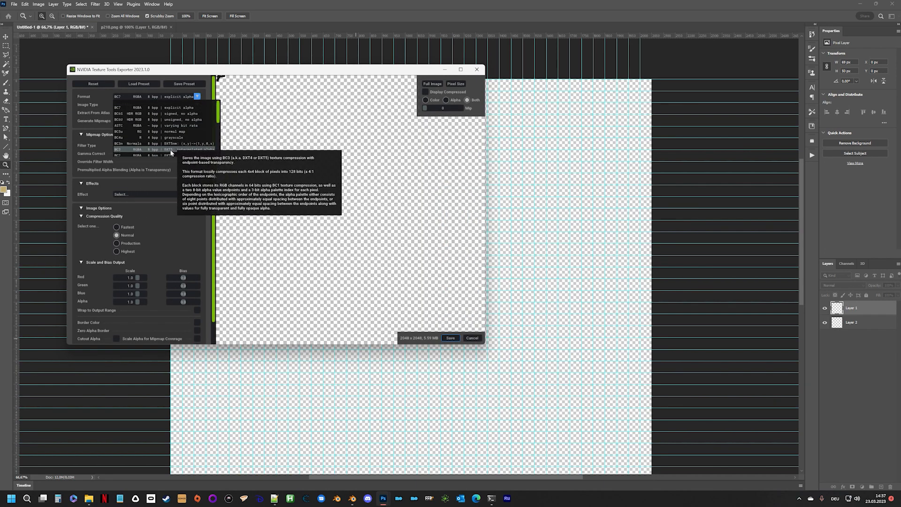
pyautogui.click(185, 149)
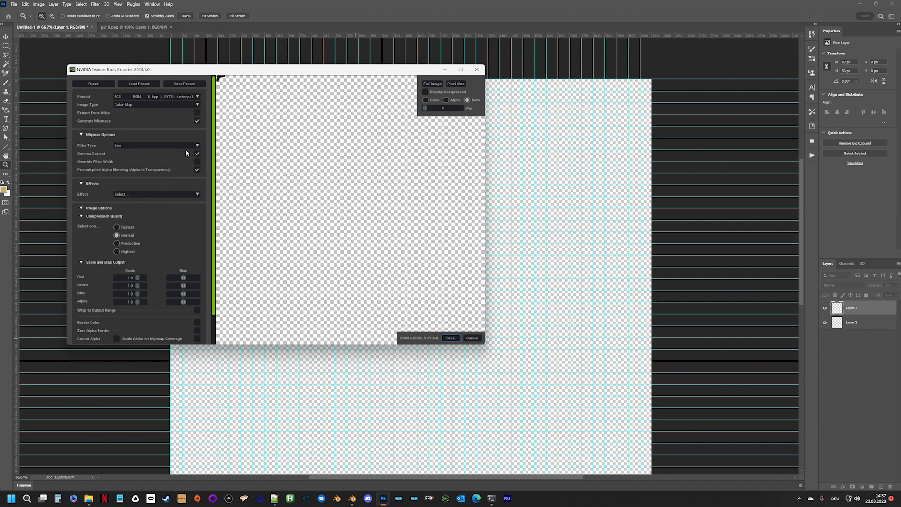
pyautogui.click(136, 145)
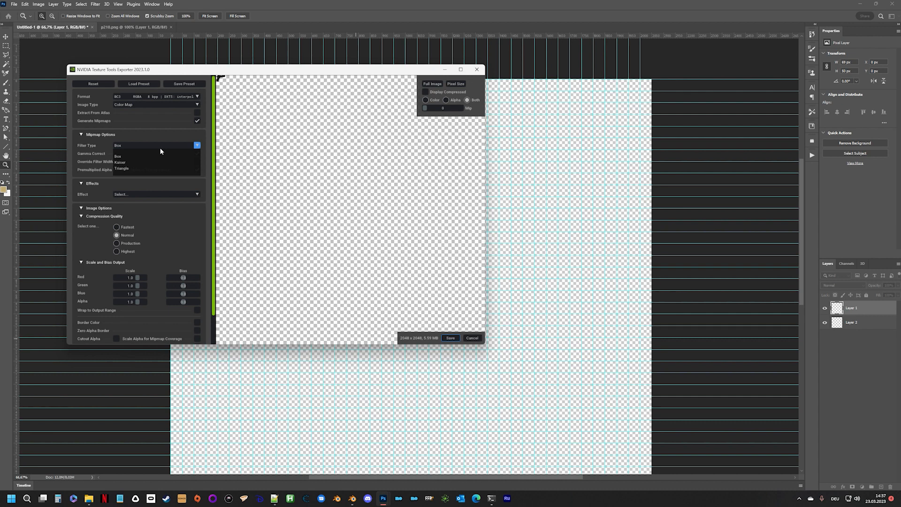
pyautogui.click(138, 163)
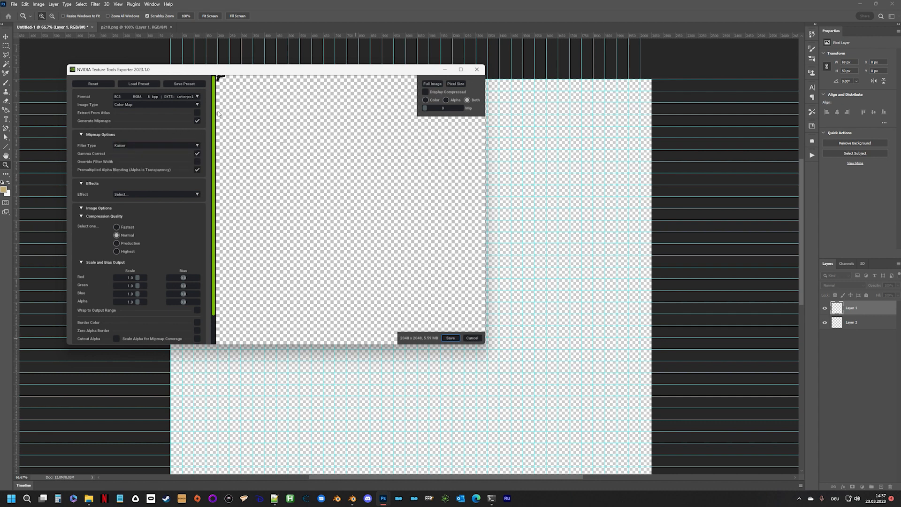
pyautogui.click(197, 122)
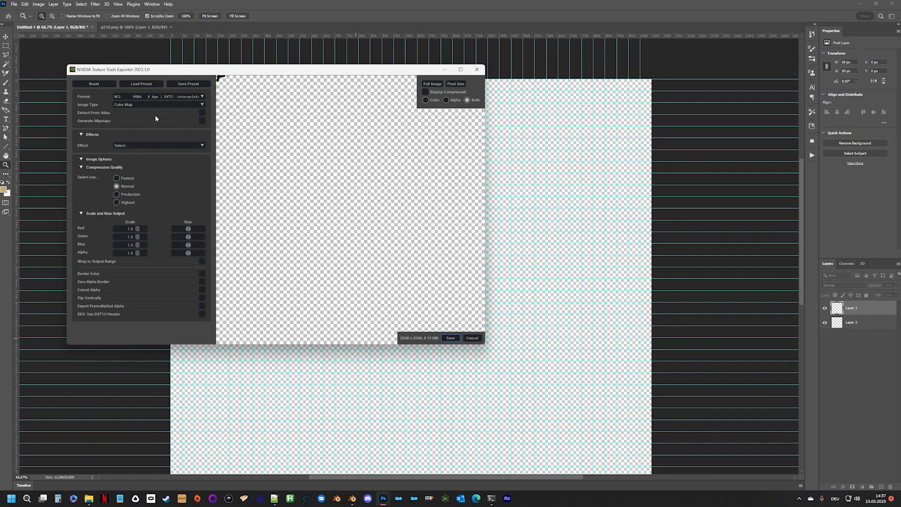
pyautogui.click(117, 202)
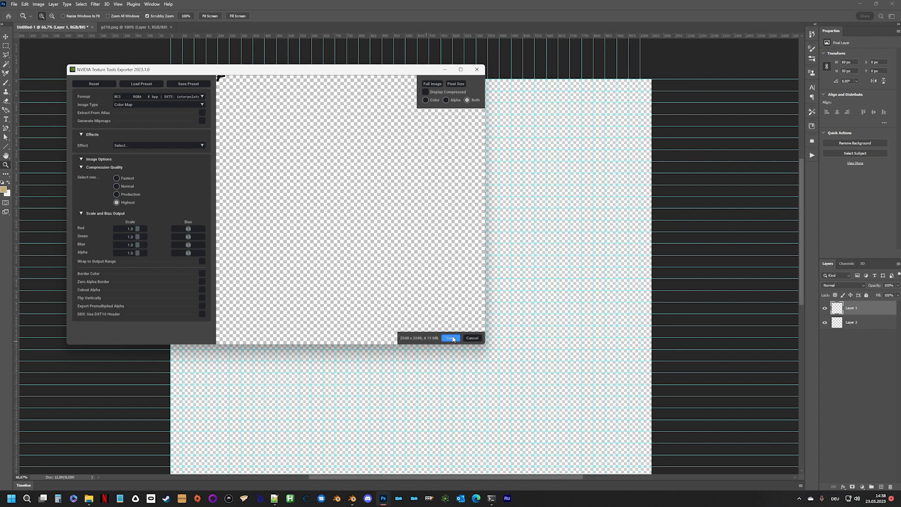
pyautogui.click(451, 338)
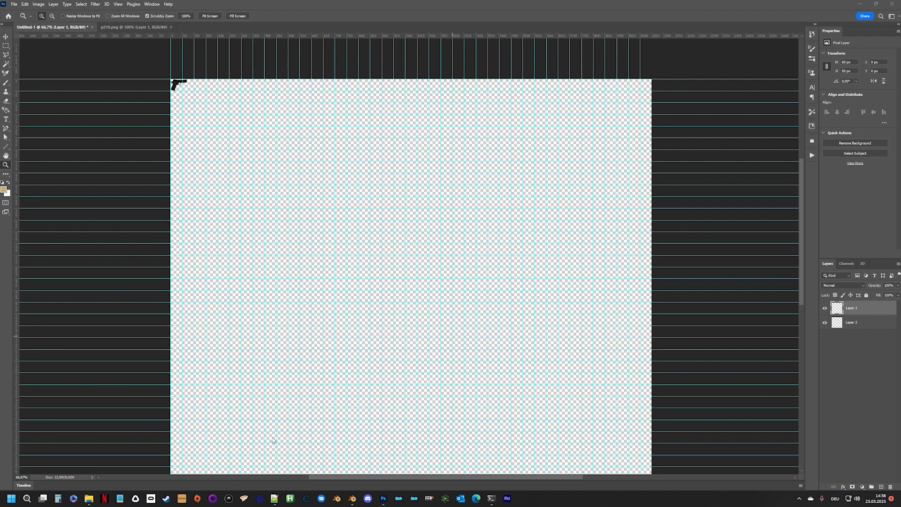
# Step: Switch to File Explorer and check the exported ui_p210.dds in LEWD P210\gamedata\textures\ui, returning to Photoshop at the end
pyautogui.click(90, 499)
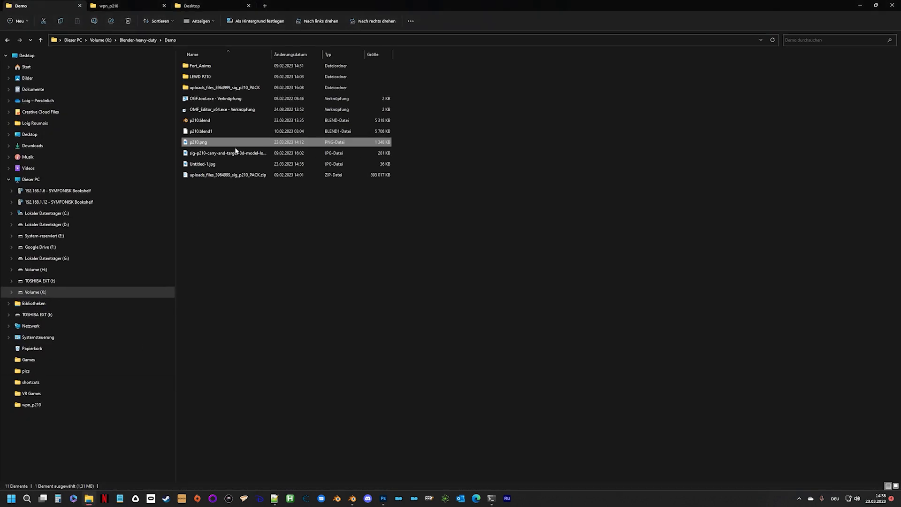
pyautogui.doubleClick(229, 76)
pyautogui.doubleClick(232, 67)
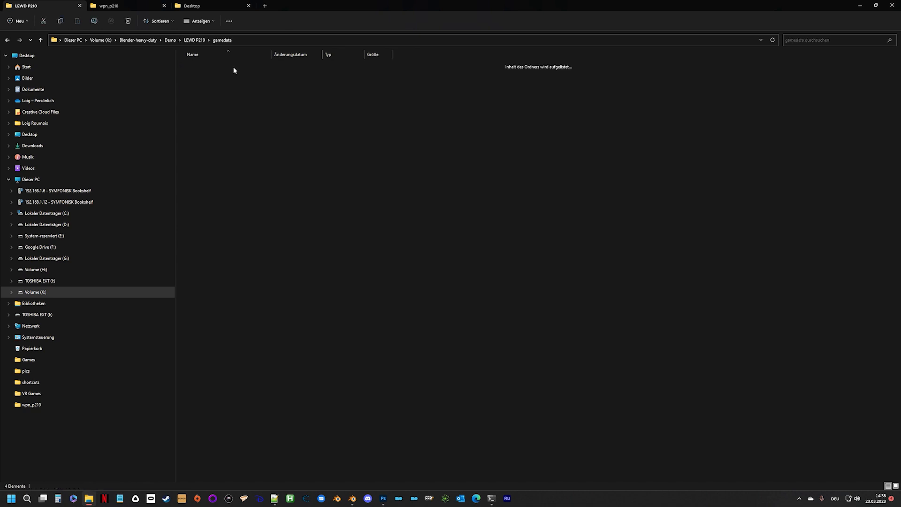
pyautogui.doubleClick(237, 97)
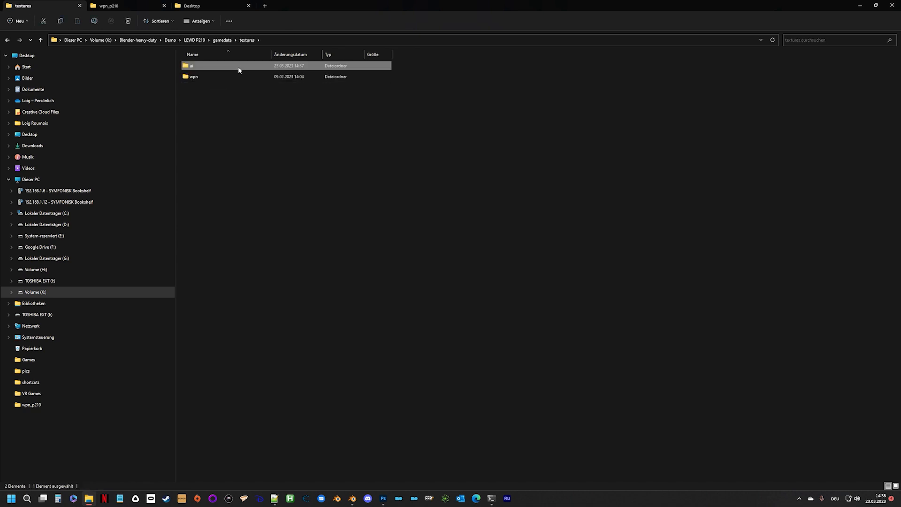
pyautogui.doubleClick(238, 67)
pyautogui.click(201, 74)
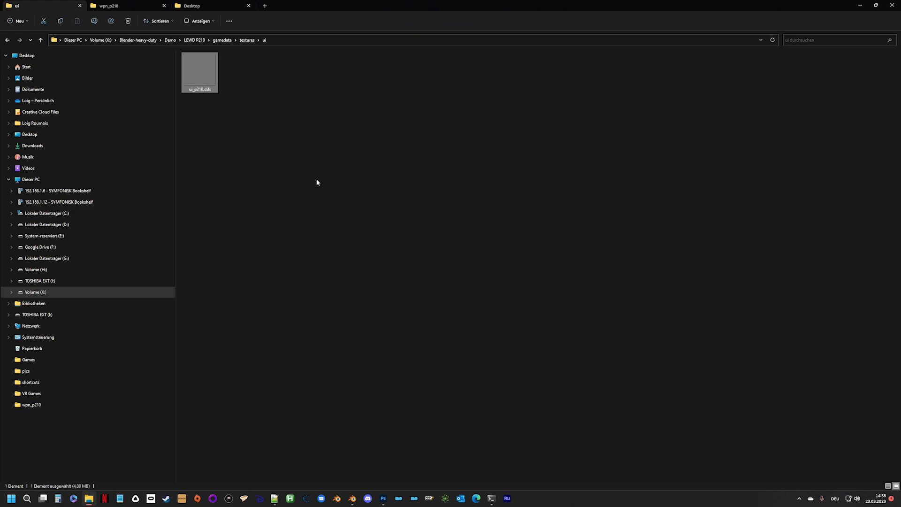
pyautogui.hotkey('alt', 'Tab')
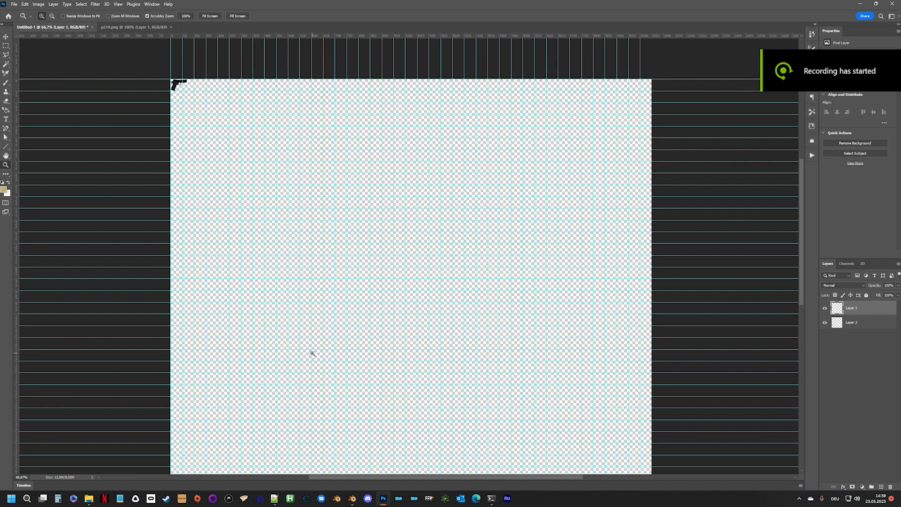
# Step: Return to the Demo folder in File Explorer and bring up the w_fort.ltx config in Notepad++
pyautogui.moveTo(88, 498)
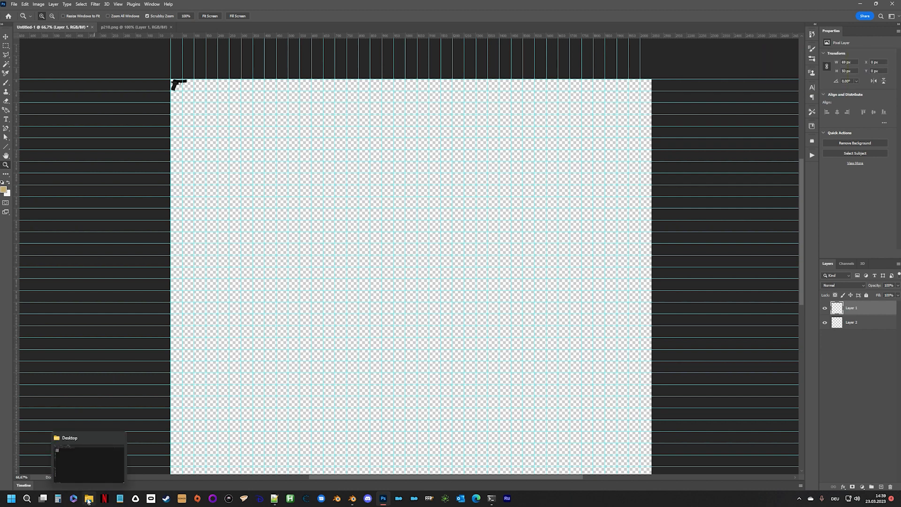
pyautogui.click(88, 455)
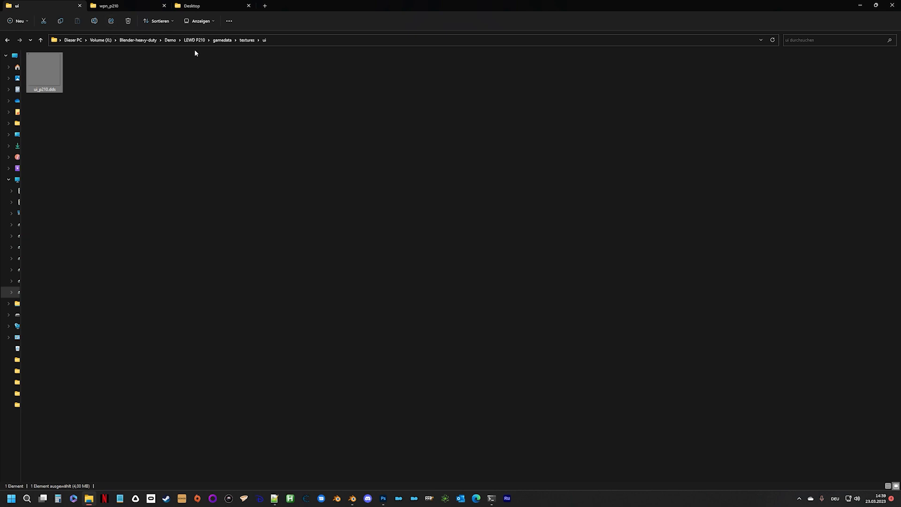
pyautogui.click(170, 40)
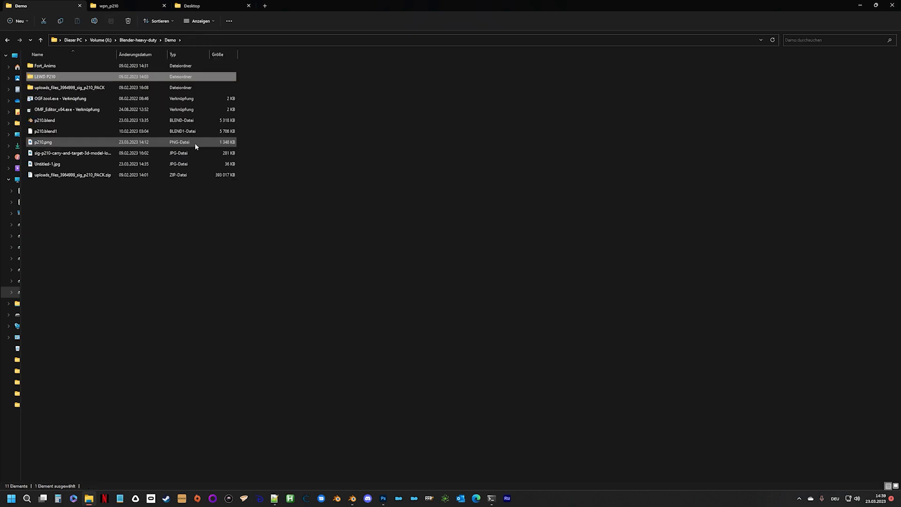
pyautogui.click(275, 502)
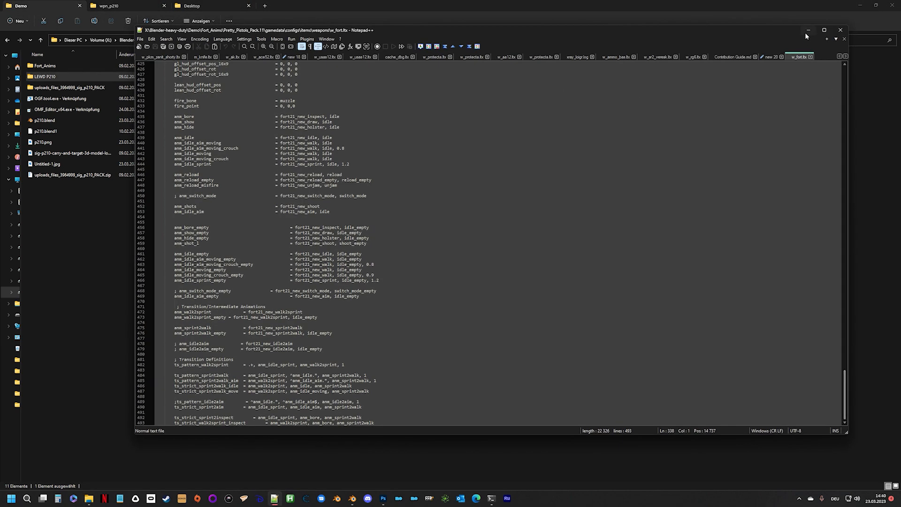
# Step: Enlarge the Notepad++ window and look through w_fort.ltx, from the weapon HUD and animation entries back to the wpn_fort section at its start
pyautogui.moveTo(763, 30); pyautogui.dragTo(693, 26)
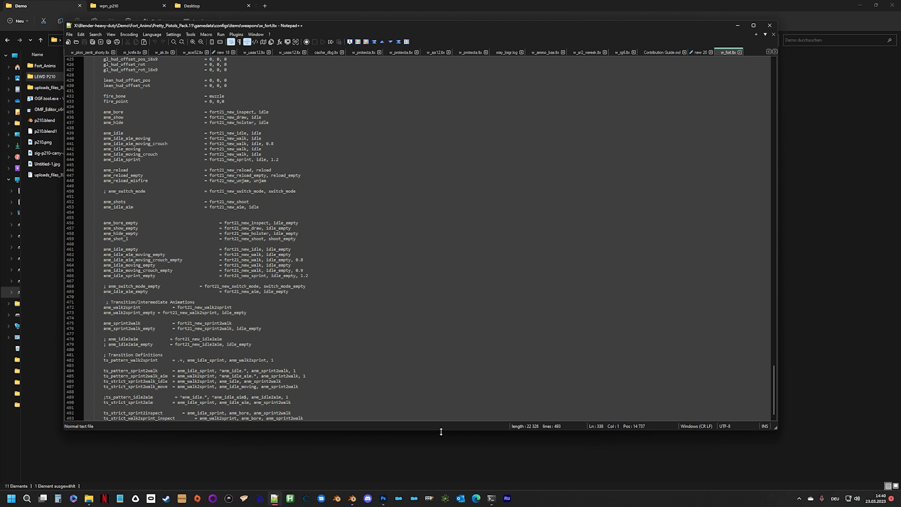
pyautogui.moveTo(440, 429); pyautogui.dragTo(440, 467)
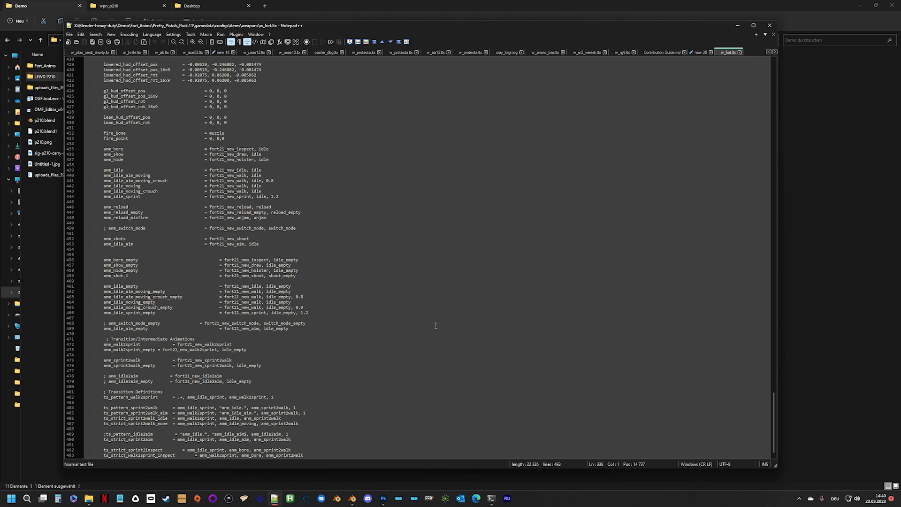
pyautogui.scroll(18, 435, 325)
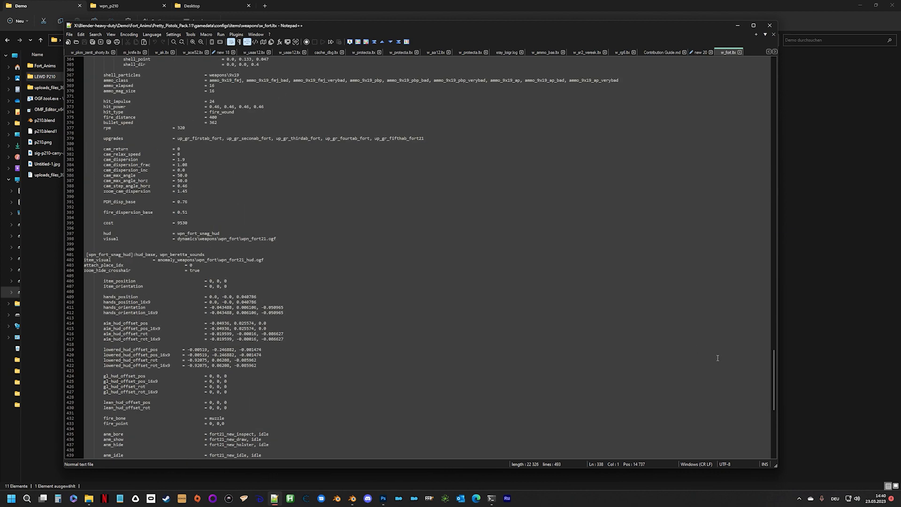
pyautogui.moveTo(773, 365); pyautogui.dragTo(737, 78)
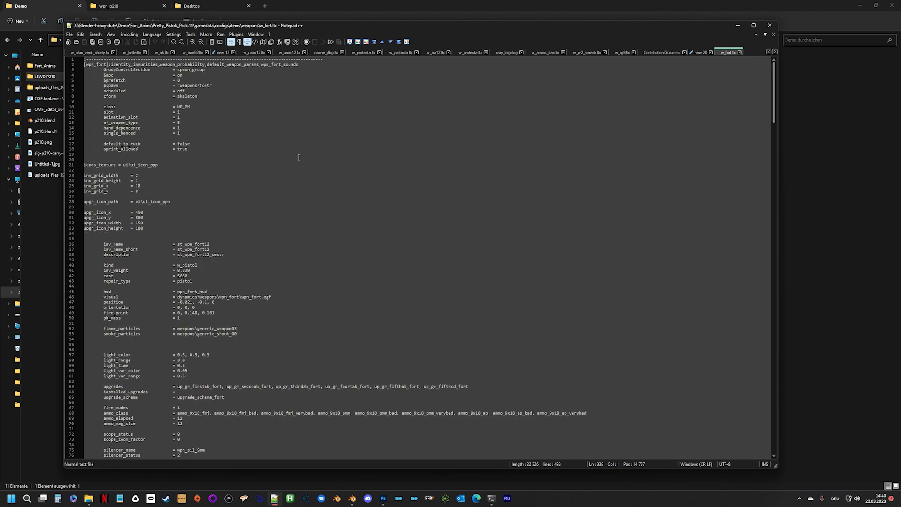
pyautogui.scroll(-3, 301, 166)
pyautogui.scroll(3, 302, 166)
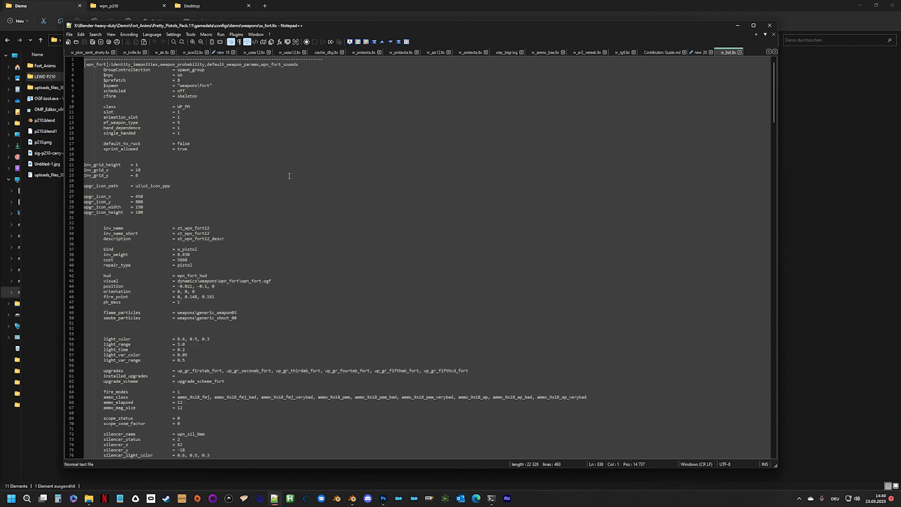
pyautogui.scroll(-8, 290, 169)
pyautogui.scroll(8, 282, 166)
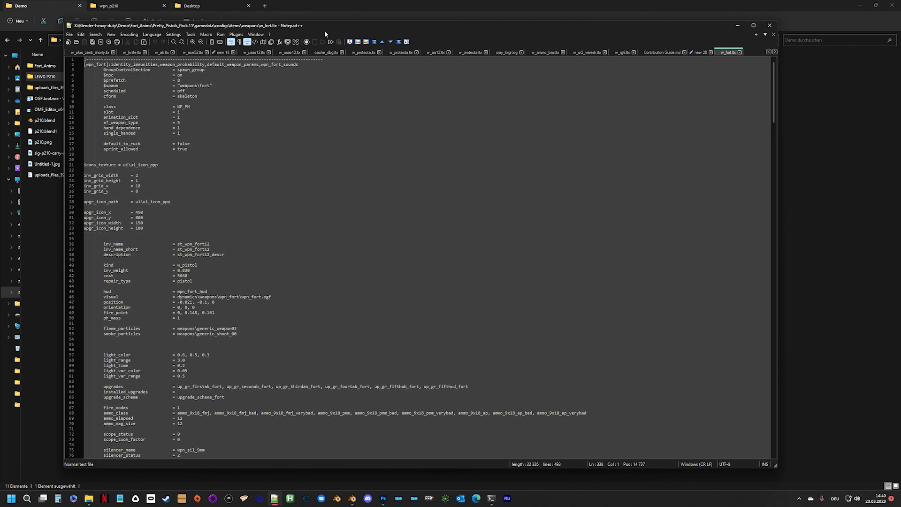
pyautogui.moveTo(325, 30); pyautogui.dragTo(361, 27)
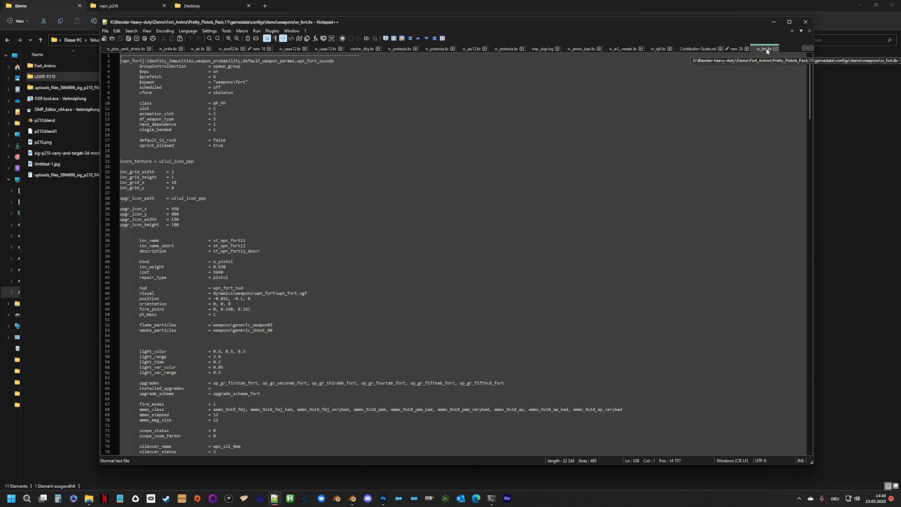
# Step: Switch to File Explorer and copy w_fort.ltx from Fort_Anims\Pretty_Pistols_Pack.11\gamedata\configs\items\weapons
pyautogui.doubleClick(49, 66)
pyautogui.doubleClick(69, 78)
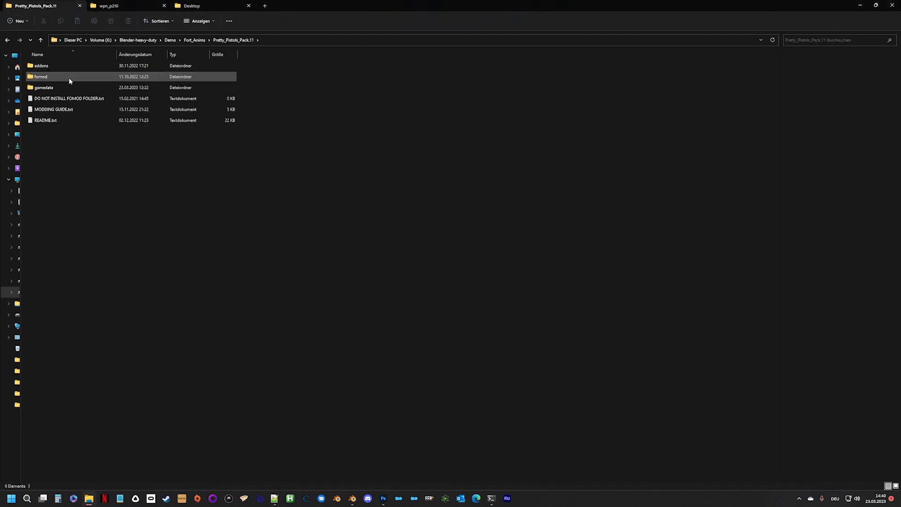
pyautogui.doubleClick(68, 77)
pyautogui.doubleClick(72, 80)
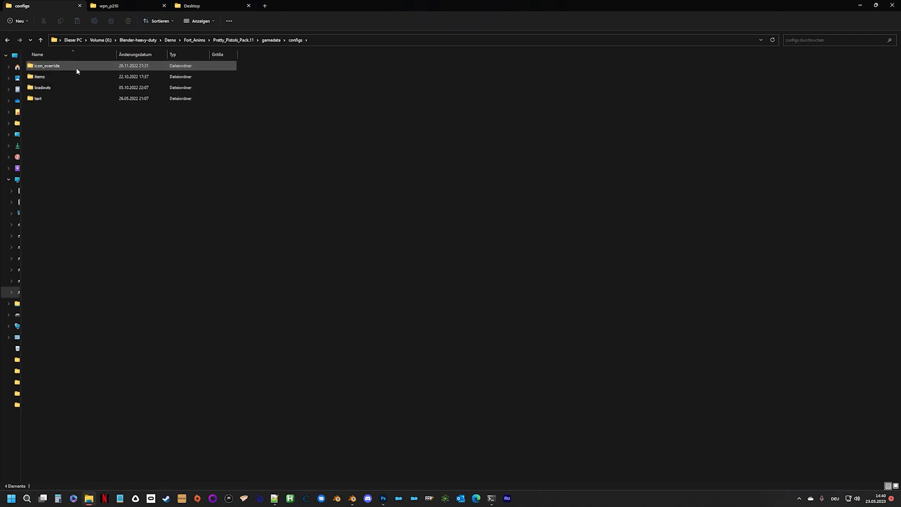
pyautogui.doubleClick(78, 78)
pyautogui.doubleClick(80, 76)
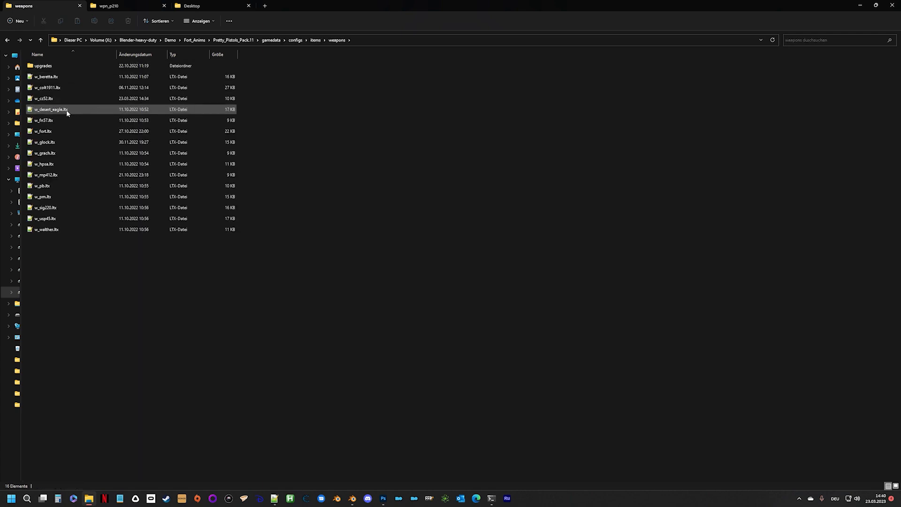
pyautogui.click(66, 131)
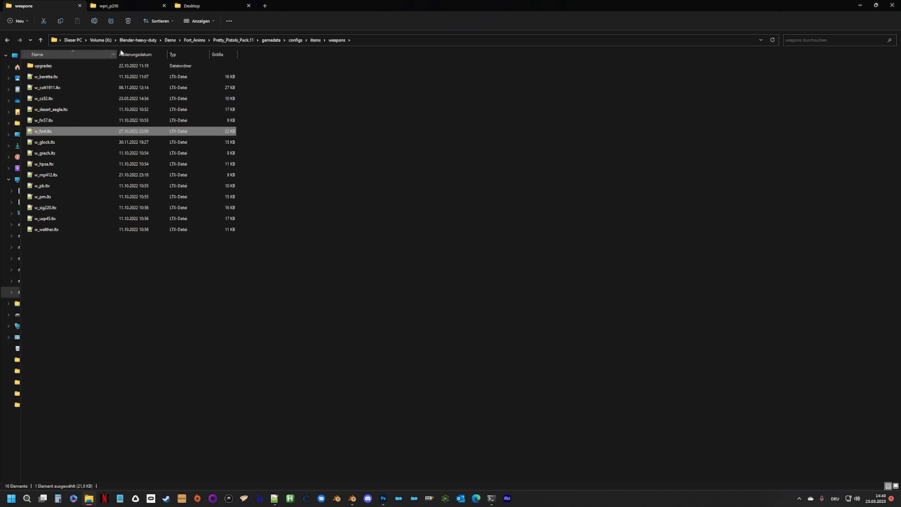
# Step: Create a folder named weapons in LEWD P210\gamedata\configs\items and open it
pyautogui.click(168, 40)
pyautogui.doubleClick(80, 76)
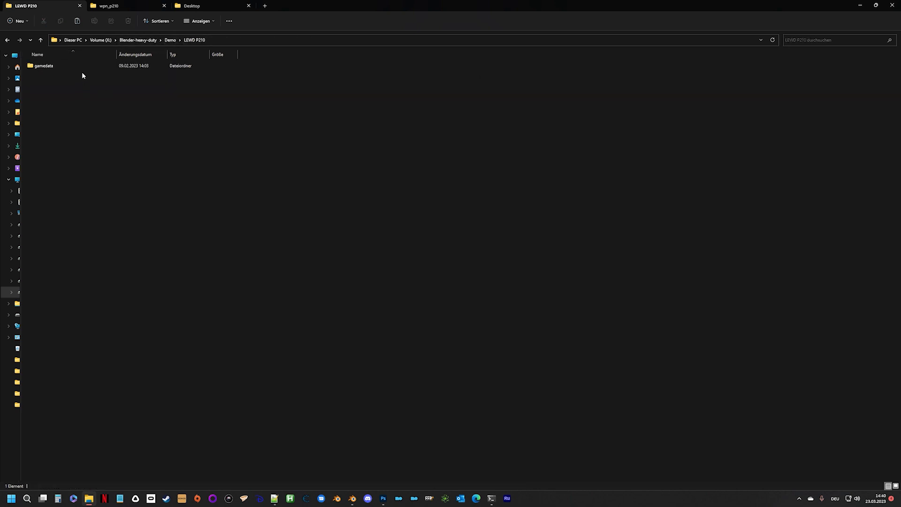
pyautogui.doubleClick(82, 67)
pyautogui.doubleClick(87, 67)
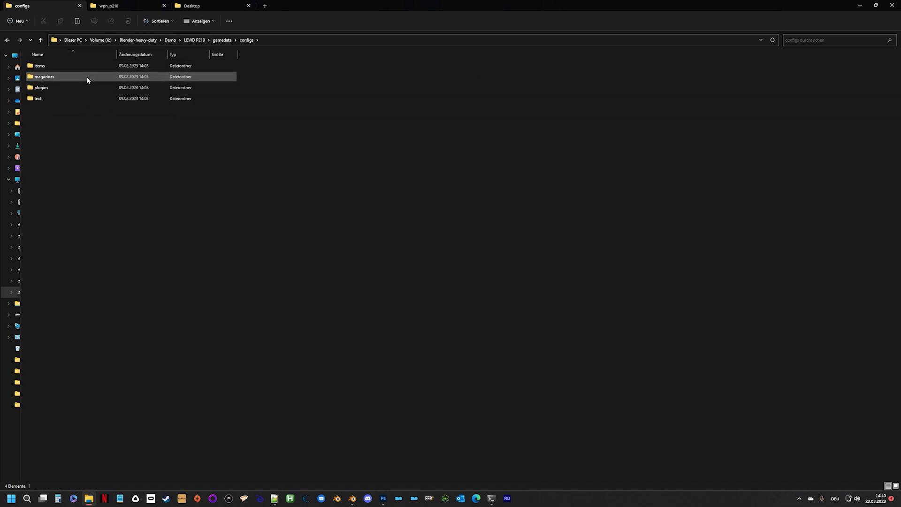
pyautogui.doubleClick(88, 66)
pyautogui.click(87, 75)
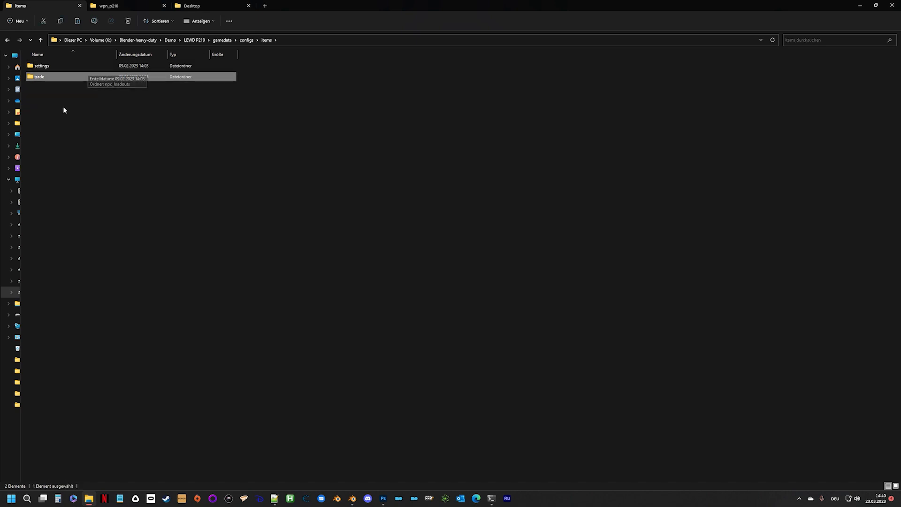
pyautogui.click(20, 21)
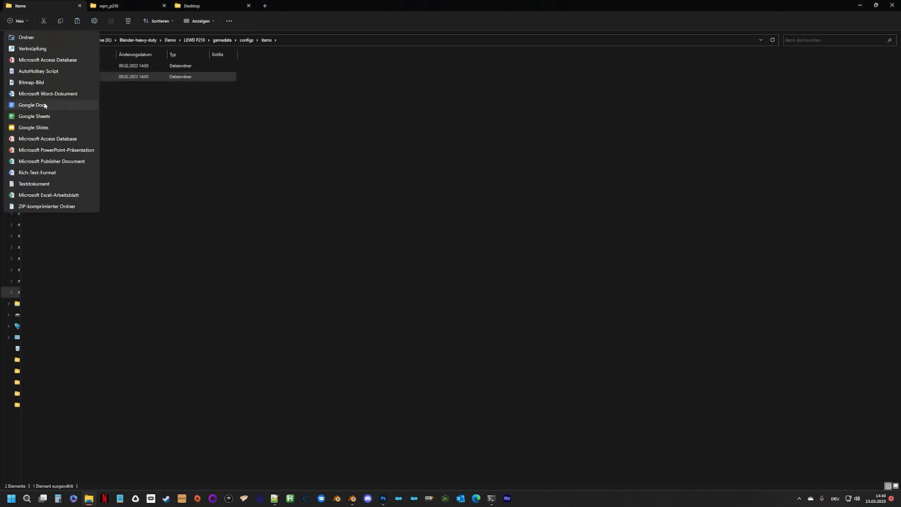
pyautogui.click(28, 37)
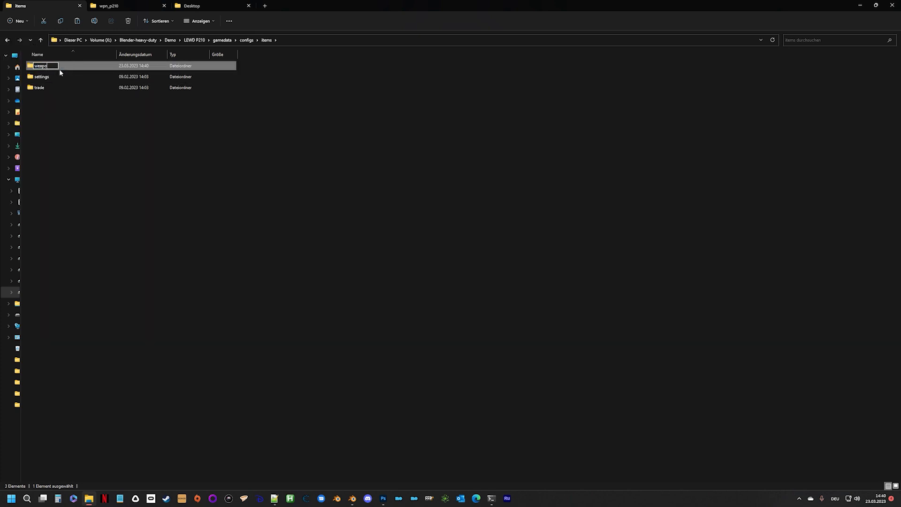
pyautogui.write('weapons')
pyautogui.press('Return')
pyautogui.press('Return')
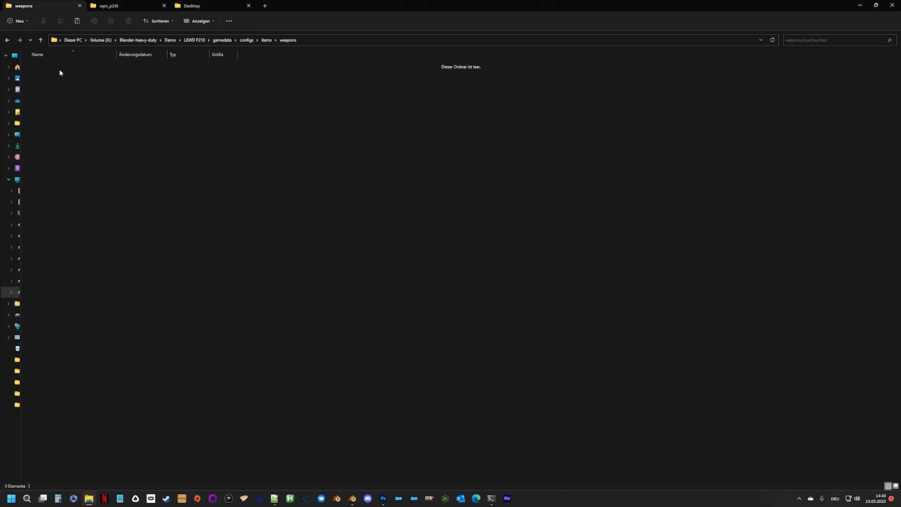
# Step: Paste the w_fort.ltx copy into the weapons folder, rename it w_sig_p210.ltx and open it in Notepad++
pyautogui.hotkey('ctrl', 'v')
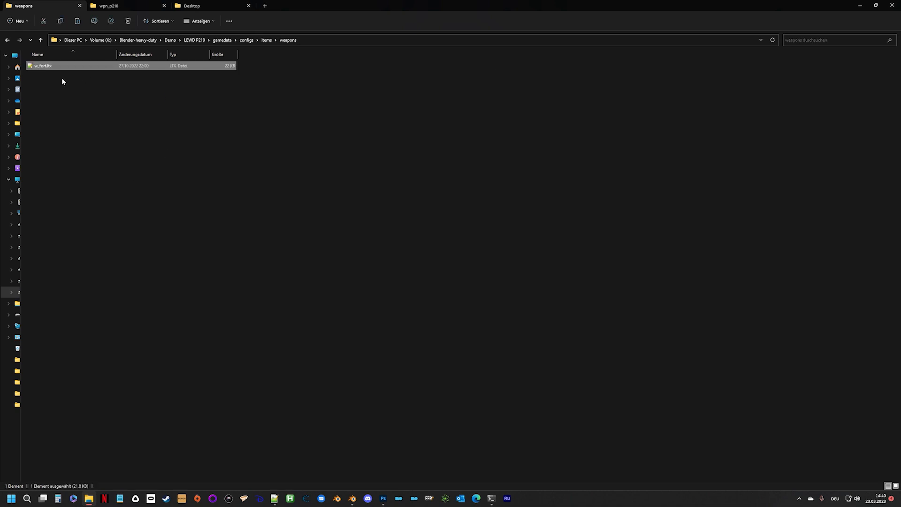
pyautogui.press('F2')
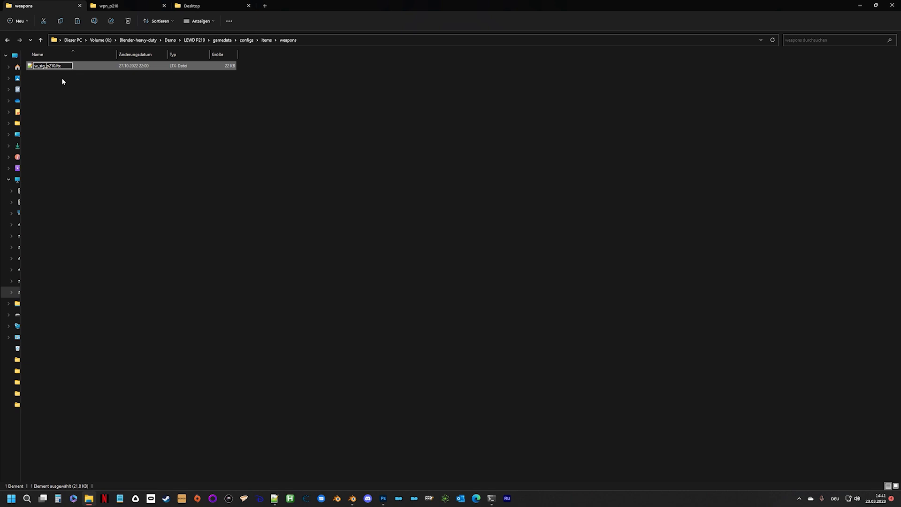
pyautogui.press('Return')
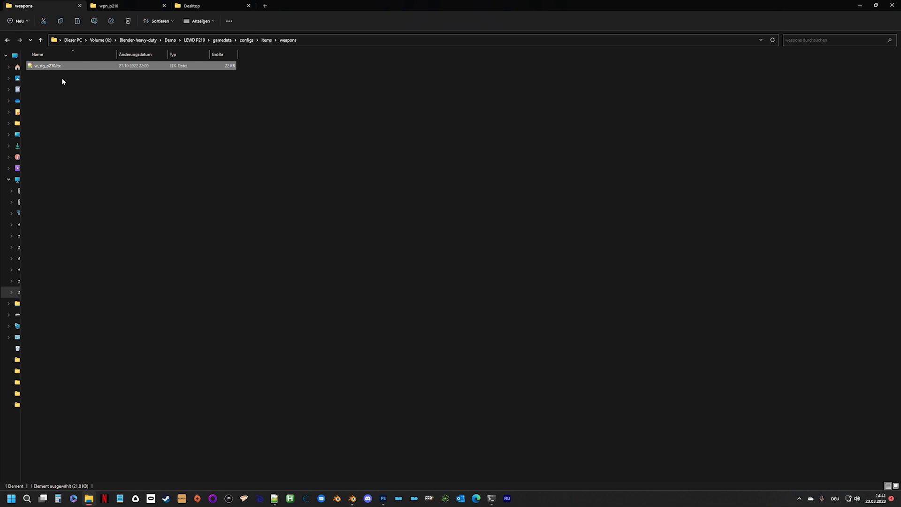
pyautogui.press('Return')
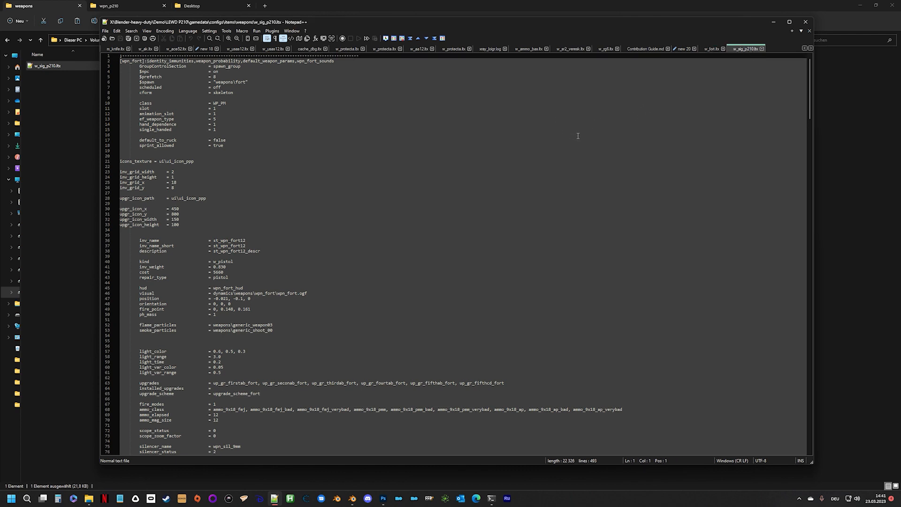
# Step: Examine the wpn_fort section of w_sig_p210.ltx, including its header, ammo_class line and the wpn_fort_hud entries
pyautogui.scroll(-2, 386, 161)
pyautogui.scroll(2, 329, 168)
pyautogui.moveTo(120, 61); pyautogui.dragTo(145, 61)
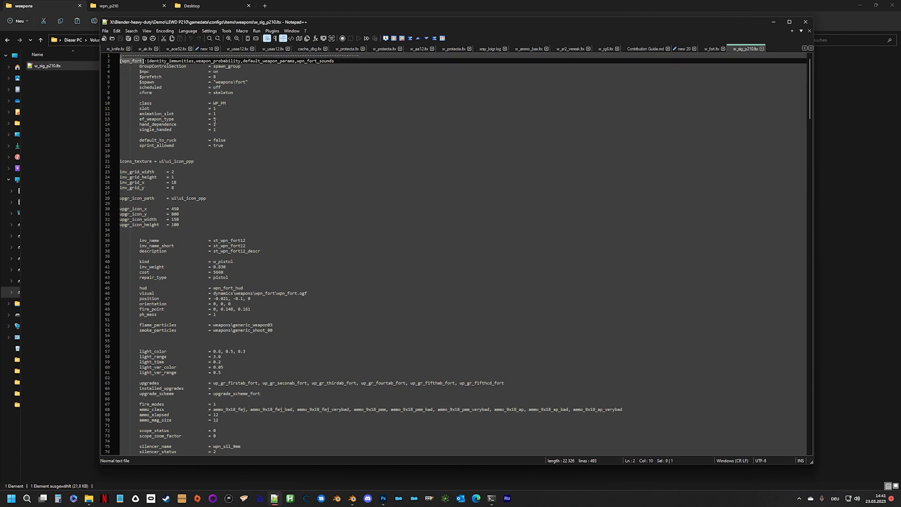
pyautogui.scroll(-16, 214, 124)
pyautogui.scroll(-20, 229, 182)
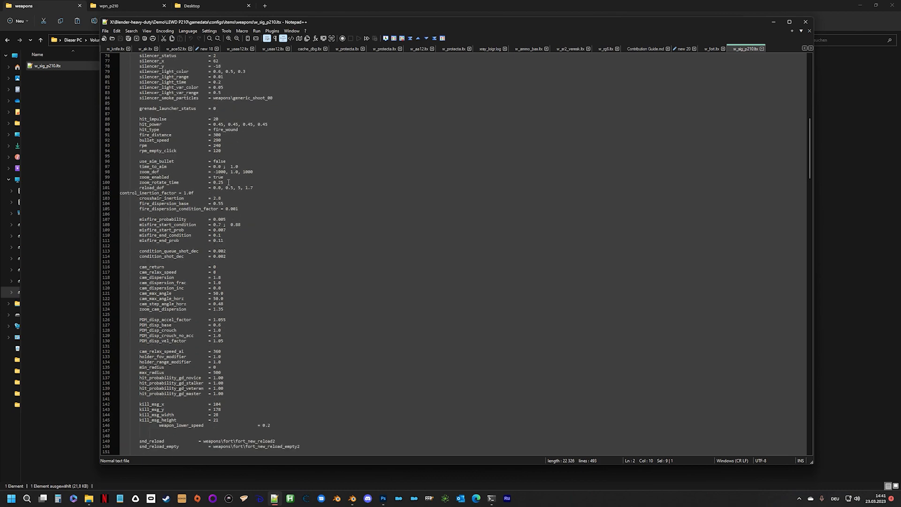
pyautogui.scroll(19, 228, 182)
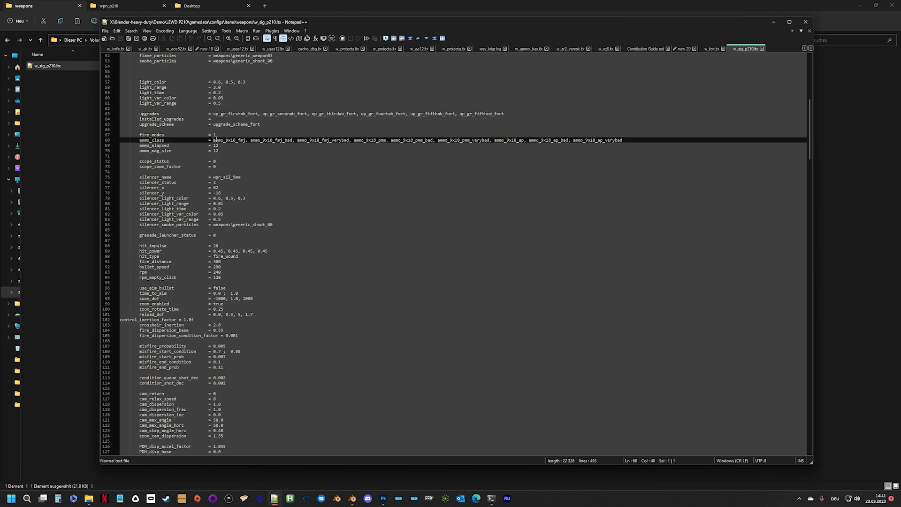
pyautogui.doubleClick(224, 140)
pyautogui.scroll(-20, 243, 137)
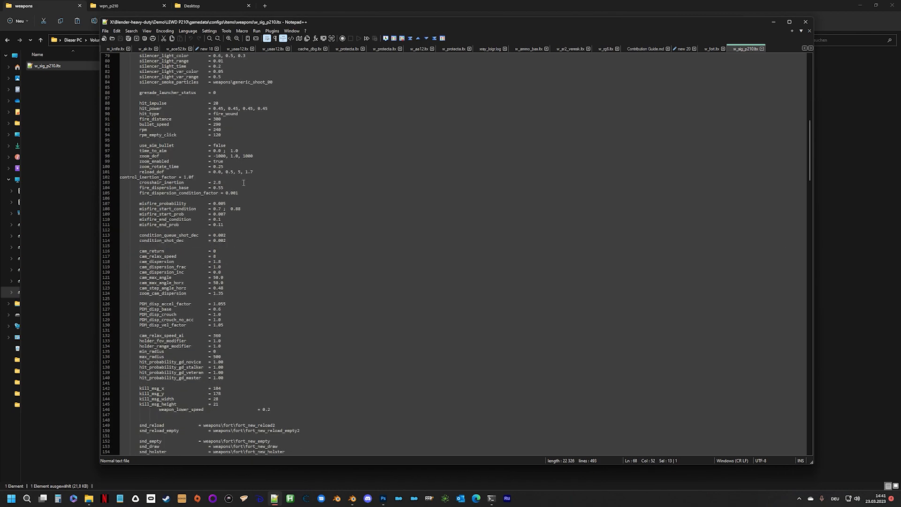
pyautogui.scroll(-20, 194, 212)
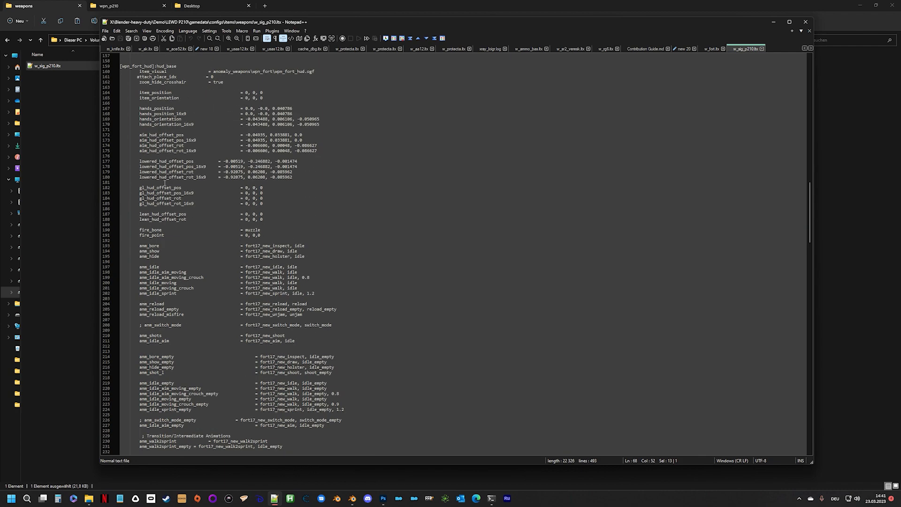
# Step: Delete the complete wpn_fort17 and wpn_fort17_hud sections from w_sig_p210.ltx
pyautogui.click(121, 246)
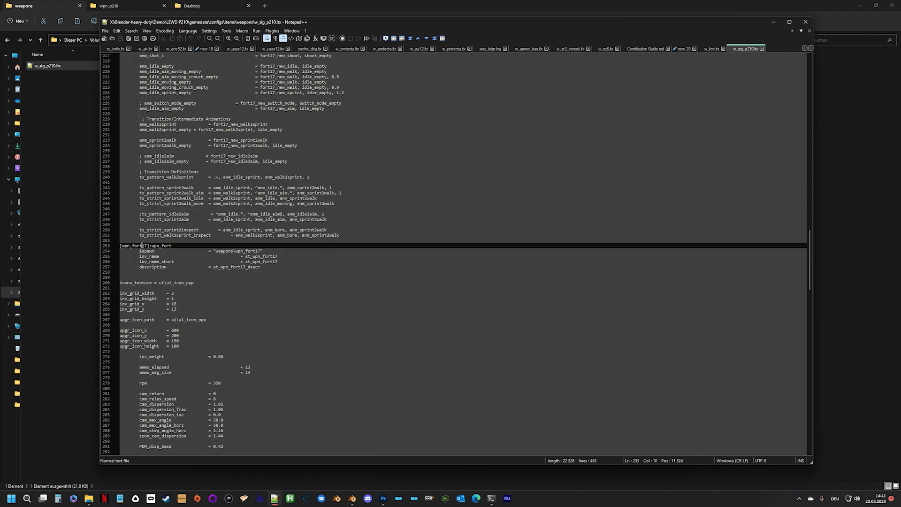
pyautogui.scroll(-20, 229, 271)
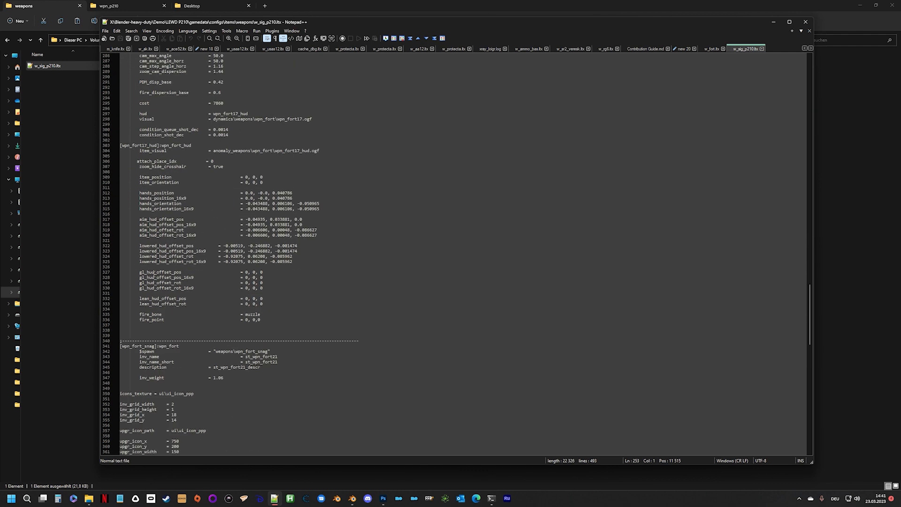
pyautogui.keyDown('shift'); pyautogui.click(290, 329); pyautogui.keyUp('shift')
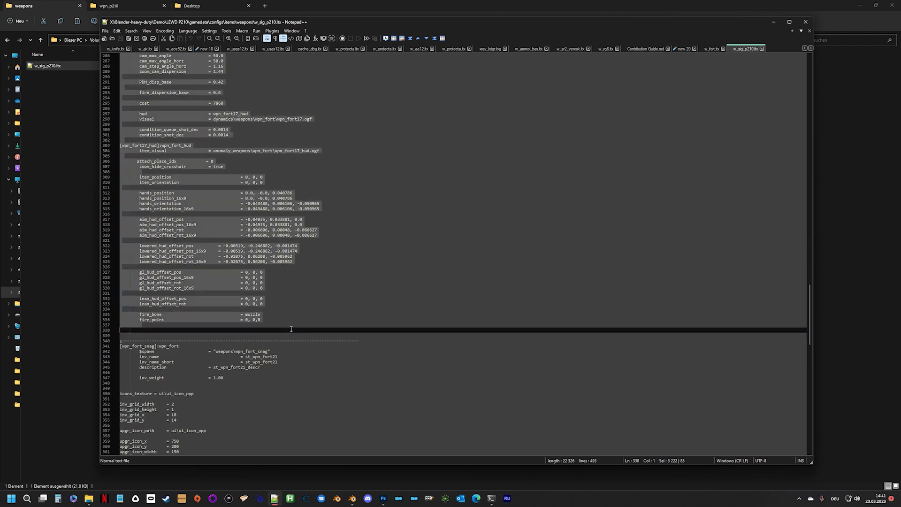
pyautogui.press('Delete')
# Step: Examine the wpn_fort_snag section, from its header and icon, ammo and upgrade entries to the fort21 HUD animations
pyautogui.scroll(-2, 271, 340)
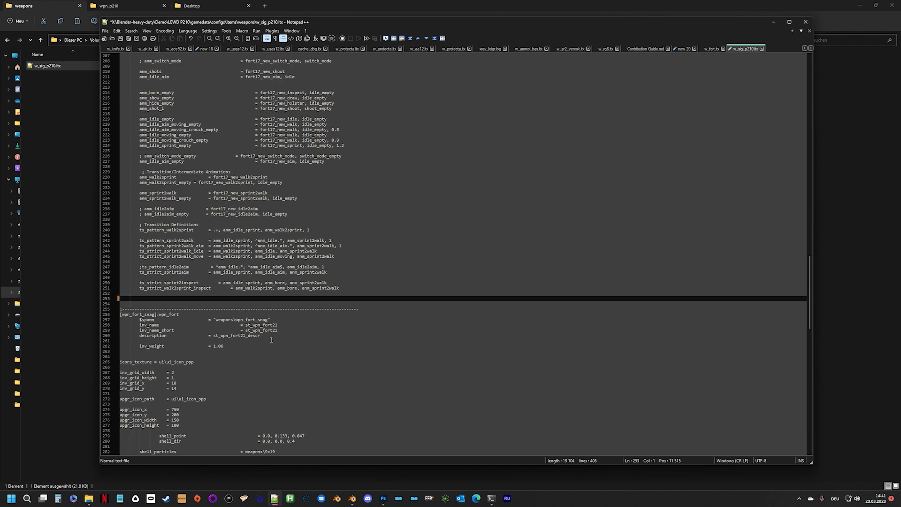
pyautogui.click(277, 325)
pyautogui.click(151, 314)
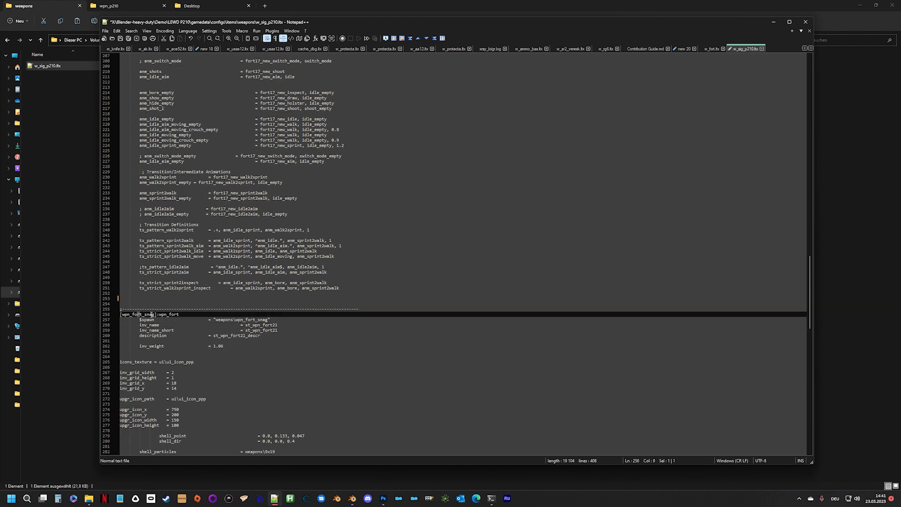
pyautogui.scroll(-5, 160, 314)
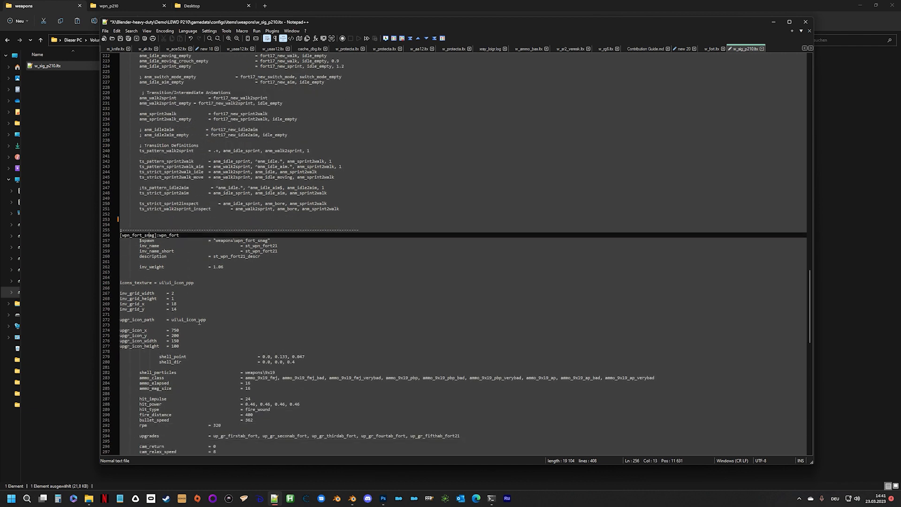
pyautogui.scroll(-9, 291, 253)
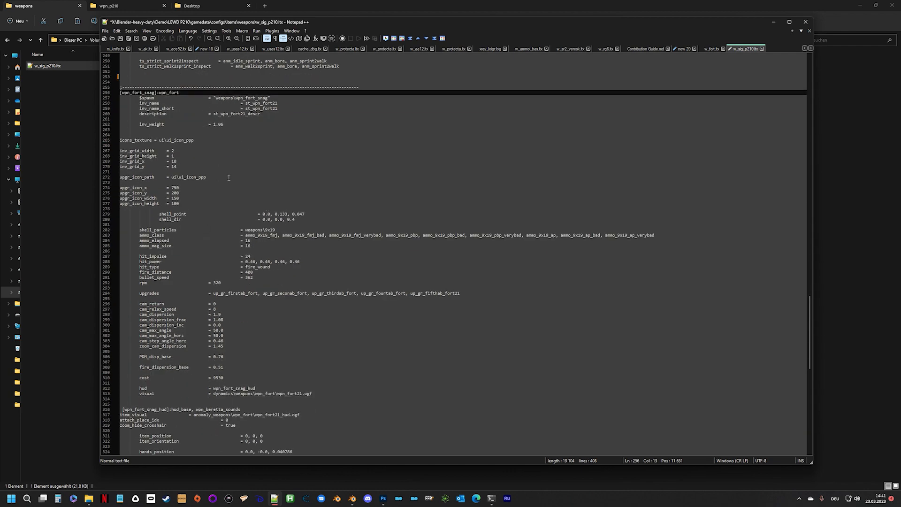
pyautogui.scroll(3, 303, 266)
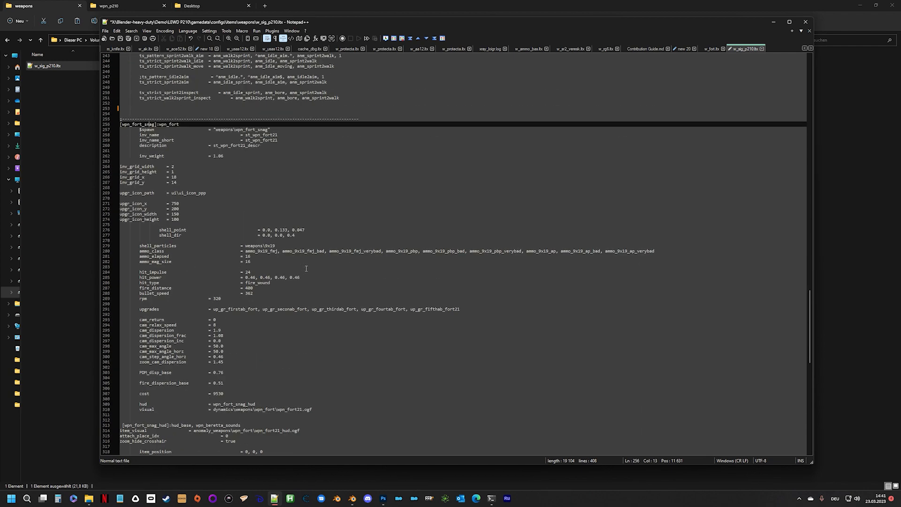
pyautogui.scroll(-13, 304, 269)
pyautogui.scroll(-9, 305, 270)
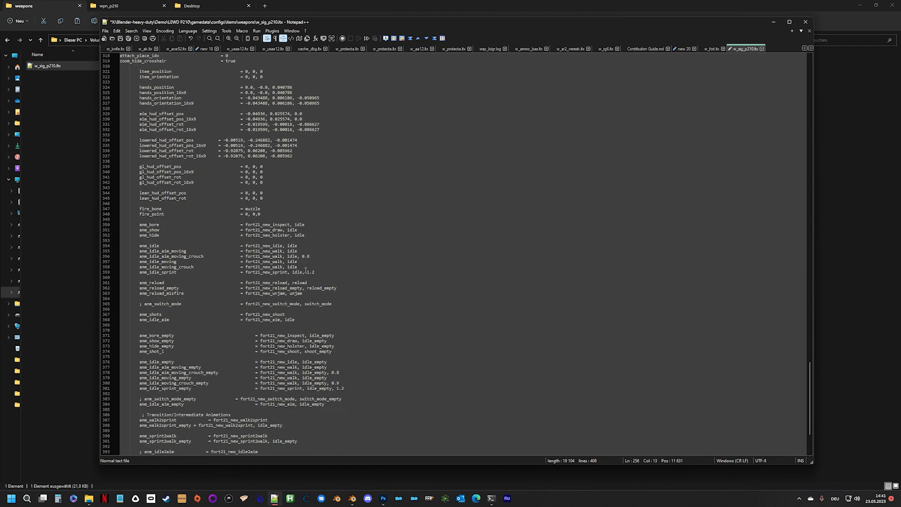
# Step: Replace wpn_fort with wpn_p210 in the bracketed section name of the first section header
pyautogui.scroll(20, 309, 269)
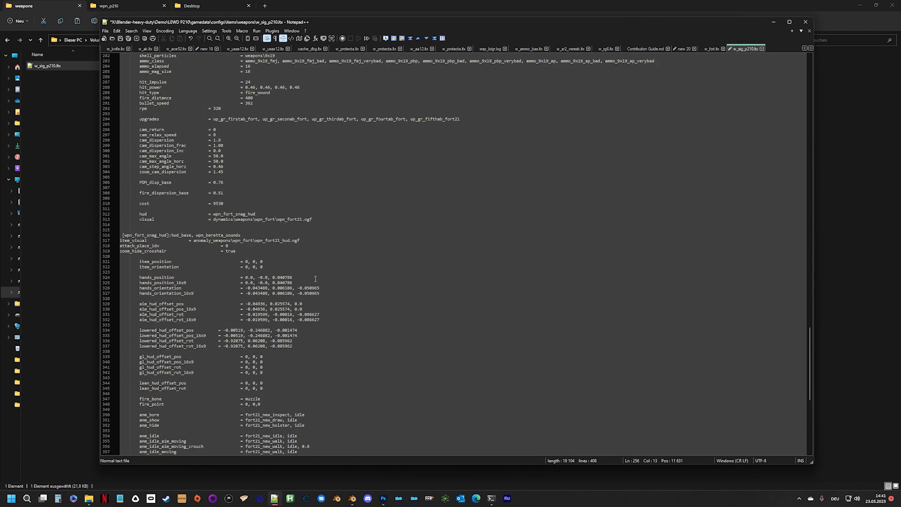
pyautogui.scroll(20, 315, 286)
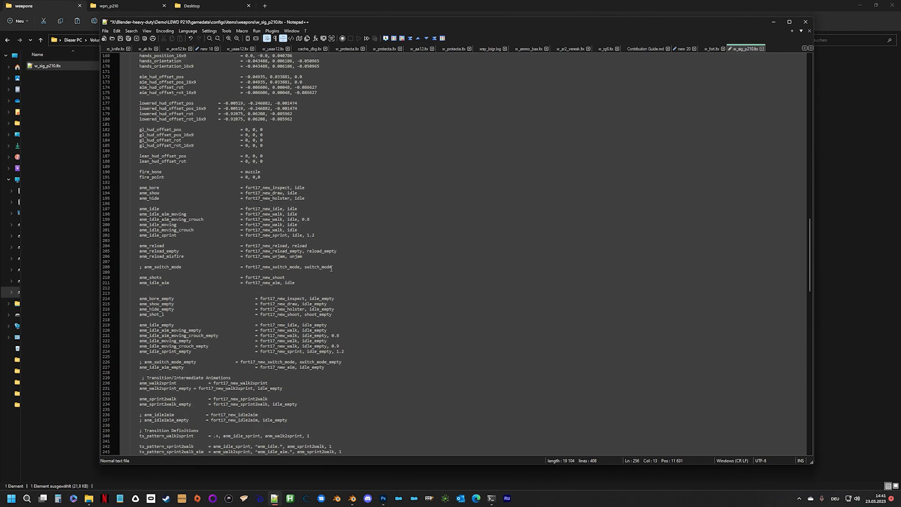
pyautogui.scroll(20, 266, 201)
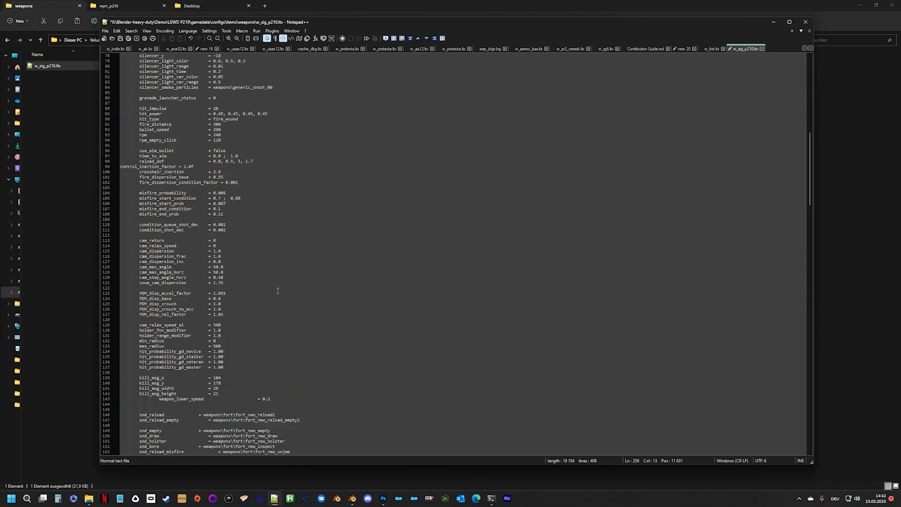
pyautogui.scroll(8, 277, 284)
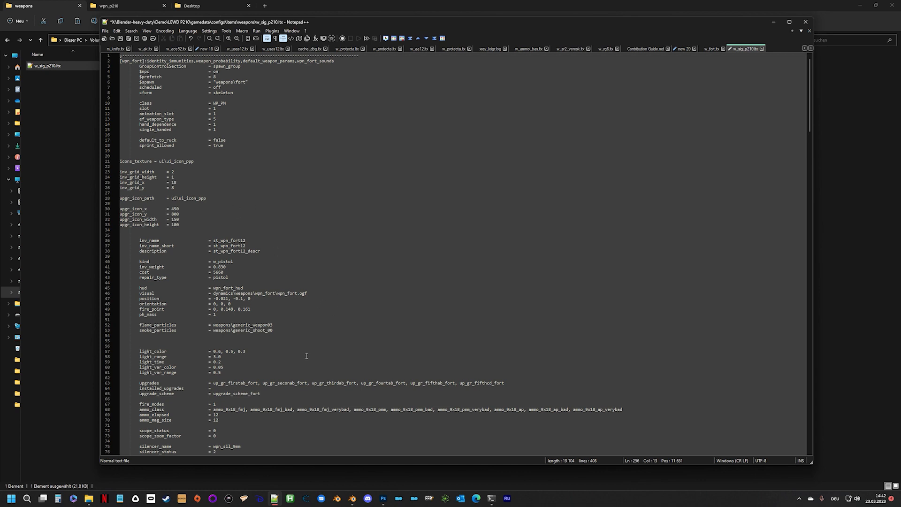
pyautogui.scroll(-1, 303, 344)
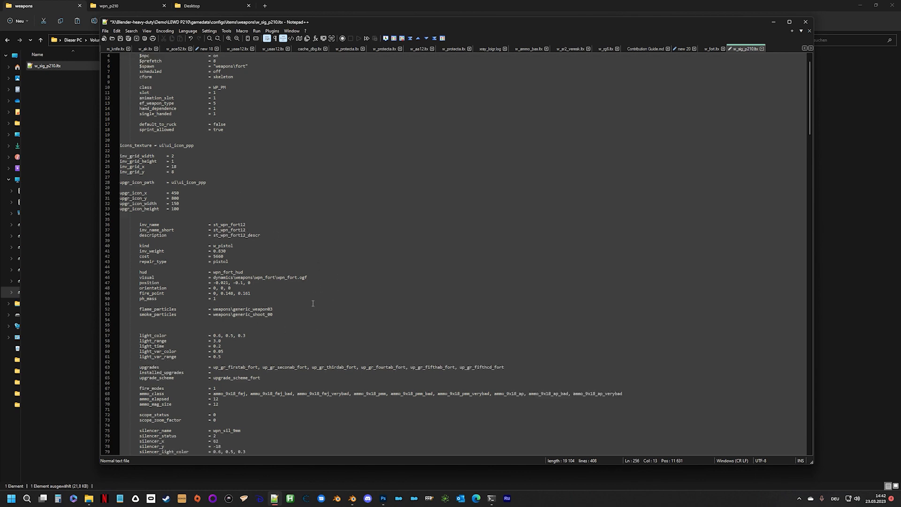
pyautogui.scroll(1, 312, 303)
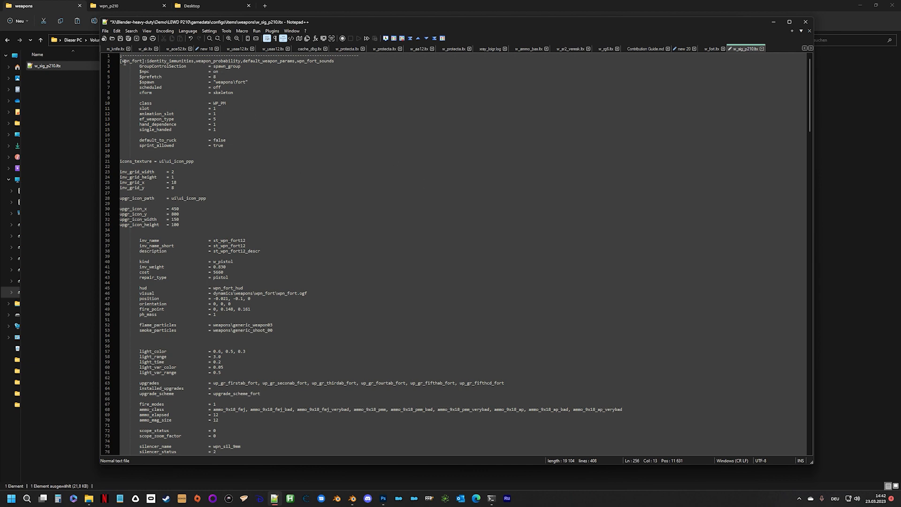
pyautogui.moveTo(122, 61); pyautogui.dragTo(142, 60)
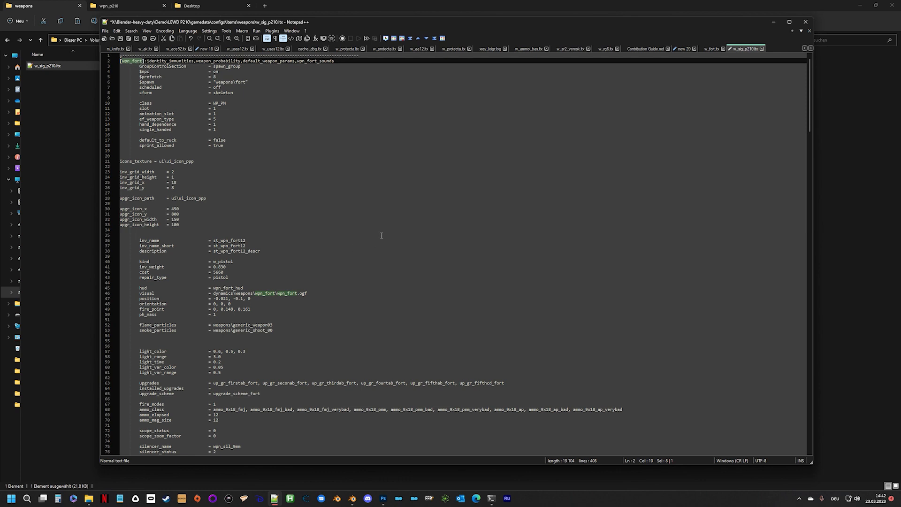
pyautogui.scroll(-5, 377, 233)
pyautogui.scroll(5, 382, 227)
pyautogui.hotkey('ctrl', 'h')
pyautogui.moveTo(703, 315); pyautogui.dragTo(476, 143)
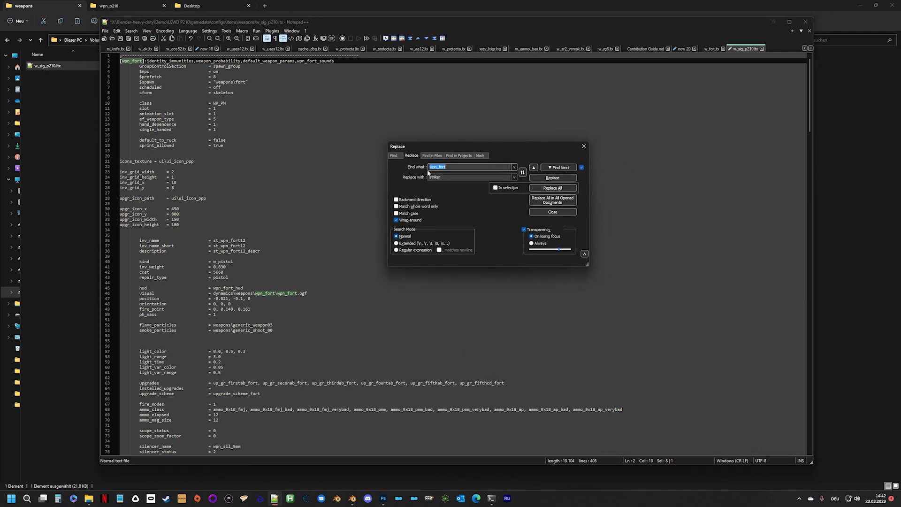
pyautogui.doubleClick(452, 177)
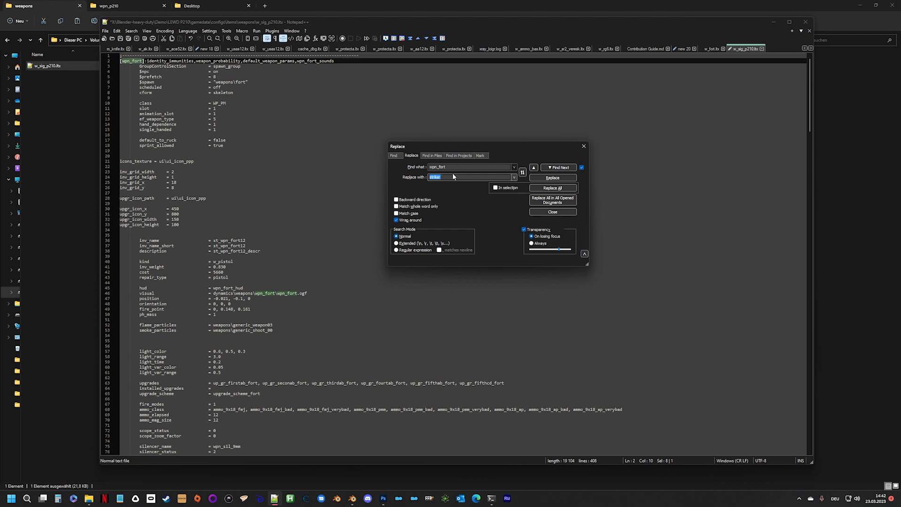
pyautogui.write('wpn_p210')
pyautogui.click(558, 180)
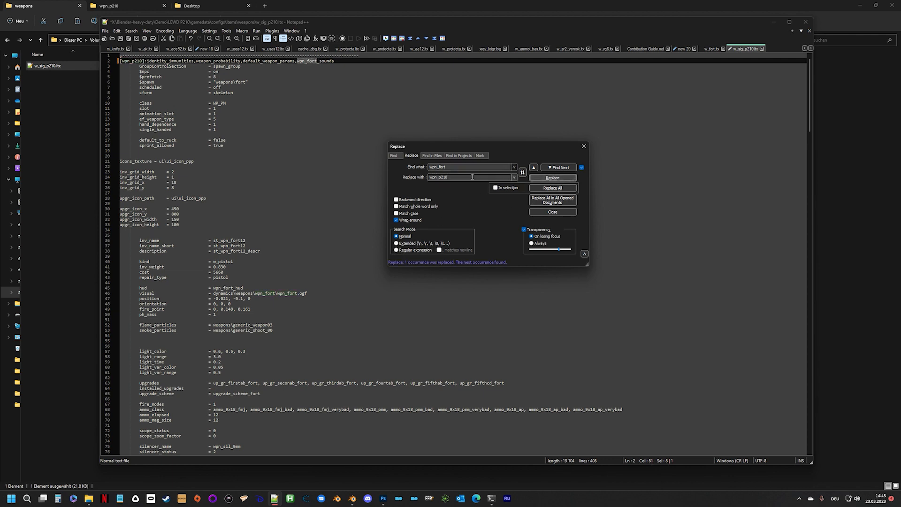
# Step: Skip the wpn_fort_sounds match and replace wpn_fort with wpn_p210 in the inv_name, inv_name_short and description entries
pyautogui.click(561, 168)
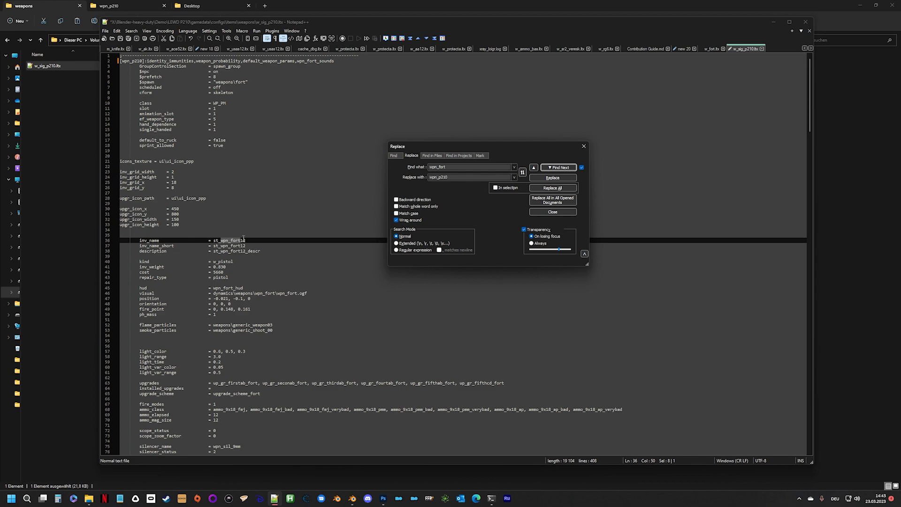
pyautogui.scroll(-19, 301, 274)
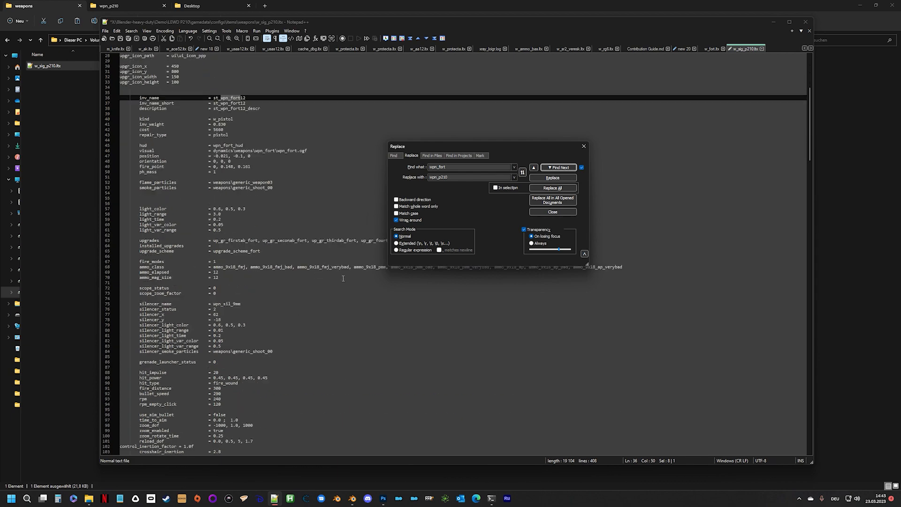
pyautogui.scroll(-20, 356, 284)
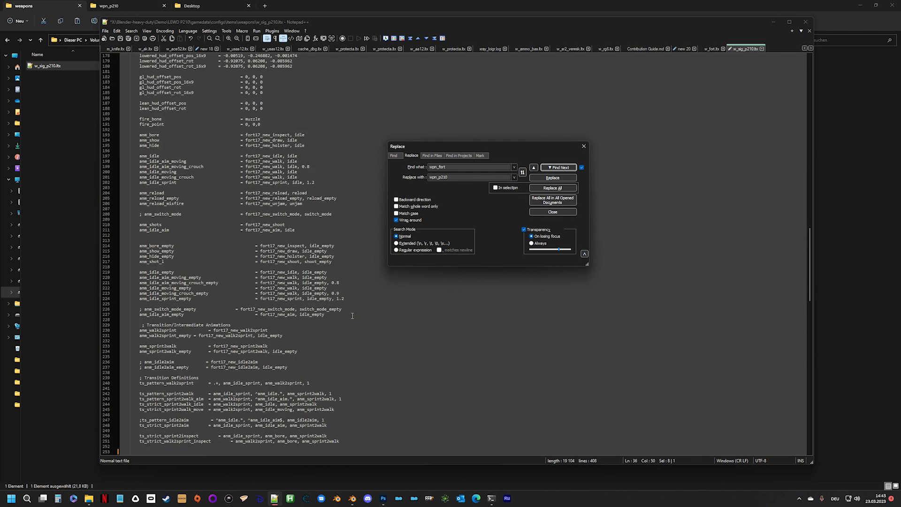
pyautogui.scroll(9, 305, 194)
pyautogui.scroll(20, 259, 229)
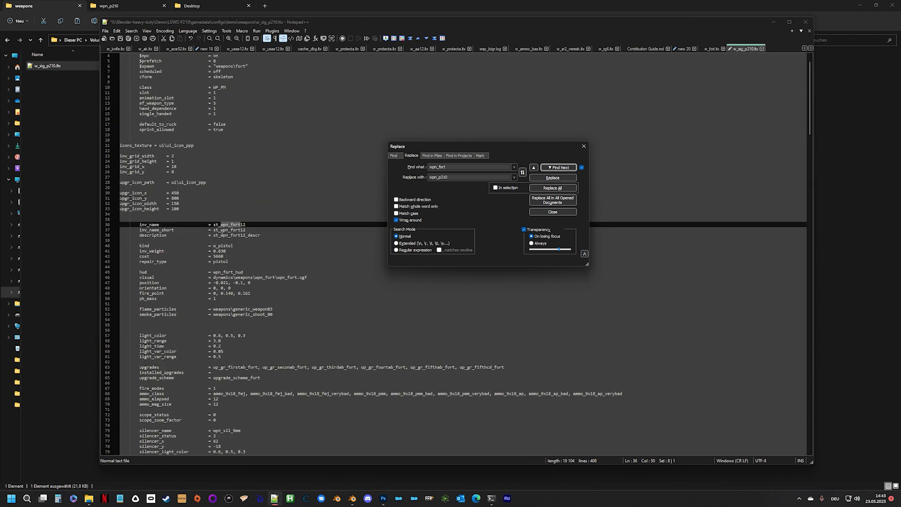
pyautogui.click(559, 177)
pyautogui.click(558, 177)
pyautogui.click(559, 177)
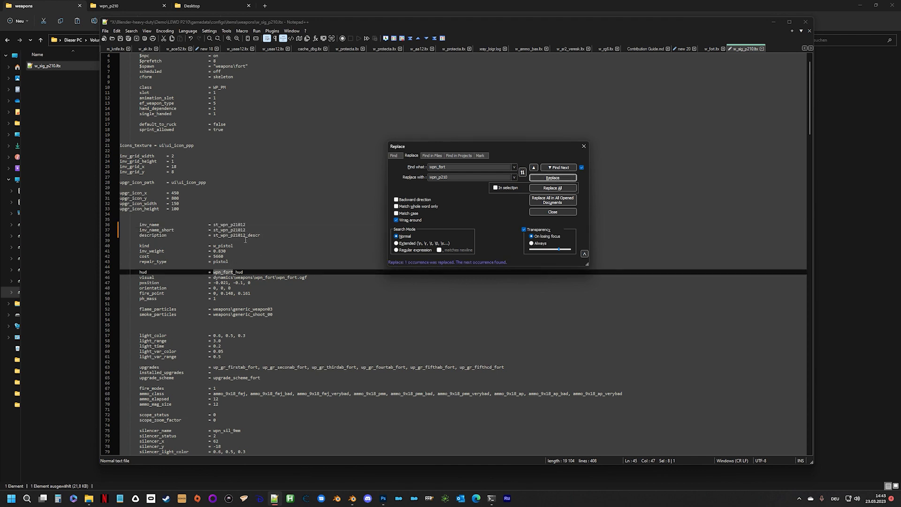
# Step: Remove the leftover 12 after wpn_p210 in the inv_name, inv_name_short and description values
pyautogui.click(249, 224)
pyautogui.press('BackSpace')
pyautogui.press('BackSpace')
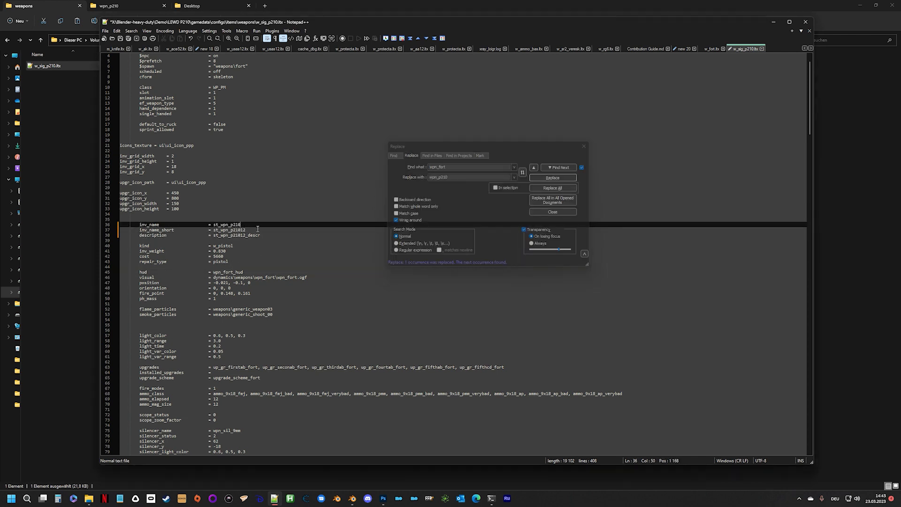
pyautogui.press('Down')
pyautogui.press('Delete')
pyautogui.press('Delete')
pyautogui.press('Down')
pyautogui.press('Delete')
pyautogui.press('Delete')
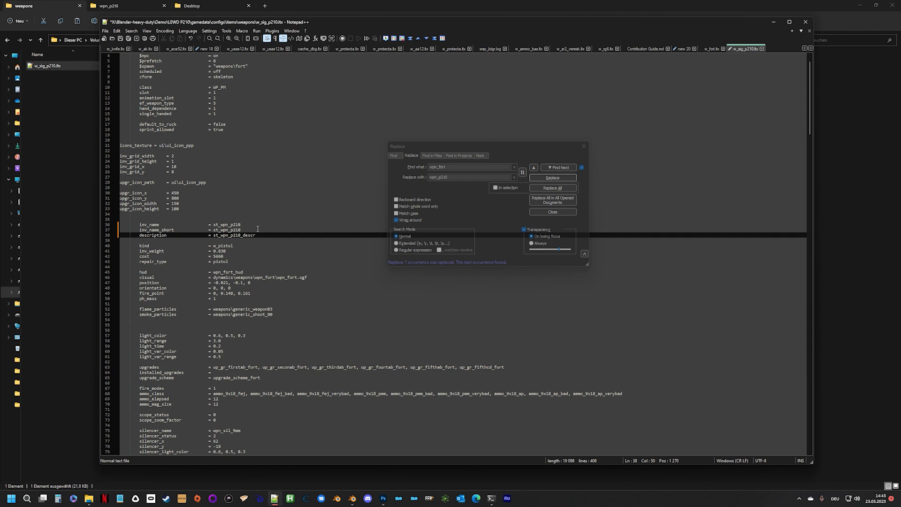
# Step: Replace wpn_fort with wpn_p210 in the hud entry and in both the folder and file name of the visual path
pyautogui.click(561, 177)
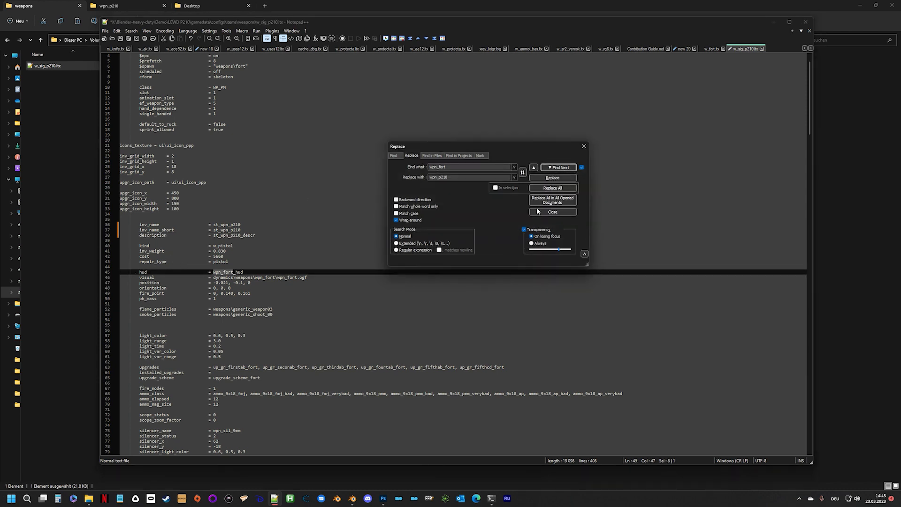
pyautogui.click(561, 177)
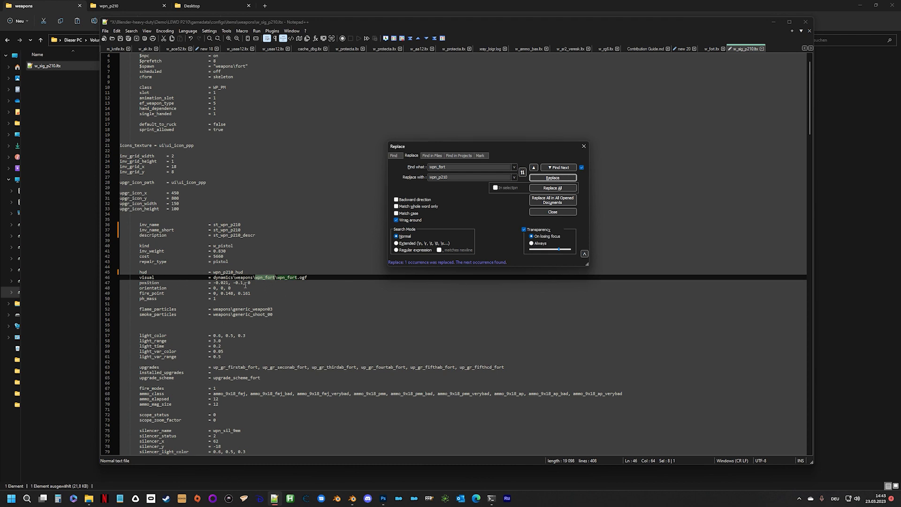
pyautogui.click(547, 178)
pyautogui.click(552, 177)
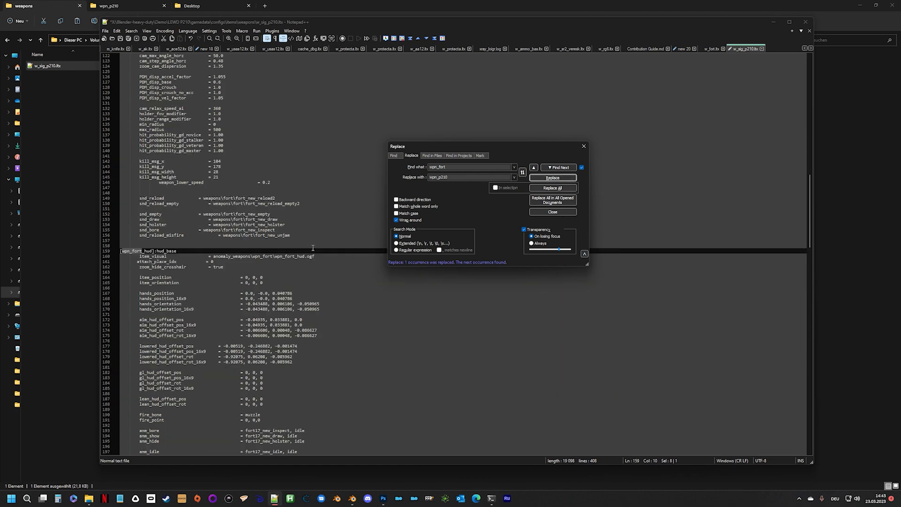
# Step: Append _world to the file name in the visual path so it reads wpn_p210_world.ogf
pyautogui.scroll(1, 308, 251)
pyautogui.scroll(20, 309, 250)
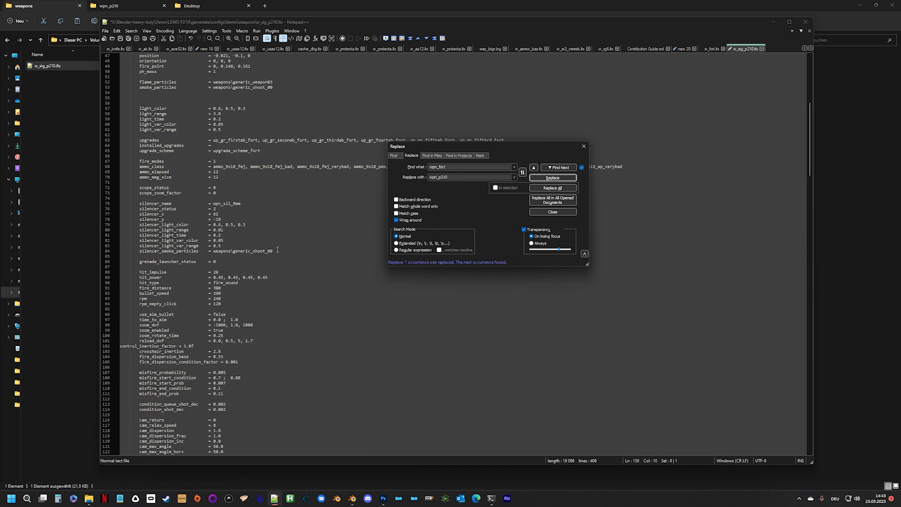
pyautogui.scroll(8, 277, 250)
pyautogui.click(299, 178)
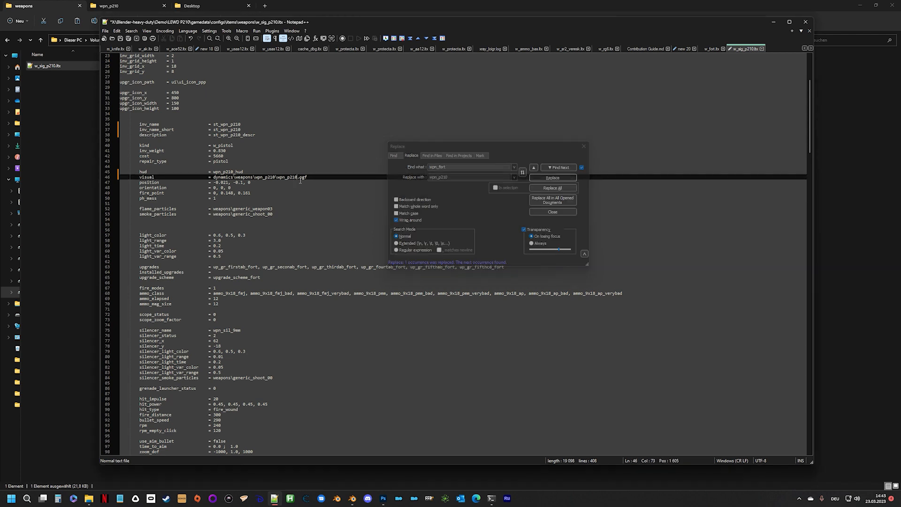
pyautogui.write('_world')
# Step: Replace wpn_fort with wpn_p210 in the HUD section's header and in the folder and file name of its item_visual path
pyautogui.click(559, 167)
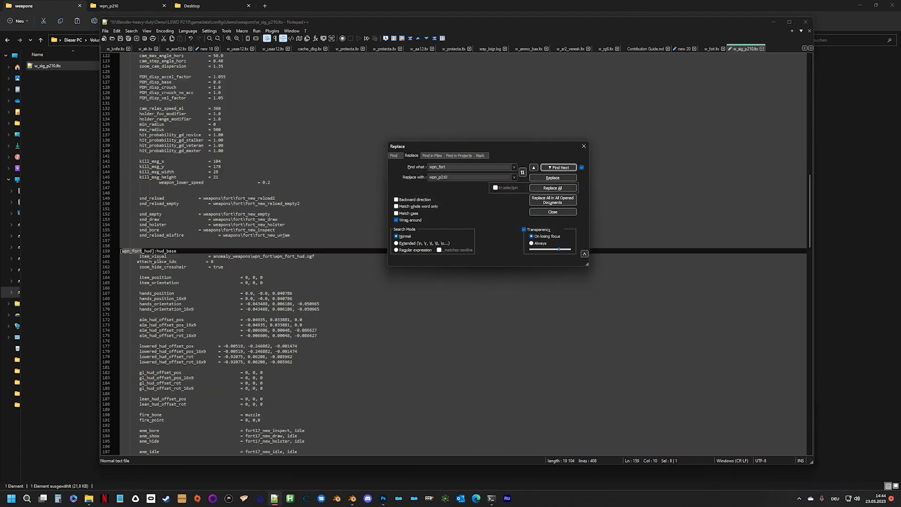
pyautogui.click(552, 177)
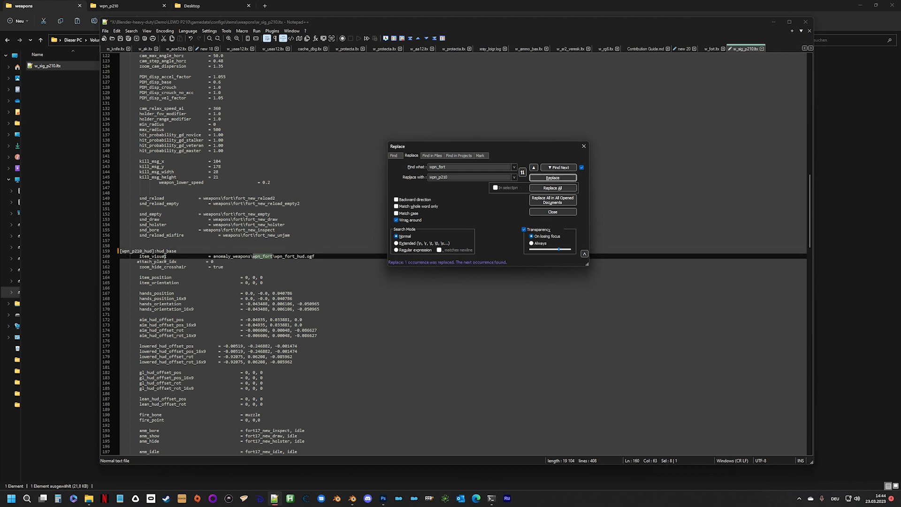
pyautogui.click(552, 177)
pyautogui.click(552, 177)
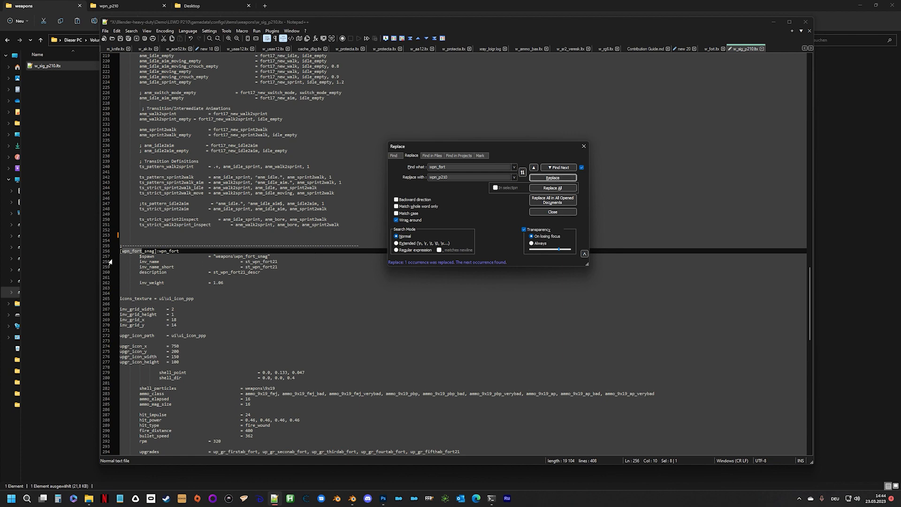
# Step: Examine the wpn_fort_snag section against the wpn_p210_hud section, checking the stats, ammo and animation entries
pyautogui.scroll(-4, 270, 285)
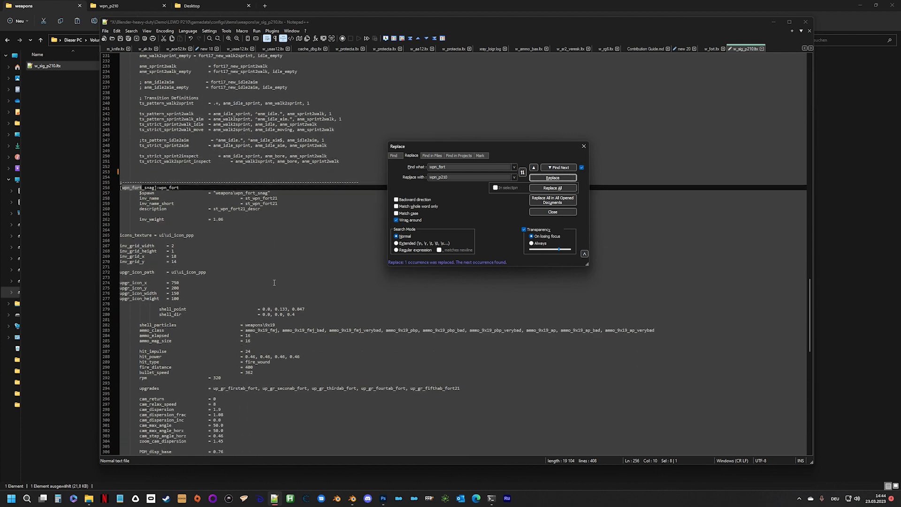
pyautogui.scroll(-8, 288, 294)
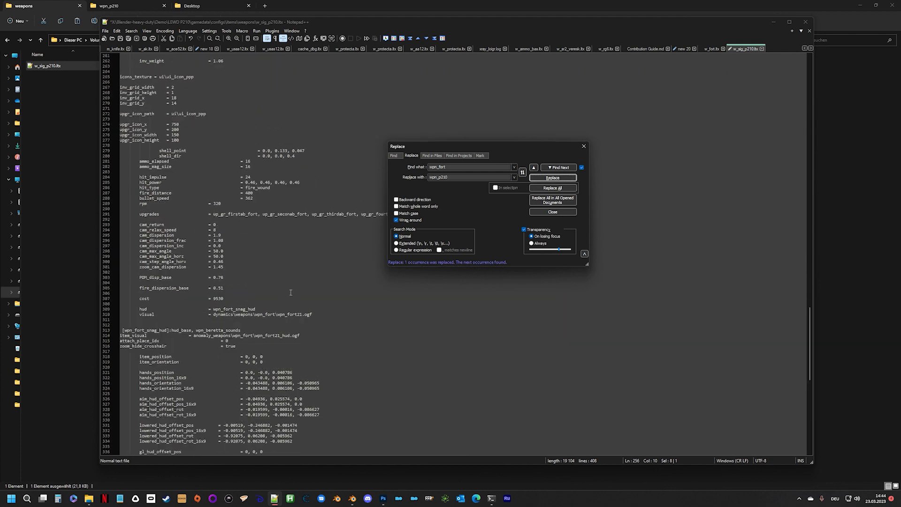
pyautogui.scroll(9, 289, 294)
pyautogui.scroll(2, 289, 294)
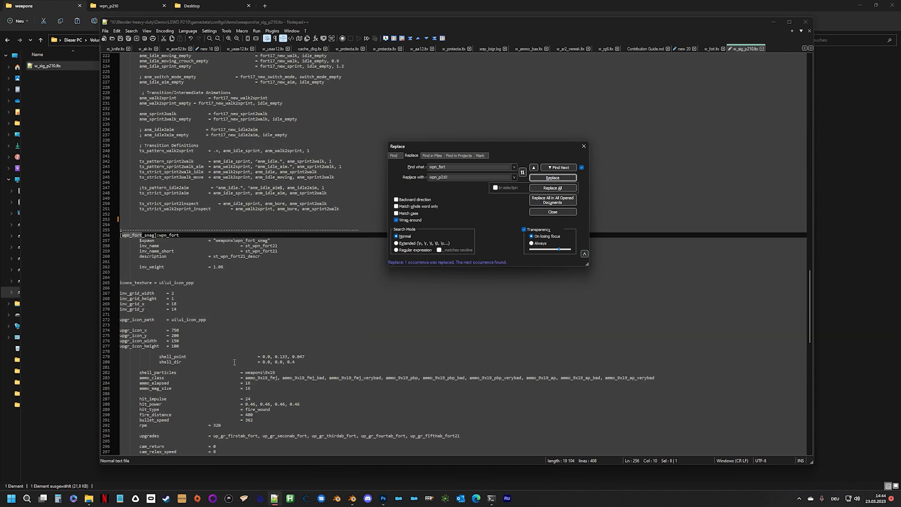
pyautogui.scroll(20, 263, 306)
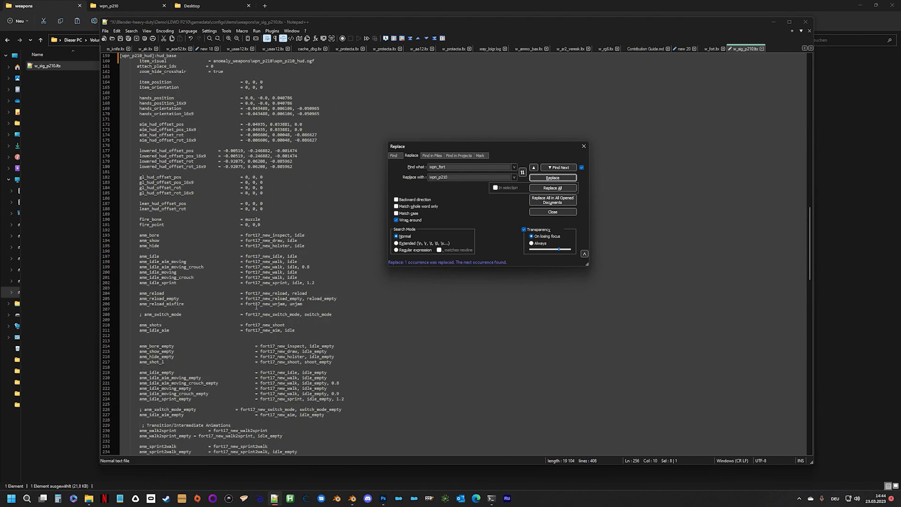
pyautogui.scroll(-20, 201, 207)
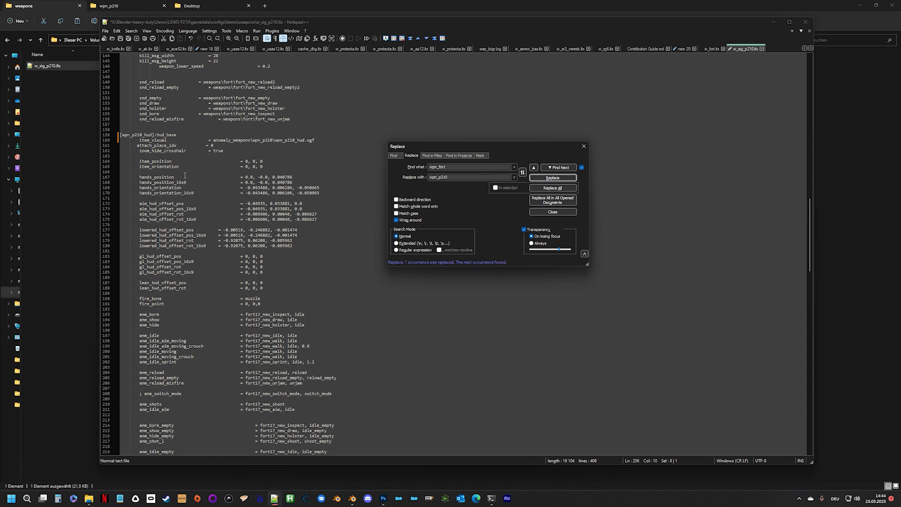
pyautogui.scroll(-16, 262, 247)
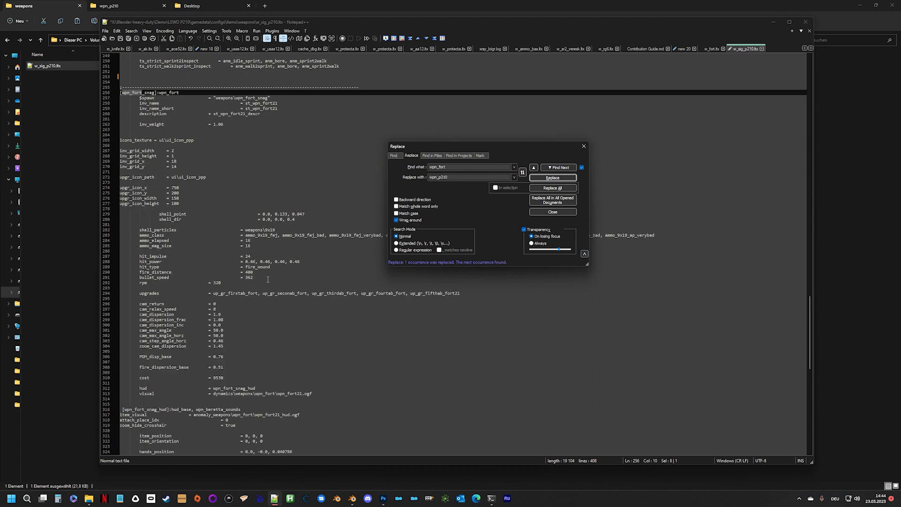
pyautogui.scroll(12, 249, 277)
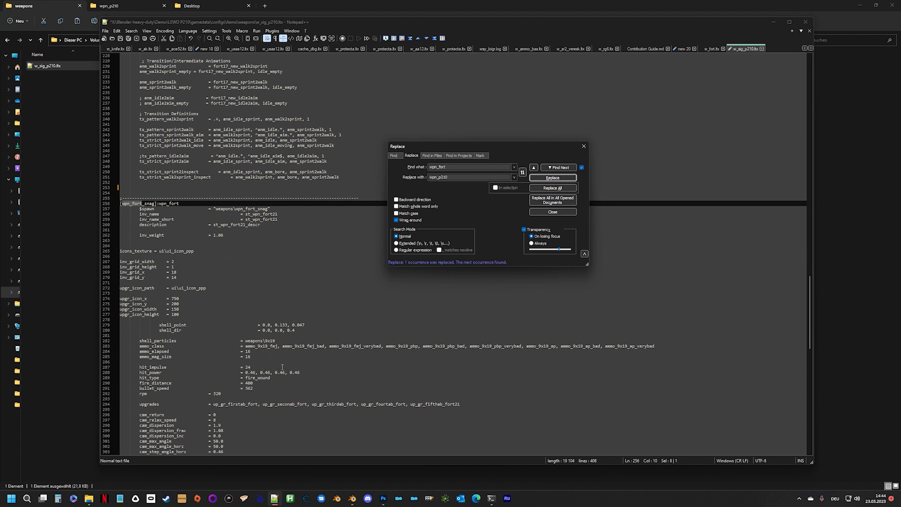
# Step: Examine the ammo_class list and remaining entries of the wpn_fort_snag section, return to the wpn_p210 section, and close the Replace dialog
pyautogui.moveTo(245, 346); pyautogui.dragTo(593, 351)
pyautogui.moveTo(657, 349); pyautogui.dragTo(659, 345)
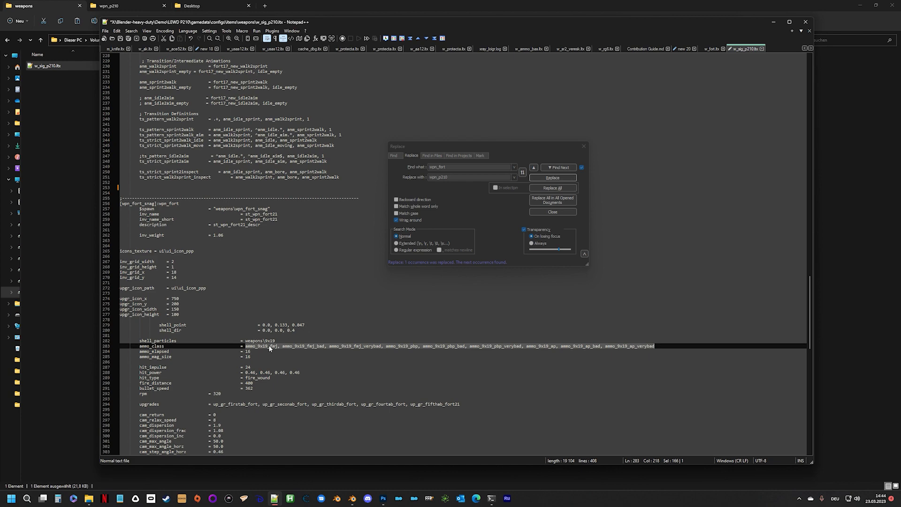
pyautogui.scroll(-20, 207, 288)
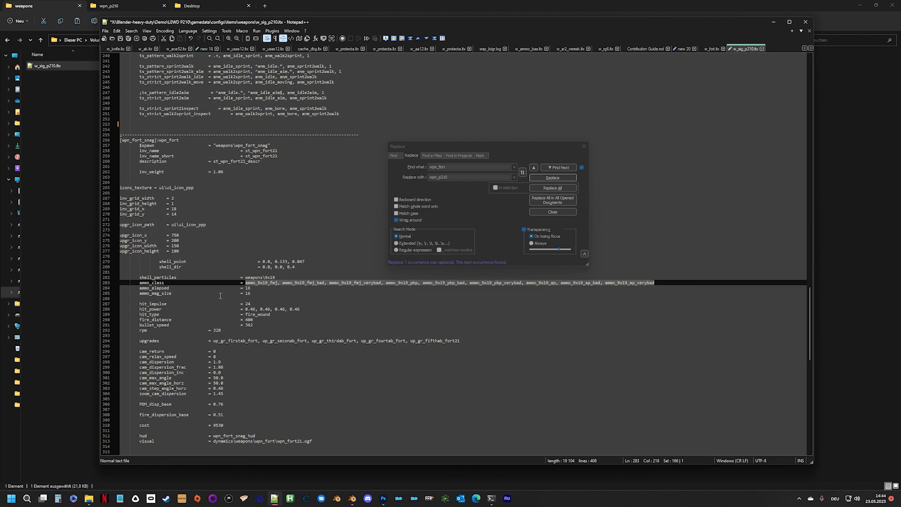
pyautogui.scroll(-11, 298, 304)
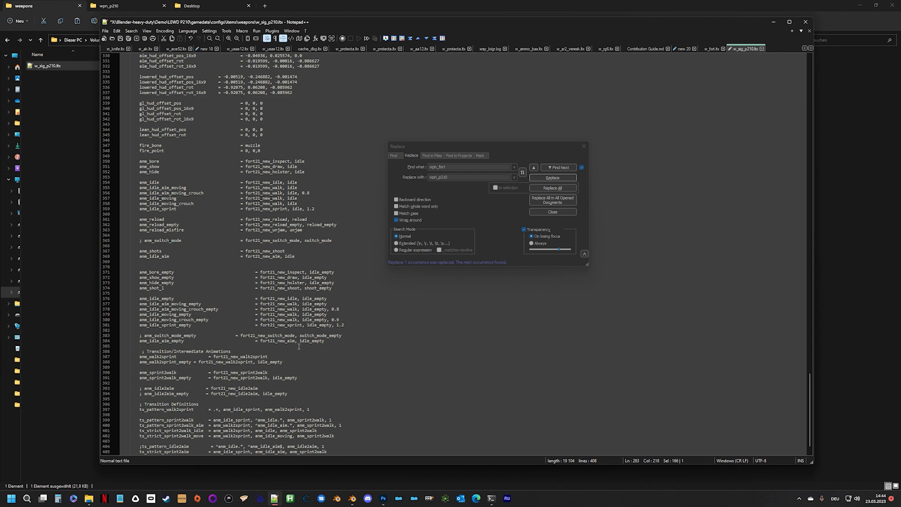
pyautogui.scroll(-1, 240, 266)
pyautogui.scroll(20, 277, 332)
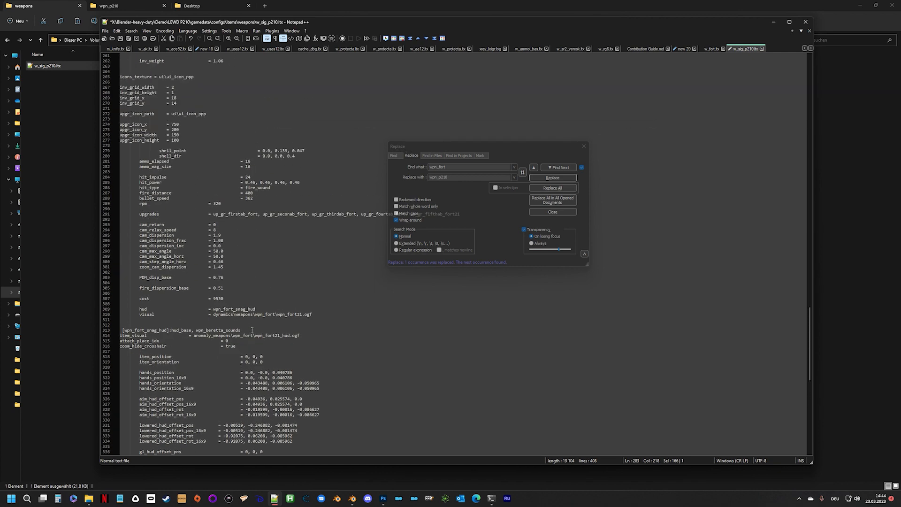
pyautogui.scroll(7, 267, 332)
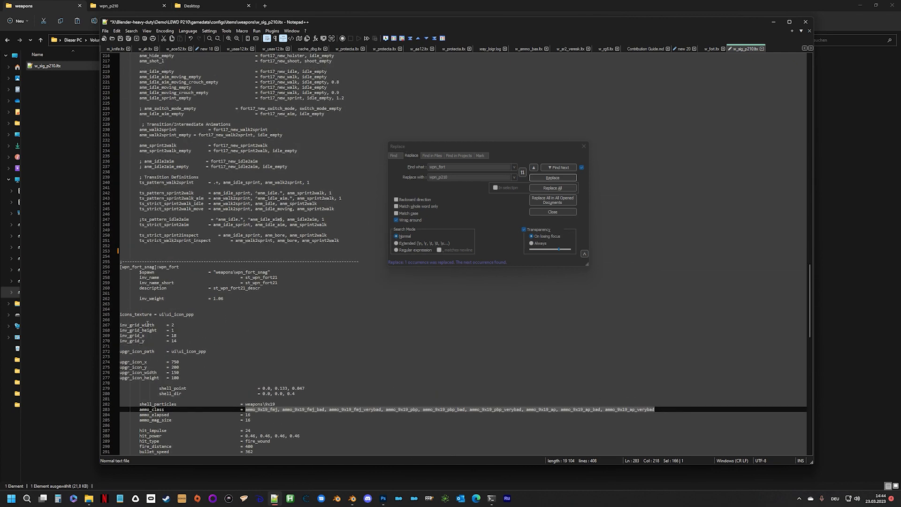
pyautogui.scroll(-4, 155, 288)
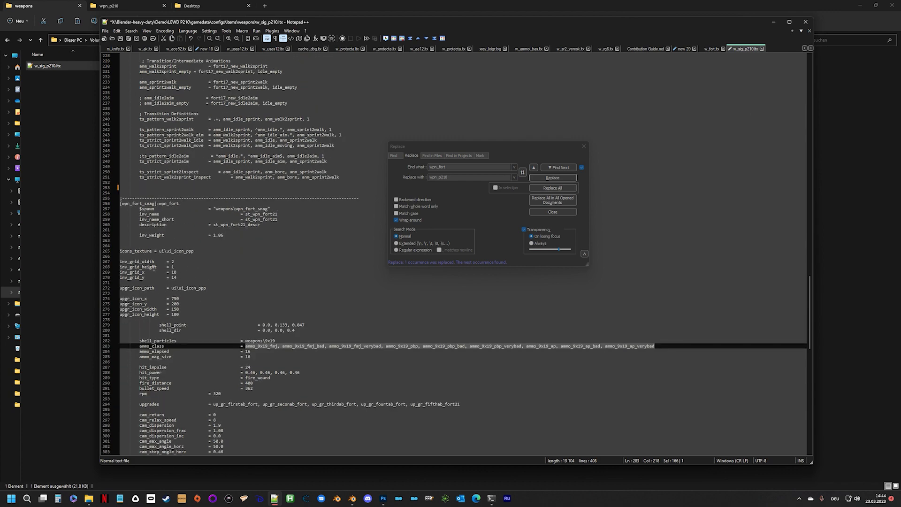
pyautogui.scroll(20, 174, 285)
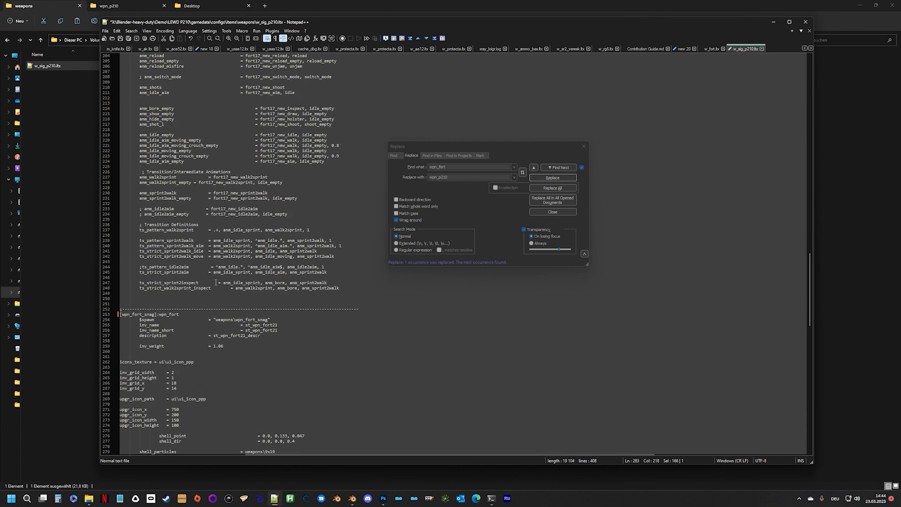
pyautogui.scroll(20, 275, 289)
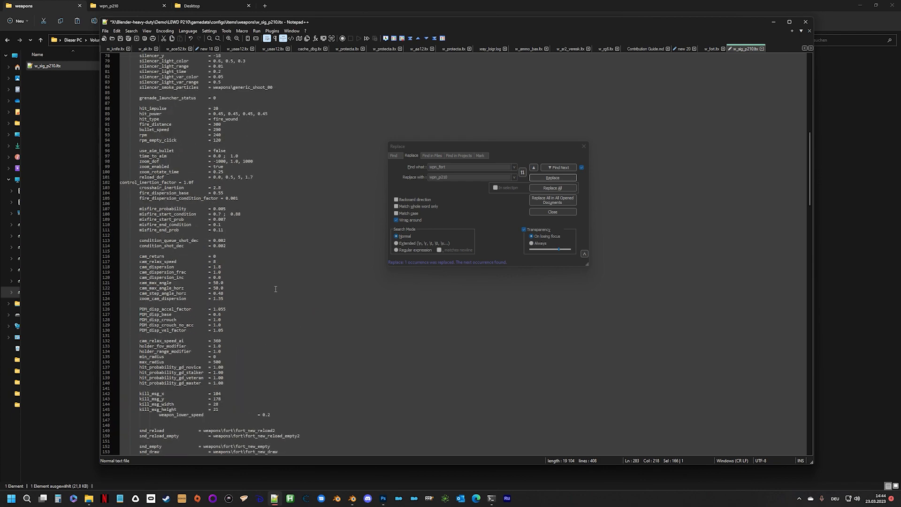
pyautogui.scroll(3, 287, 266)
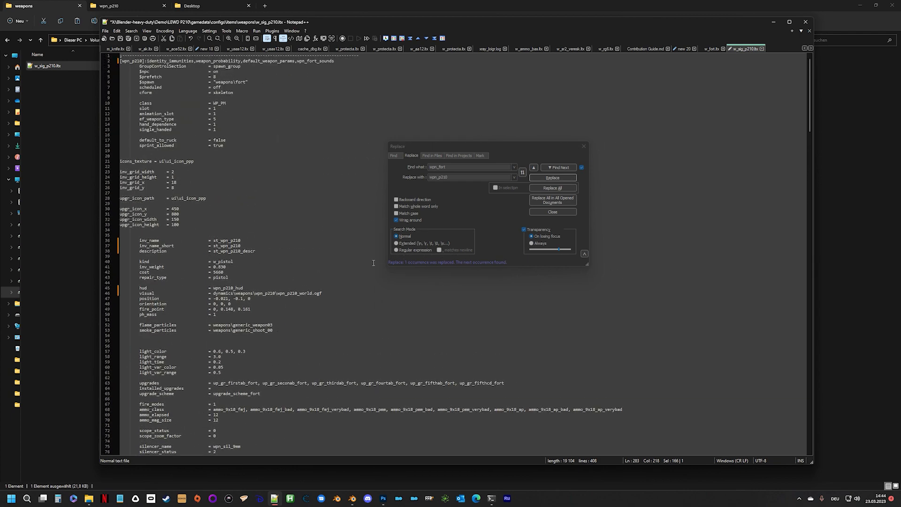
pyautogui.click(583, 145)
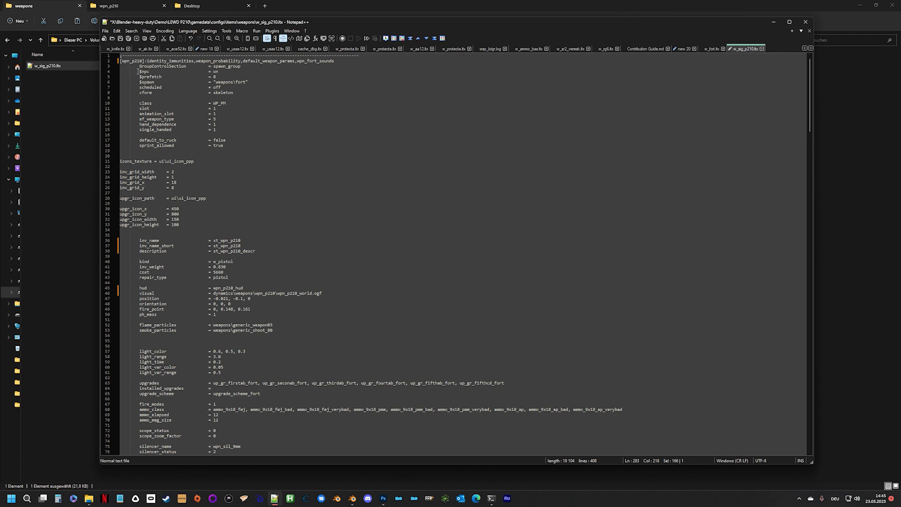
# Step: Change the icons_texture path in the wpn_p210 section to ui\ui_p210
pyautogui.moveTo(140, 66); pyautogui.dragTo(258, 146)
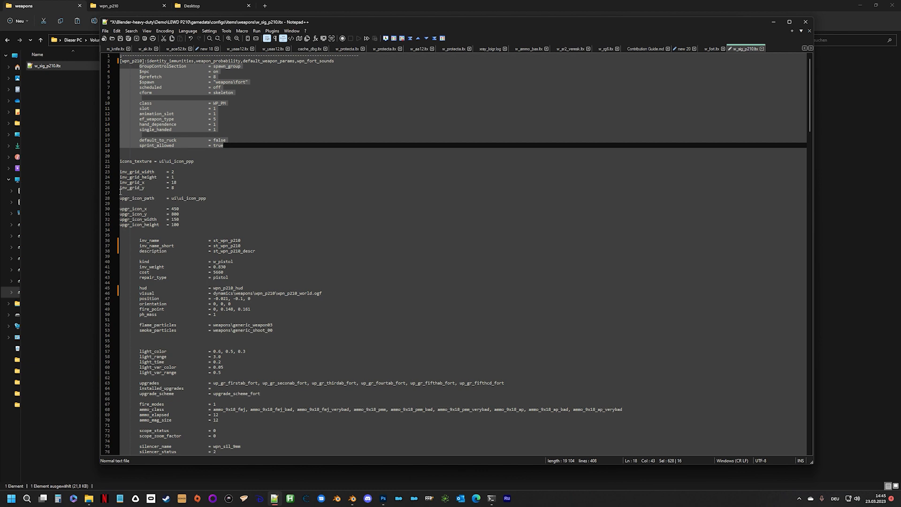
pyautogui.moveTo(174, 160); pyautogui.dragTo(198, 161)
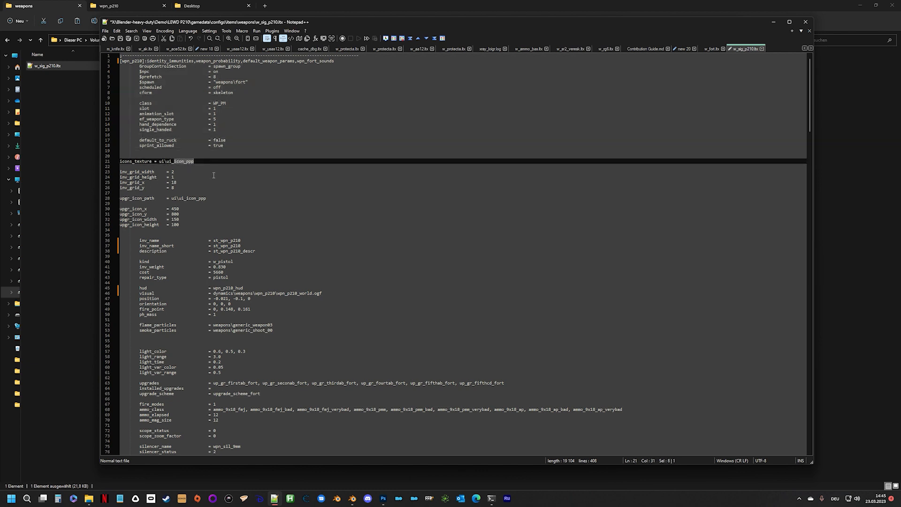
pyautogui.write('p210')
# Step: Set both inv_grid_x and inv_grid_y in the wpn_p210 section to 0
pyautogui.click(175, 171)
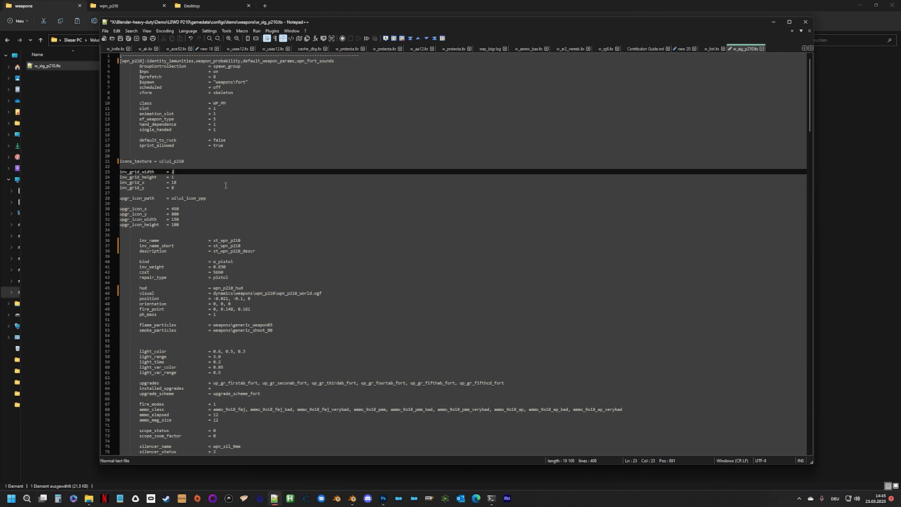
pyautogui.click(180, 176)
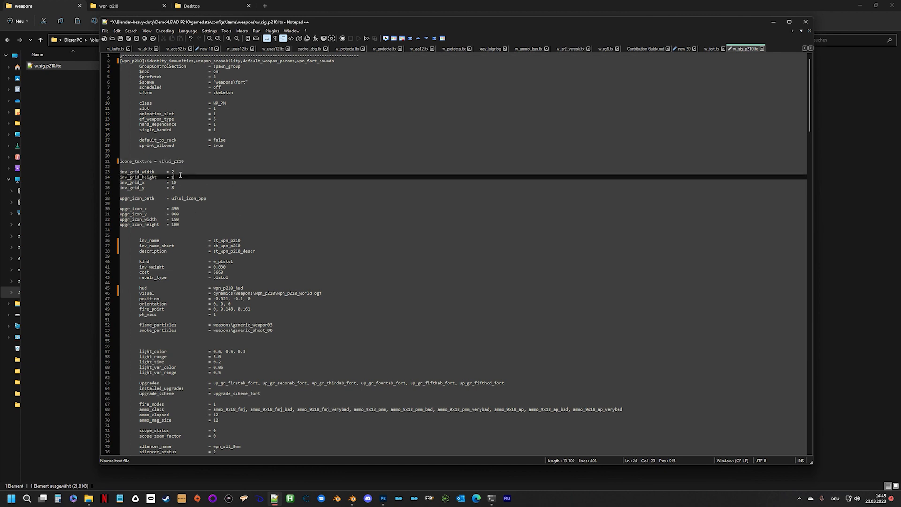
pyautogui.click(204, 183)
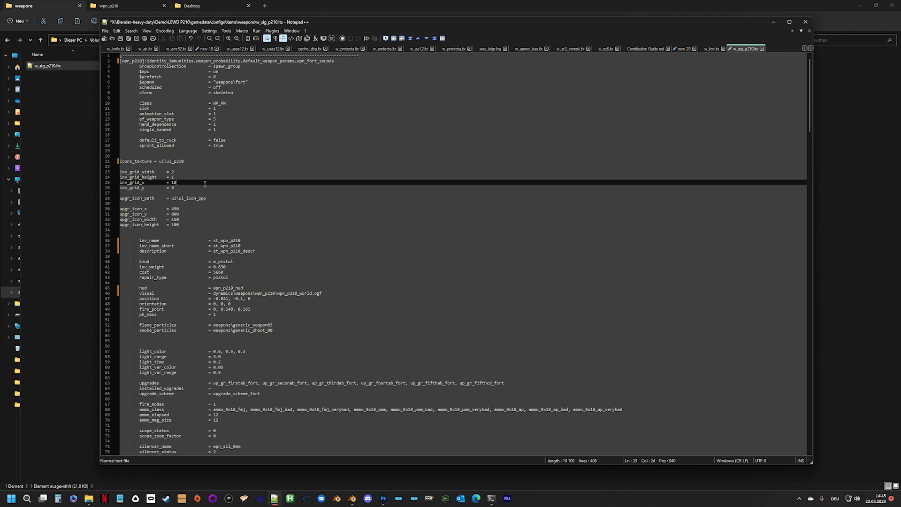
pyautogui.press('BackSpace')
pyautogui.write('0')
pyautogui.press('Down')
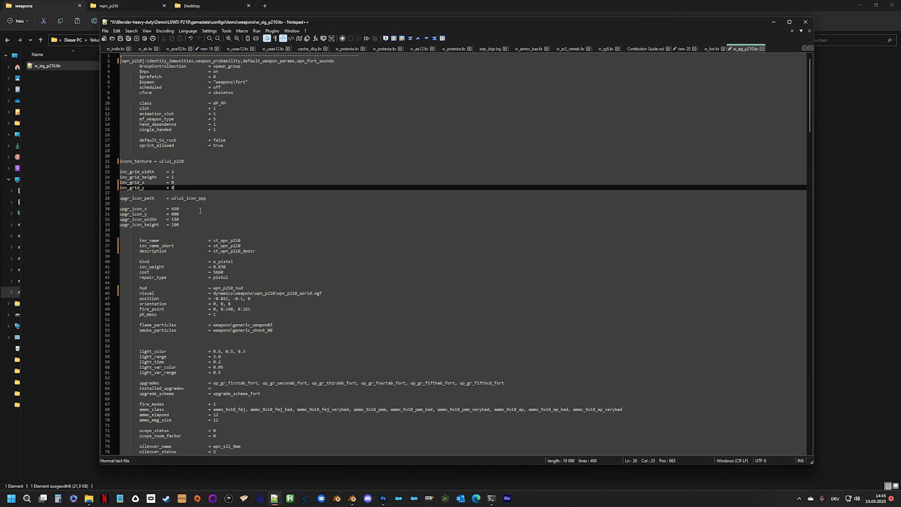
# Step: Review the upgrade icon entries, inventory weight and cost of the wpn_p210 section
pyautogui.scroll(-6, 312, 211)
pyautogui.scroll(6, 312, 212)
pyautogui.moveTo(121, 199); pyautogui.dragTo(192, 224)
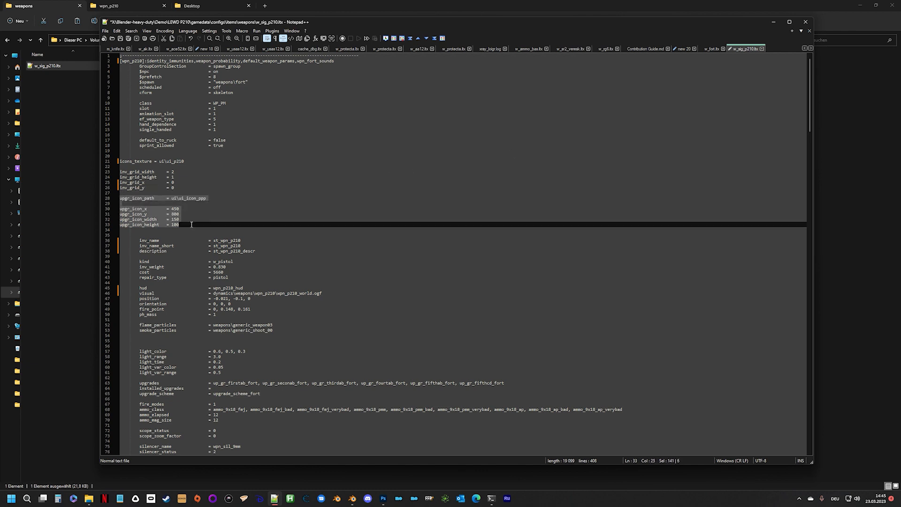
pyautogui.click(173, 214)
pyautogui.scroll(-3, 271, 210)
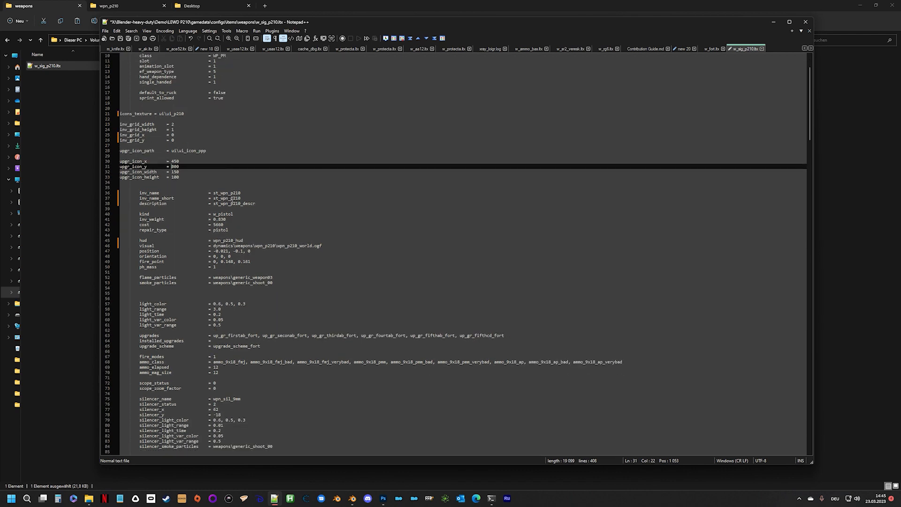
pyautogui.scroll(-2, 231, 198)
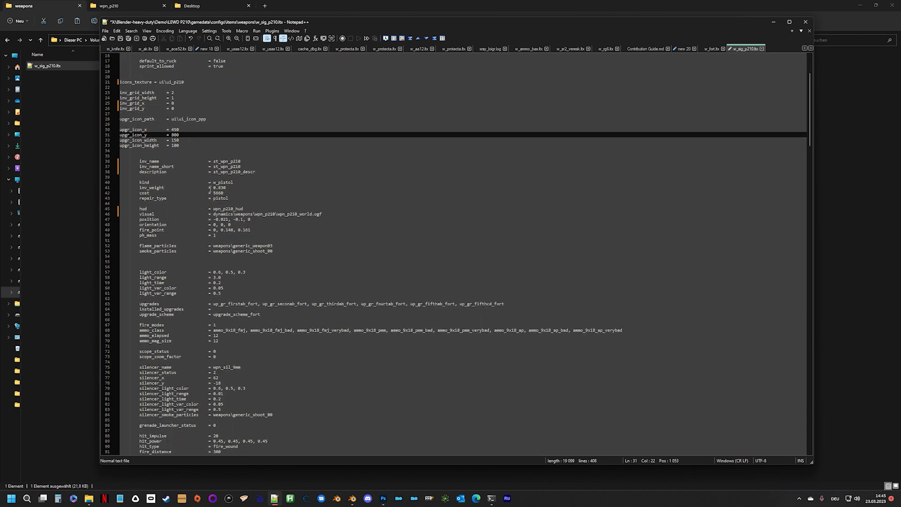
pyautogui.click(219, 188)
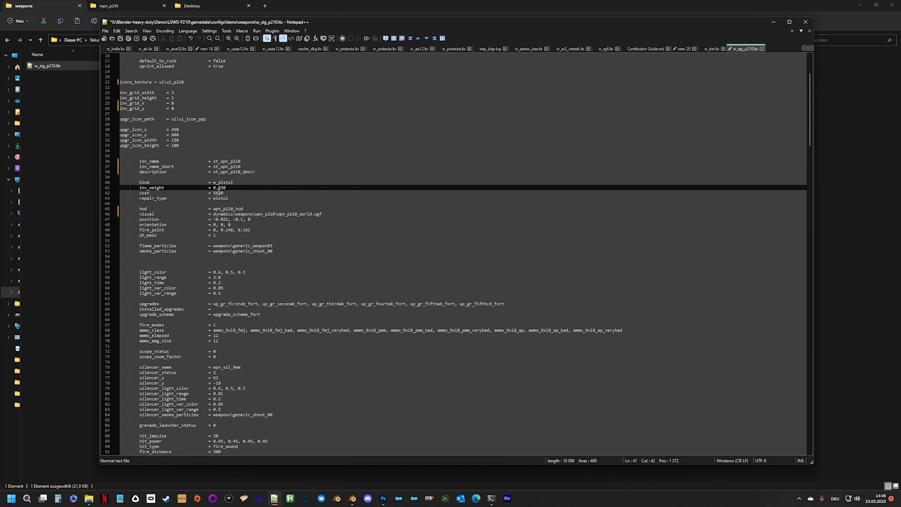
pyautogui.click(217, 193)
pyautogui.scroll(-1, 245, 220)
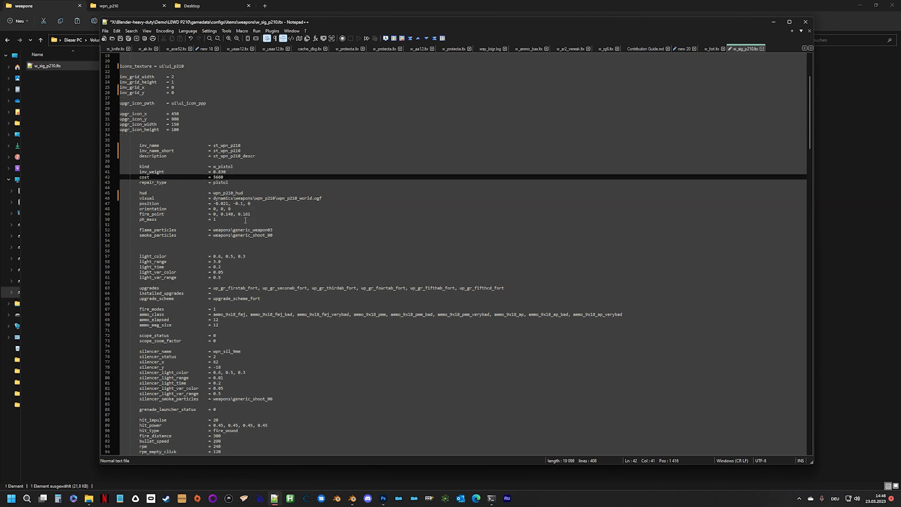
pyautogui.scroll(-1, 224, 198)
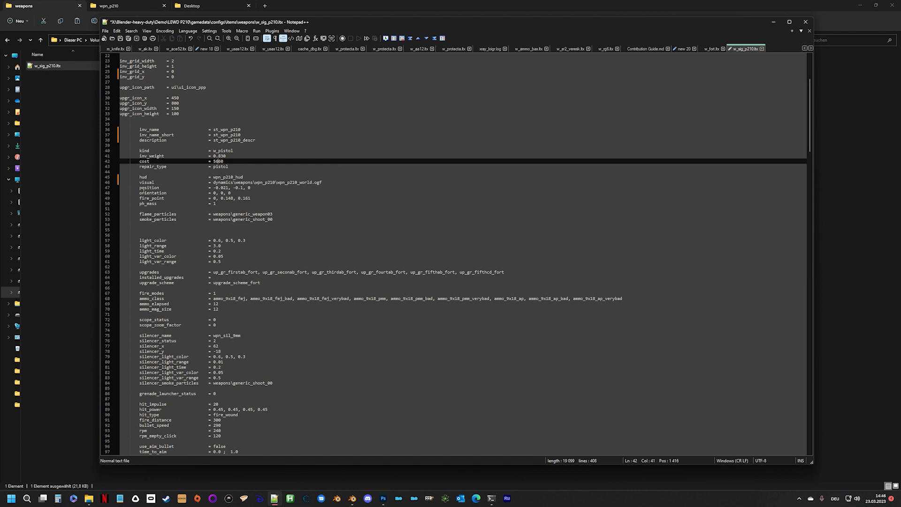
# Step: Review the position, orientation, fire point, mass, light and upgrades entries of the wpn_p210 section
pyautogui.moveTo(140, 187); pyautogui.dragTo(260, 192)
pyautogui.hotkey('shift', 'Down')
pyautogui.hotkey('shift', 'Down')
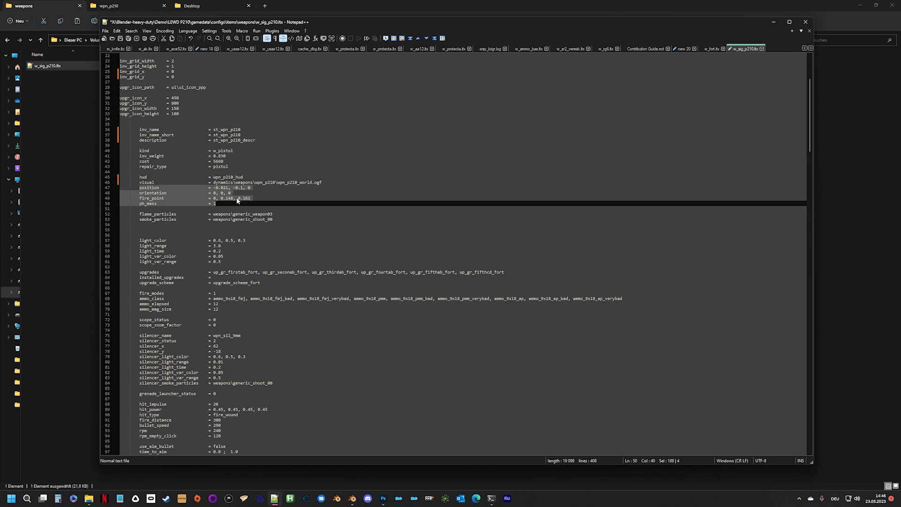
pyautogui.scroll(-1, 239, 200)
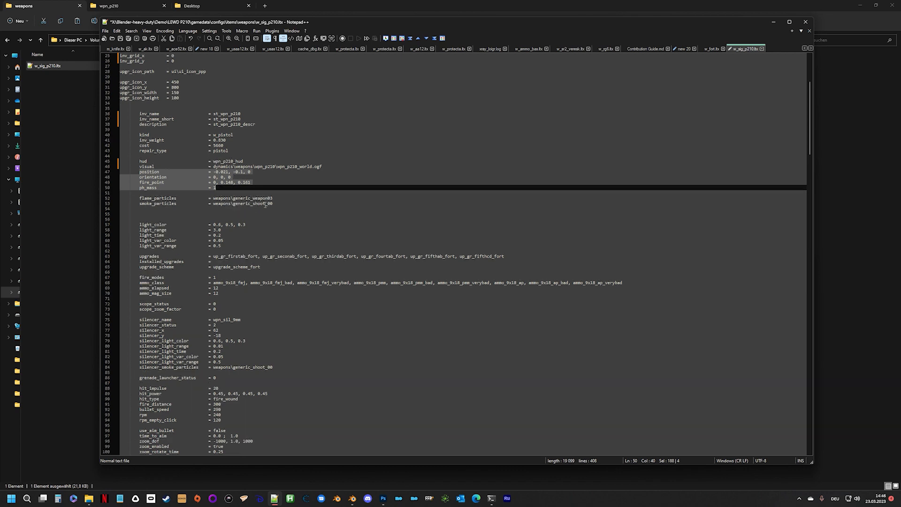
pyautogui.scroll(-1, 286, 184)
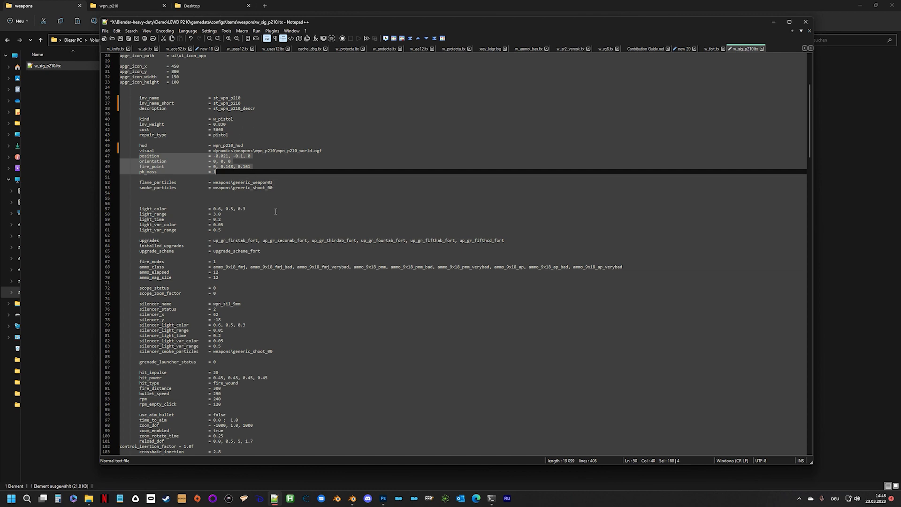
pyautogui.scroll(-2, 276, 211)
pyautogui.scroll(-1, 160, 166)
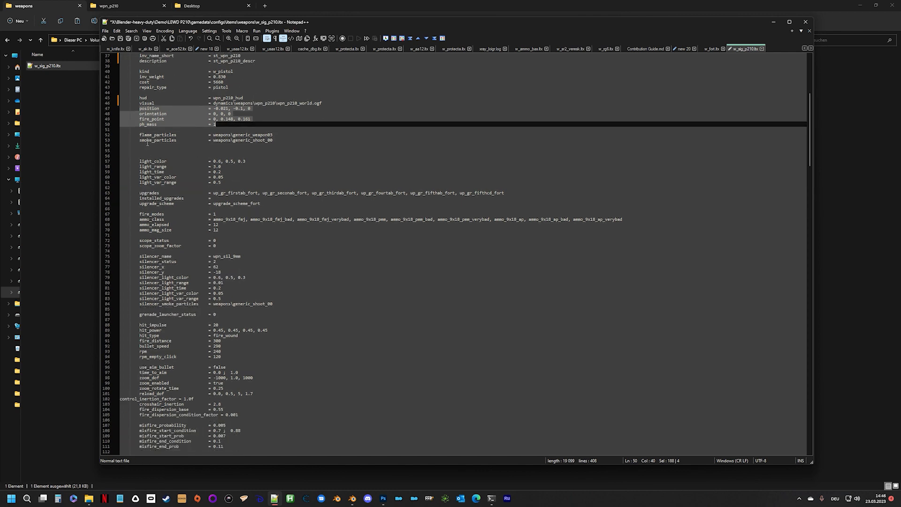
pyautogui.moveTo(147, 144); pyautogui.dragTo(189, 182)
pyautogui.scroll(-2, 186, 170)
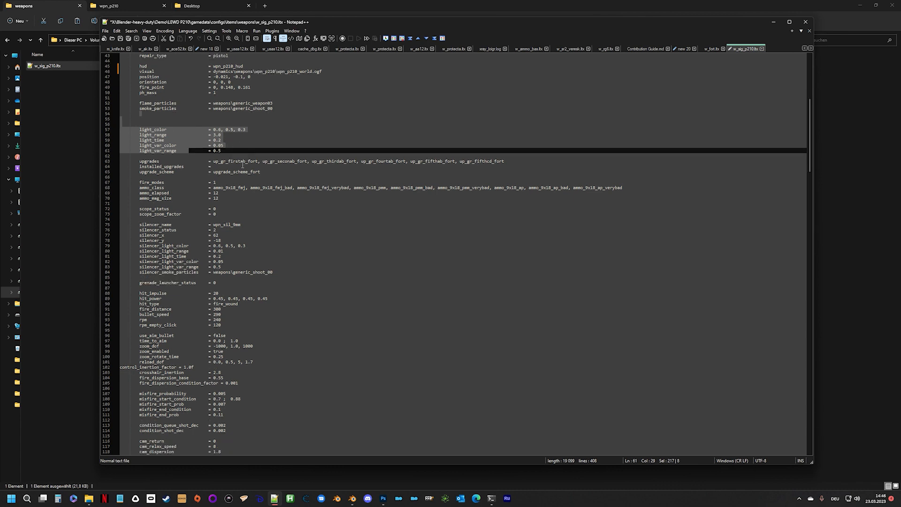
pyautogui.click(146, 162)
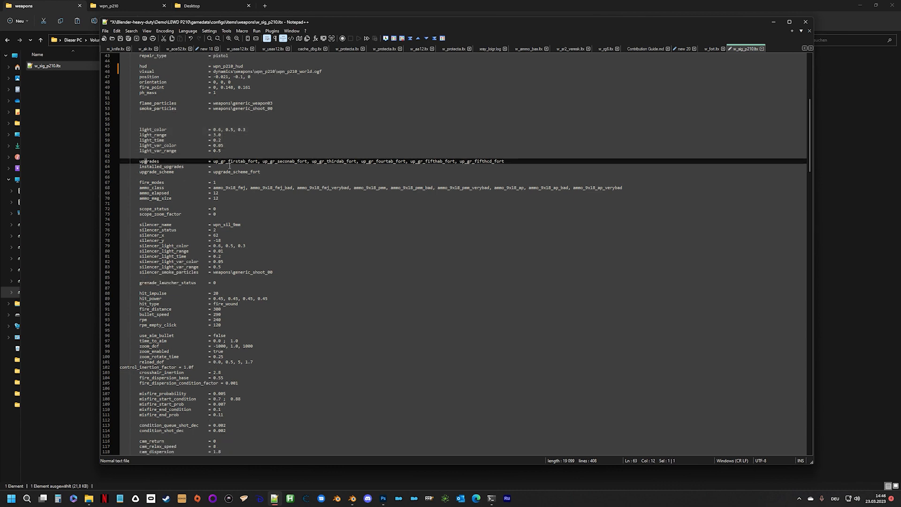
pyautogui.click(139, 161)
pyautogui.scroll(-3, 211, 179)
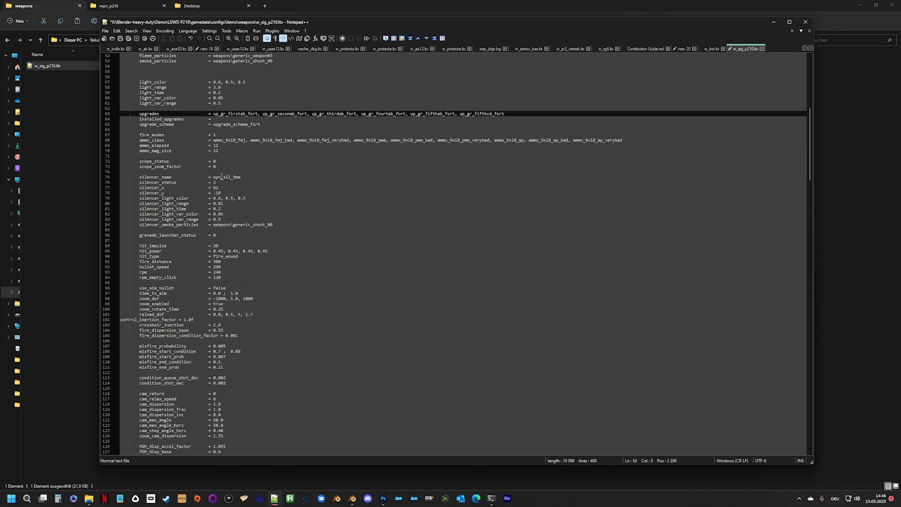
# Step: Try adding the value 2 to the fire_modes entry, and restore the entry to 1
pyautogui.click(217, 134)
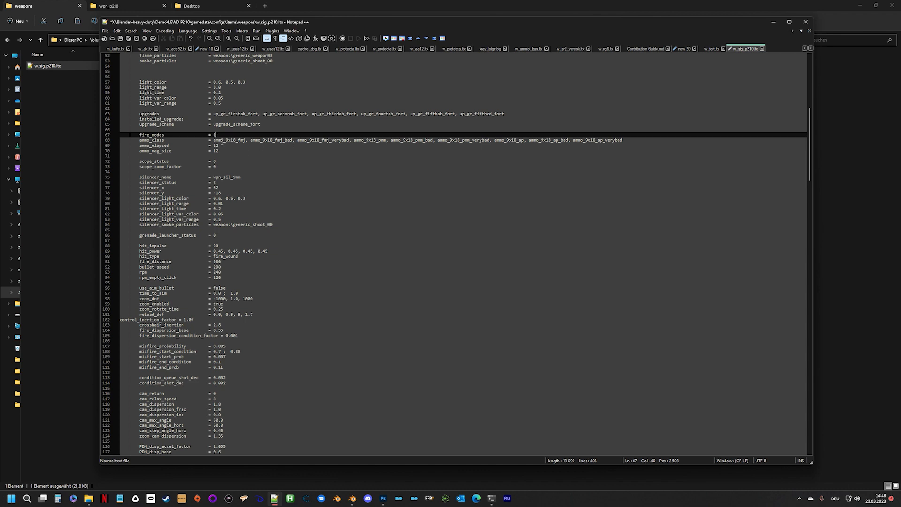
pyautogui.doubleClick(214, 135)
pyautogui.click(224, 133)
pyautogui.write('2')
pyautogui.click(222, 135)
pyautogui.press('BackSpace')
pyautogui.press('BackSpace')
pyautogui.press('BackSpace')
pyautogui.press('BackSpace')
# Step: Replace the 9x18 ammo_class list in the wpn_p210 section with the 9x19 ammo_class list copied from the wpn_fort_snag section
pyautogui.click(216, 140)
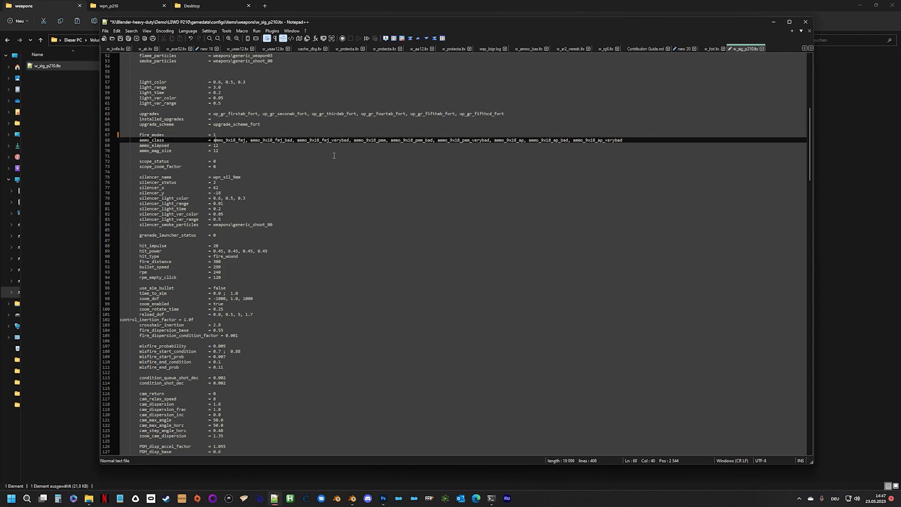
pyautogui.scroll(-19, 257, 145)
pyautogui.scroll(-20, 291, 153)
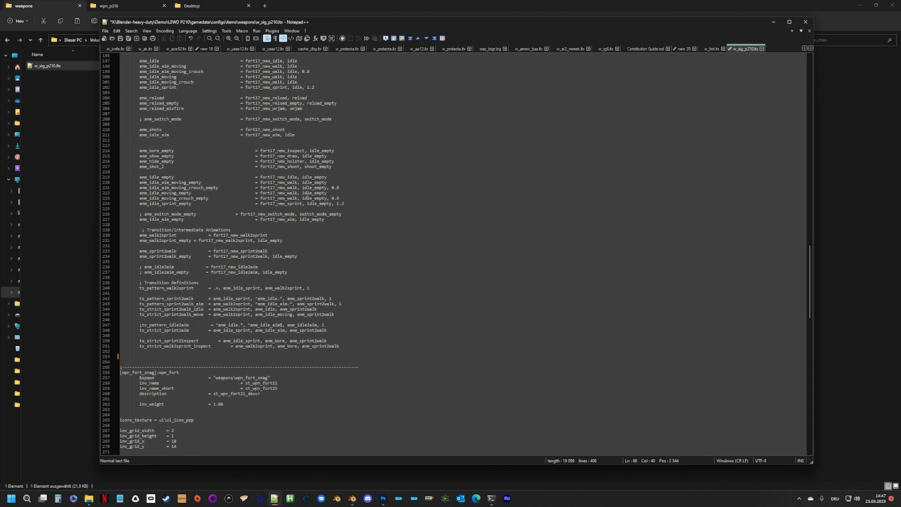
pyautogui.click(281, 324)
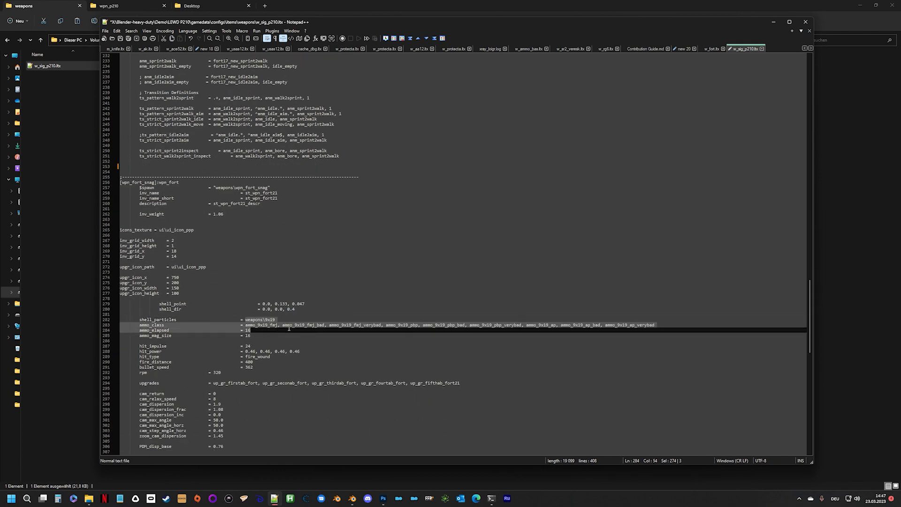
pyautogui.moveTo(246, 325); pyautogui.dragTo(656, 324)
pyautogui.hotkey('ctrl', 'c')
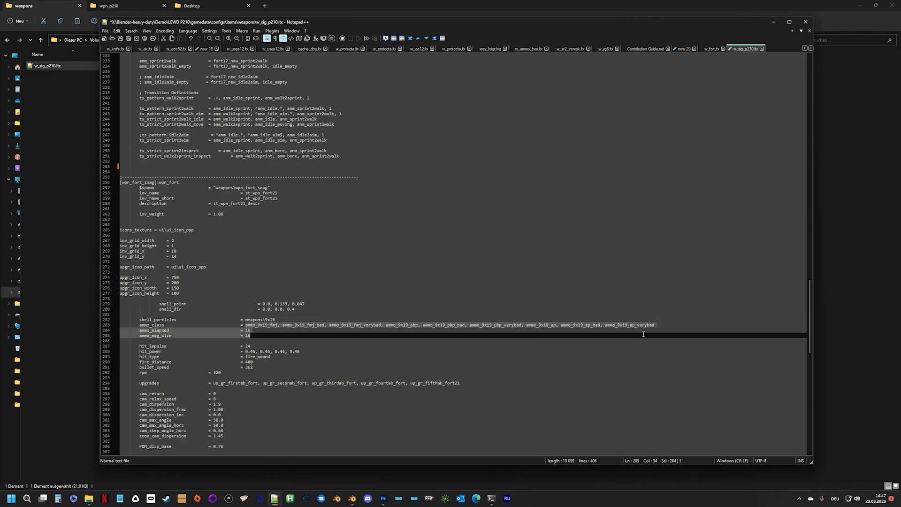
pyautogui.scroll(20, 486, 248)
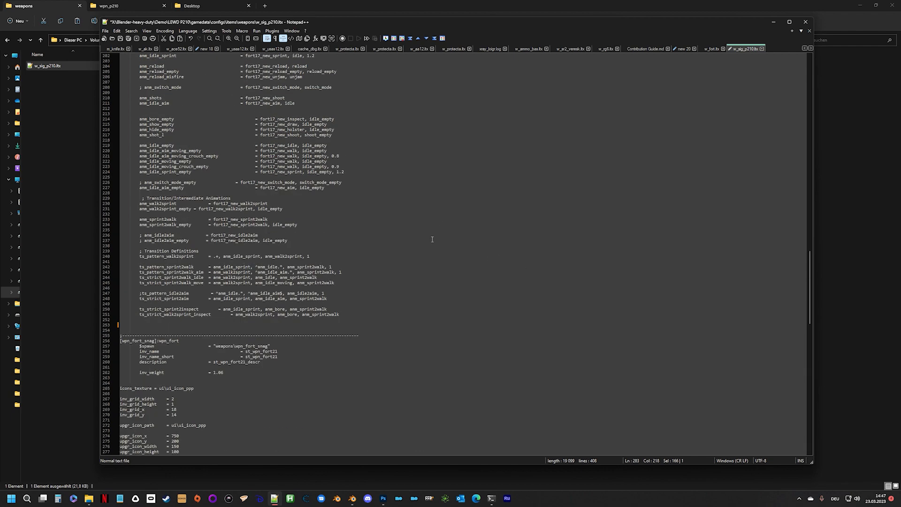
pyautogui.scroll(19, 332, 229)
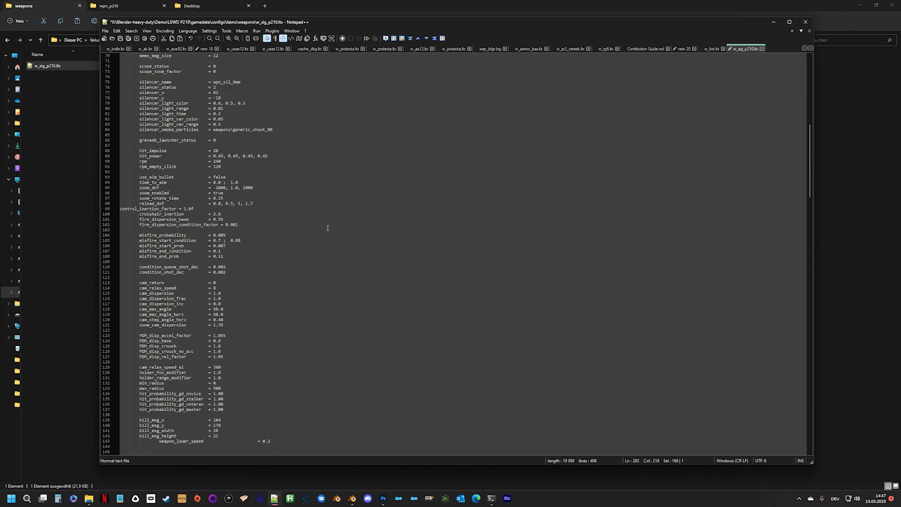
pyautogui.moveTo(214, 140); pyautogui.dragTo(630, 140)
pyautogui.hotkey('ctrl', 'v')
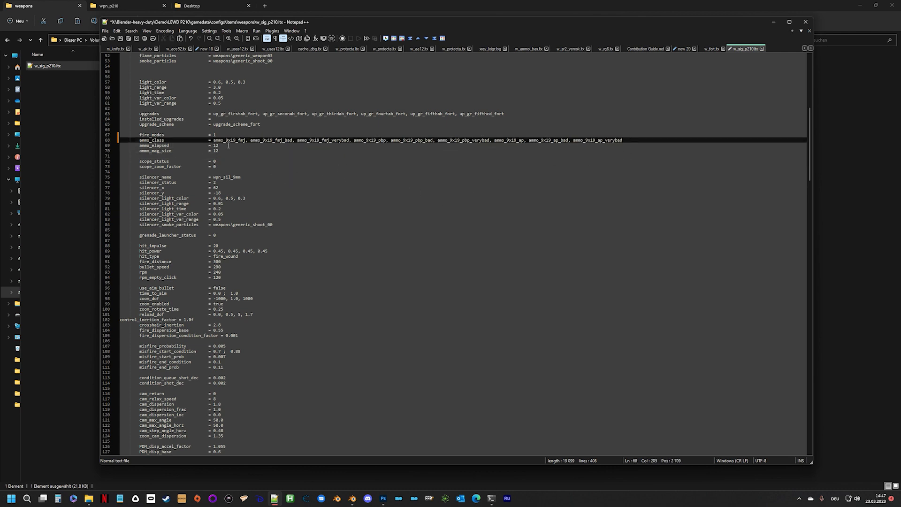
pyautogui.click(221, 146)
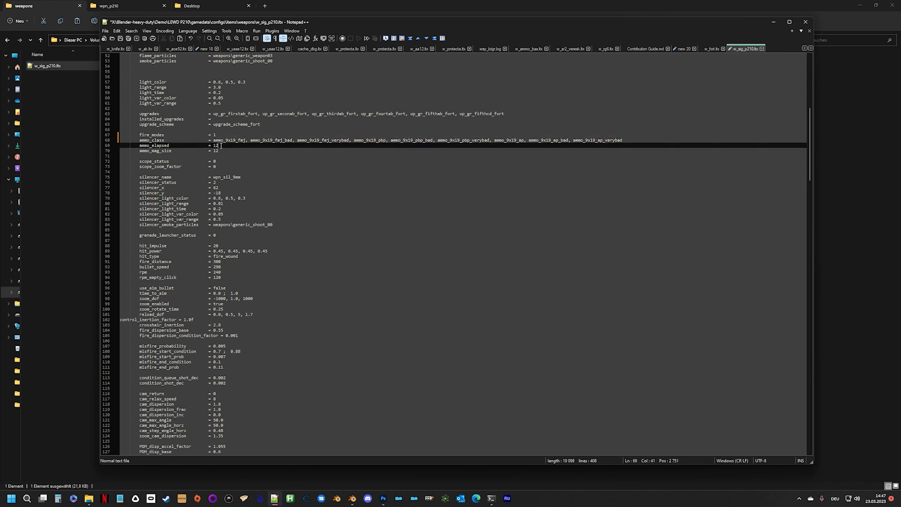
pyautogui.click(222, 151)
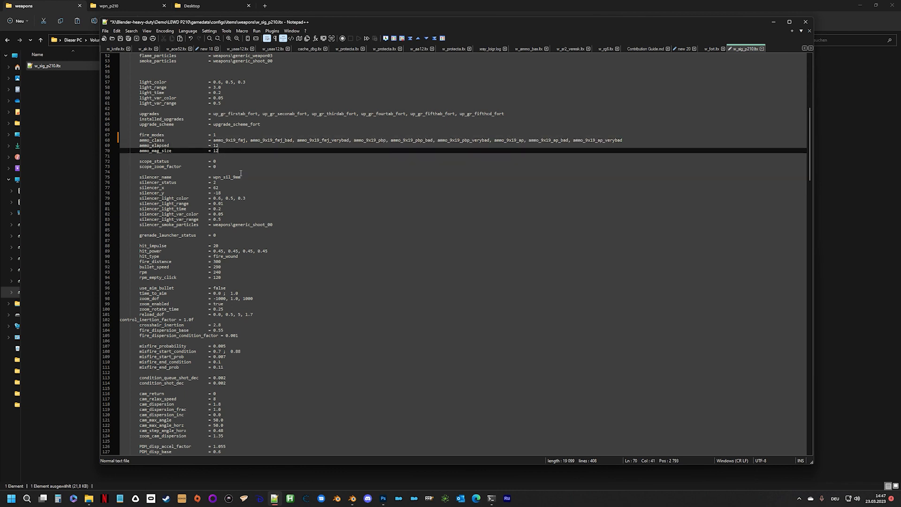
# Step: Set silencer_status in the wpn_p210 section to 0
pyautogui.scroll(-1, 181, 178)
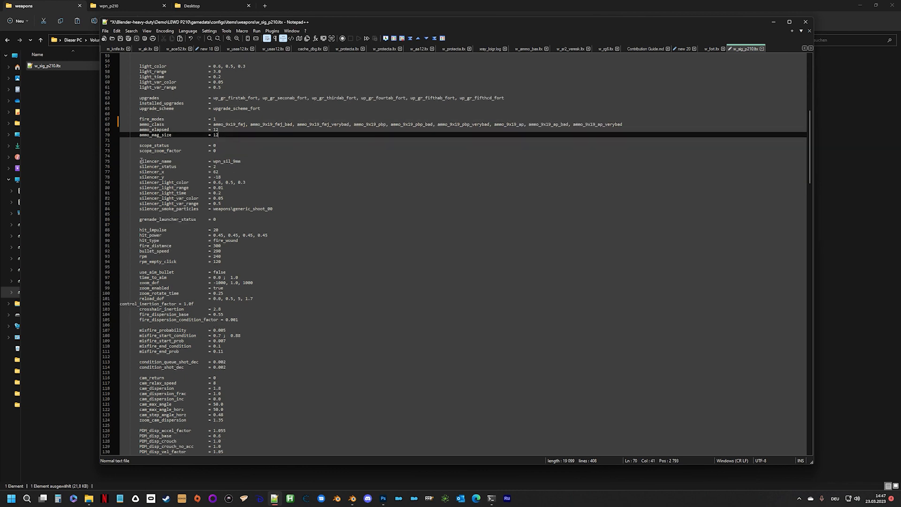
pyautogui.moveTo(139, 161); pyautogui.dragTo(300, 208)
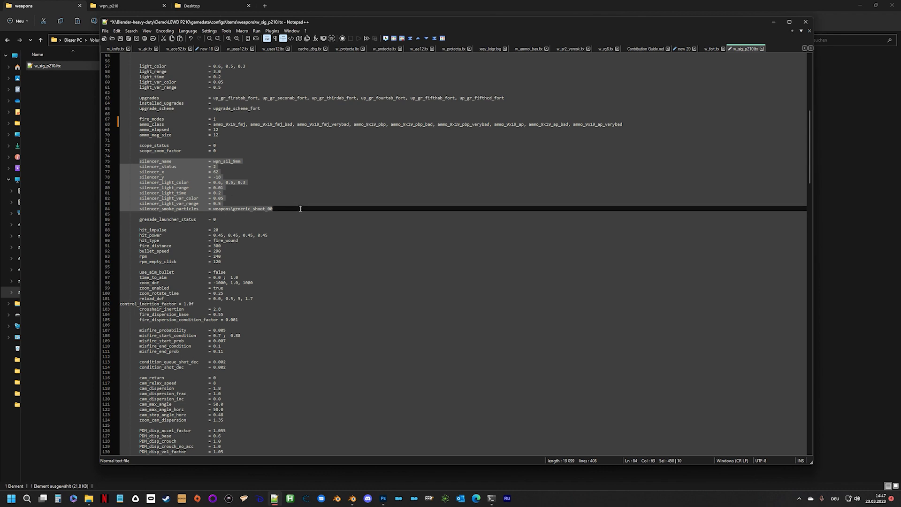
pyautogui.click(167, 167)
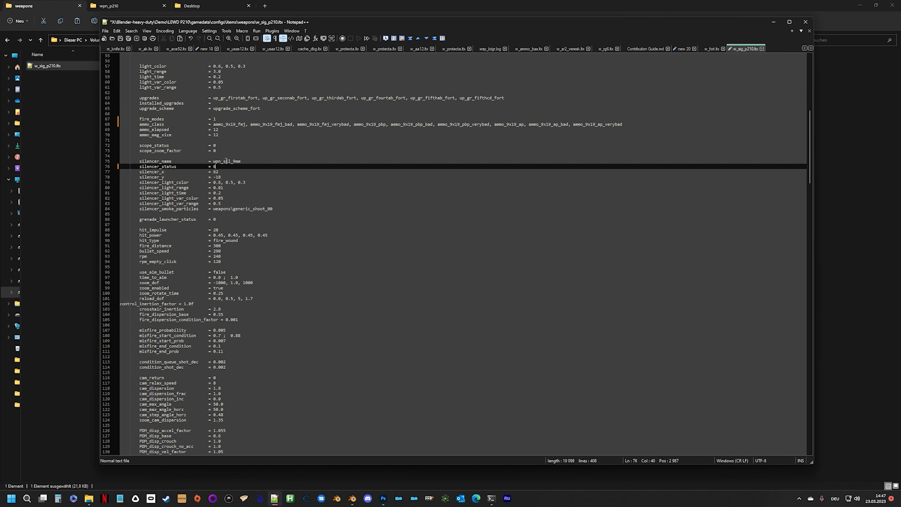
pyautogui.moveTo(226, 161); pyautogui.dragTo(244, 207)
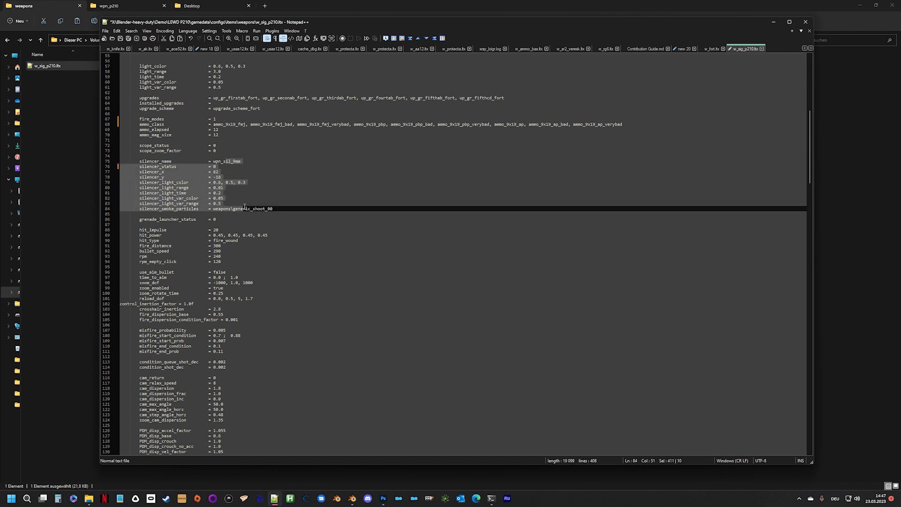
pyautogui.click(219, 167)
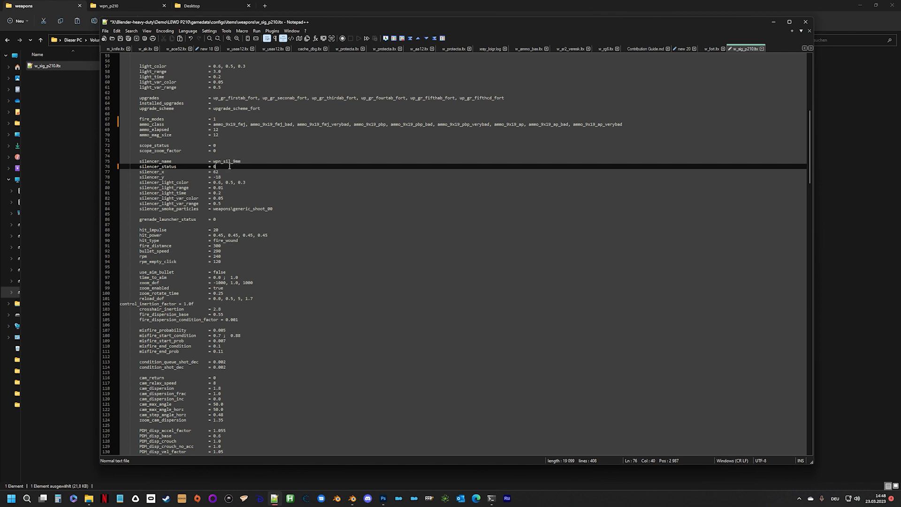
# Step: Replace wpn_p210's hit_impulse through rpm entries with the wpn_fort_snag ones: hit_impulse 24, hit_power 0.46 four times, hit_type fire_wound, fire_distance 400, bullet_speed 362, rpm 320
pyautogui.scroll(-3, 245, 212)
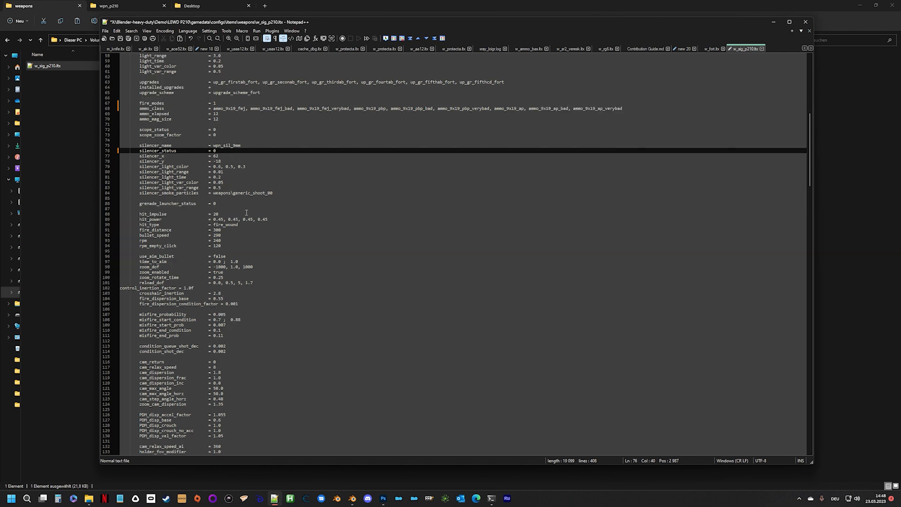
pyautogui.moveTo(138, 184); pyautogui.dragTo(268, 187)
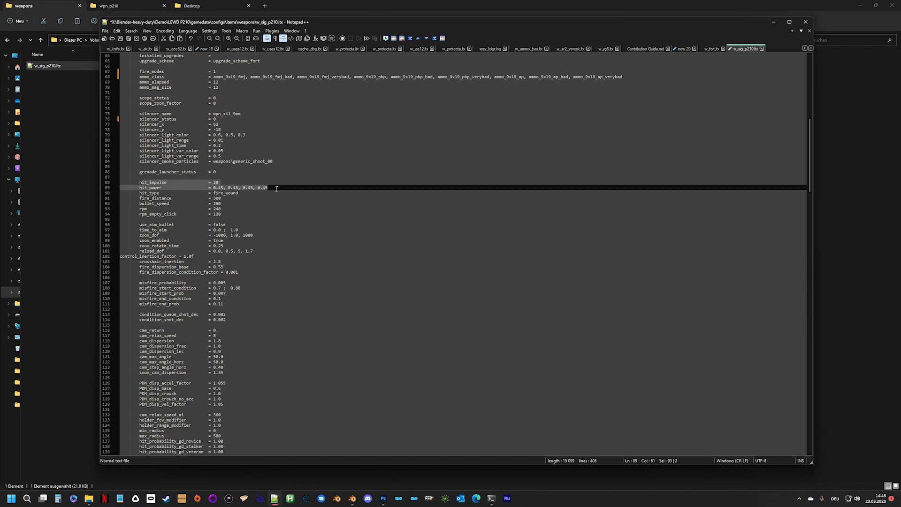
pyautogui.scroll(-20, 347, 244)
pyautogui.scroll(-20, 356, 251)
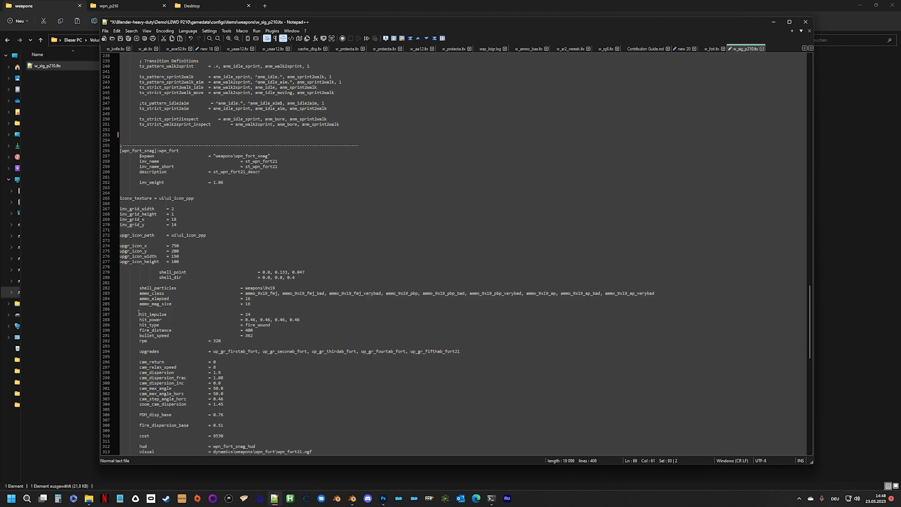
pyautogui.moveTo(139, 313); pyautogui.dragTo(334, 339)
pyautogui.hotkey('ctrl', 'c')
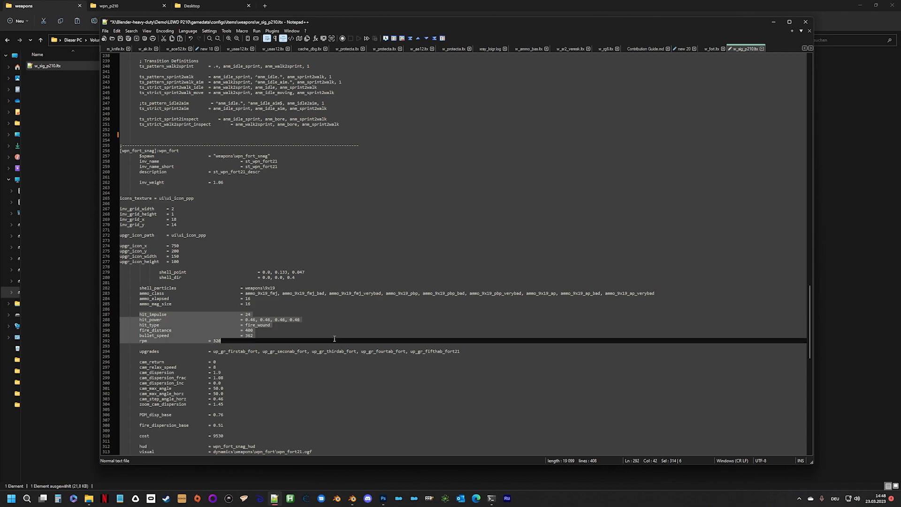
pyautogui.scroll(20, 324, 310)
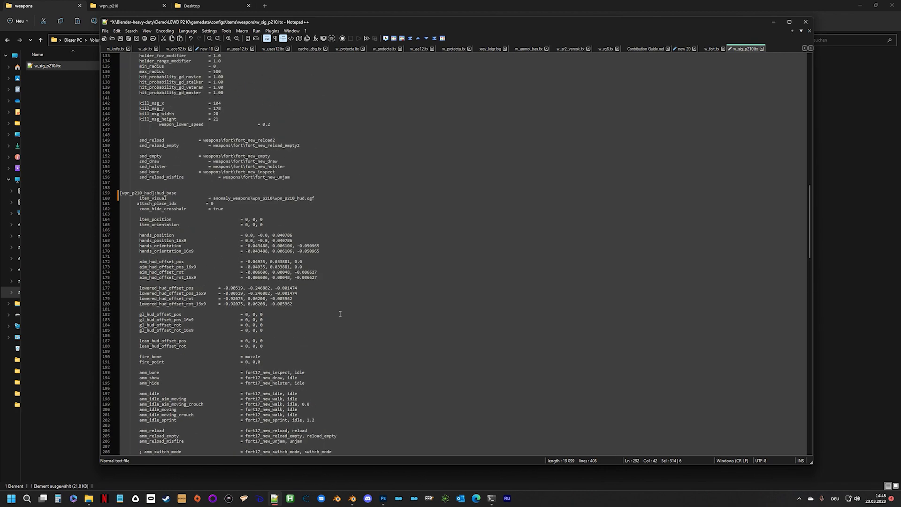
pyautogui.scroll(5, 309, 300)
pyautogui.scroll(8, 265, 336)
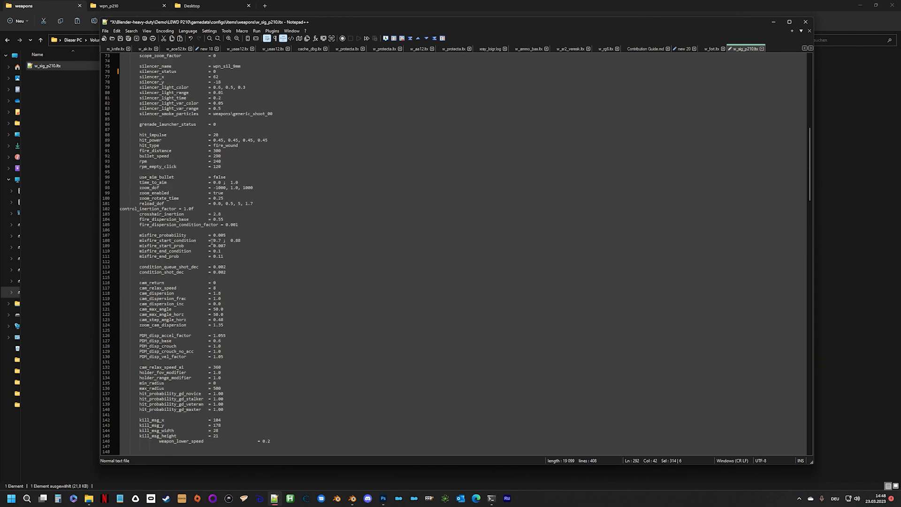
pyautogui.scroll(7, 188, 239)
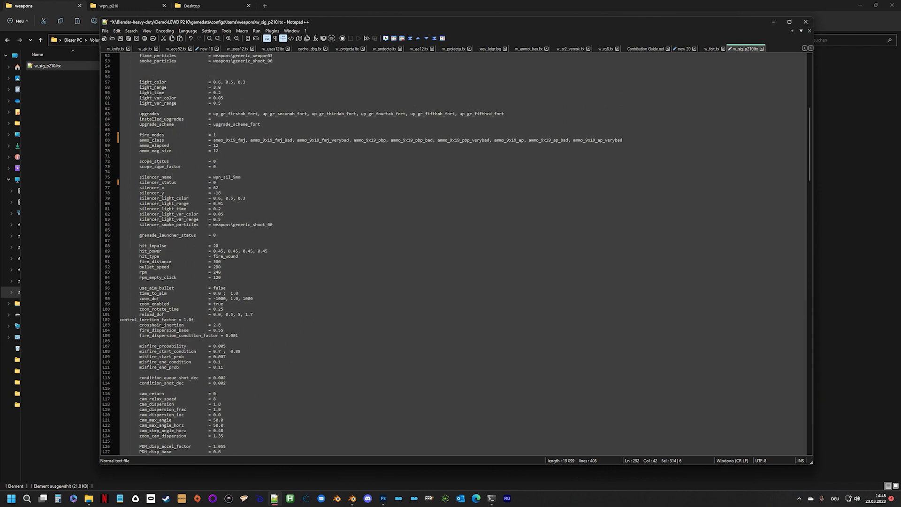
pyautogui.moveTo(140, 246); pyautogui.dragTo(236, 272)
pyautogui.hotkey('ctrl', 'v')
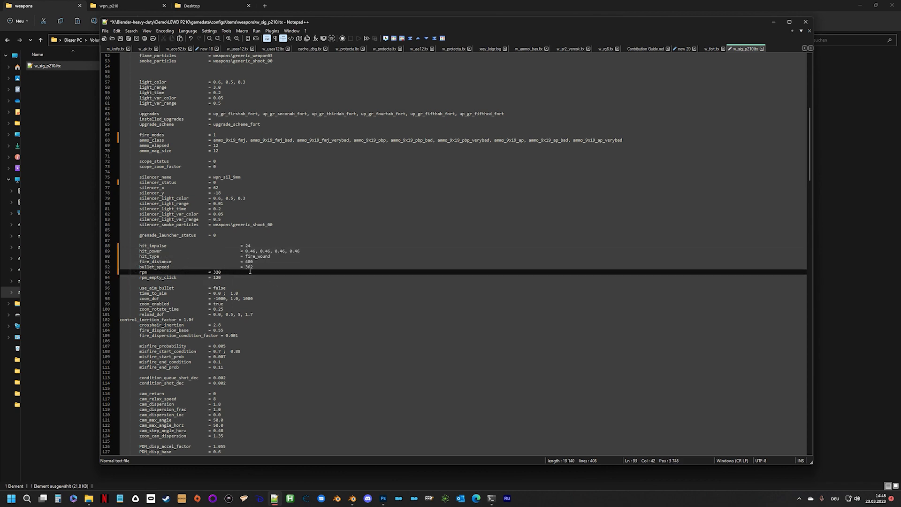
pyautogui.moveTo(248, 261); pyautogui.dragTo(258, 270)
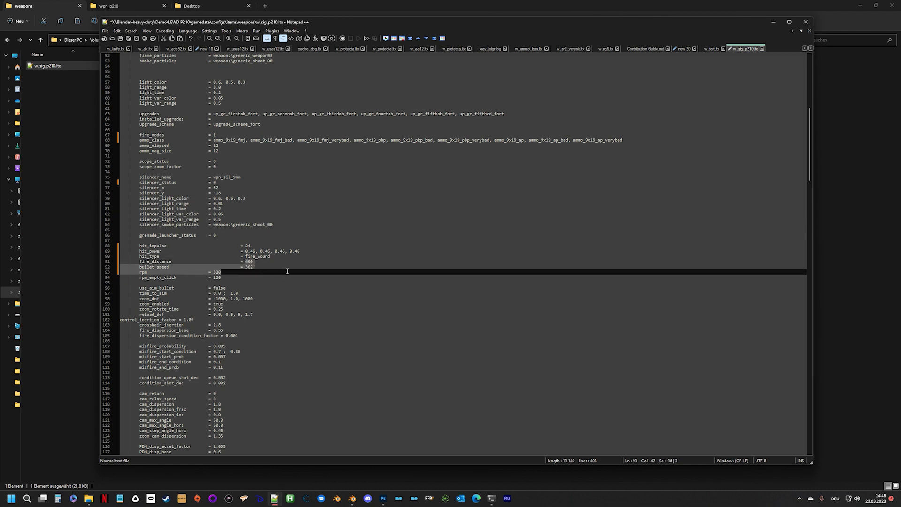
# Step: Review the aiming, zoom, dispersion, misfire, condition and camera recoil entries of the wpn_p210 section
pyautogui.scroll(-2, 284, 267)
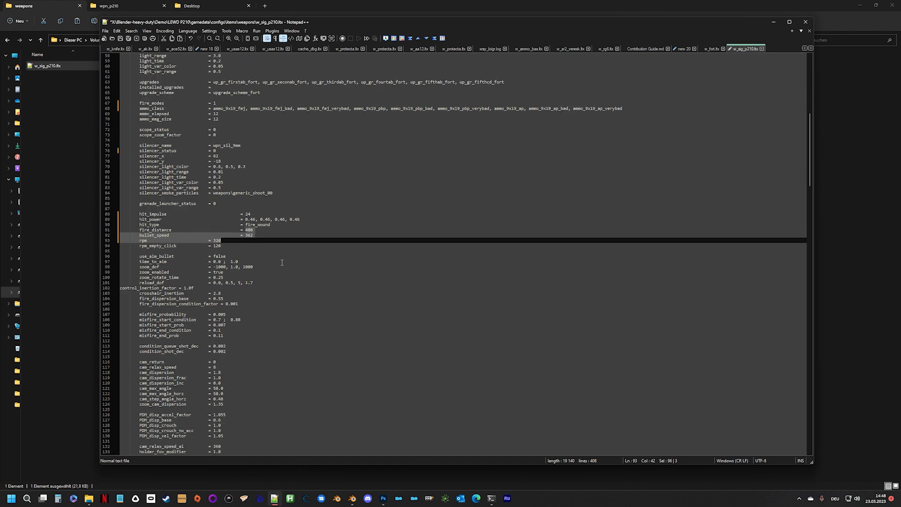
pyautogui.scroll(-7, 281, 262)
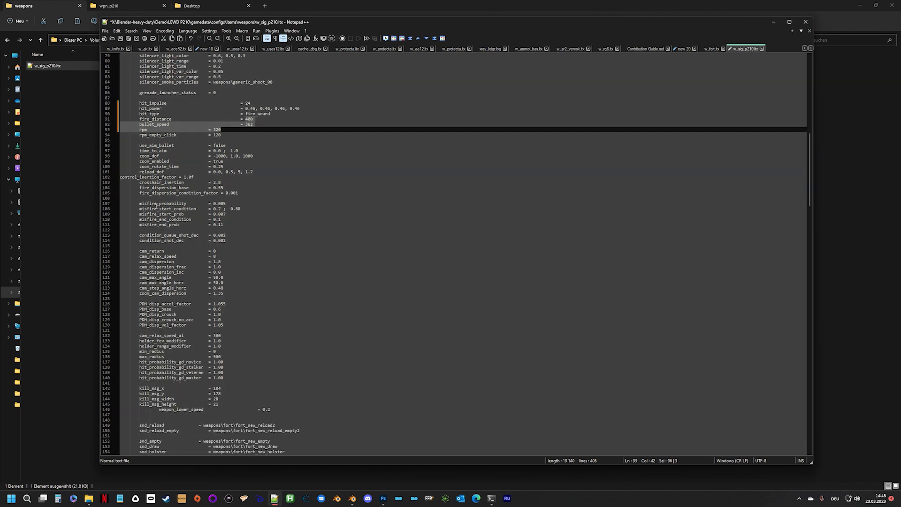
pyautogui.moveTo(121, 145); pyautogui.dragTo(235, 296)
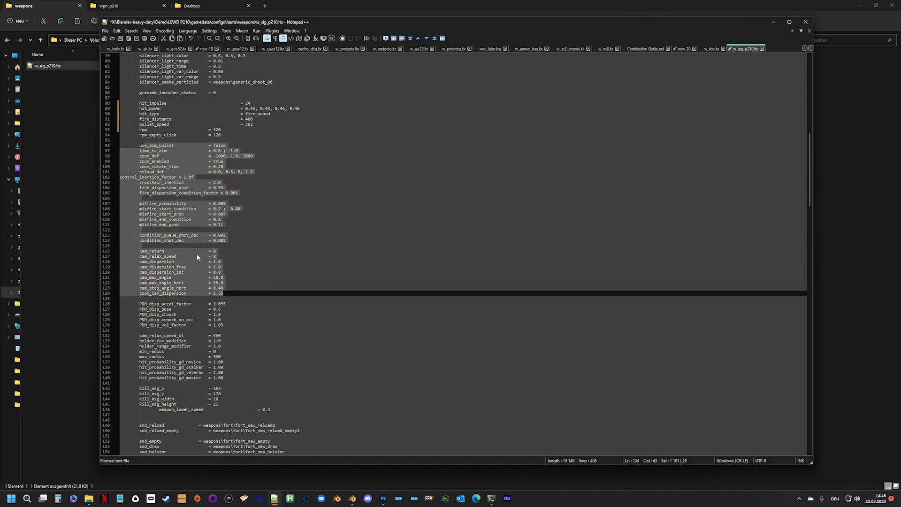
pyautogui.scroll(-1, 197, 255)
pyautogui.click(140, 193)
pyautogui.click(140, 188)
pyautogui.moveTo(140, 187); pyautogui.dragTo(234, 209)
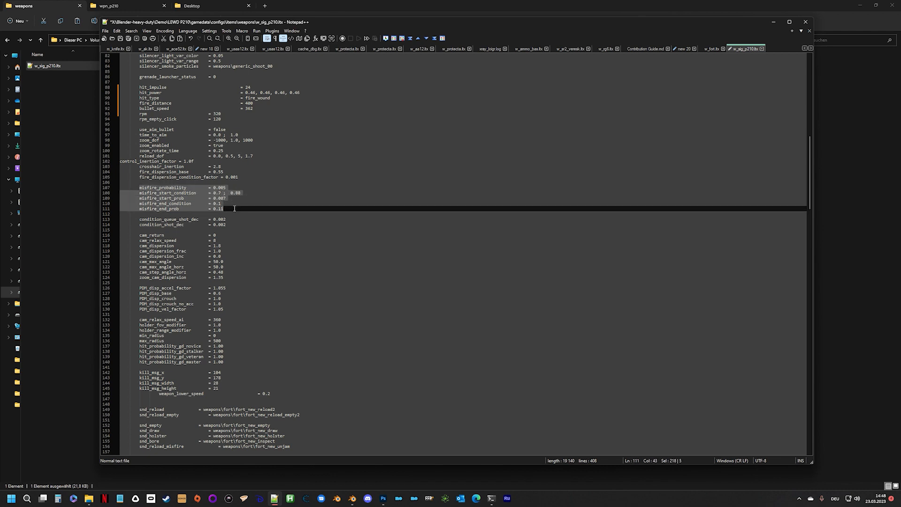
pyautogui.scroll(-2, 200, 200)
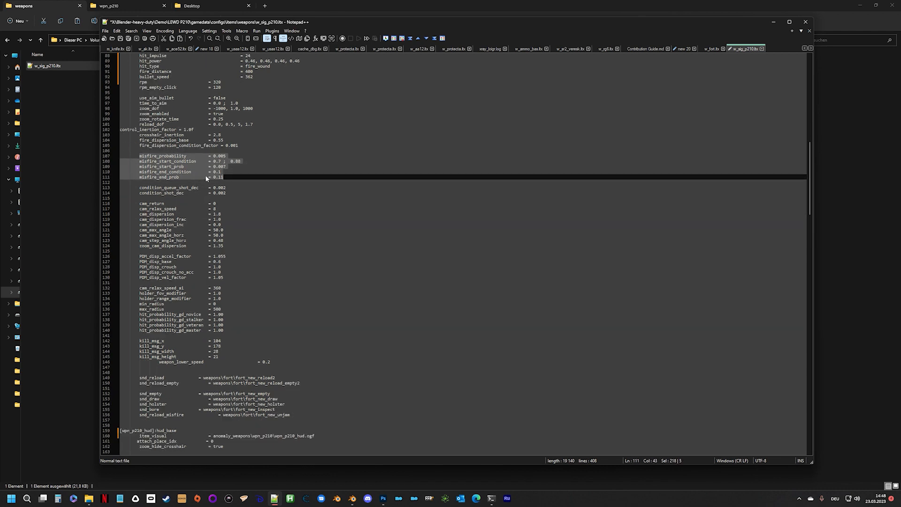
pyautogui.scroll(-1, 205, 174)
pyautogui.scroll(2, 206, 165)
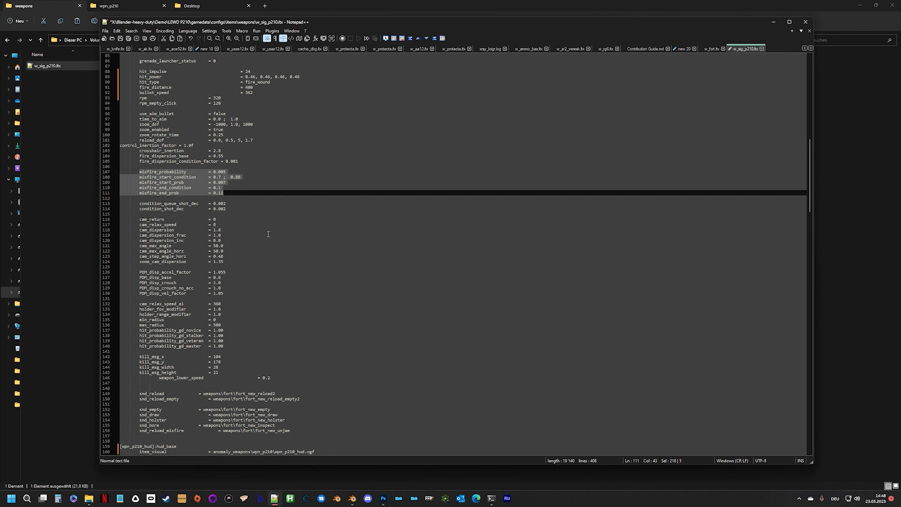
pyautogui.scroll(-2, 257, 210)
pyautogui.scroll(-3, 245, 216)
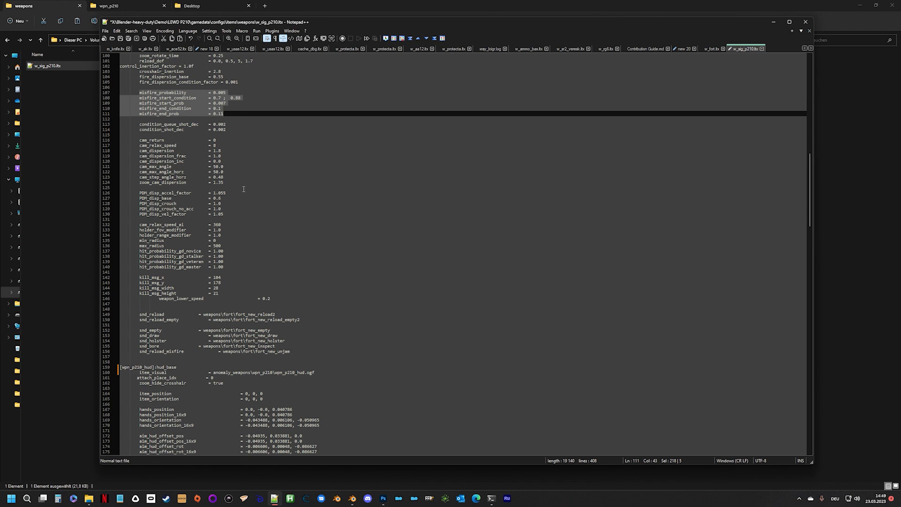
# Step: Examine the snd_ sound entries of the wpn_p210 section and the wpn_fort_sounds parent in its header
pyautogui.scroll(-8, 235, 178)
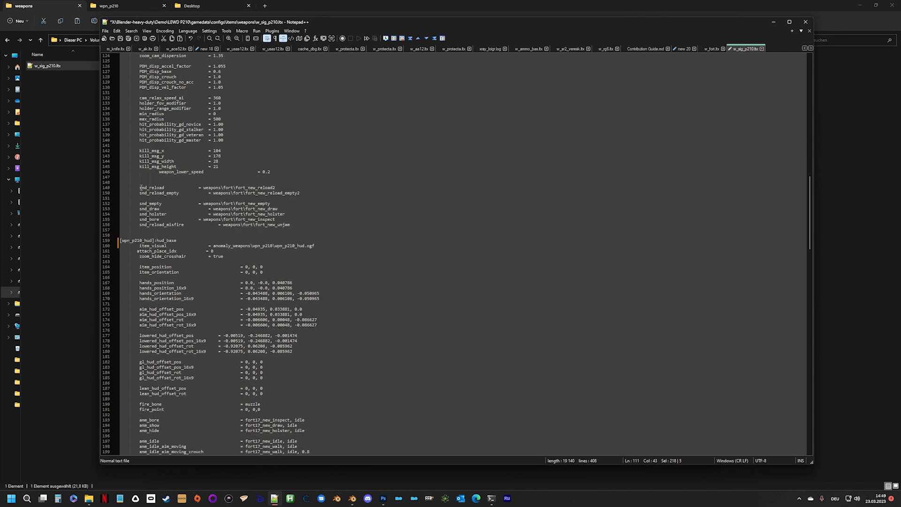
pyautogui.moveTo(140, 188)
pyautogui.mouseDown()
pyautogui.moveTo(305, 212)
pyautogui.moveTo(341, 228)
pyautogui.moveTo(140, 190)
pyautogui.mouseUp()
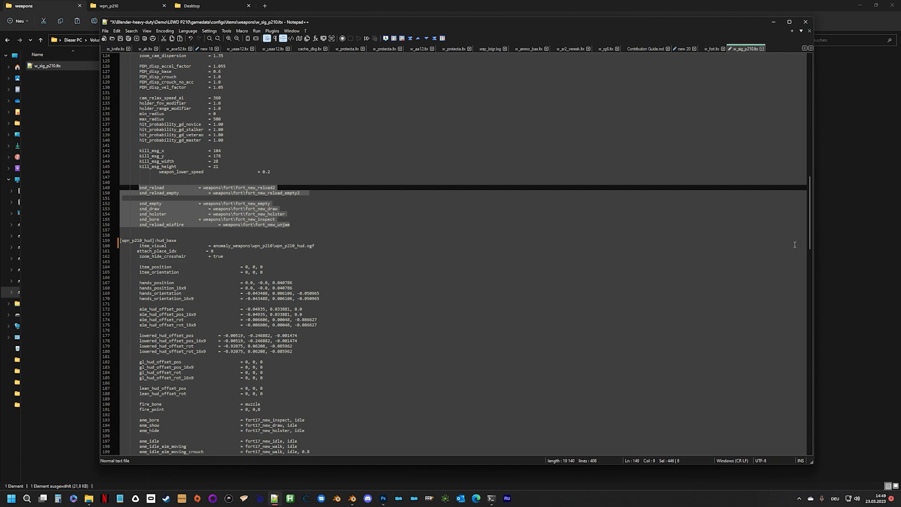
pyautogui.moveTo(810, 222); pyautogui.dragTo(809, 104)
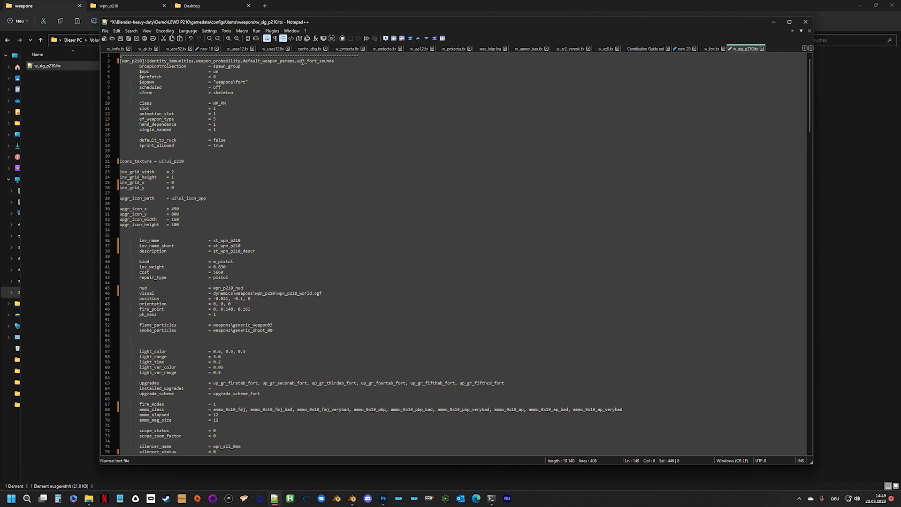
pyautogui.moveTo(297, 61); pyautogui.dragTo(334, 61)
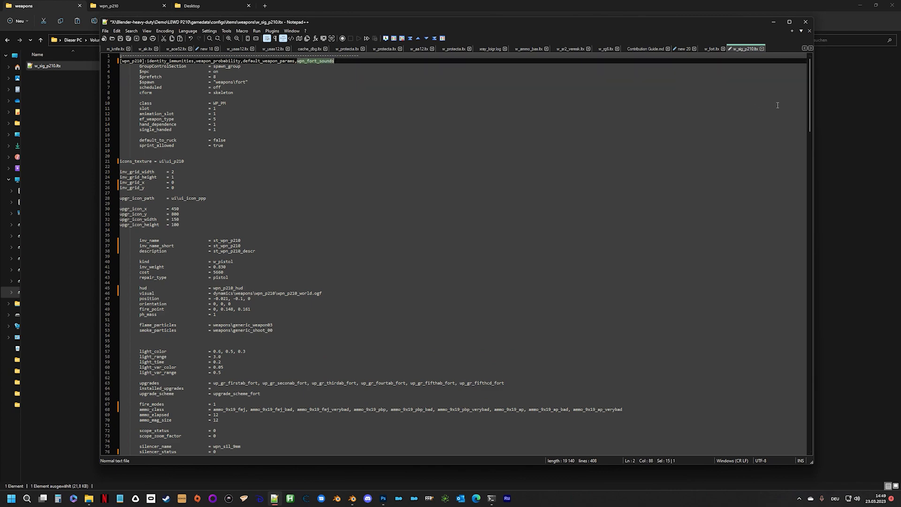
pyautogui.moveTo(809, 99); pyautogui.dragTo(815, 211)
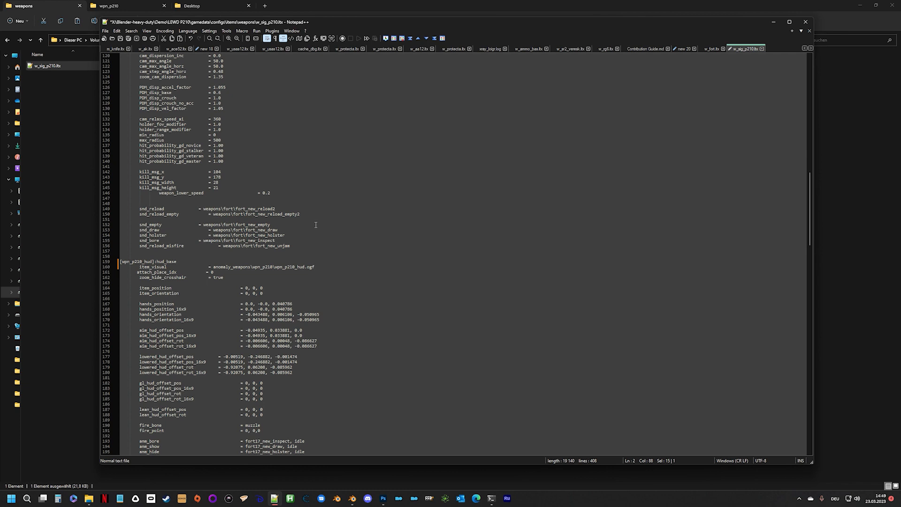
# Step: Review the wpn_p210 damage, silencer, recoil and sound entries together with the position offsets and animation entries of the wpn_p210_hud section
pyautogui.scroll(-1, 327, 229)
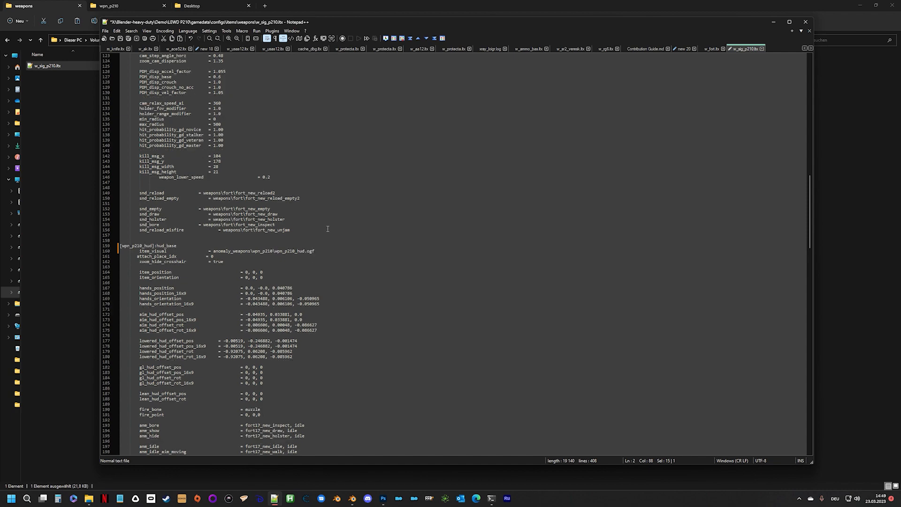
pyautogui.scroll(-8, 327, 228)
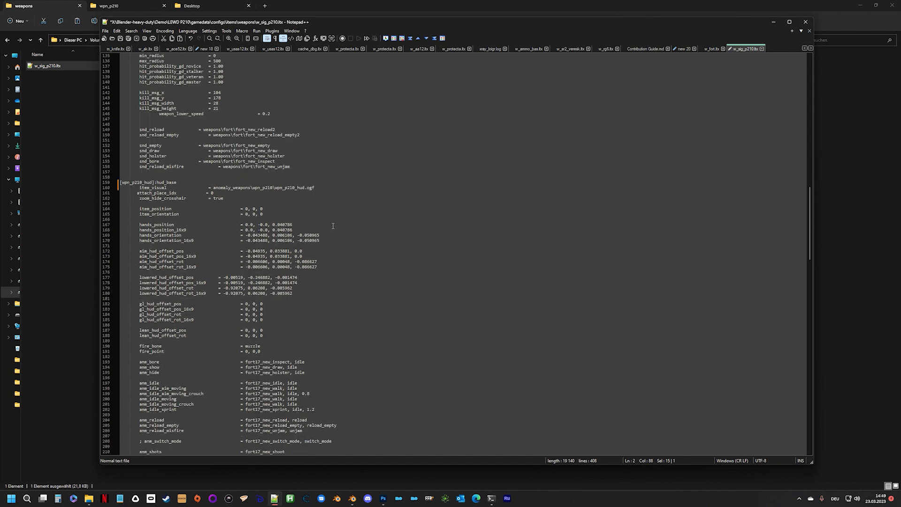
pyautogui.scroll(9, 386, 248)
pyautogui.scroll(14, 373, 248)
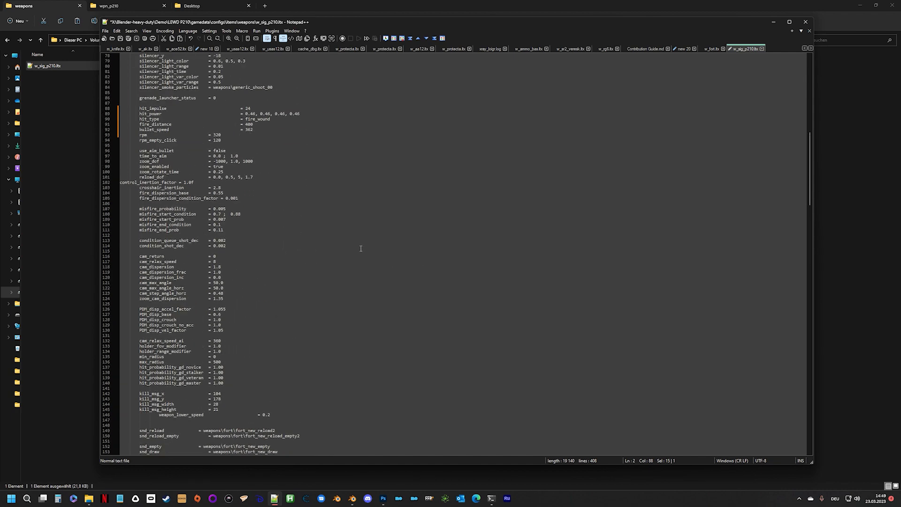
pyautogui.scroll(3, 266, 153)
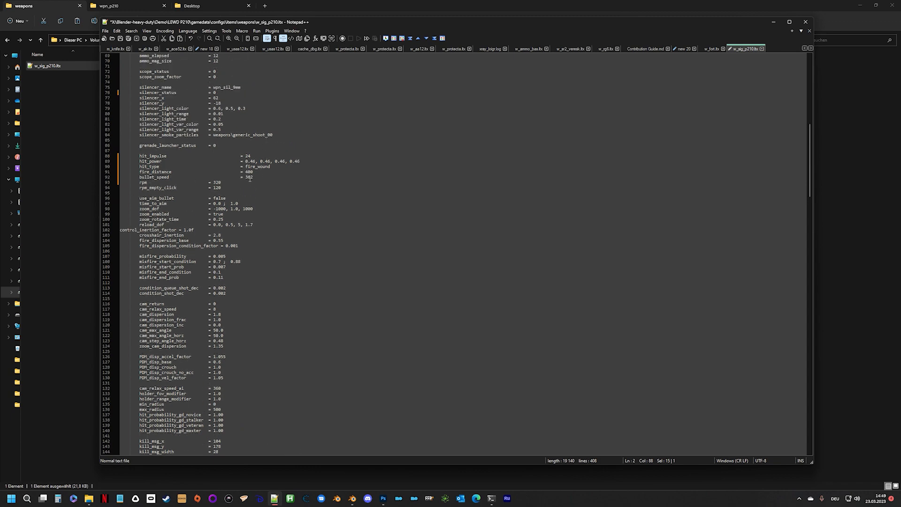
pyautogui.scroll(3, 250, 178)
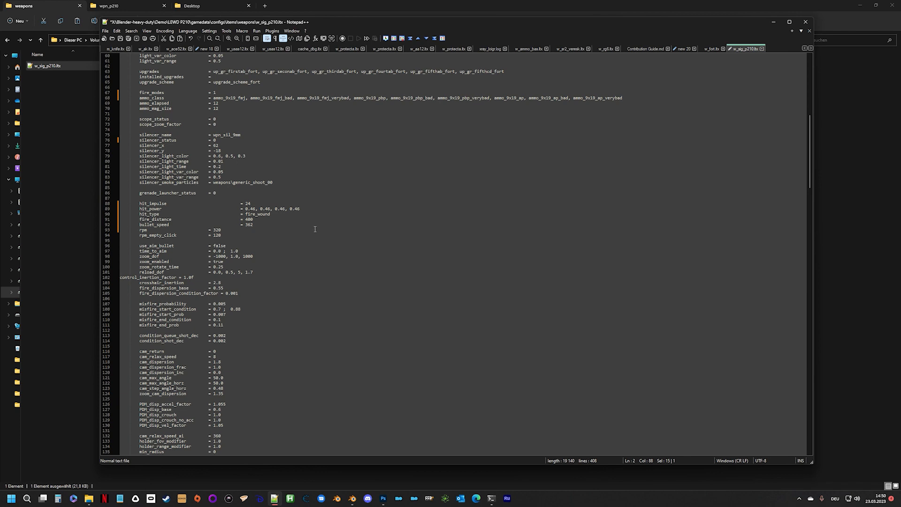
pyautogui.scroll(-8, 315, 228)
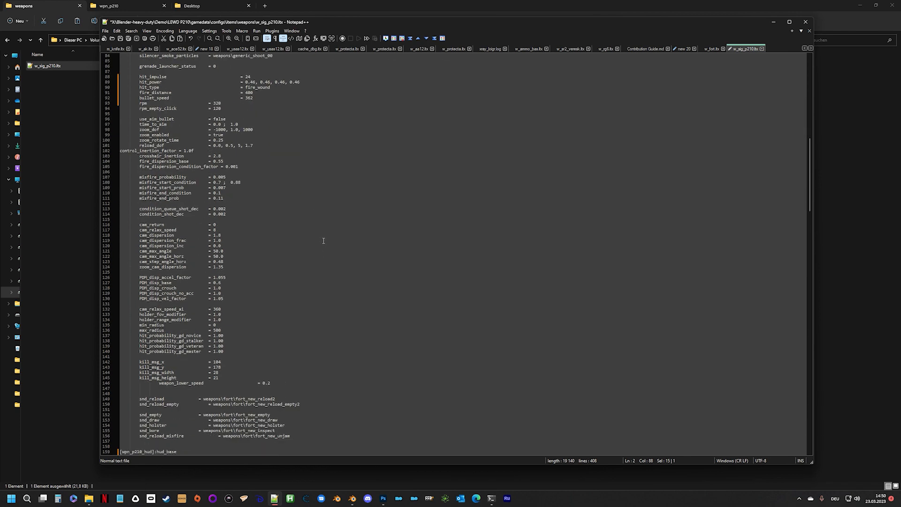
pyautogui.scroll(-3, 327, 245)
pyautogui.scroll(-8, 338, 253)
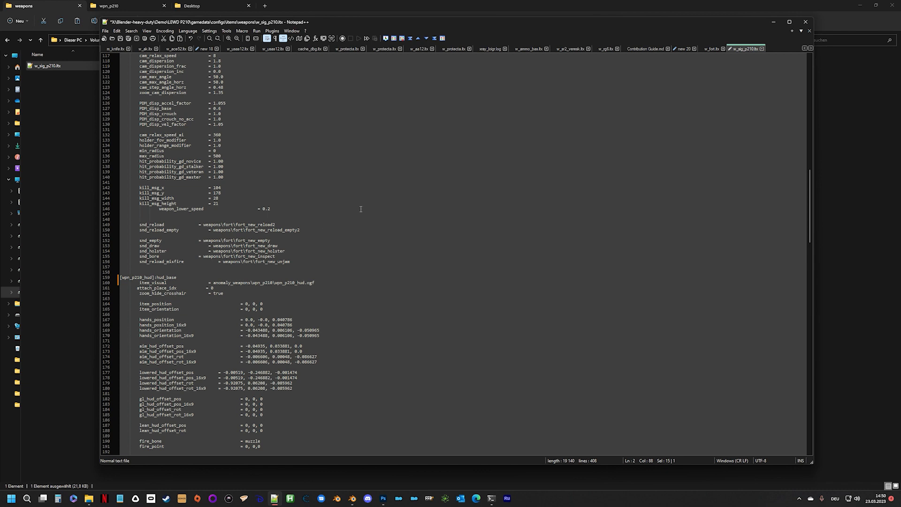
pyautogui.scroll(-9, 361, 209)
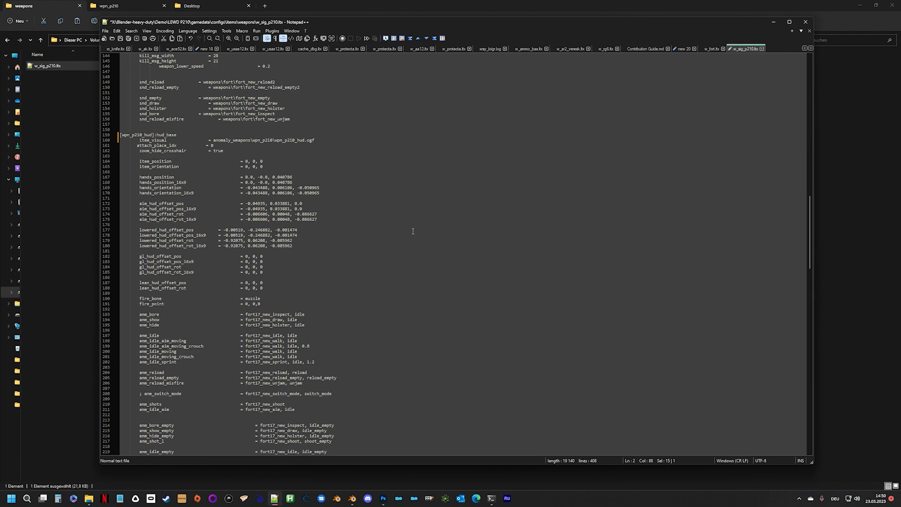
pyautogui.scroll(-15, 412, 215)
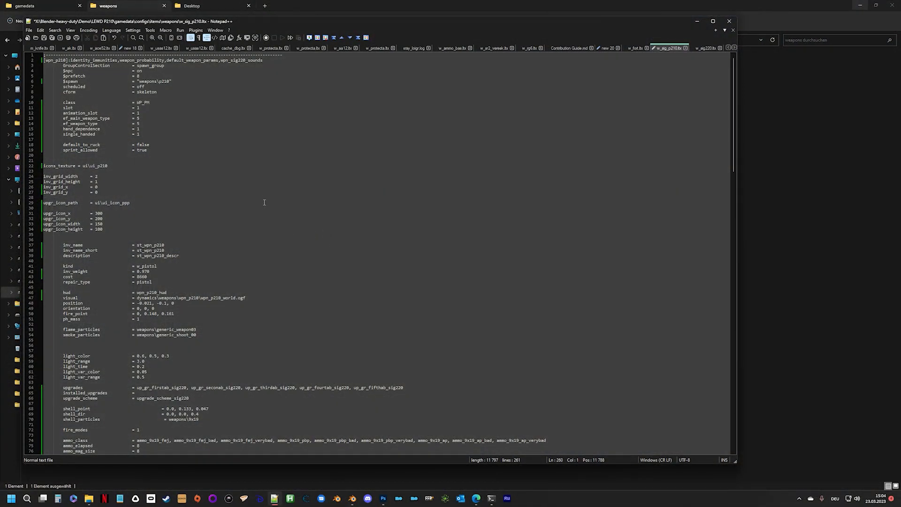
# Step: Review the revised wpn_p210 section from its header through icons, upgrades, shell, ammunition and recoil entries to the p210 sound paths
pyautogui.scroll(-2, 190, 252)
pyautogui.scroll(2, 174, 267)
pyautogui.scroll(-2, 237, 337)
pyautogui.scroll(-5, 282, 324)
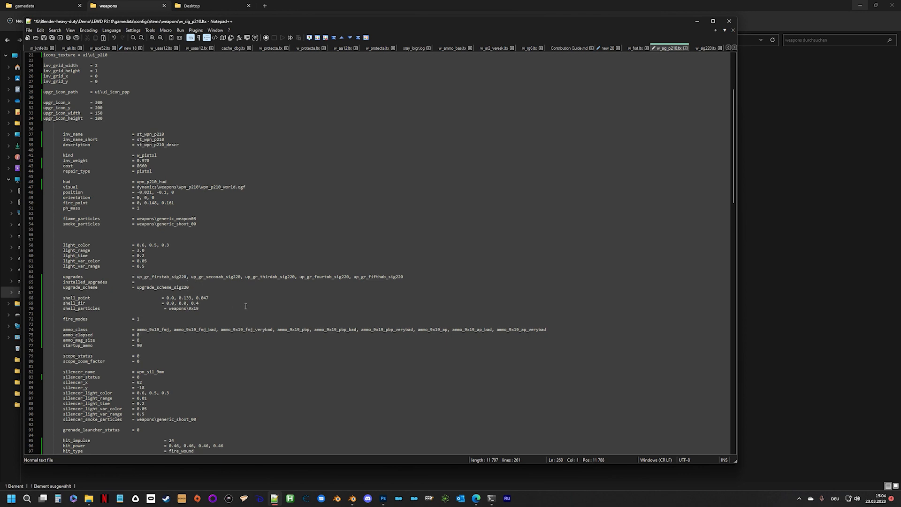
pyautogui.scroll(-2, 245, 306)
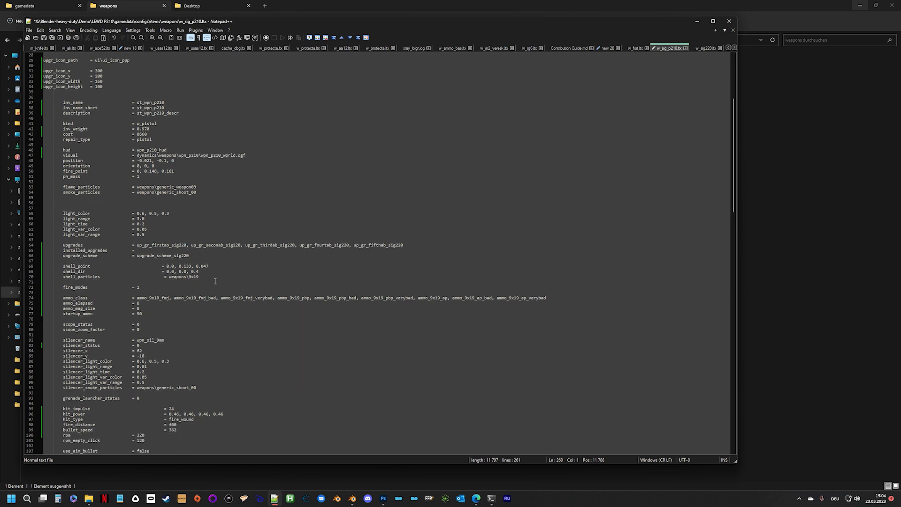
pyautogui.scroll(-9, 215, 282)
pyautogui.scroll(-18, 224, 287)
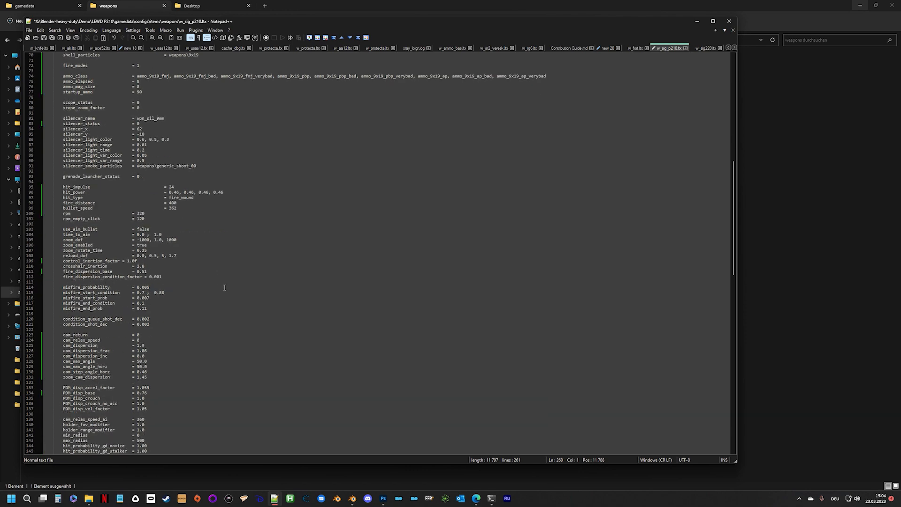
pyautogui.scroll(14, 262, 284)
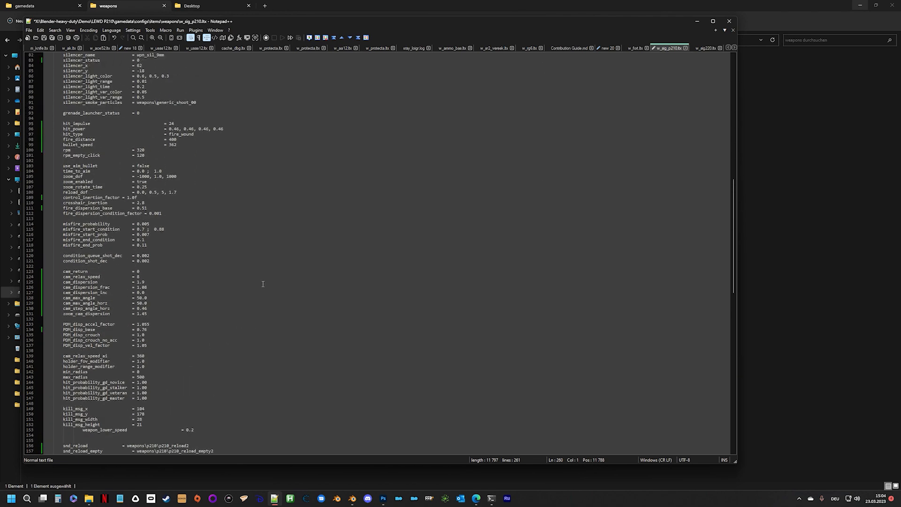
pyautogui.scroll(3, 269, 282)
pyautogui.scroll(-20, 218, 252)
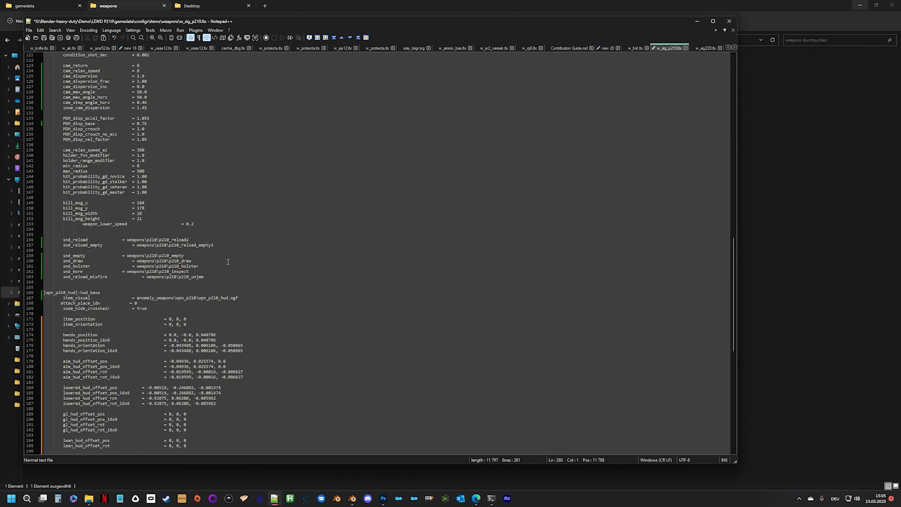
pyautogui.scroll(-1, 228, 262)
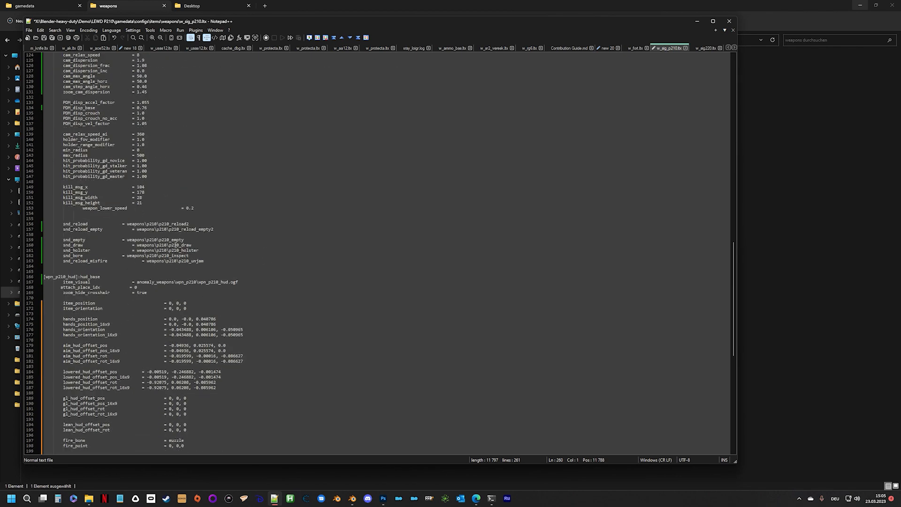
pyautogui.click(157, 223)
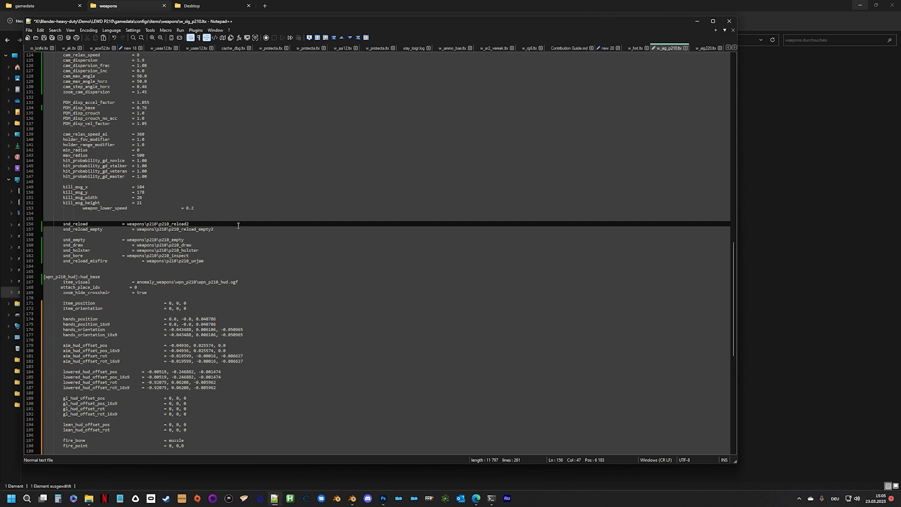
# Step: Examine the anm_ animation entries and transition definitions of the wpn_p210_hud section, especially the fort21_new prefix in anm_bore
pyautogui.scroll(-13, 239, 243)
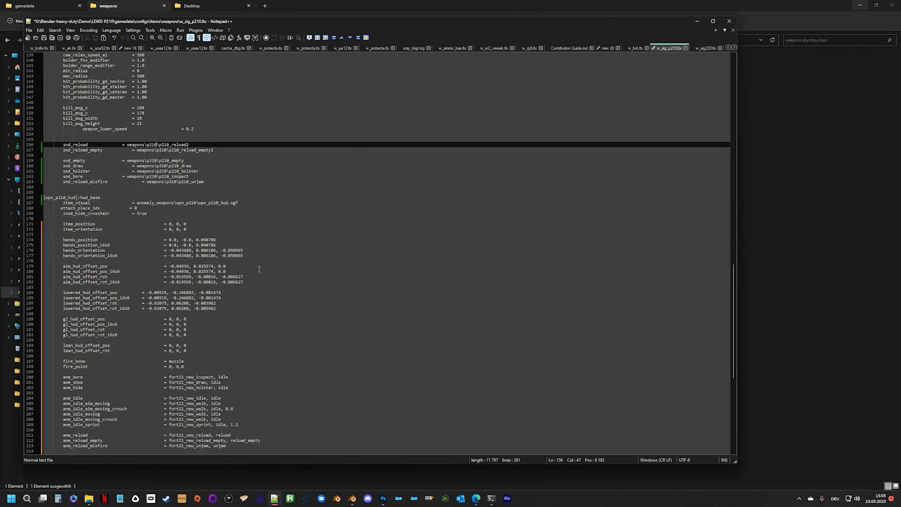
pyautogui.scroll(-3, 259, 266)
pyautogui.scroll(1, 100, 227)
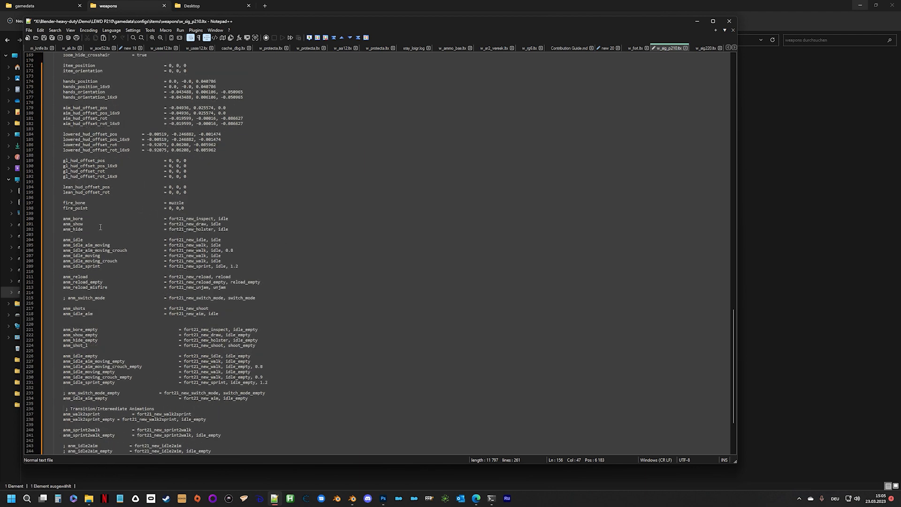
pyautogui.moveTo(64, 218); pyautogui.dragTo(329, 381)
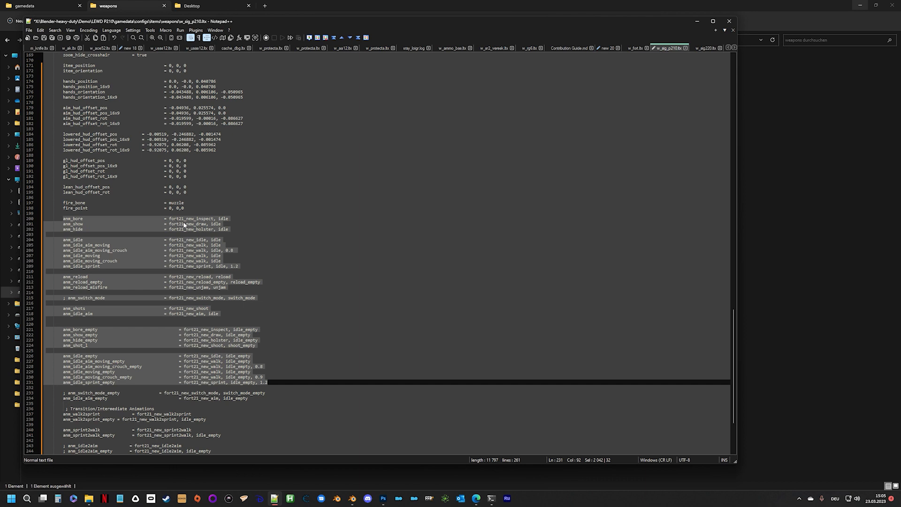
pyautogui.click(169, 219)
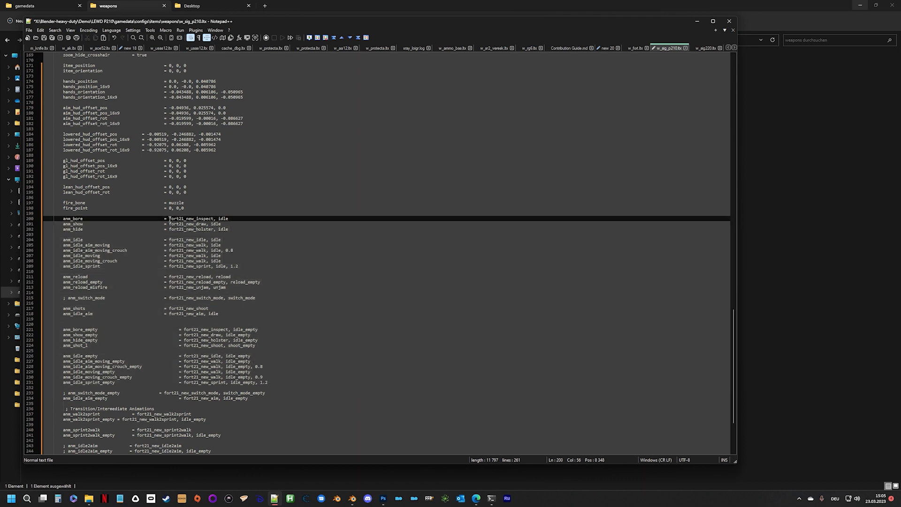
pyautogui.moveTo(170, 219); pyautogui.dragTo(229, 219)
pyautogui.moveTo(169, 218); pyautogui.dragTo(214, 219)
pyautogui.click(170, 218)
pyautogui.moveTo(171, 218); pyautogui.dragTo(184, 219)
pyautogui.scroll(-5, 321, 262)
pyautogui.scroll(6, 282, 288)
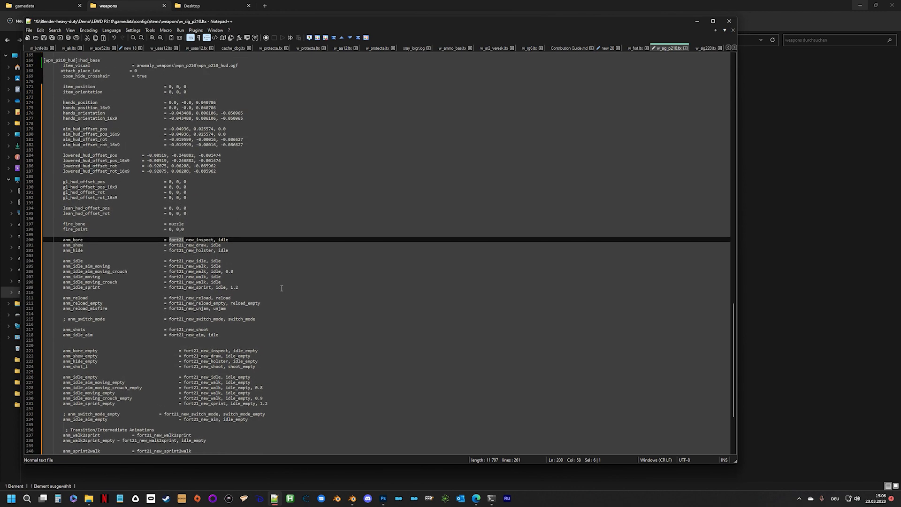
pyautogui.scroll(5, 282, 288)
pyautogui.scroll(-12, 279, 296)
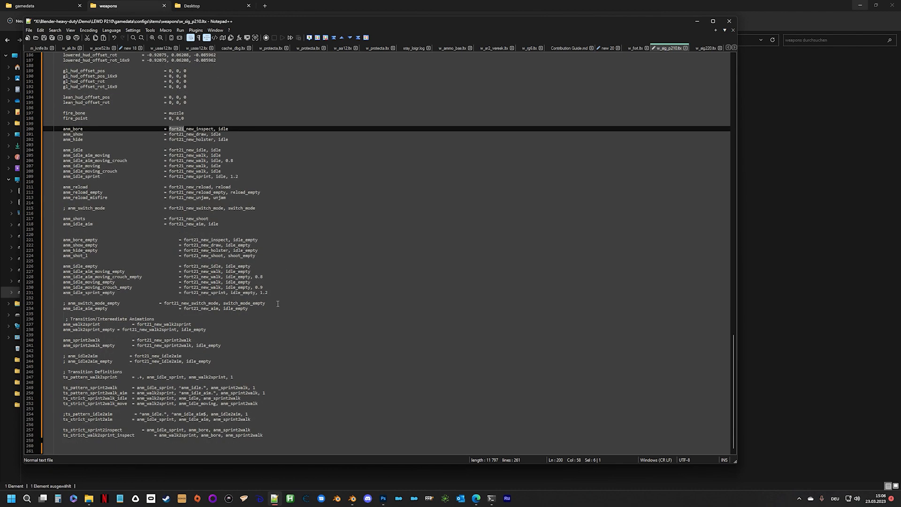
pyautogui.scroll(2, 285, 295)
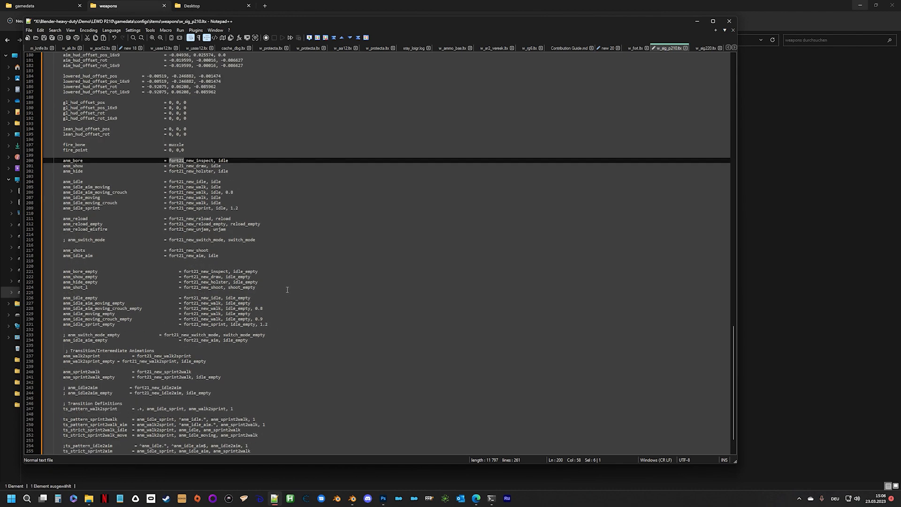
# Step: Replace fort21_new with p210 one occurrence at a time in the wpn_p210_hud animation entries from anm_bore through anm_idle_sprint_empty
pyautogui.click(194, 161)
pyautogui.moveTo(168, 160); pyautogui.dragTo(194, 159)
pyautogui.hotkey('ctrl', 'h')
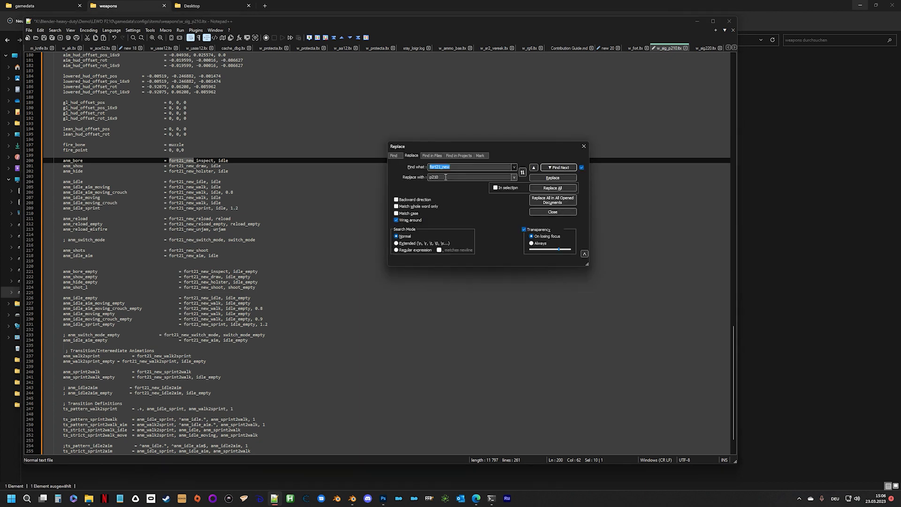
pyautogui.click(552, 178)
pyautogui.click(552, 178)
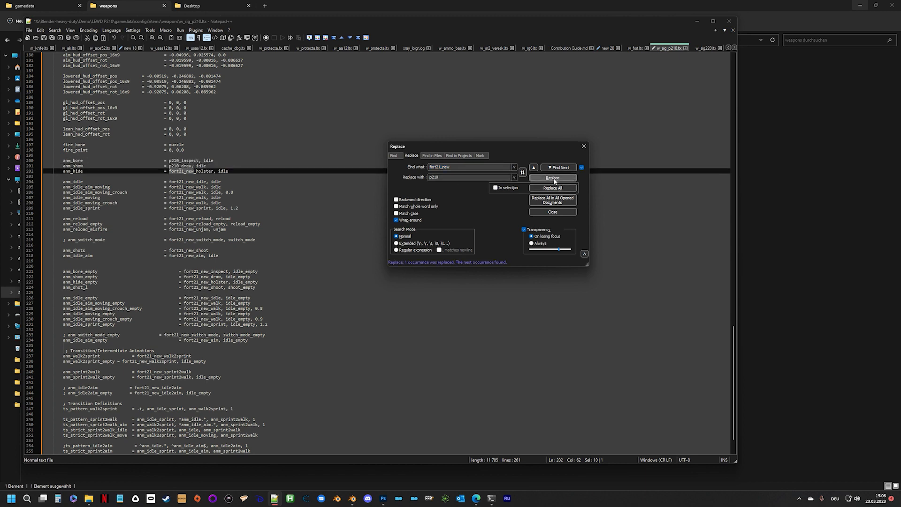
pyautogui.click(553, 178)
pyautogui.click(553, 178)
pyautogui.click(553, 179)
pyautogui.click(553, 179)
pyautogui.click(553, 179)
pyautogui.click(553, 179)
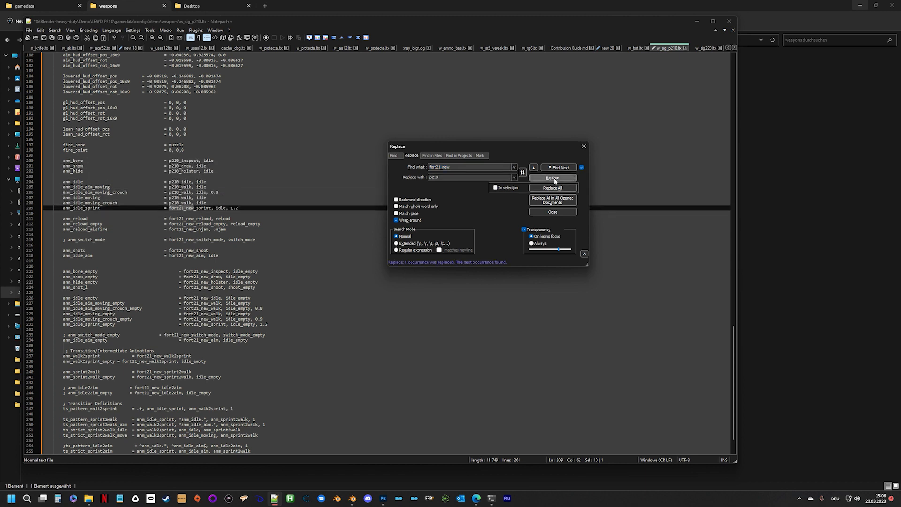
pyautogui.click(553, 179)
pyautogui.click(554, 179)
pyautogui.click(554, 179)
pyautogui.click(554, 179)
pyautogui.click(554, 179)
pyautogui.click(554, 179)
pyautogui.click(554, 179)
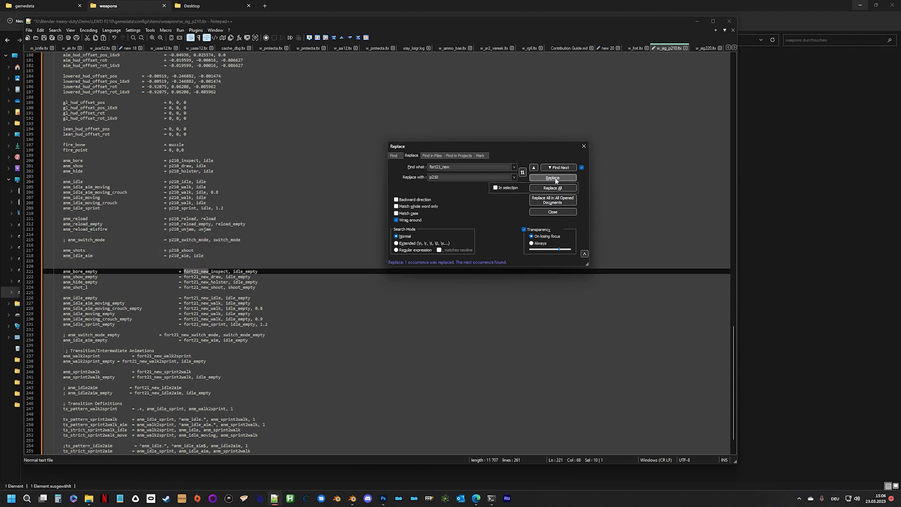
pyautogui.click(554, 179)
pyautogui.click(554, 179)
pyautogui.click(554, 178)
pyautogui.click(555, 179)
pyautogui.click(556, 179)
pyautogui.click(556, 179)
pyautogui.click(556, 179)
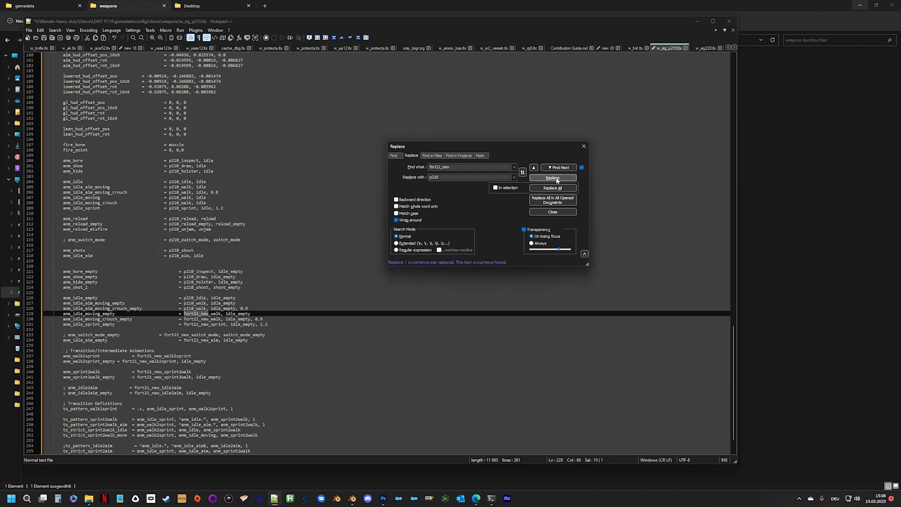
pyautogui.click(557, 179)
pyautogui.click(556, 179)
pyautogui.click(556, 179)
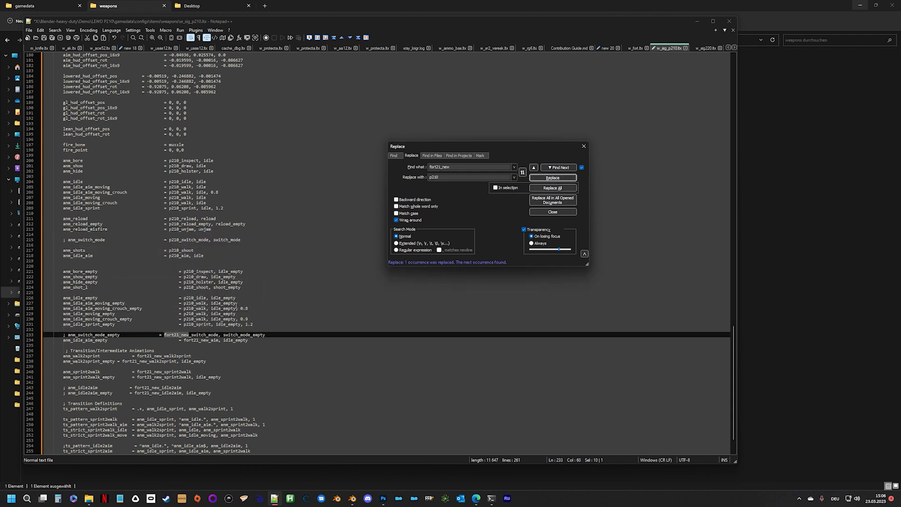
# Step: Replace fort21_new with p210 in the remaining entries from anm_switch_mode_empty through anm_idle2aim_empty, and save w_sig_p210.ltx
pyautogui.scroll(-2, 272, 347)
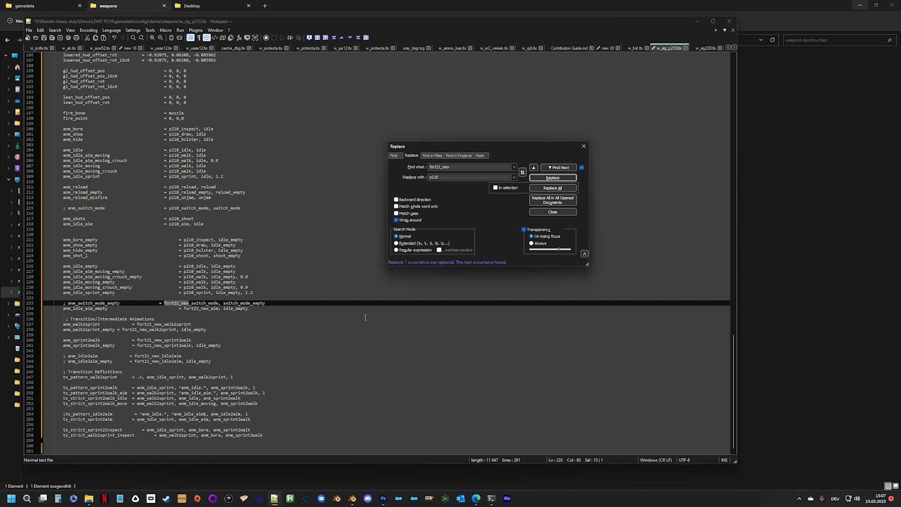
pyautogui.click(556, 178)
pyautogui.click(557, 178)
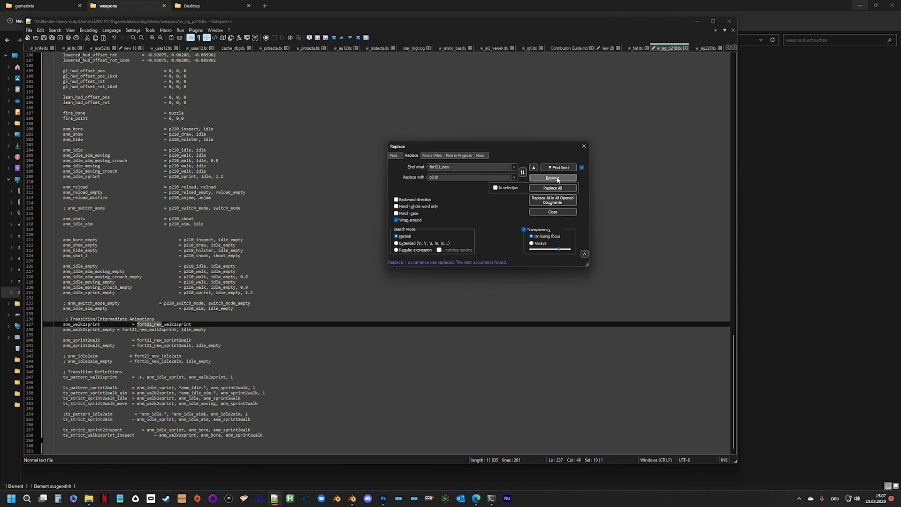
pyautogui.click(557, 178)
pyautogui.click(558, 179)
pyautogui.click(558, 178)
pyautogui.click(558, 178)
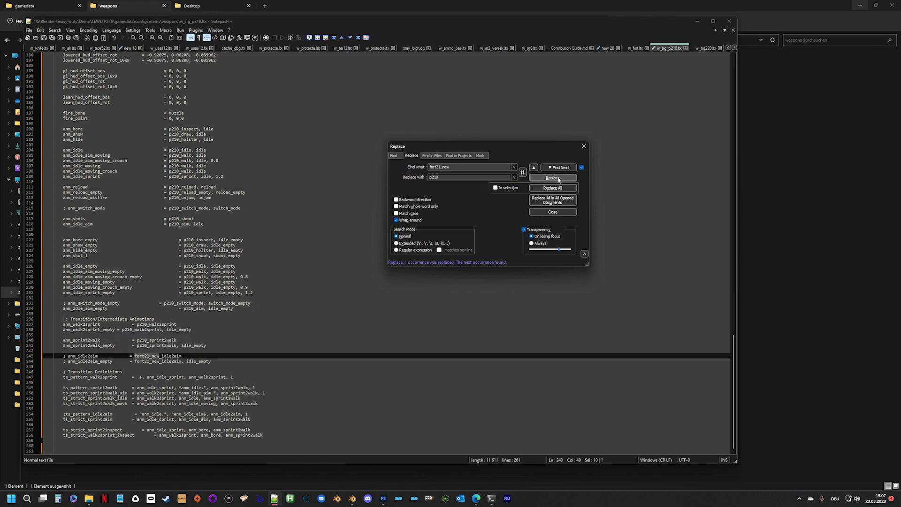
pyautogui.click(558, 179)
pyautogui.click(558, 178)
pyautogui.click(557, 178)
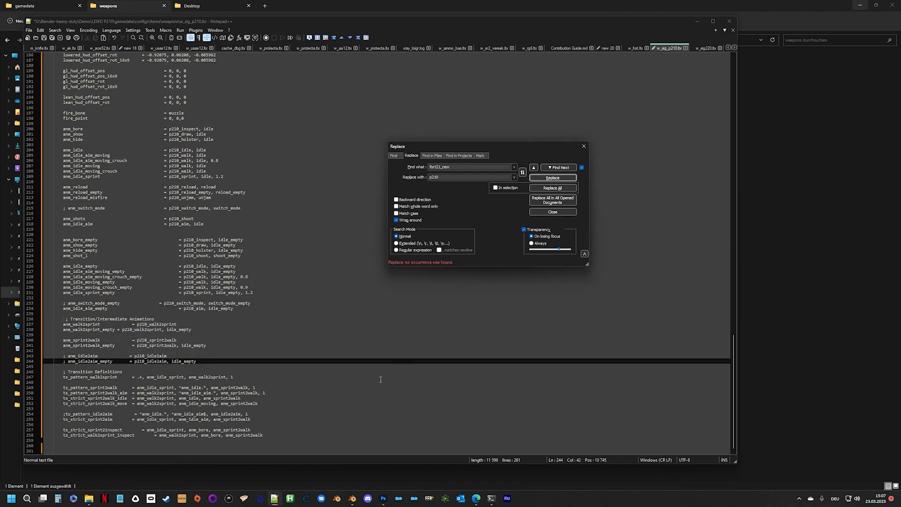
pyautogui.click(583, 147)
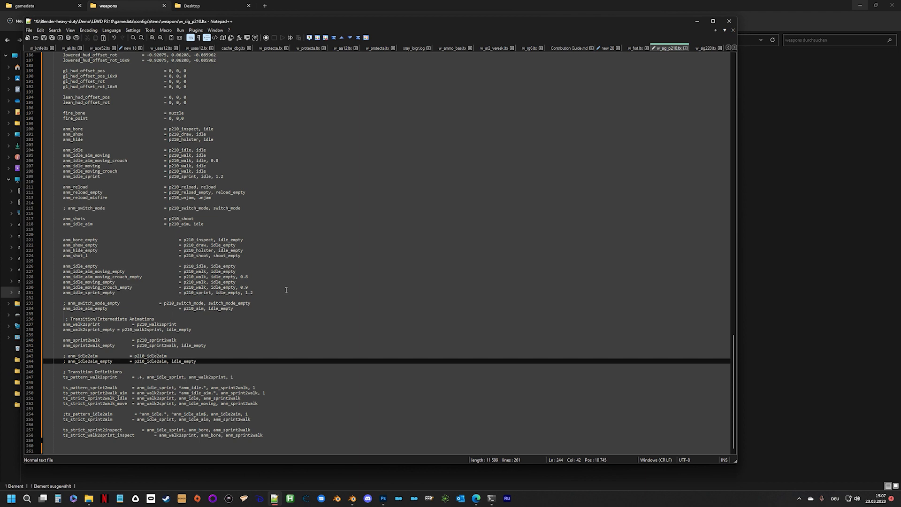
pyautogui.hotkey('ctrl', 's')
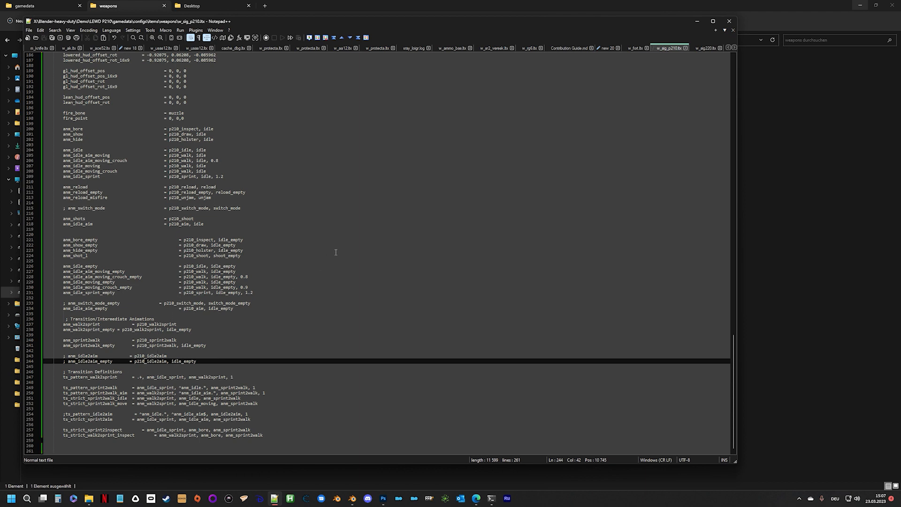
# Step: Switch to File Explorer and go to the Demo folder of the Blender-heavy-duty directory
pyautogui.click(35, 7)
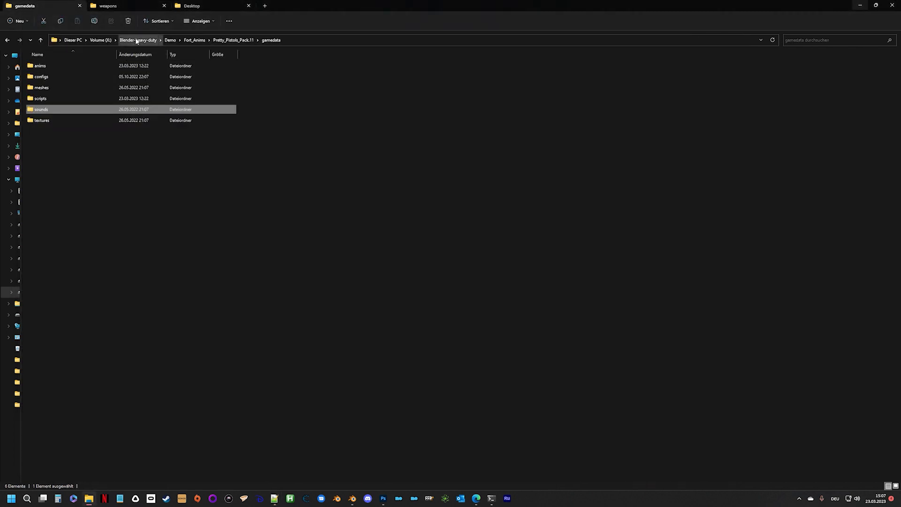
pyautogui.click(171, 40)
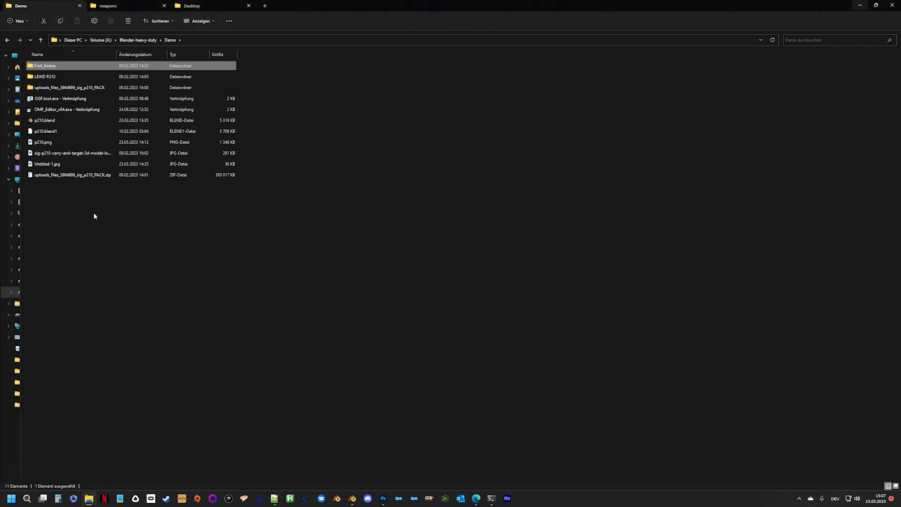
pyautogui.click(76, 200)
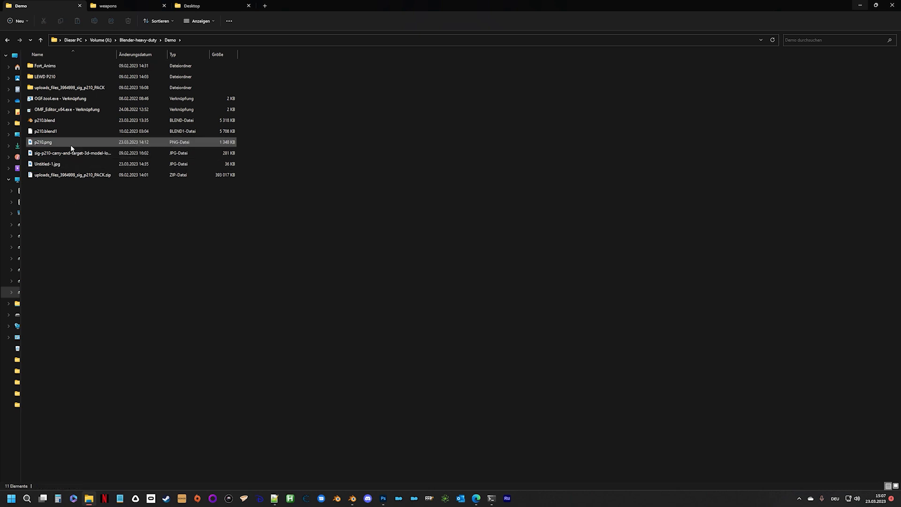
pyautogui.doubleClick(74, 109)
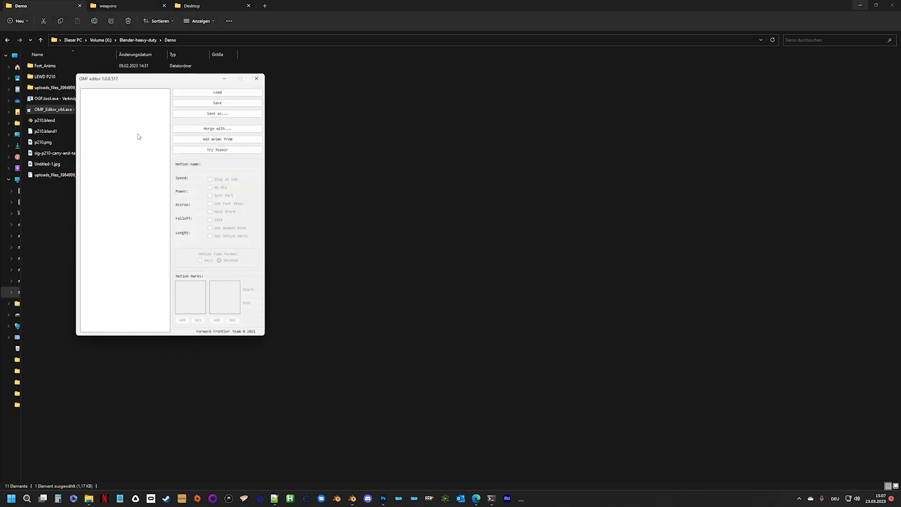
pyautogui.click(219, 92)
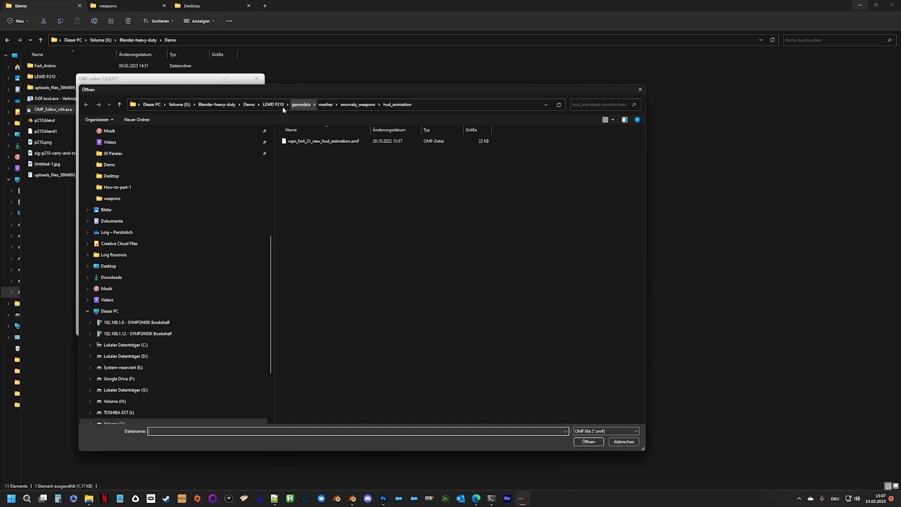
pyautogui.click(640, 89)
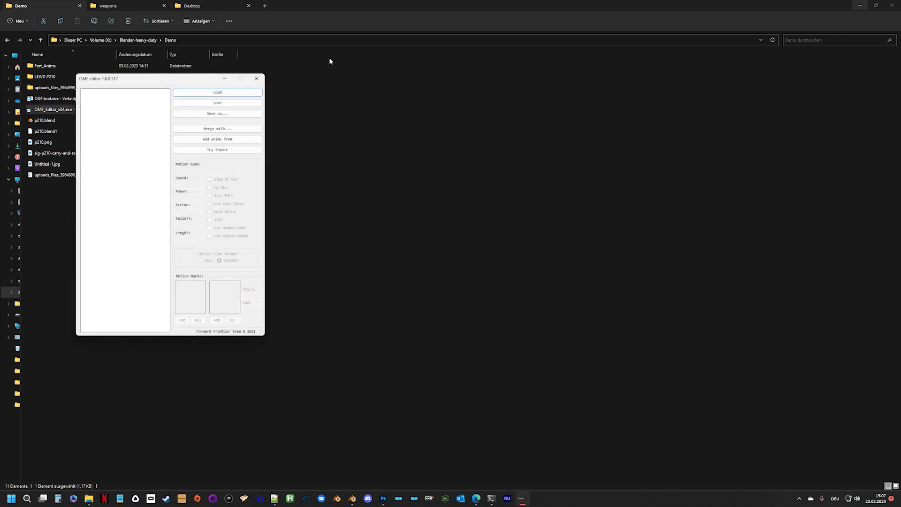
pyautogui.click(256, 78)
# Step: Open the hud_animation folder inside LEWD P210's gamedata, meshes and anomaly_weapons folders
pyautogui.doubleClick(75, 77)
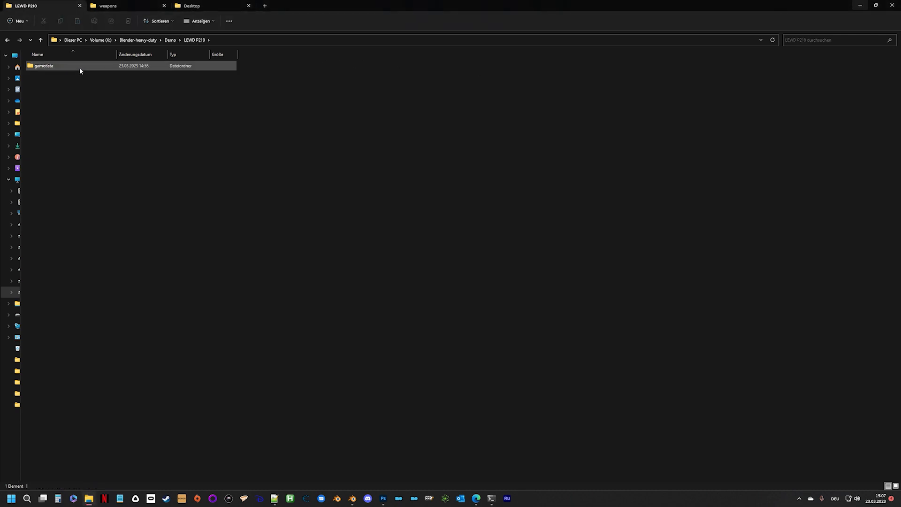
pyautogui.doubleClick(80, 66)
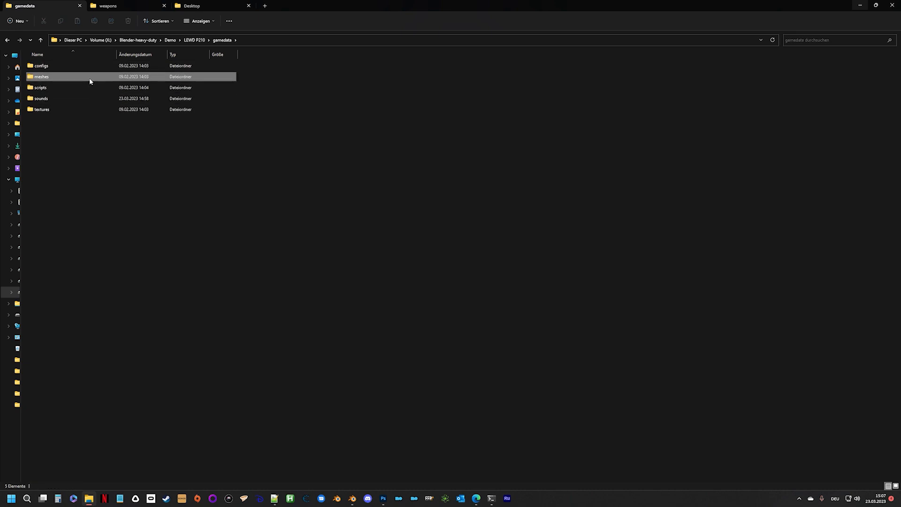
pyautogui.doubleClick(89, 78)
pyautogui.doubleClick(89, 67)
pyautogui.doubleClick(89, 66)
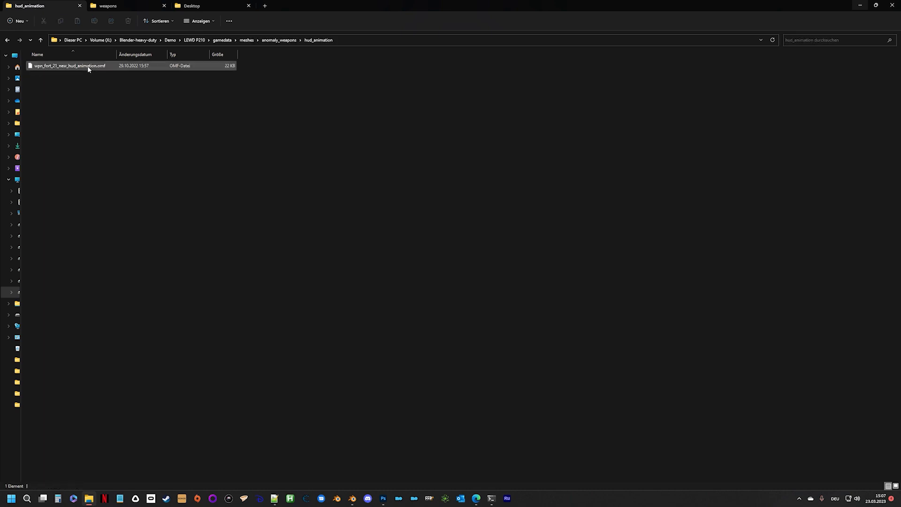
# Step: Rename the fort_21_new HUD animation file as wpn_p210_hud_animation.omf
pyautogui.click(87, 66)
pyautogui.press('F2')
pyautogui.click(67, 66)
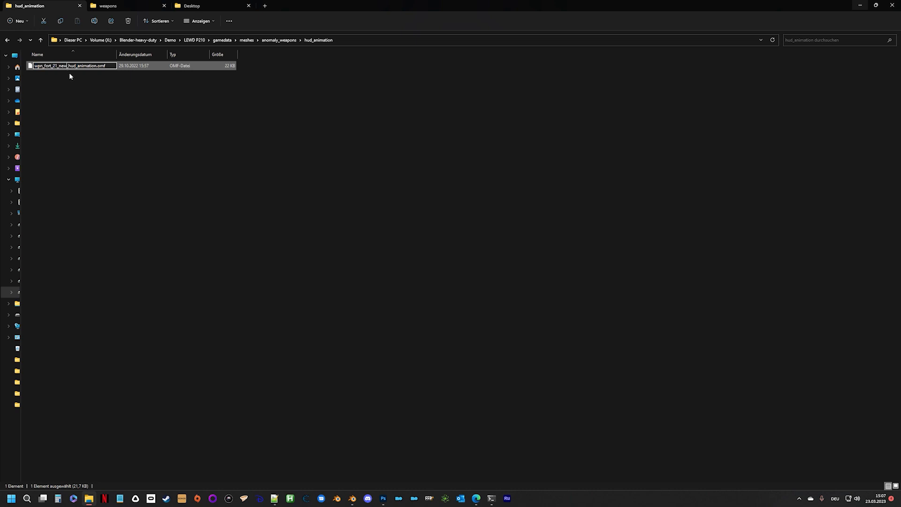
pyautogui.press('BackSpace')
pyautogui.press('BackSpace')
pyautogui.press('BackSpace')
pyautogui.press('BackSpace')
pyautogui.press('BackSpace')
pyautogui.press('BackSpace')
pyautogui.press('BackSpace')
pyautogui.press('BackSpace')
pyautogui.write('p210')
pyautogui.press('Return')
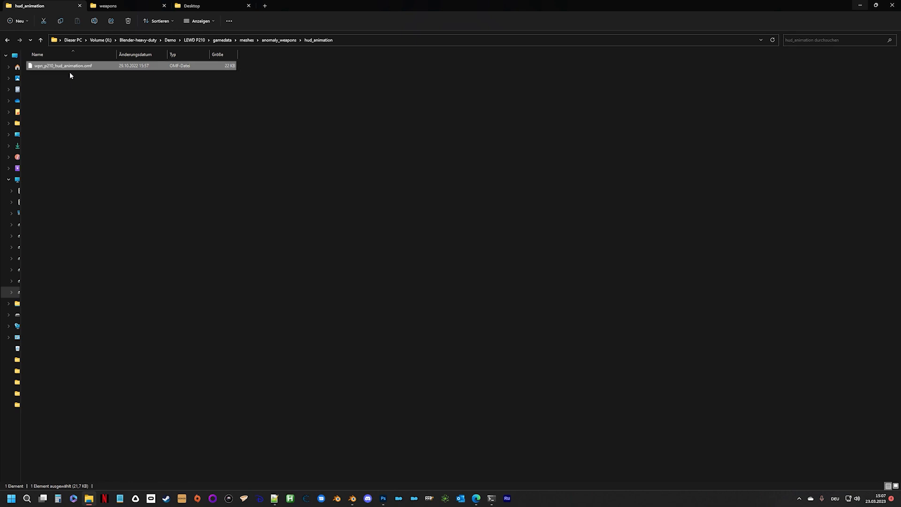
# Step: Rename the animation file in the neighbouring hud_hands_animation folder as wpn_p210_hand_hud_animation.omf
pyautogui.click(41, 40)
pyautogui.doubleClick(57, 76)
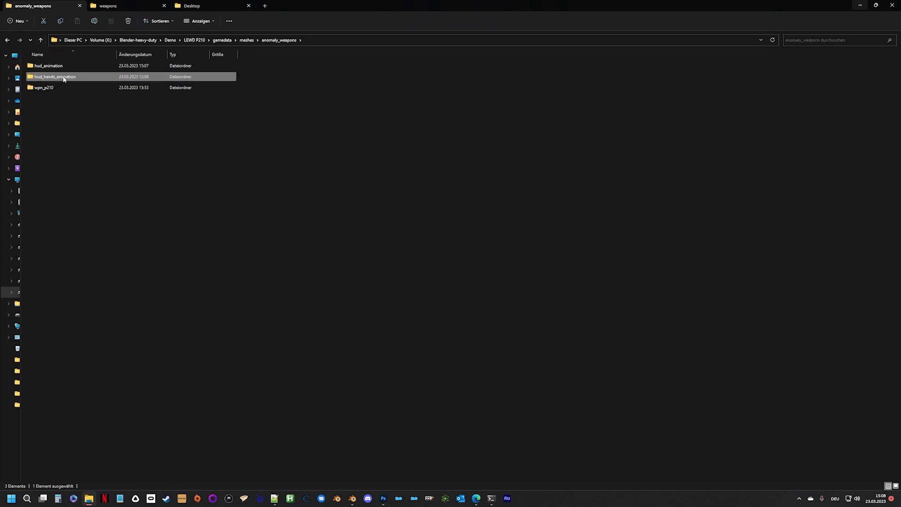
pyautogui.click(59, 66)
pyautogui.press('F2')
pyautogui.click(71, 70)
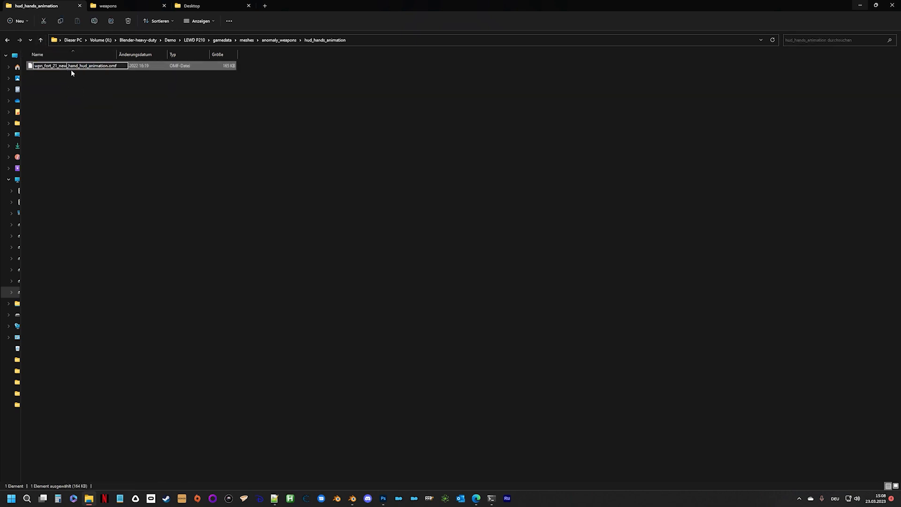
pyautogui.press('BackSpace')
pyautogui.press('BackSpace')
pyautogui.press('BackSpace')
pyautogui.press('BackSpace')
pyautogui.press('BackSpace')
pyautogui.press('BackSpace')
pyautogui.press('BackSpace')
pyautogui.press('BackSpace')
pyautogui.press('BackSpace')
pyautogui.press('BackSpace')
pyautogui.press('BackSpace')
pyautogui.write('p210')
pyautogui.press('Return')
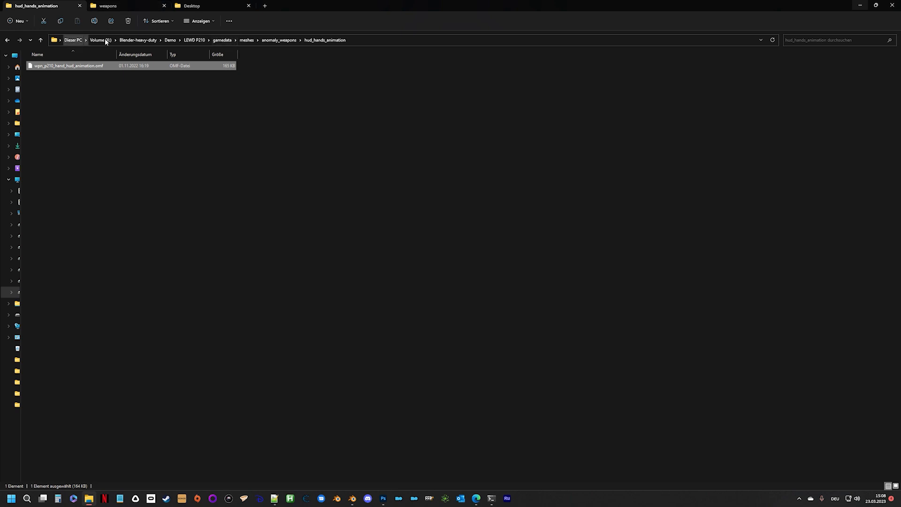
# Step: Launch OMF Editor from the Demo folder and load wpn_p210_hud_animation.omf
pyautogui.click(170, 40)
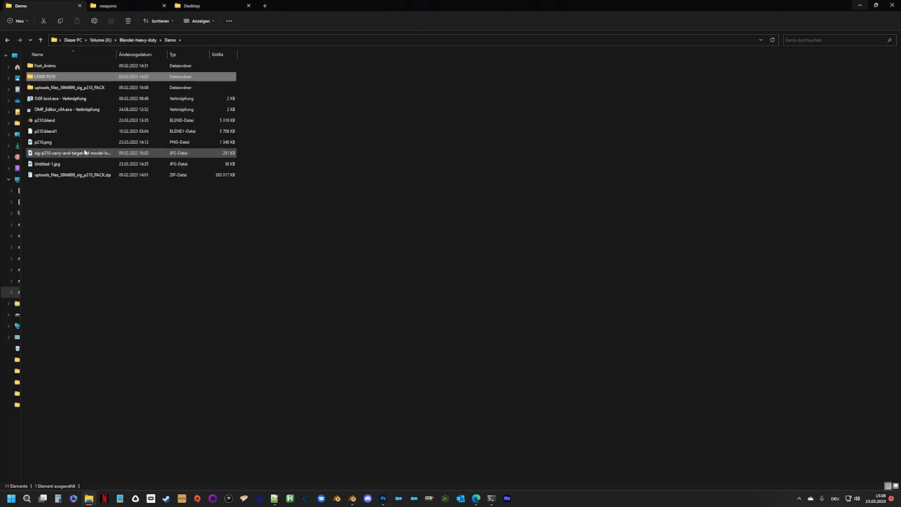
pyautogui.doubleClick(88, 111)
pyautogui.click(203, 106)
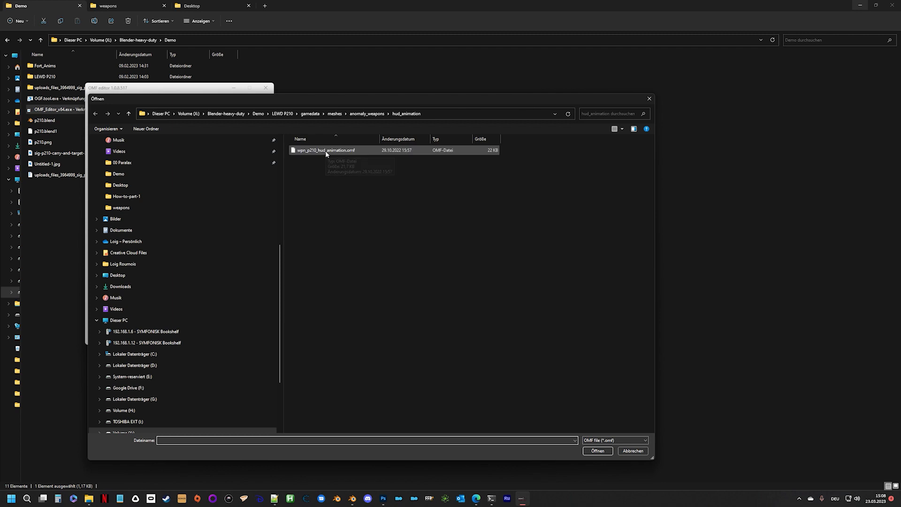
pyautogui.doubleClick(326, 150)
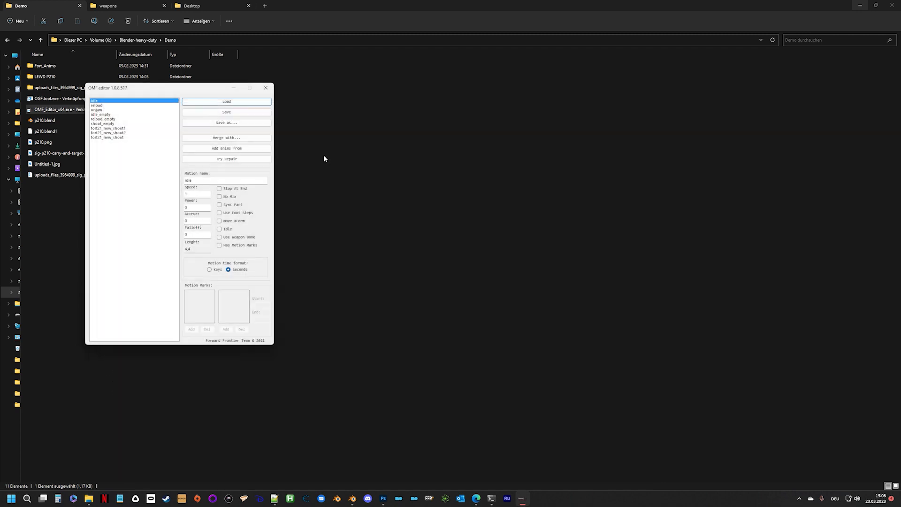
# Step: Rename the three fort21_new shoot motions as p210_shoot1, p210_shoot2 and p210_shoot, and save the OMF file
pyautogui.click(105, 132)
pyautogui.click(106, 128)
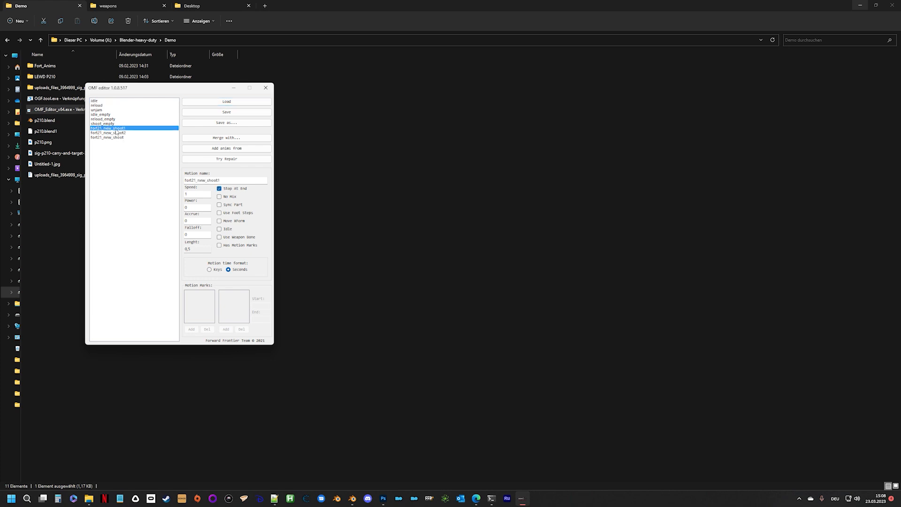
pyautogui.moveTo(205, 179); pyautogui.dragTo(179, 180)
pyautogui.write('p210')
pyautogui.click(124, 133)
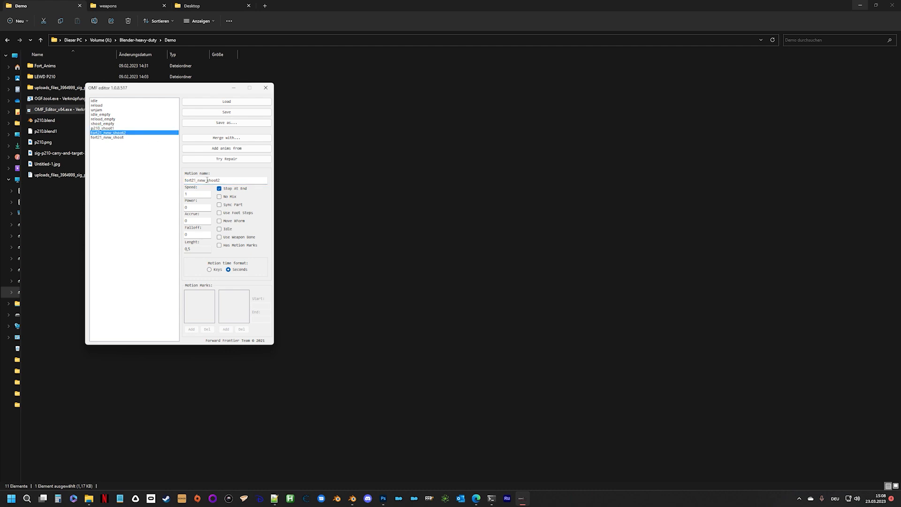
pyautogui.moveTo(207, 180); pyautogui.dragTo(181, 167)
pyautogui.write('p210')
pyautogui.click(106, 137)
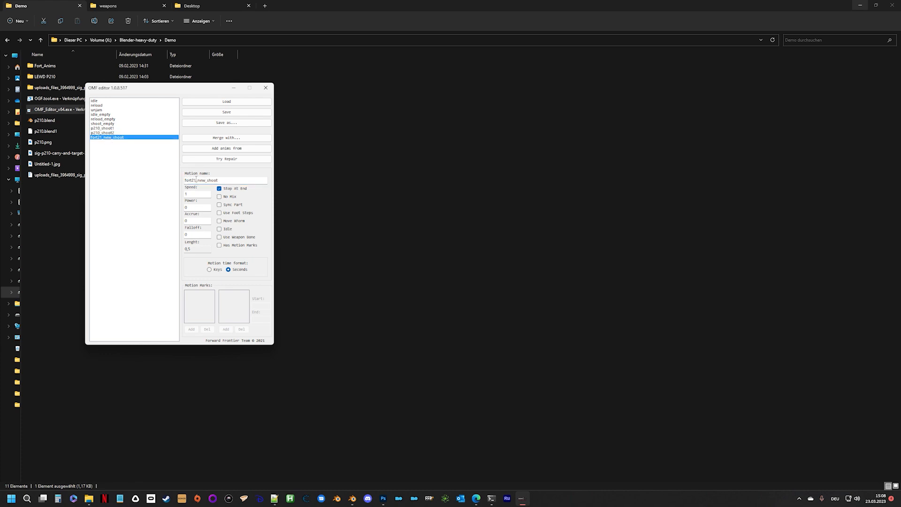
pyautogui.moveTo(207, 179); pyautogui.dragTo(178, 180)
pyautogui.write('p210')
pyautogui.click(239, 111)
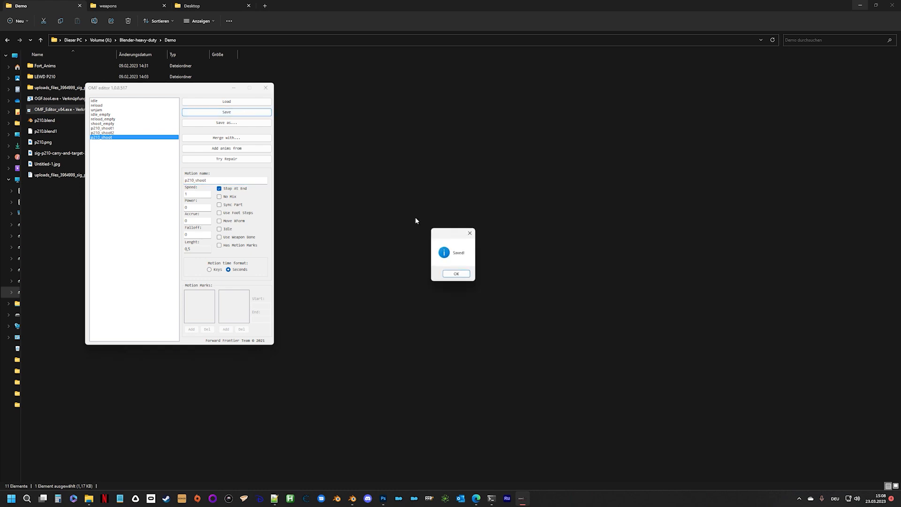
pyautogui.click(462, 276)
# Step: Load wpn_p210_hand_hud_animation.omf from the hud_hands_animation folder
pyautogui.click(256, 101)
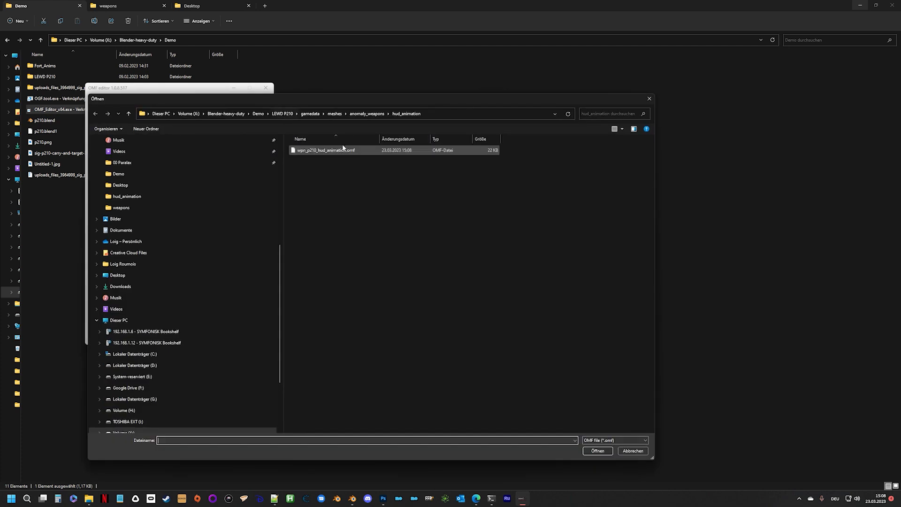
pyautogui.click(362, 114)
pyautogui.doubleClick(337, 160)
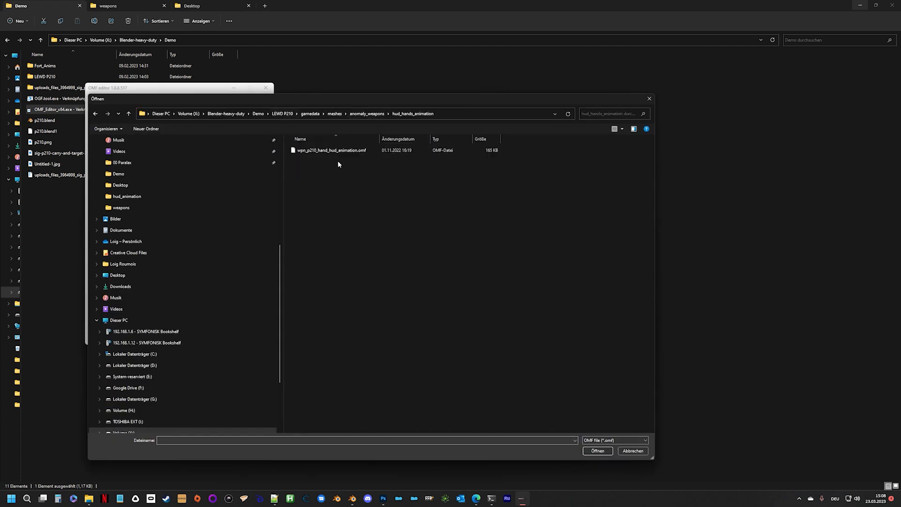
pyautogui.doubleClick(332, 151)
# Step: Replace the fort21_new prefix with p210 in the unjam, sprint2walk and aim hand motion names
pyautogui.click(124, 100)
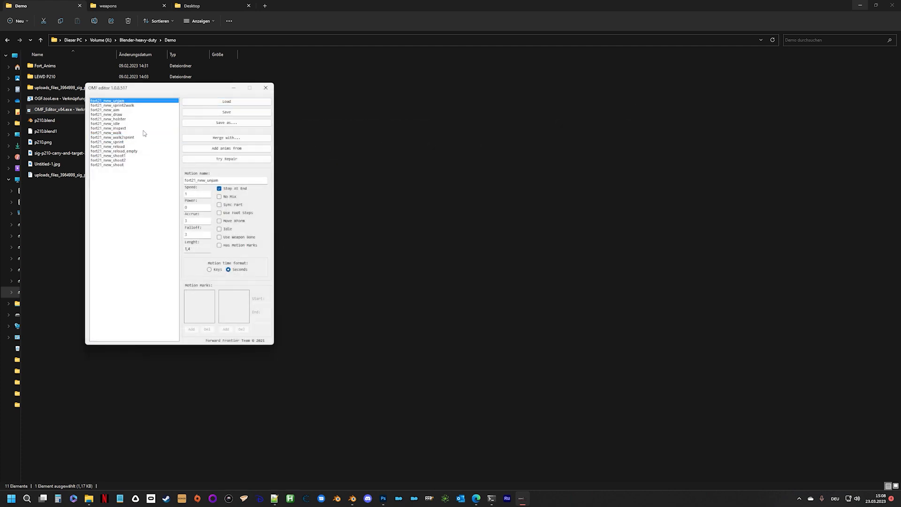
pyautogui.moveTo(205, 180); pyautogui.dragTo(193, 169)
pyautogui.write('p210')
pyautogui.click(130, 105)
pyautogui.write('p210')
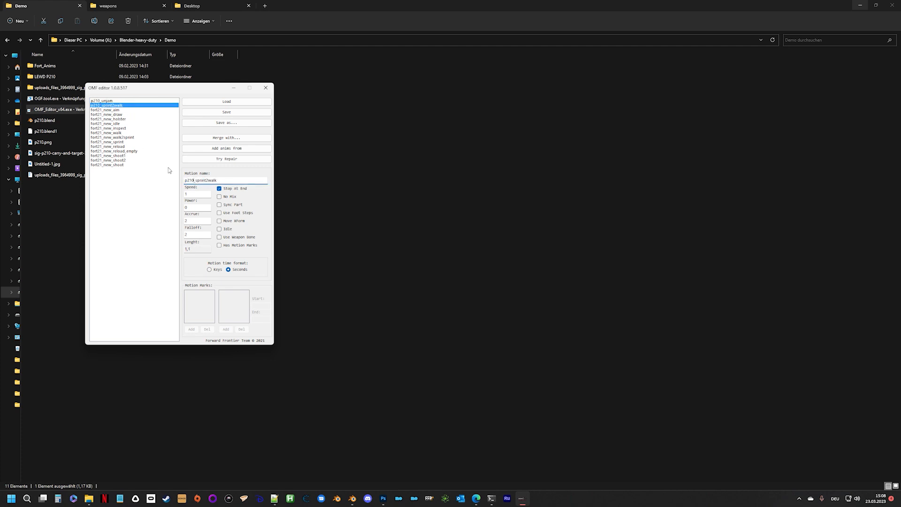
pyautogui.click(123, 110)
pyautogui.moveTo(206, 180); pyautogui.dragTo(170, 180)
pyautogui.write('p210')
# Step: Replace the fort21_new prefix with p210 in the draw, holster, idle, inspect and walk hand motion names
pyautogui.click(130, 115)
pyautogui.write('p210')
pyautogui.click(123, 119)
pyautogui.write('p210')
pyautogui.click(123, 124)
pyautogui.write('p210')
pyautogui.write('p210')
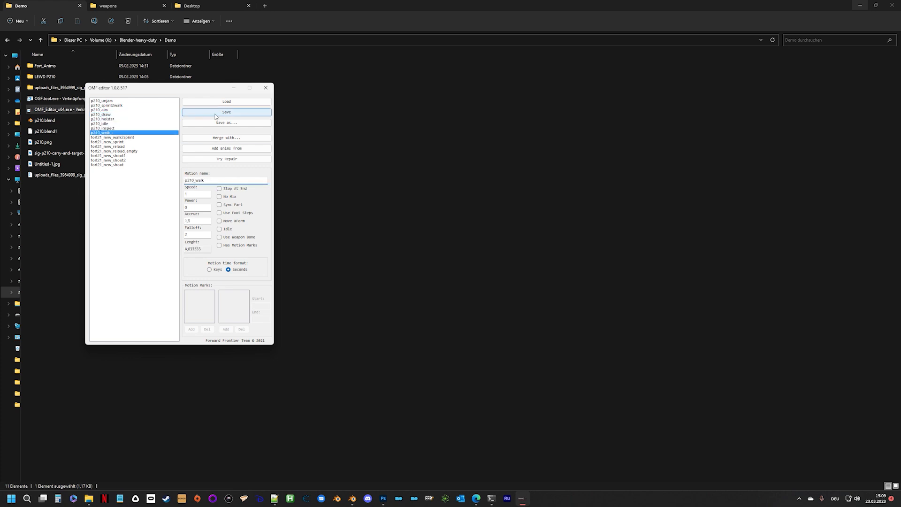
pyautogui.click(123, 137)
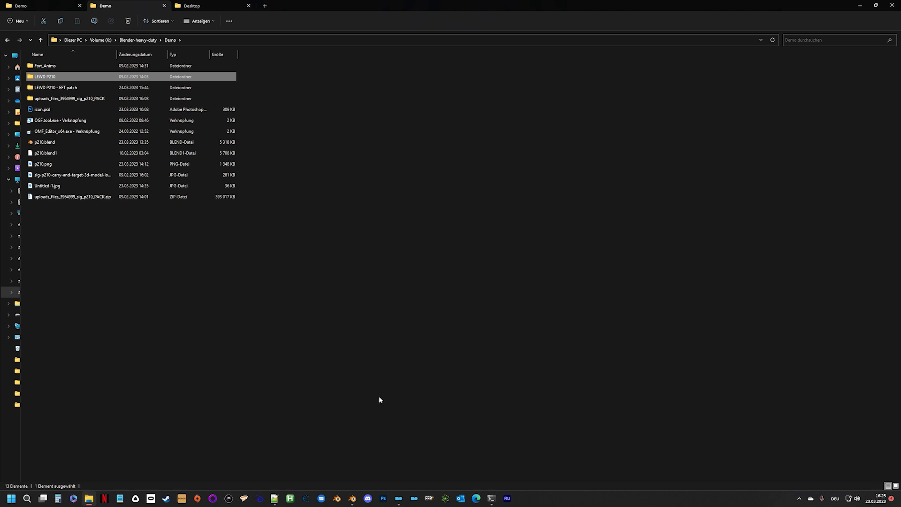
# Step: Switch to Blender's p210.blend, hide the render collection and set the viewport to Material Preview shading
pyautogui.click(351, 497)
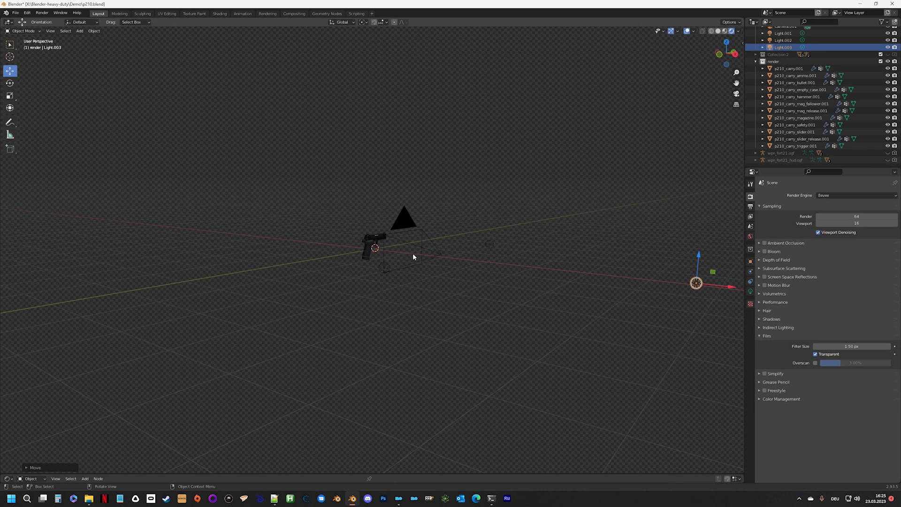
pyautogui.scroll(5, 412, 253)
pyautogui.scroll(2, 834, 64)
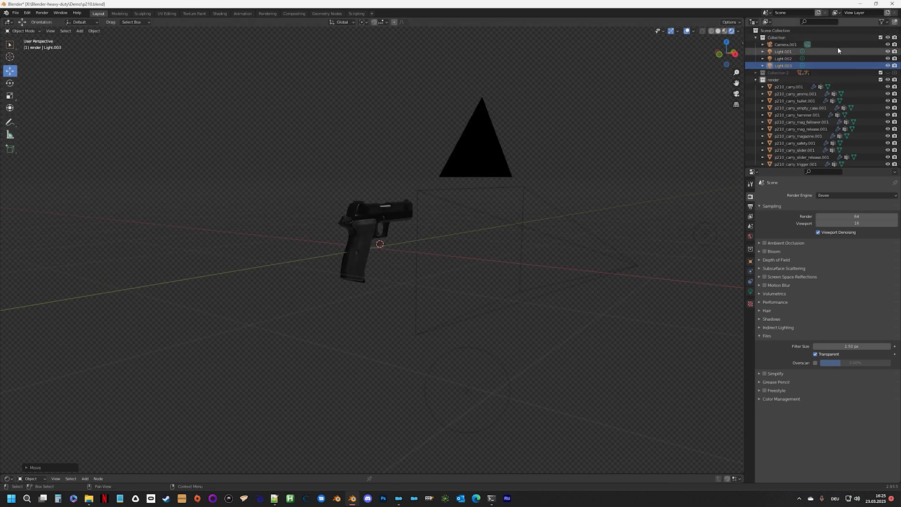
pyautogui.click(754, 38)
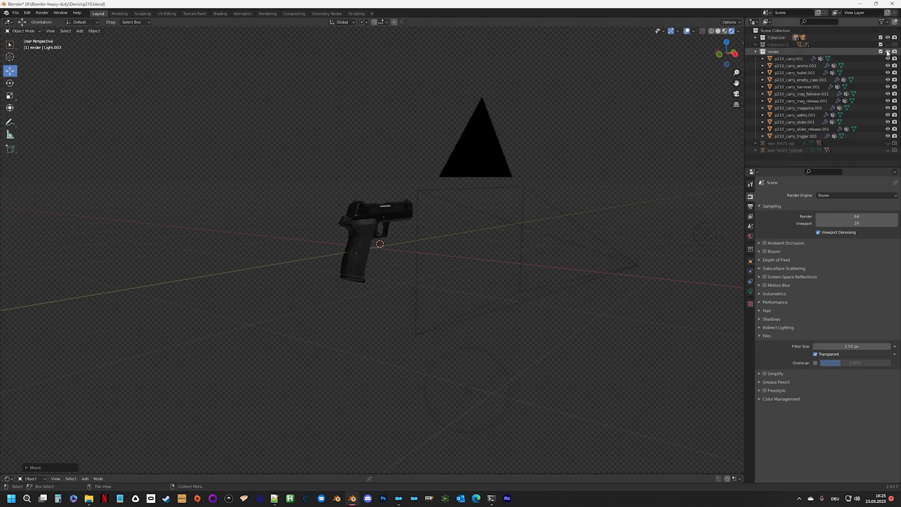
pyautogui.click(887, 52)
pyautogui.click(754, 51)
pyautogui.click(725, 31)
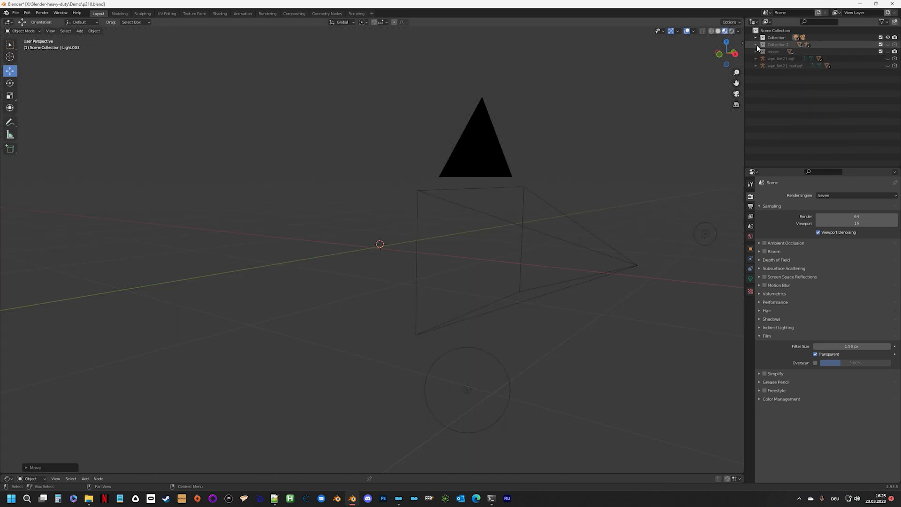
# Step: Select wpn_p210_hud in Collection 2, show that collection in the viewport and hide wpn_p210_world
pyautogui.click(755, 44)
pyautogui.click(792, 53)
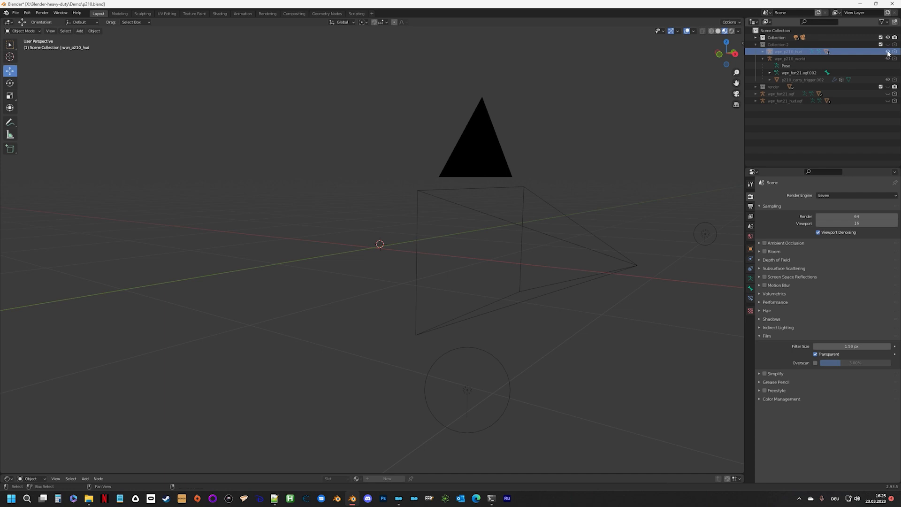
pyautogui.press('KP_Decimal')
pyautogui.scroll(-2, 533, 208)
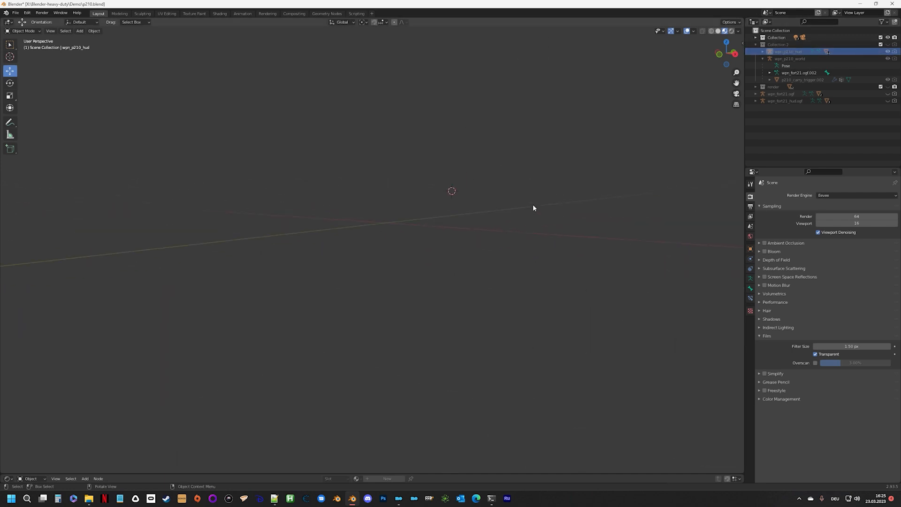
pyautogui.scroll(-1, 533, 207)
pyautogui.click(887, 45)
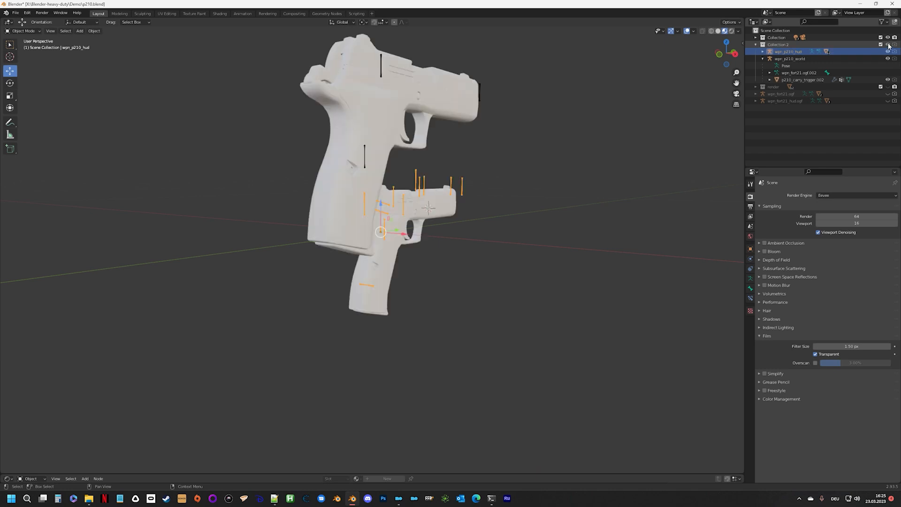
pyautogui.moveTo(522, 146); pyautogui.dragTo(461, 156, button='middle')
pyautogui.click(887, 58)
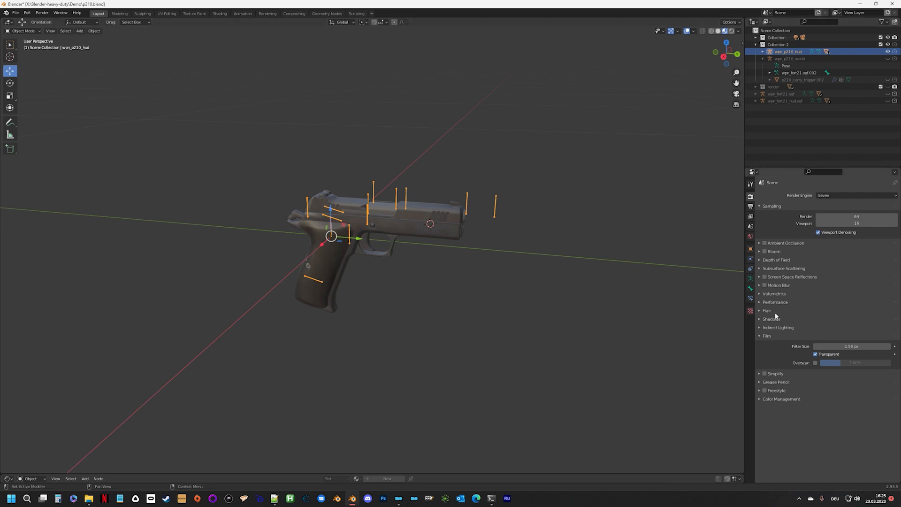
# Step: Rename the motion reference of wpn_p210_hud so its path ends in wpn_p210_hud_animation
pyautogui.click(751, 249)
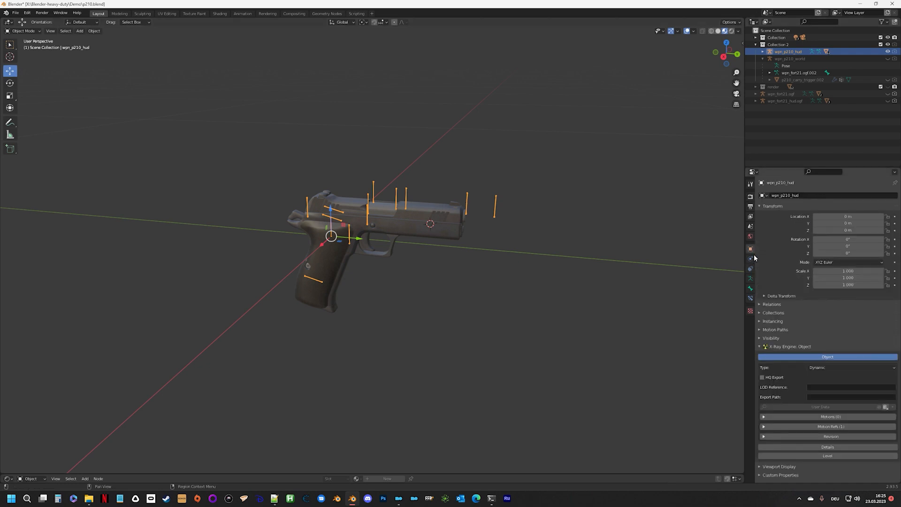
pyautogui.click(830, 426)
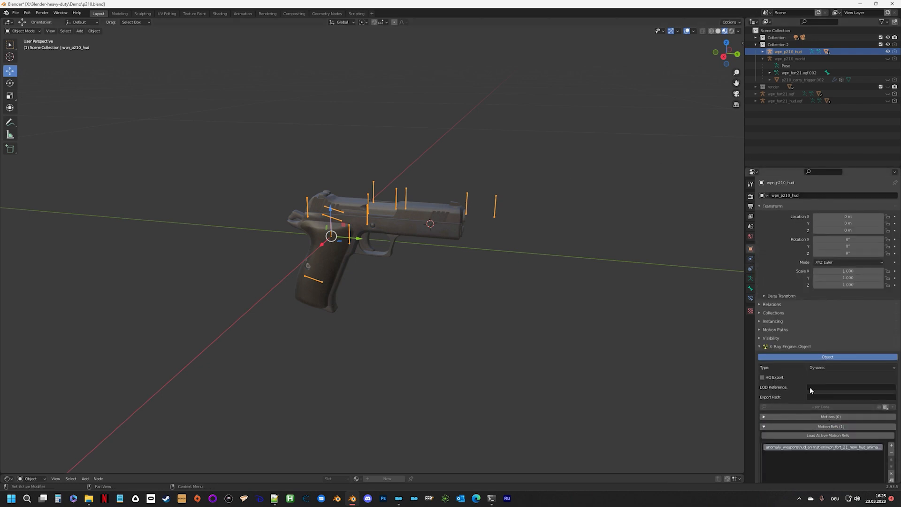
pyautogui.click(759, 207)
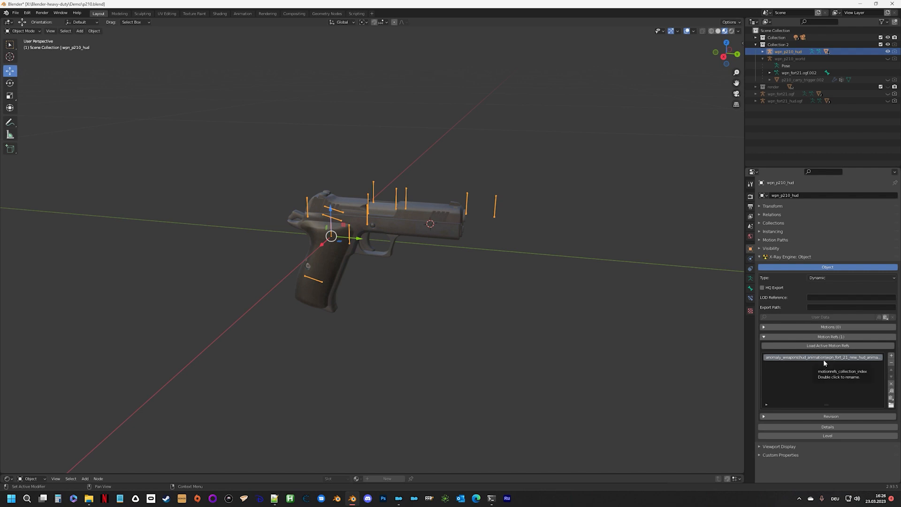
pyautogui.doubleClick(843, 359)
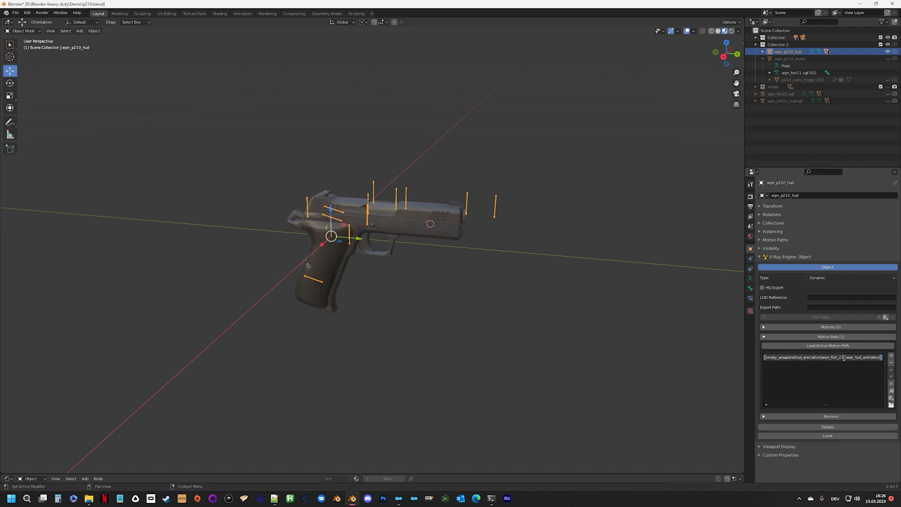
pyautogui.click(842, 360)
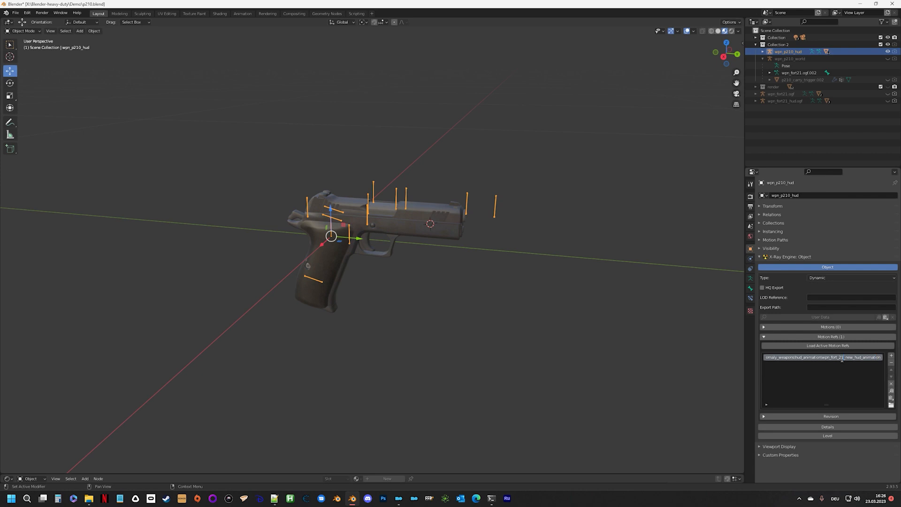
pyautogui.press('BackSpace')
pyautogui.press('BackSpace')
pyautogui.press('BackSpace')
pyautogui.press('BackSpace')
pyautogui.press('BackSpace')
pyautogui.press('BackSpace')
pyautogui.press('BackSpace')
pyautogui.write('p210')
pyautogui.press('Delete')
pyautogui.press('Delete')
pyautogui.press('Delete')
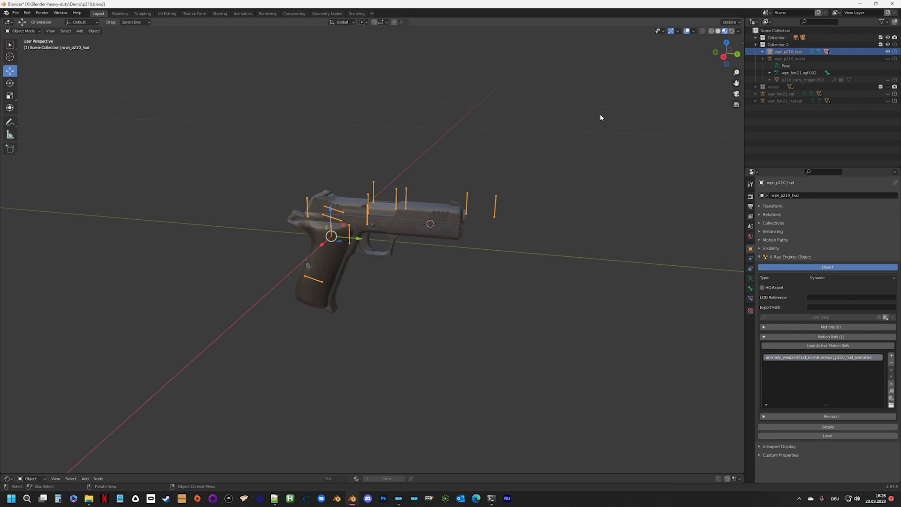
# Step: Export the HUD model as an X-Ray Game Object, overwriting wpn_p210_hud.ogf in LEWD P210\gamedata\meshes\anomaly_weapons\wpn_p210
pyautogui.click(16, 12)
pyautogui.moveTo(46, 117)
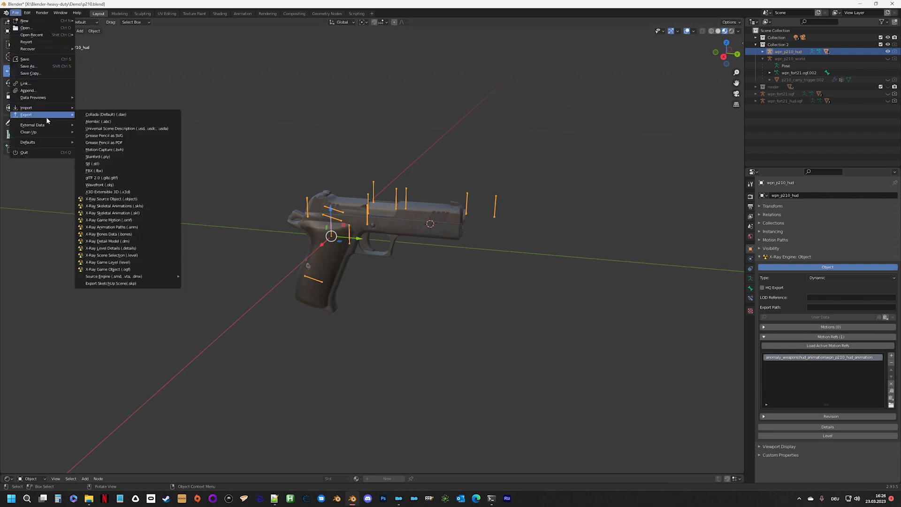
pyautogui.click(156, 264)
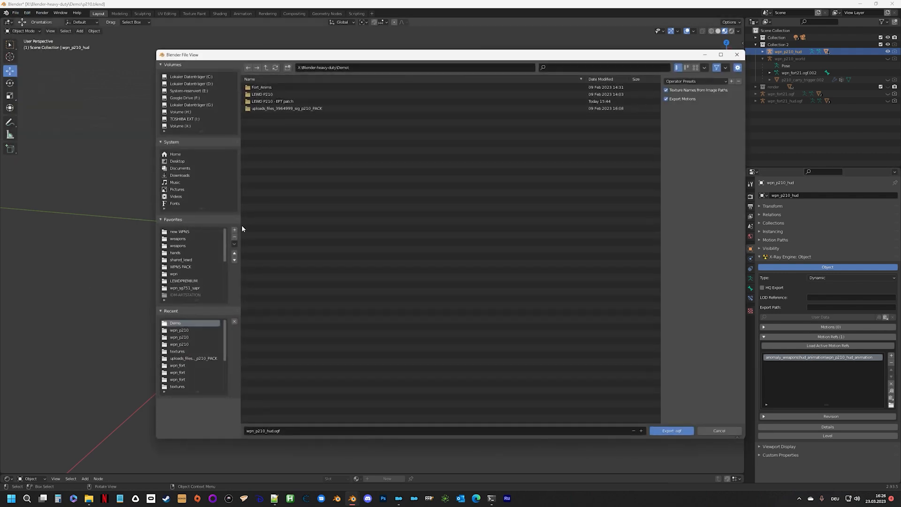
pyautogui.doubleClick(277, 95)
pyautogui.doubleClick(281, 86)
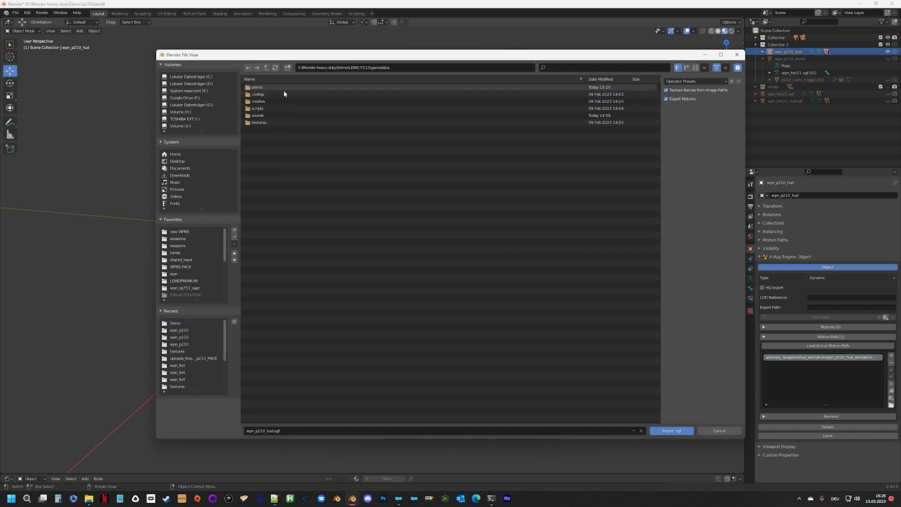
pyautogui.doubleClick(287, 102)
pyautogui.doubleClick(290, 86)
pyautogui.doubleClick(292, 101)
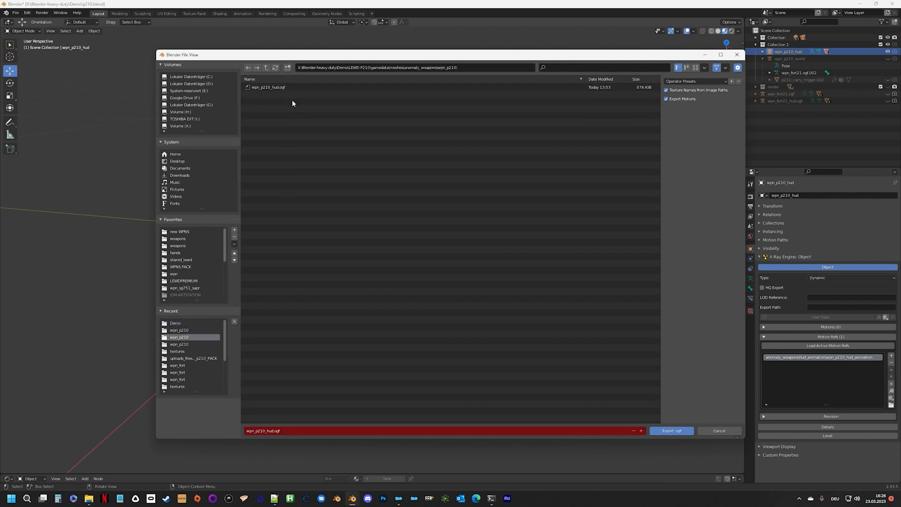
pyautogui.click(294, 88)
pyautogui.click(680, 430)
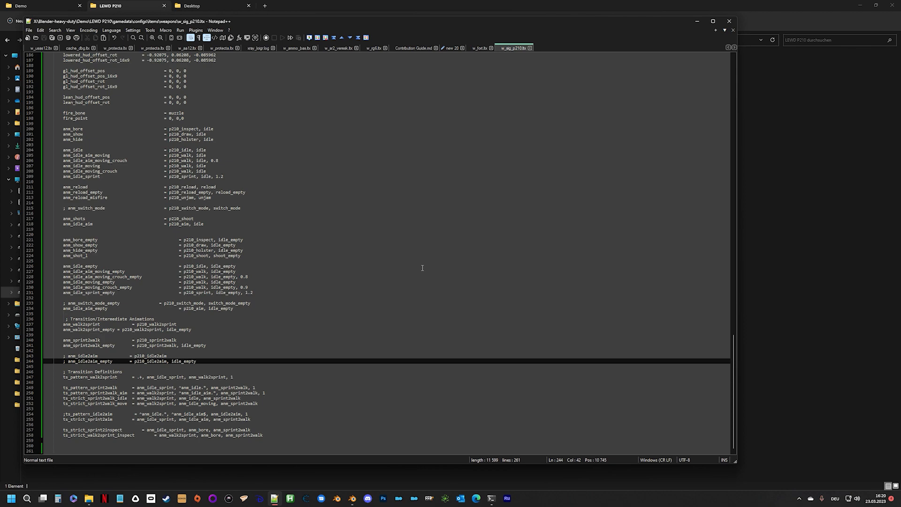
# Step: Review the sound, HUD and animation entries of w_sig_p210.ltx in Notepad++
pyautogui.scroll(20, 362, 235)
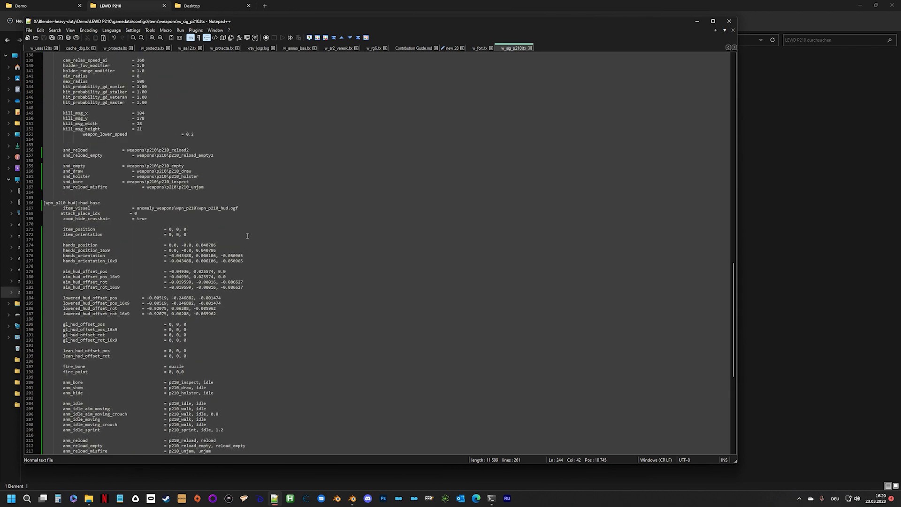
pyautogui.scroll(15, 260, 242)
pyautogui.scroll(-18, 274, 239)
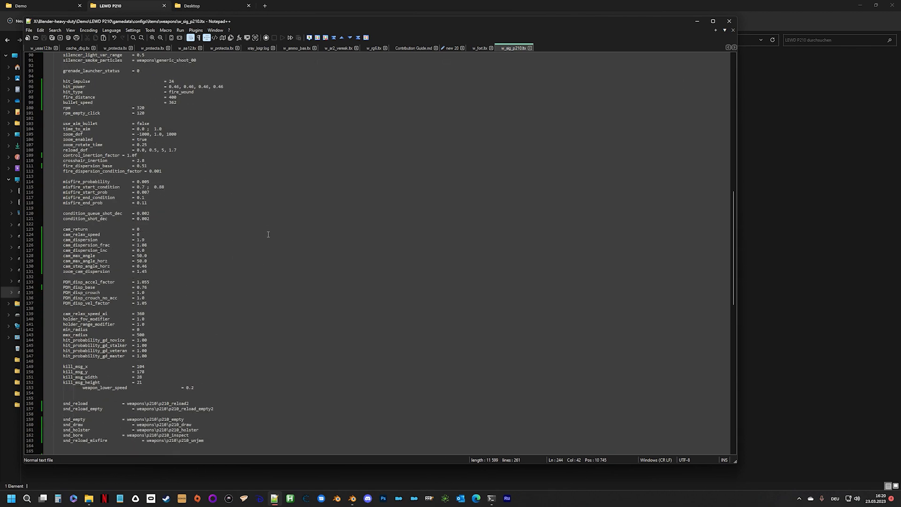
pyautogui.scroll(-20, 274, 239)
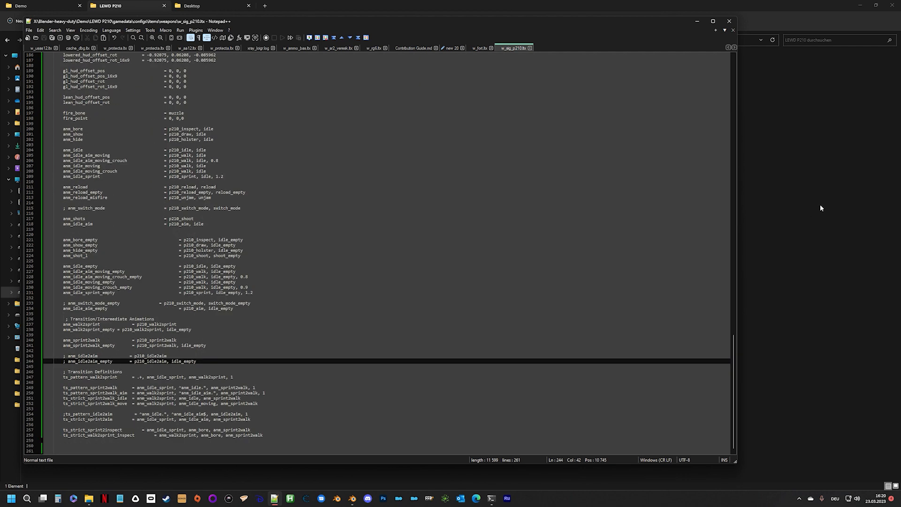
# Step: Switch to File Explorer, check the magazines\weapons folder inside the mod's gamedata\configs and return to configs
pyautogui.click(820, 208)
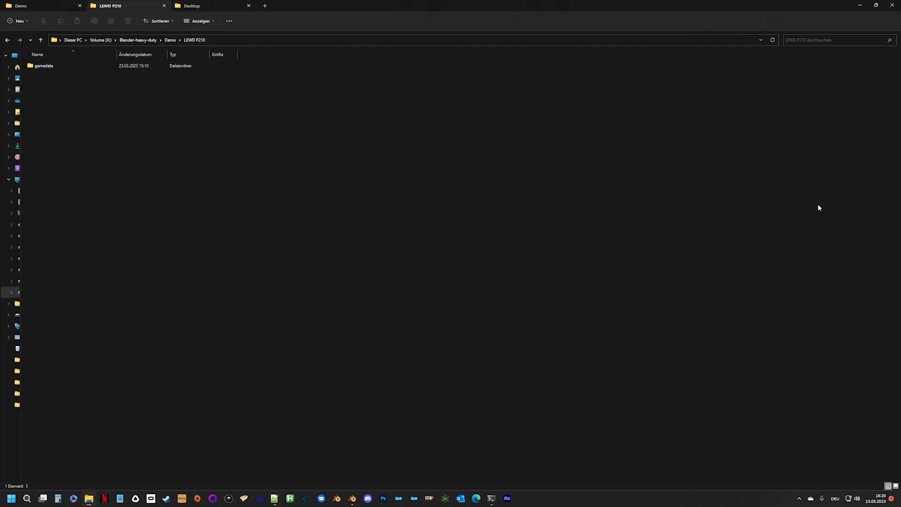
pyautogui.doubleClick(57, 66)
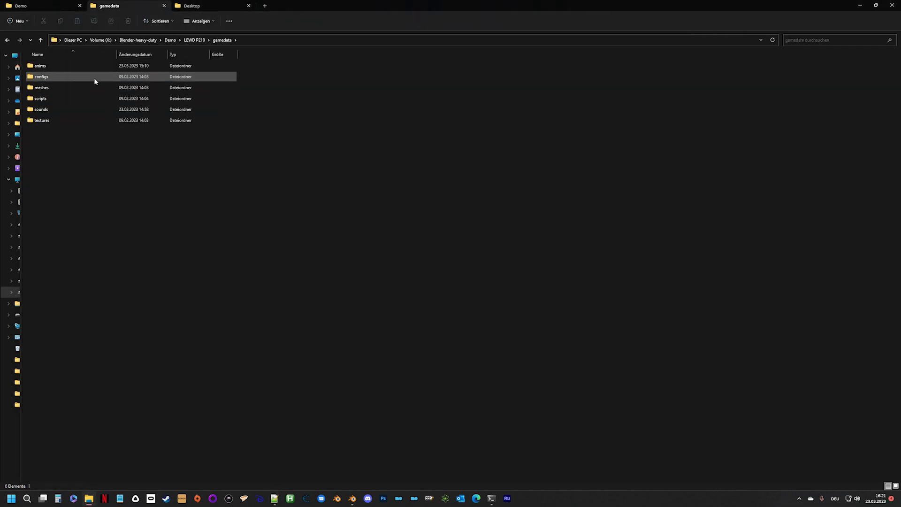
pyautogui.doubleClick(94, 78)
pyautogui.doubleClick(73, 79)
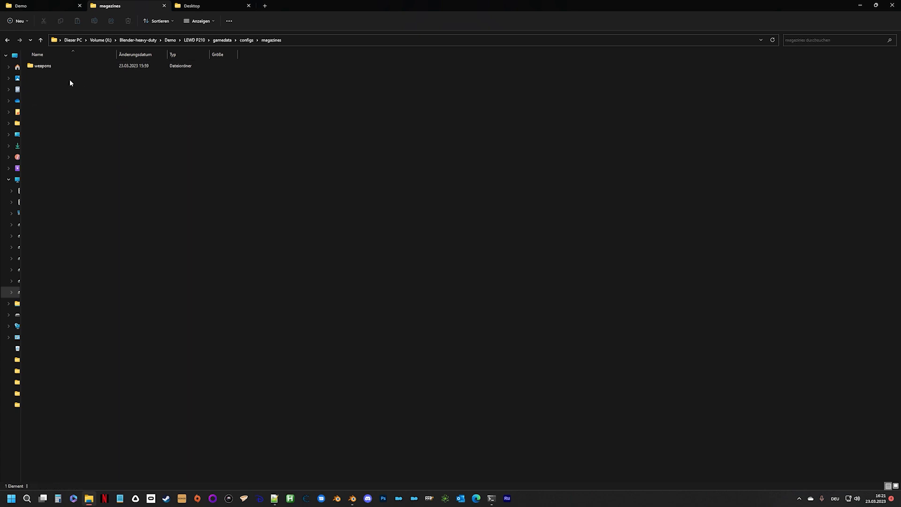
pyautogui.doubleClick(71, 66)
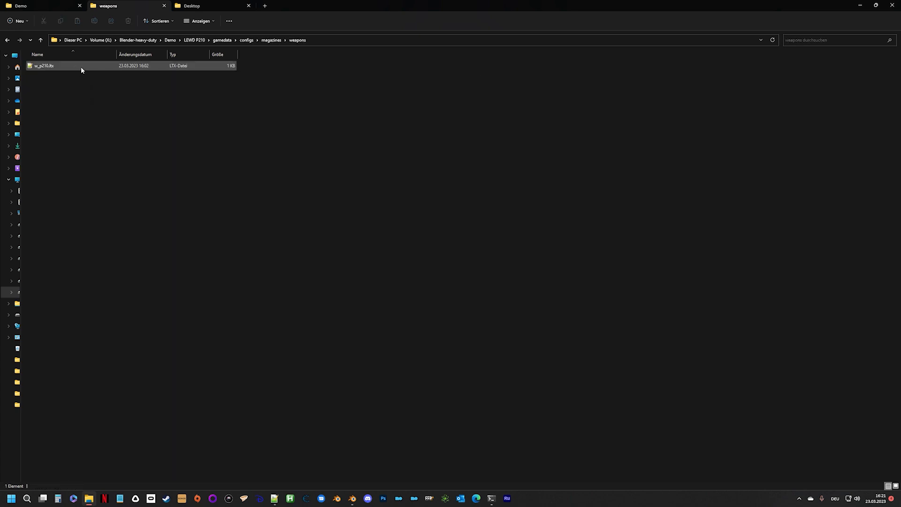
pyautogui.click(41, 40)
pyautogui.click(42, 40)
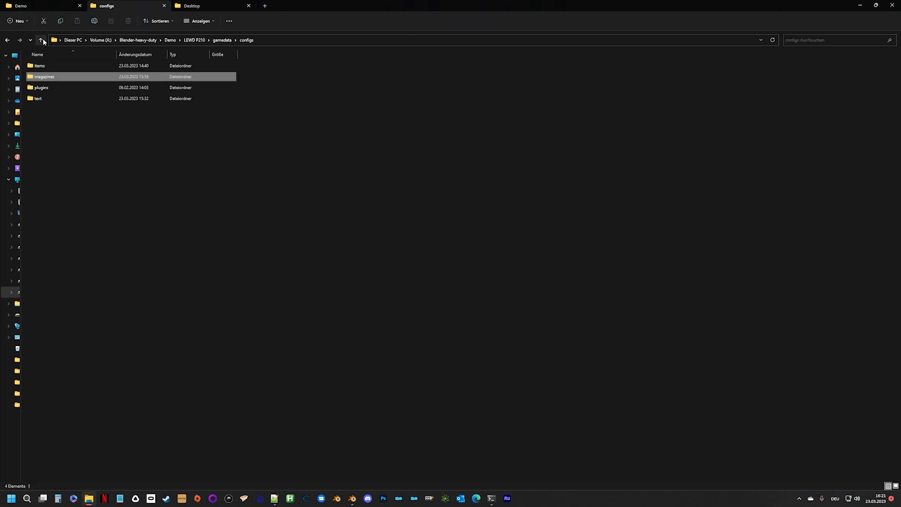
# Step: Check the localisation files in the eng and rus subfolders of configs\text
pyautogui.doubleClick(61, 100)
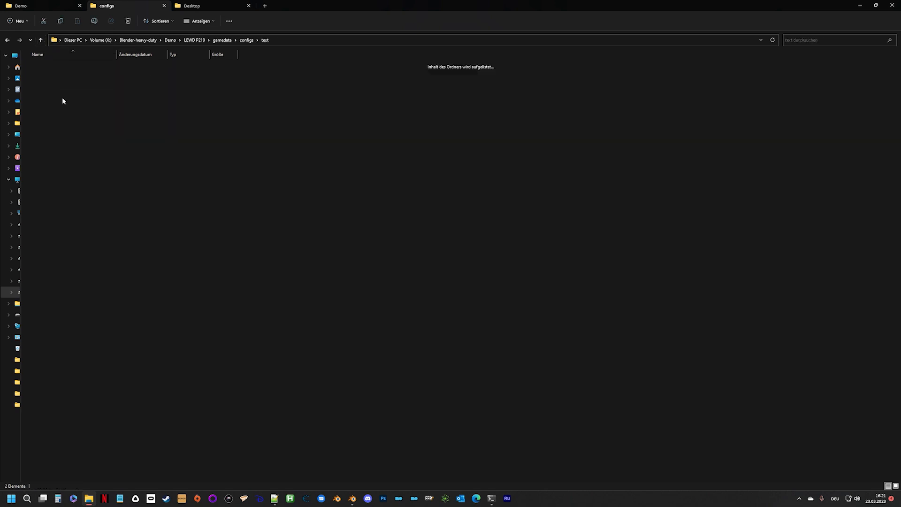
pyautogui.doubleClick(70, 75)
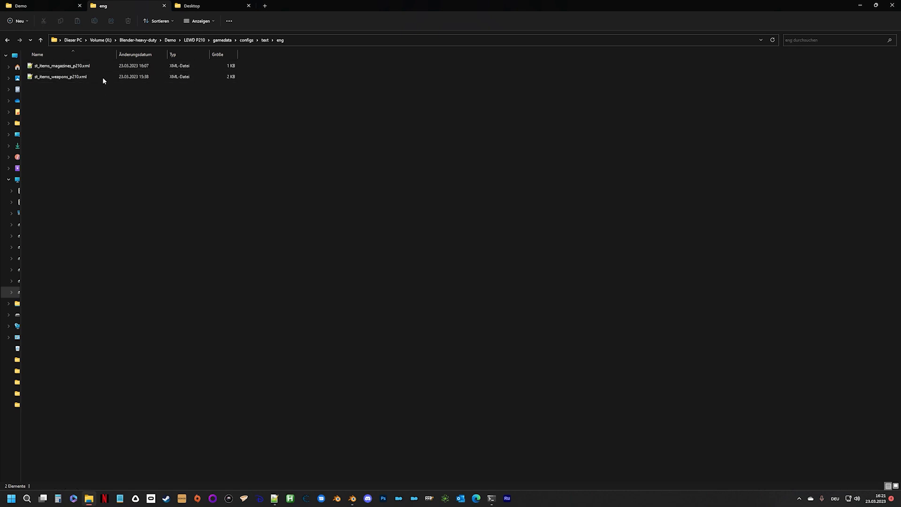
pyautogui.click(41, 40)
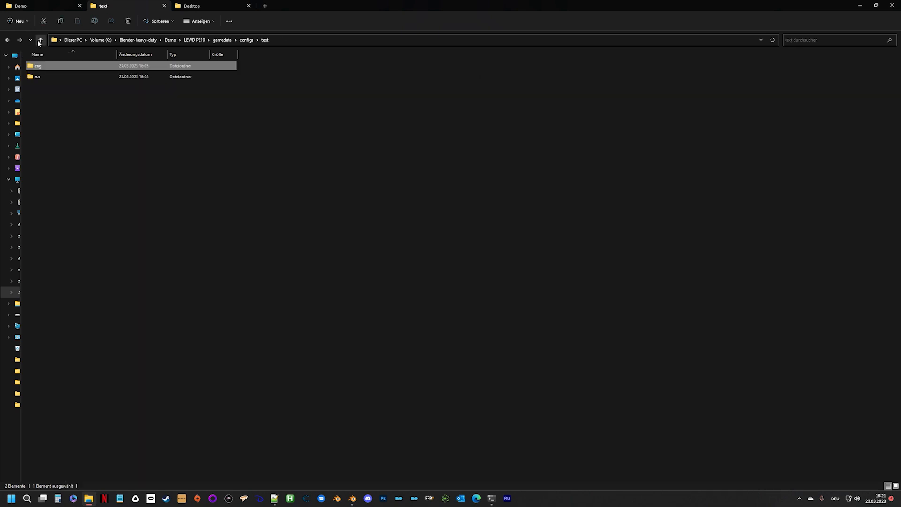
pyautogui.doubleClick(47, 77)
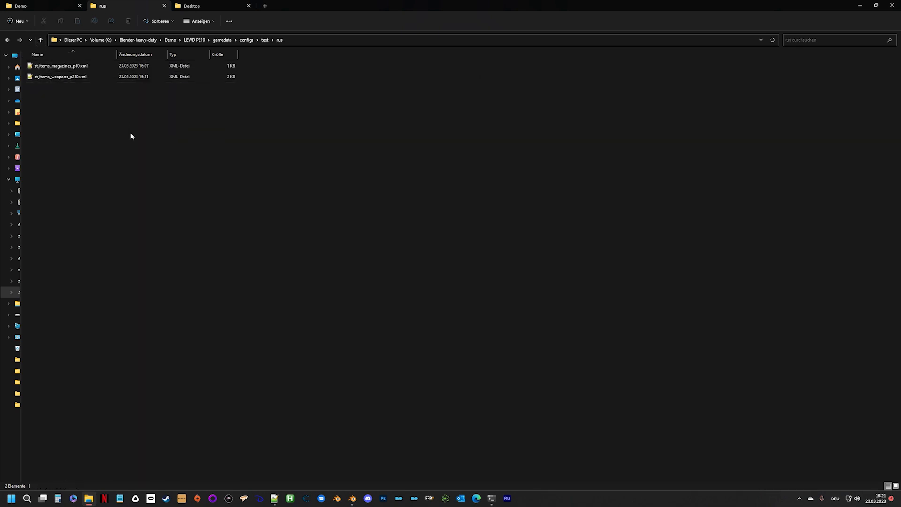
pyautogui.click(42, 39)
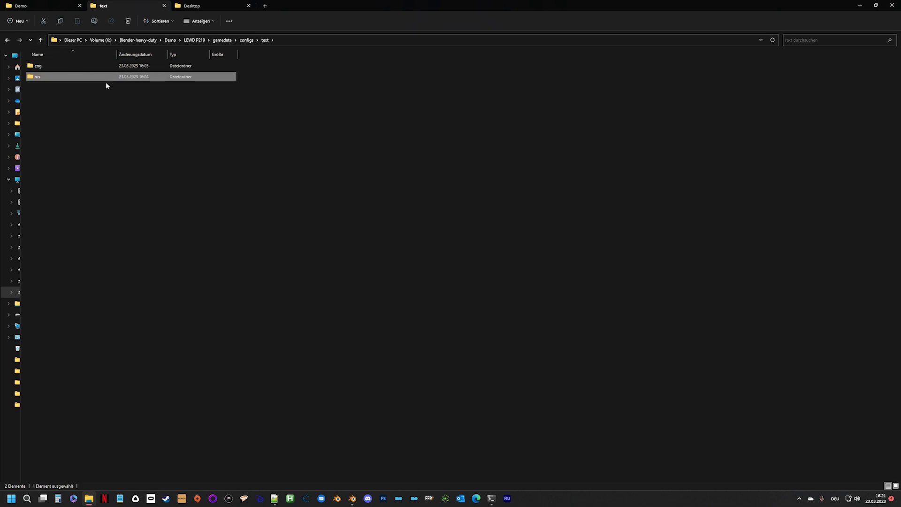
# Step: Open the English st_items_weapons_p210.xml, examine the P210 Carry and P210A Target names and descriptions, and close it
pyautogui.doubleClick(85, 67)
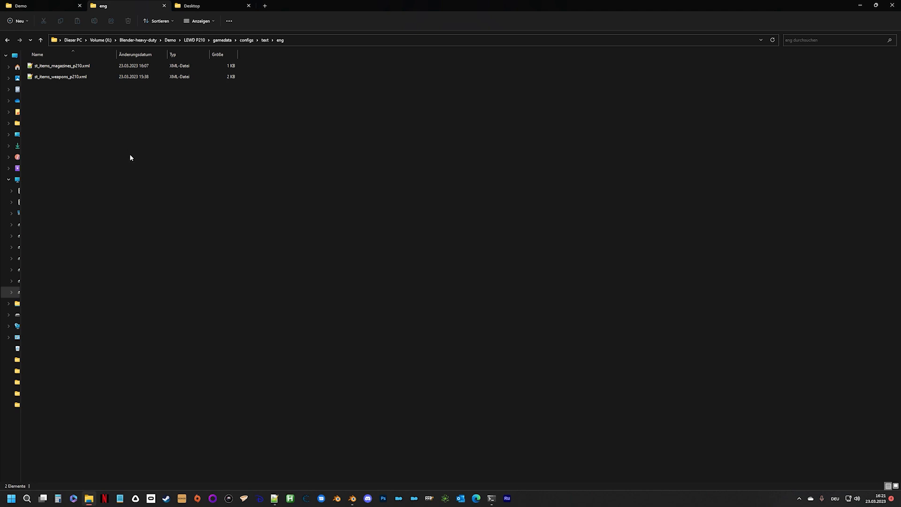
pyautogui.doubleClick(97, 77)
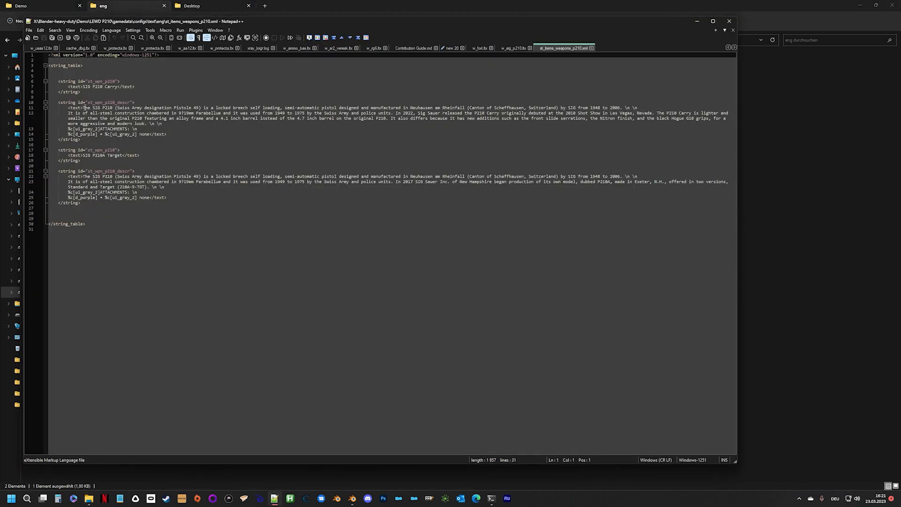
pyautogui.moveTo(83, 107); pyautogui.dragTo(151, 124)
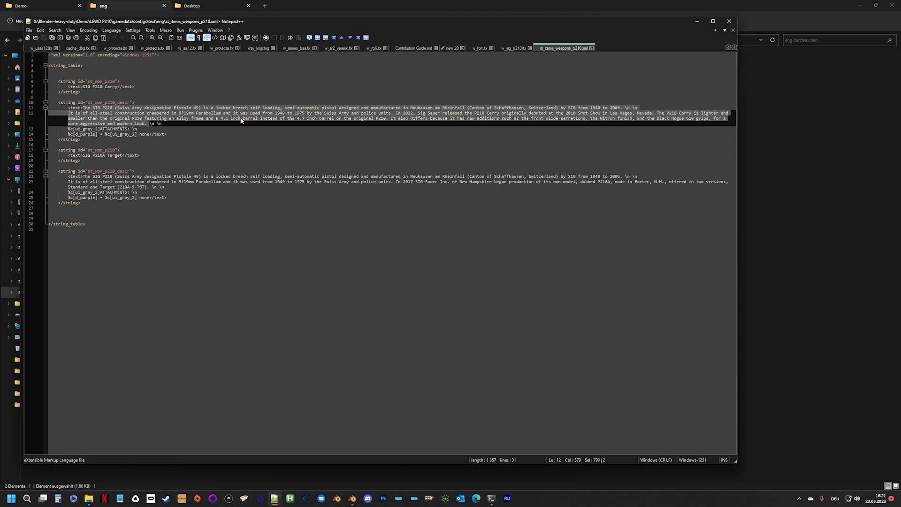
pyautogui.click(288, 119)
pyautogui.click(83, 176)
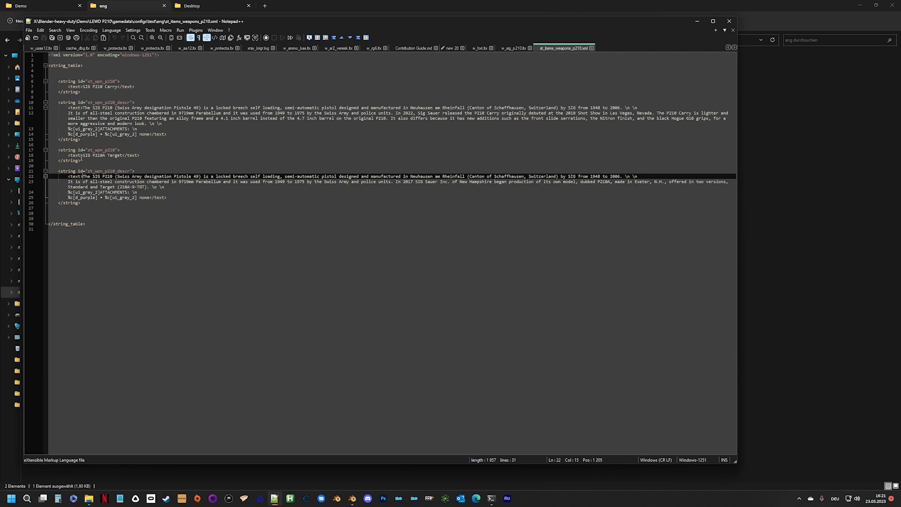
pyautogui.moveTo(83, 155); pyautogui.dragTo(122, 155)
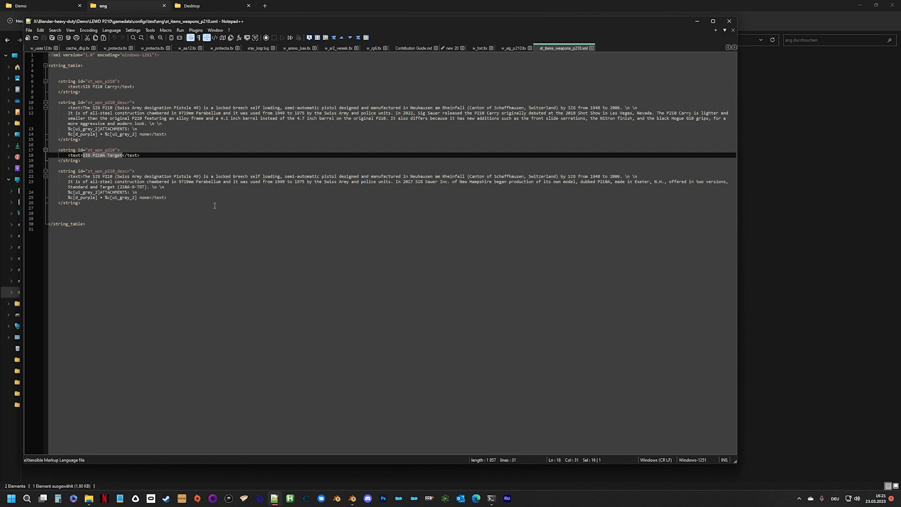
pyautogui.click(123, 156)
pyautogui.click(591, 48)
pyautogui.click(636, 177)
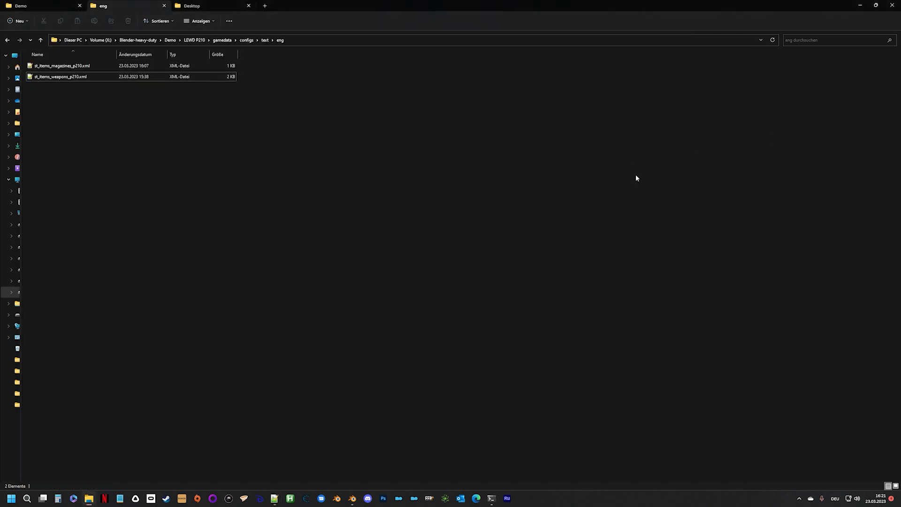
# Step: Go back to configs and look through the trade and settings folders under items
pyautogui.click(41, 40)
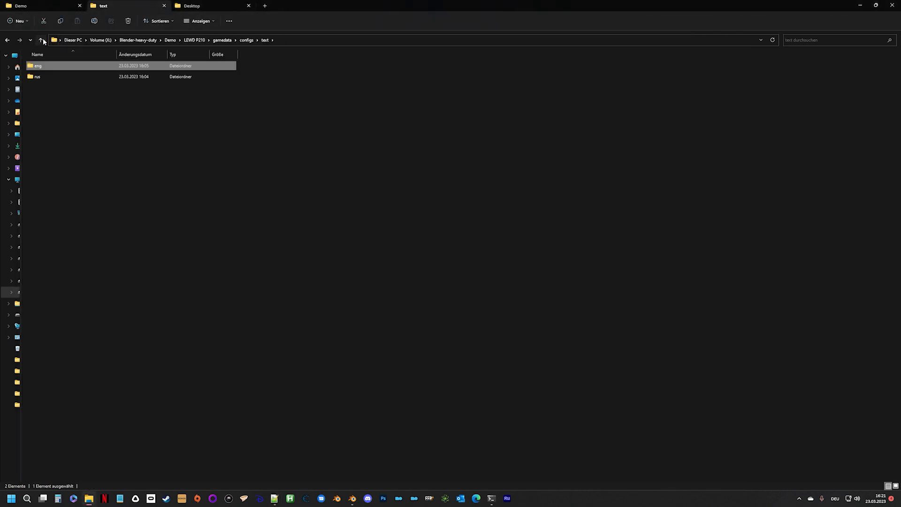
pyautogui.click(41, 41)
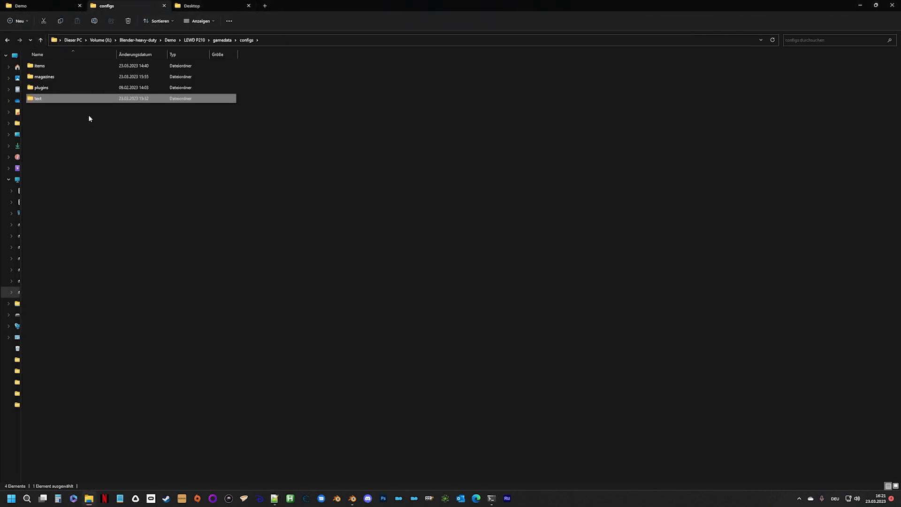
pyautogui.doubleClick(73, 67)
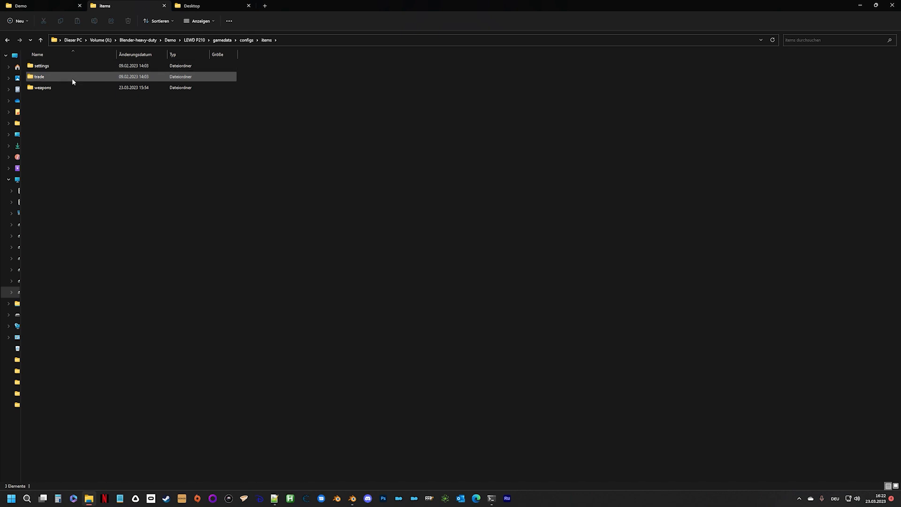
pyautogui.doubleClick(72, 77)
pyautogui.click(40, 40)
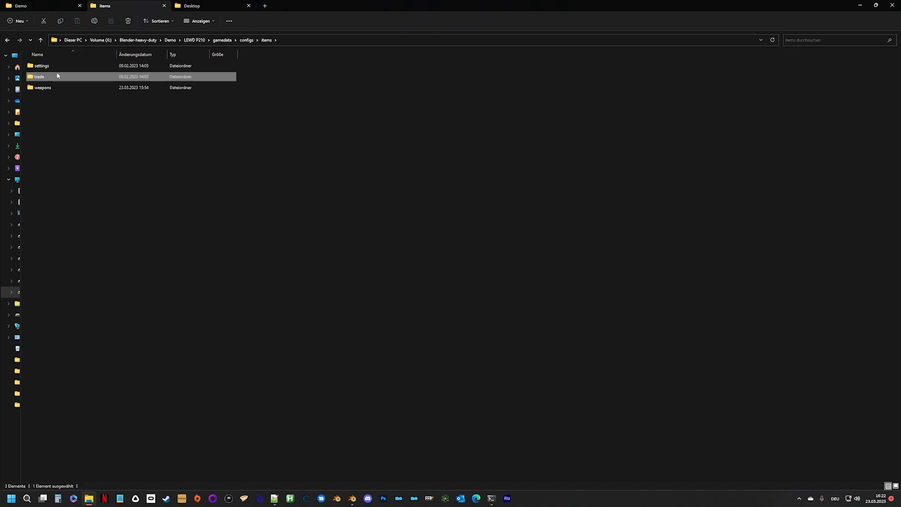
pyautogui.doubleClick(58, 66)
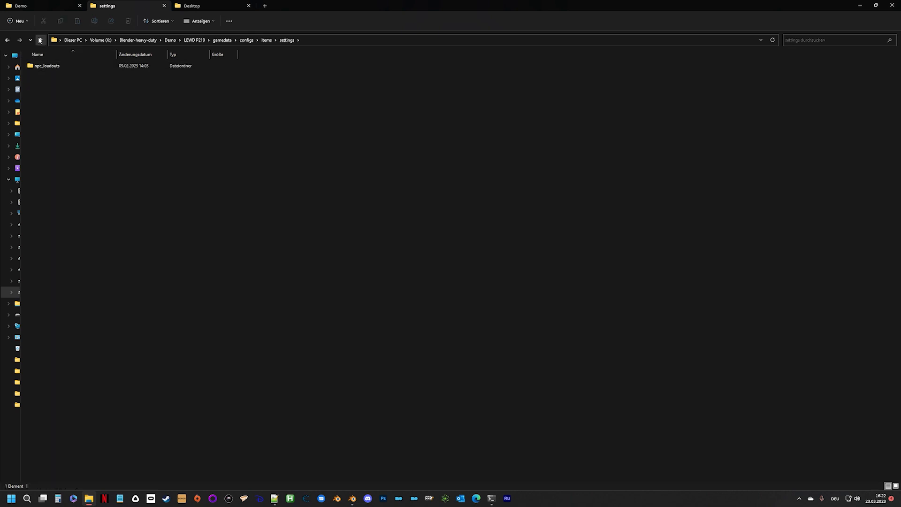
# Step: Check the weapons folder under configs\items and go back up to the Demo folder
pyautogui.click(41, 41)
pyautogui.doubleClick(62, 85)
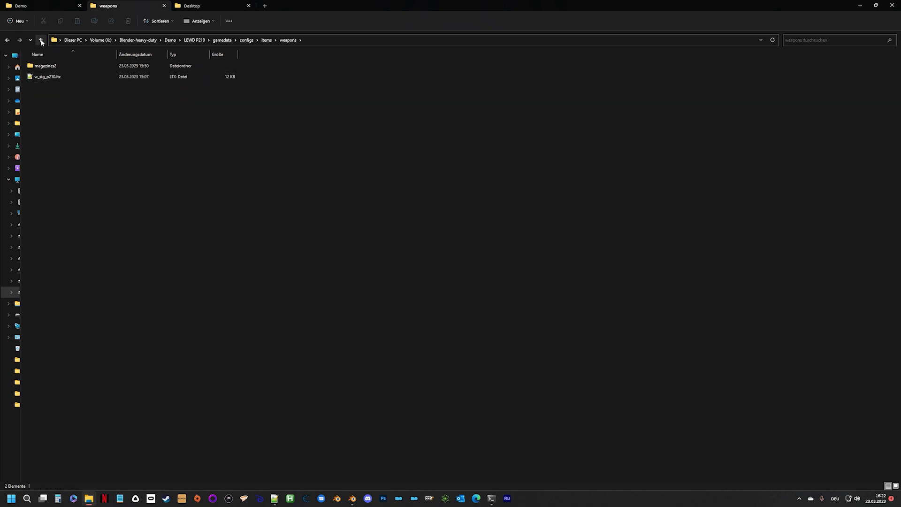
pyautogui.click(41, 40)
pyautogui.click(41, 41)
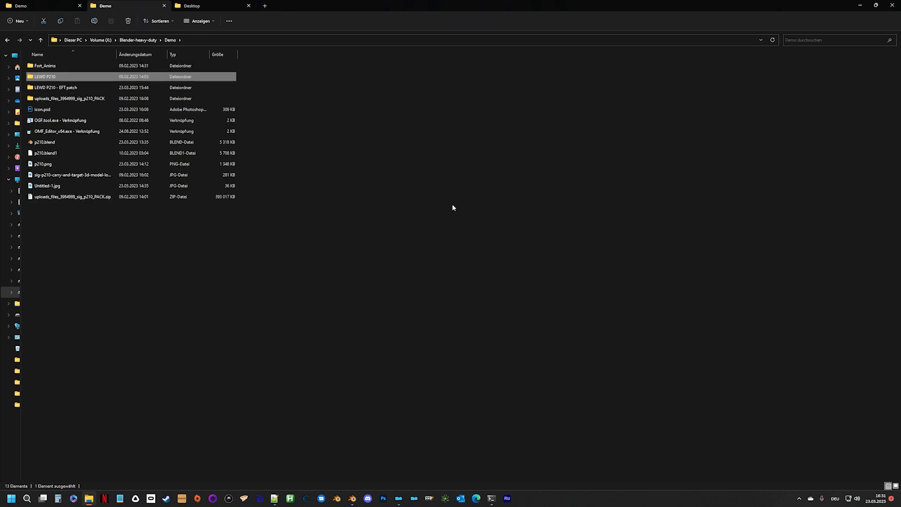
# Step: Compress the LEWD P210 mod folder into LEWD P210.zip in the Demo folder
pyautogui.rightClick(49, 77)
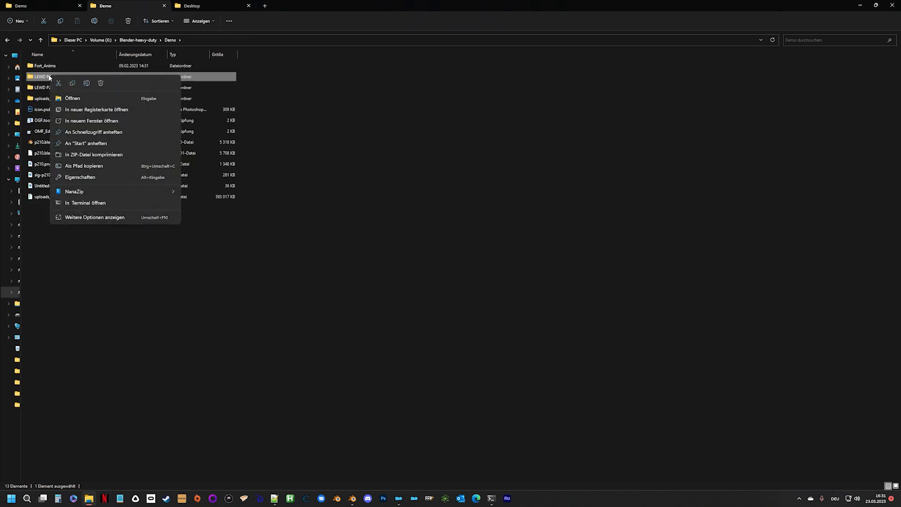
pyautogui.moveTo(106, 191)
pyautogui.click(232, 215)
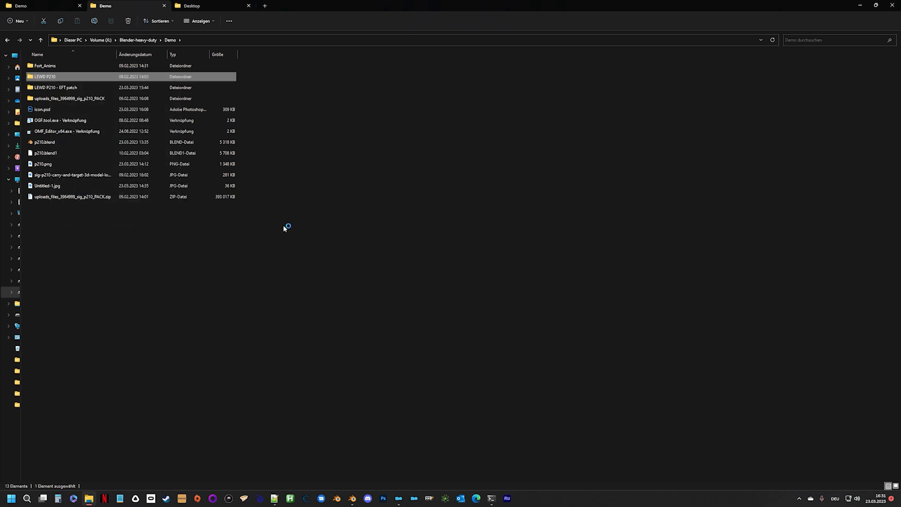
# Step: Switch to Mod Organizer, install the mod from LEWD P210.zip in the Demo folder and run the Anomaly Launcher
pyautogui.click(398, 498)
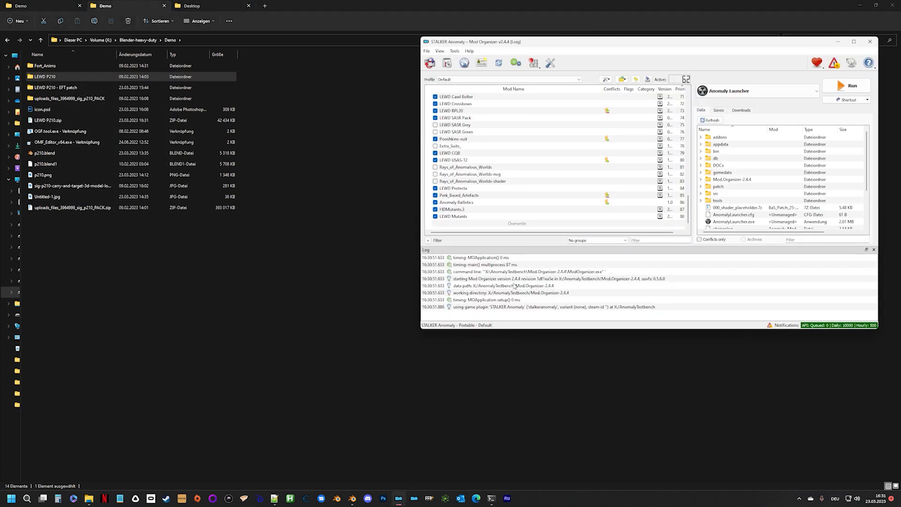
pyautogui.click(447, 64)
pyautogui.click(467, 147)
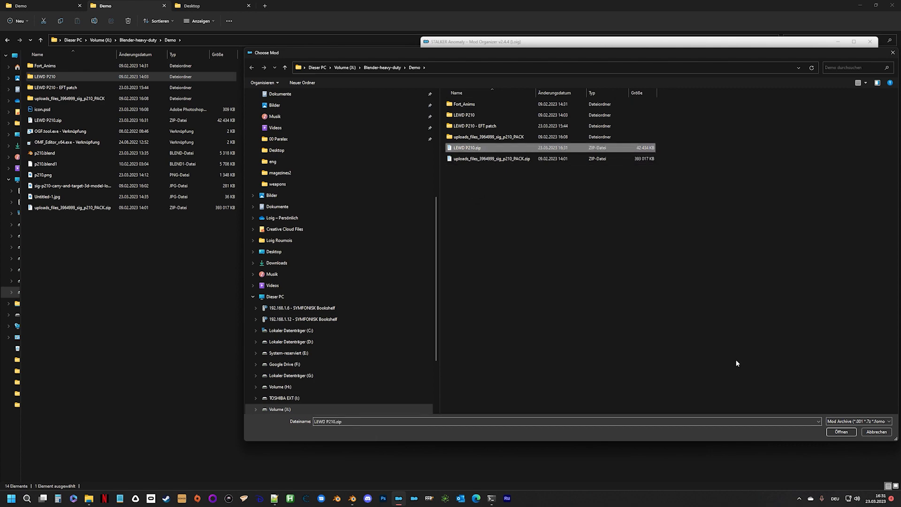
pyautogui.click(840, 431)
pyautogui.press('Return')
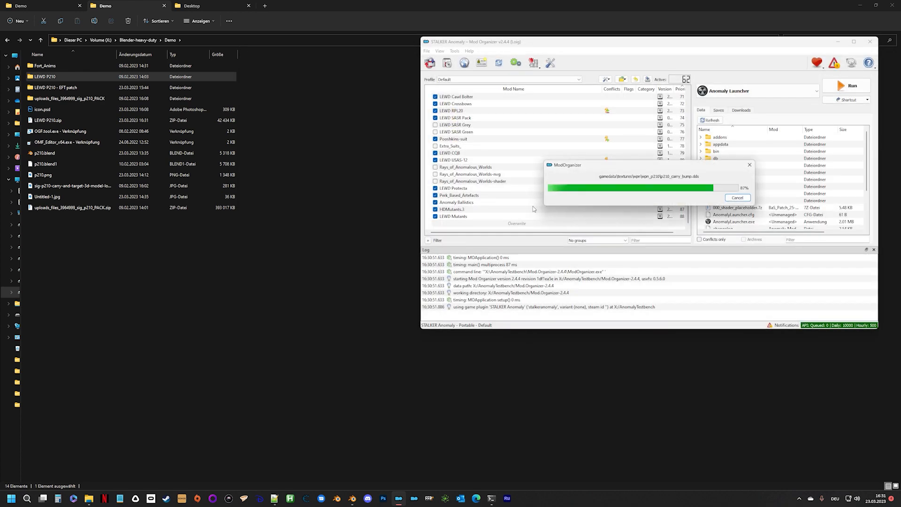
pyautogui.click(835, 84)
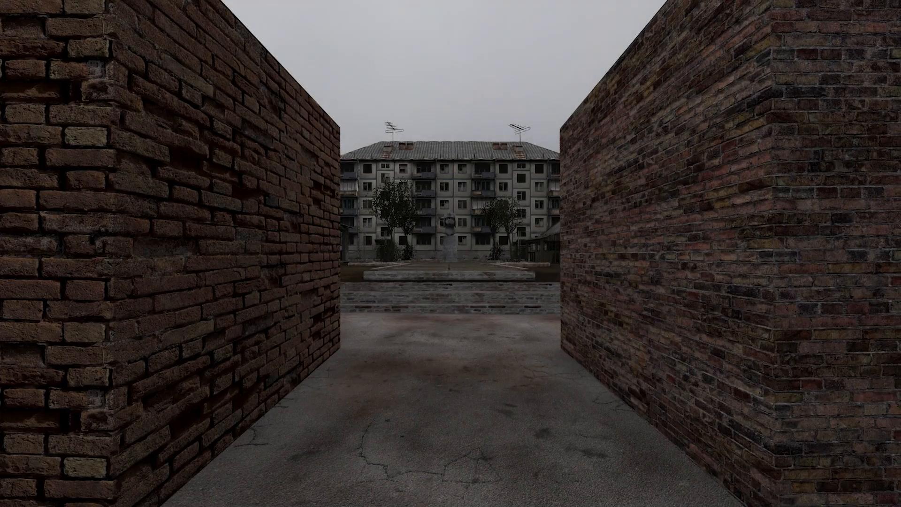
# Step: Walk out onto the plaza and change the weather file in the Weather Editor to a clear, sunny one
pyautogui.press('w')
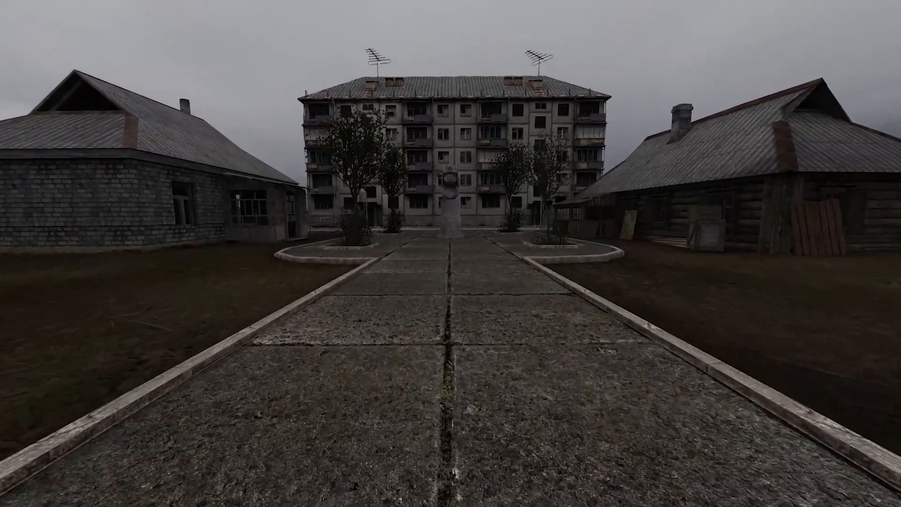
pyautogui.press('F7')
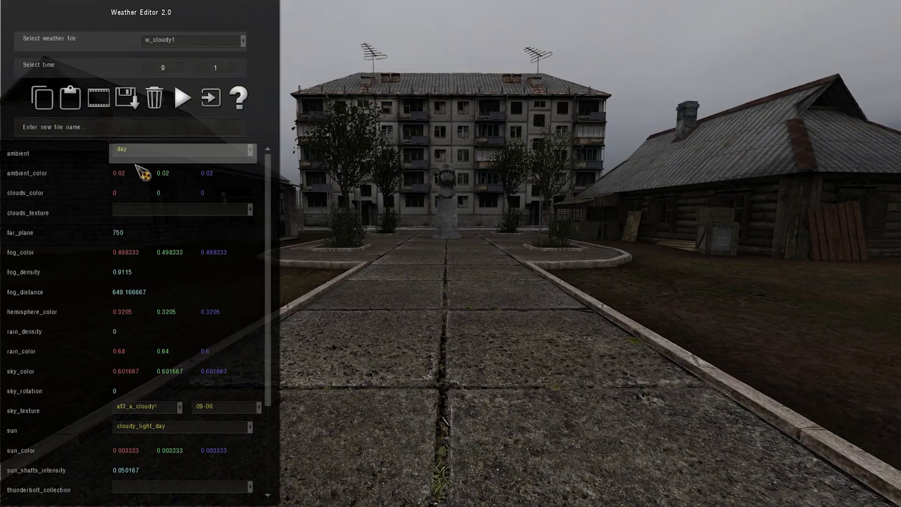
pyautogui.click(183, 41)
pyautogui.click(191, 60)
pyautogui.press('F7')
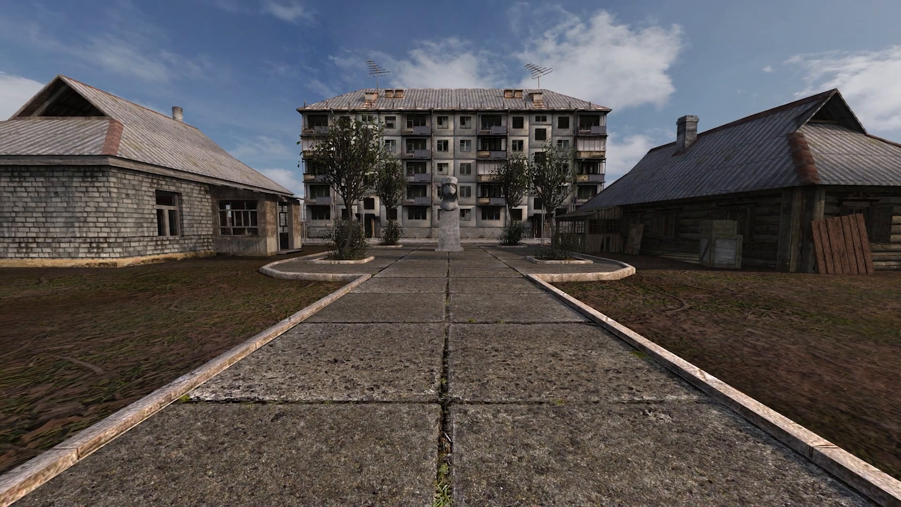
# Step: Spawn the SIG P210A Target (wpn_p210) from the Weapons (Pistol) items into the inventory and return to the game
pyautogui.press('F7')
pyautogui.press('1')
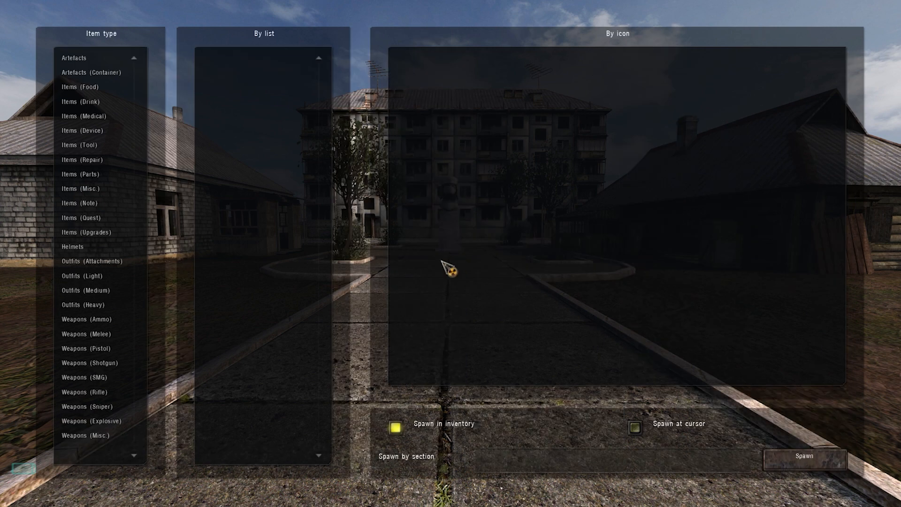
pyautogui.click(98, 350)
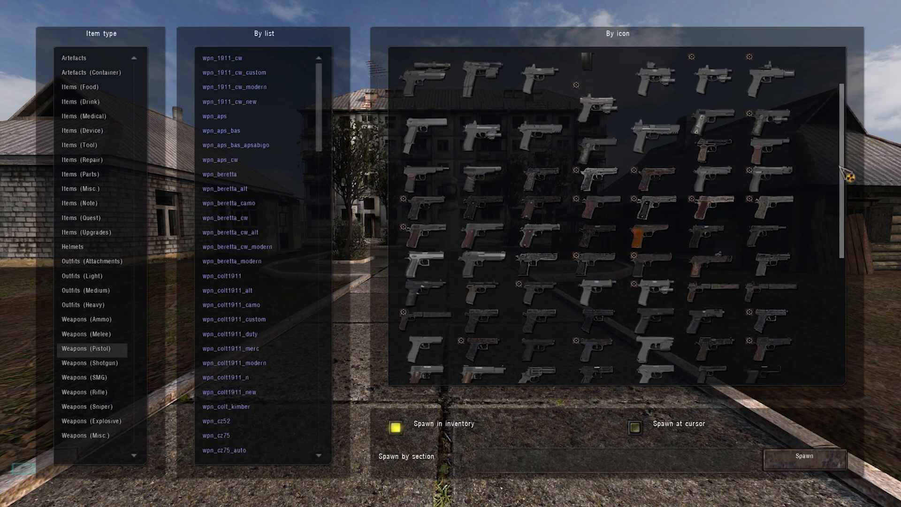
pyautogui.moveTo(840, 167); pyautogui.dragTo(840, 234)
pyautogui.moveTo(770, 247)
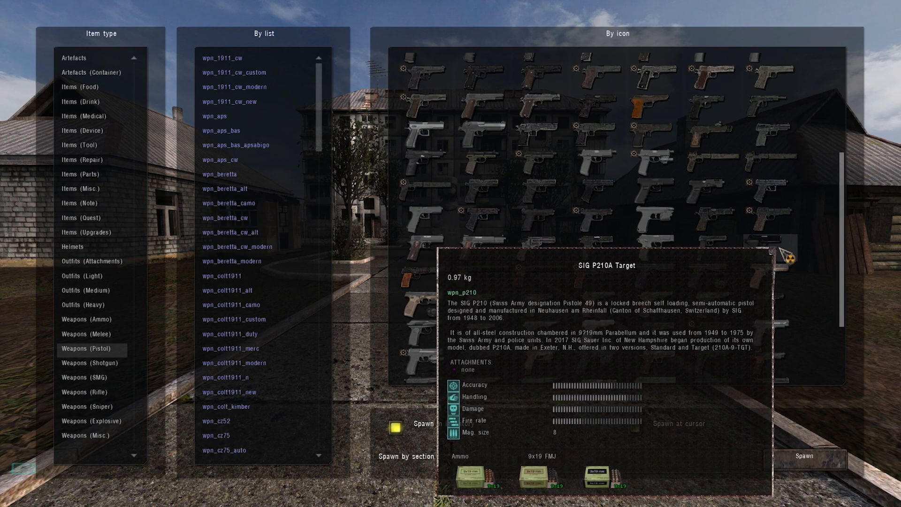
pyautogui.doubleClick(779, 248)
pyautogui.press('Escape')
pyautogui.press('Escape')
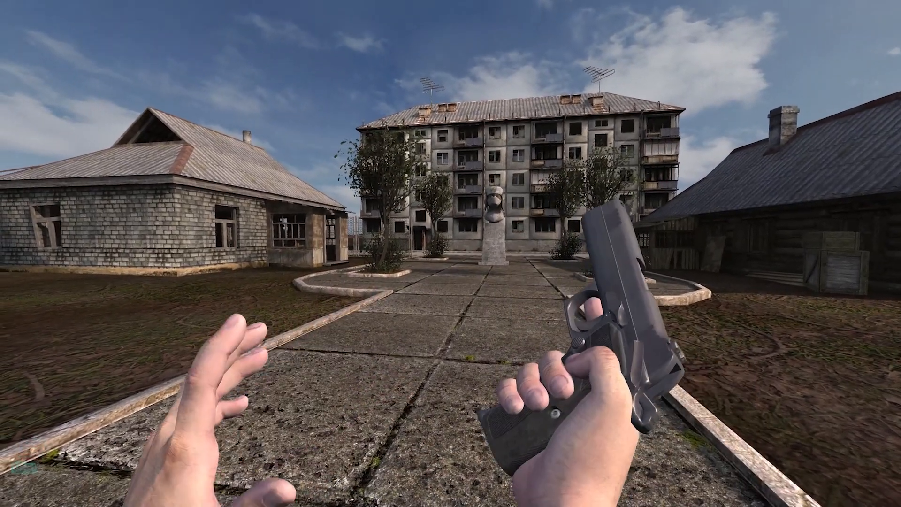
# Step: Spawn ammo_9x19_fmj from the Weapons (Ammo) items into the inventory and return to the game
pyautogui.press('w')
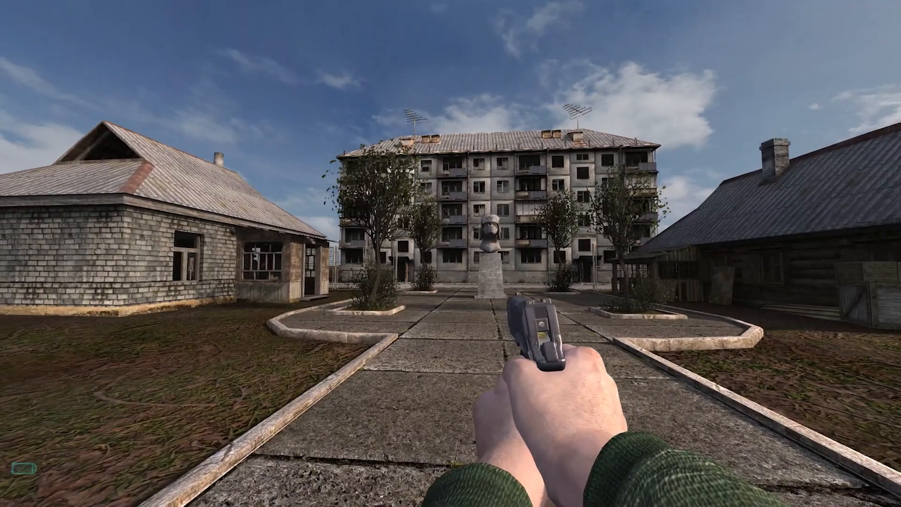
pyautogui.press('F7')
pyautogui.press('1')
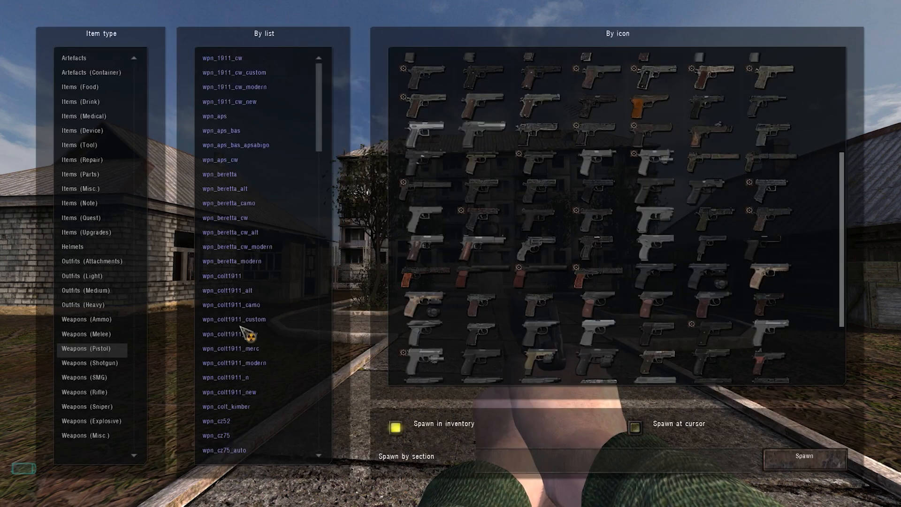
pyautogui.click(103, 320)
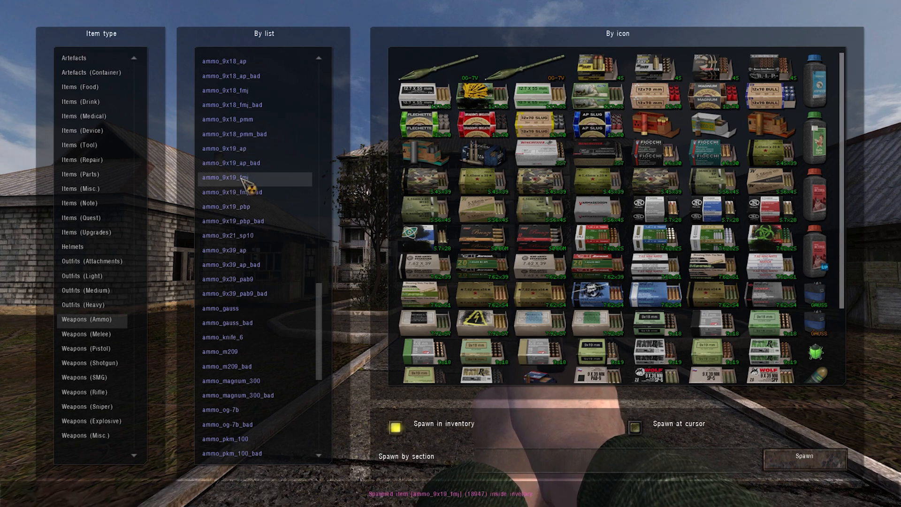
pyautogui.press('Escape')
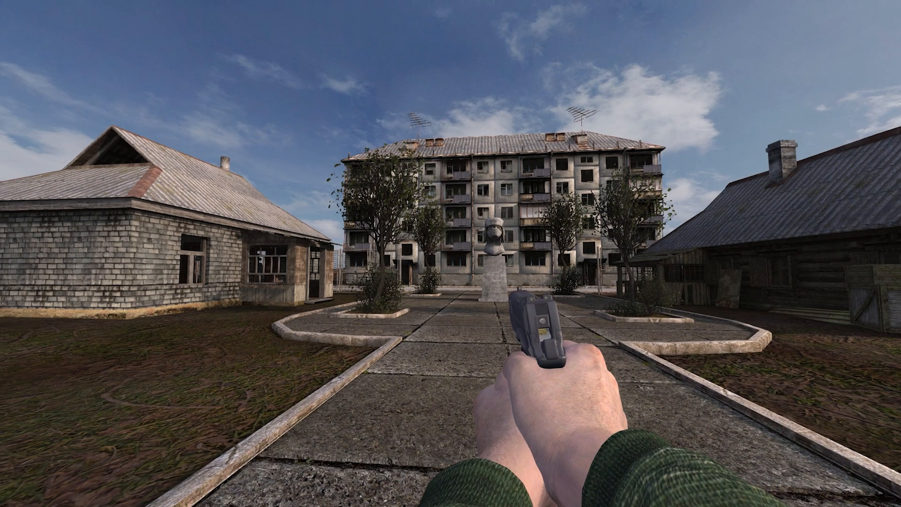
# Step: Test the P210's reload and firing animations while approaching the statue
pyautogui.press('w')
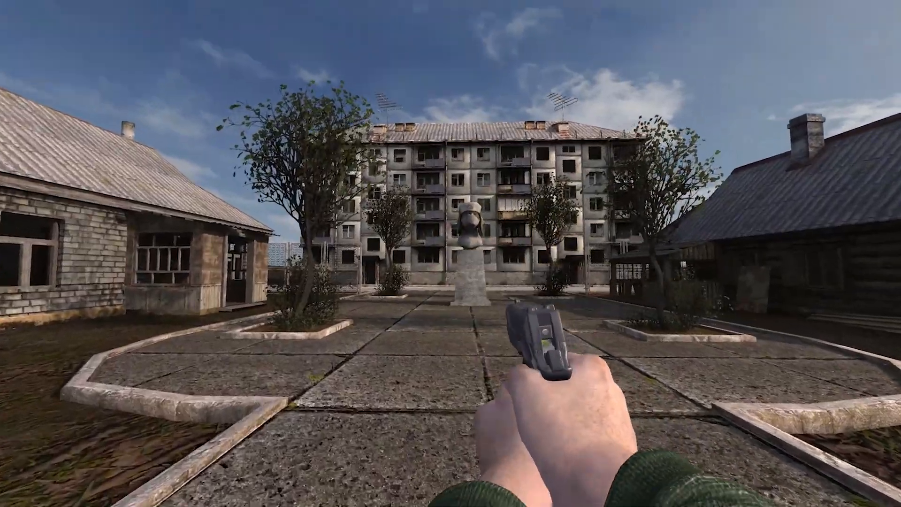
pyautogui.press('r')
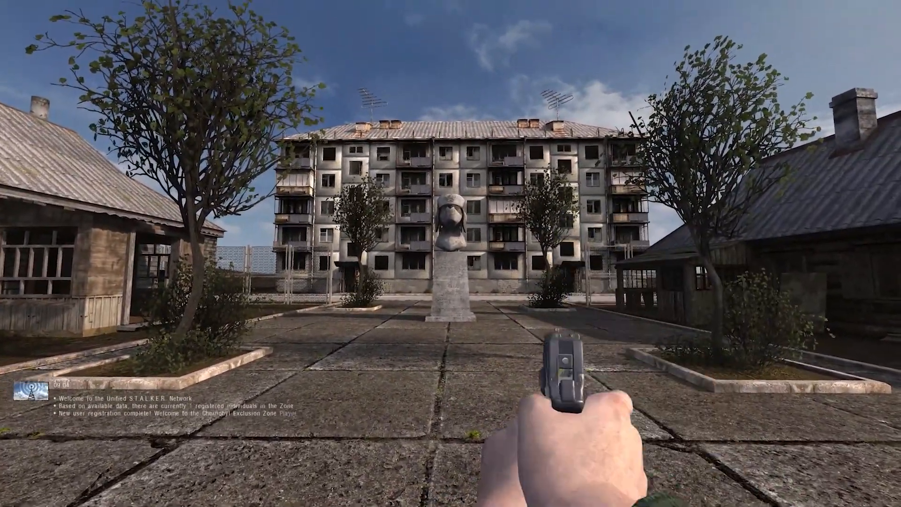
pyautogui.press('w')
pyautogui.press('s')
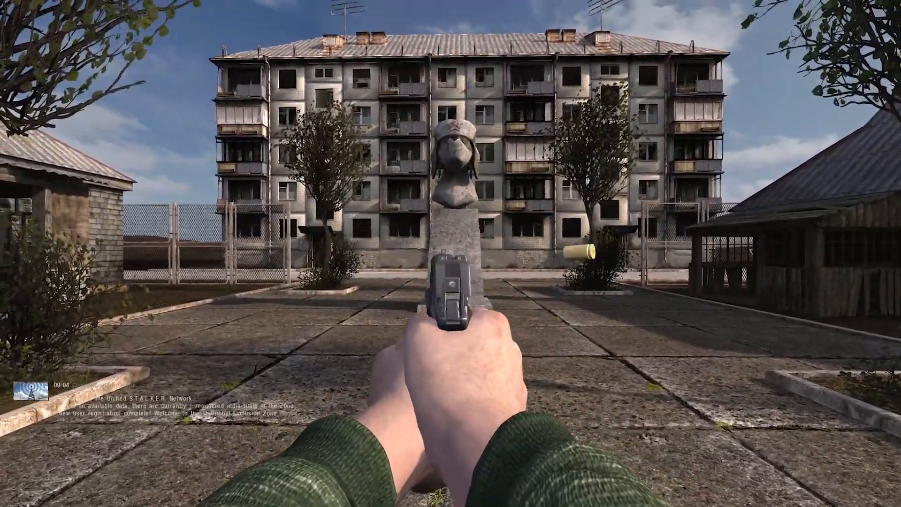
pyautogui.press('r')
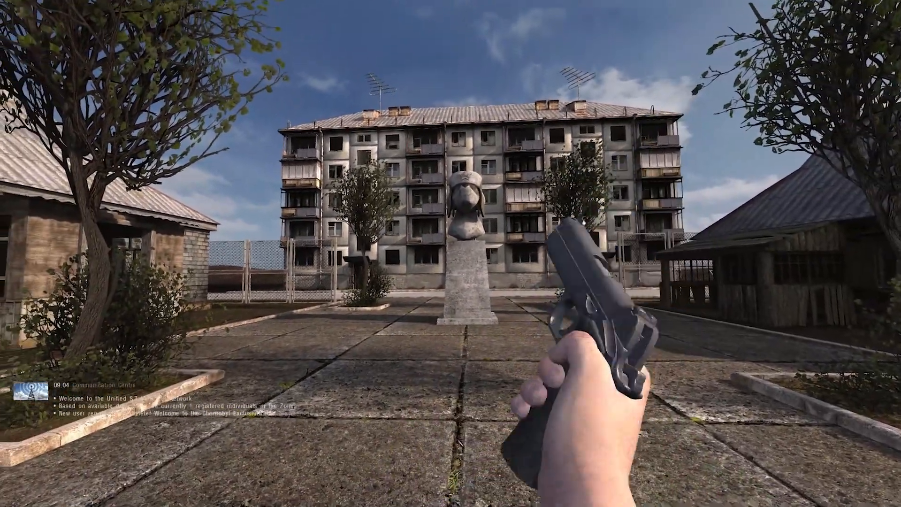
# Step: Walk around the statue and plaza with the P210 drawn to examine its hand position, lighting and animations in game
pyautogui.press('w')
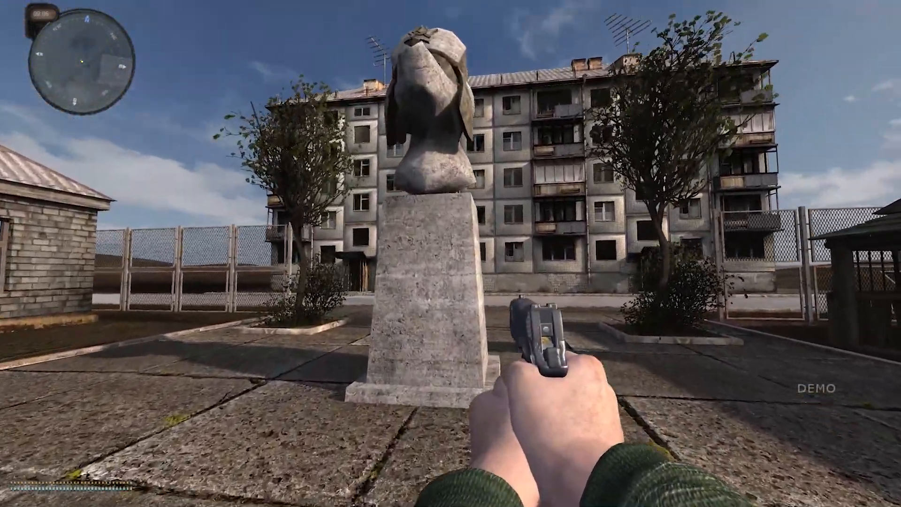
pyautogui.press('w')
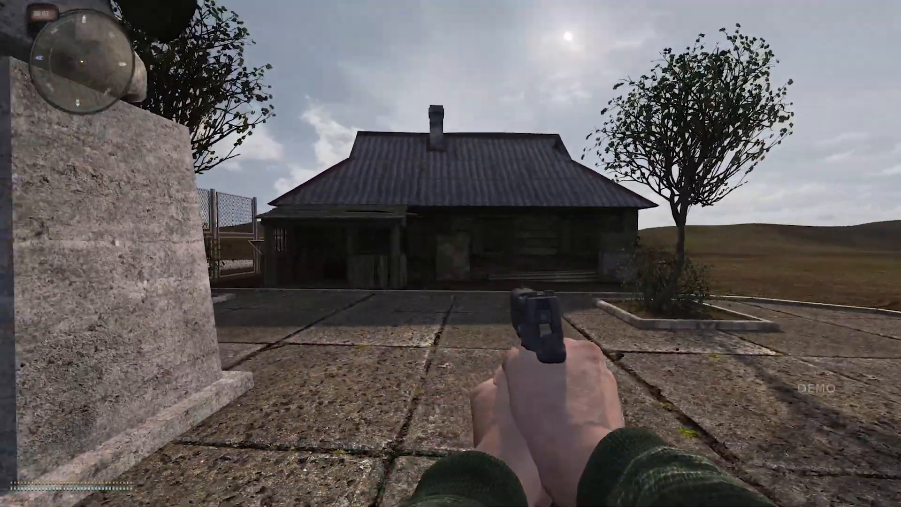
pyautogui.press('d')
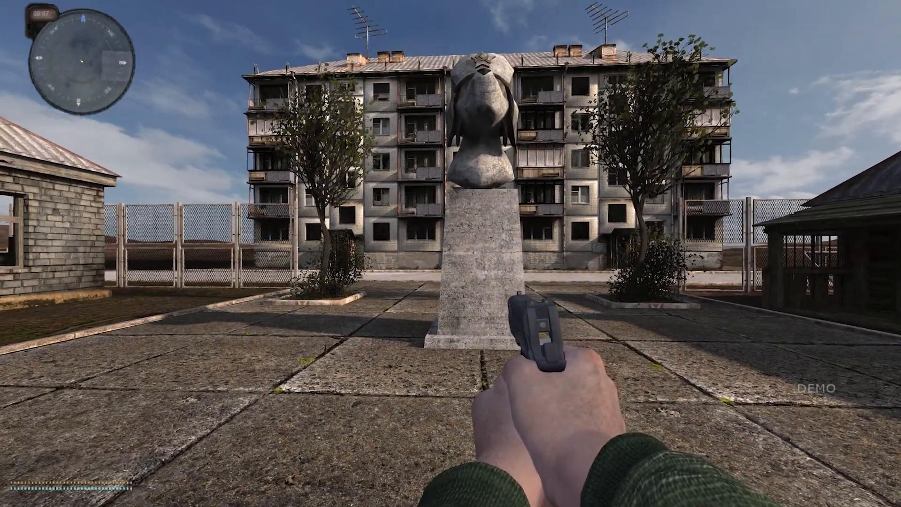
pyautogui.press('s')
pyautogui.press('d')
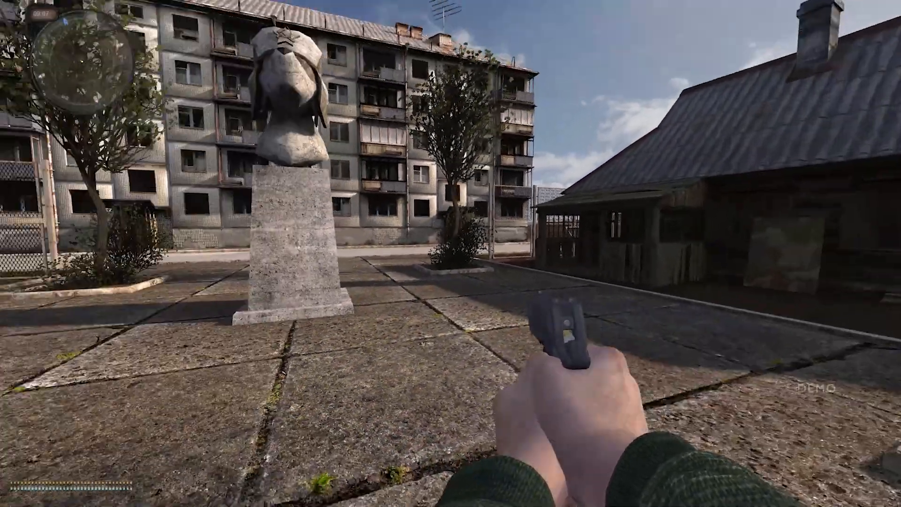
pyautogui.press('w')
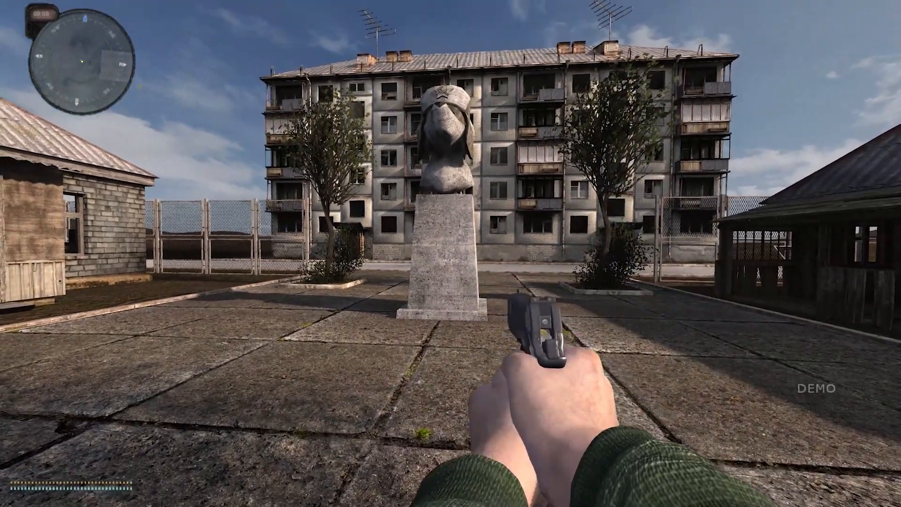
pyautogui.click(450, 253)
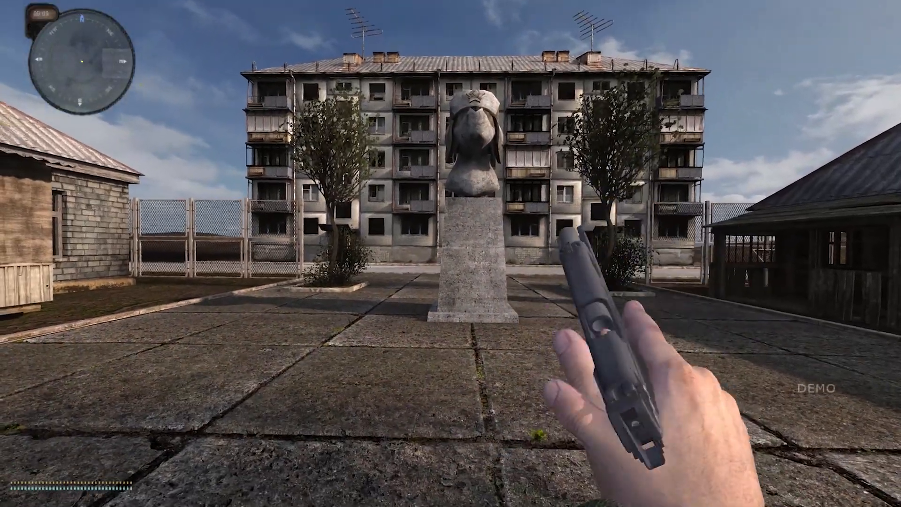
pyautogui.press('d')
pyautogui.press('w')
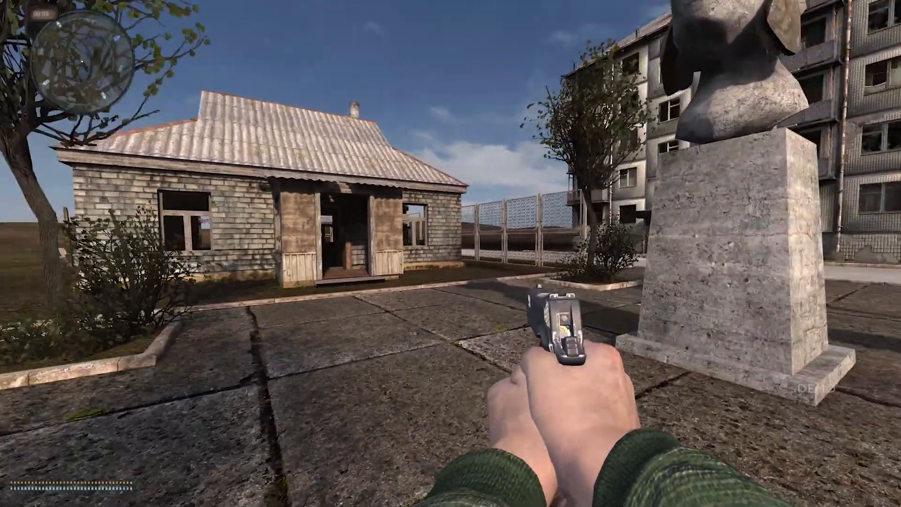
pyautogui.press('w')
pyautogui.press('d')
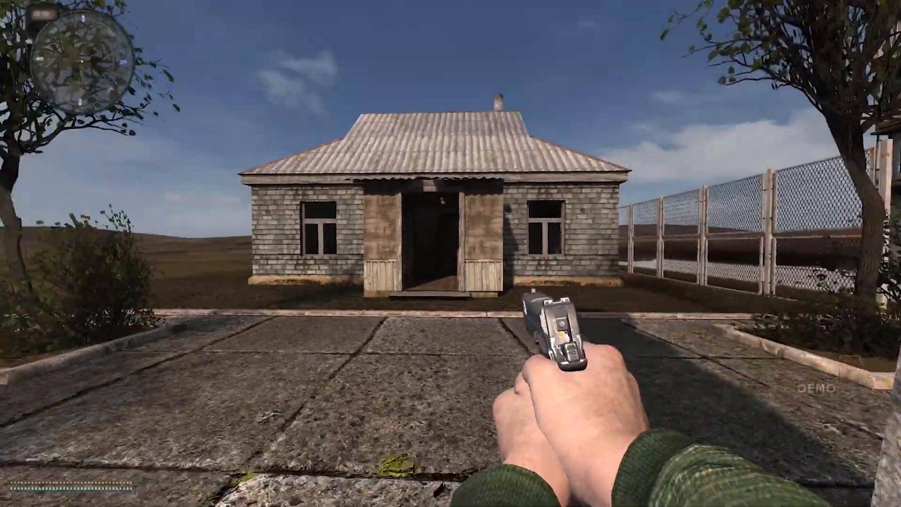
pyautogui.press('w')
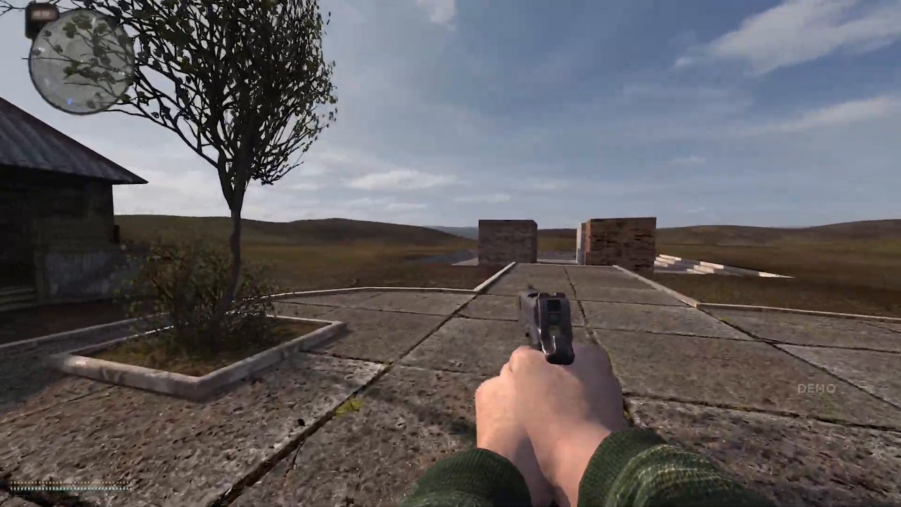
pyautogui.press('w')
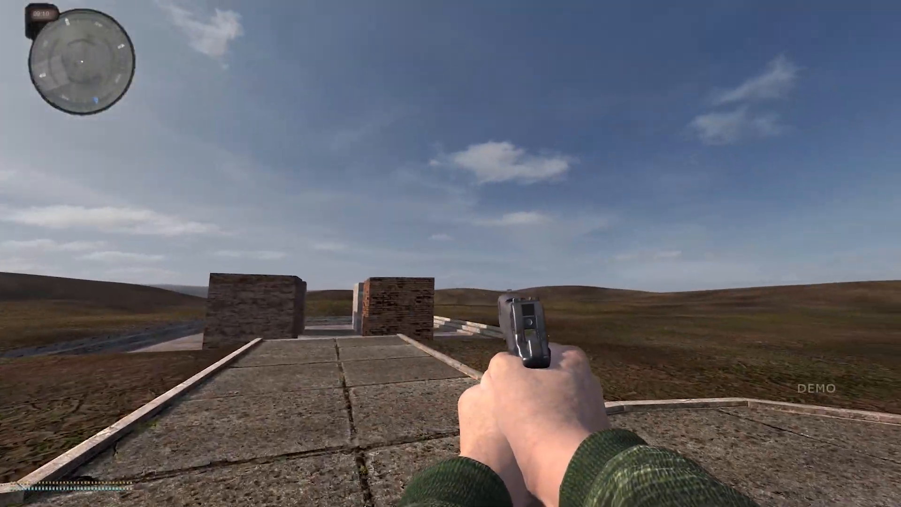